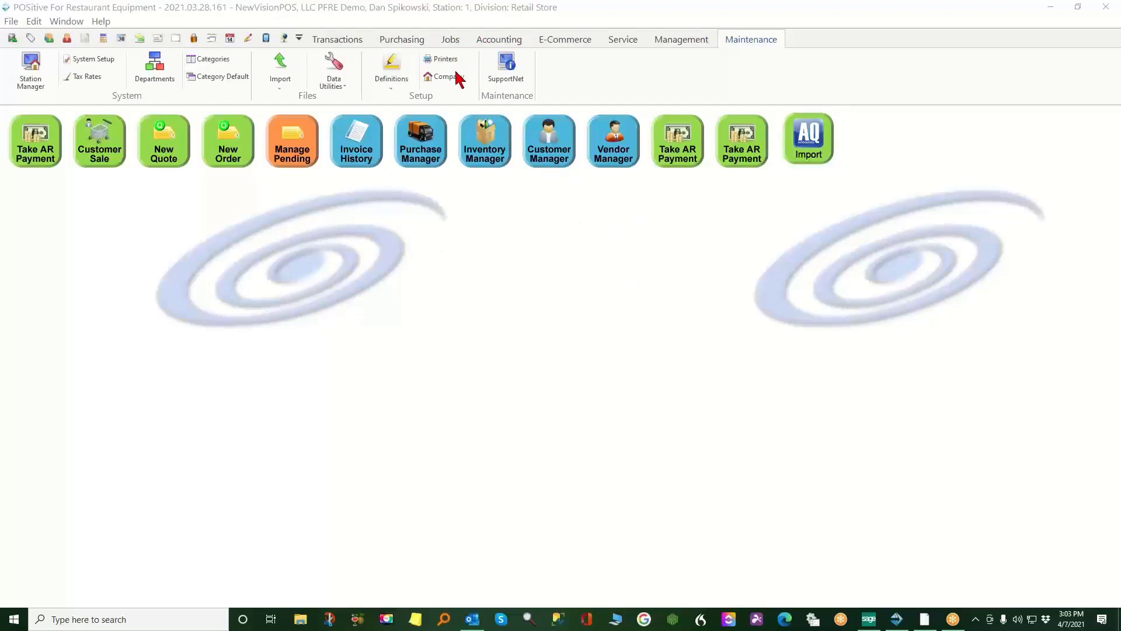
View the list of past invoices in Invoice History twice, closing the window each time
click(357, 151)
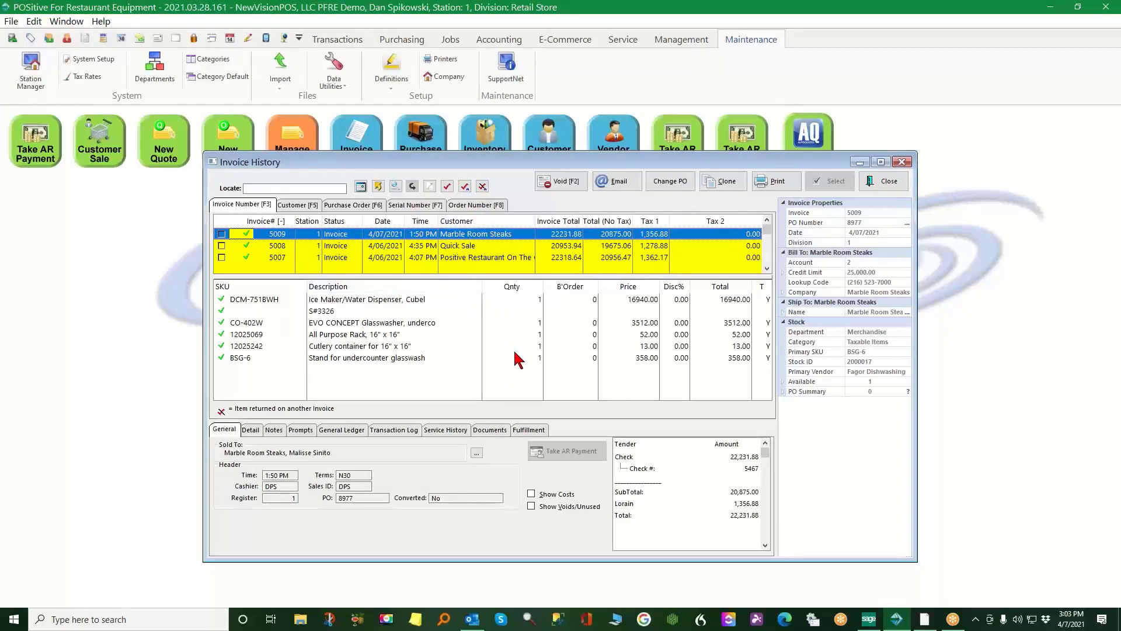
click(882, 181)
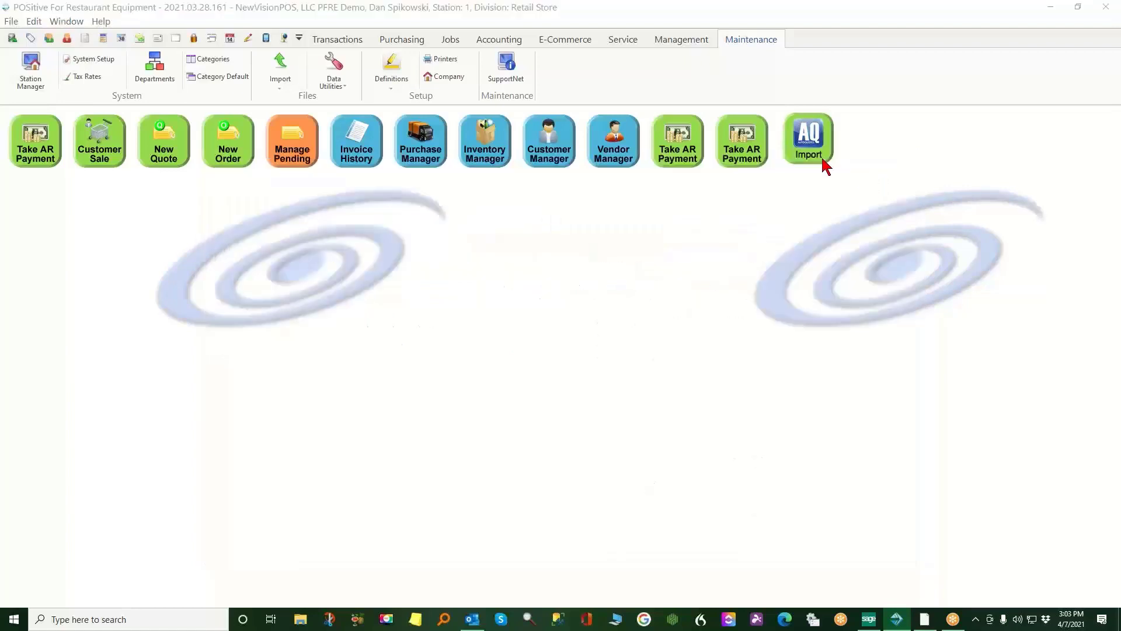
click(333, 42)
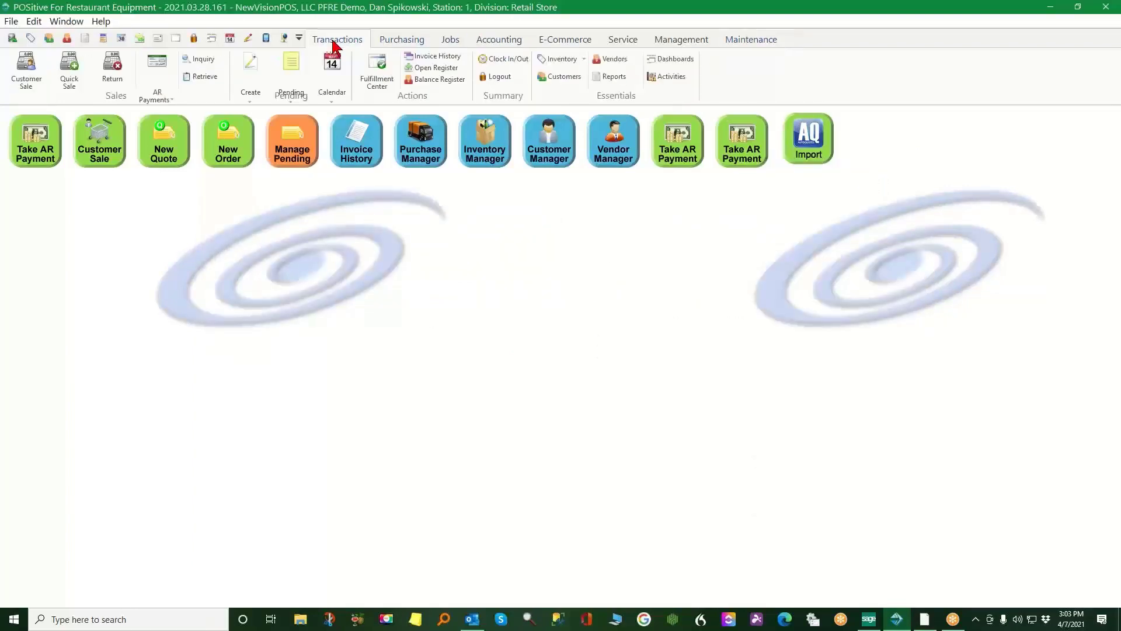
click(447, 60)
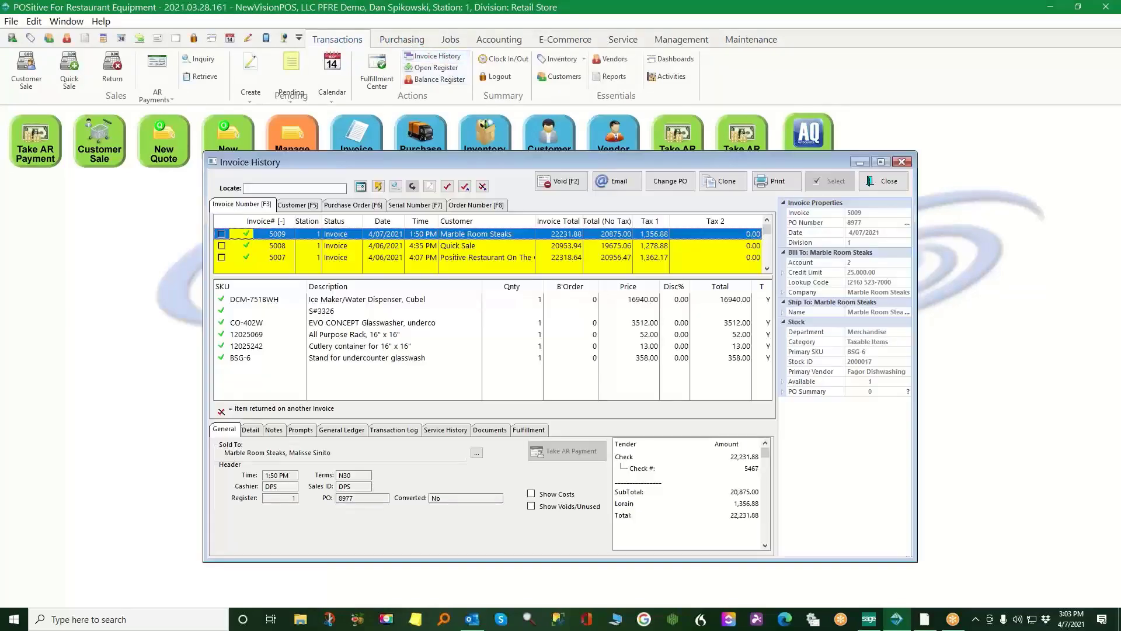
click(885, 183)
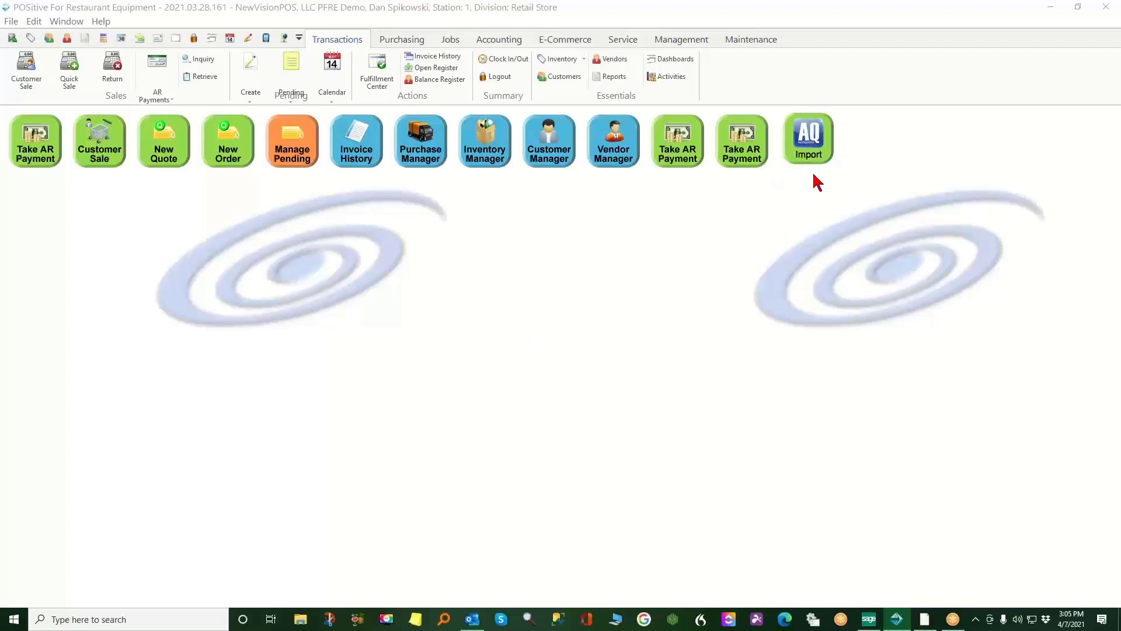
Start an AutoQuotes import using the file Positive_Restaurant_on_the_Green.json from the AutoQuotes Data folder
click(809, 142)
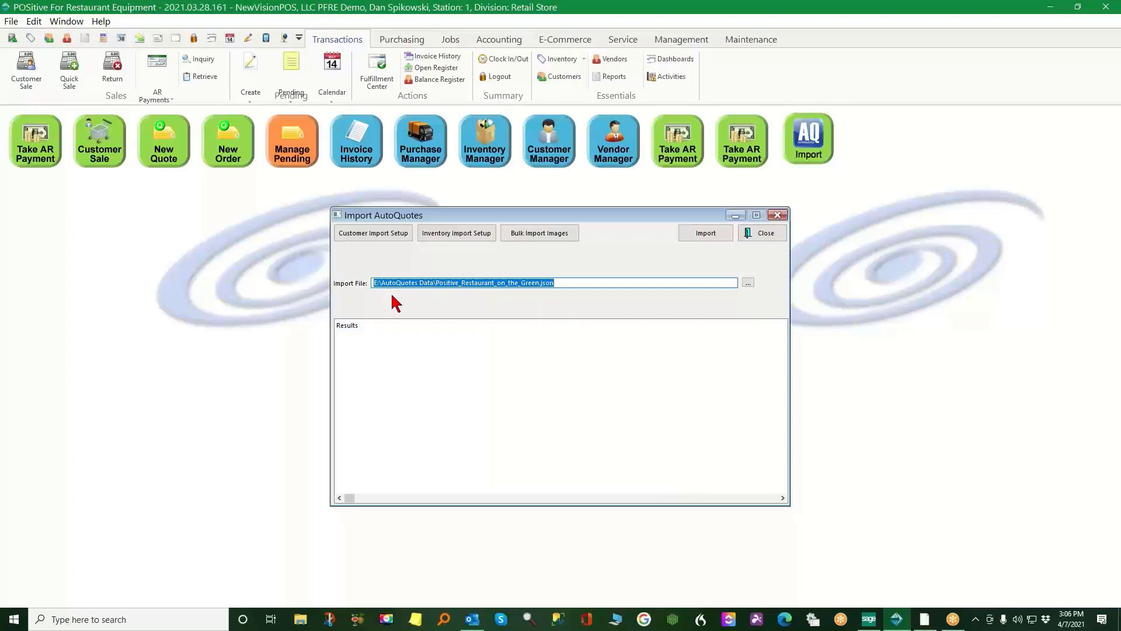
click(748, 283)
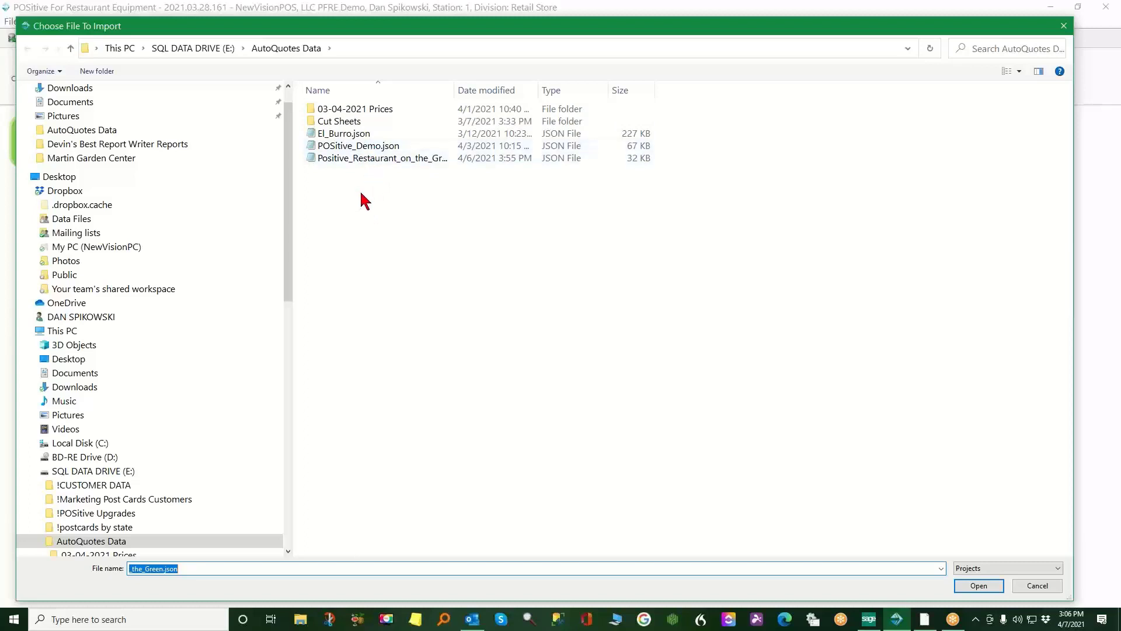
click(362, 159)
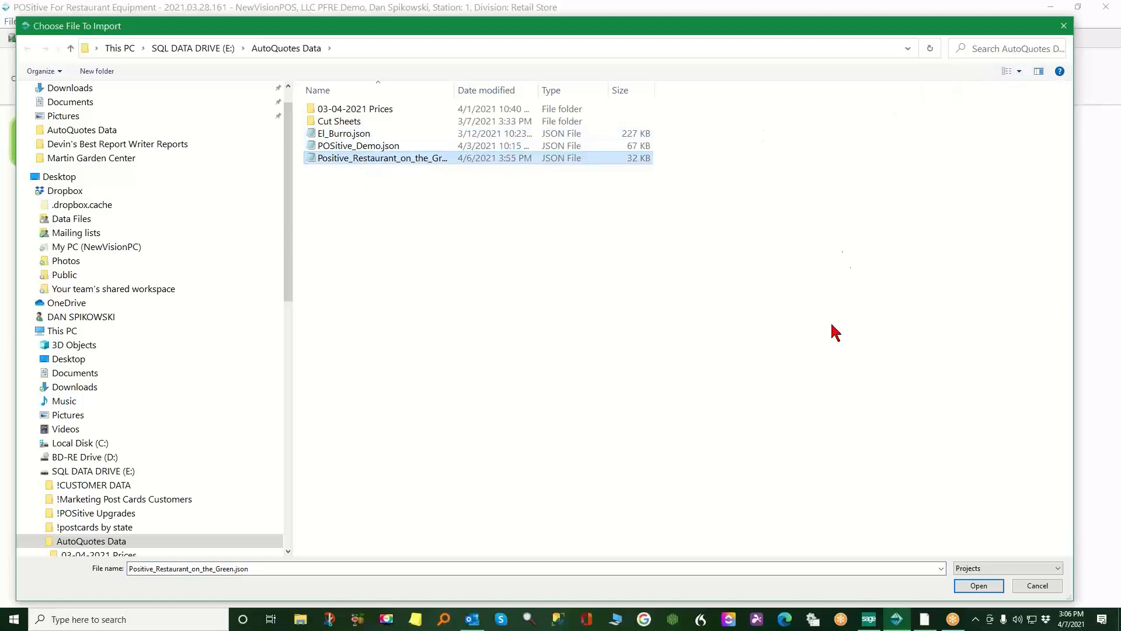
click(985, 586)
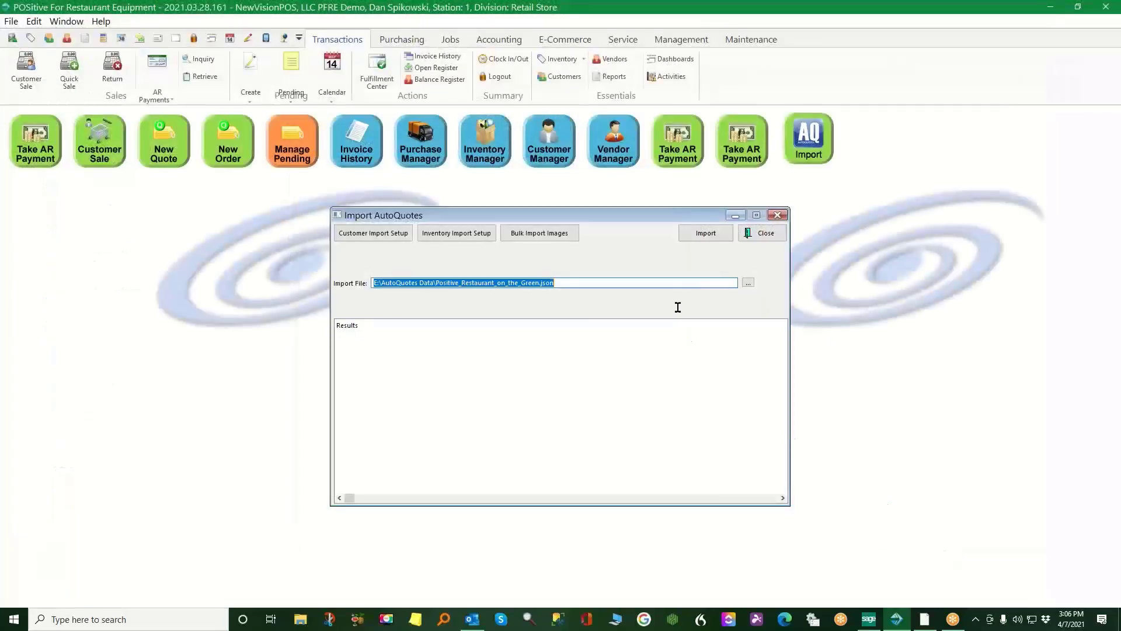
click(707, 234)
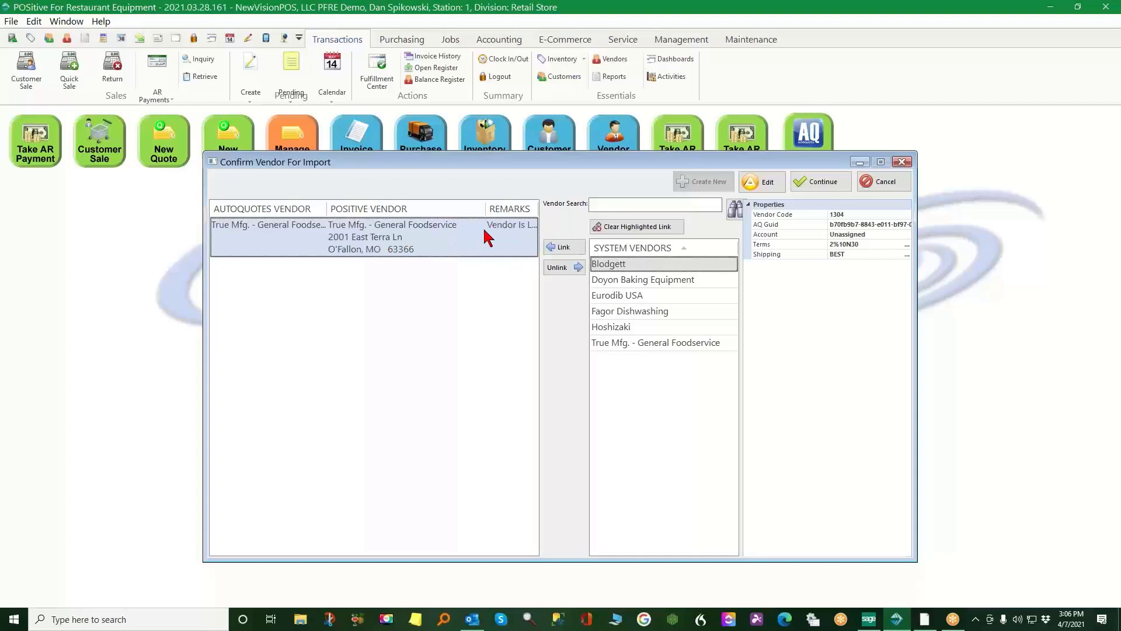
Accept the linked vendor True Mfg. - General Foodservice, and verify and accept all inventory items for the import
click(825, 182)
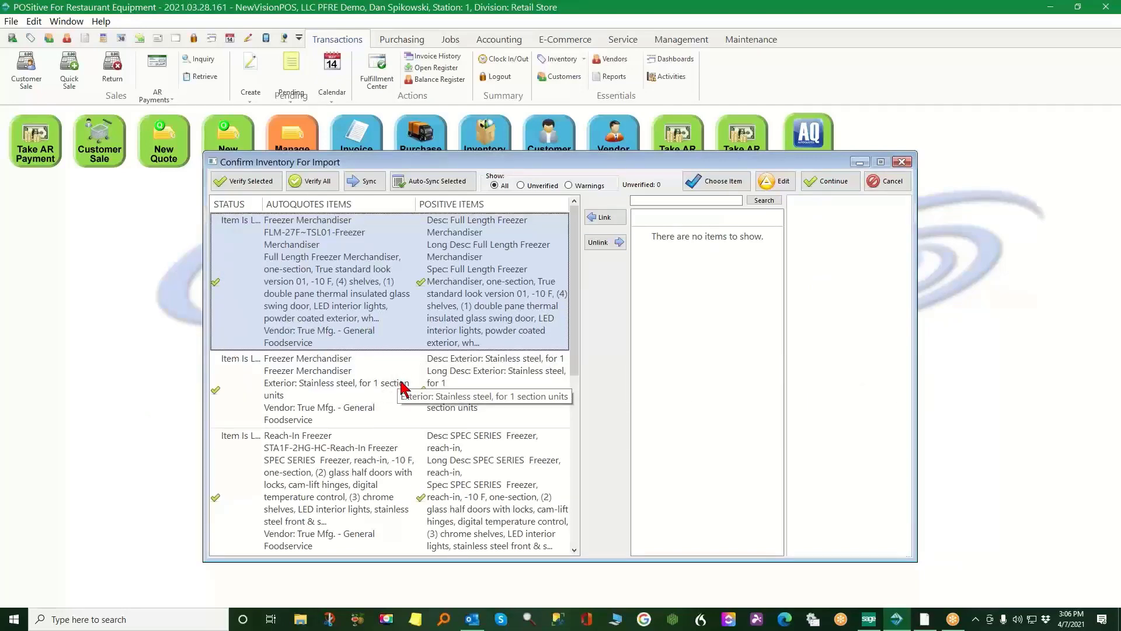
scroll(412, 400, down, 2)
scroll(412, 409, up, 2)
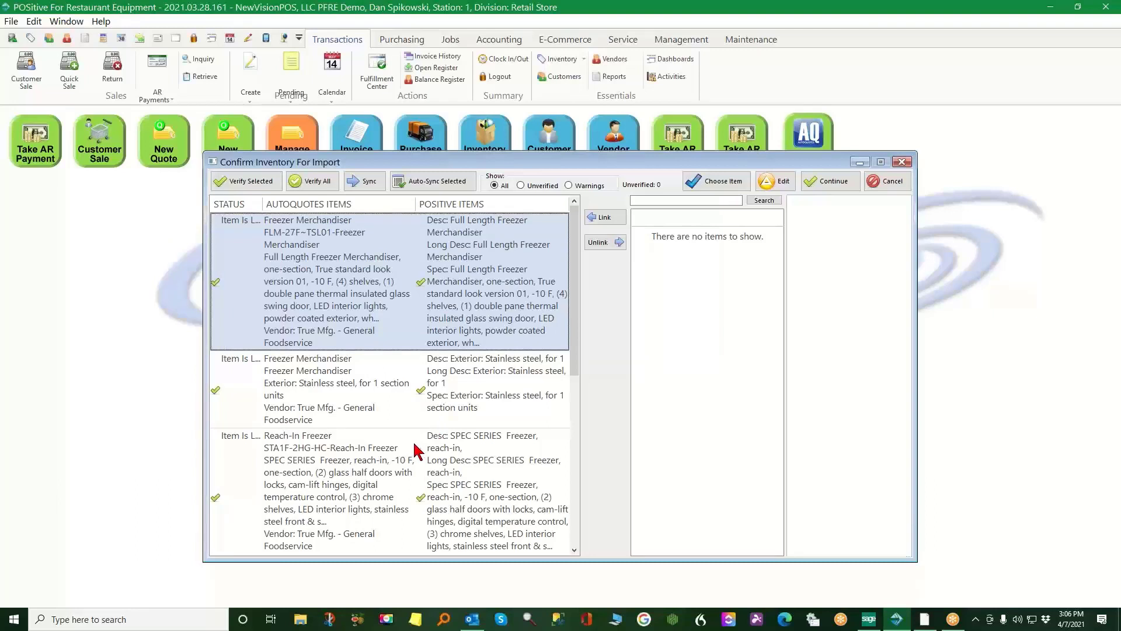
click(313, 183)
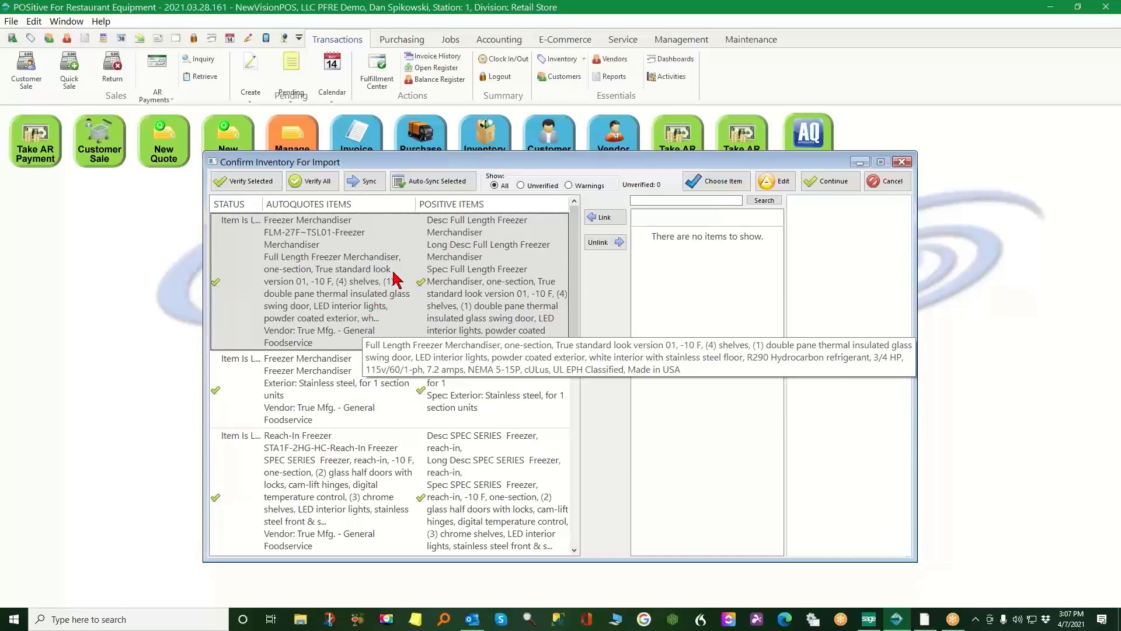
click(835, 182)
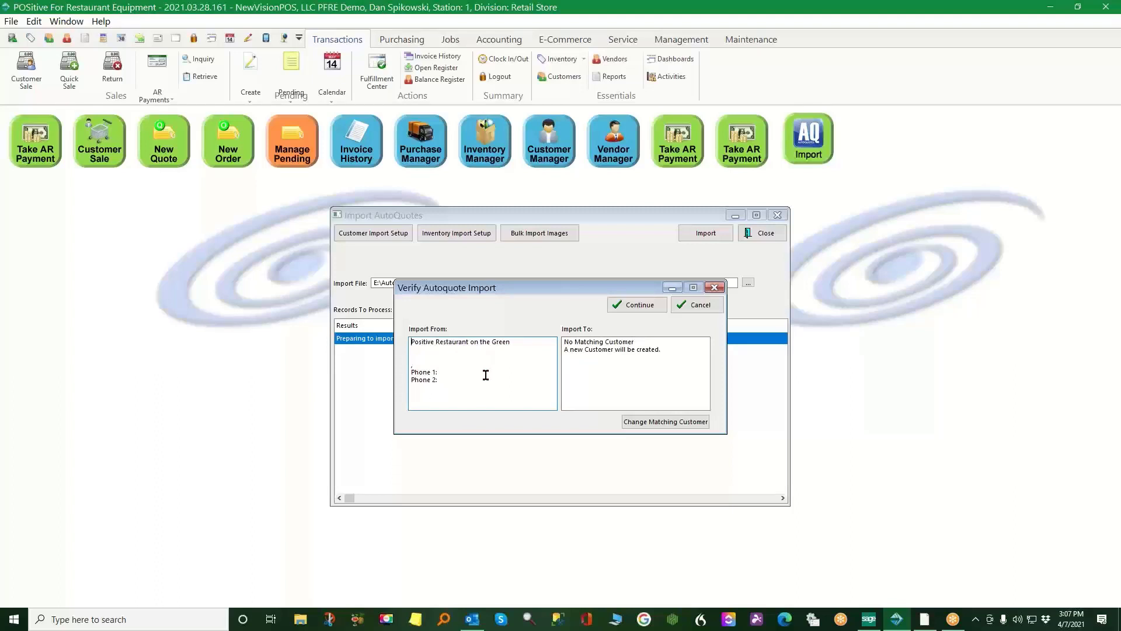
Match the import to the existing customer Positive Restaurant On The Green, complete the import and close the import window
click(654, 424)
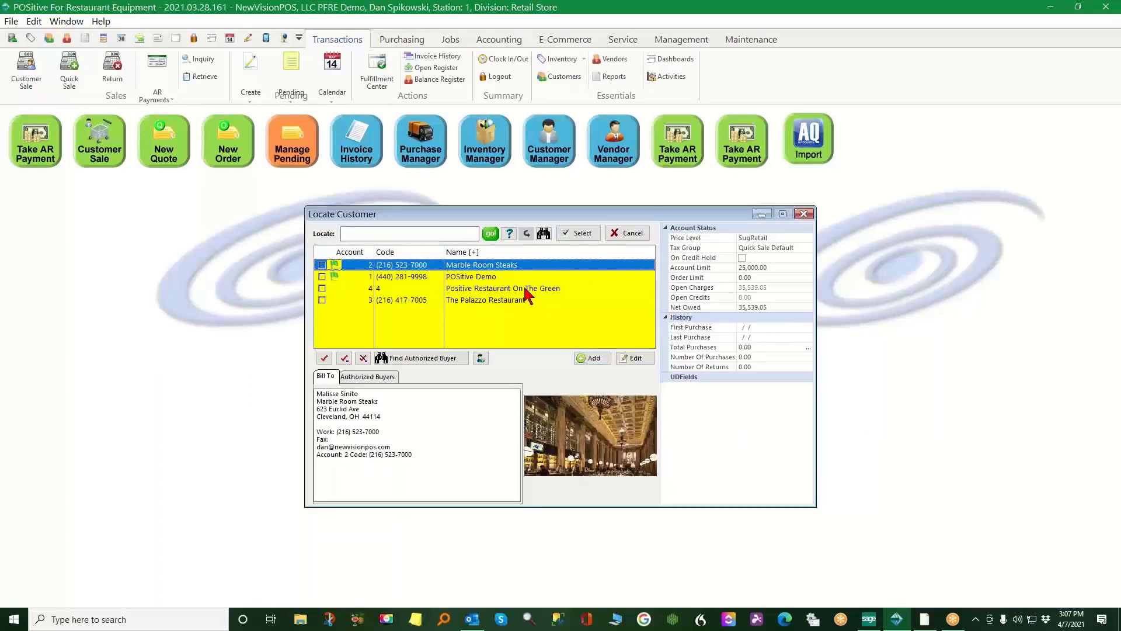
click(526, 288)
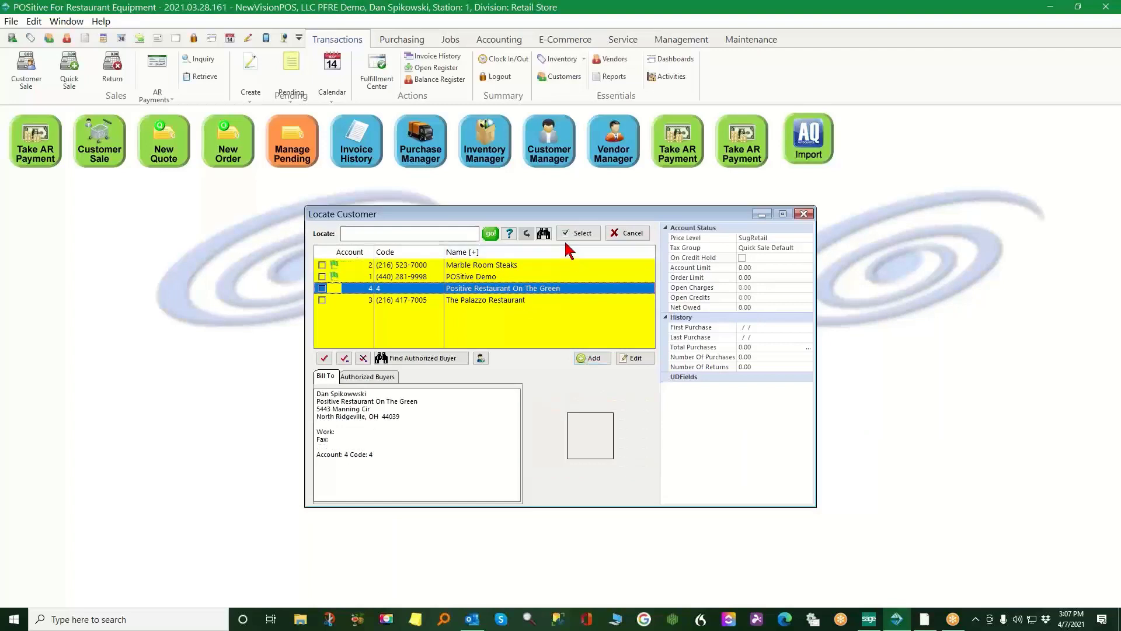
click(580, 234)
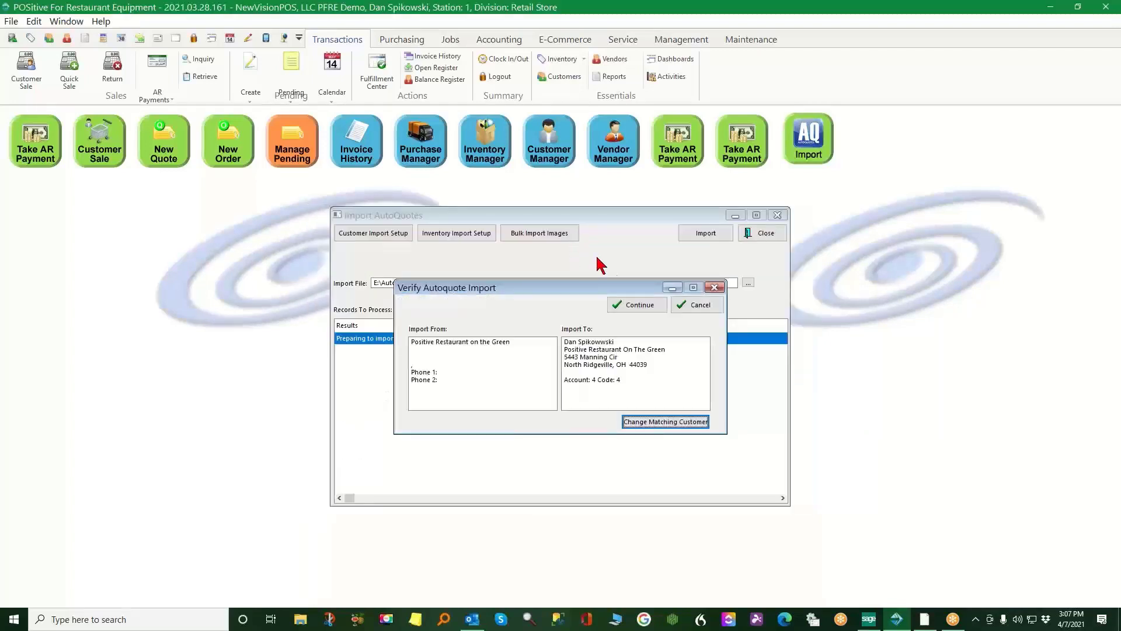
click(638, 305)
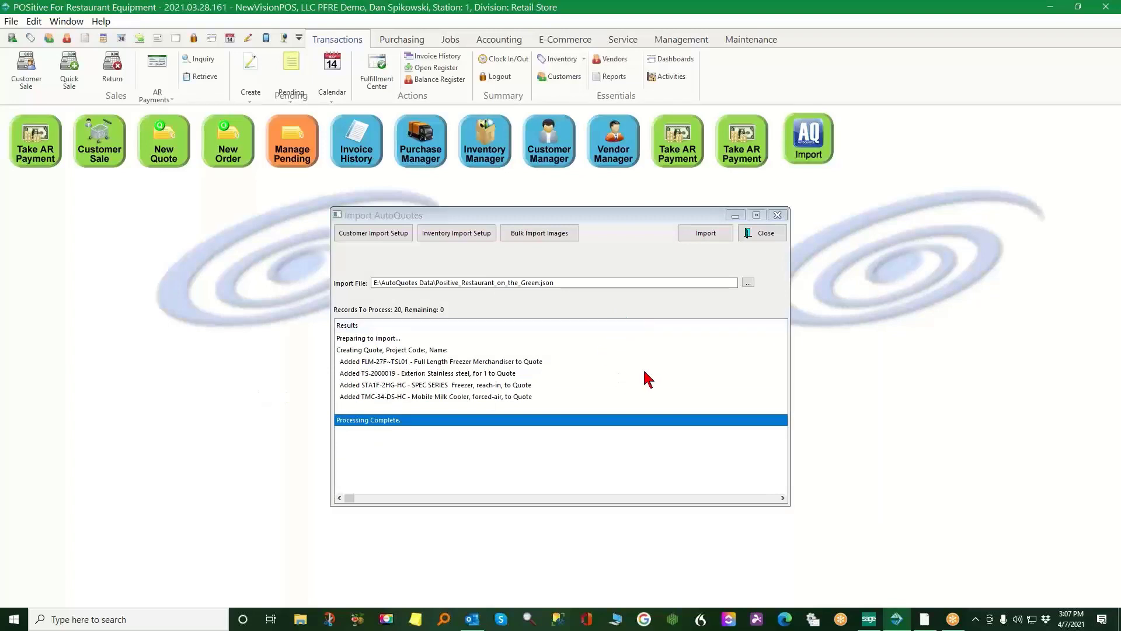
click(769, 239)
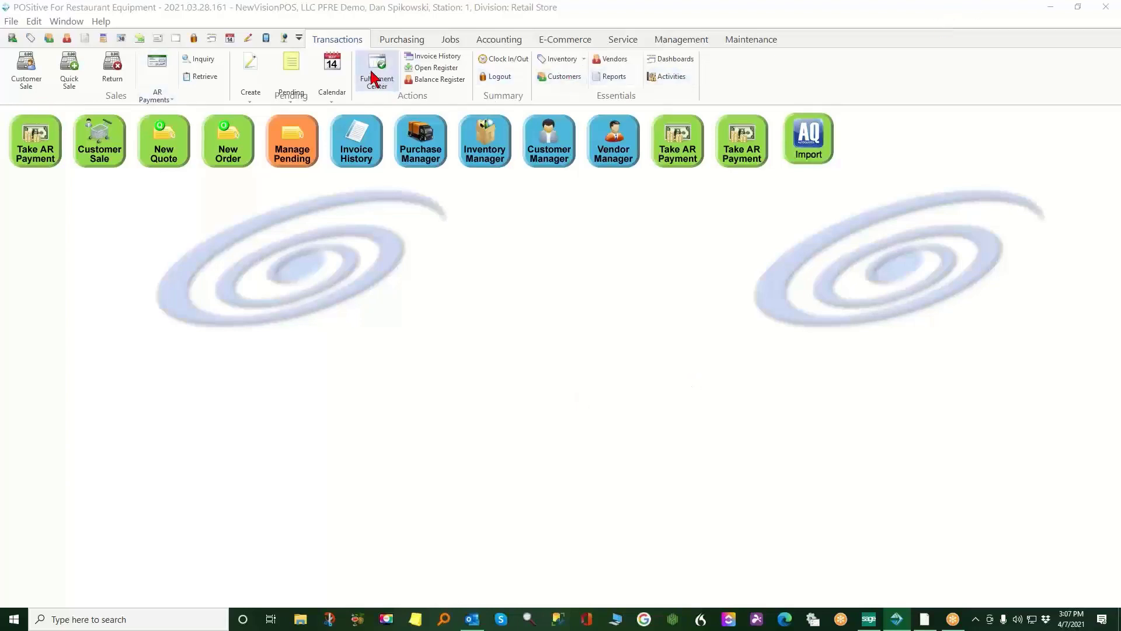
Open the pending transactions and show the quotes in process
click(288, 141)
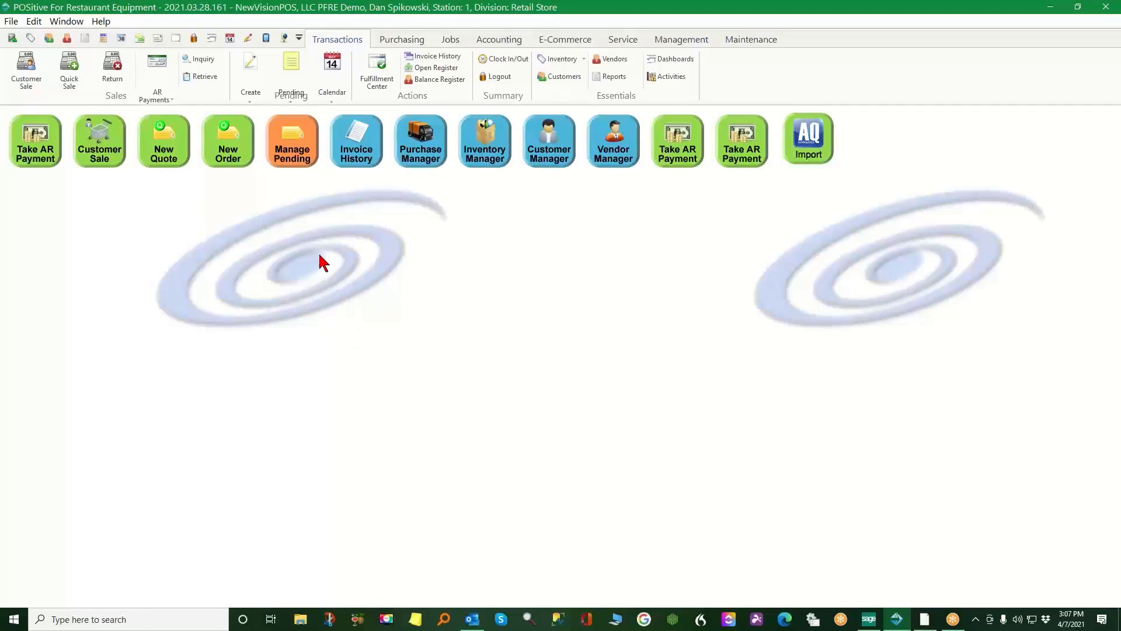
click(295, 160)
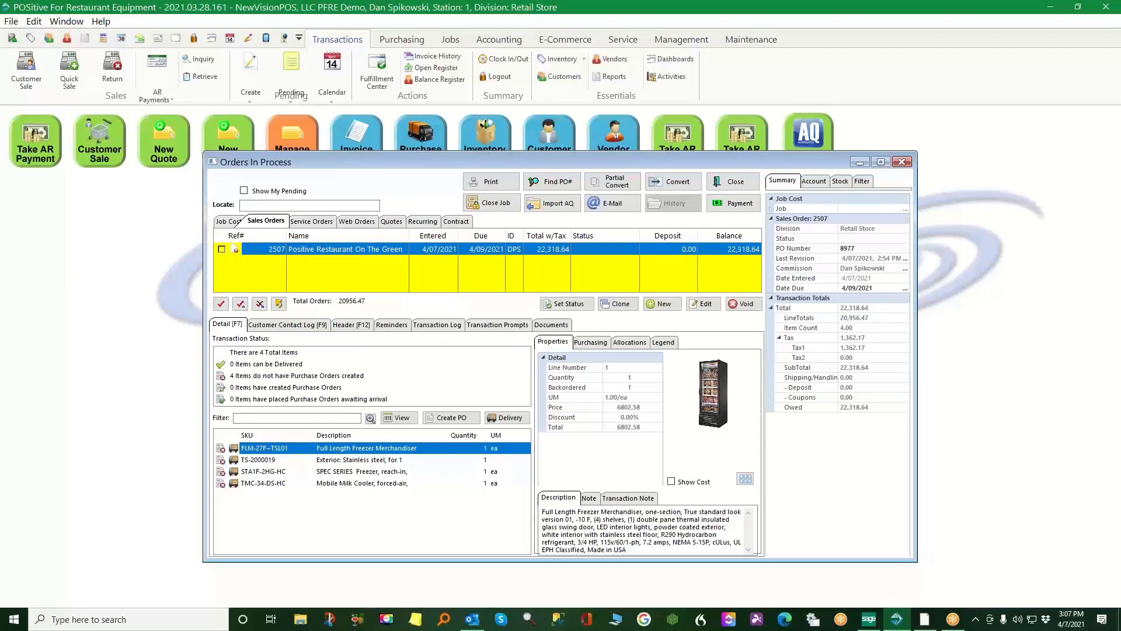
click(391, 221)
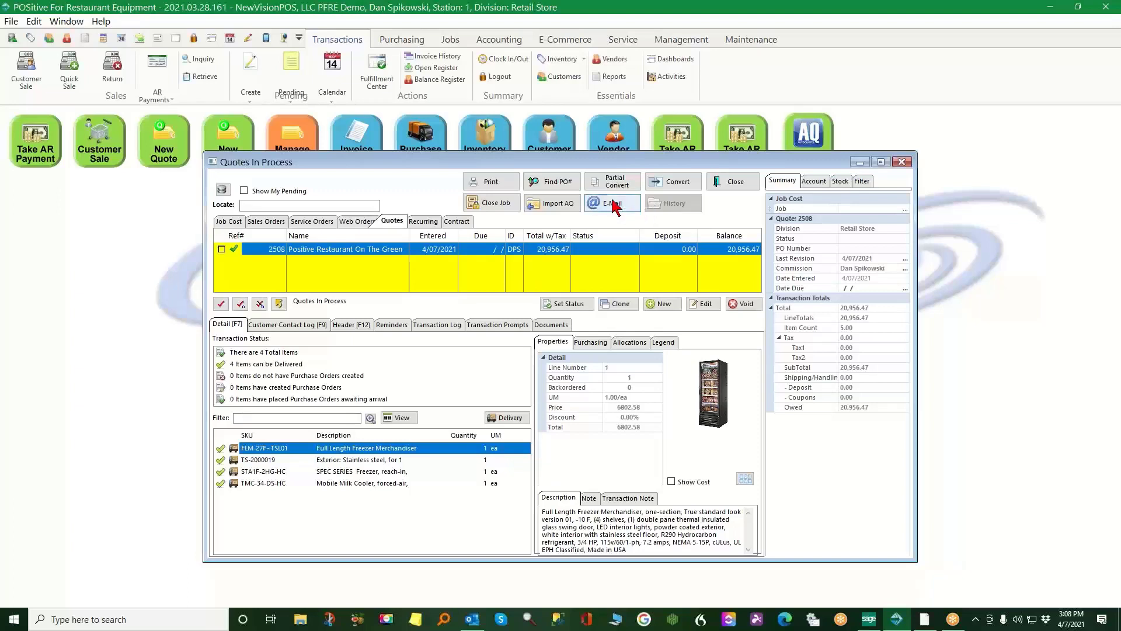
Generate a print preview of the highlighted quote as a customer quote with costs hidden
click(492, 185)
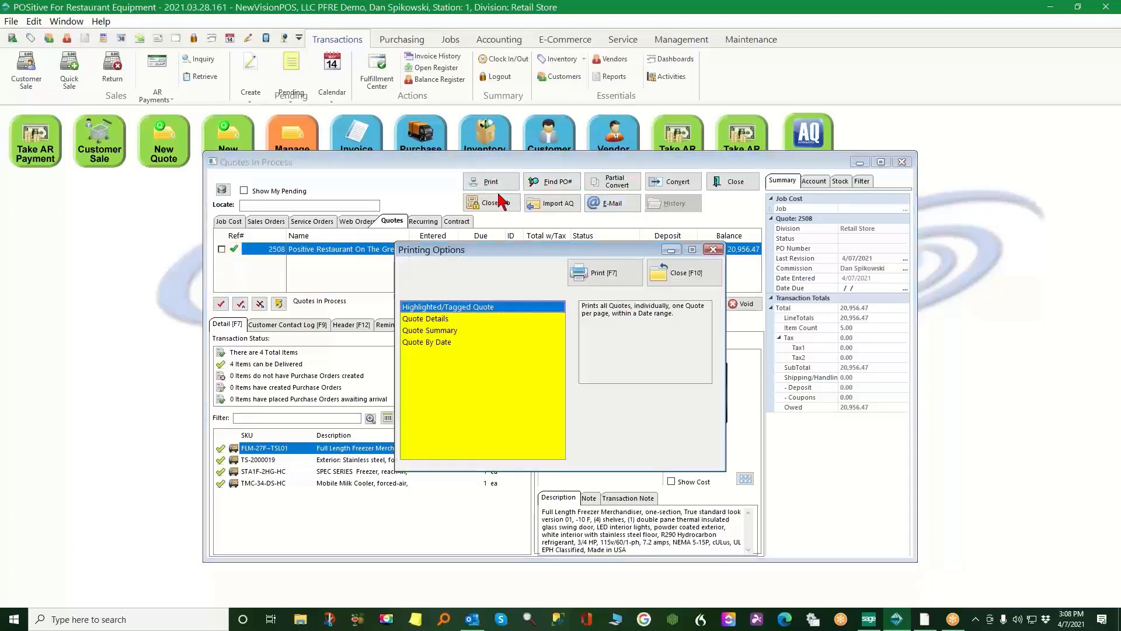
click(590, 272)
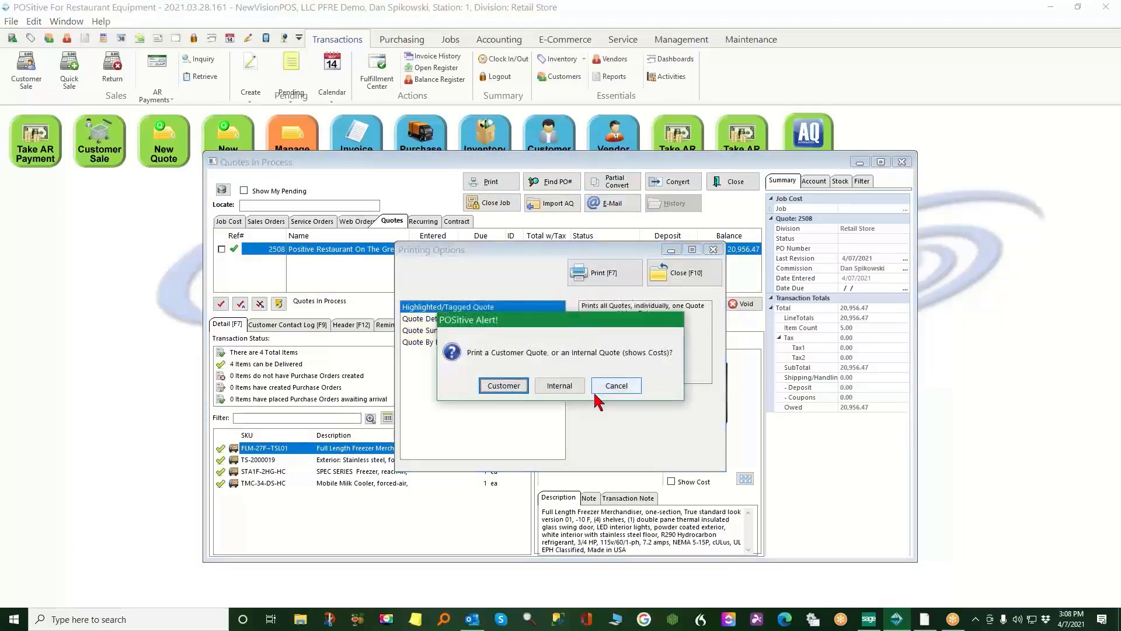
click(501, 387)
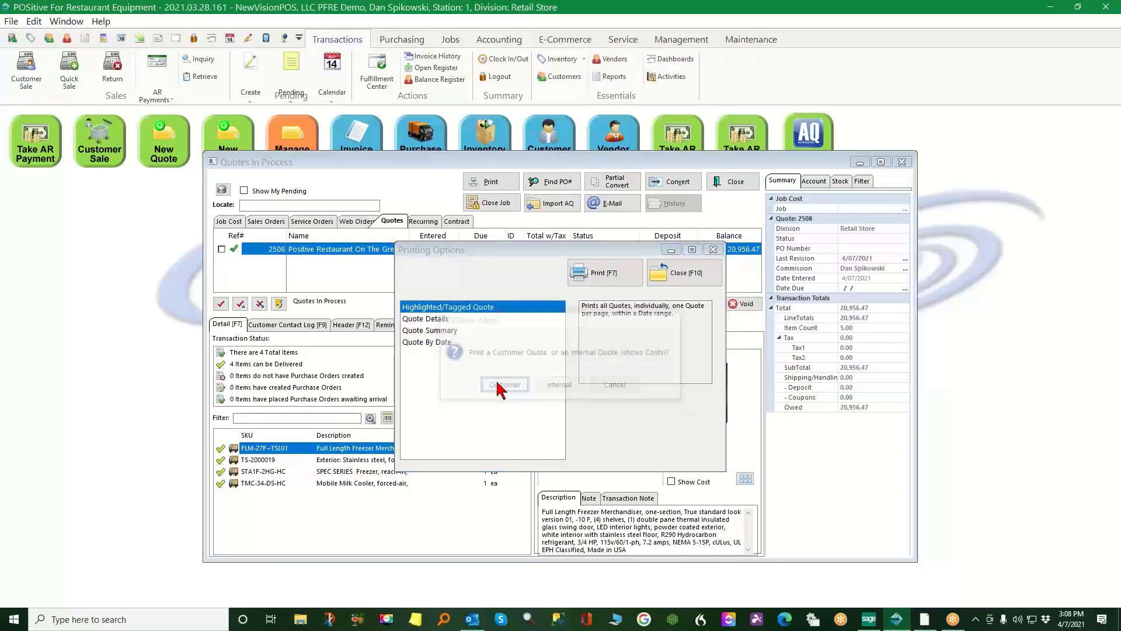
click(552, 419)
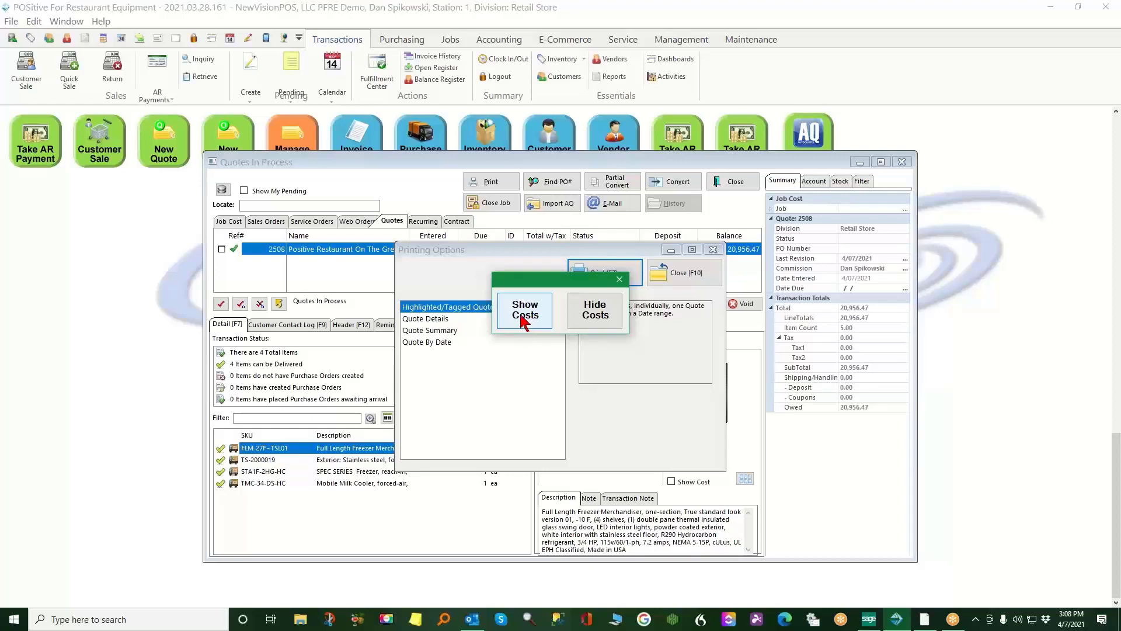
click(590, 310)
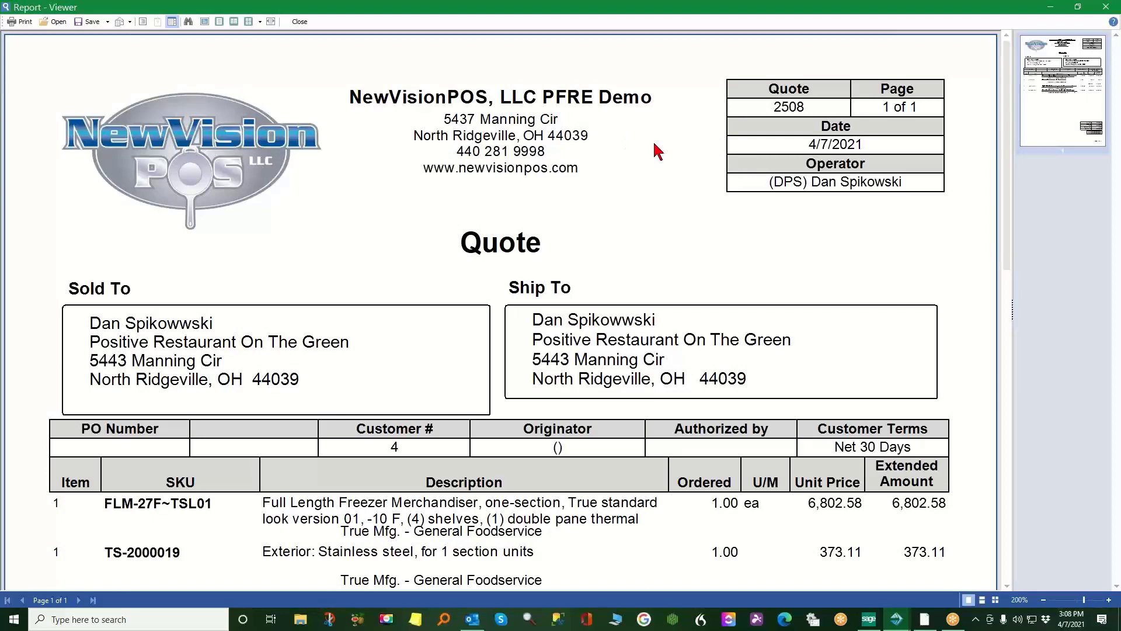
Examine the printed quote's line items and totals, and close the report preview and the quotes window
scroll(660, 152, down, 1)
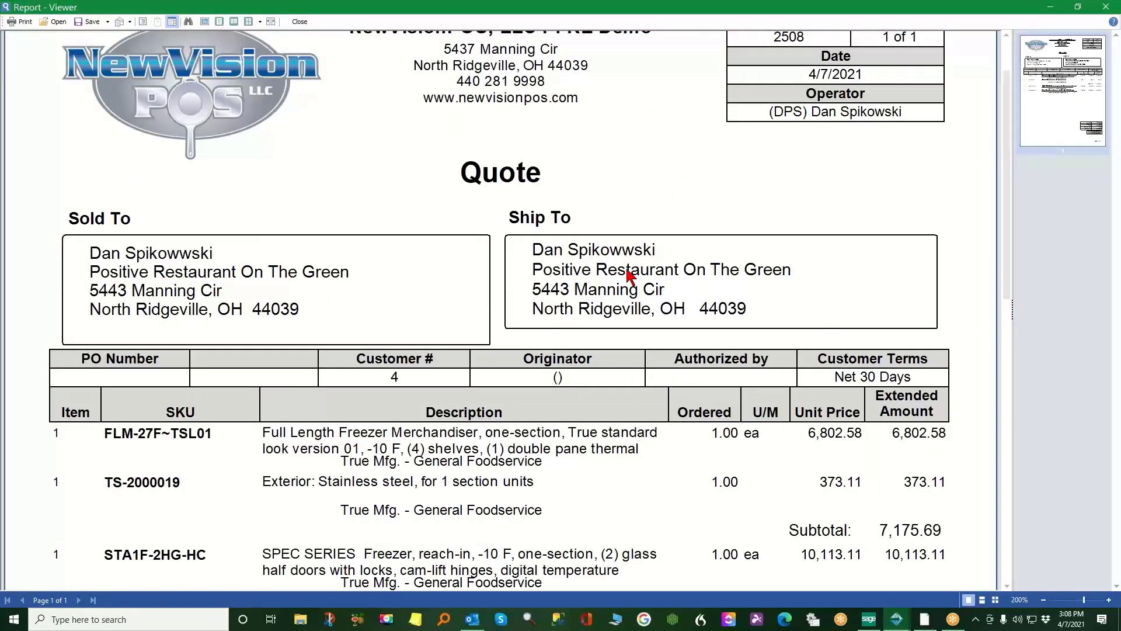
scroll(661, 295, down, 2)
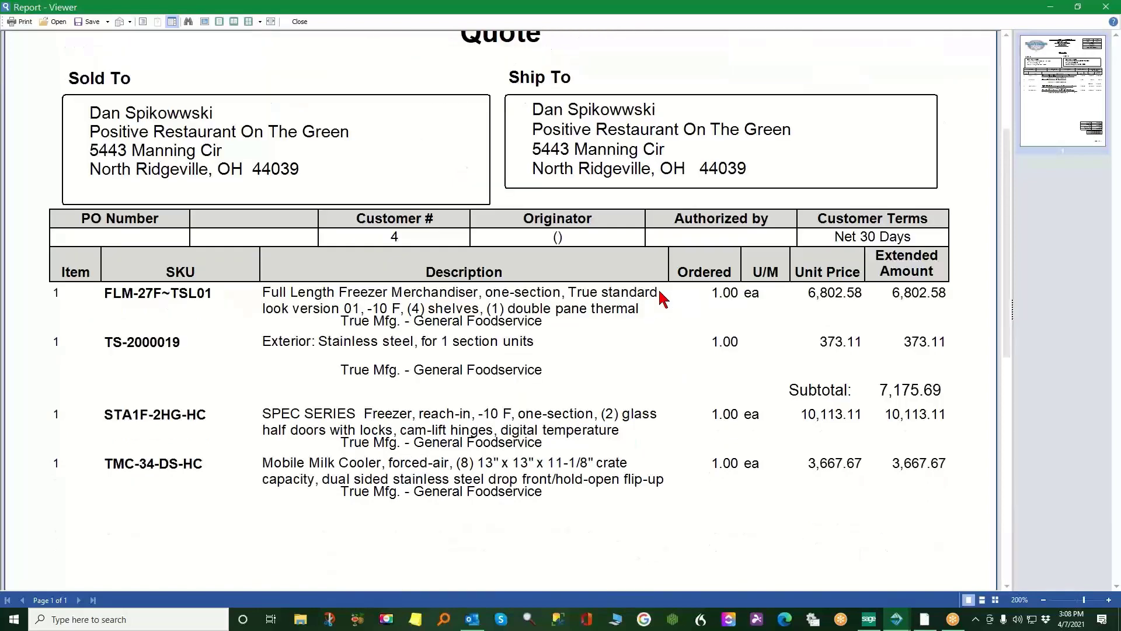
scroll(565, 325, down, 1)
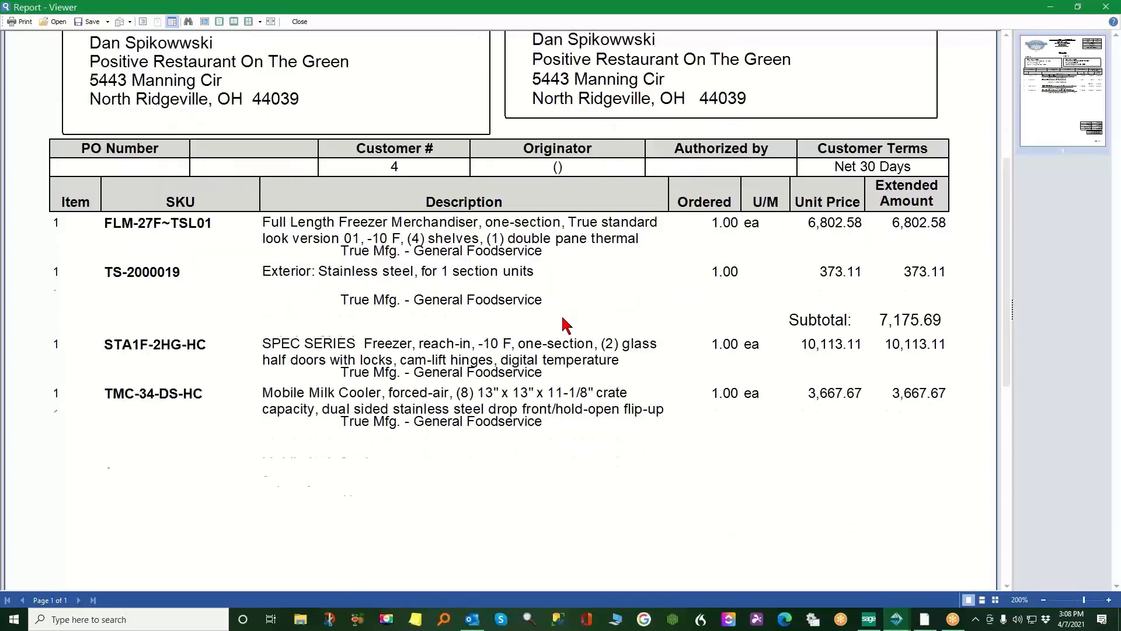
scroll(552, 315, down, 6)
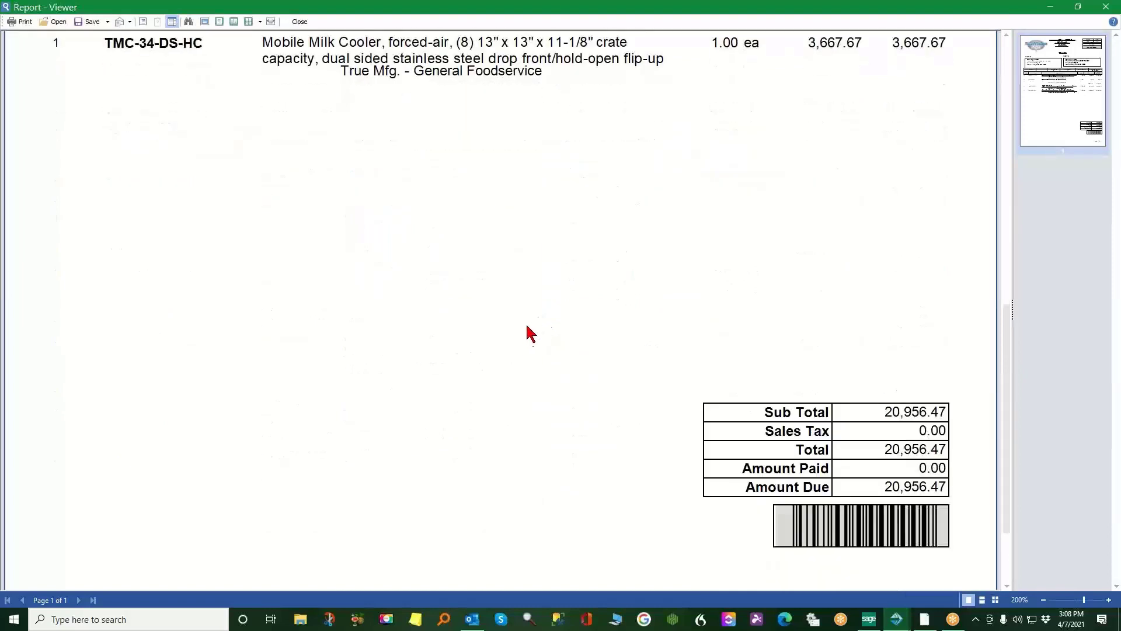
scroll(529, 325, up, 2)
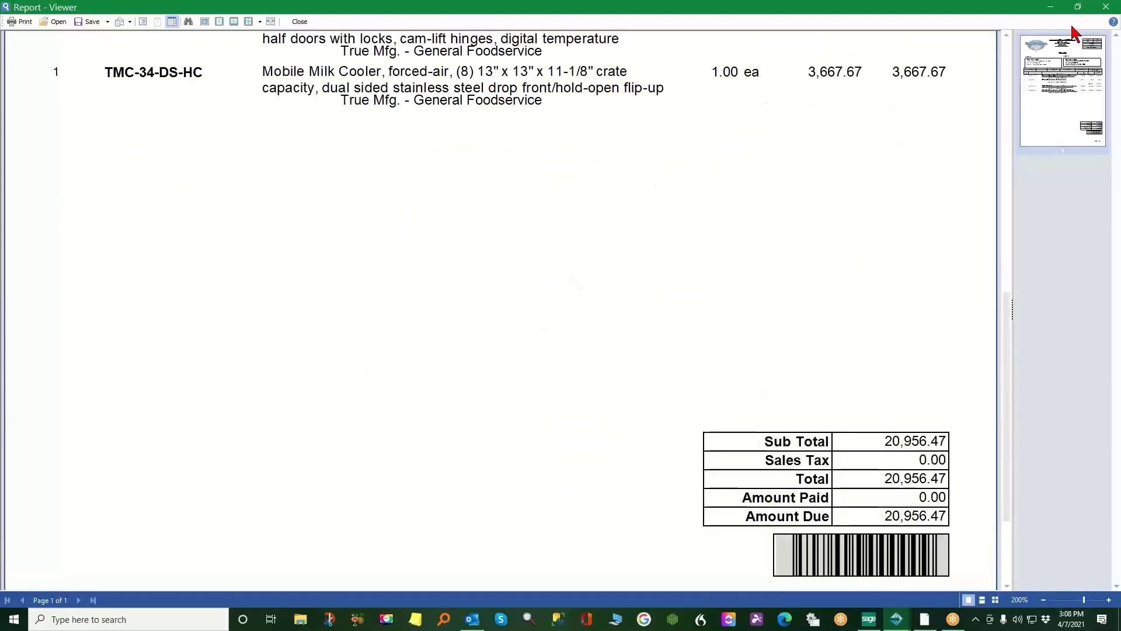
click(1104, 14)
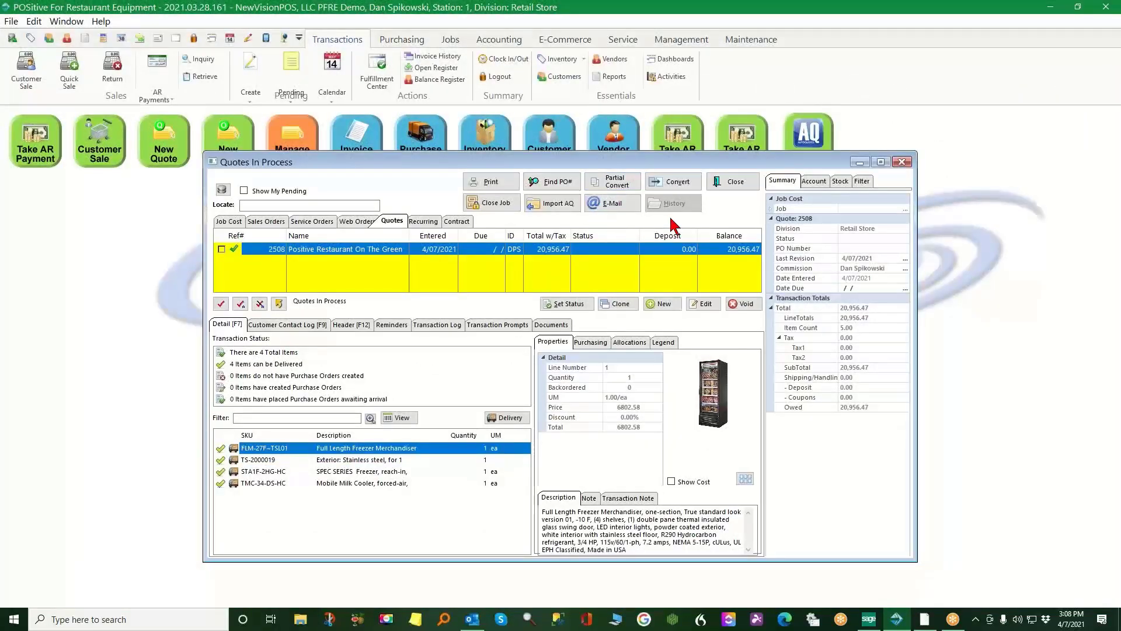
click(737, 184)
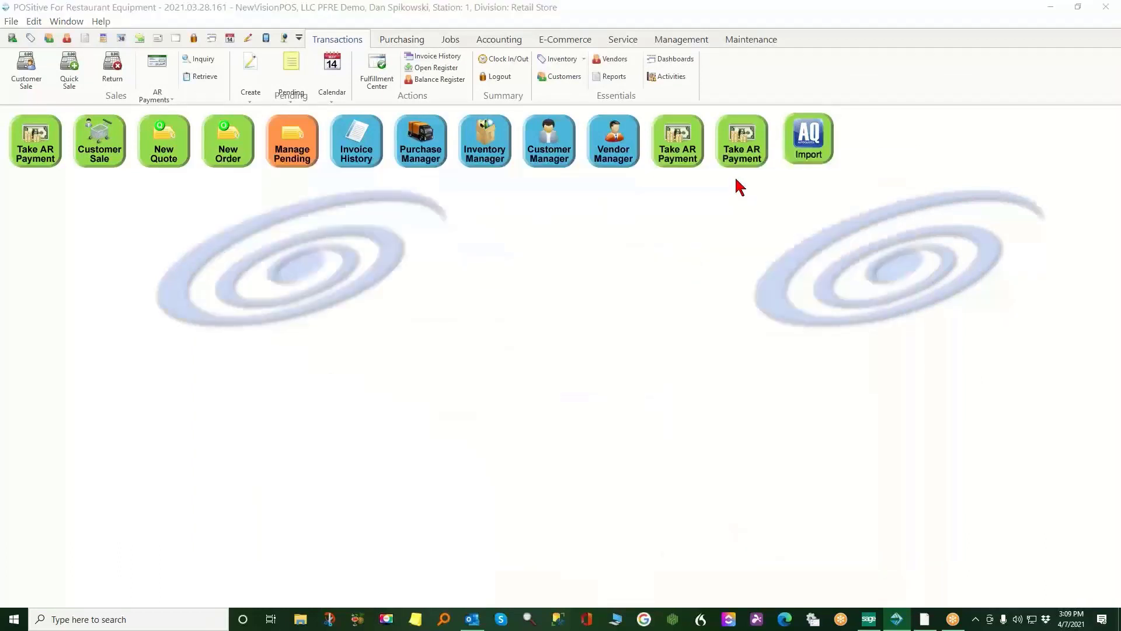
Open the AutoQuotes import and choose POSitive_Demo.json from the AutoQuotes Data folder as the import file
click(799, 139)
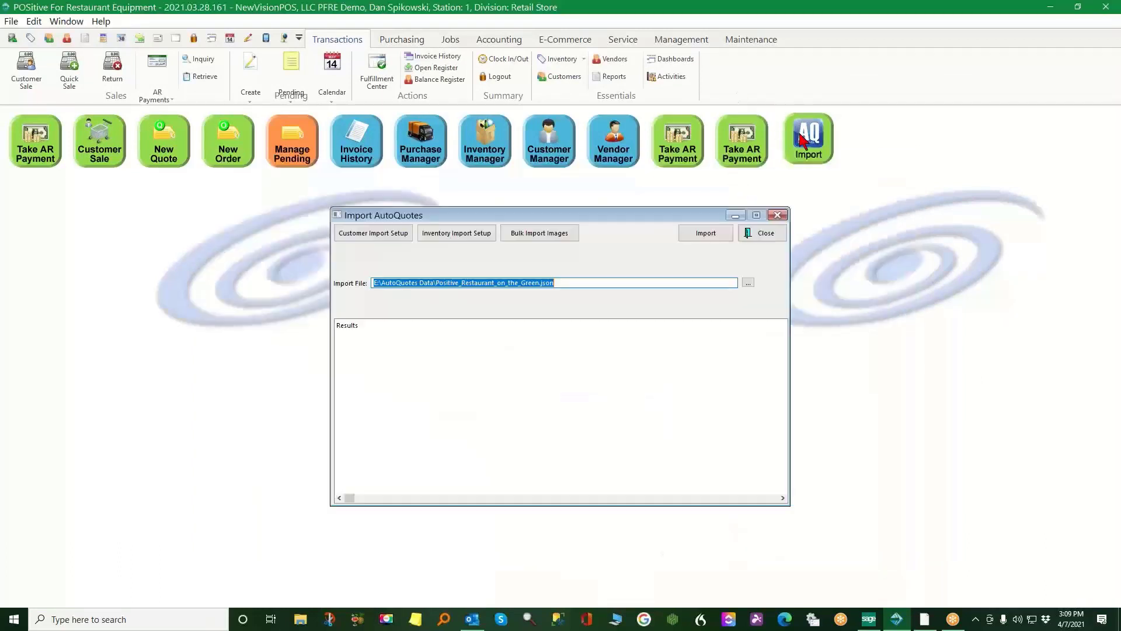
click(748, 283)
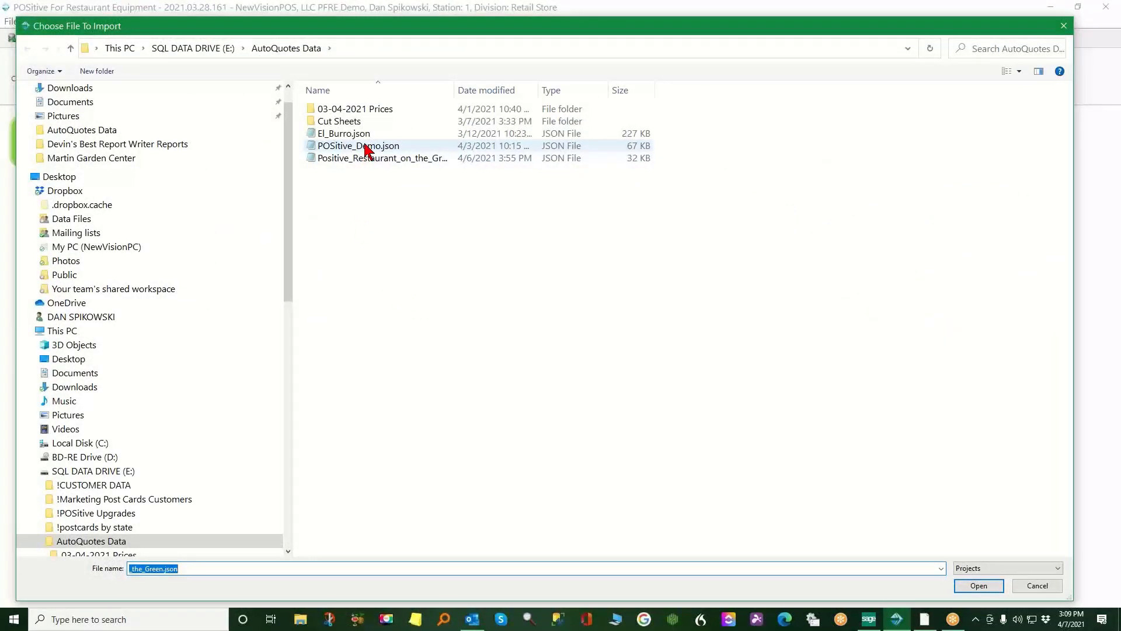
click(370, 147)
click(972, 586)
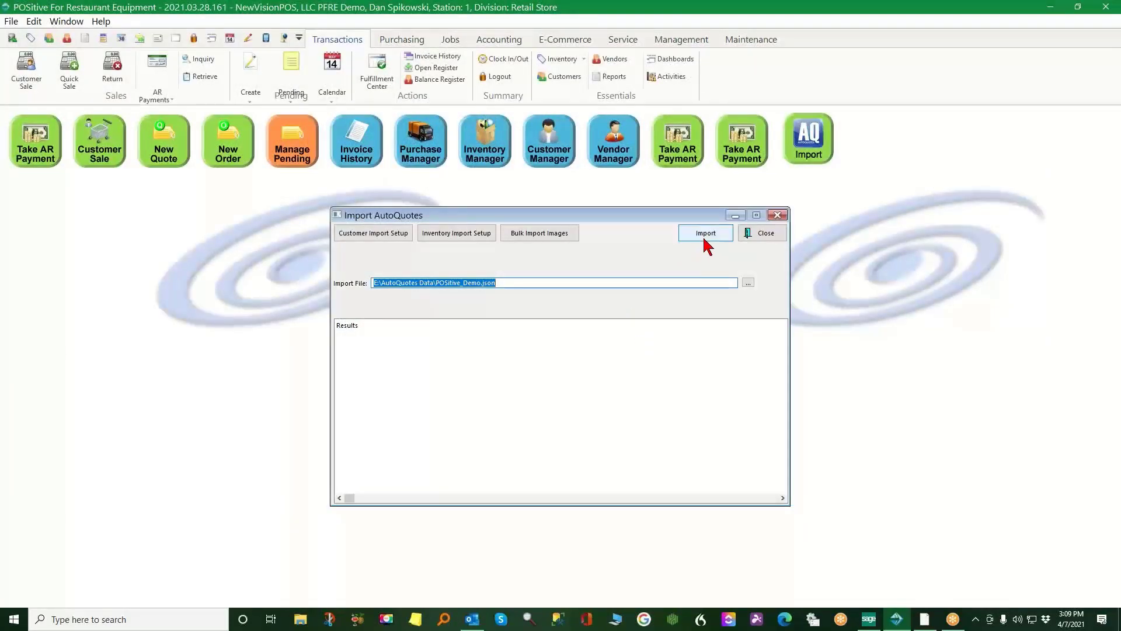
Run the import and accept the linked vendors and inventory items
click(705, 236)
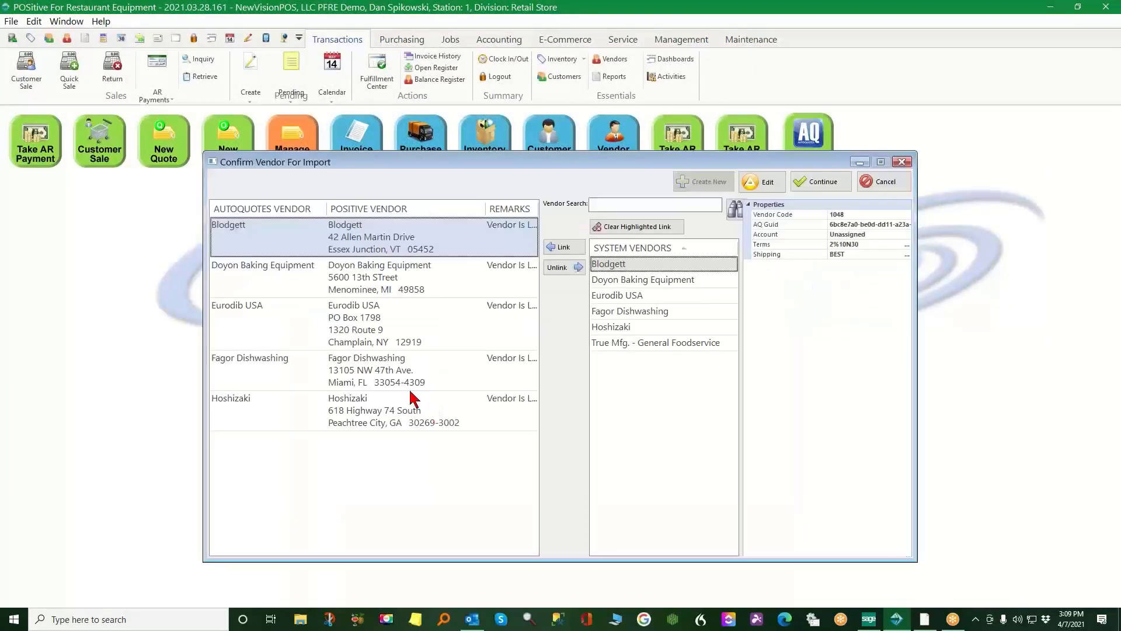
click(818, 191)
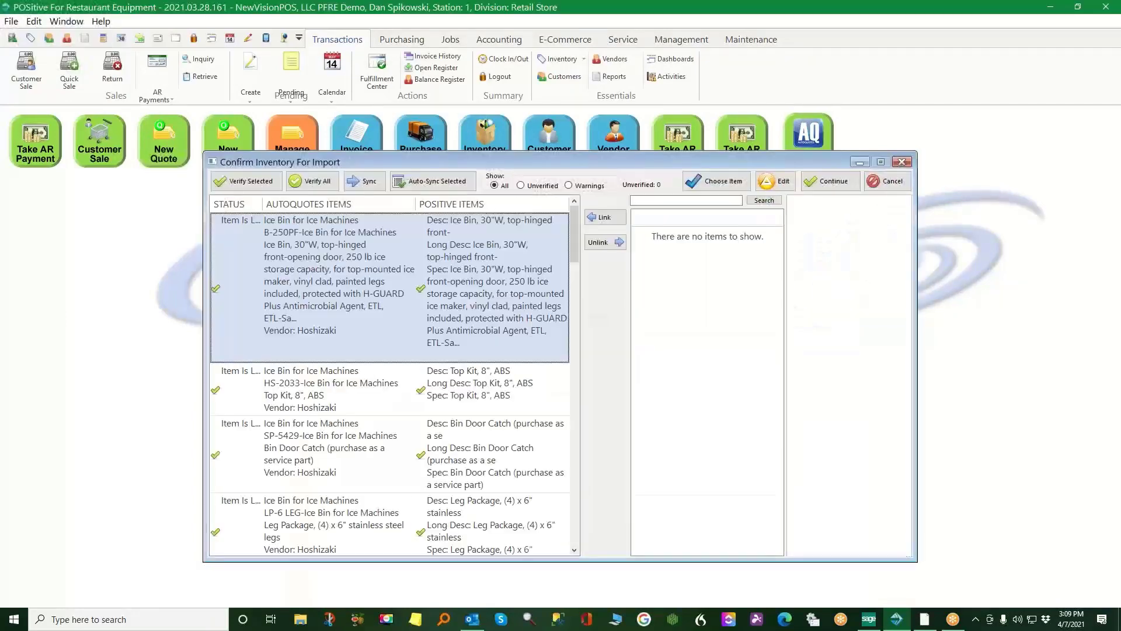
click(842, 183)
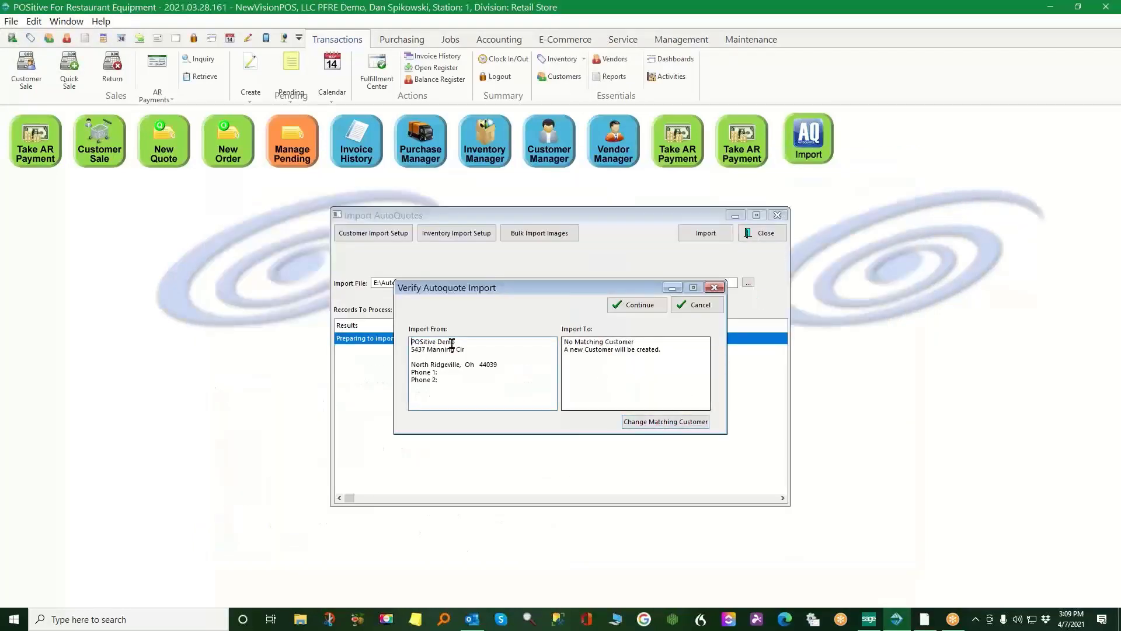
Change the import's matching customer to the existing customer The Palazzo Restaurant
click(656, 423)
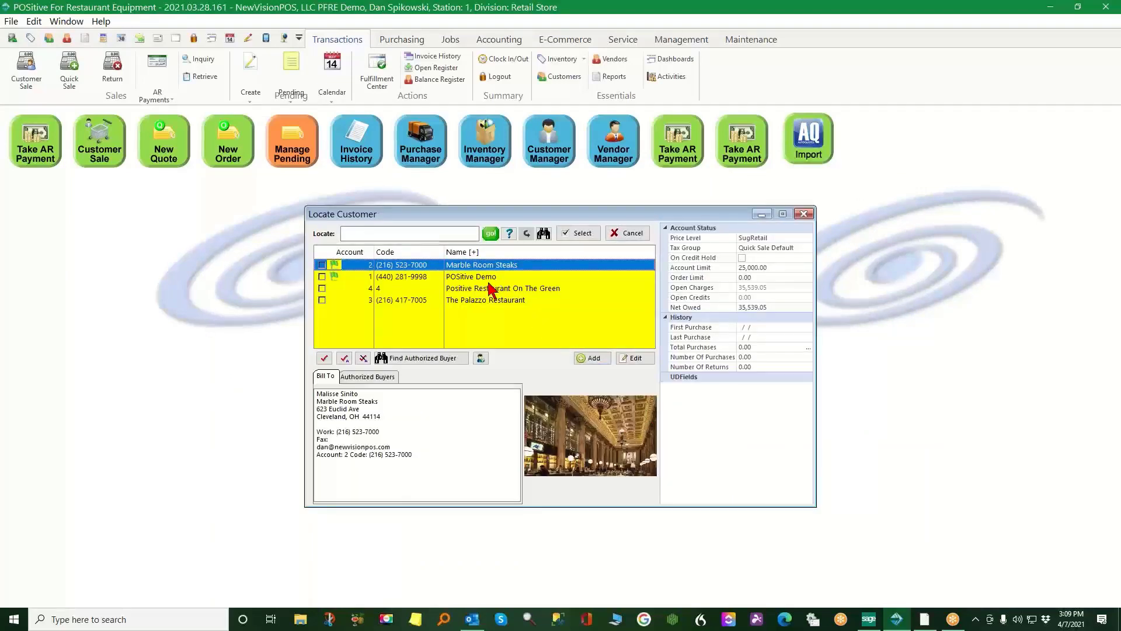
click(482, 300)
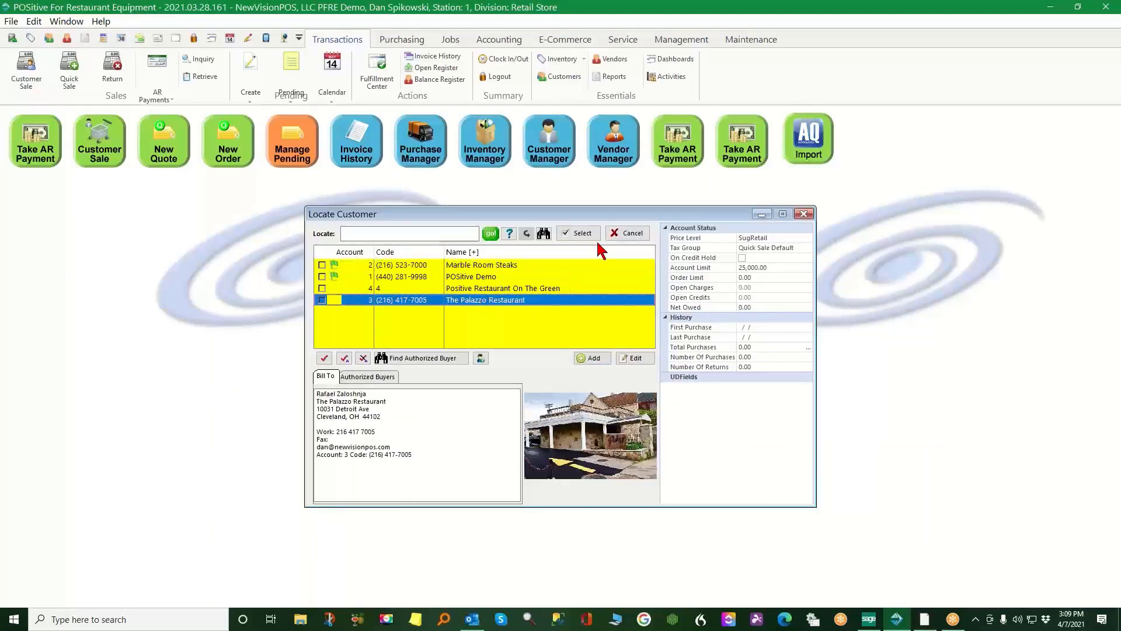
click(581, 235)
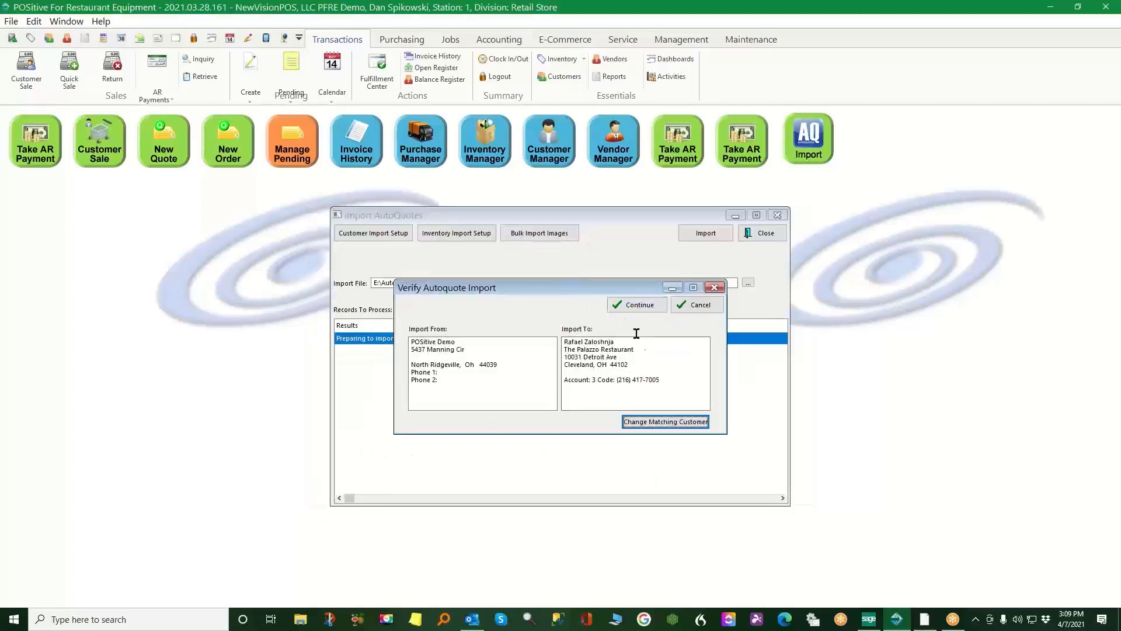
click(659, 421)
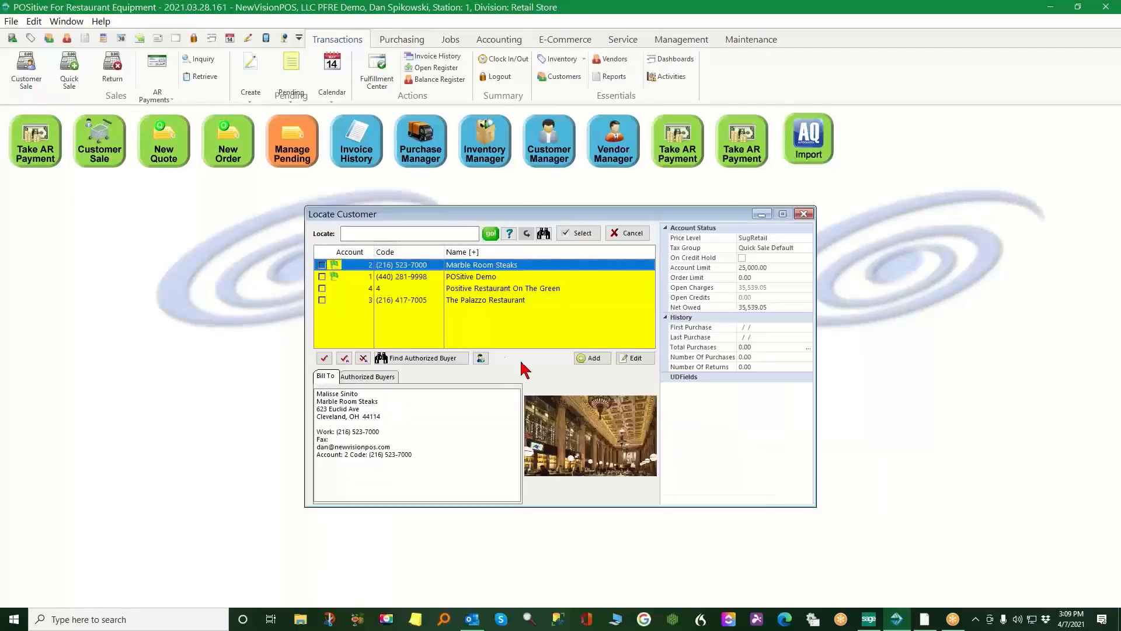
click(472, 300)
click(590, 234)
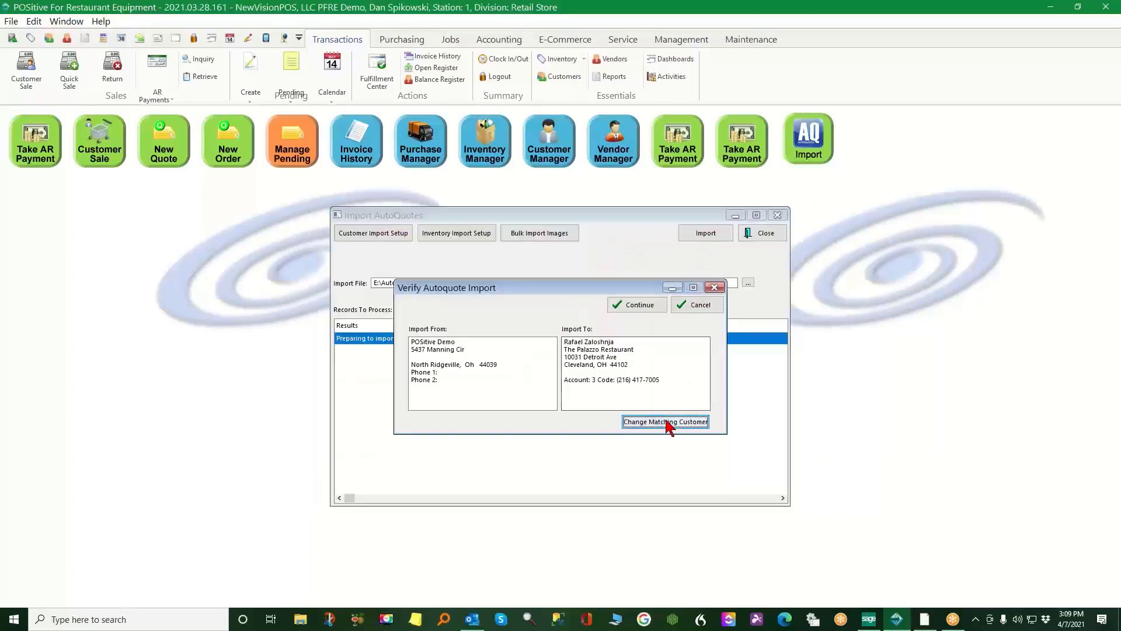
Complete the import for the matched customer and close the import window
click(638, 305)
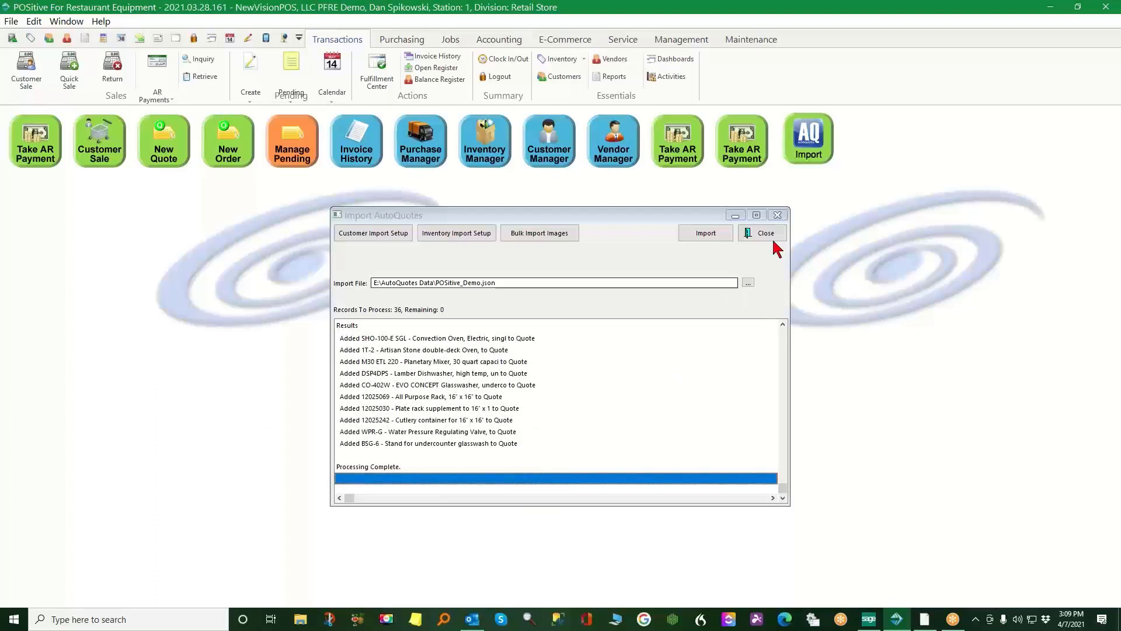
click(779, 223)
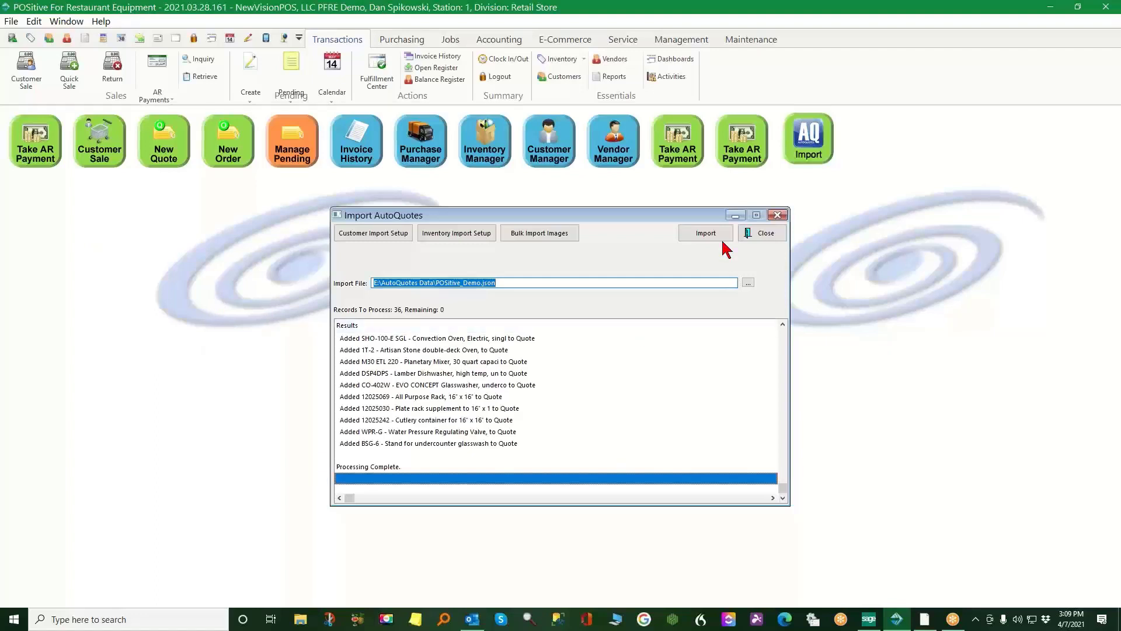
click(756, 236)
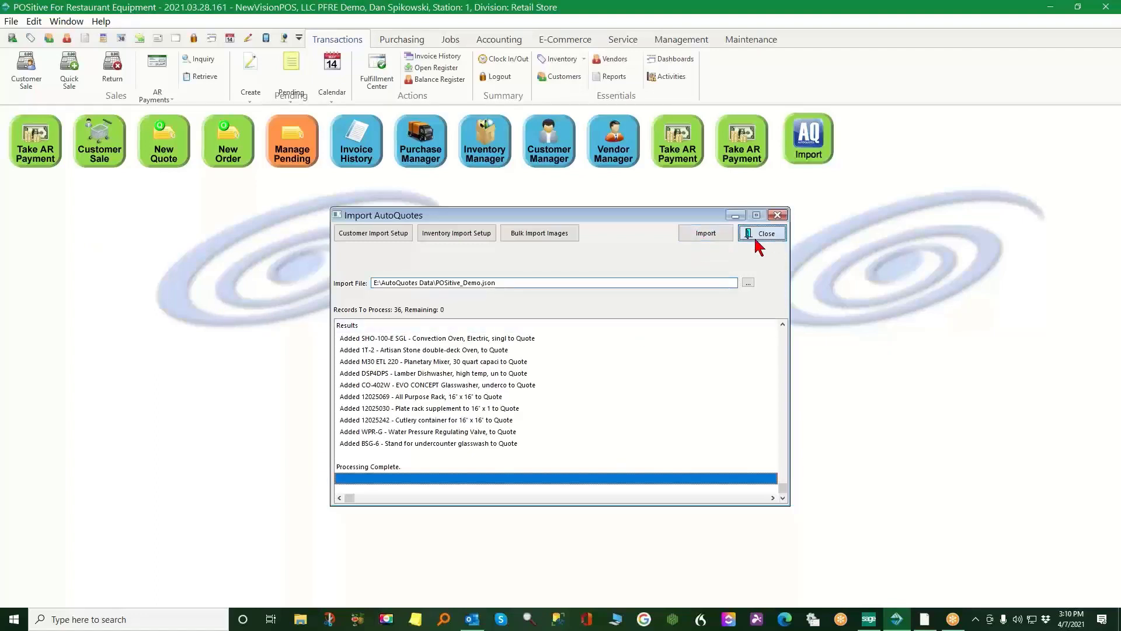
Open the pending quotes and select the quote for The Palazzo Restaurant
click(292, 73)
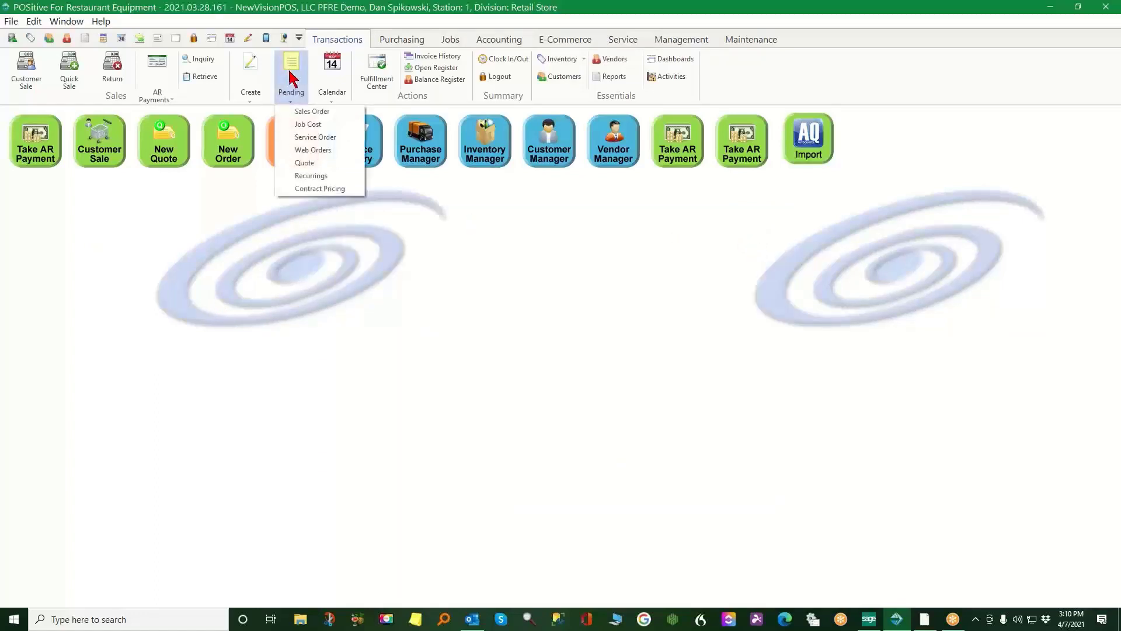
click(304, 163)
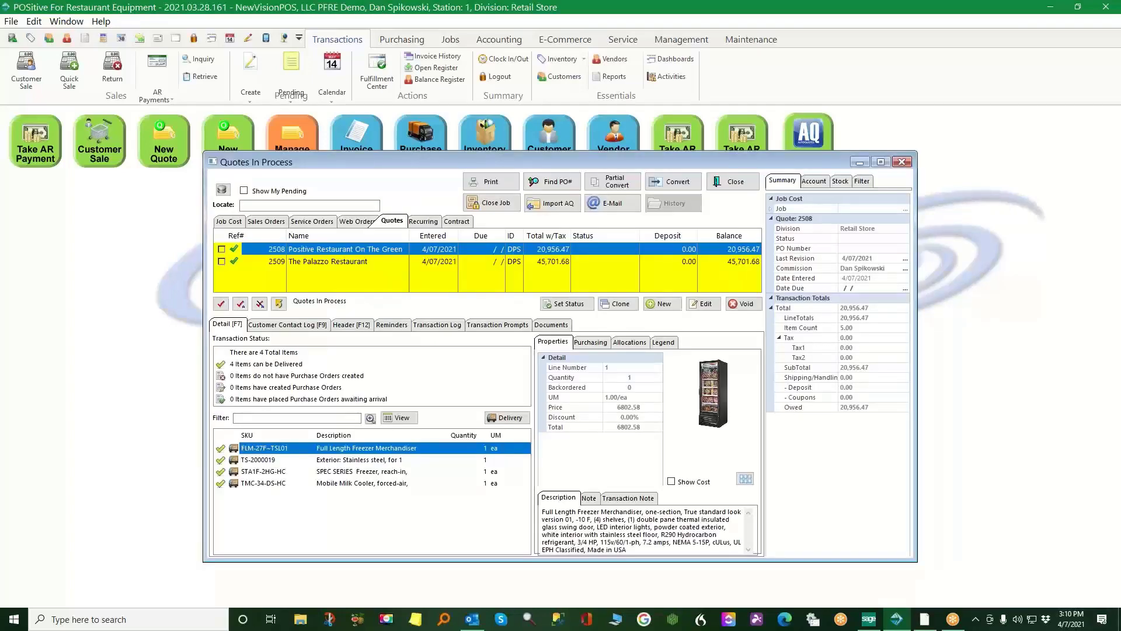
click(354, 262)
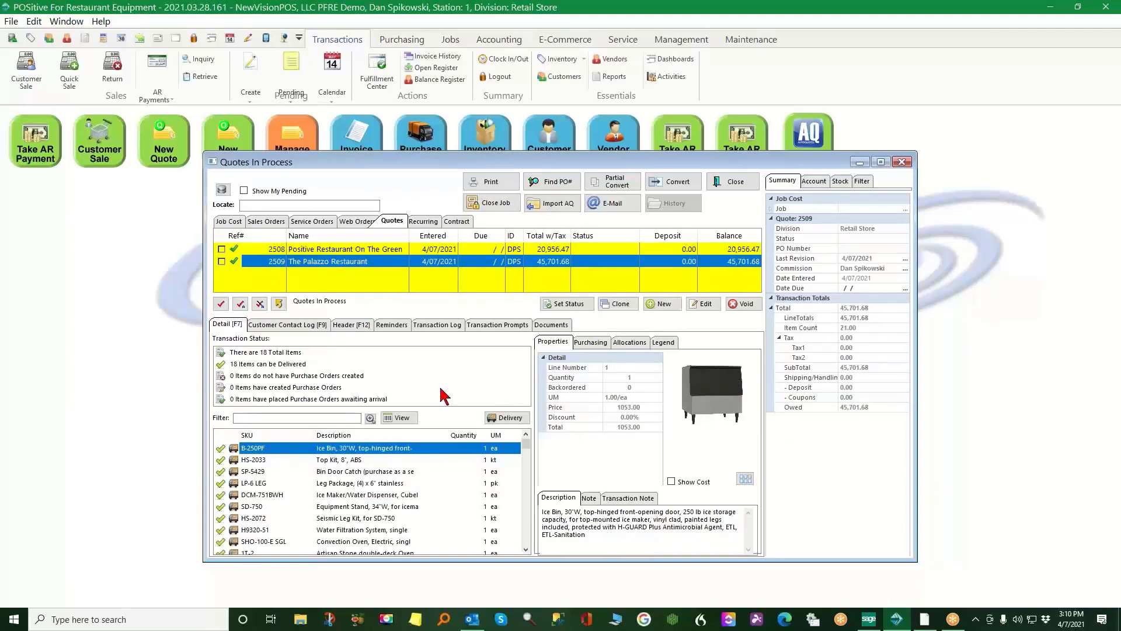
Review the Bin Door Catch line item SP-5429 along with its purchasing information, allocations and the status legend
click(339, 460)
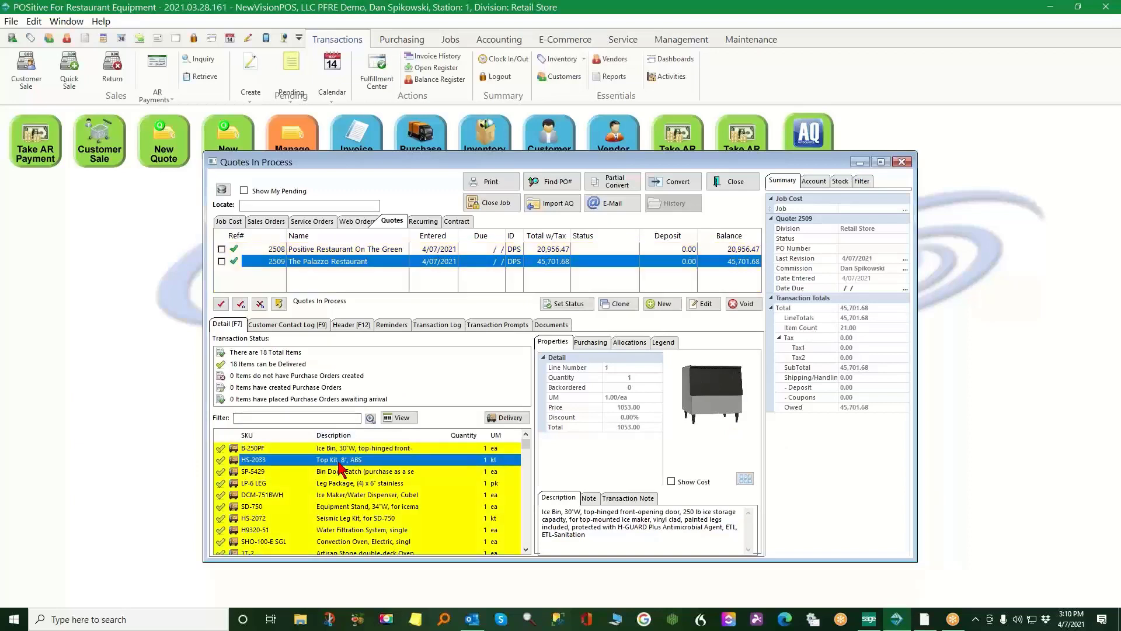
click(337, 473)
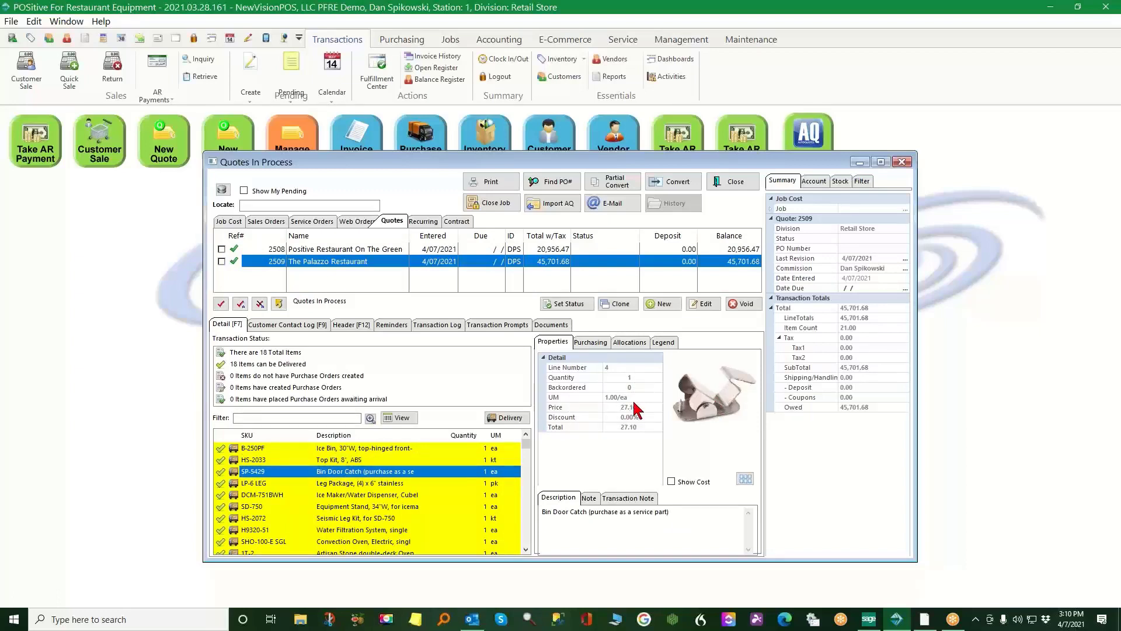
click(590, 344)
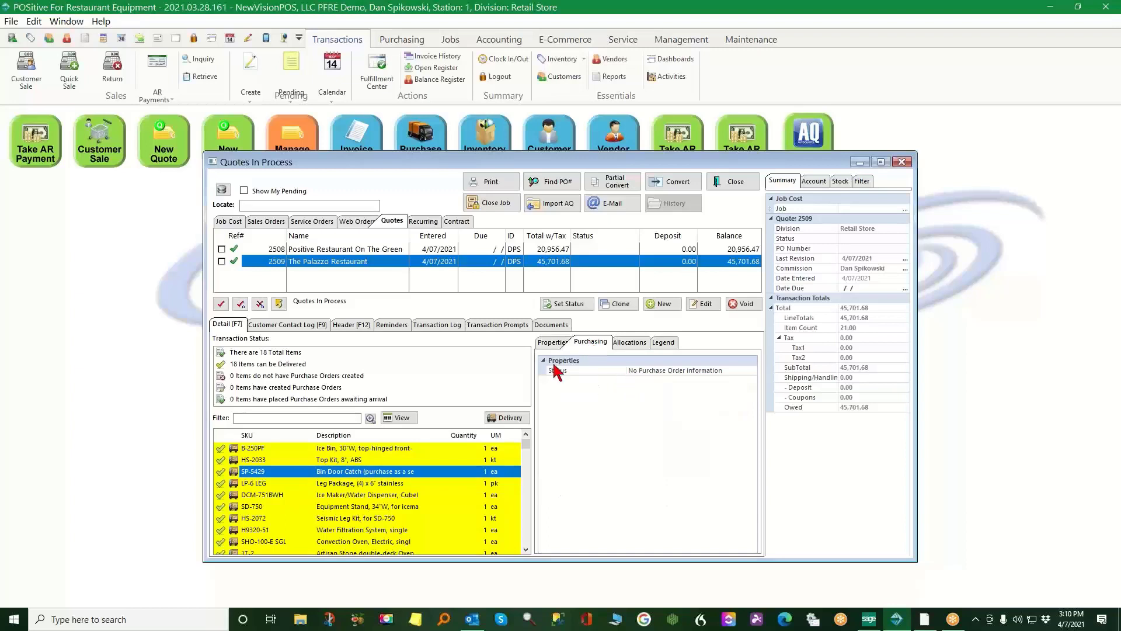
click(631, 344)
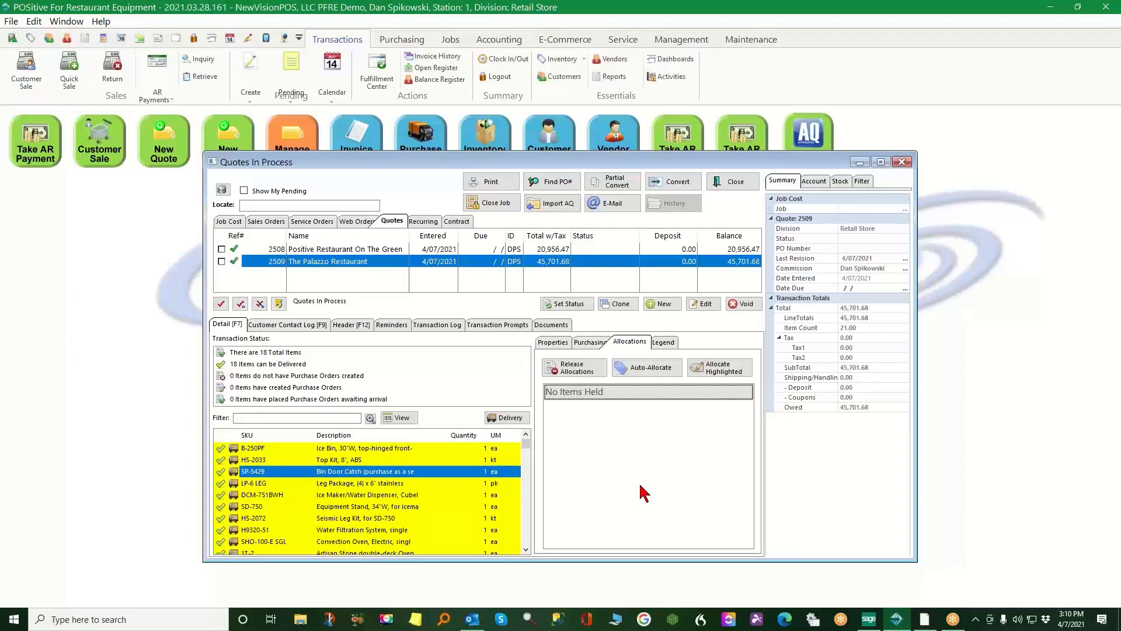
click(665, 343)
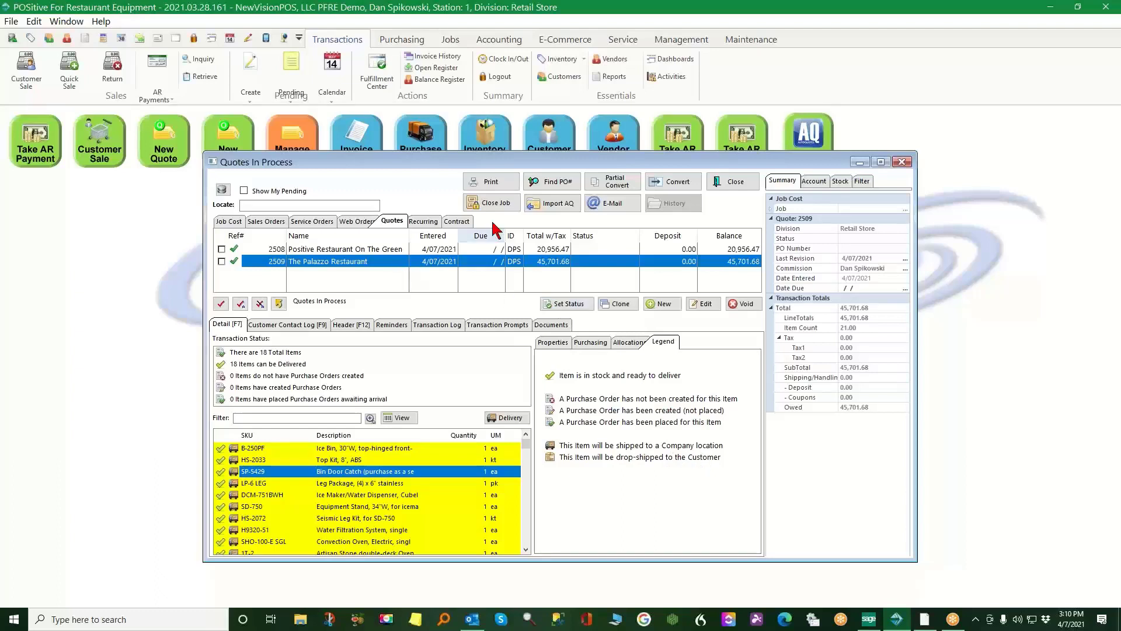
Generate a print preview of the highlighted Palazzo Restaurant quote as a customer quote
click(480, 182)
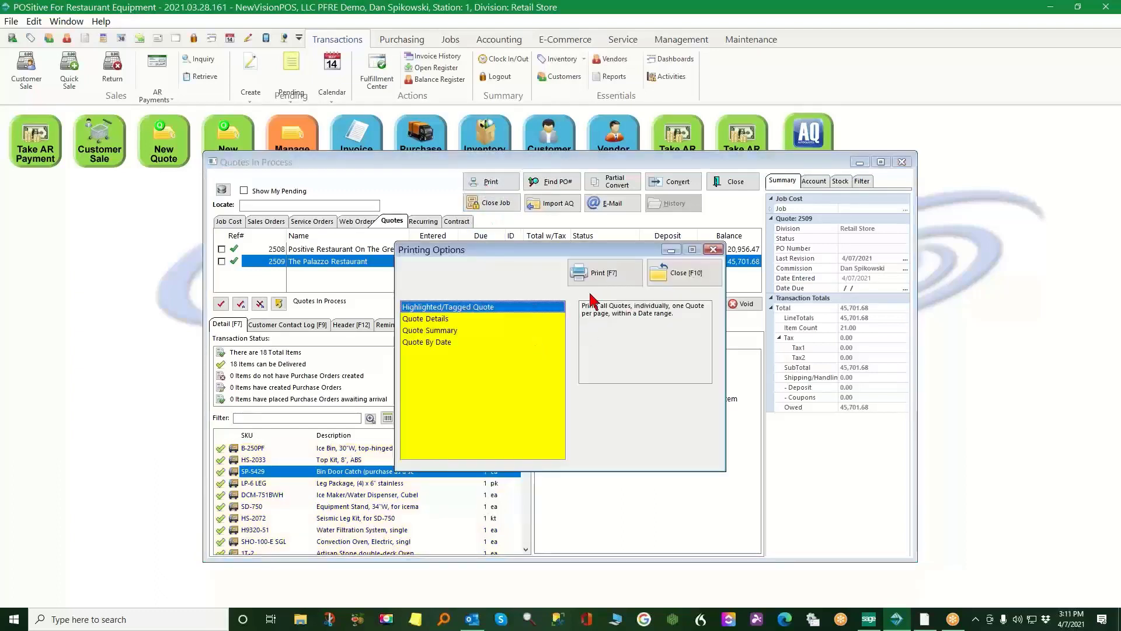
click(599, 273)
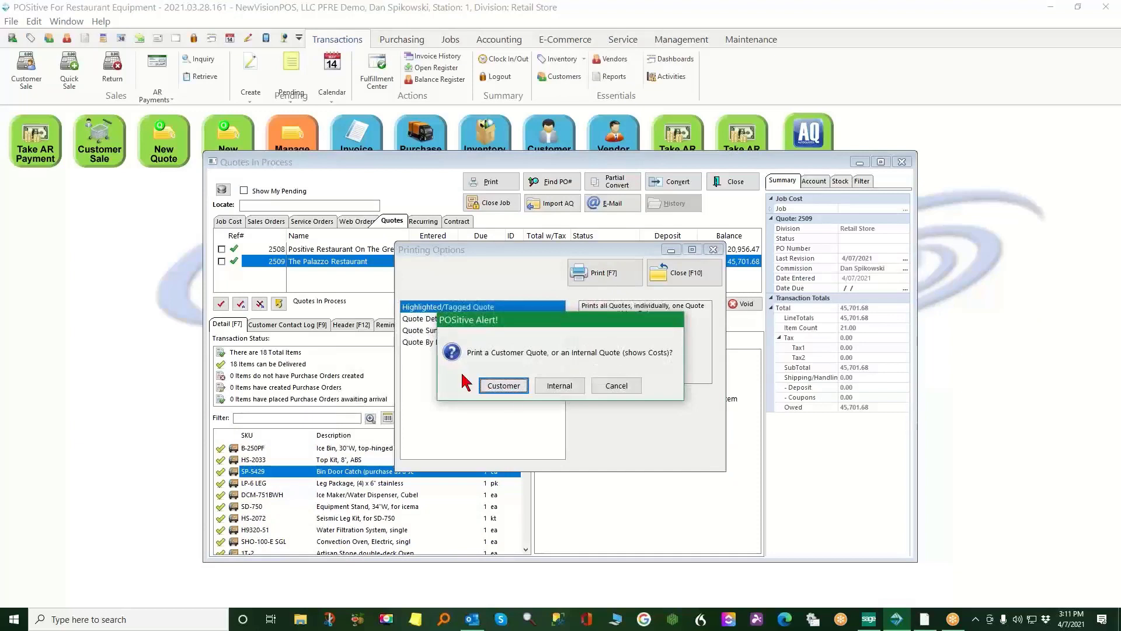
click(503, 386)
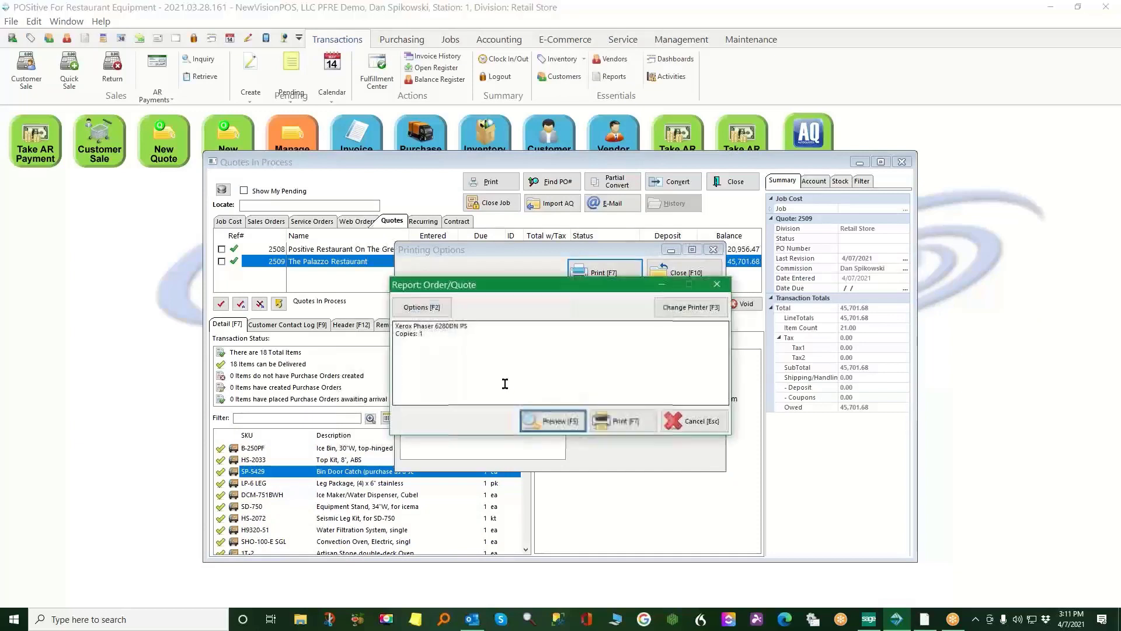
click(552, 423)
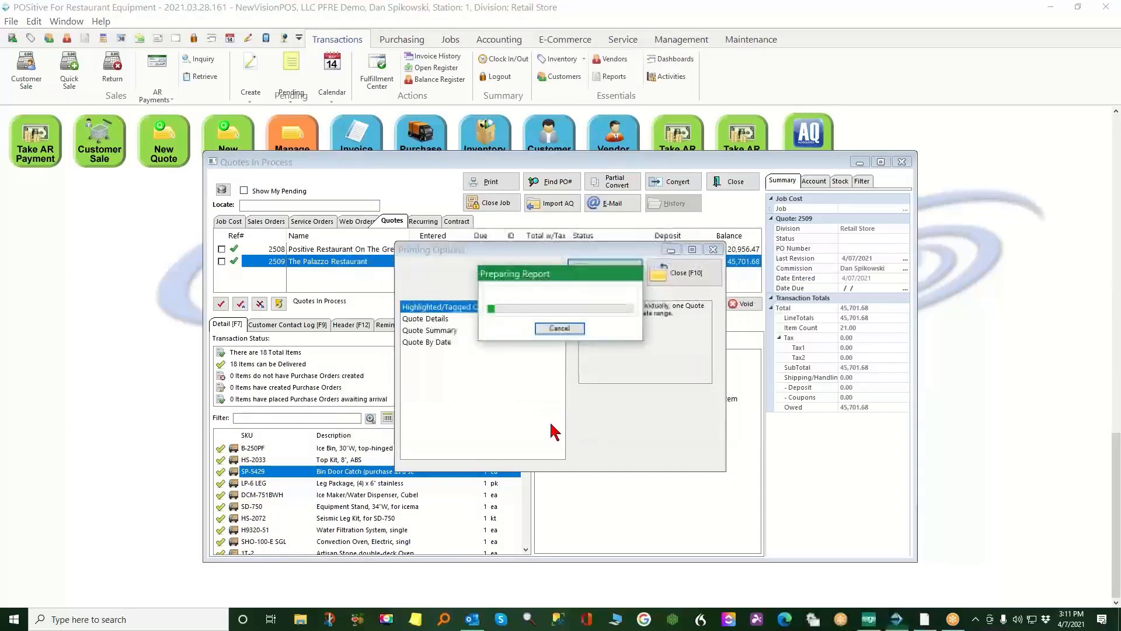
click(519, 319)
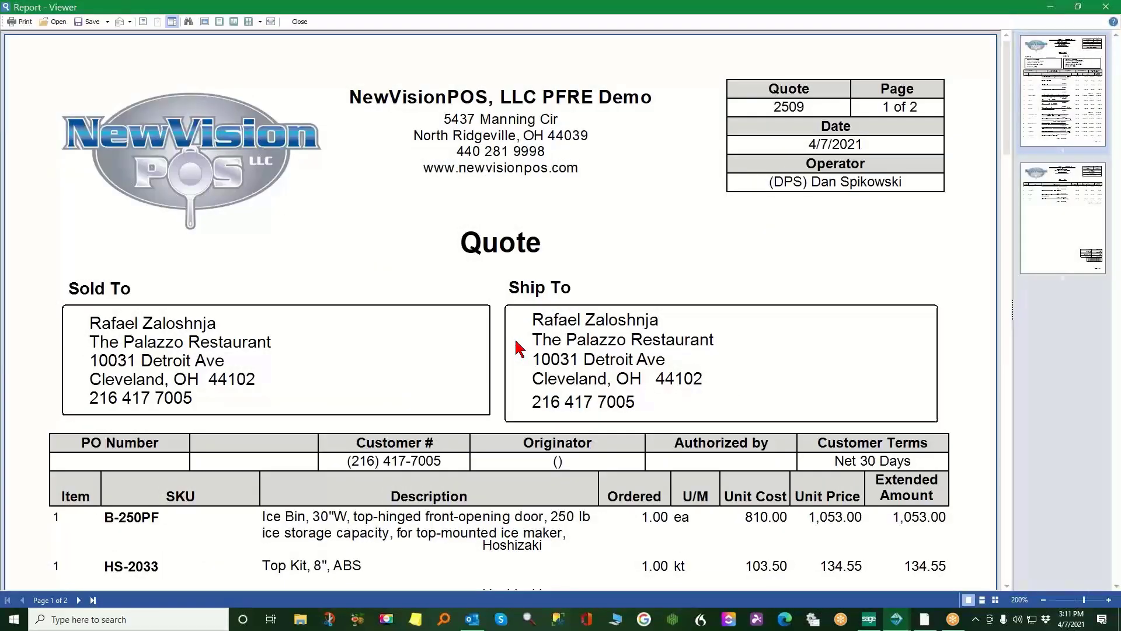
Examine the line items and subtotals on both pages of the Palazzo Restaurant quote, and close the report preview
scroll(654, 336, down, 3)
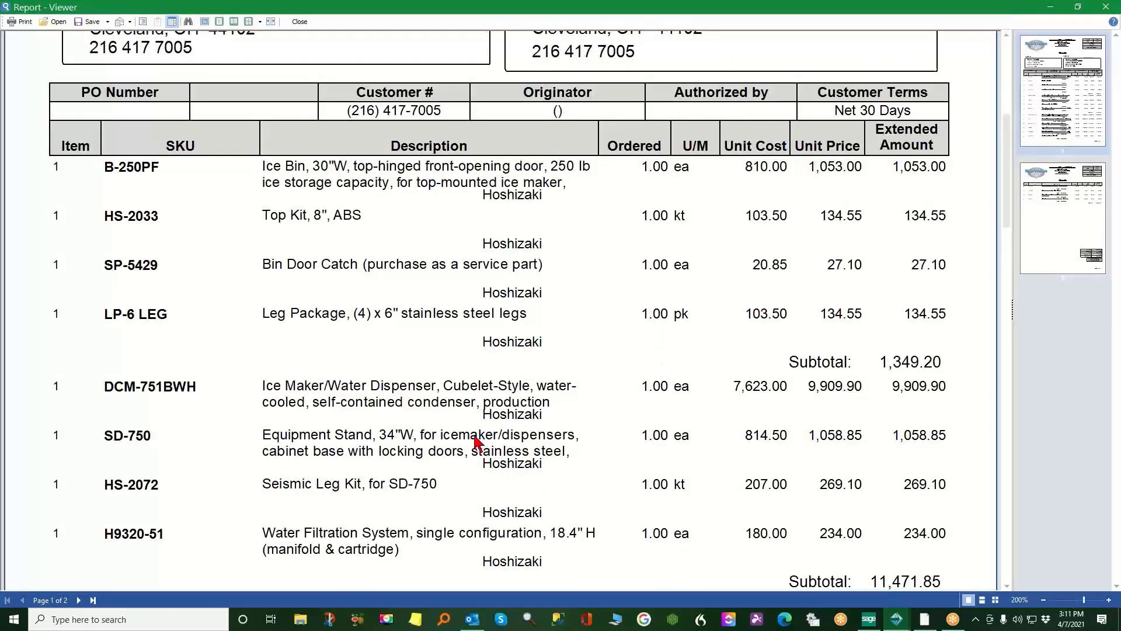
scroll(485, 441, down, 4)
scroll(499, 433, down, 4)
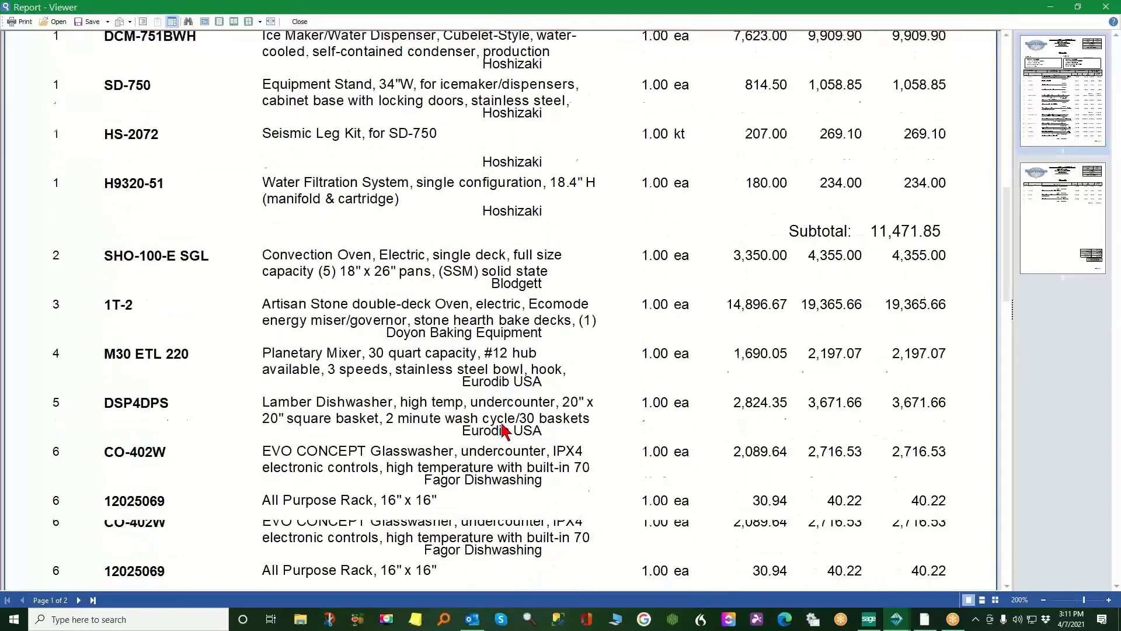
scroll(507, 433, down, 5)
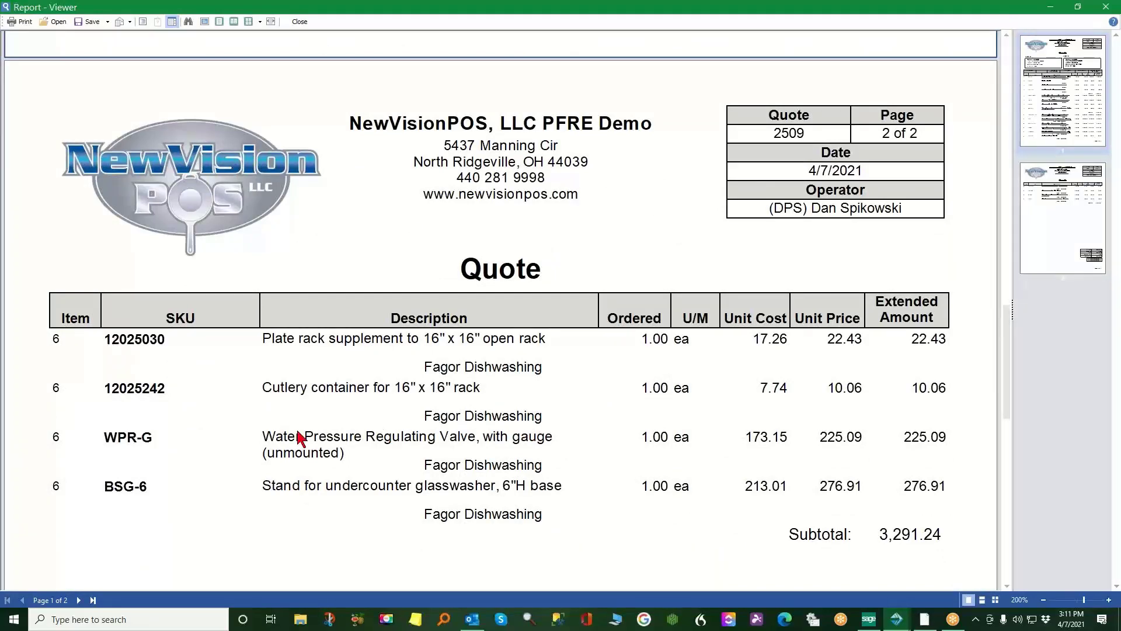
scroll(479, 444, down, 2)
scroll(476, 449, down, 2)
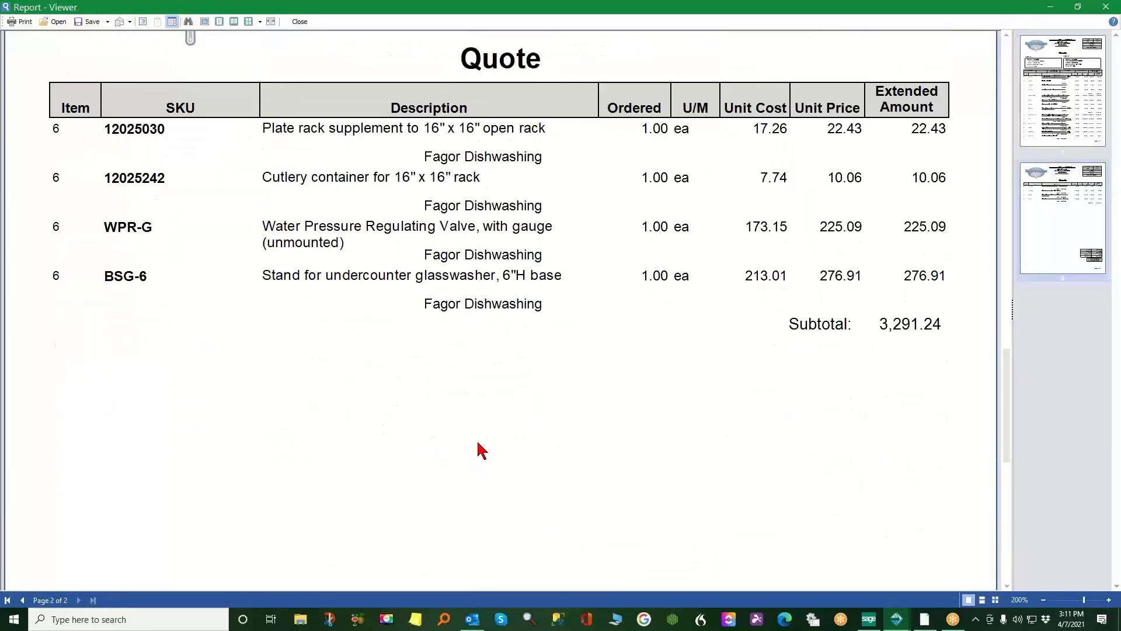
scroll(485, 441, up, 2)
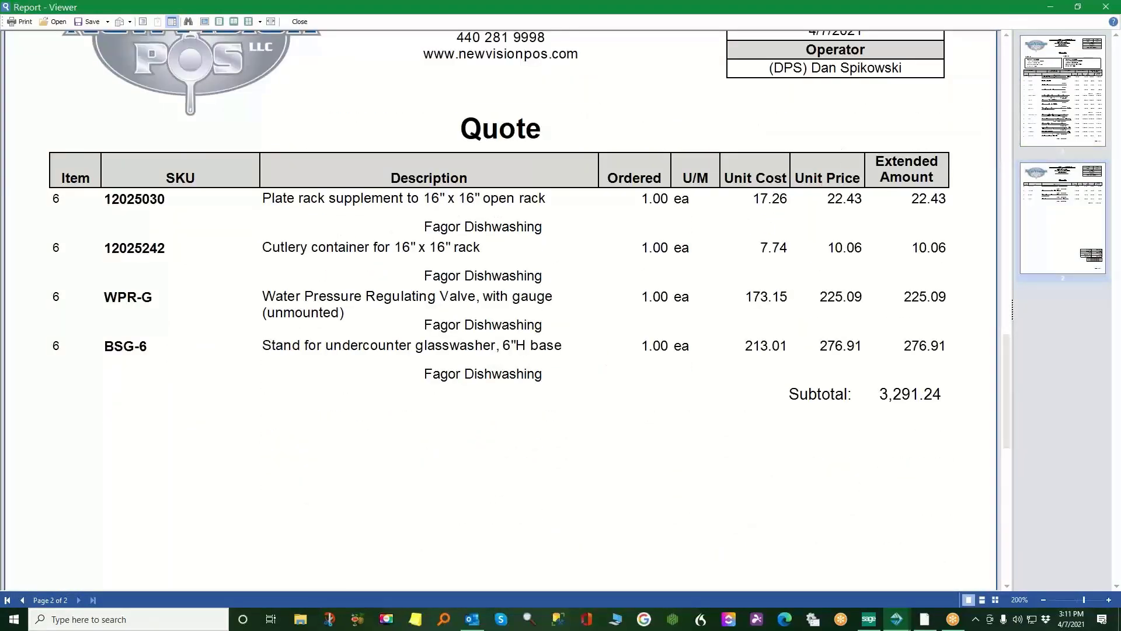
click(1107, 7)
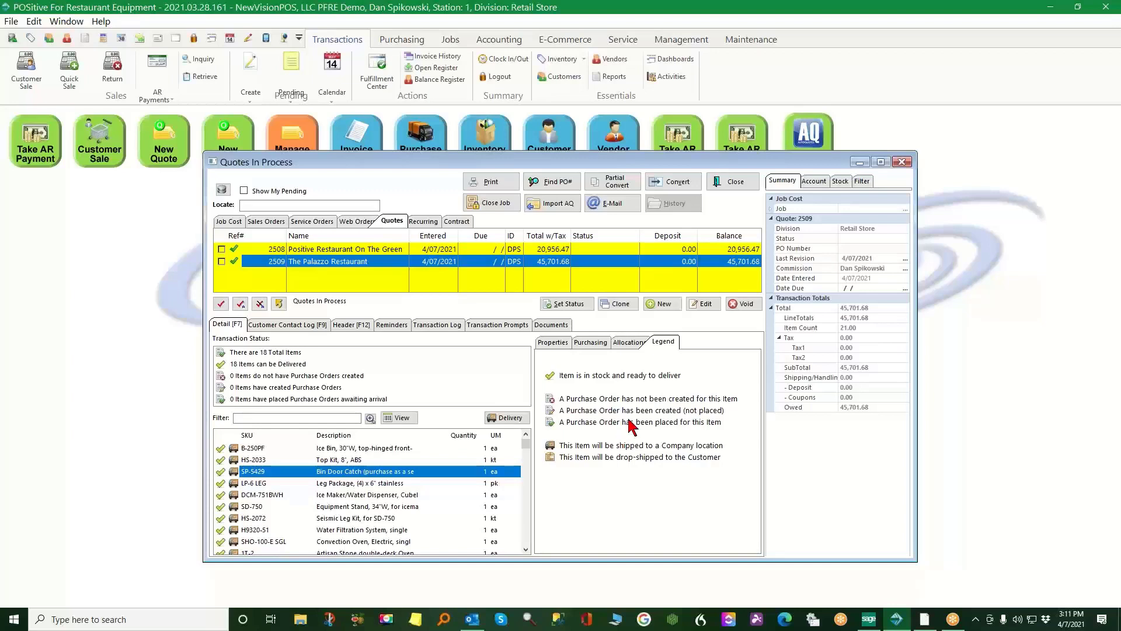
Convert the Positive Restaurant On The Green quote into a sales order
click(377, 249)
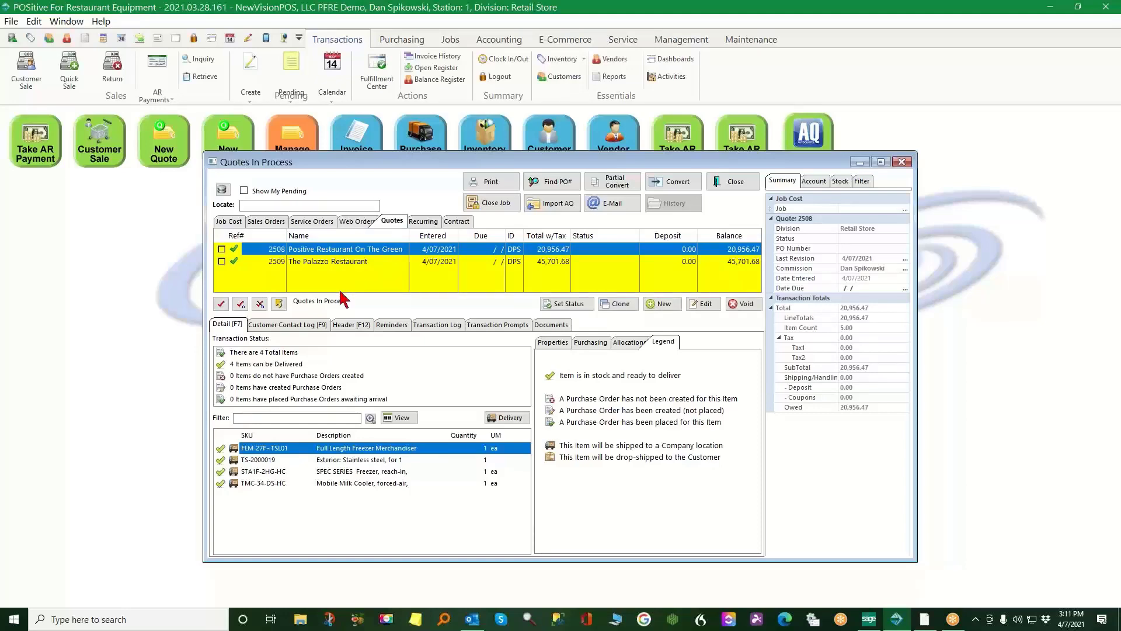
click(681, 183)
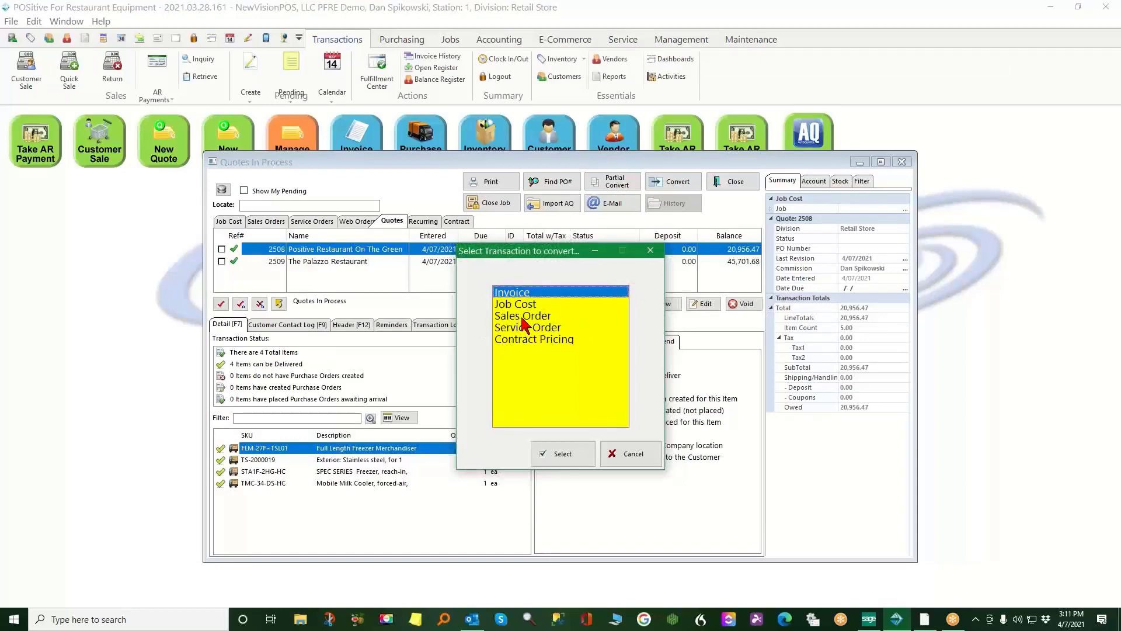
click(524, 316)
click(561, 454)
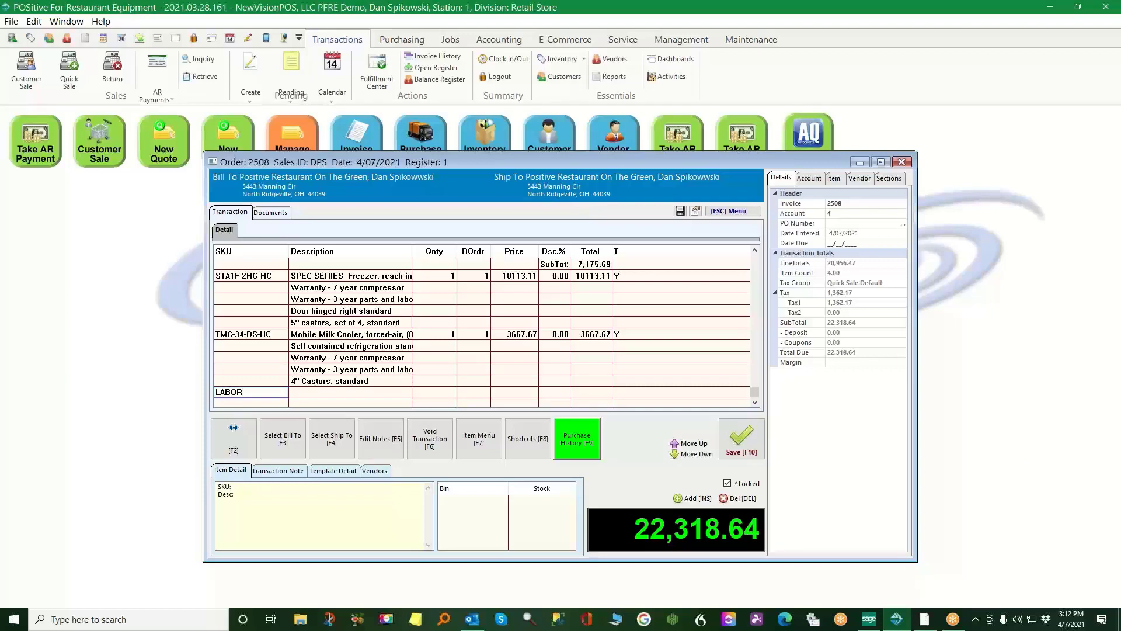
Add a LABOR line for a truck and one service man to the order with a quantity of 3
key(Return)
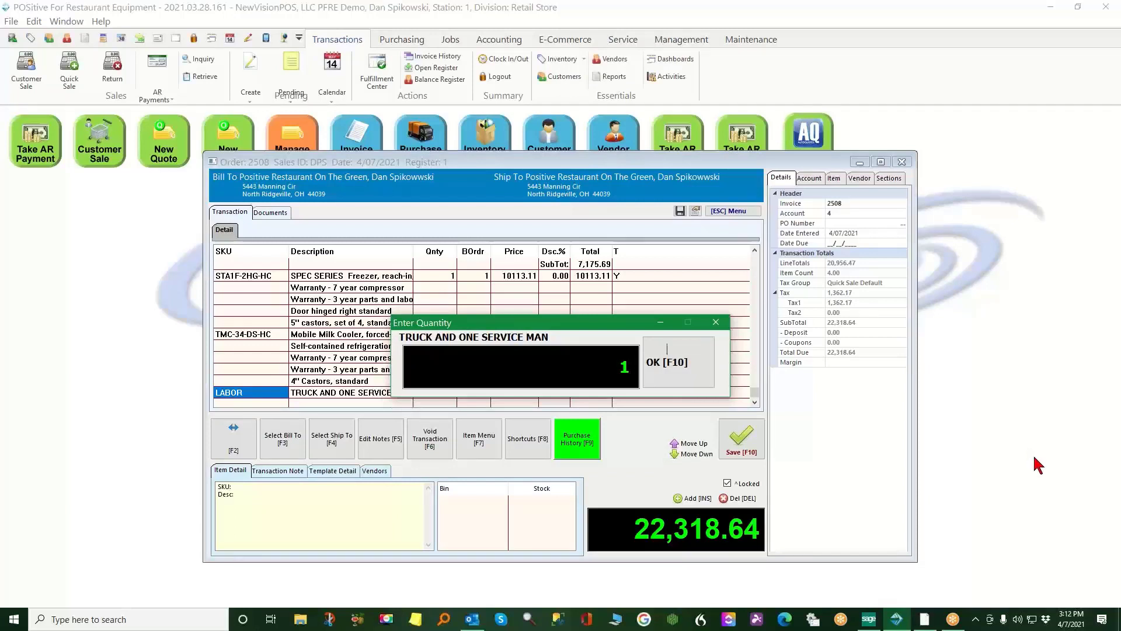
text(3)
click(704, 376)
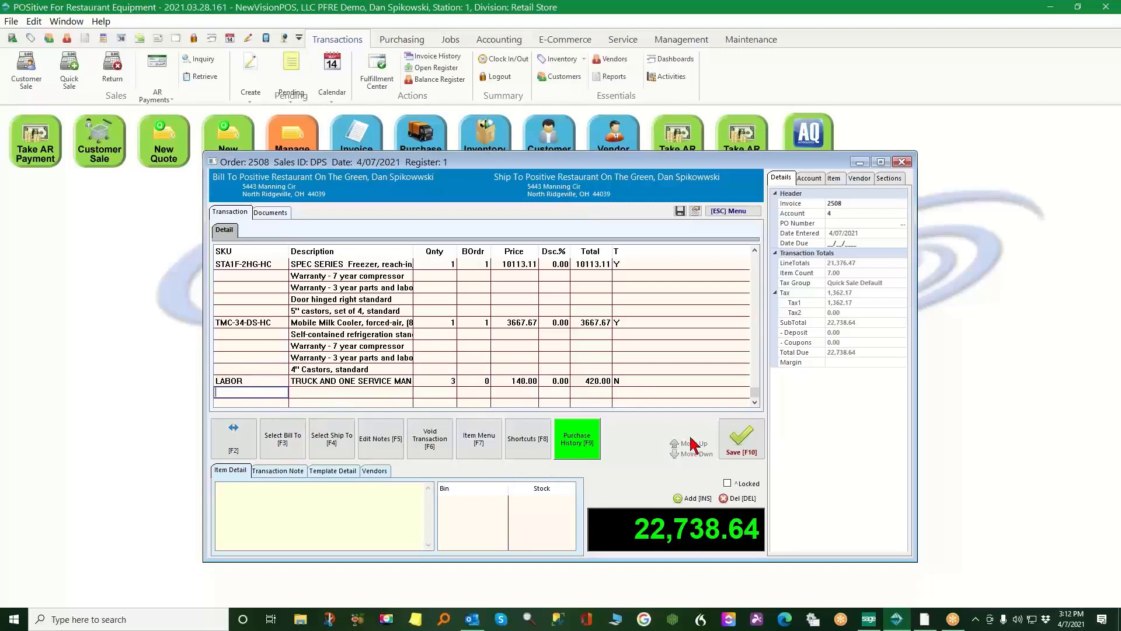
Save the order with the customer's purchase order number and a due date of April 10, 2021
click(743, 438)
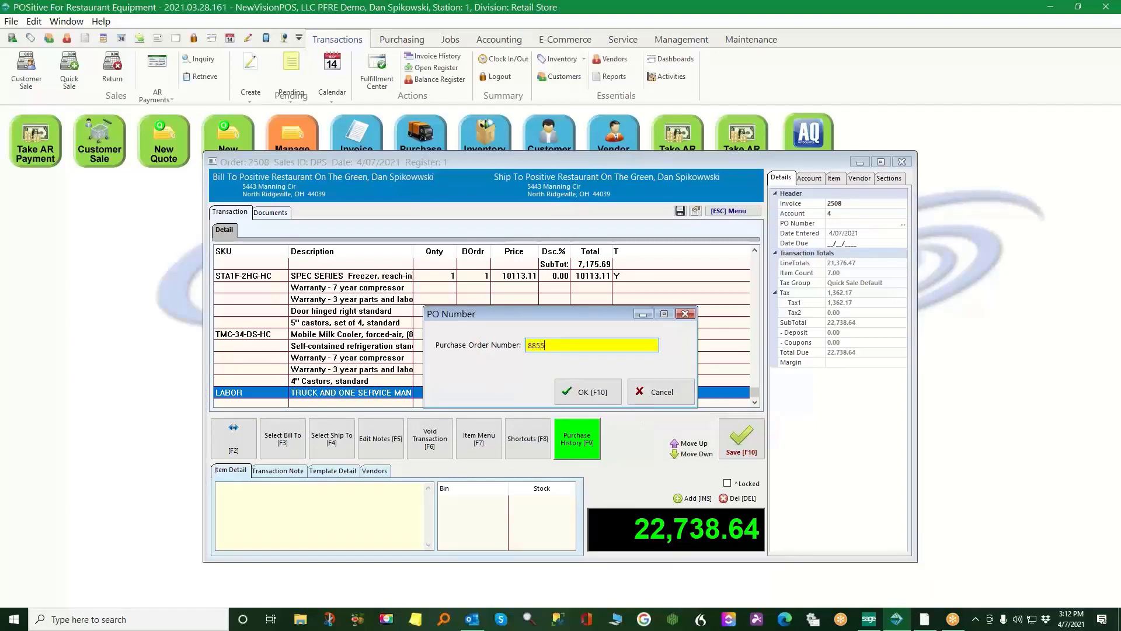
click(584, 393)
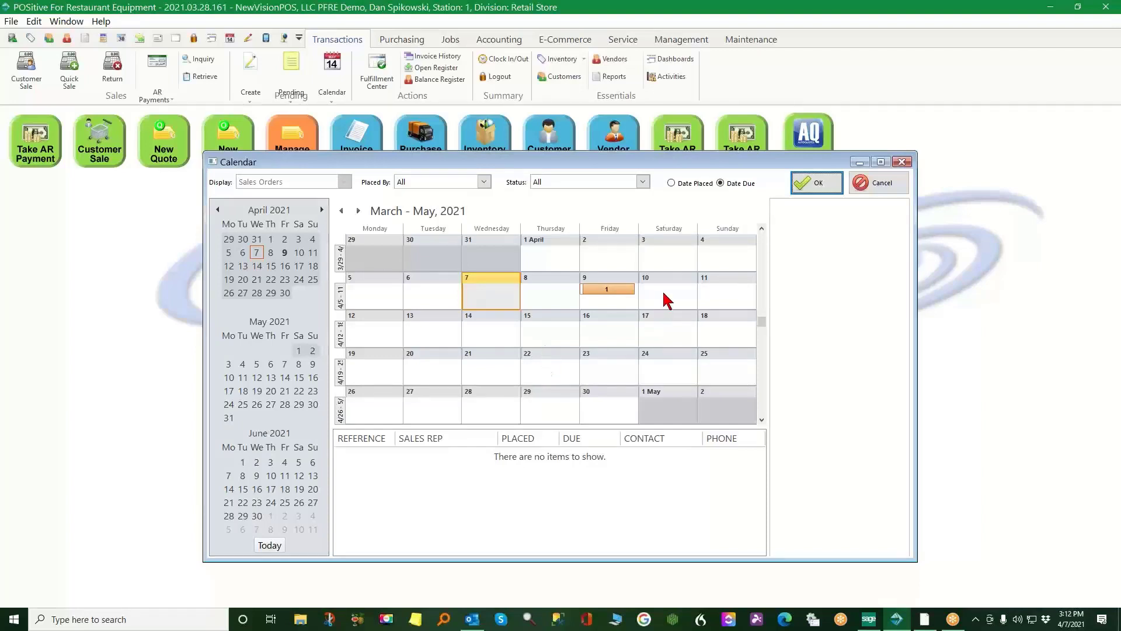
click(612, 296)
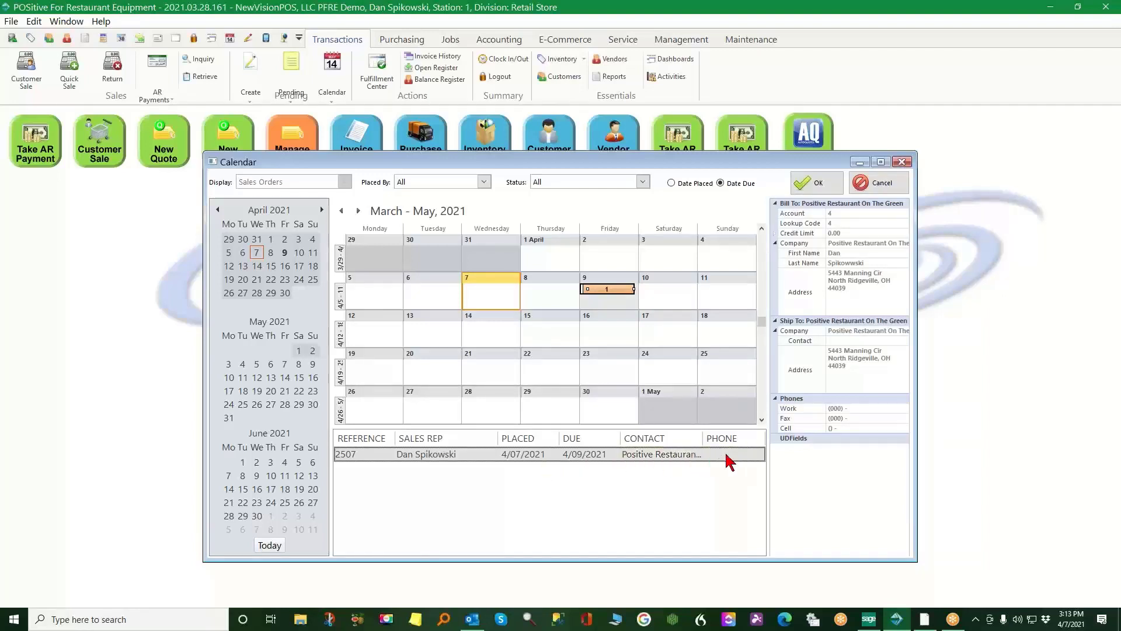
click(666, 296)
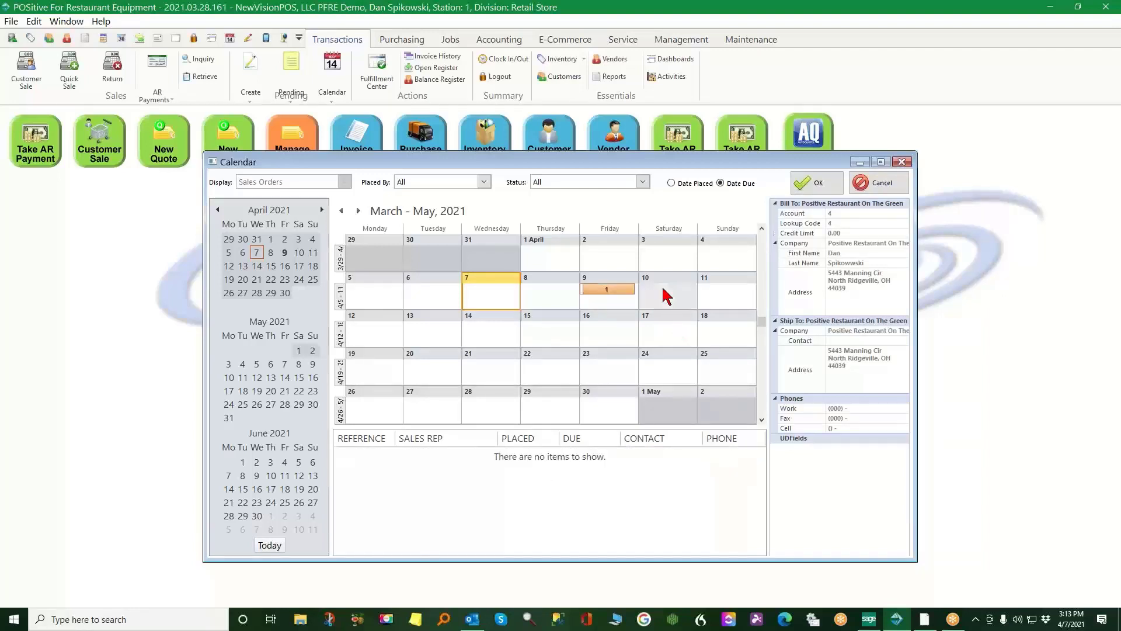
click(824, 184)
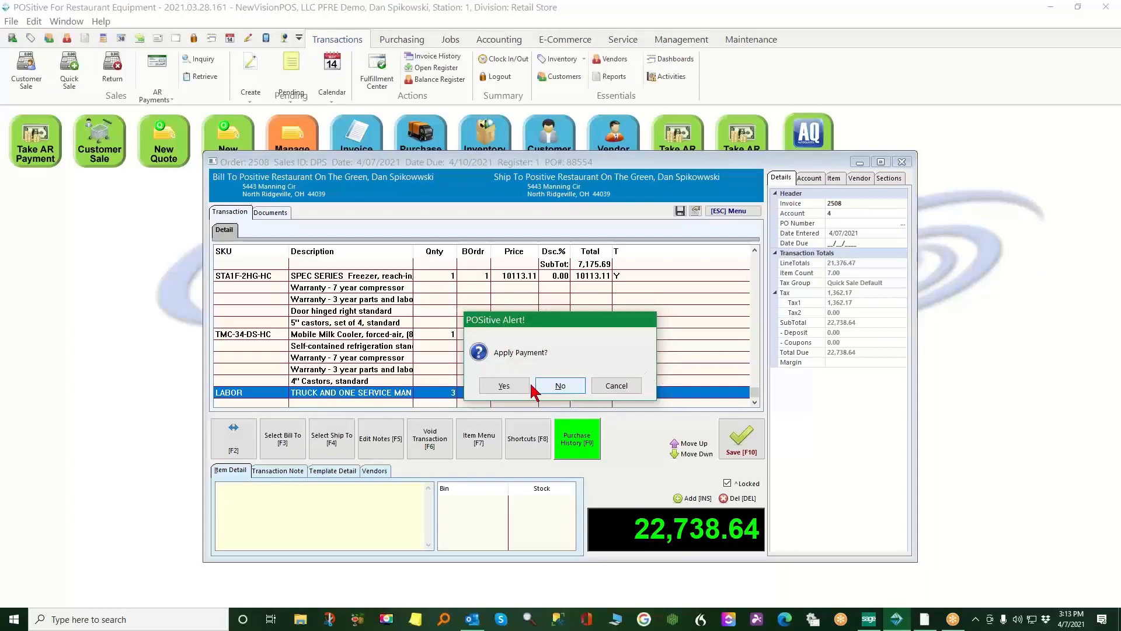
Apply a payment of 5000.00 to the order
click(504, 386)
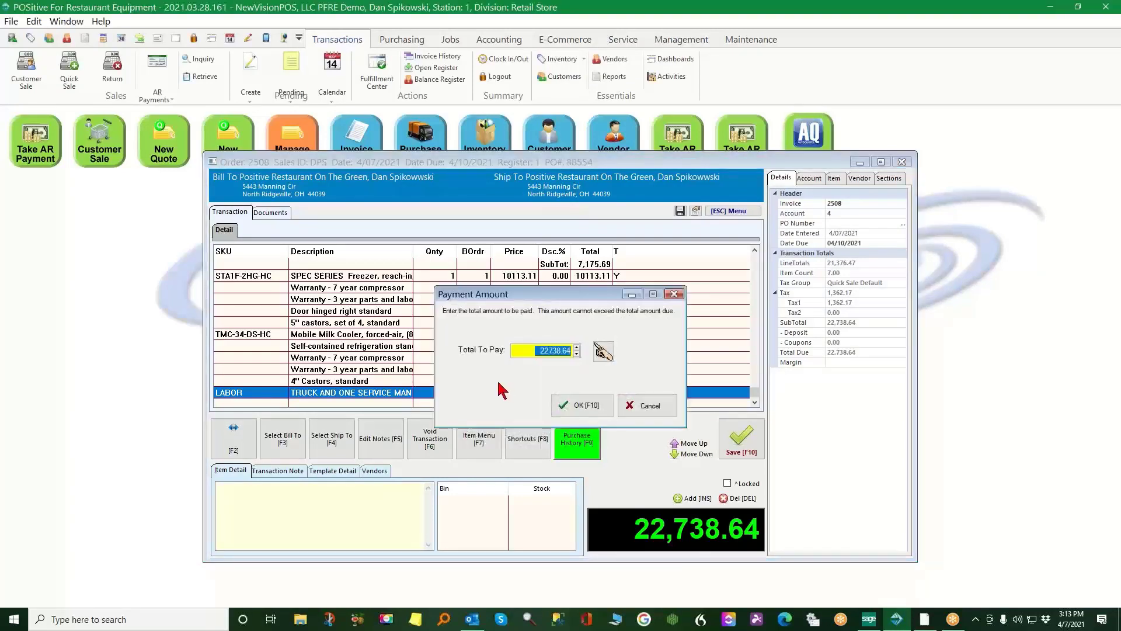
text(5000)
key(Tab)
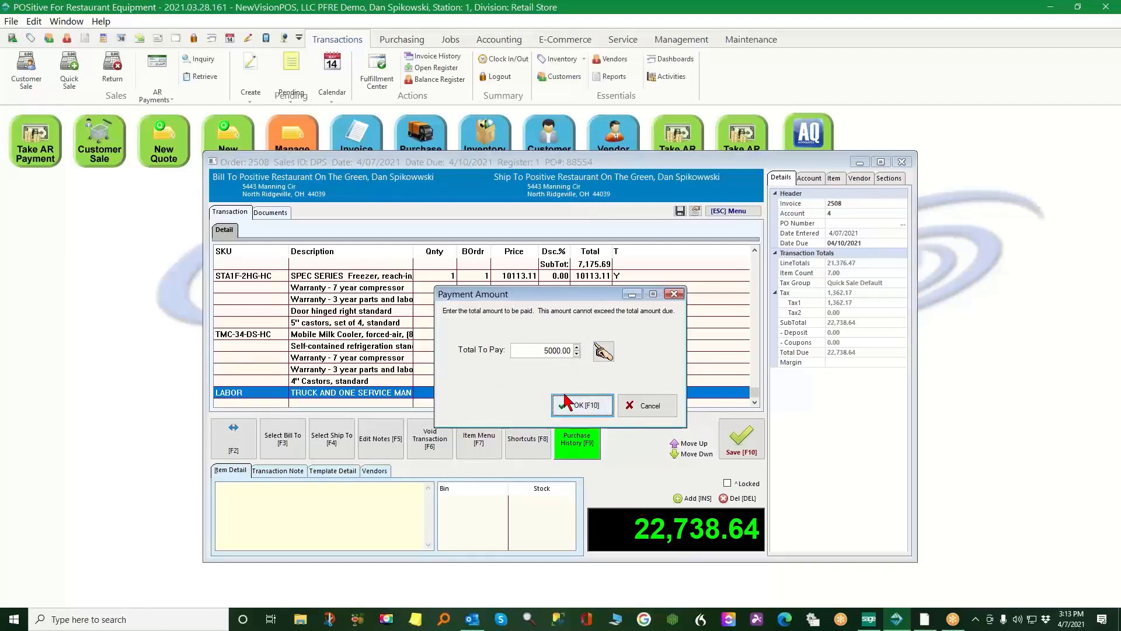
click(581, 405)
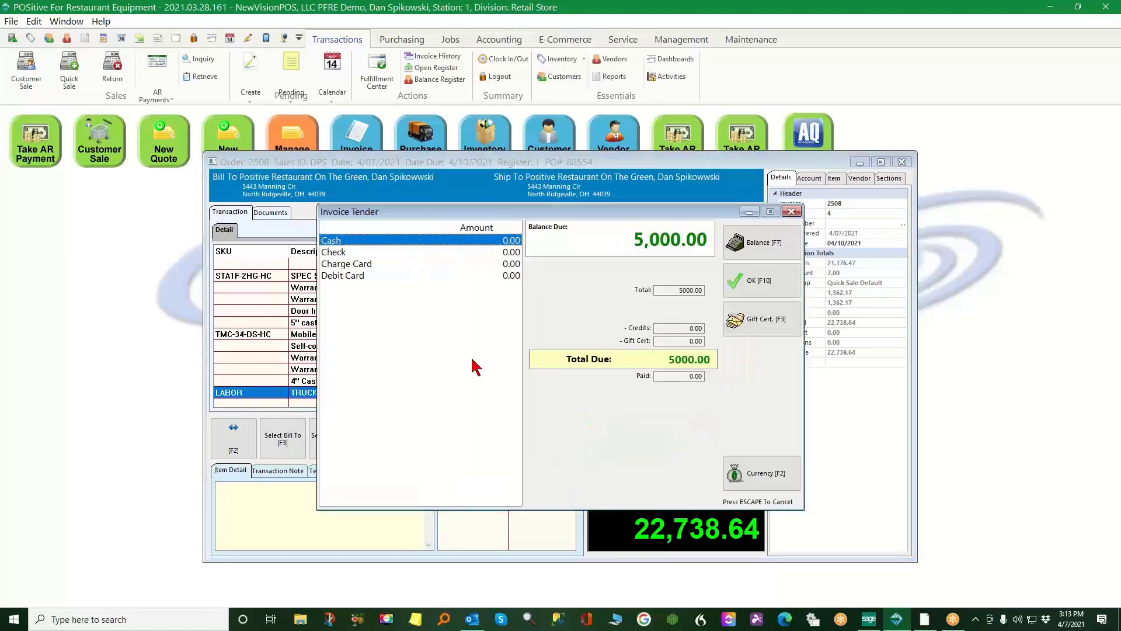
Tender the full 5,000.00 payment as a check and enter the check number
double_click(342, 255)
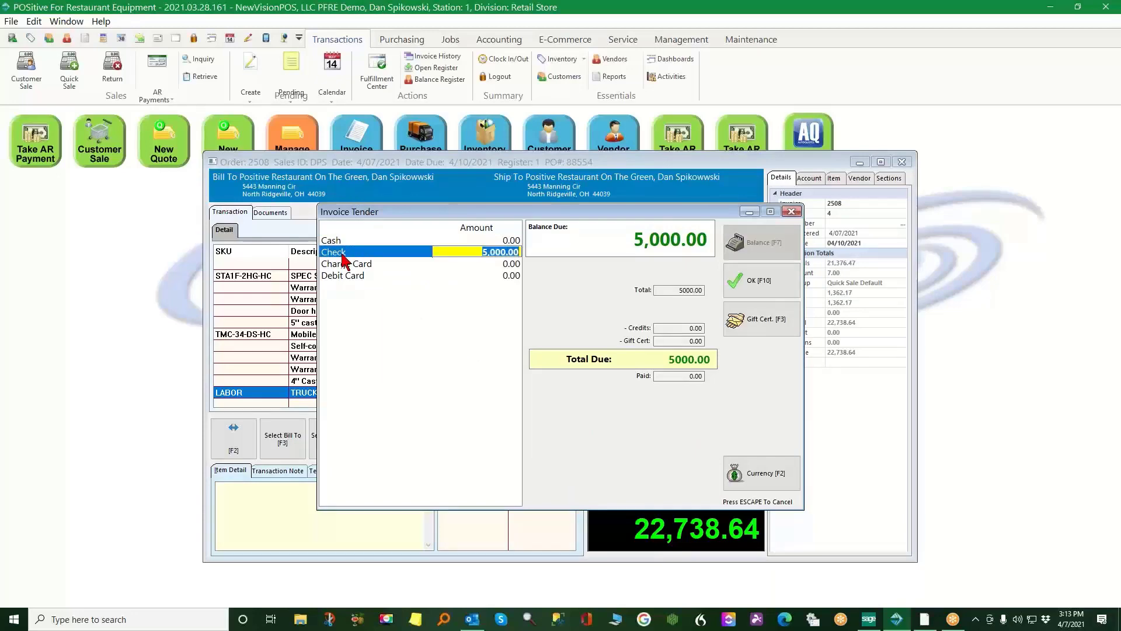
click(745, 285)
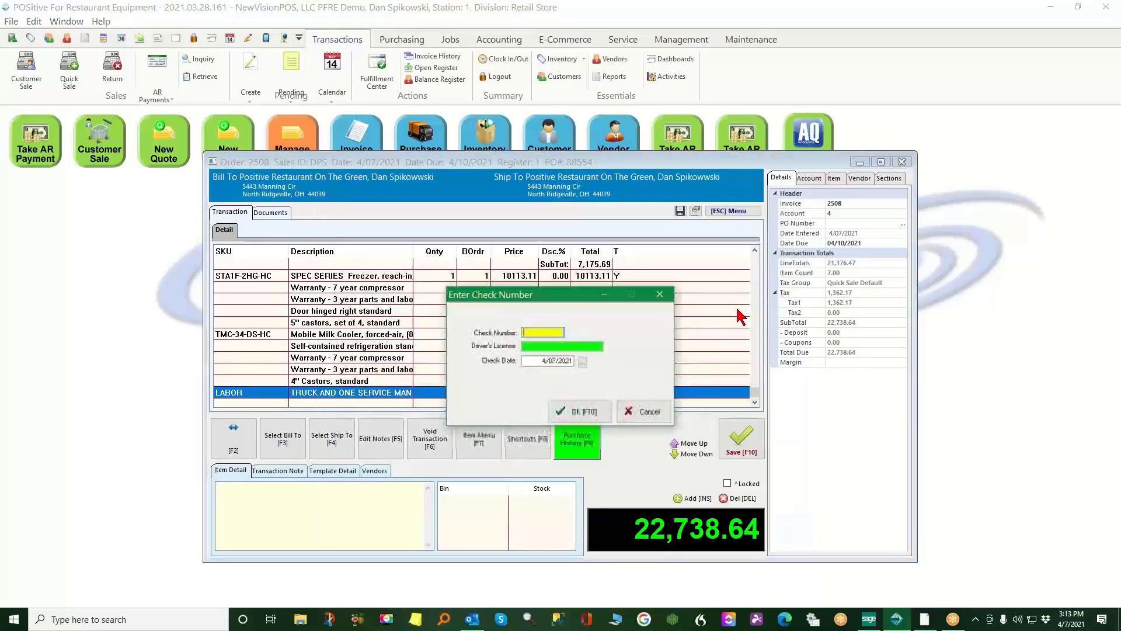
text(55567)
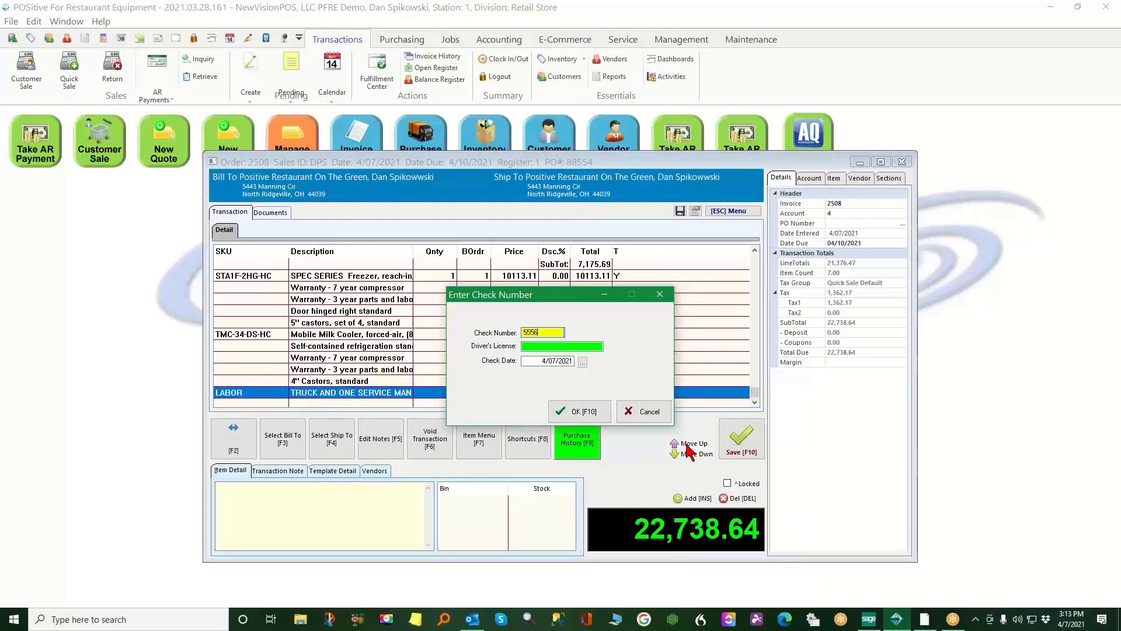
click(572, 409)
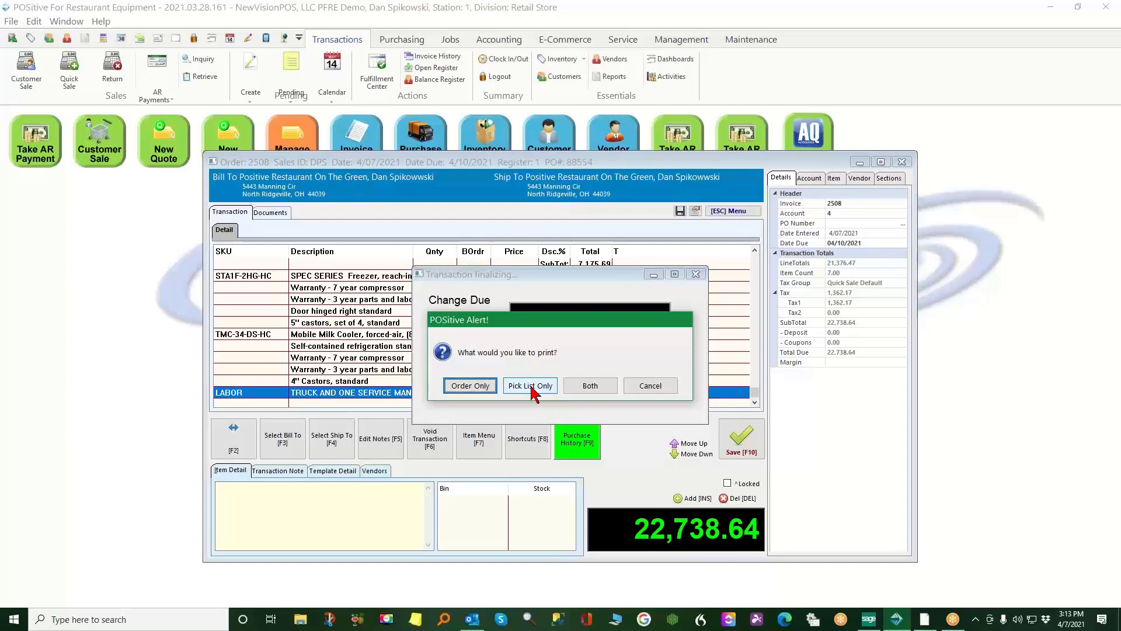
Choose to output both the order and the pick list, and generate the pick ticket preview
click(593, 387)
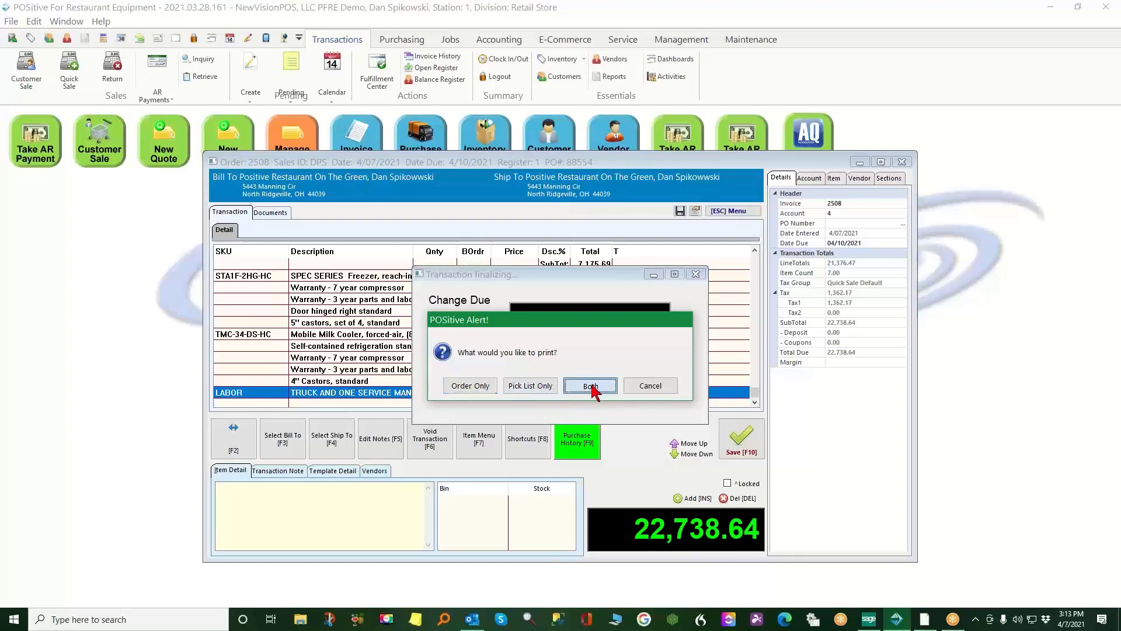
click(546, 428)
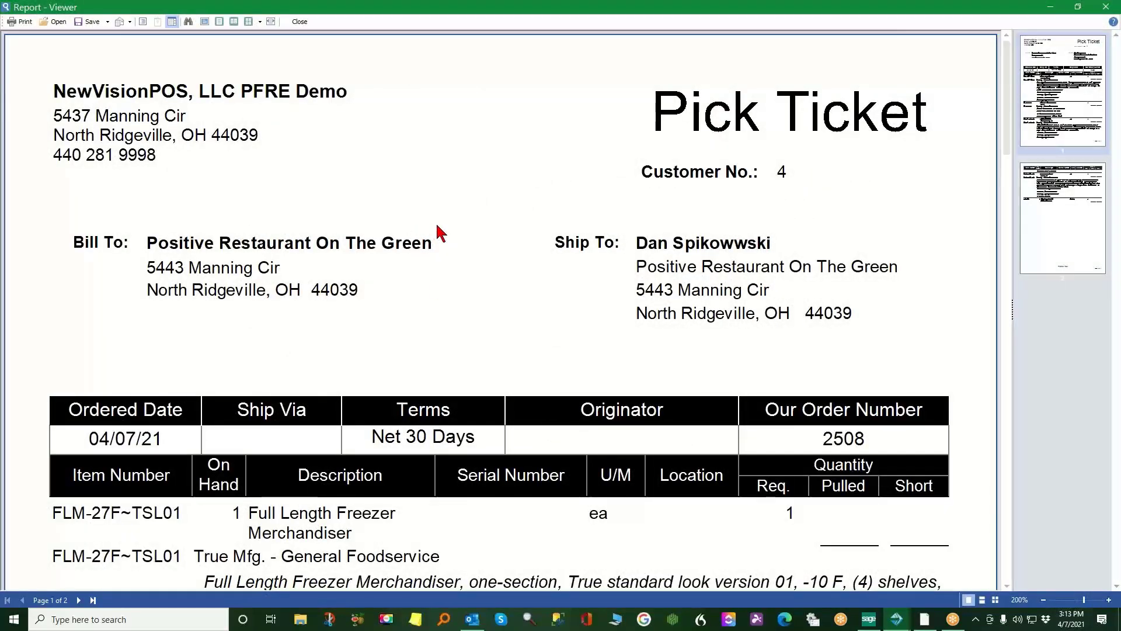
Examine the pick ticket's line items on both pages down to the labor line, and close the preview
scroll(484, 249, down, 2)
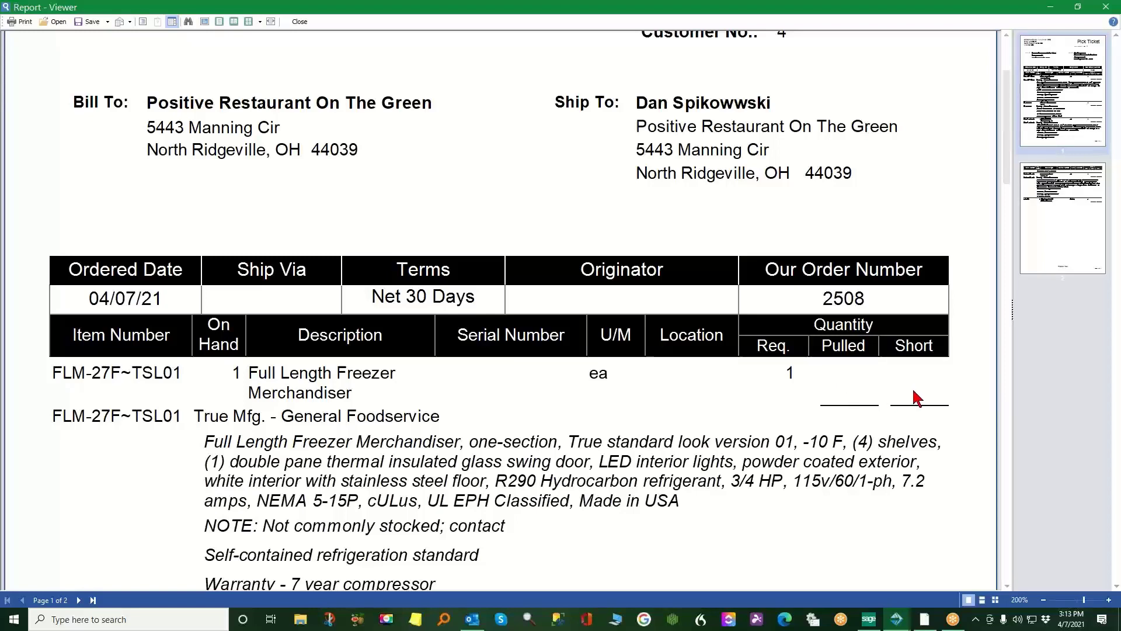
scroll(774, 419, down, 2)
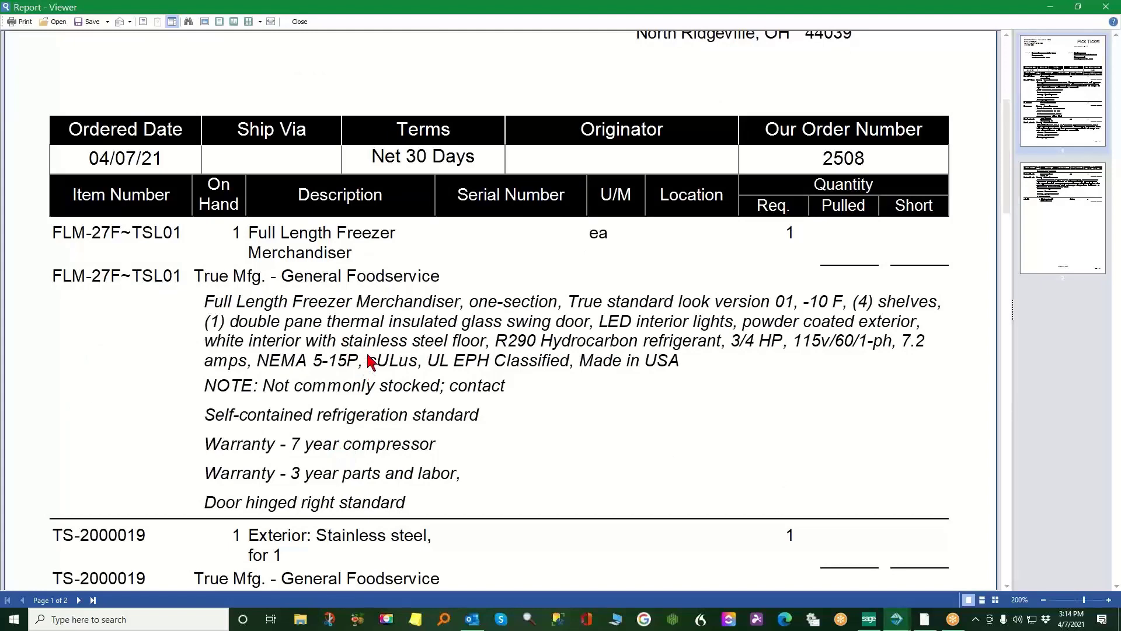
scroll(369, 361, down, 2)
scroll(401, 334, down, 2)
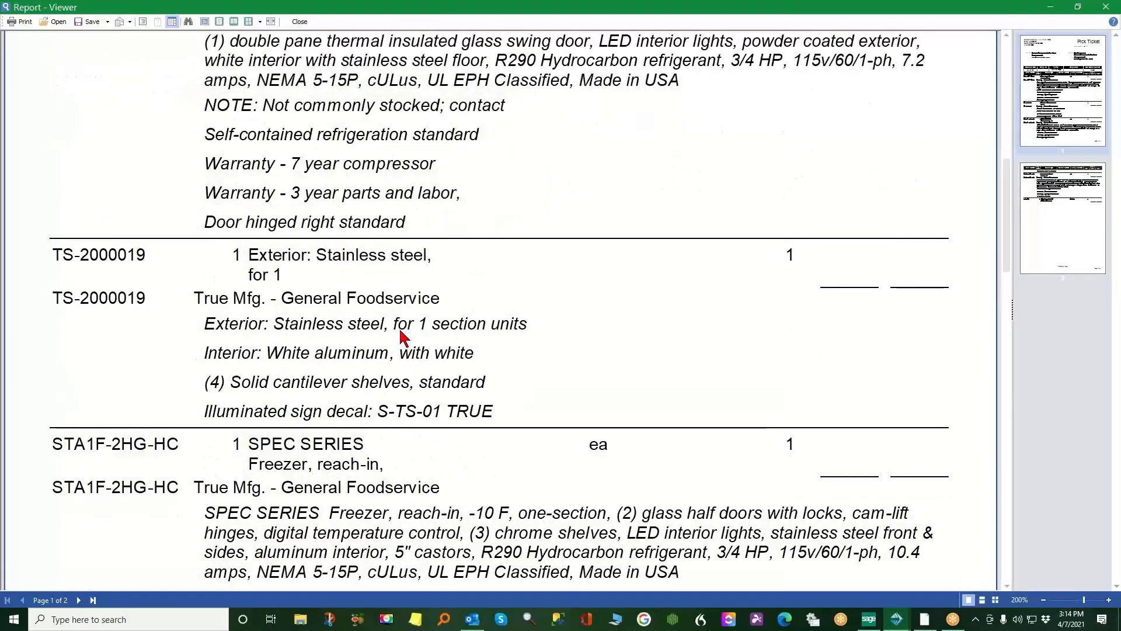
scroll(533, 358, down, 1)
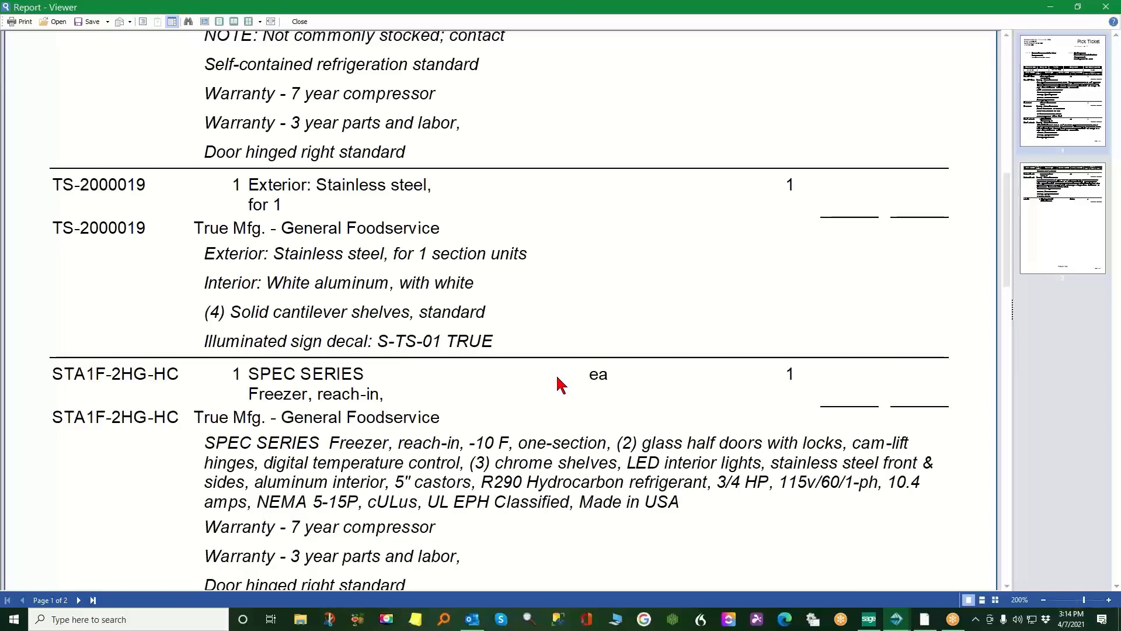
scroll(554, 377, down, 5)
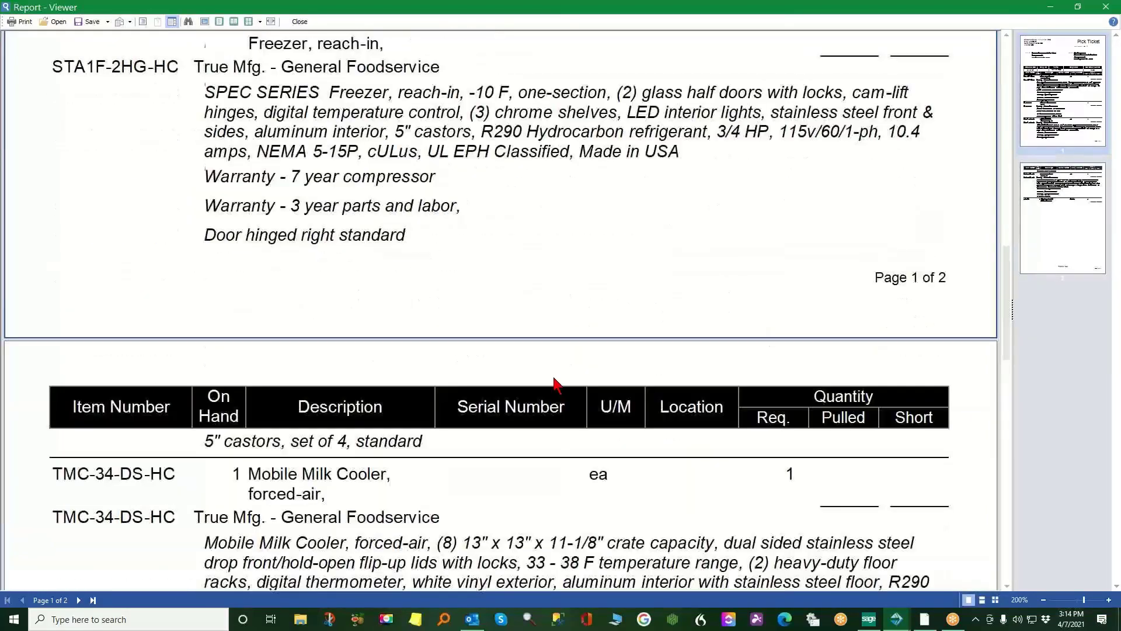
scroll(554, 384, down, 6)
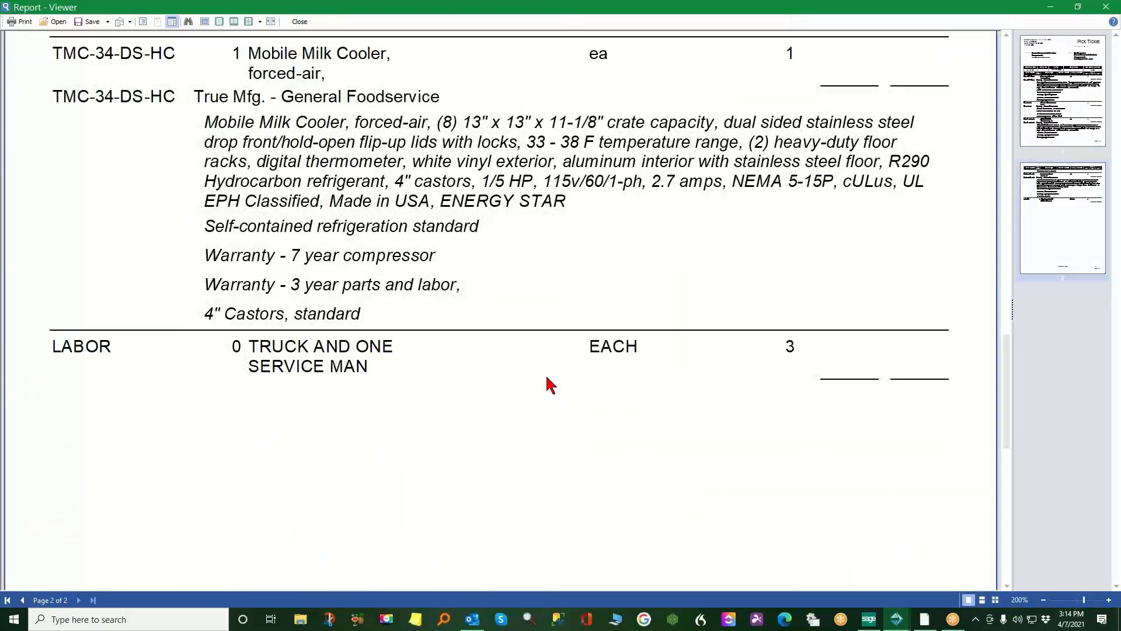
click(1105, 9)
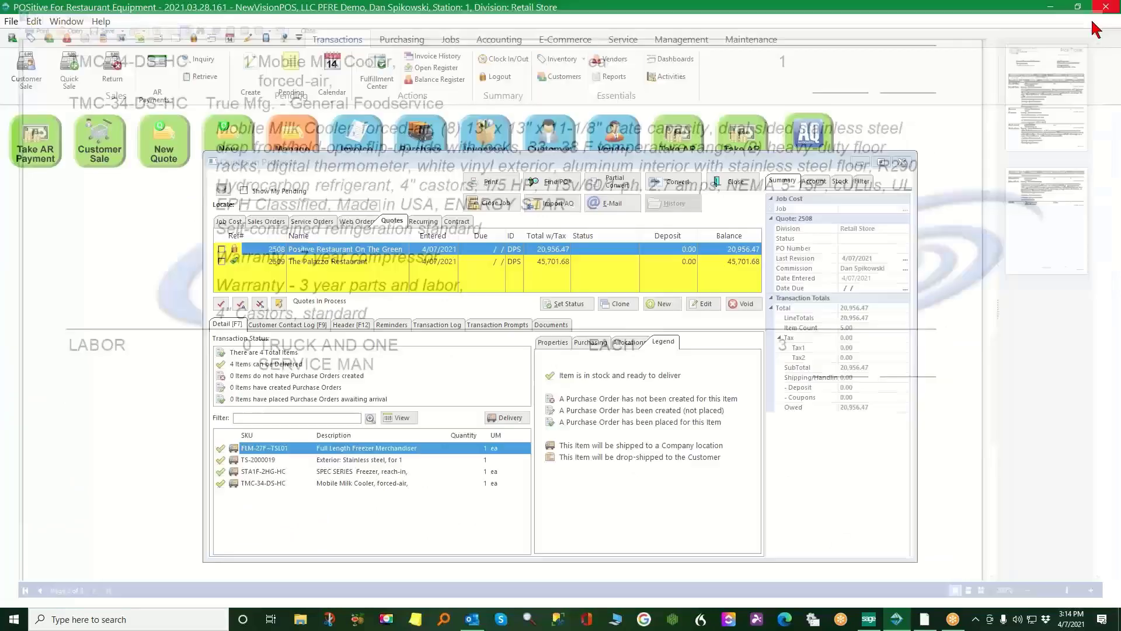
Preview the customer's sales order with costs hidden, check its line items, and finalize the transaction
click(544, 422)
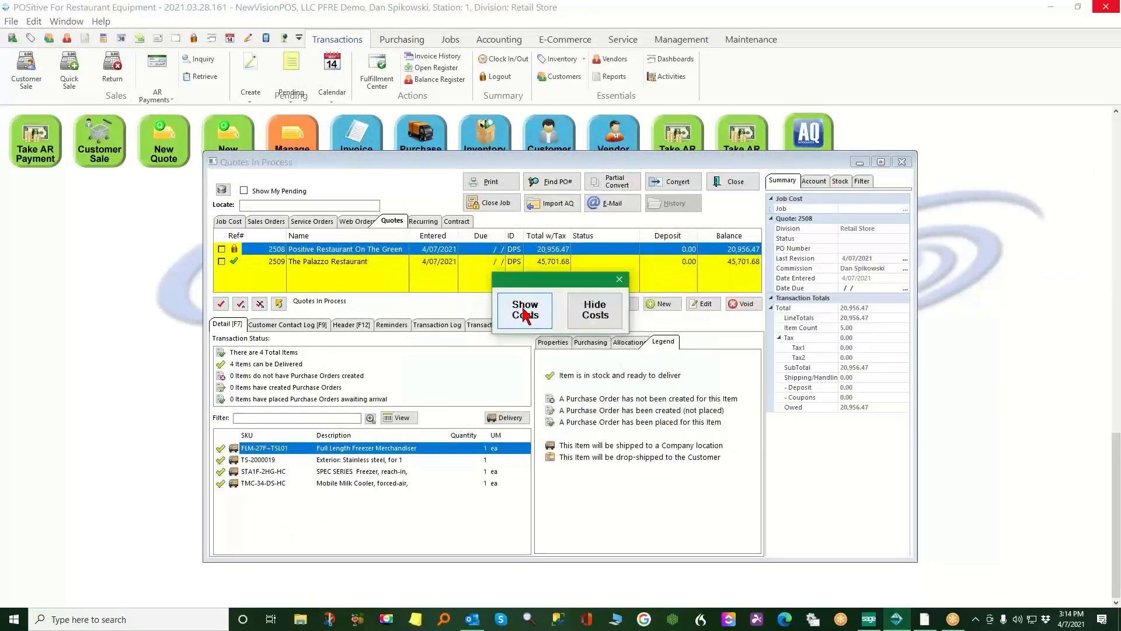
click(593, 316)
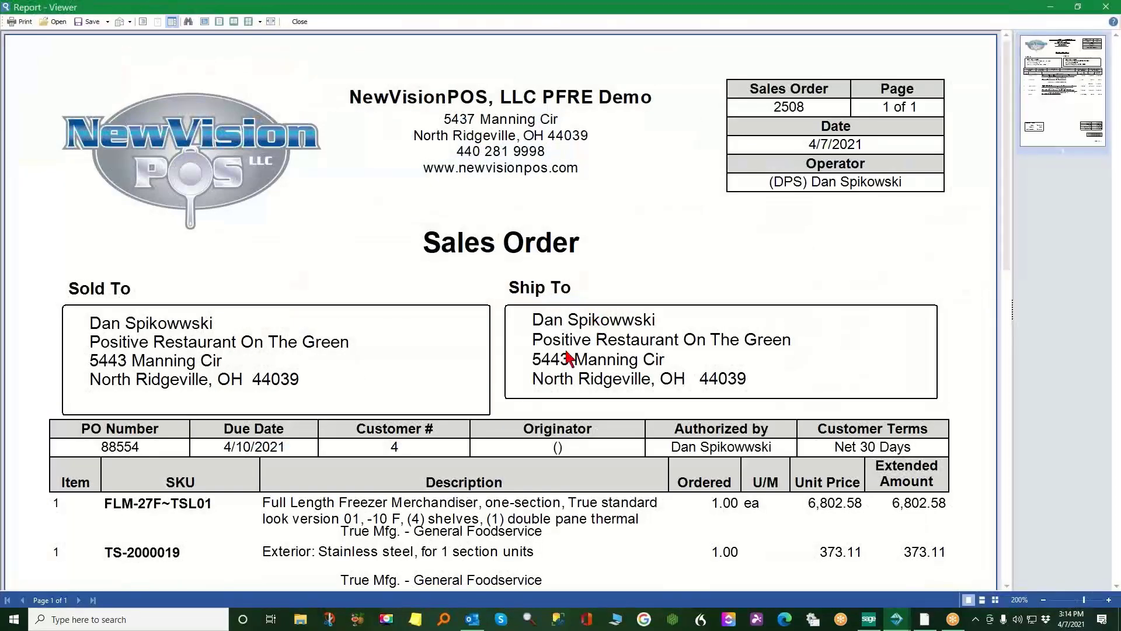
scroll(566, 357, down, 6)
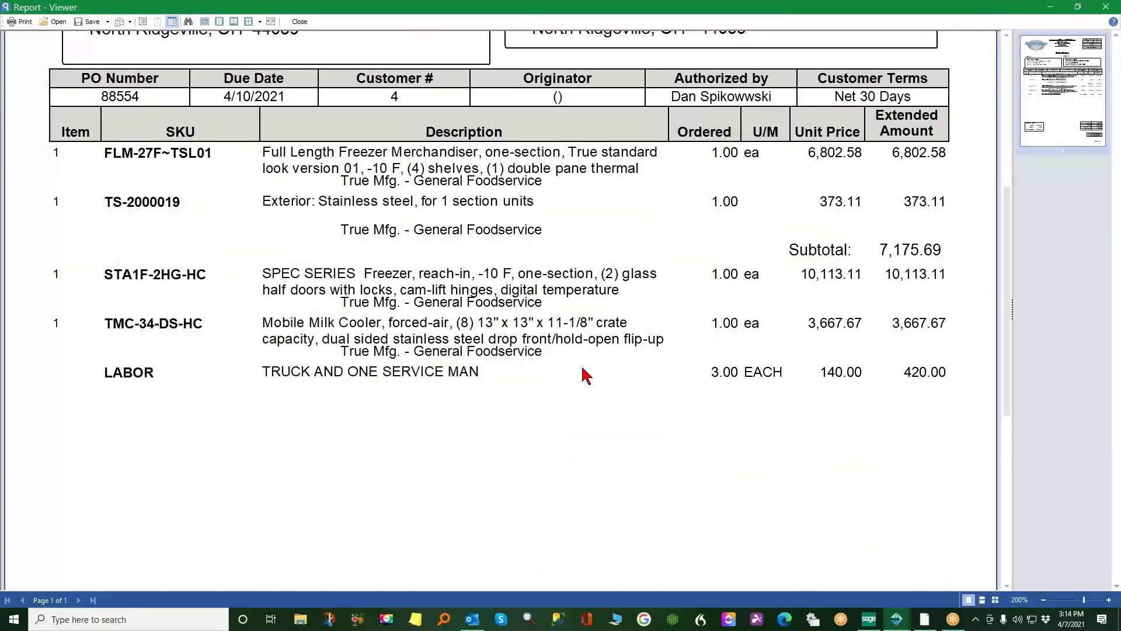
click(1106, 6)
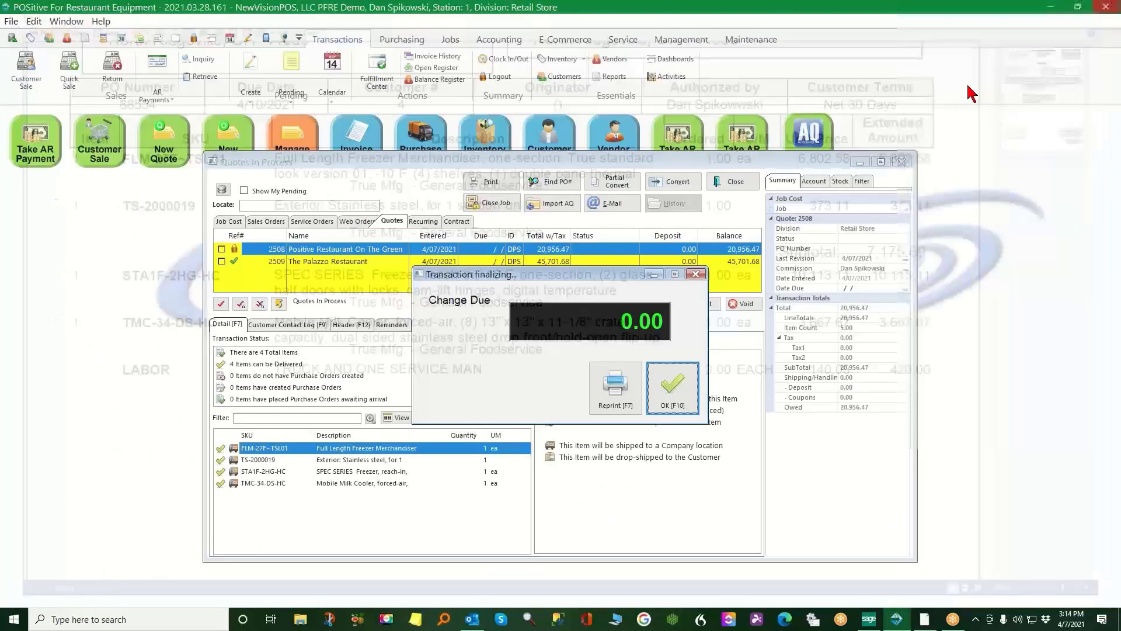
click(669, 392)
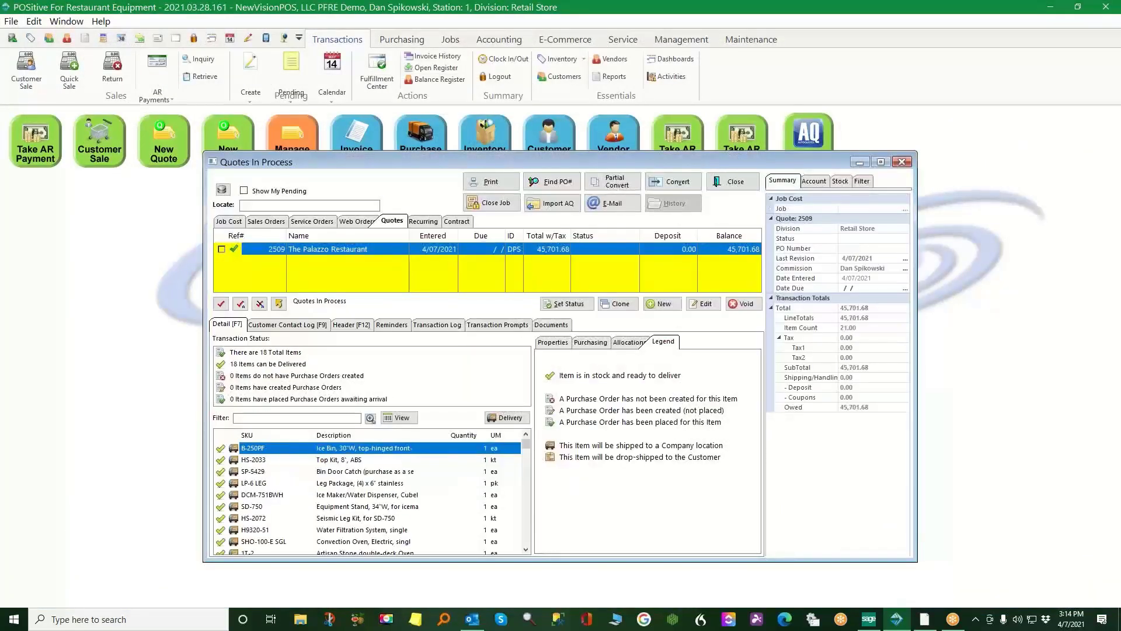
Open the pending sales orders and review the properties of the Full Length Freezer Merchandiser and TS-2000019 items in the order due 4/09/2021
click(272, 221)
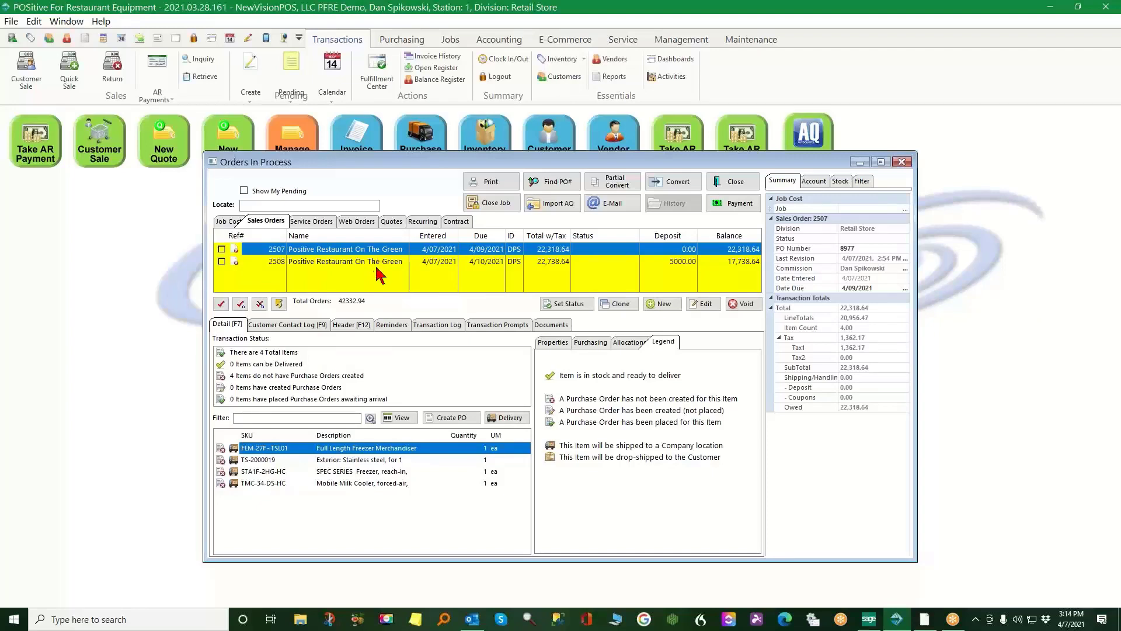
click(550, 343)
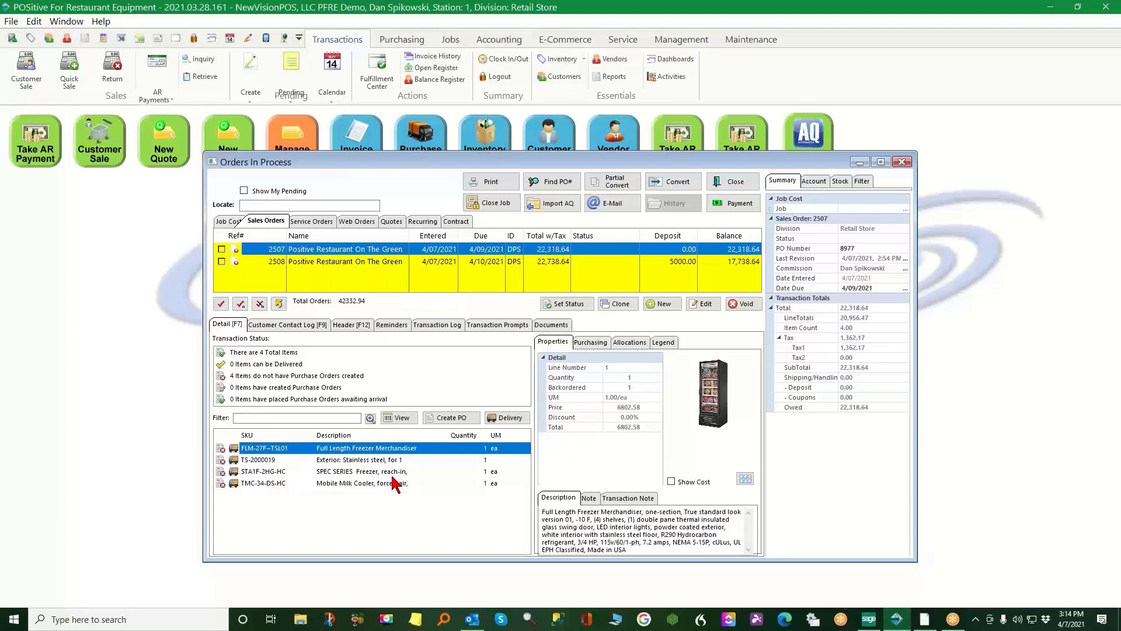
click(376, 458)
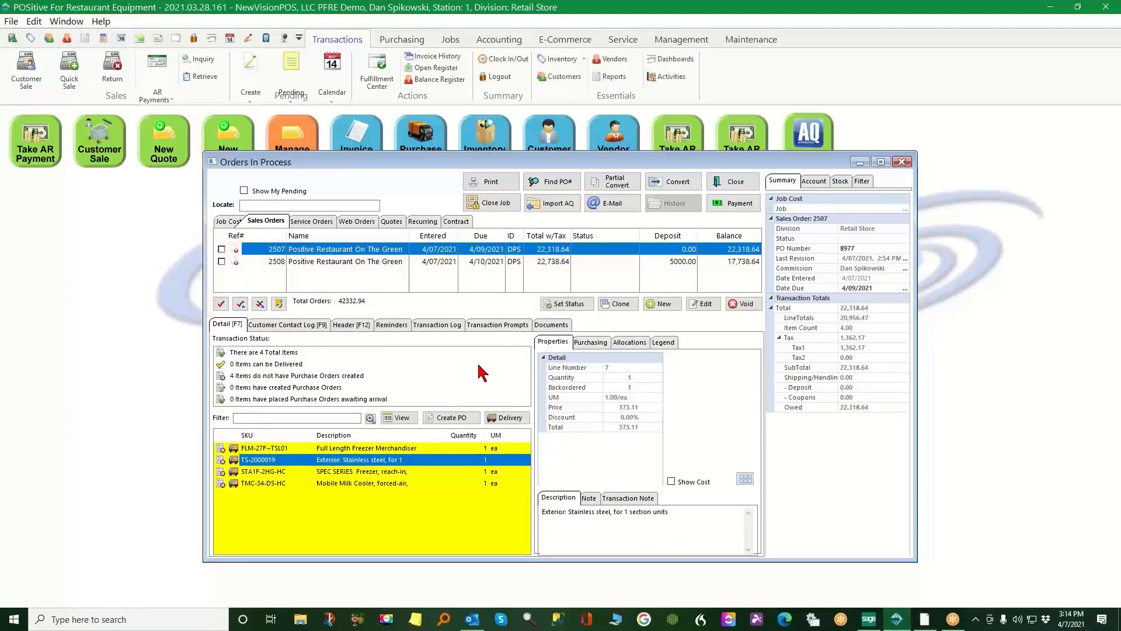
Convert all four items of the sales order due 4/09/2021 to purchase orders with the Purchase Order method
click(453, 418)
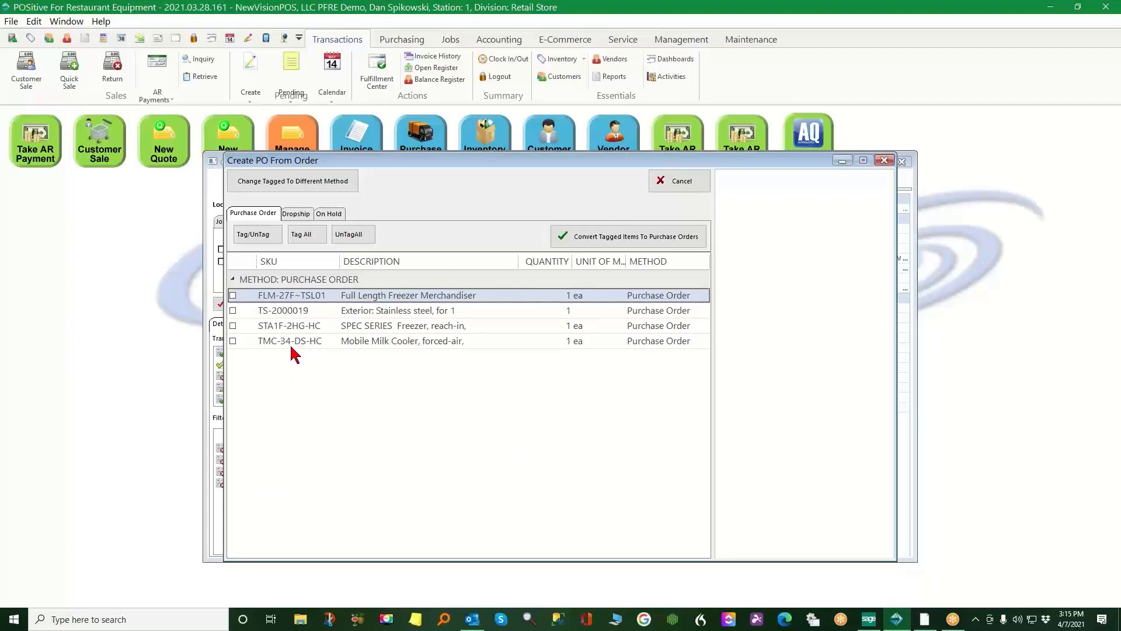
click(307, 240)
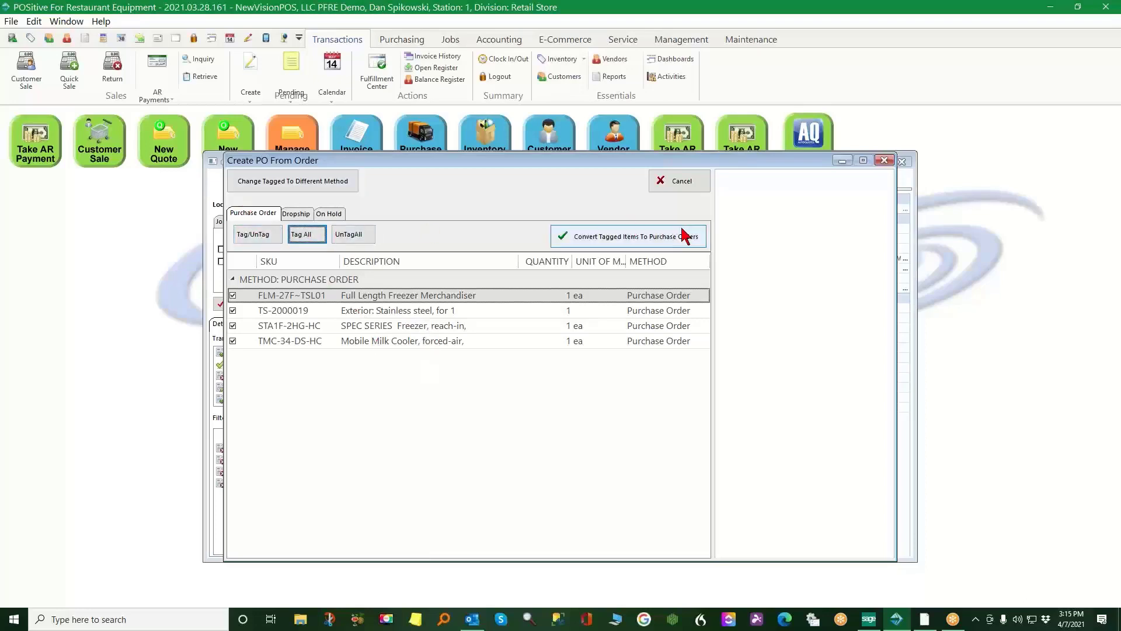
click(635, 237)
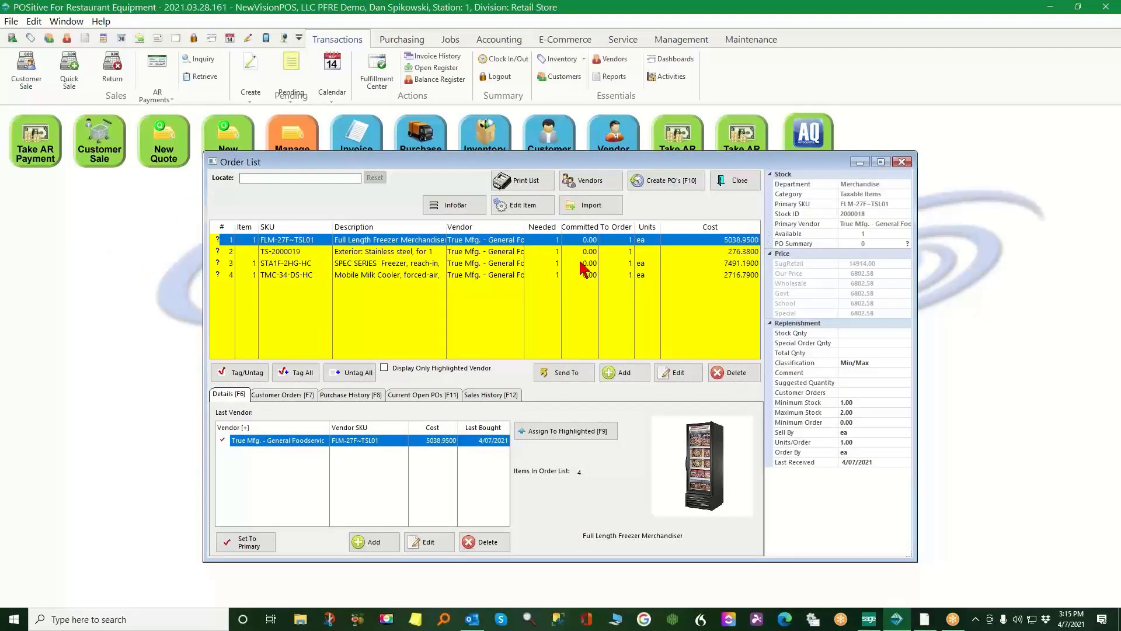
Tag every item in the order list and create the vendor purchase order from them
click(286, 377)
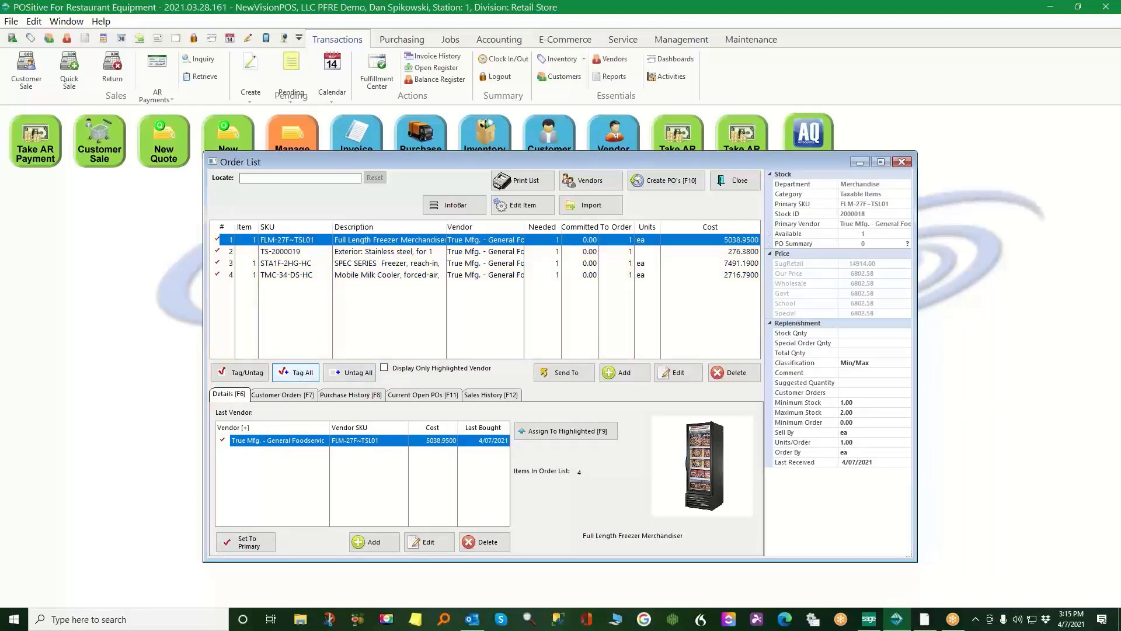
click(666, 181)
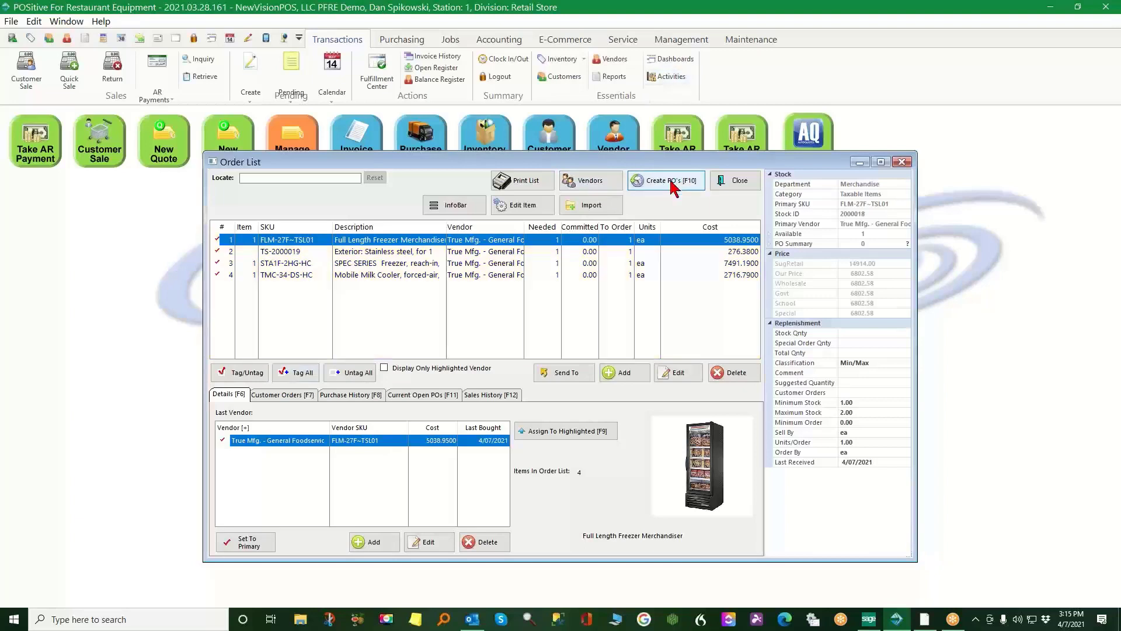
click(532, 385)
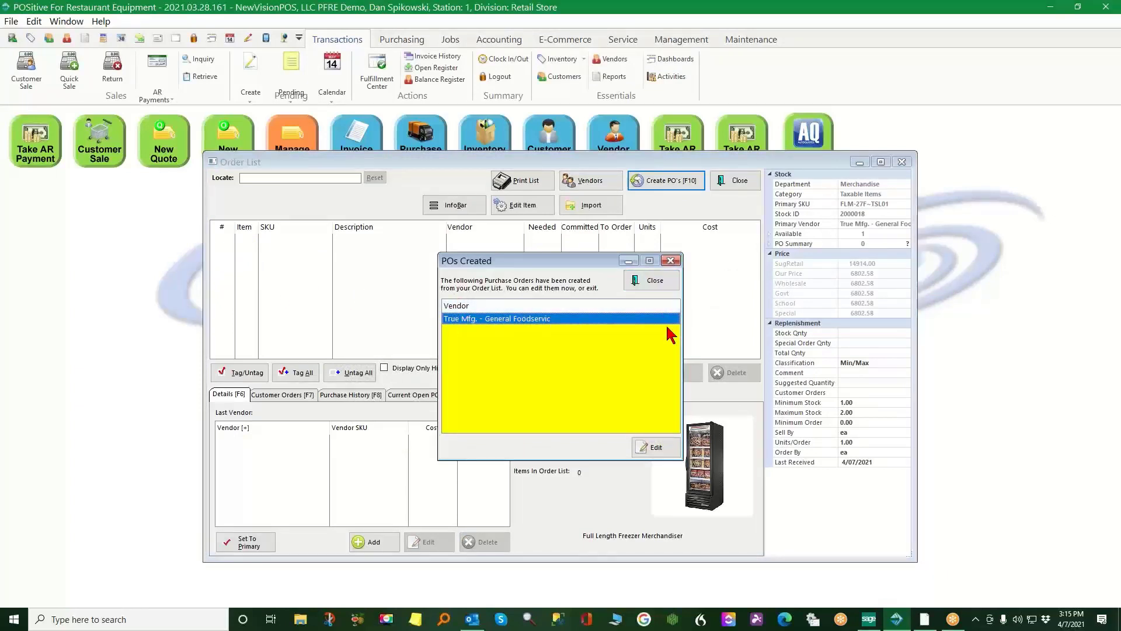
Open the new True Mfg. - General Foodservice purchase order, process it now into the Receiving List, and close the order windows
click(662, 452)
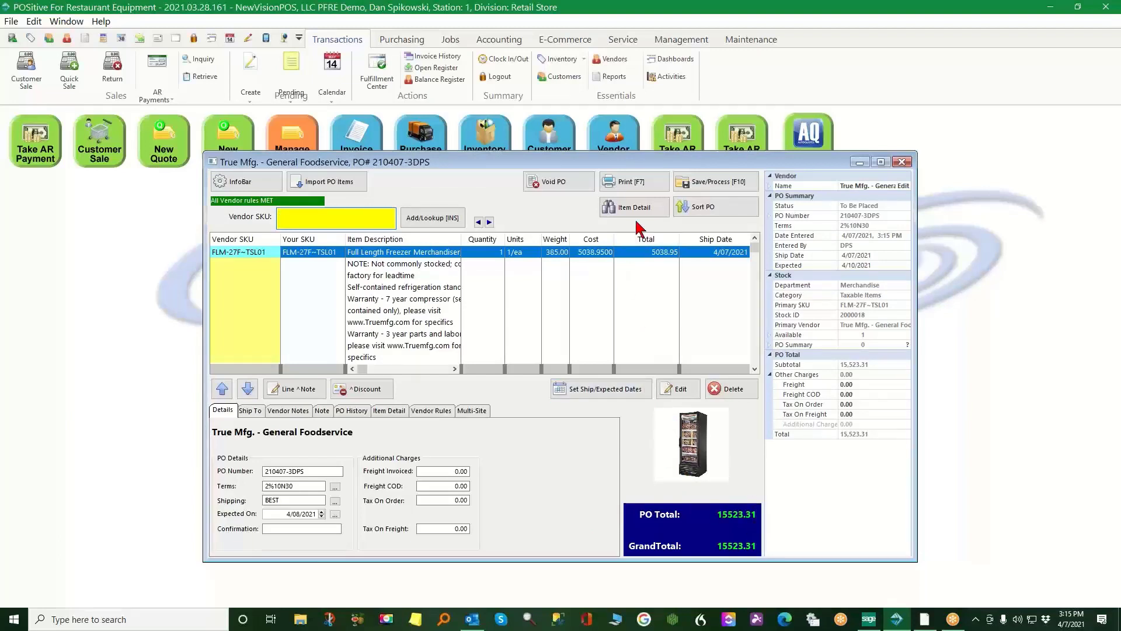
click(714, 182)
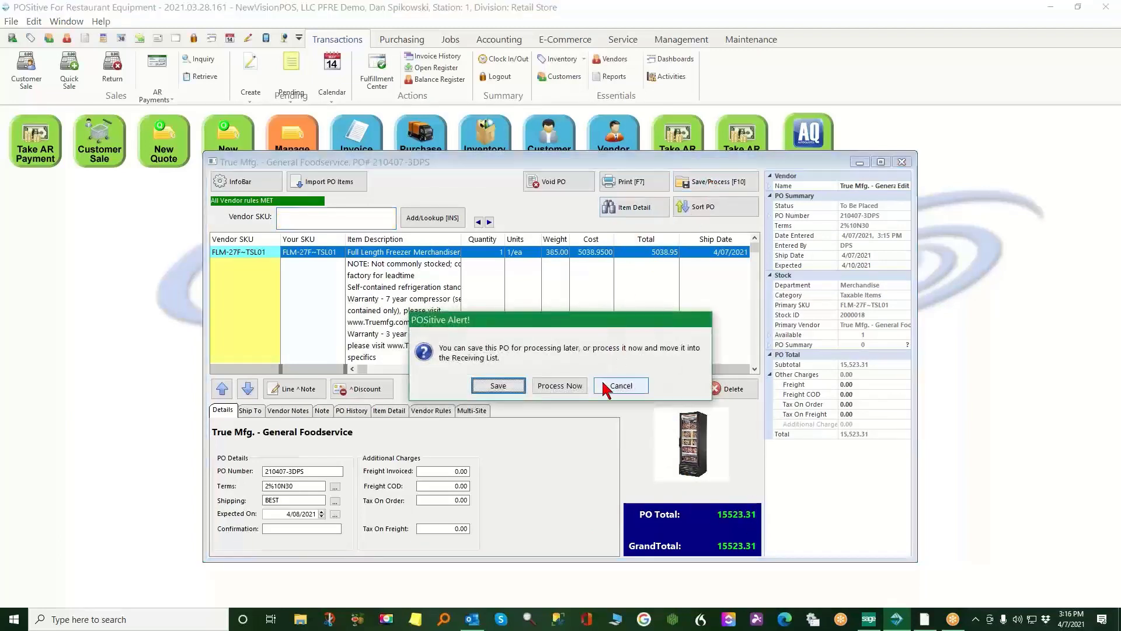
click(558, 387)
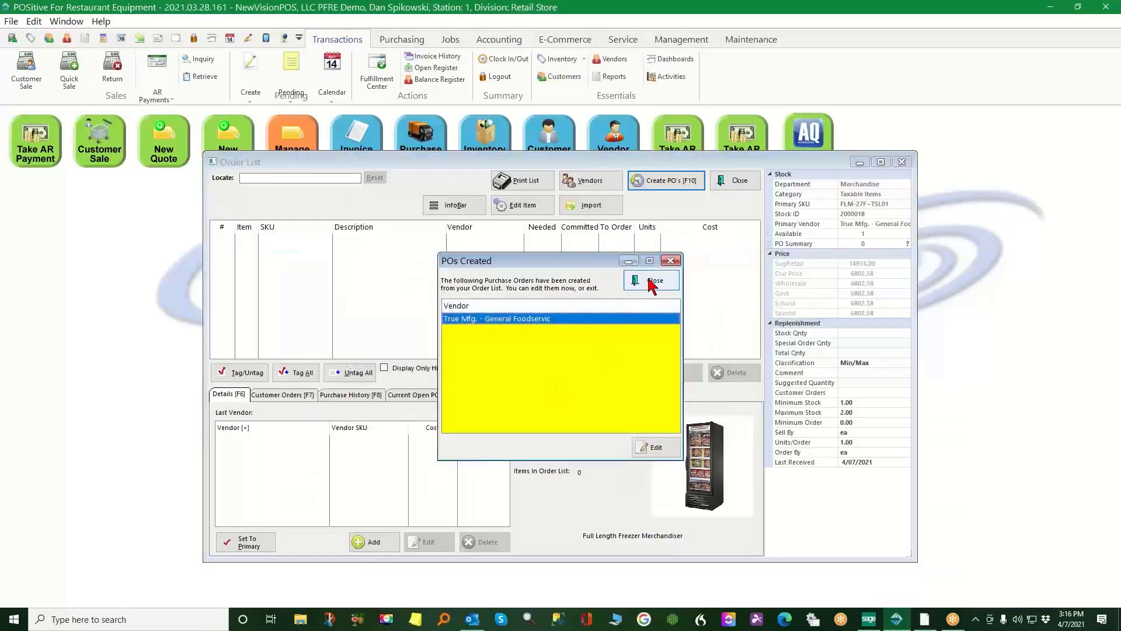
click(653, 281)
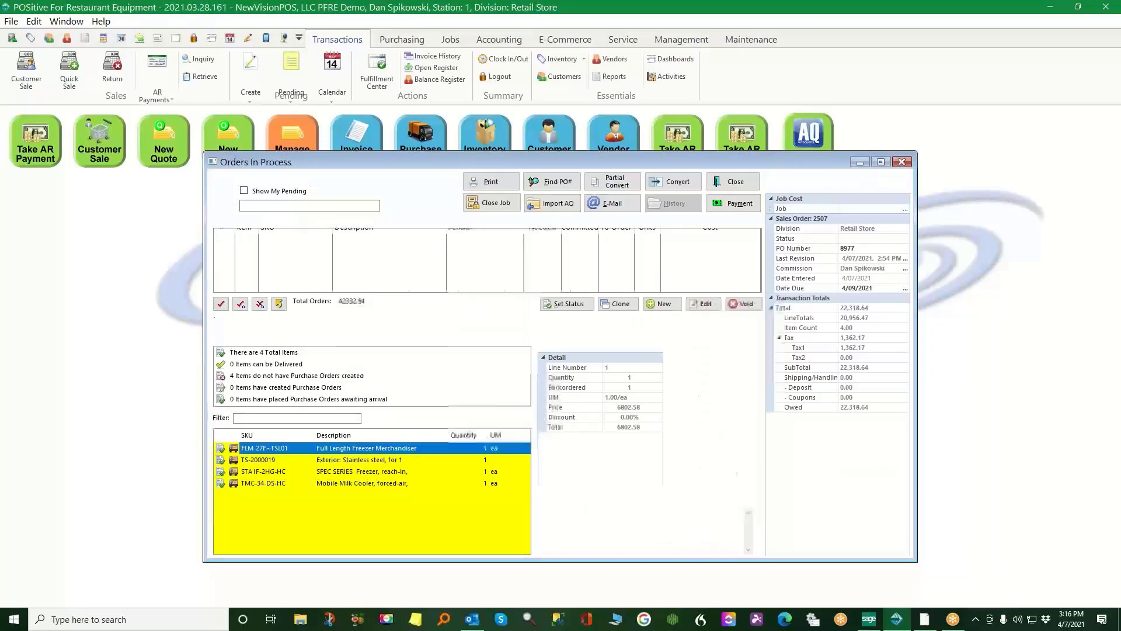
click(735, 182)
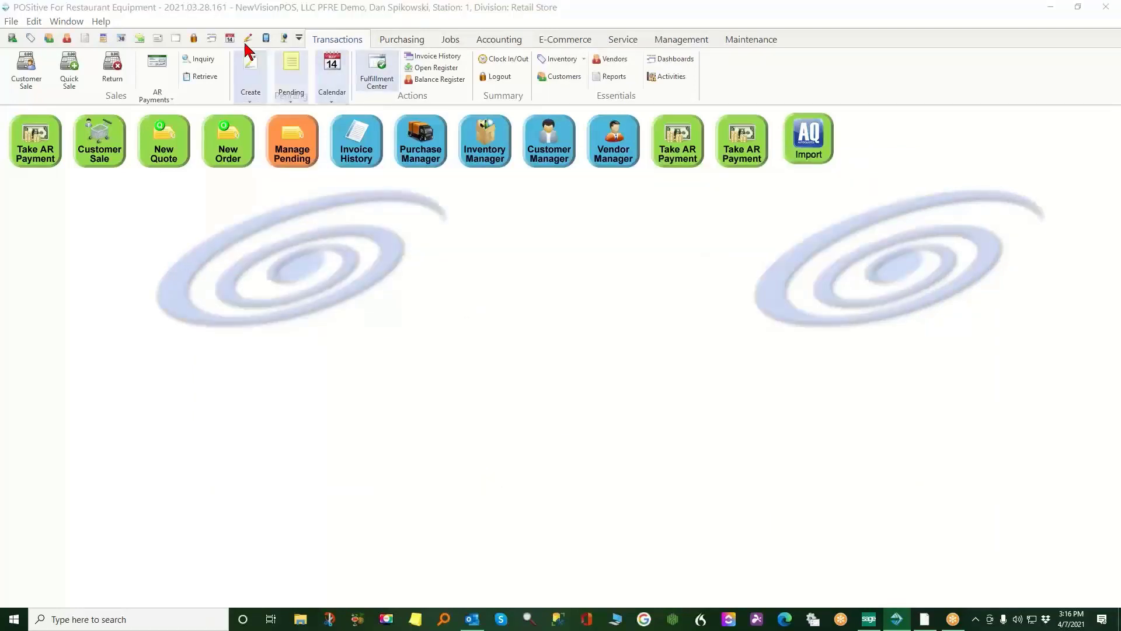
Open the Purchase Order Center and show the purchase orders waiting to be received
click(394, 41)
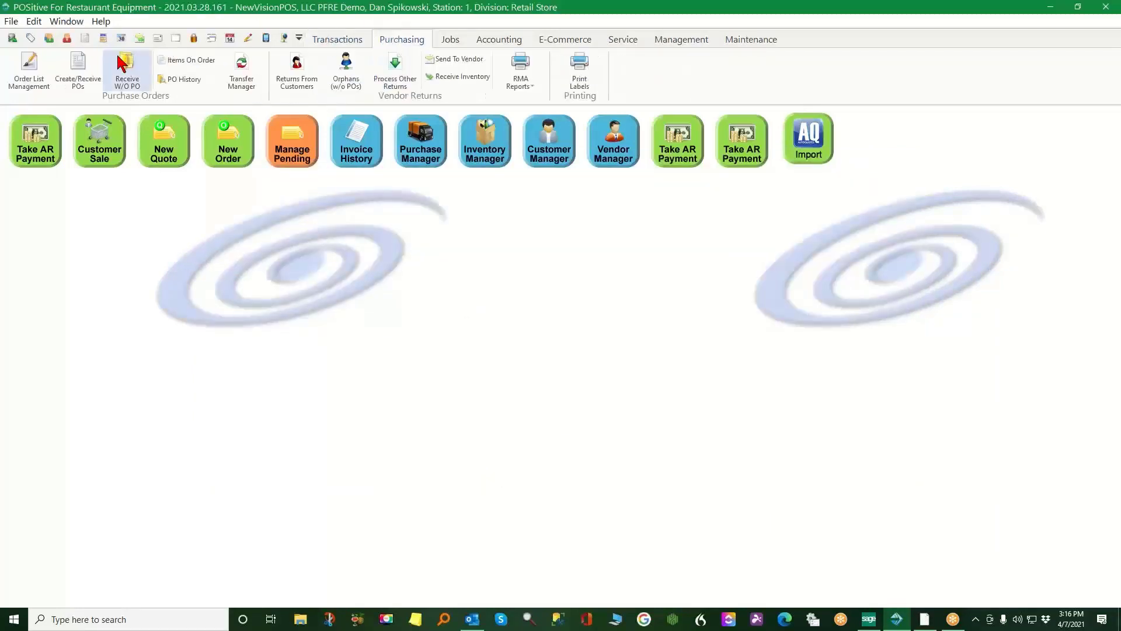
click(76, 76)
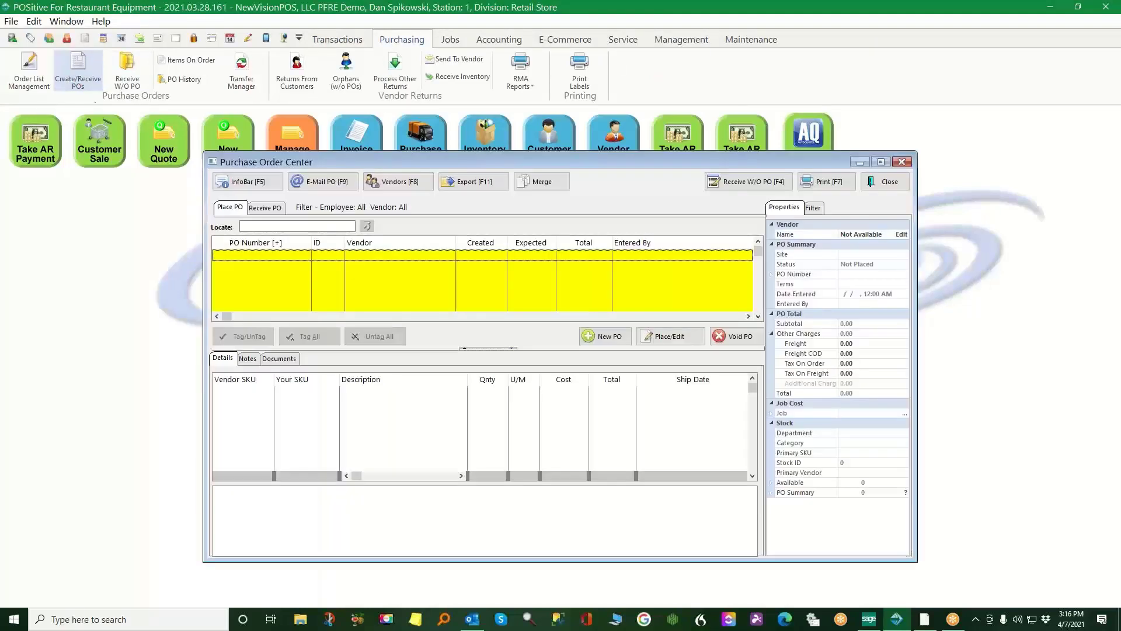
click(248, 209)
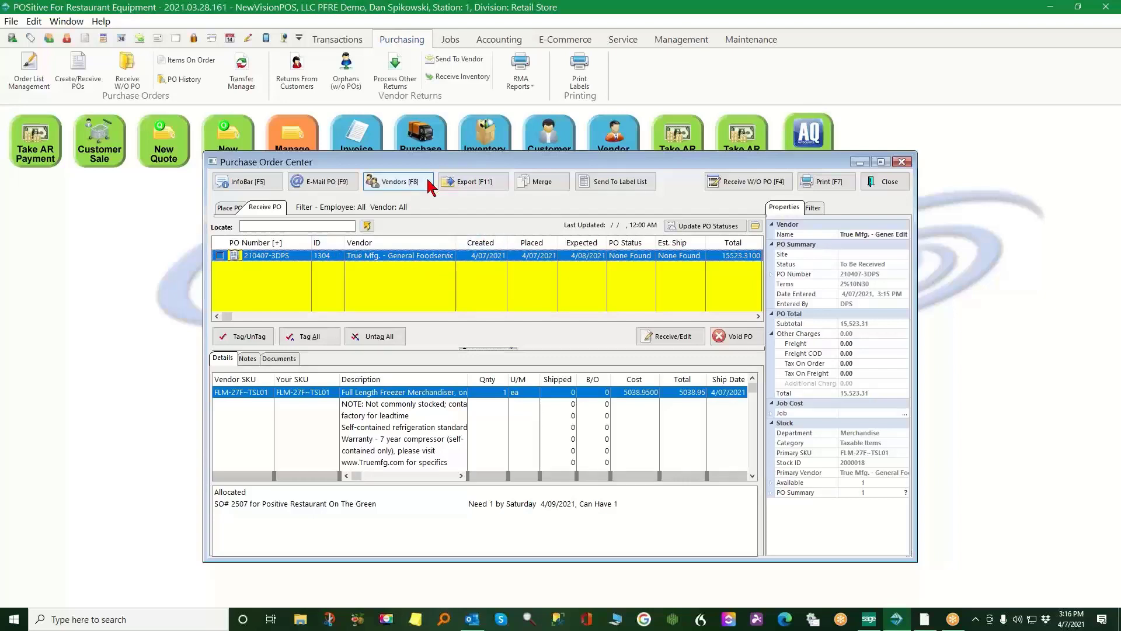
View the e-mail form for the True Mfg. purchase order, cancel it, and generate a print preview of the highlighted order
click(317, 185)
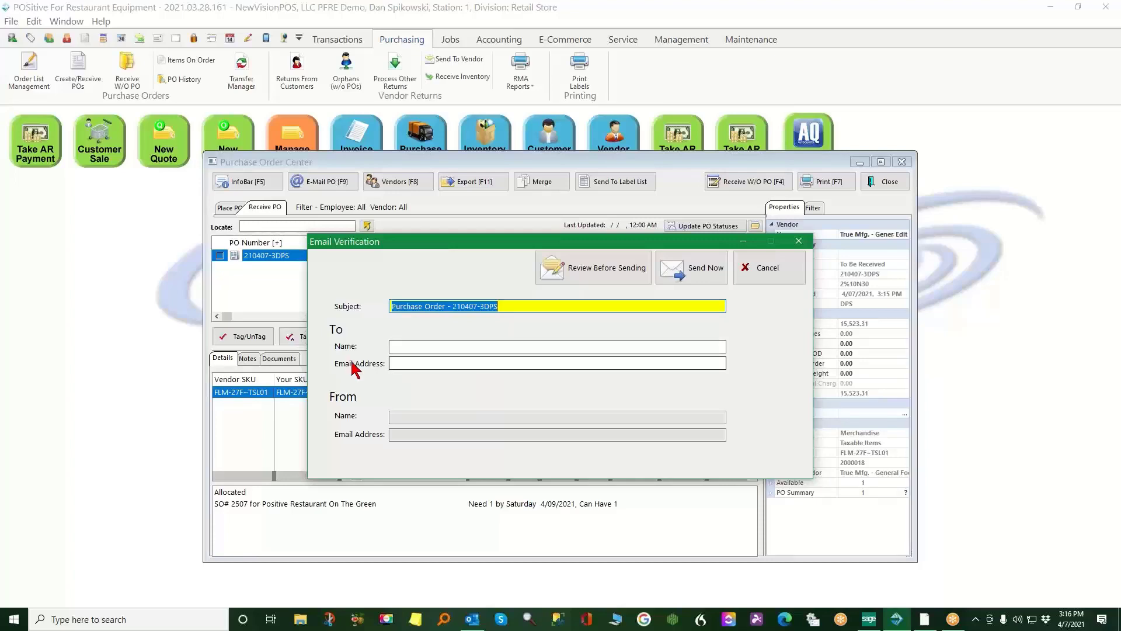
click(799, 241)
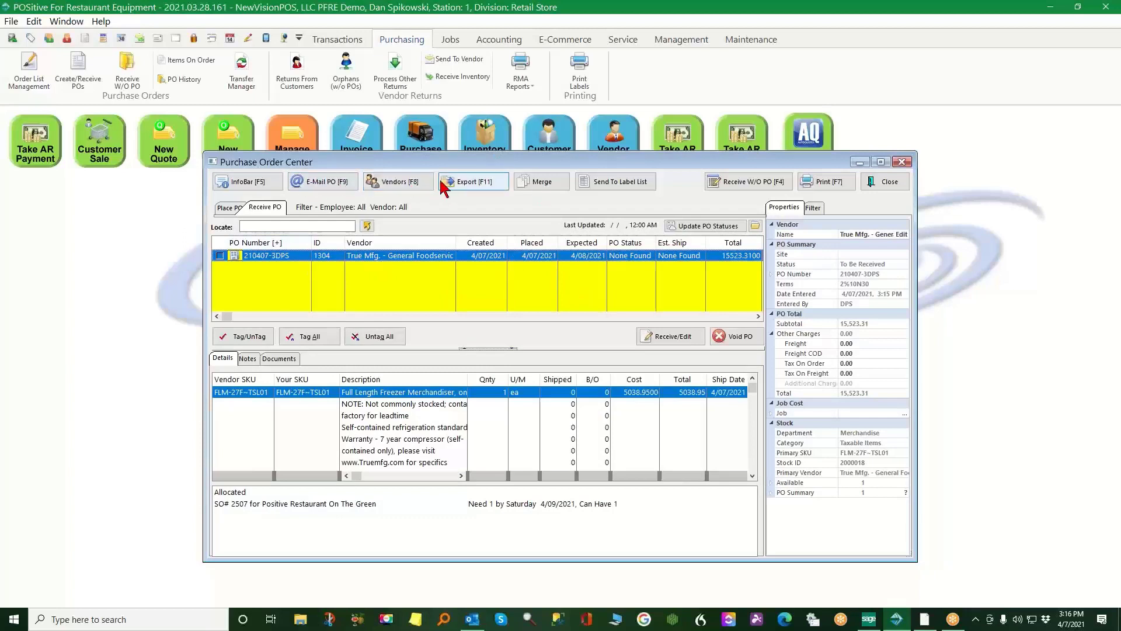
click(829, 181)
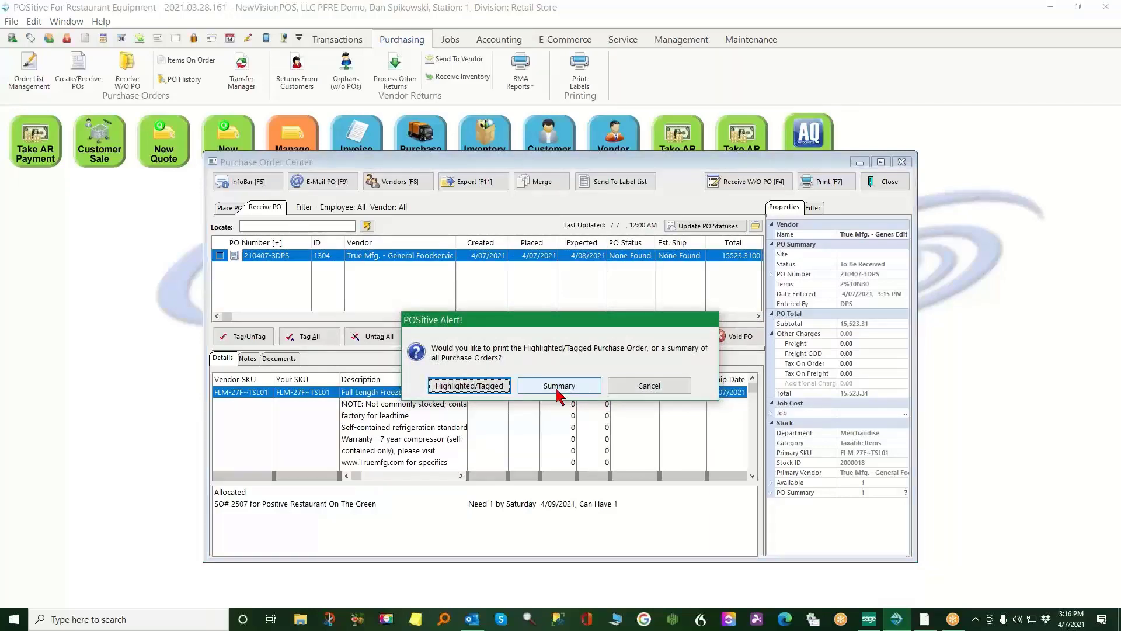
click(483, 387)
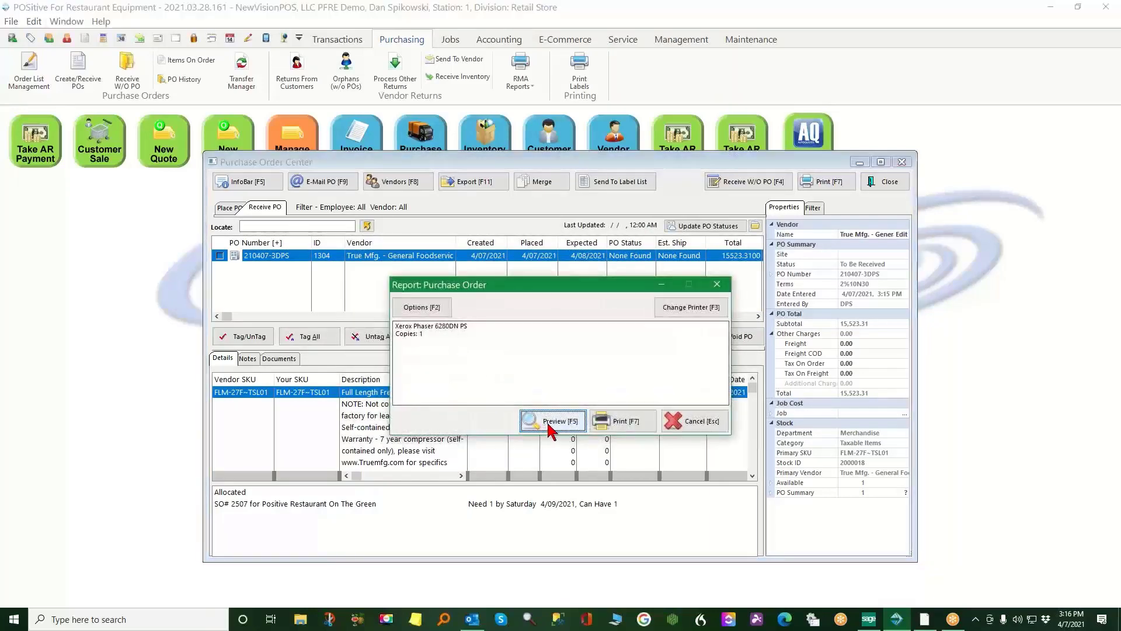
click(546, 421)
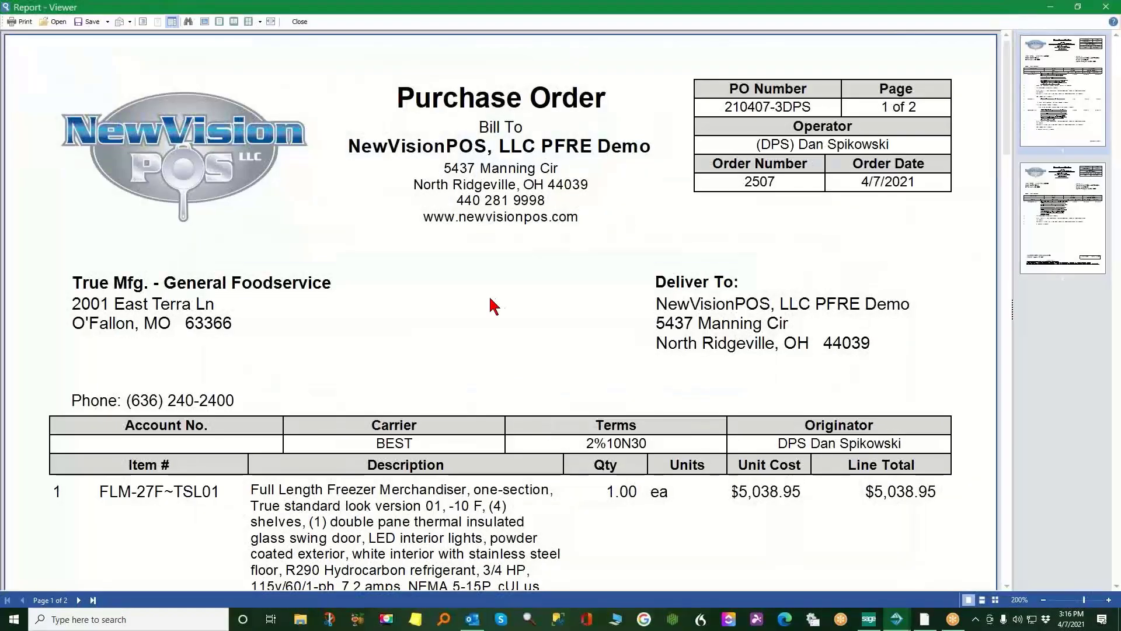
Examine the purchase order's line items and notes on both pages down to the PO total and conditions, and close the preview
scroll(501, 306, down, 1)
scroll(500, 306, down, 2)
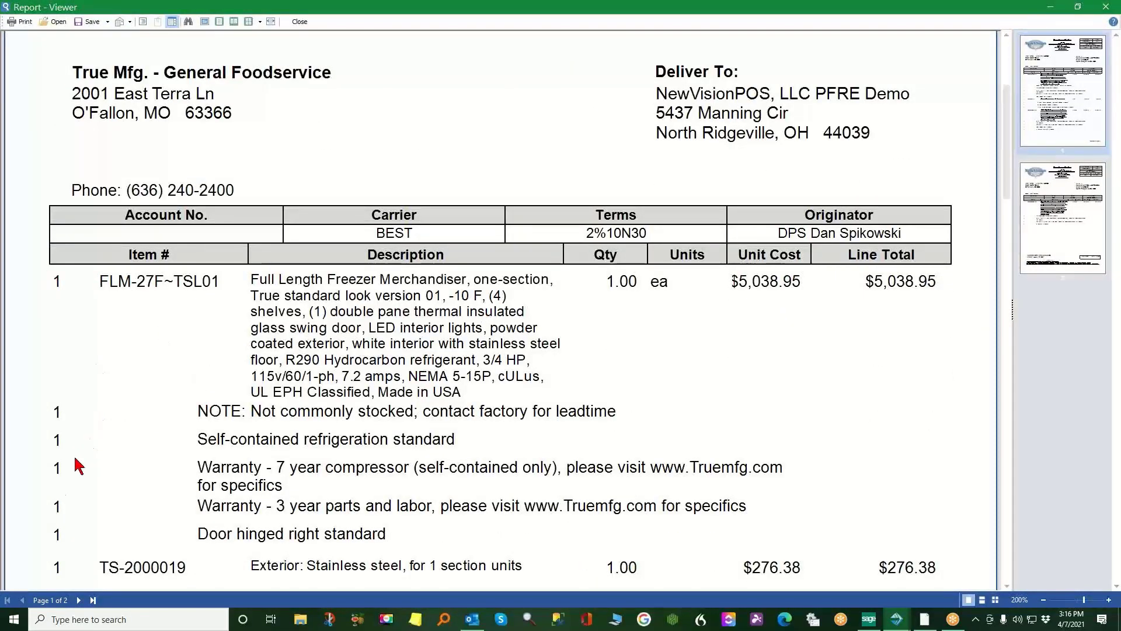
scroll(52, 486, down, 2)
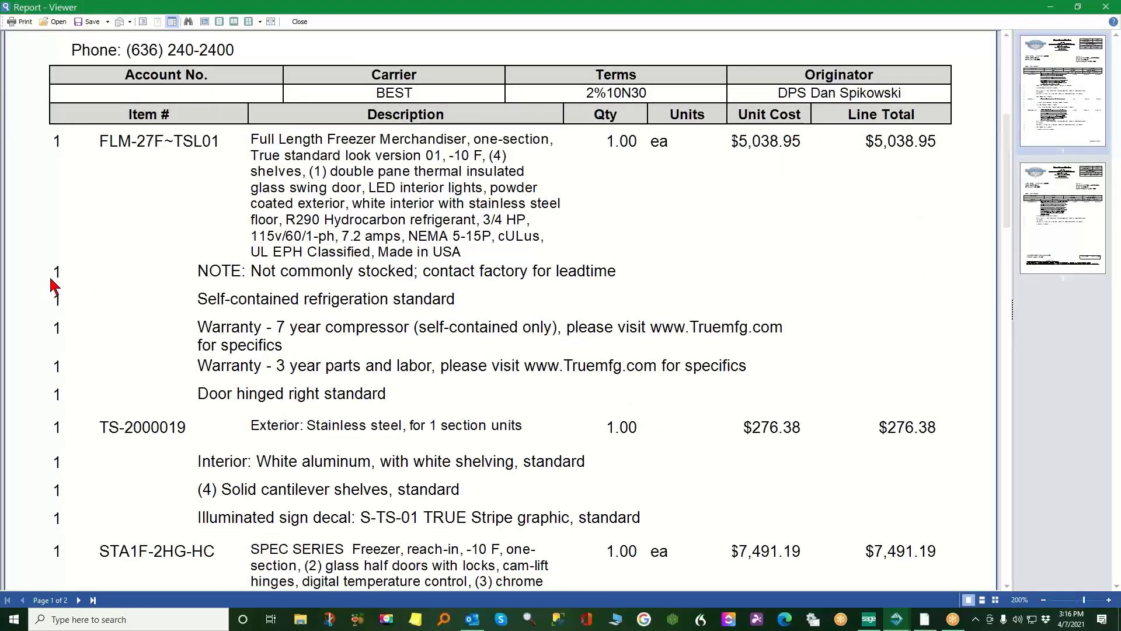
scroll(435, 301, down, 2)
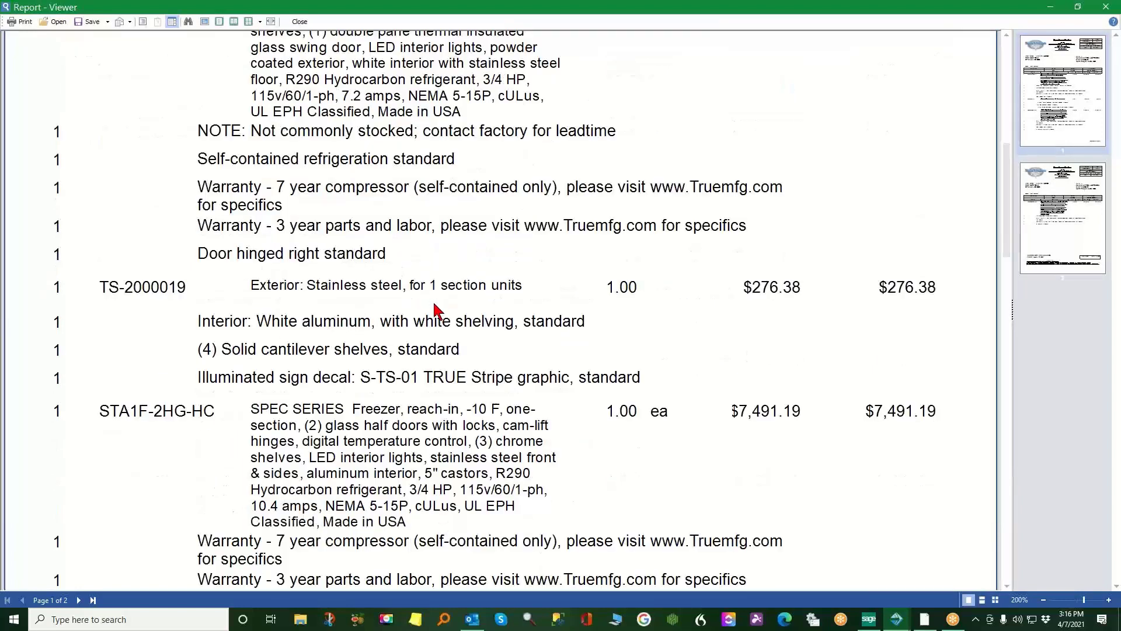
scroll(260, 383, down, 2)
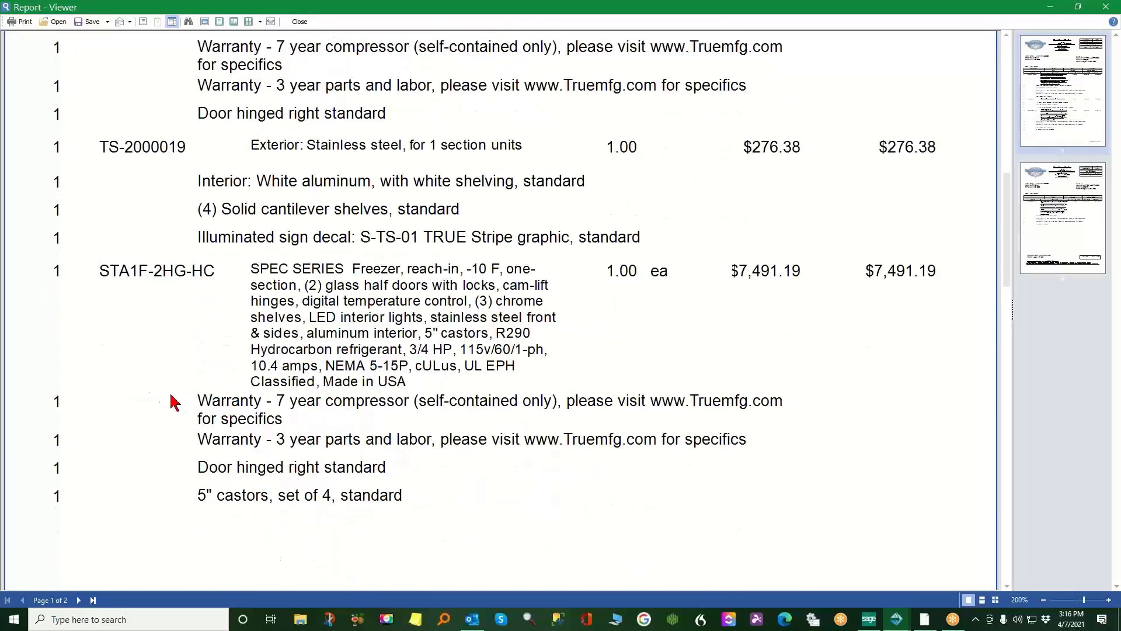
scroll(117, 412, down, 1)
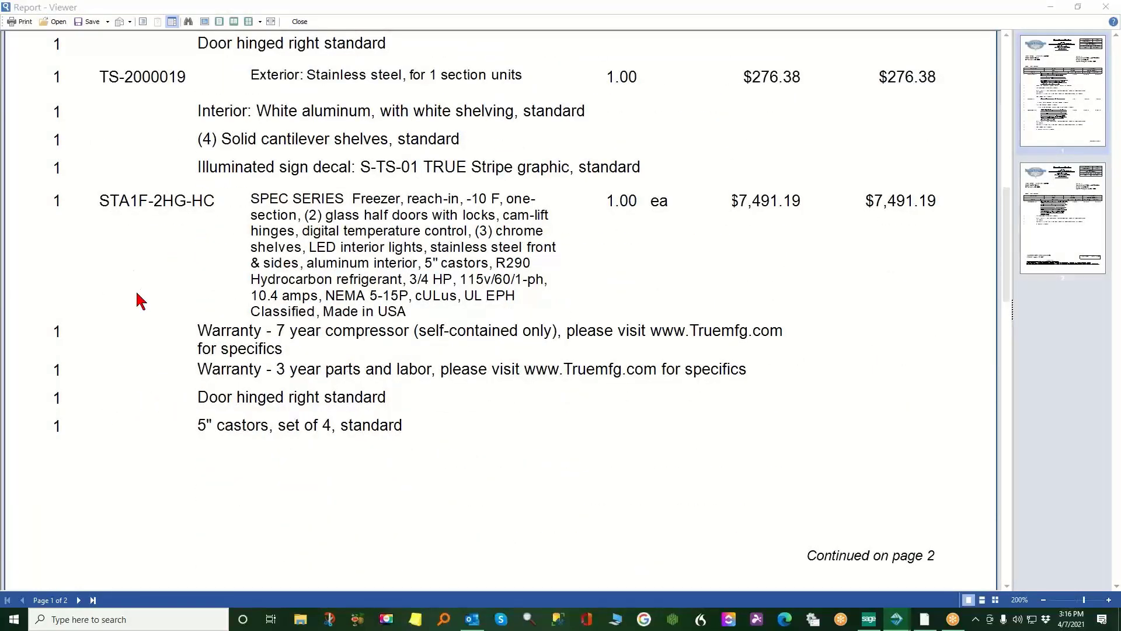
scroll(519, 281, down, 9)
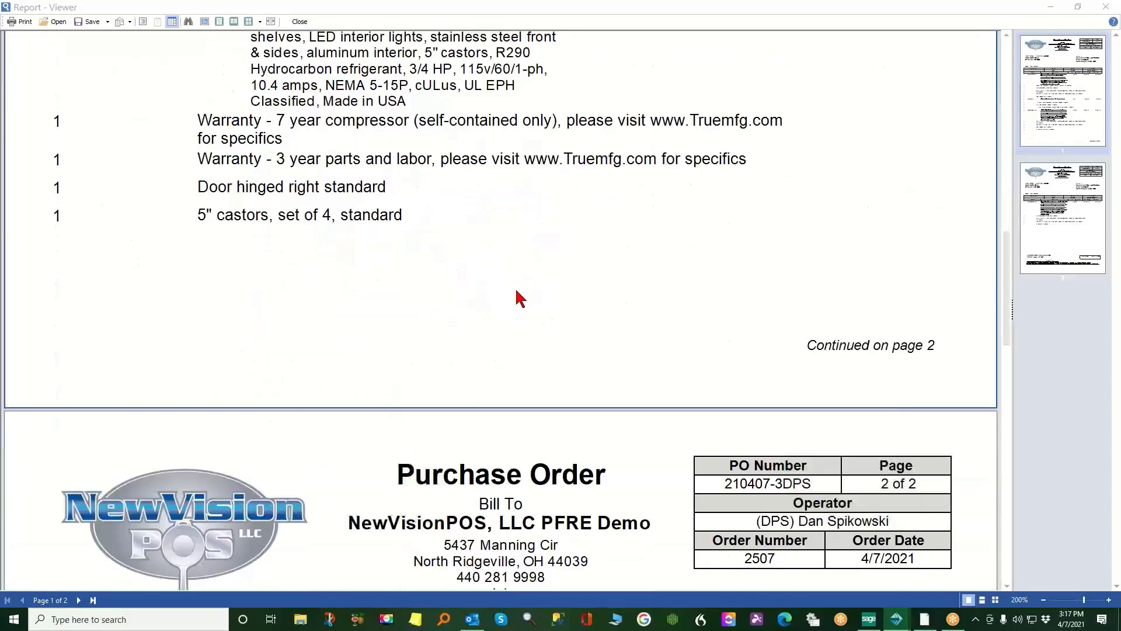
scroll(518, 322, down, 3)
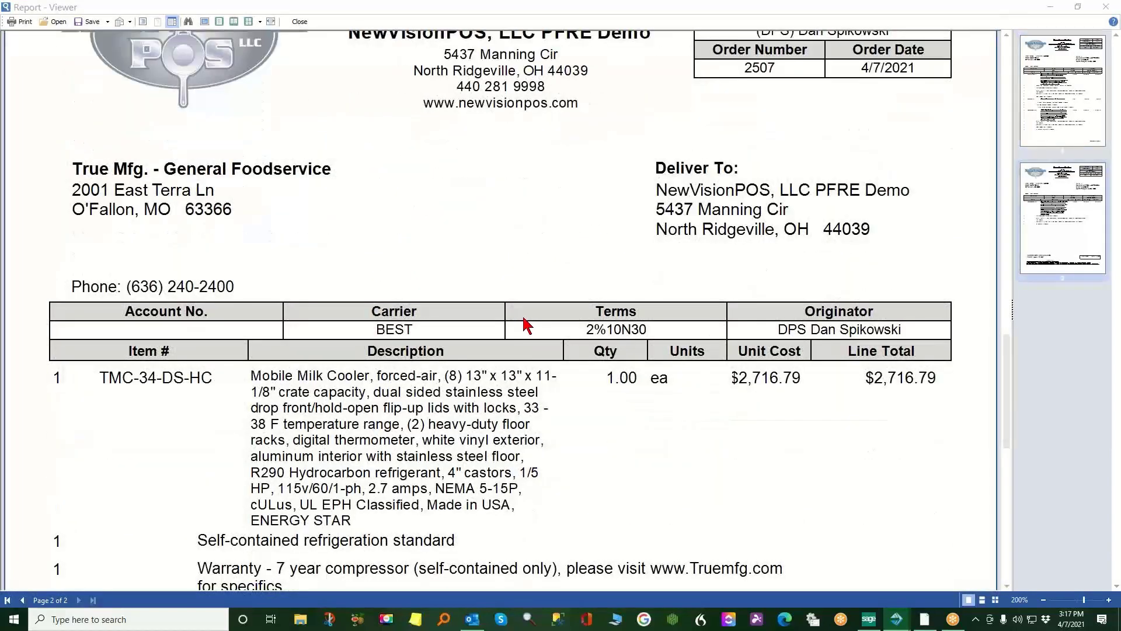
scroll(527, 328, down, 2)
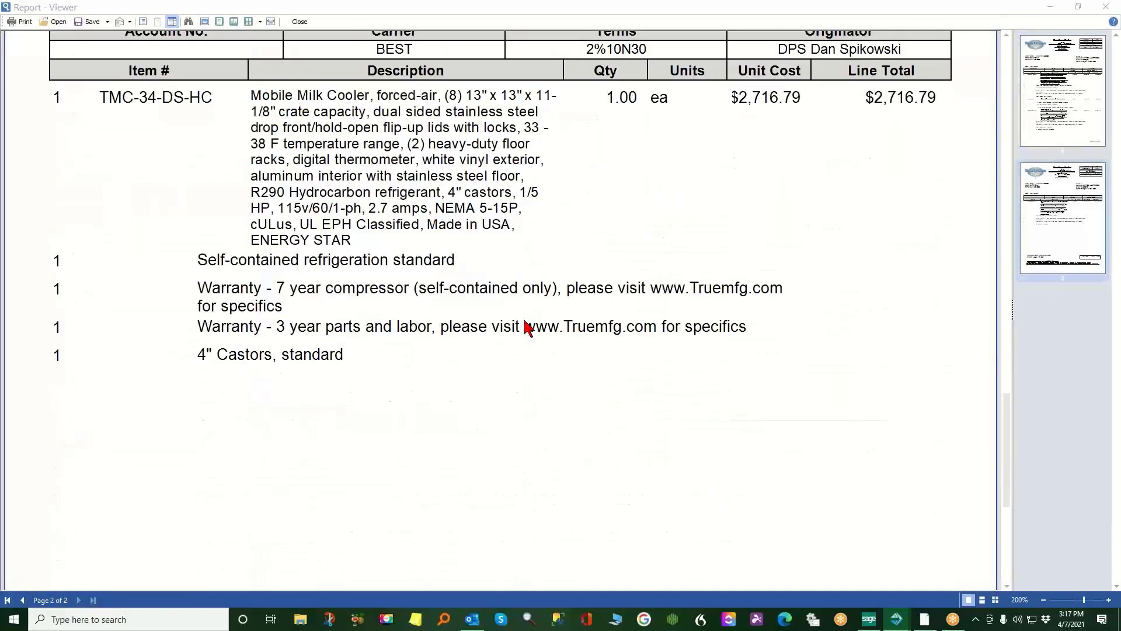
scroll(528, 328, down, 5)
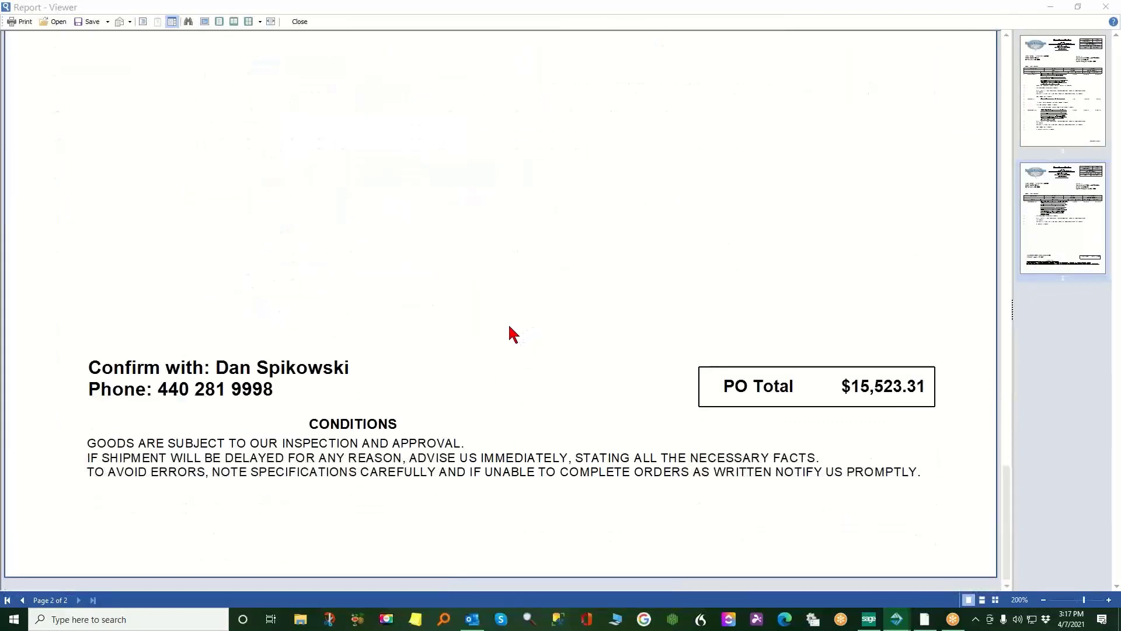
click(1106, 7)
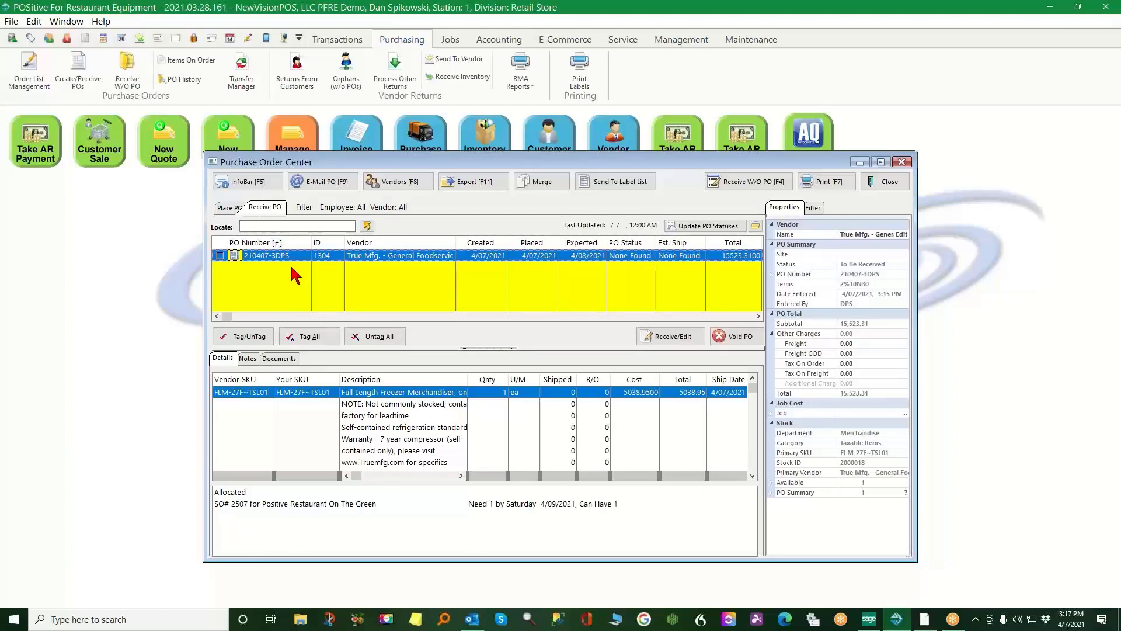
Start receiving the True Mfg. purchase order with vendor invoice number 45654, keeping 4/07/2021 as the arrival and invoice dates
click(679, 339)
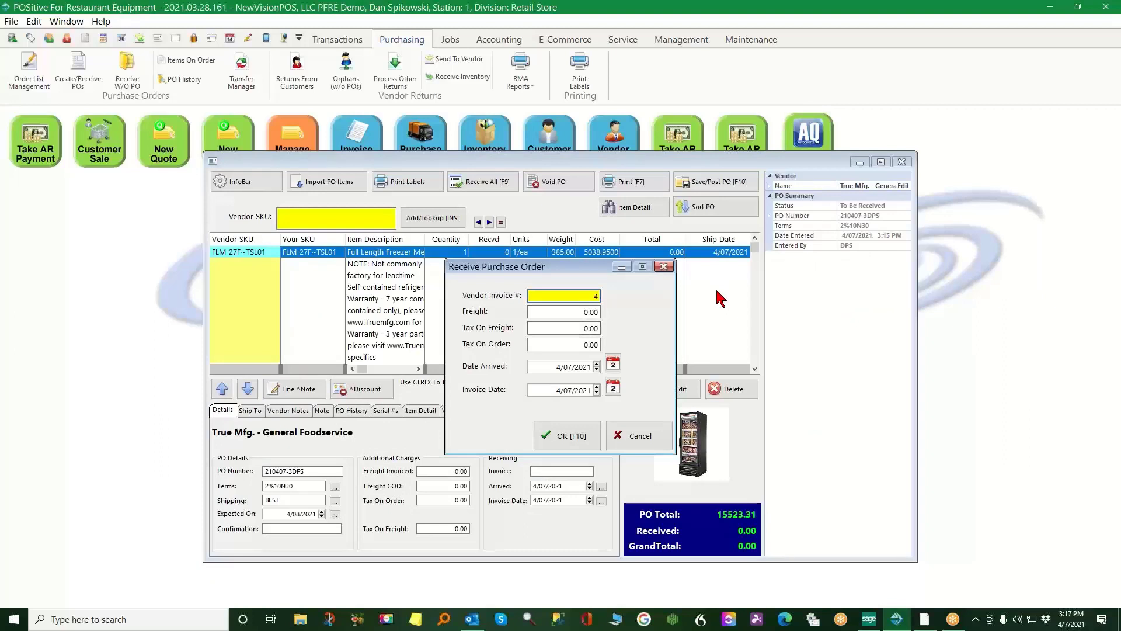
text(45654)
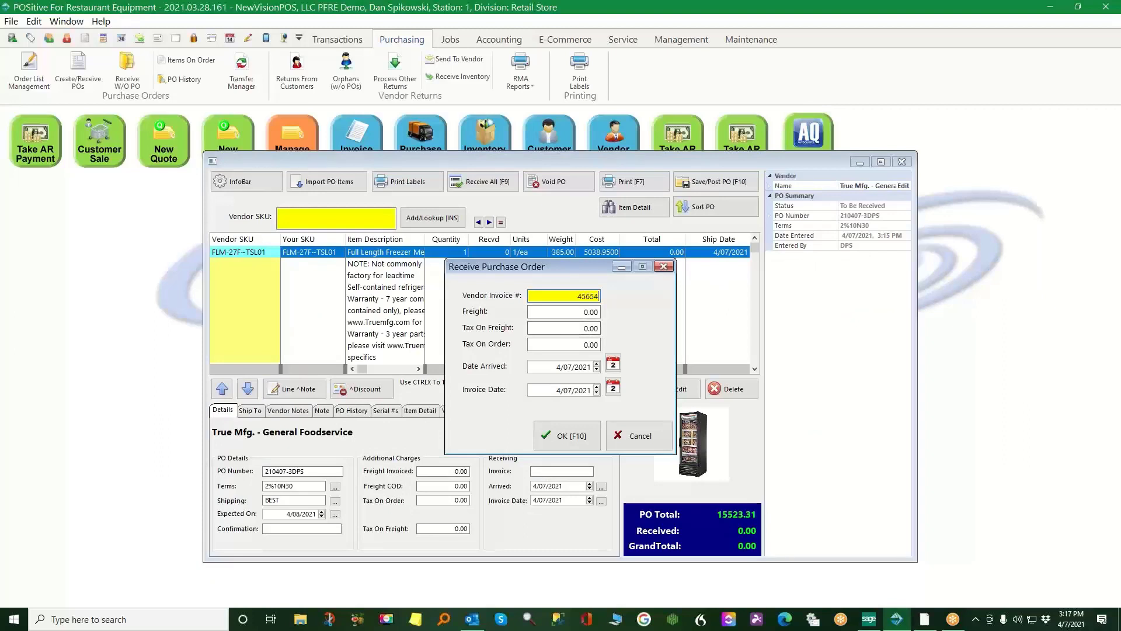
click(563, 444)
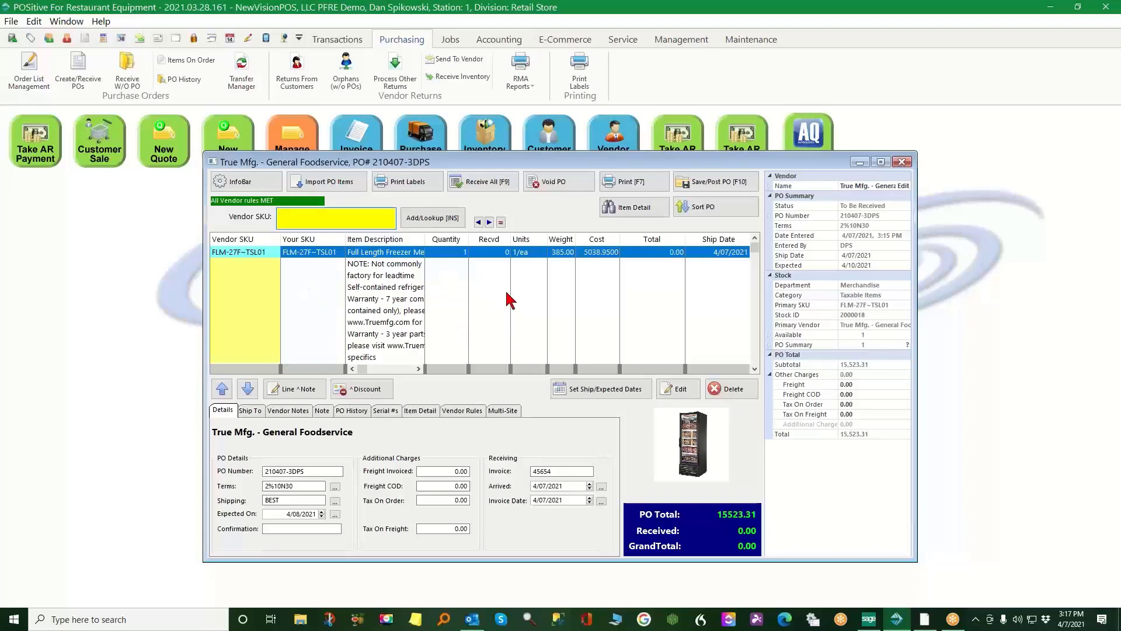
Receive all items on the True Mfg. purchase order at their ordered quantities, post the receipt immediately, complete the arrival summary and close the Purchase Order Center
click(501, 185)
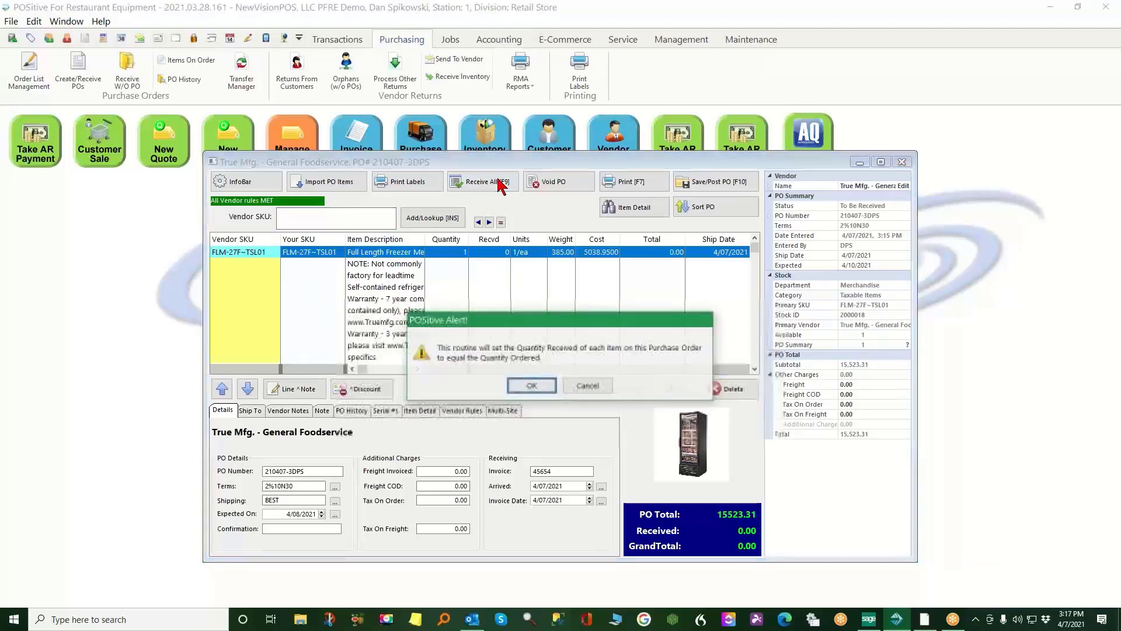
click(532, 385)
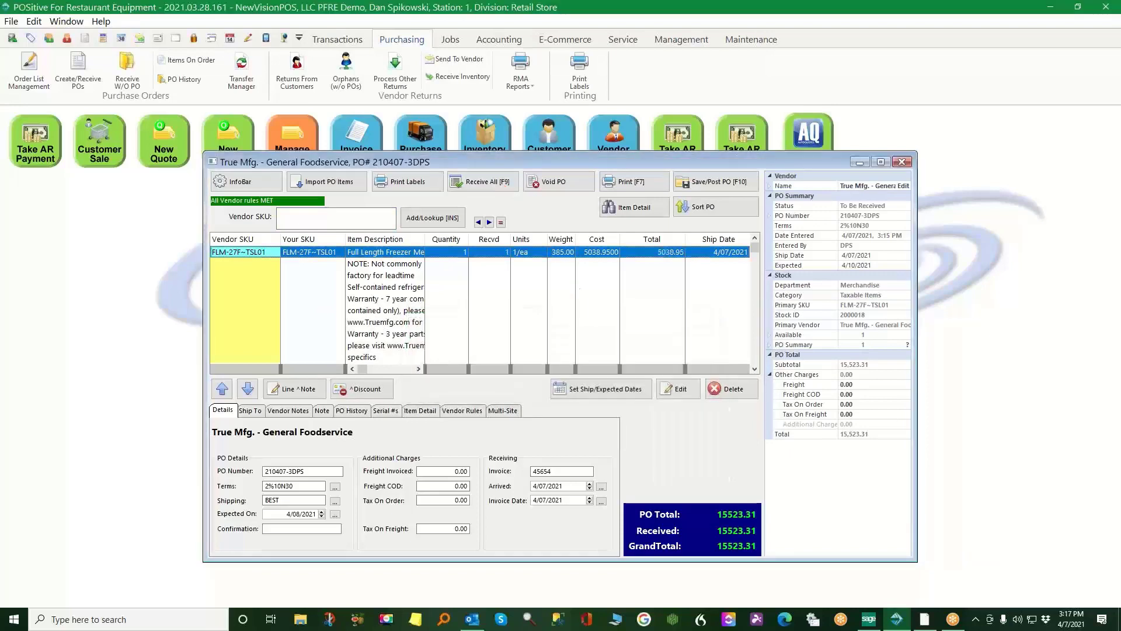
click(719, 184)
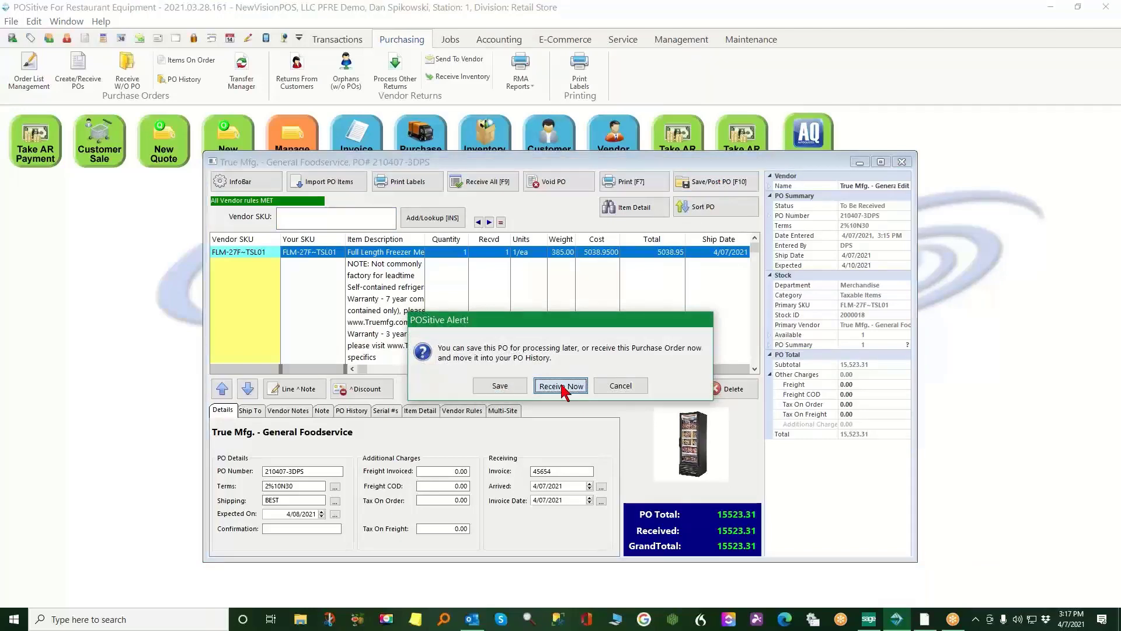
click(560, 386)
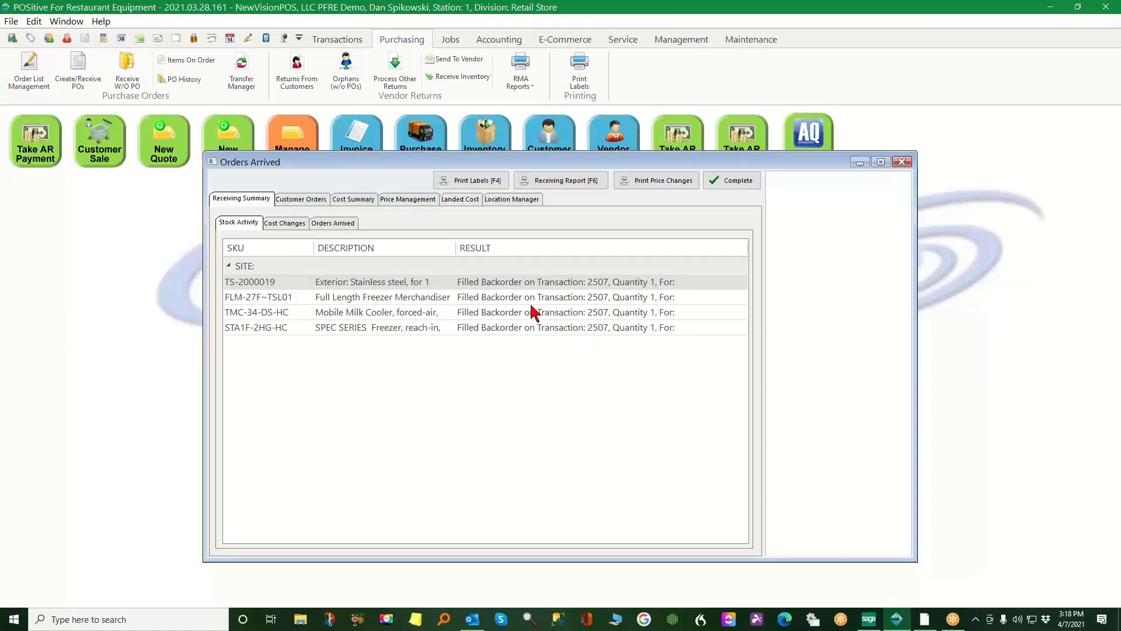
click(747, 182)
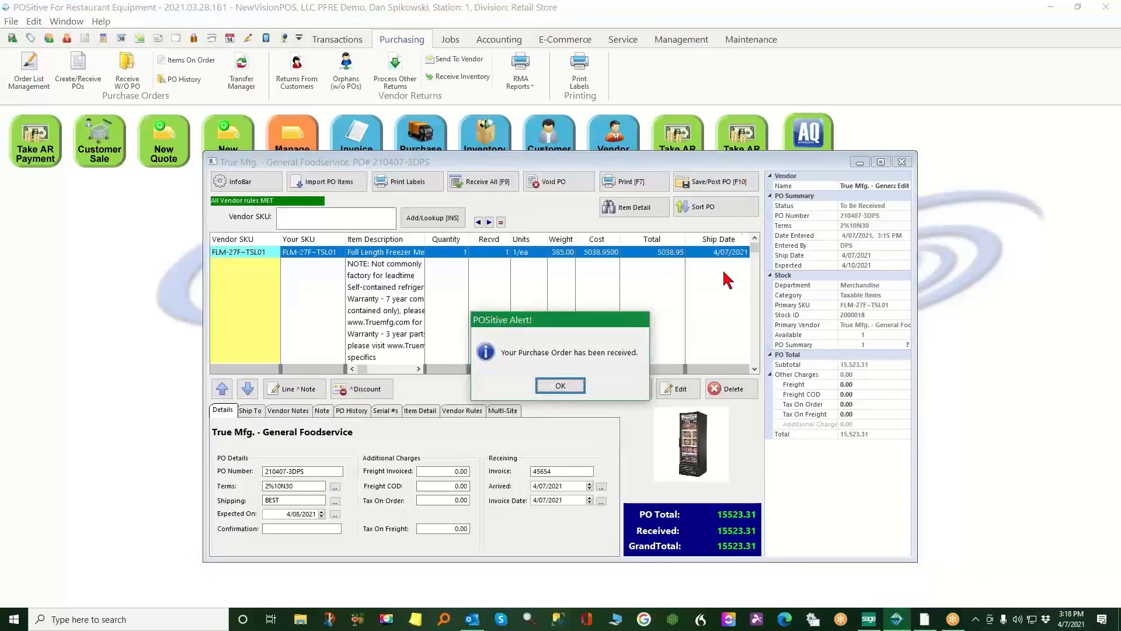
click(559, 386)
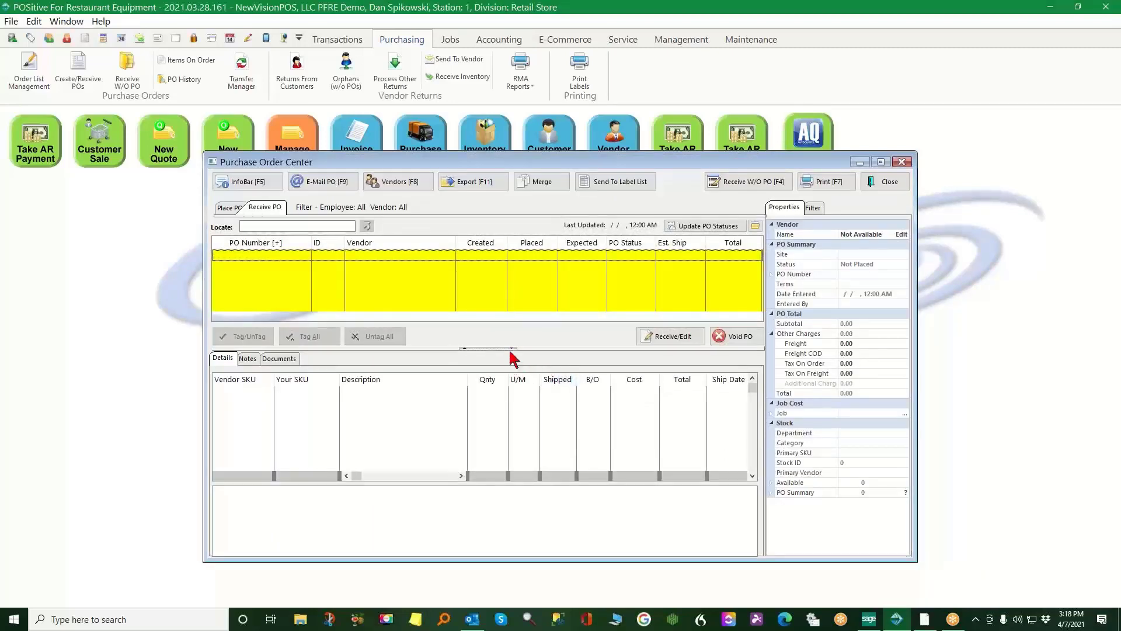
click(898, 183)
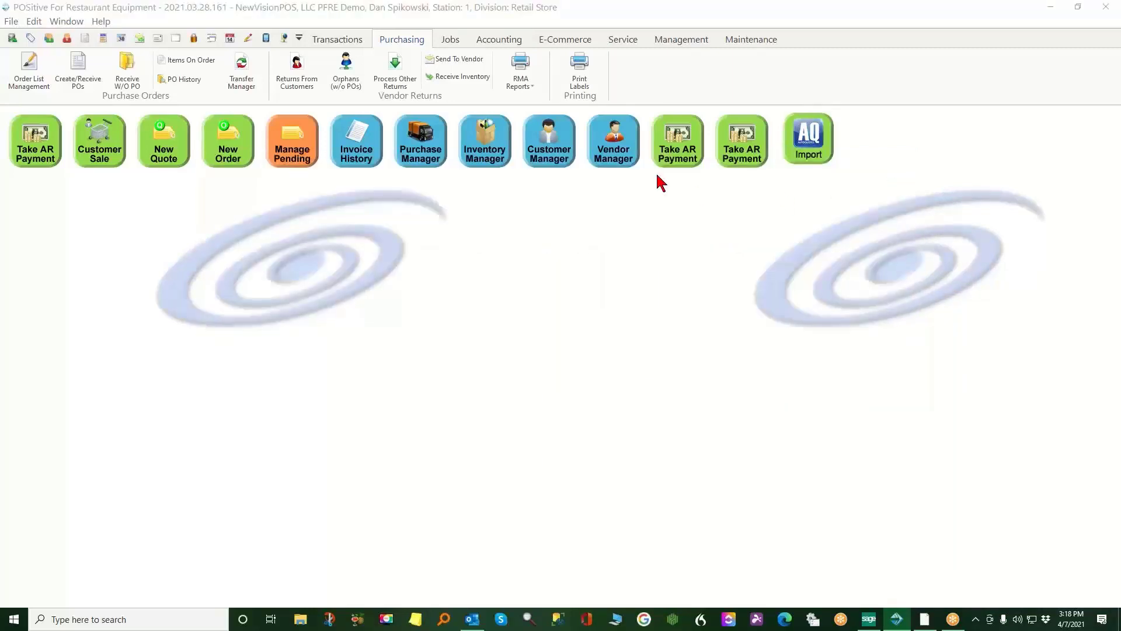
Edit the unposted True Mfg. payable in AP Processing, set the Full Length Freezer Merchandiser's cost to 5042, skip the price changes and save
click(501, 41)
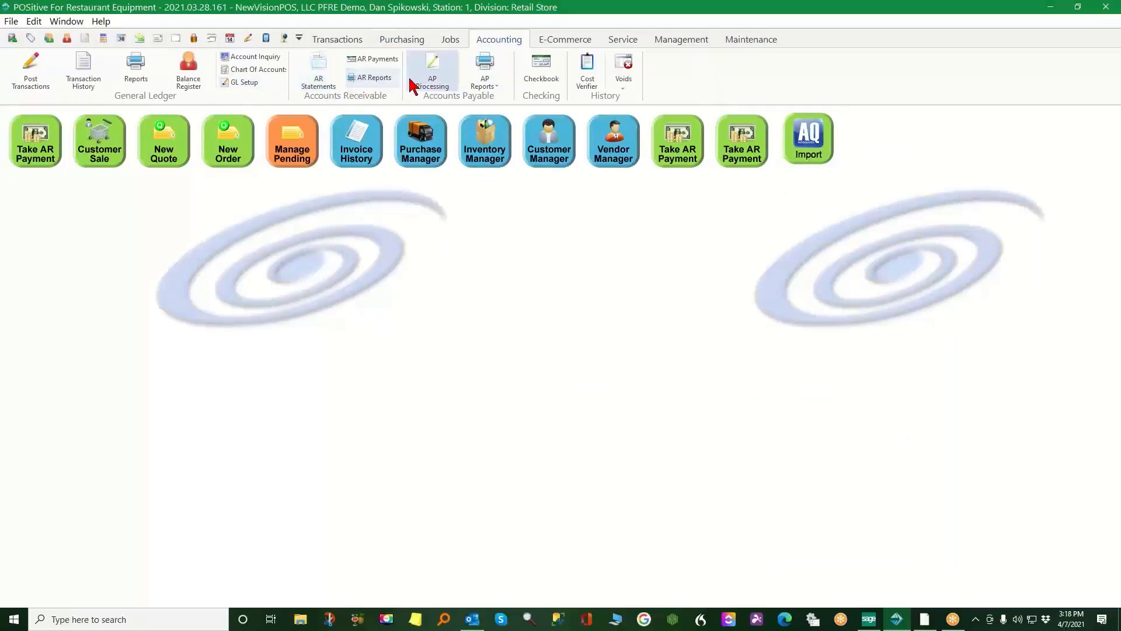
click(432, 79)
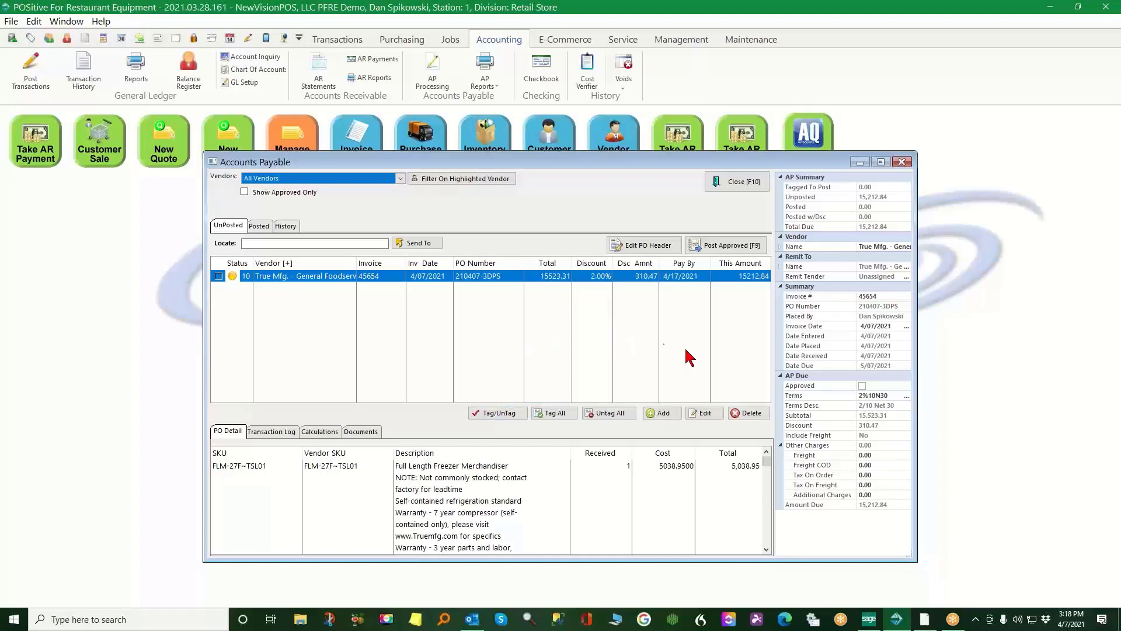
click(704, 414)
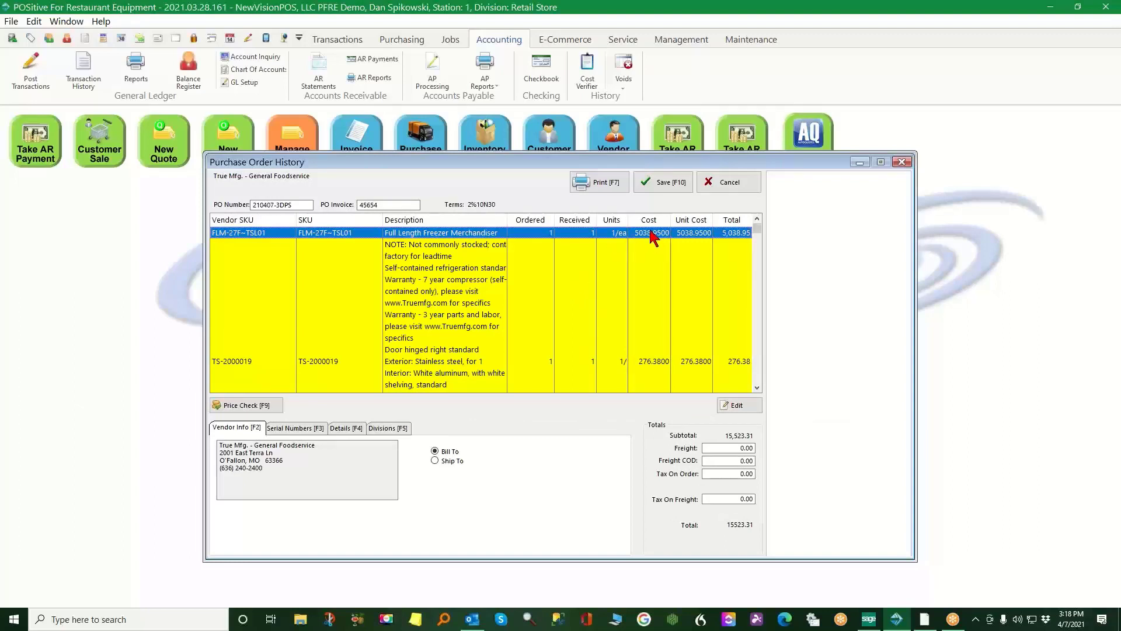
click(737, 405)
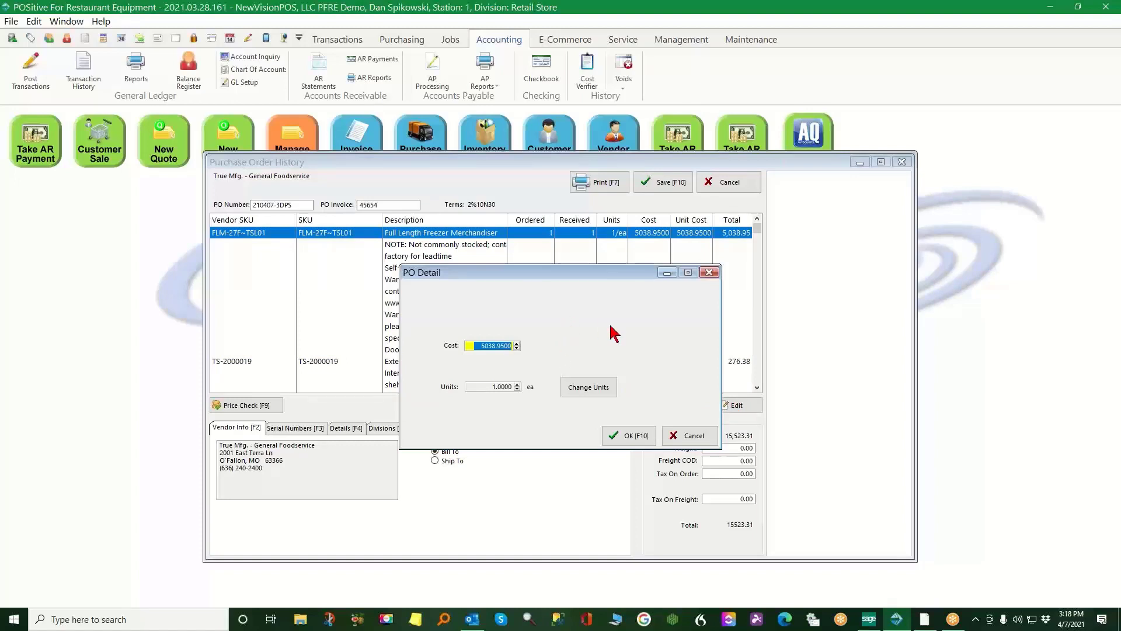
text(5042.)
key(Tab)
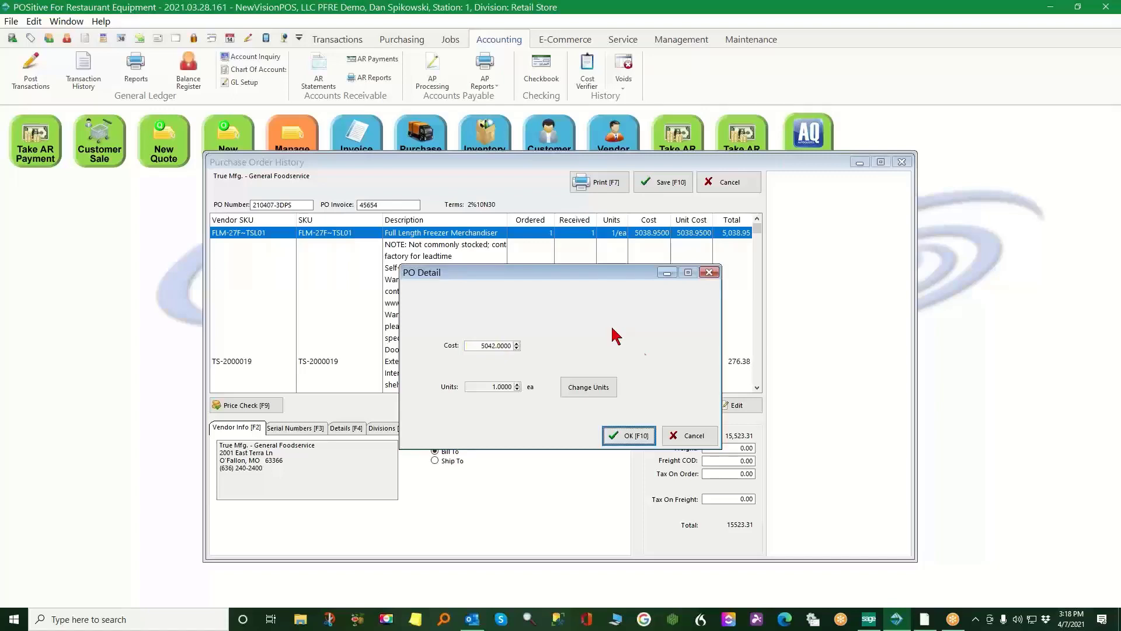
click(637, 435)
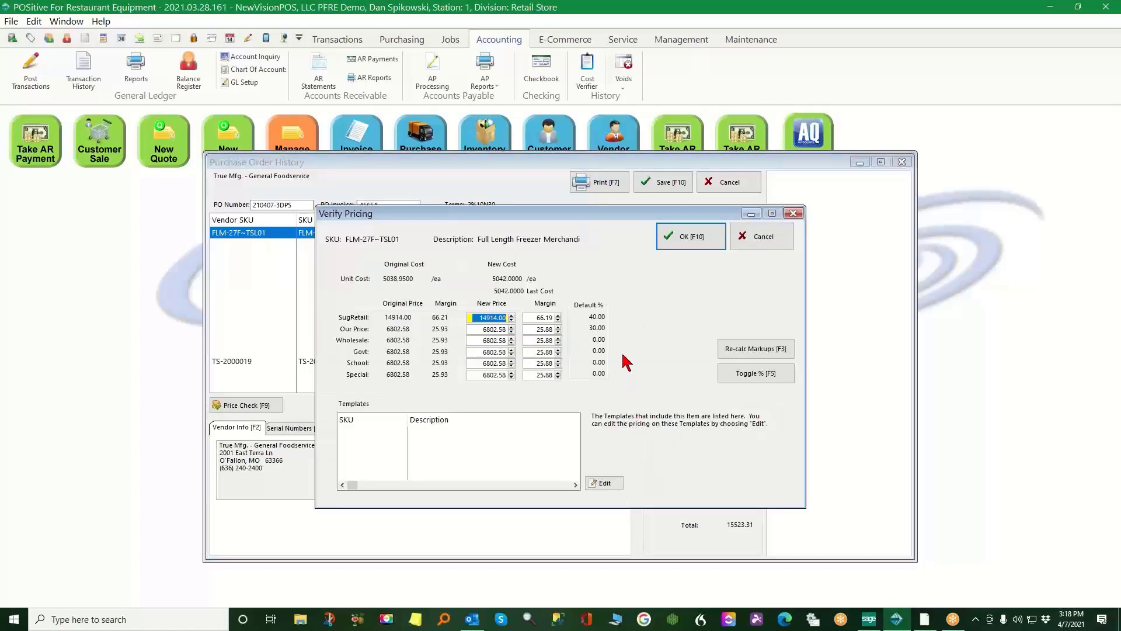
click(774, 236)
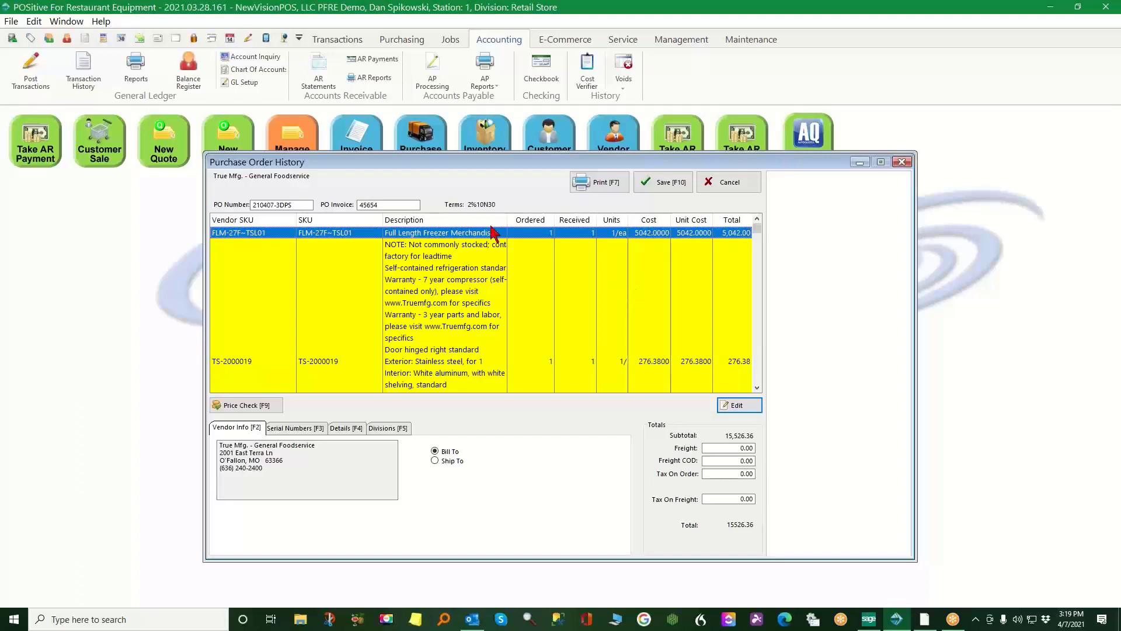
click(664, 183)
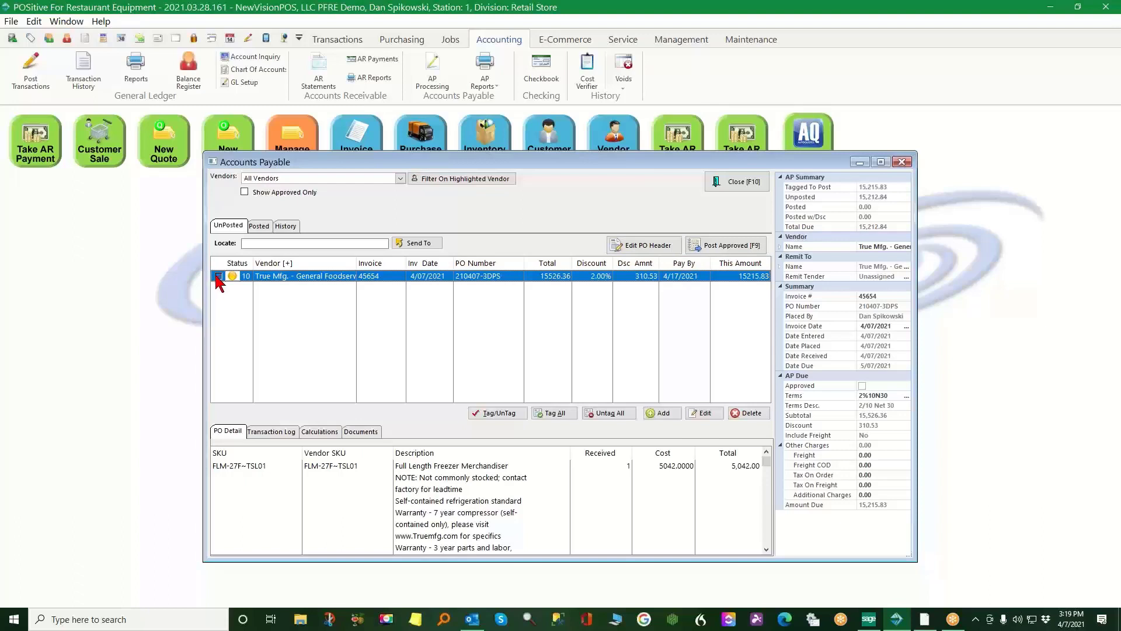
Approve the True Mfg. payable, post all approved payables and close Accounts Payable
click(218, 275)
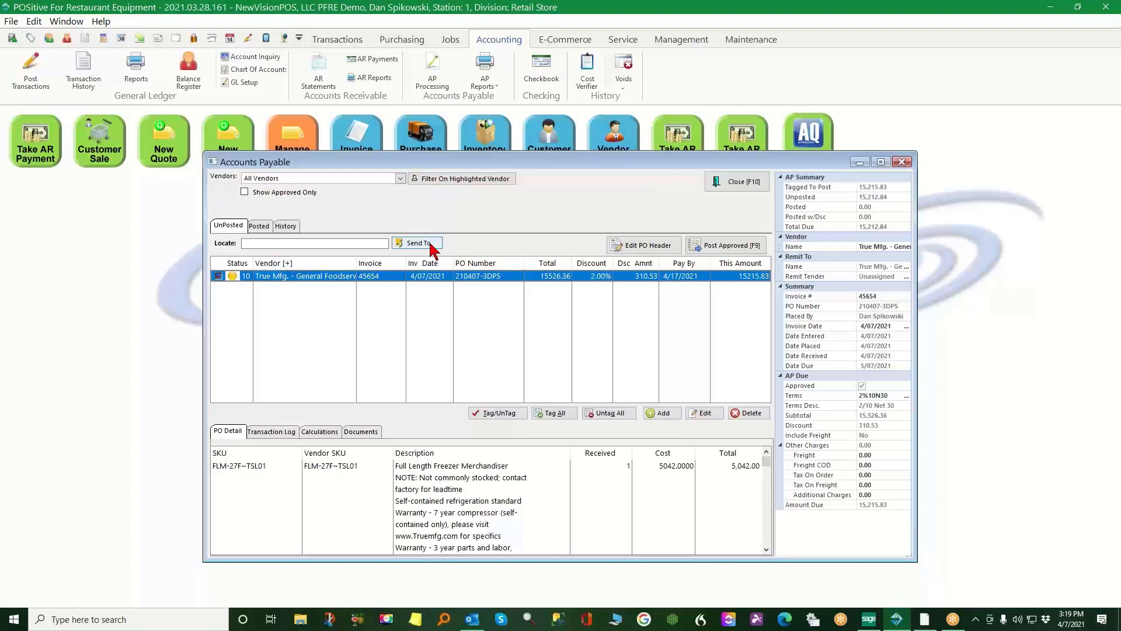
click(741, 245)
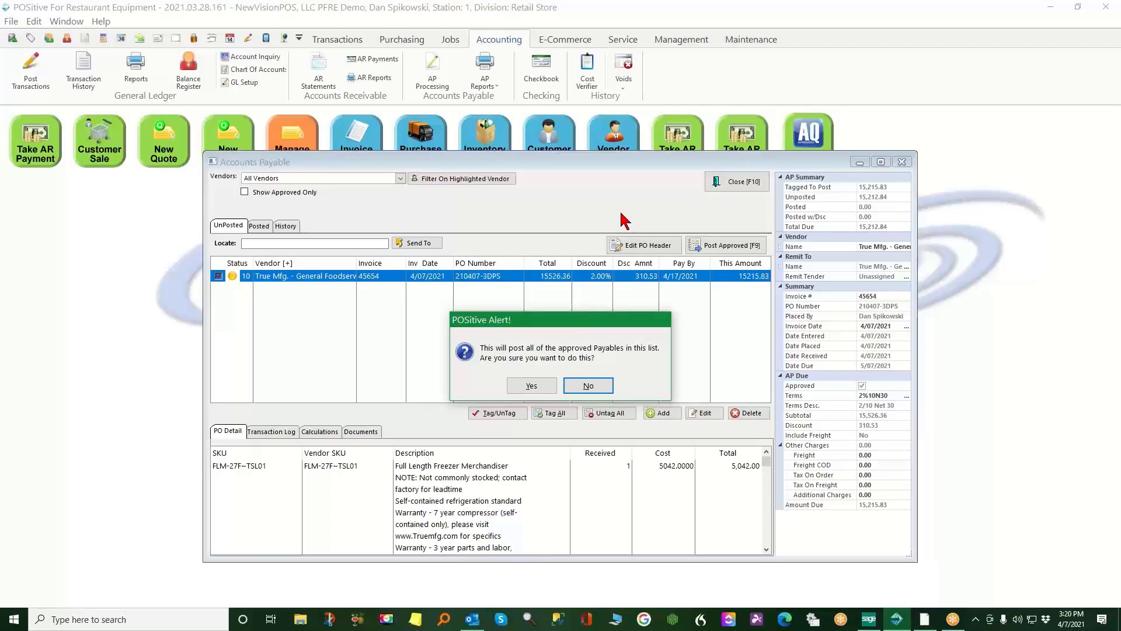
click(534, 388)
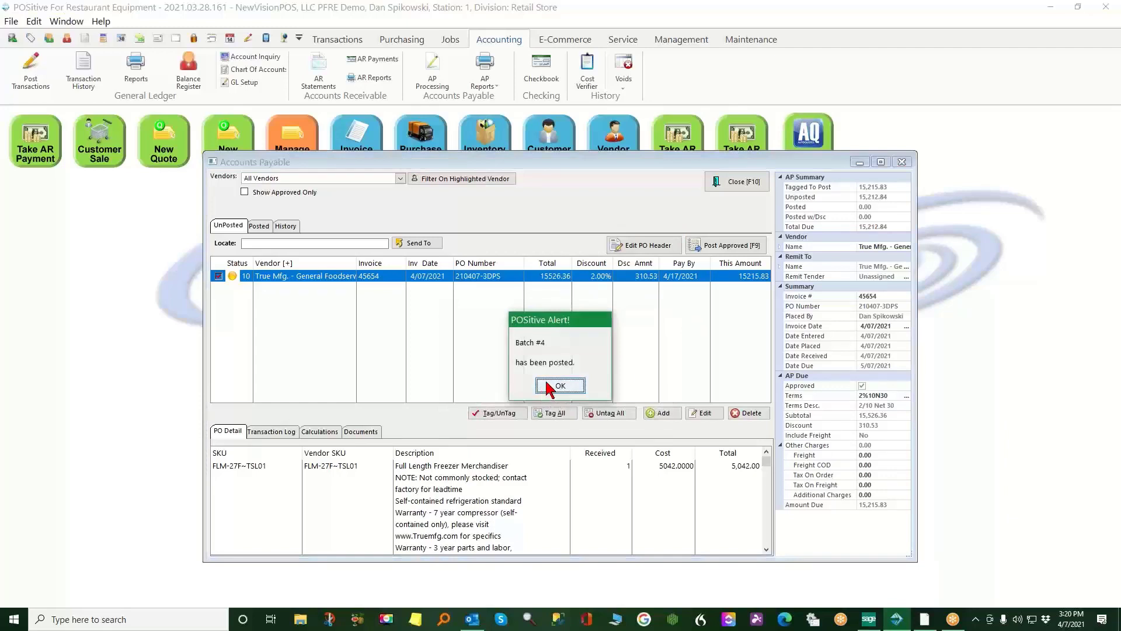
click(550, 387)
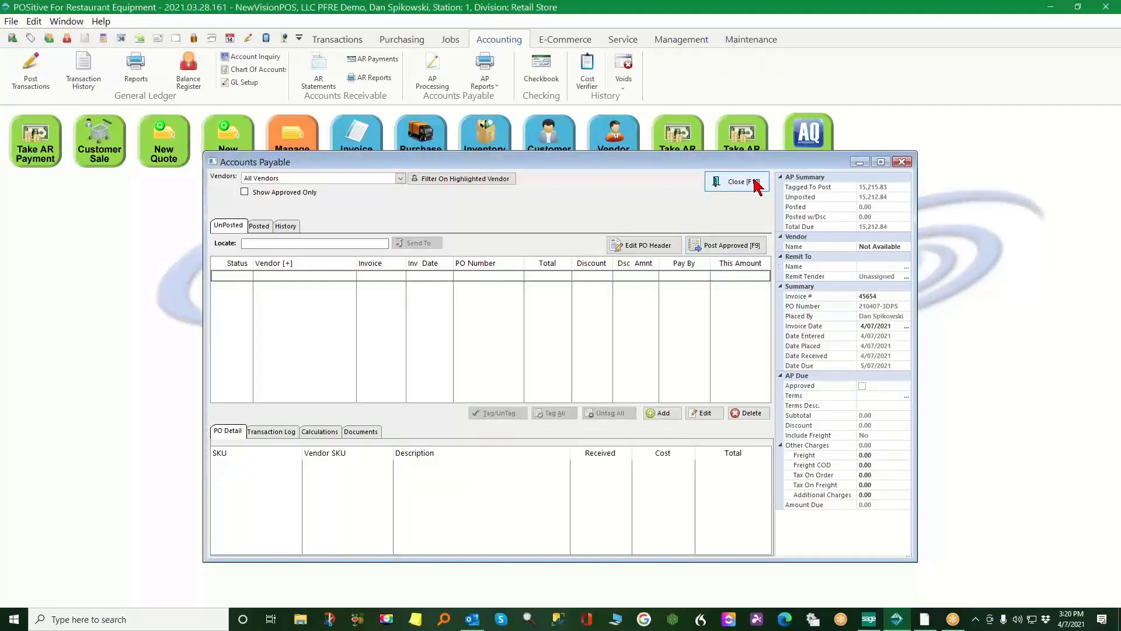
click(738, 182)
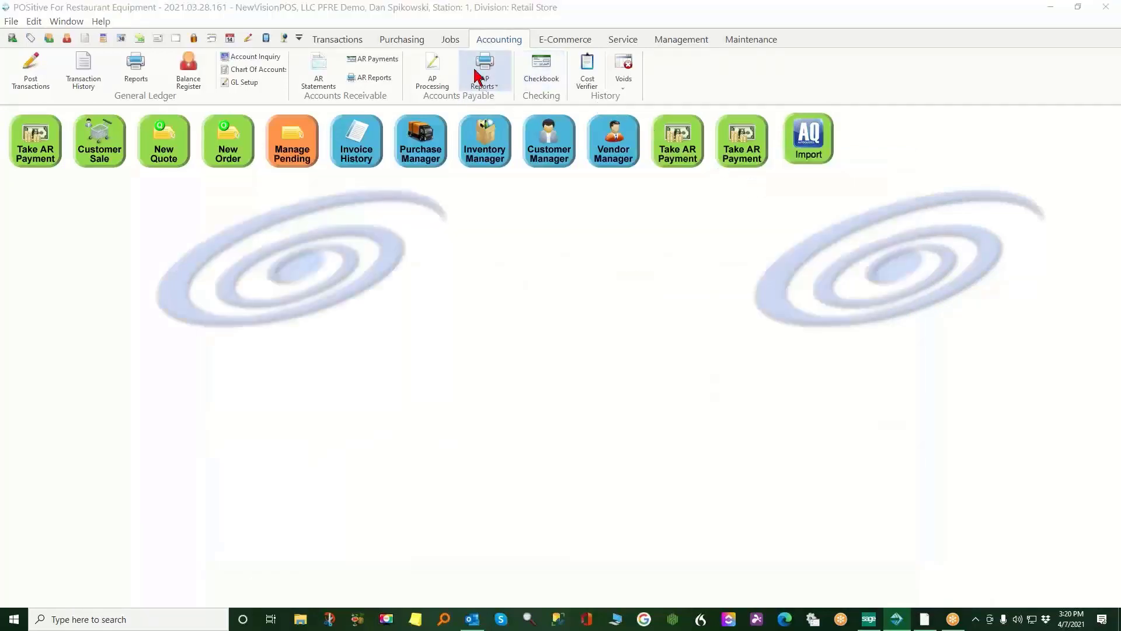
Reopen AP Processing and mark the posted True Mfg. invoice for payment
click(432, 73)
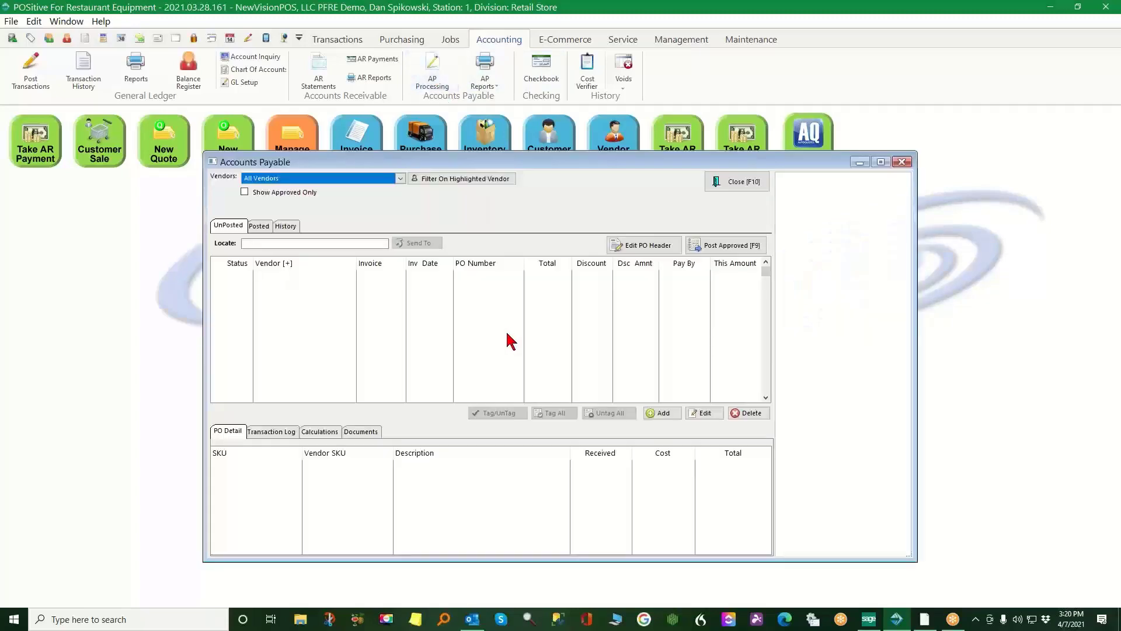
click(259, 227)
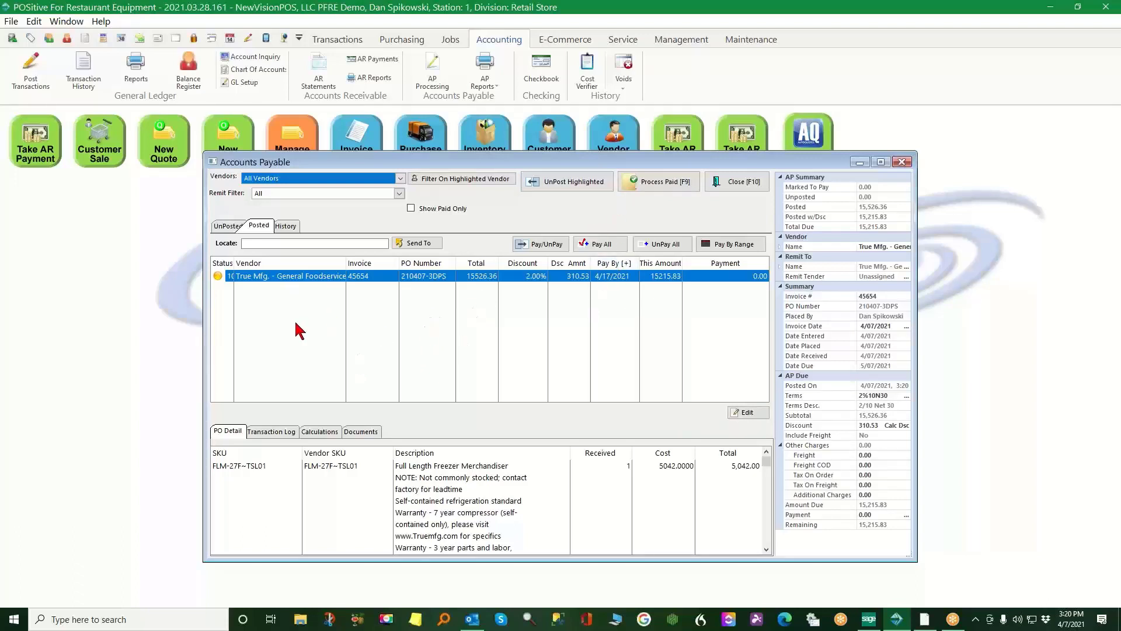
click(552, 246)
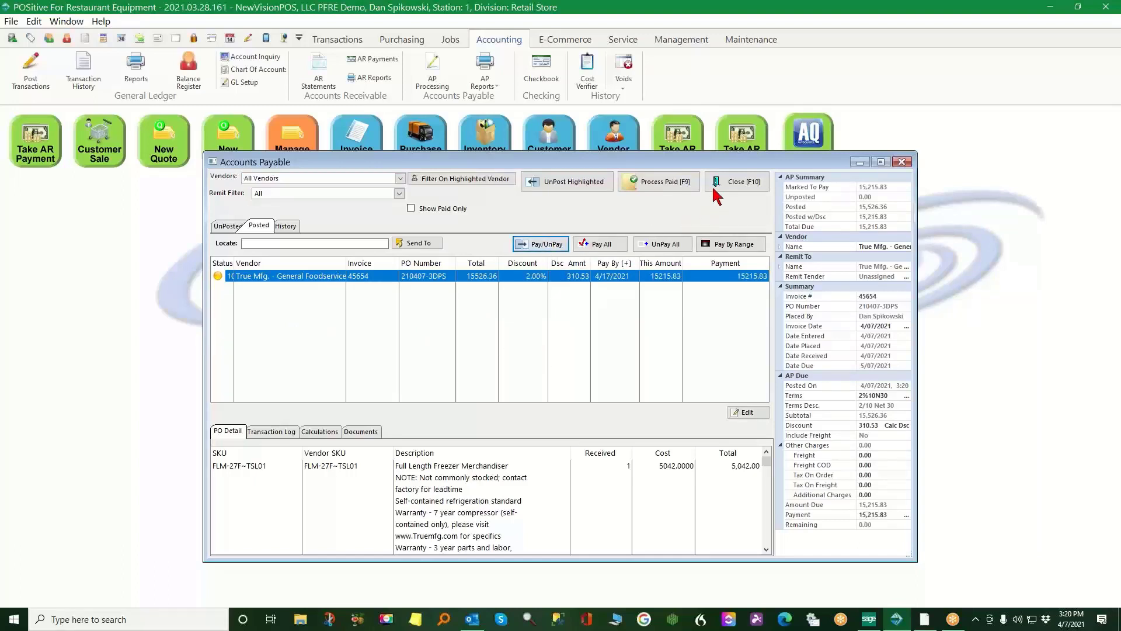
Process the marked payment with the Unassigned remit tender from the Operations checking account, skip the statement printout and close Accounts Payable
click(660, 180)
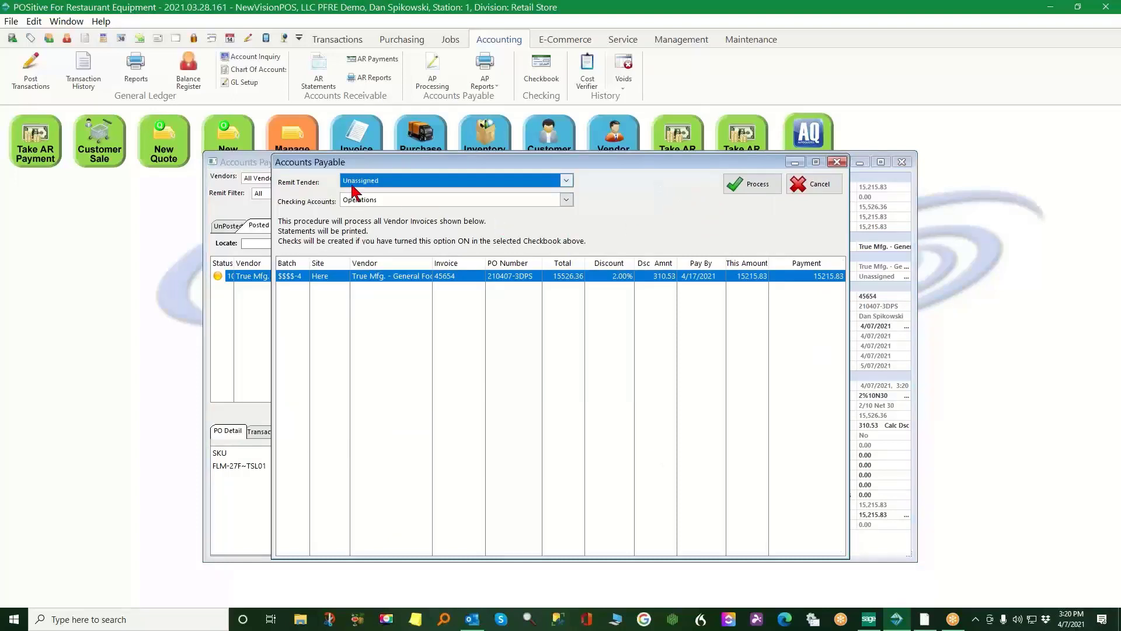
click(566, 181)
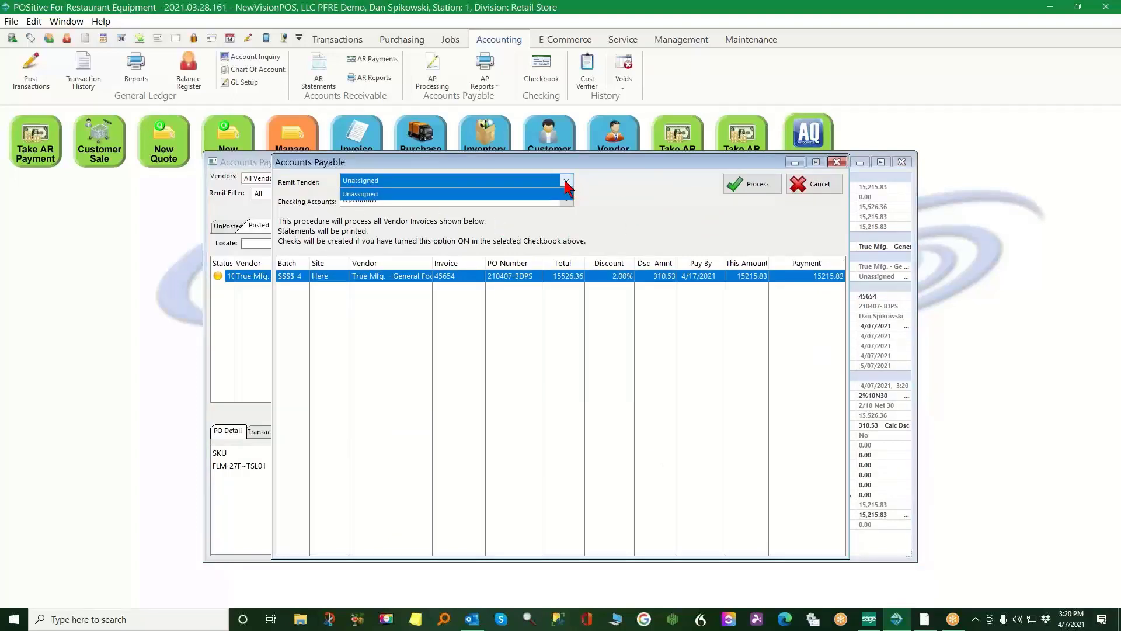
click(566, 182)
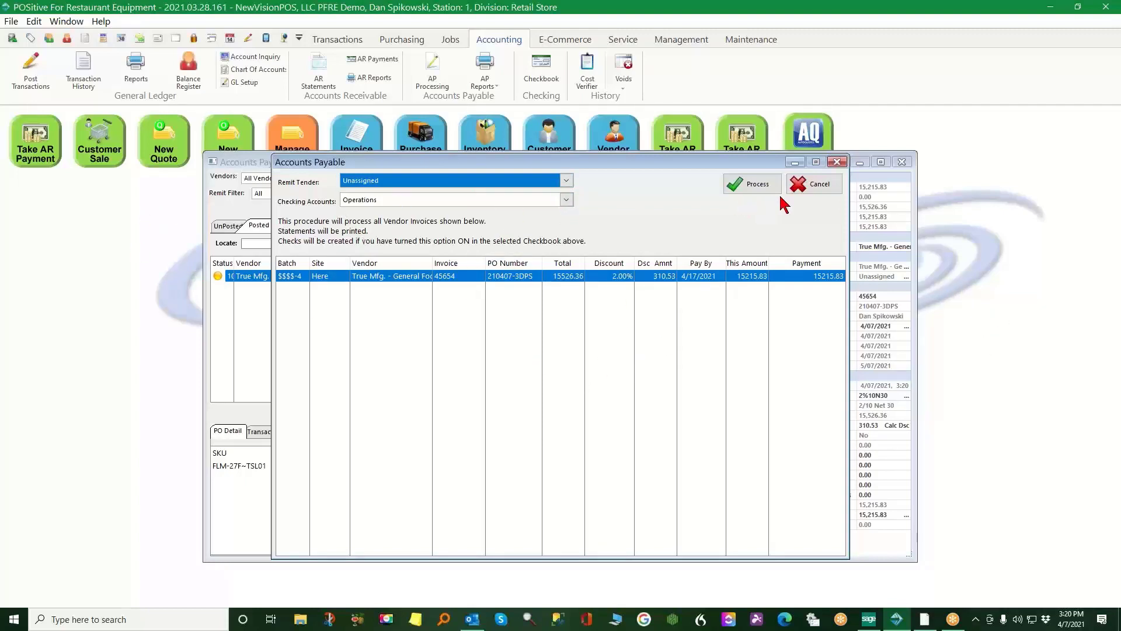
click(755, 185)
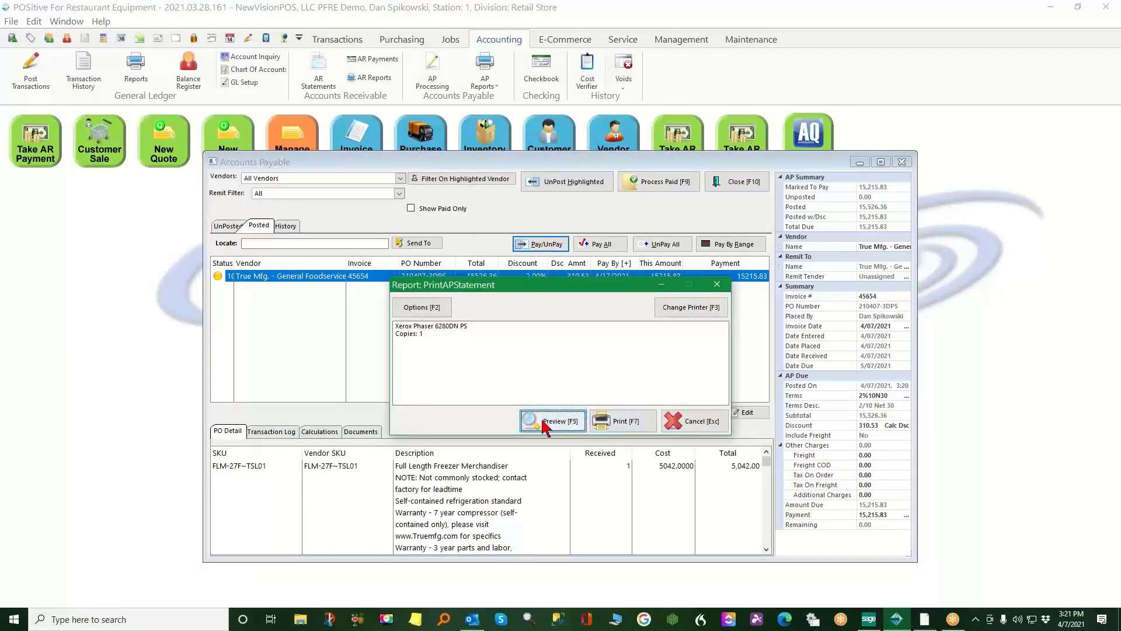
click(700, 426)
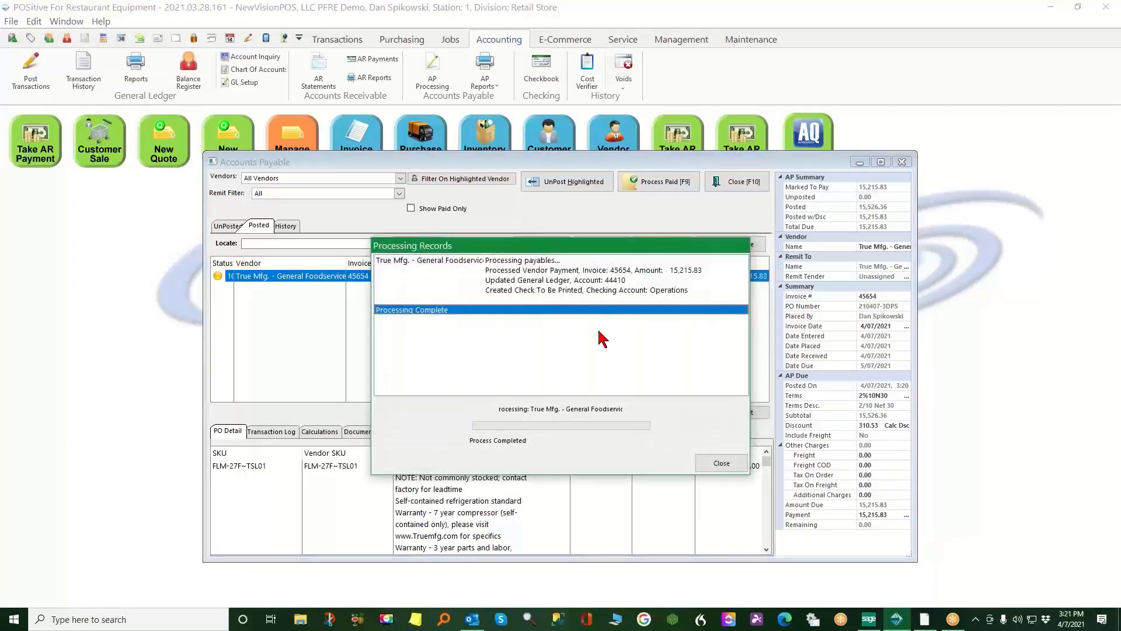
click(724, 464)
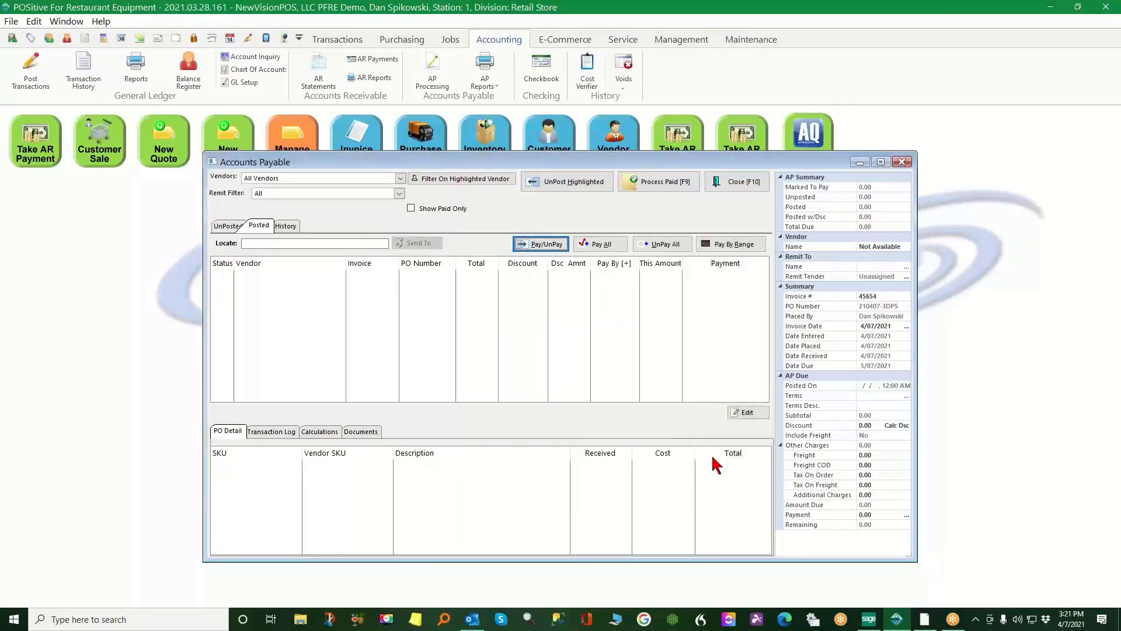
click(738, 182)
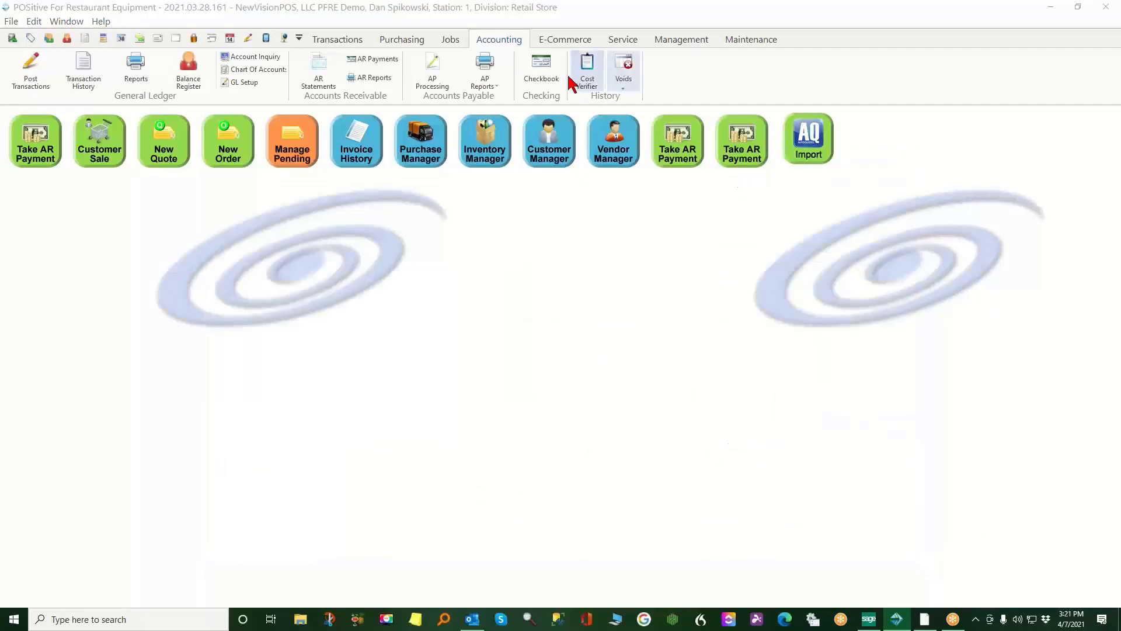
Open the Operations checkbook and review the latest True Mfg. check's documents, linked purchase order and audit trail
click(541, 69)
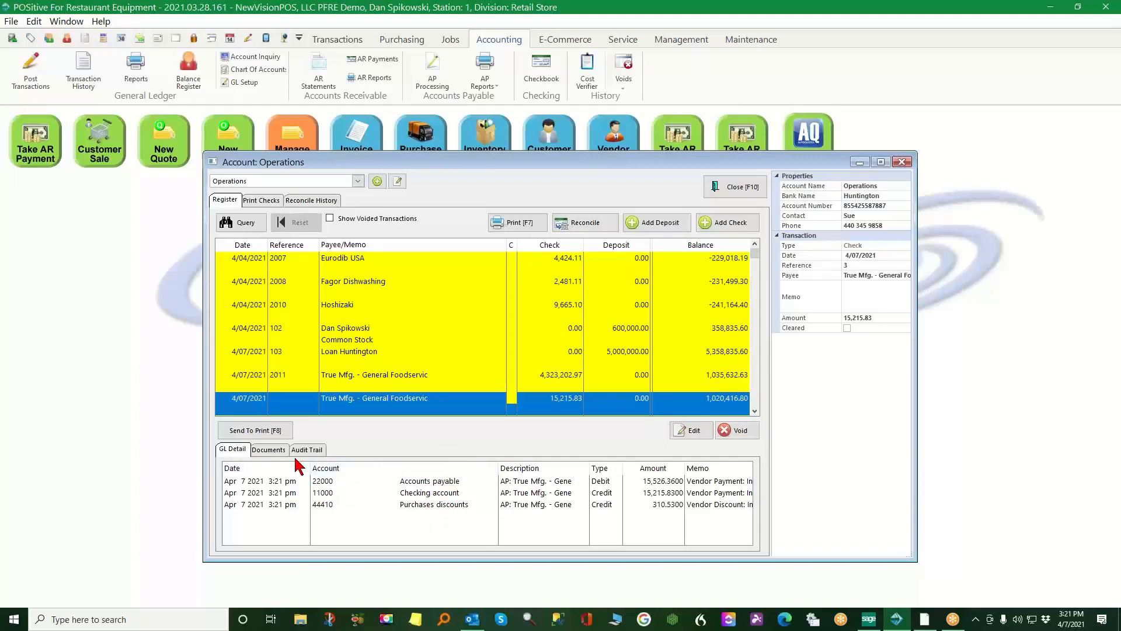
click(269, 450)
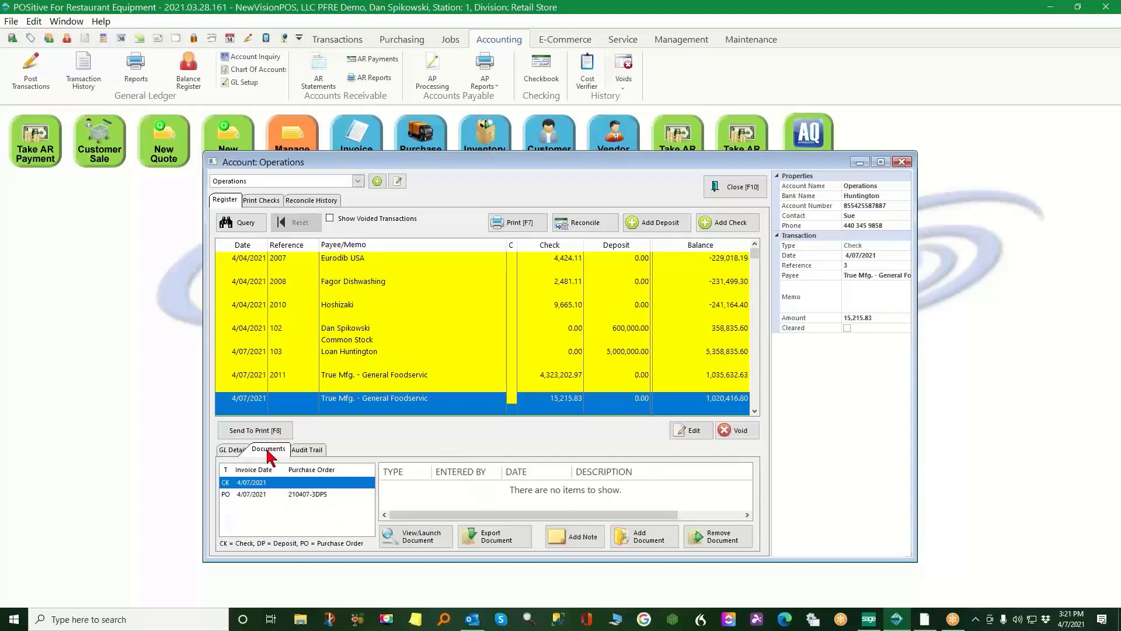
click(299, 496)
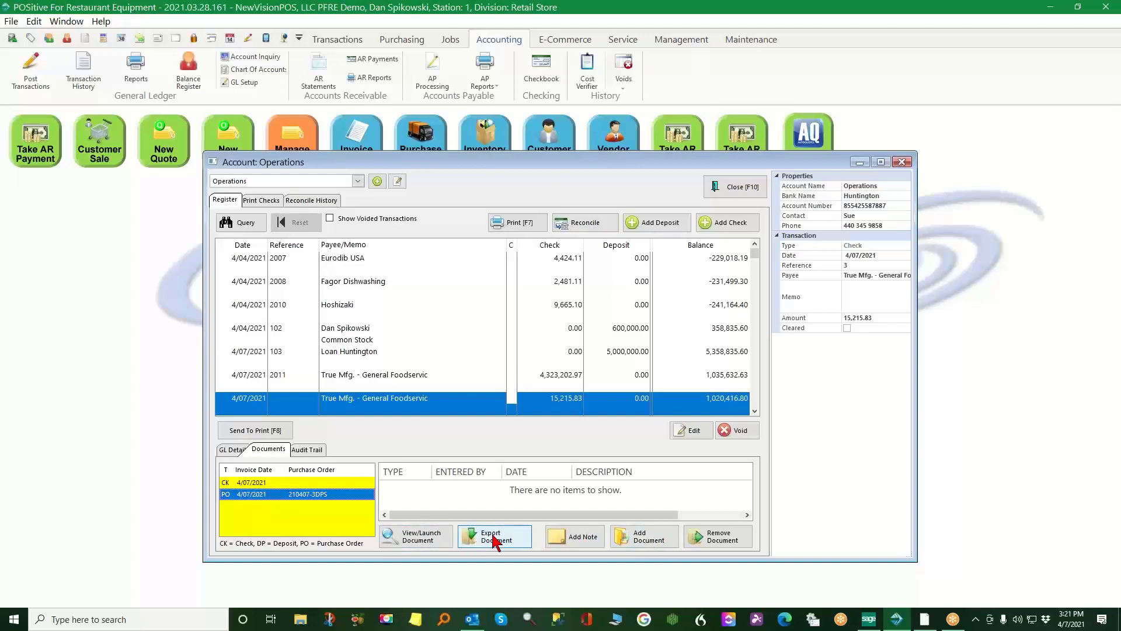
click(306, 451)
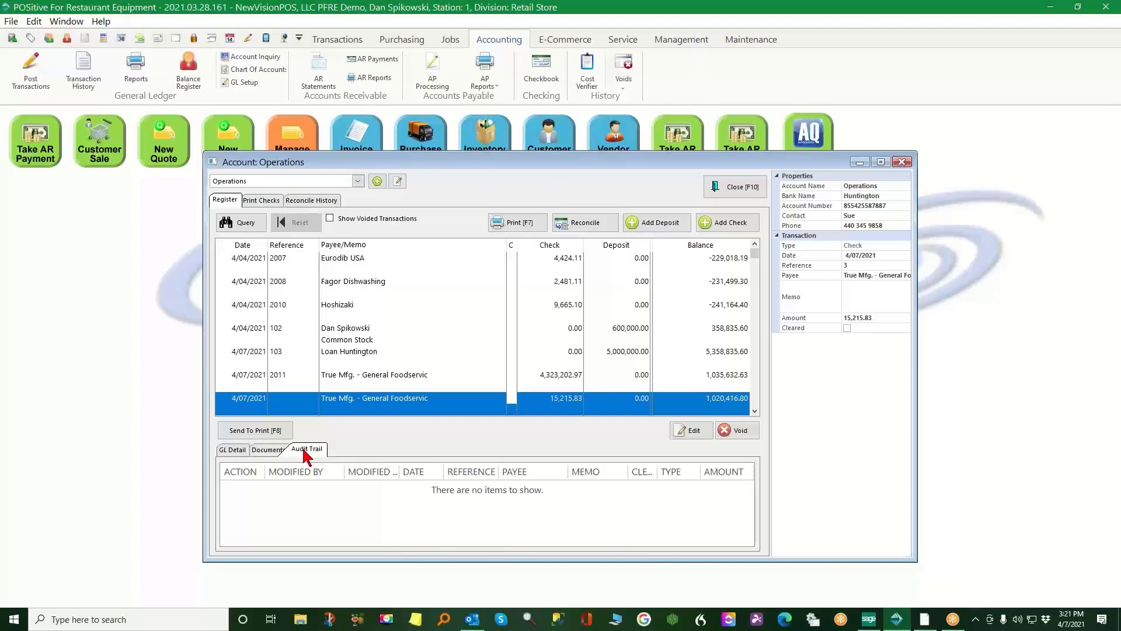
click(266, 451)
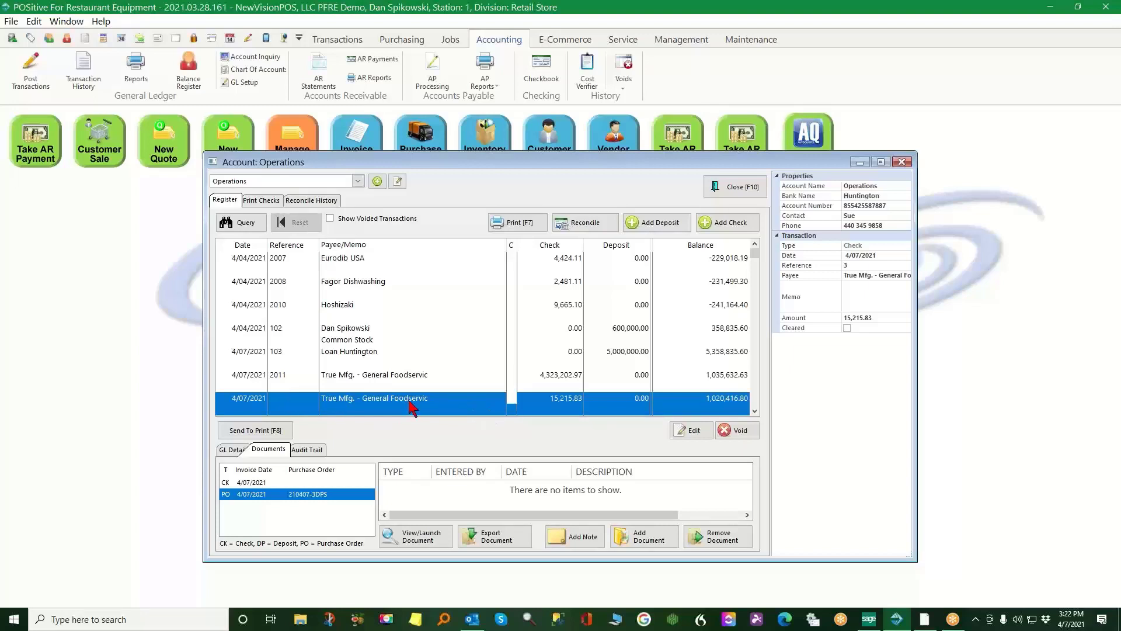
Print the queued True Mfg. check from the Operations account with first check number 2012 and one check per page
click(259, 203)
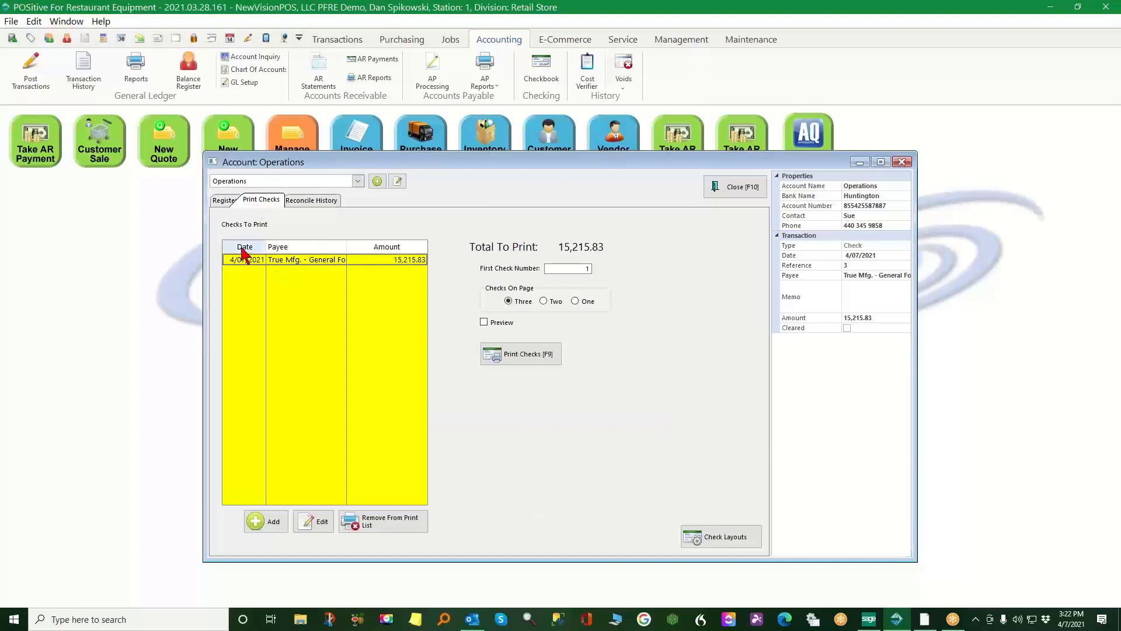
click(227, 202)
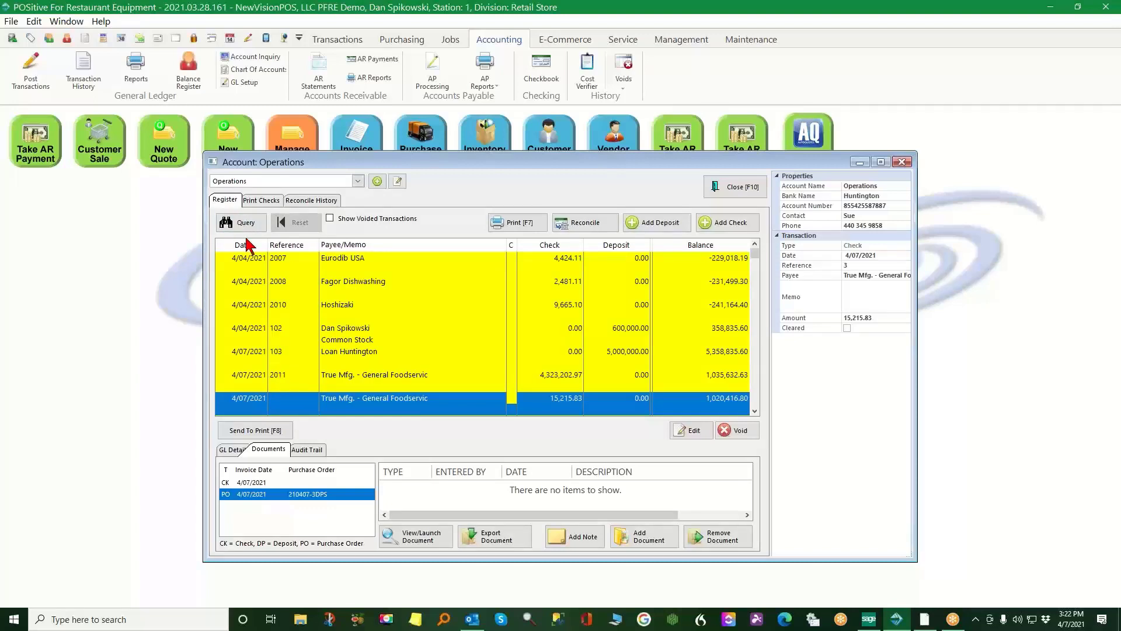
click(261, 200)
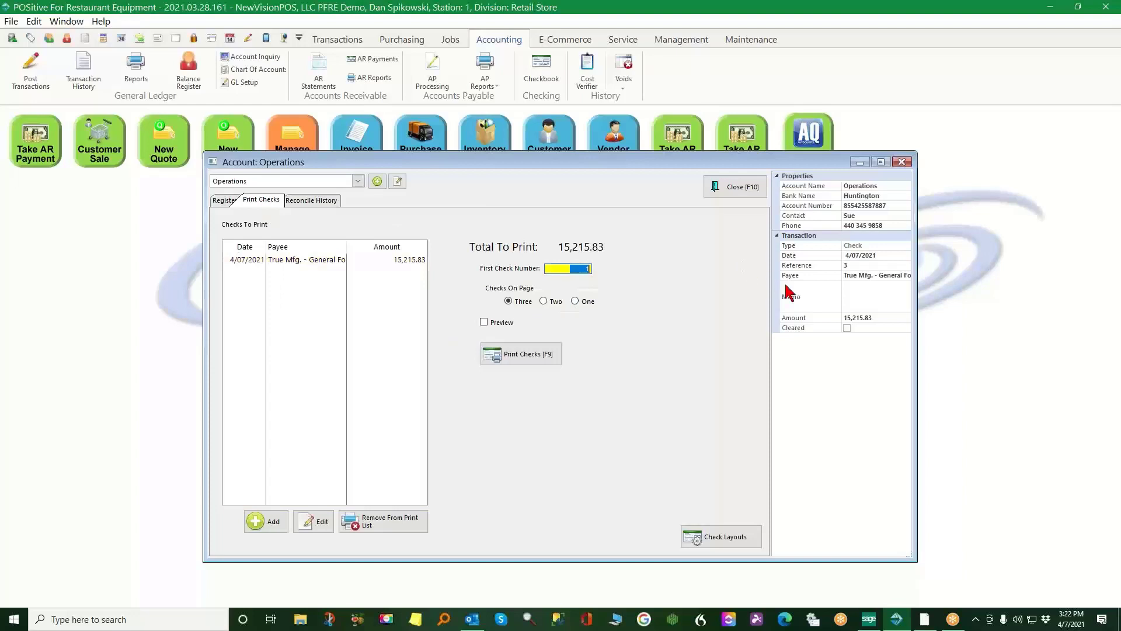
text(2012)
click(574, 301)
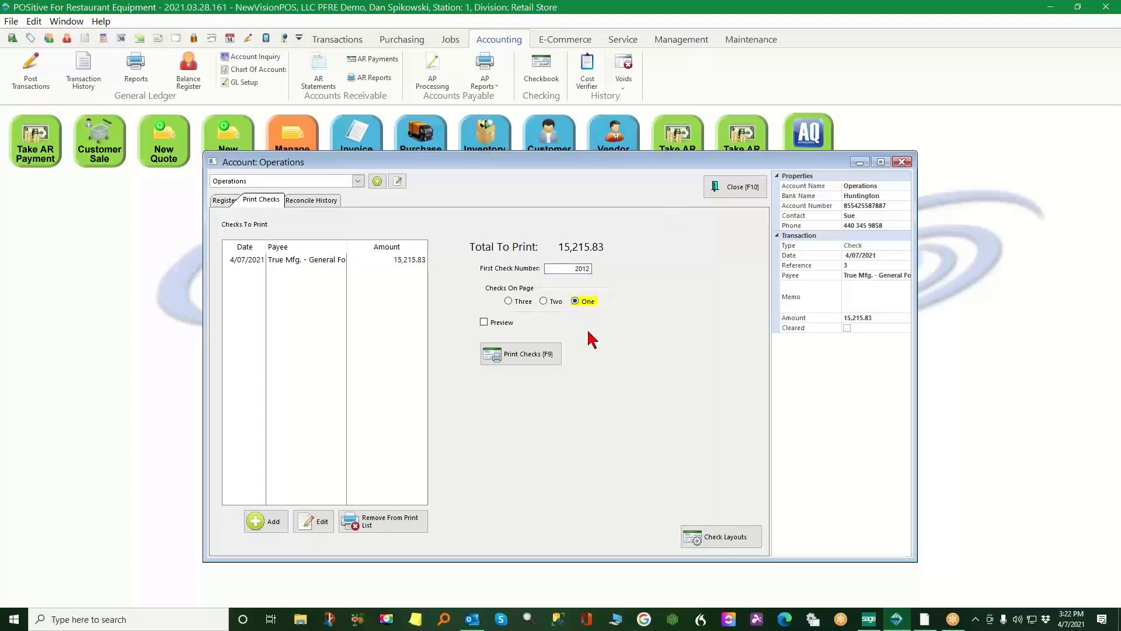
click(536, 359)
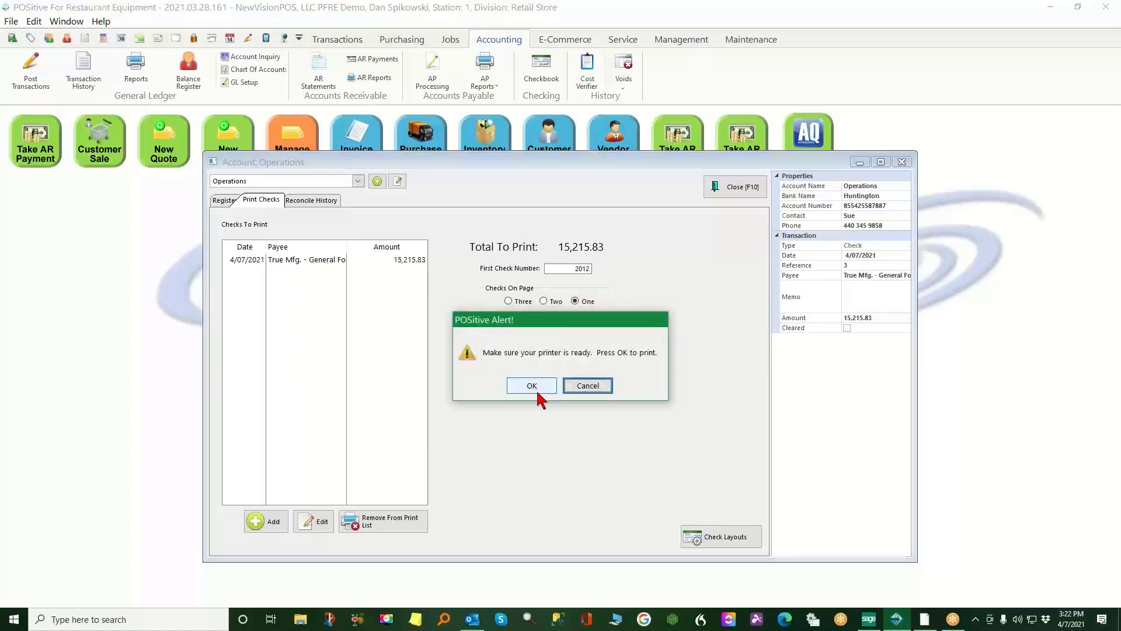
click(531, 387)
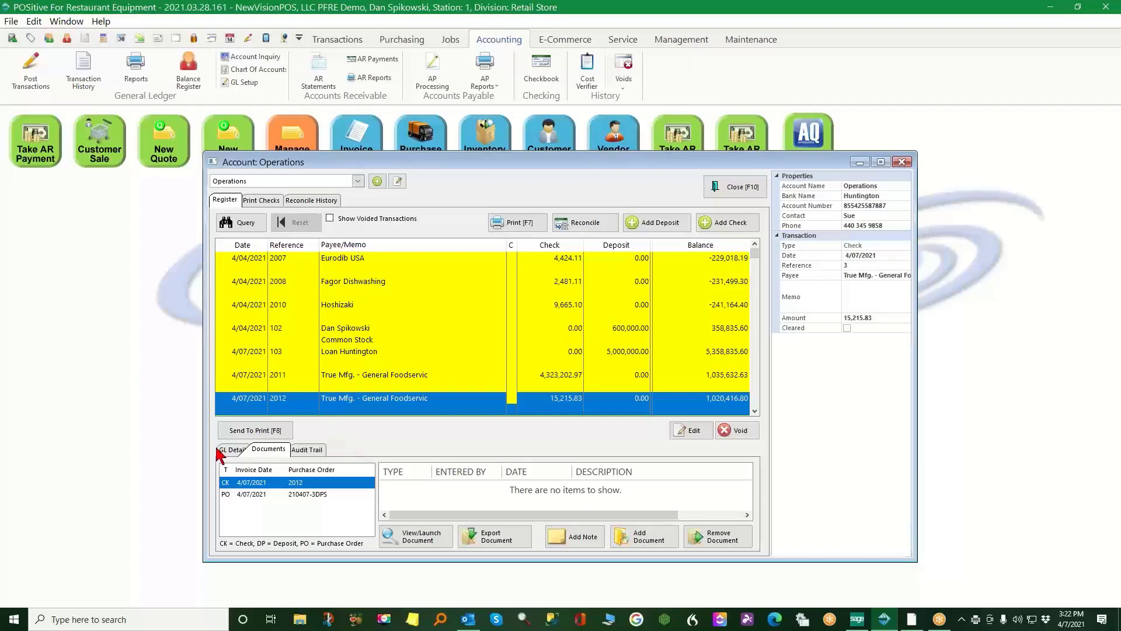
Send the True Mfg. check to print again, remove it from the print list and close the checkbook
click(266, 431)
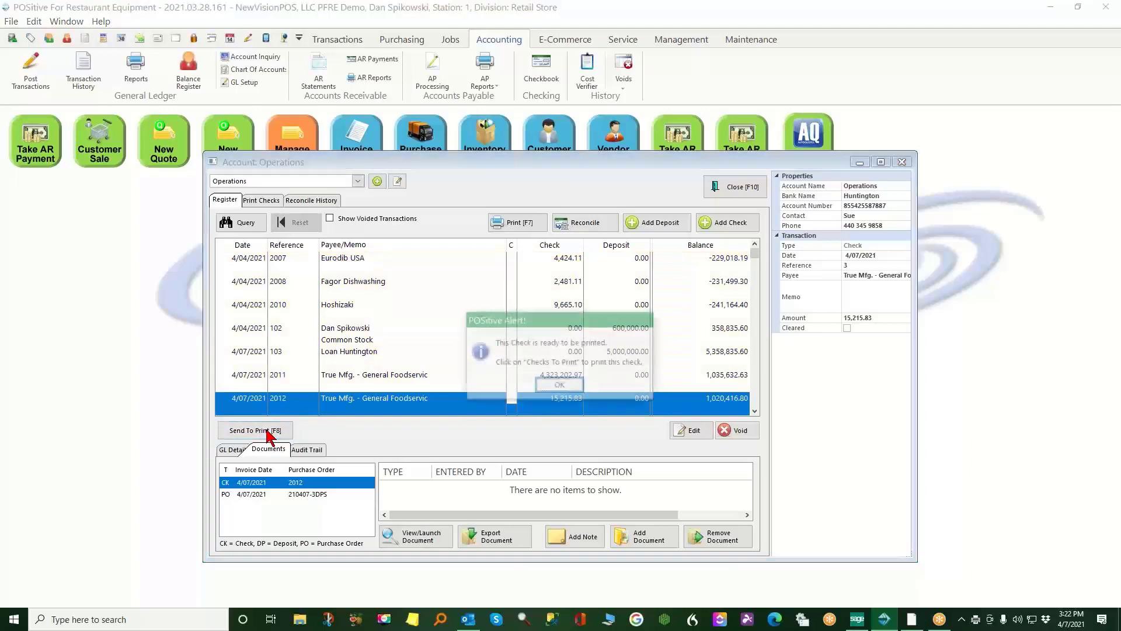
click(559, 386)
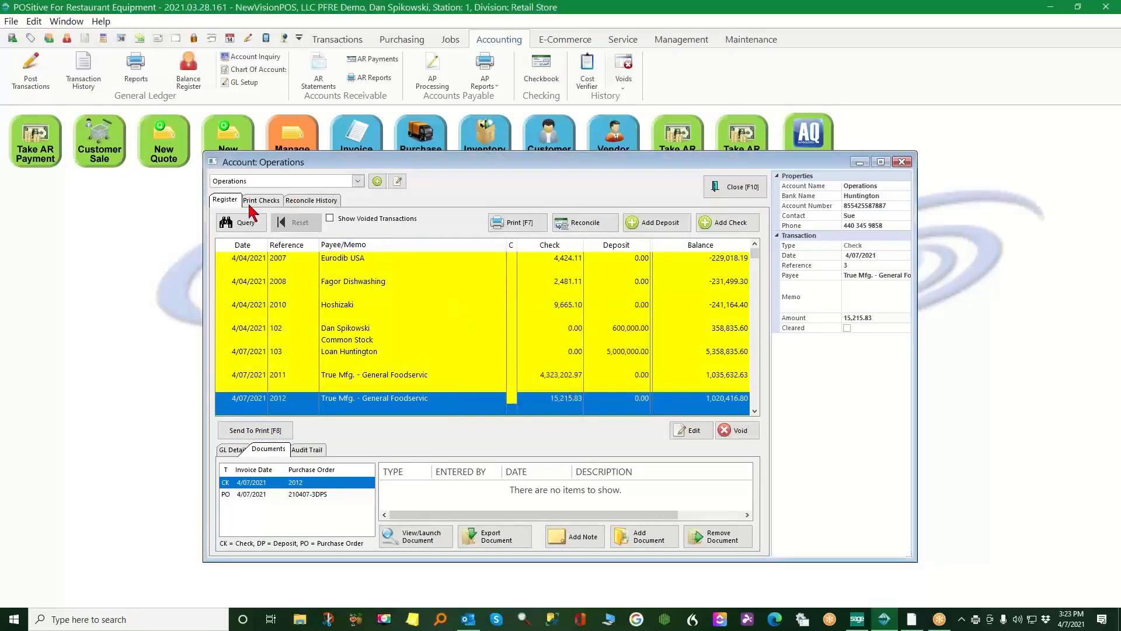
click(257, 202)
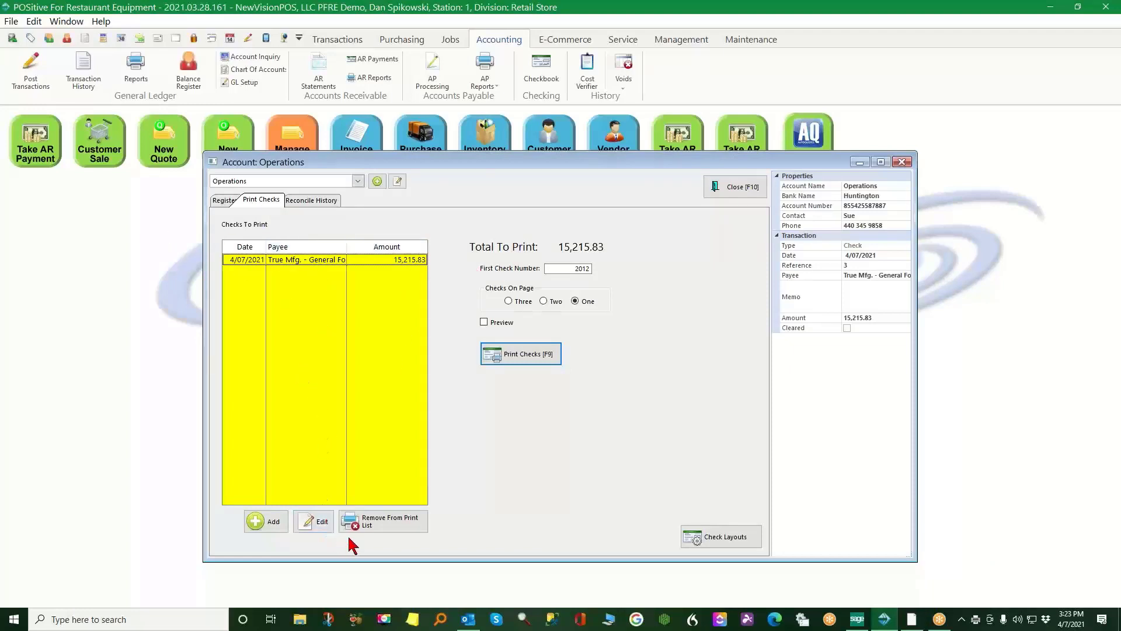
click(387, 524)
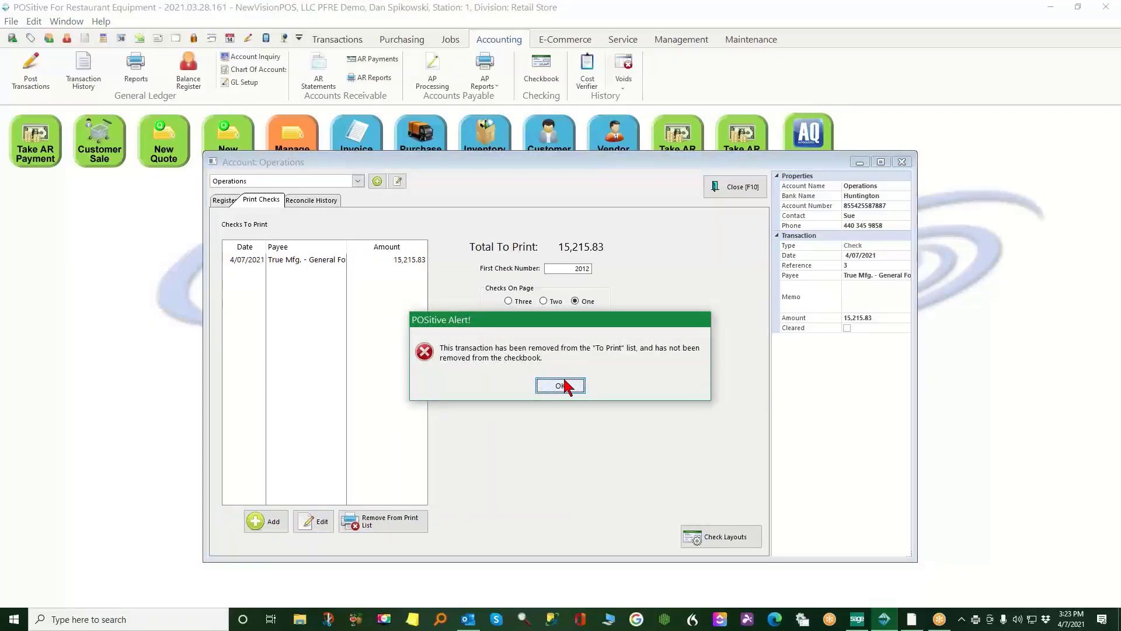
click(563, 385)
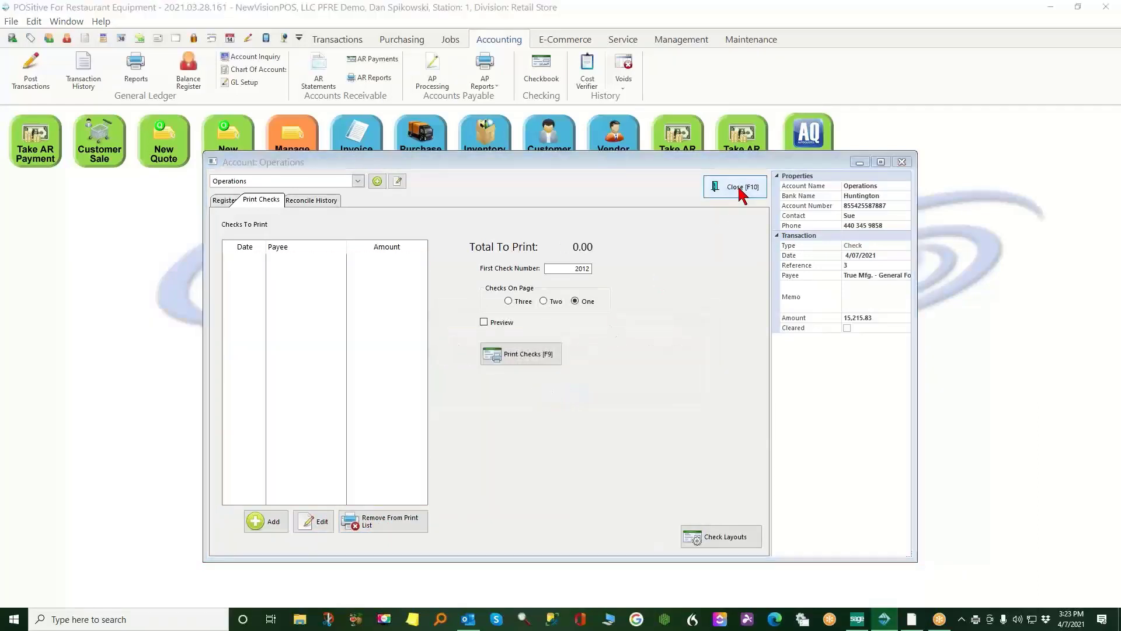
click(737, 185)
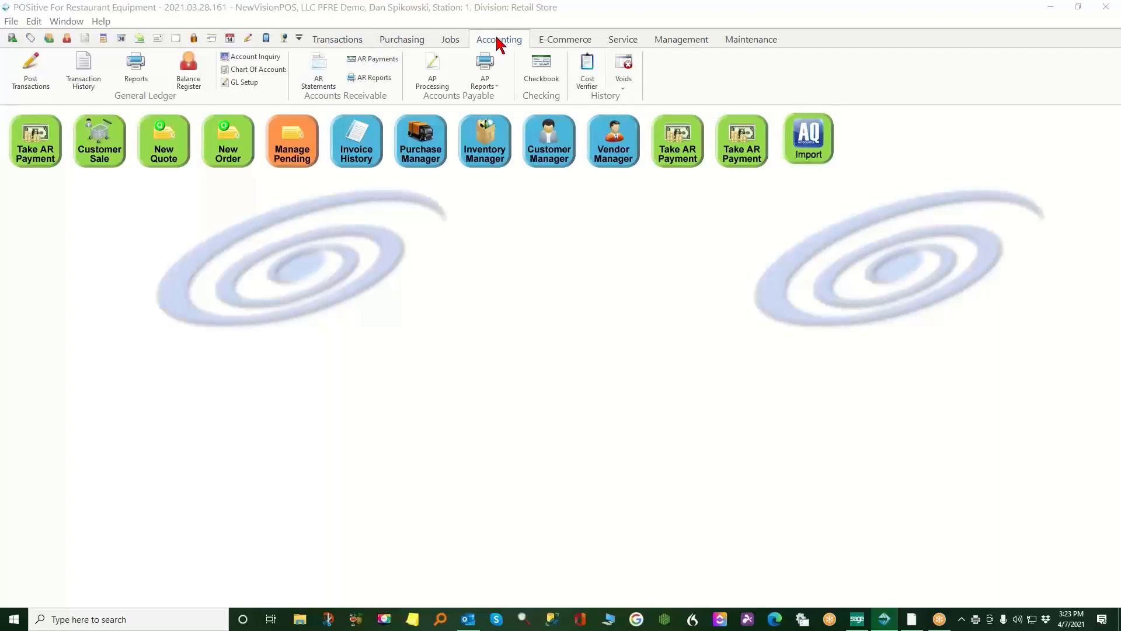
Convert the Positive Restaurant On The Green sales order due 4/10/2021 into an invoice, keeping DPS as the commissioned sales ID
click(341, 39)
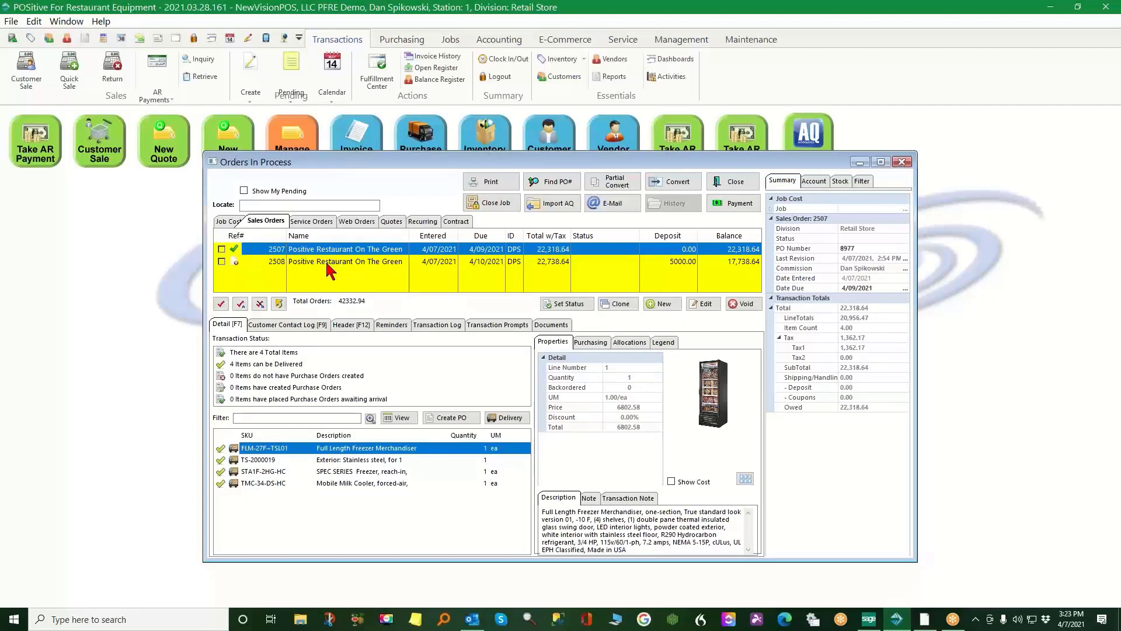
click(325, 261)
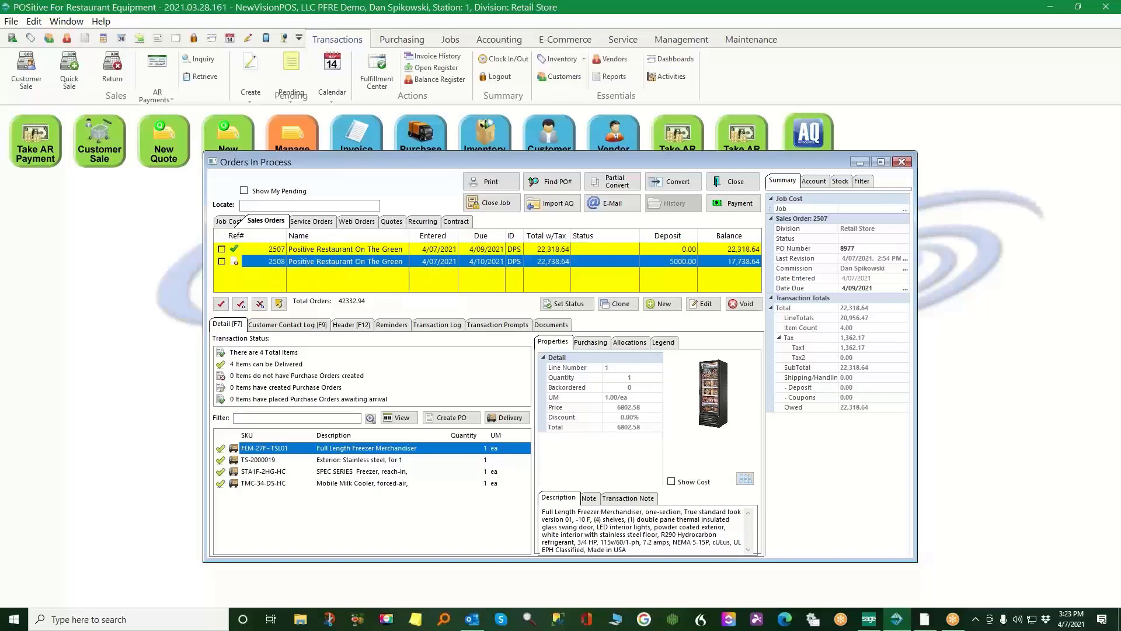
click(676, 184)
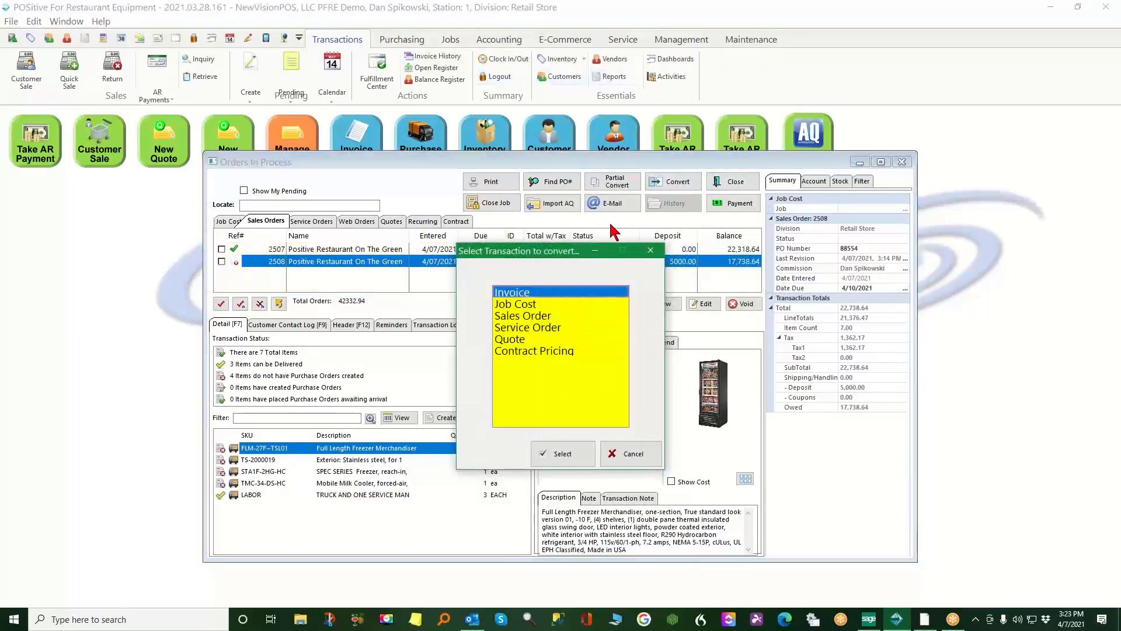
click(543, 451)
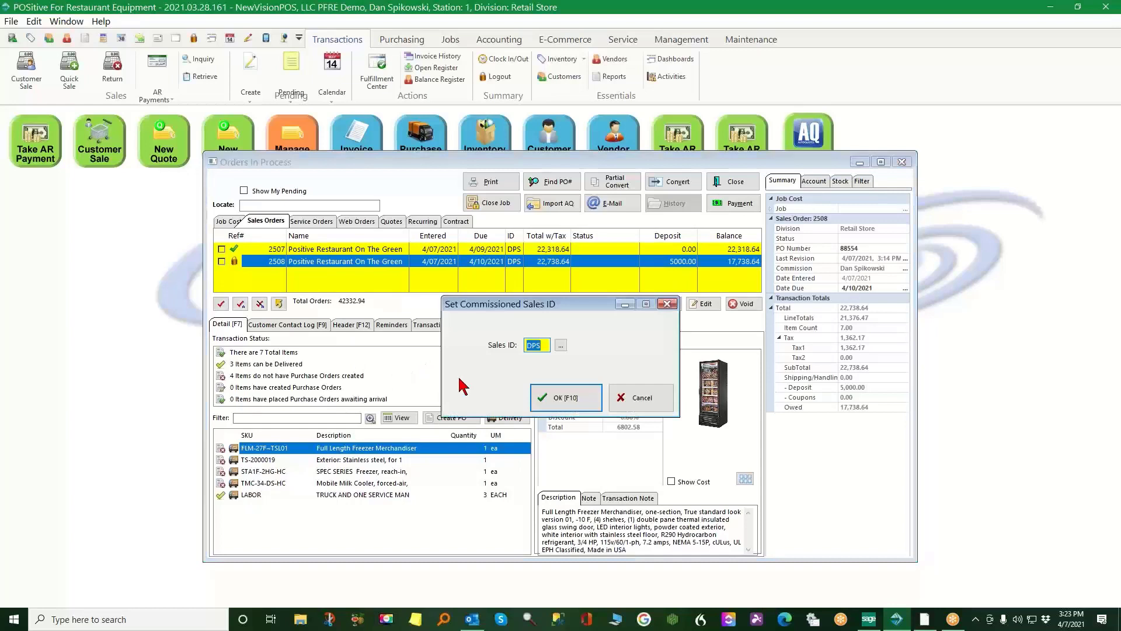
click(569, 399)
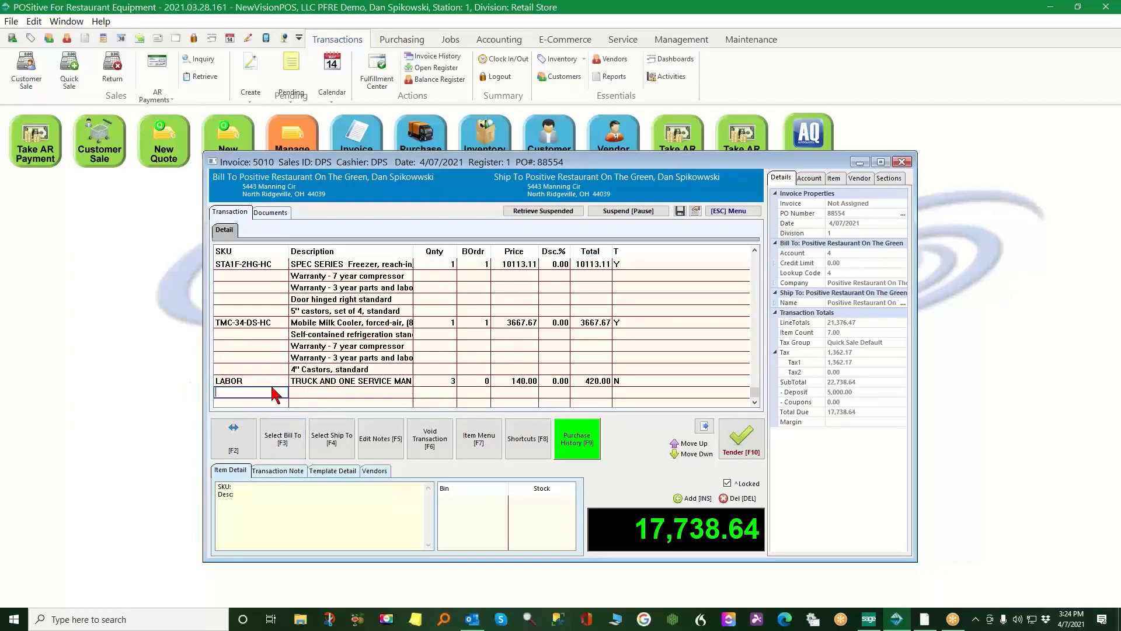
Fill all backorders on the converted invoice and open its tender
click(736, 446)
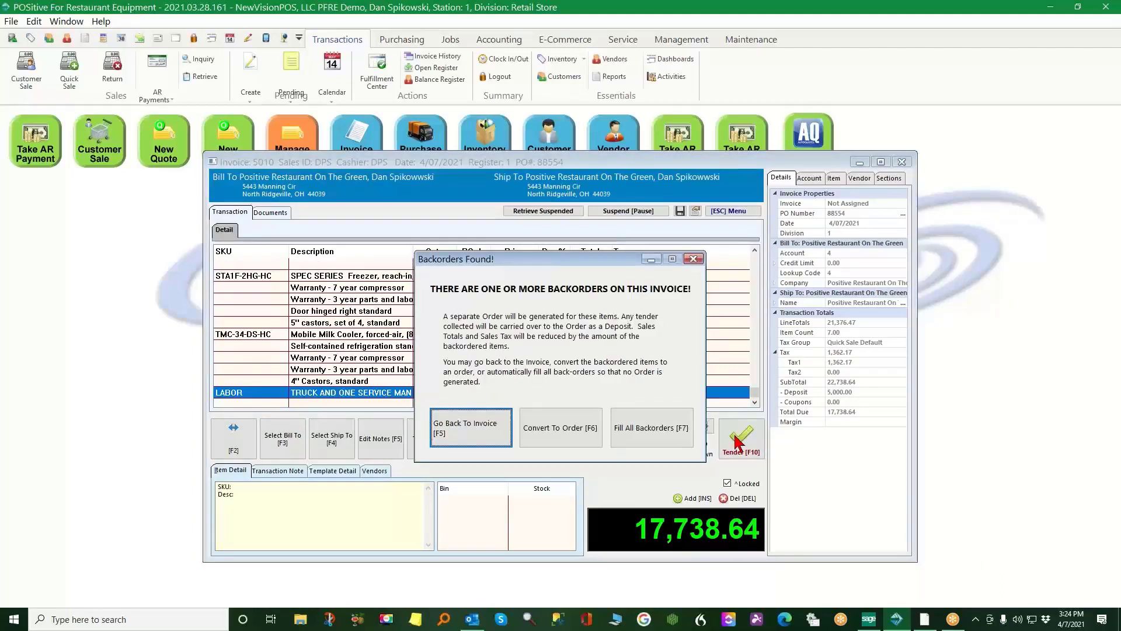
click(630, 435)
click(730, 444)
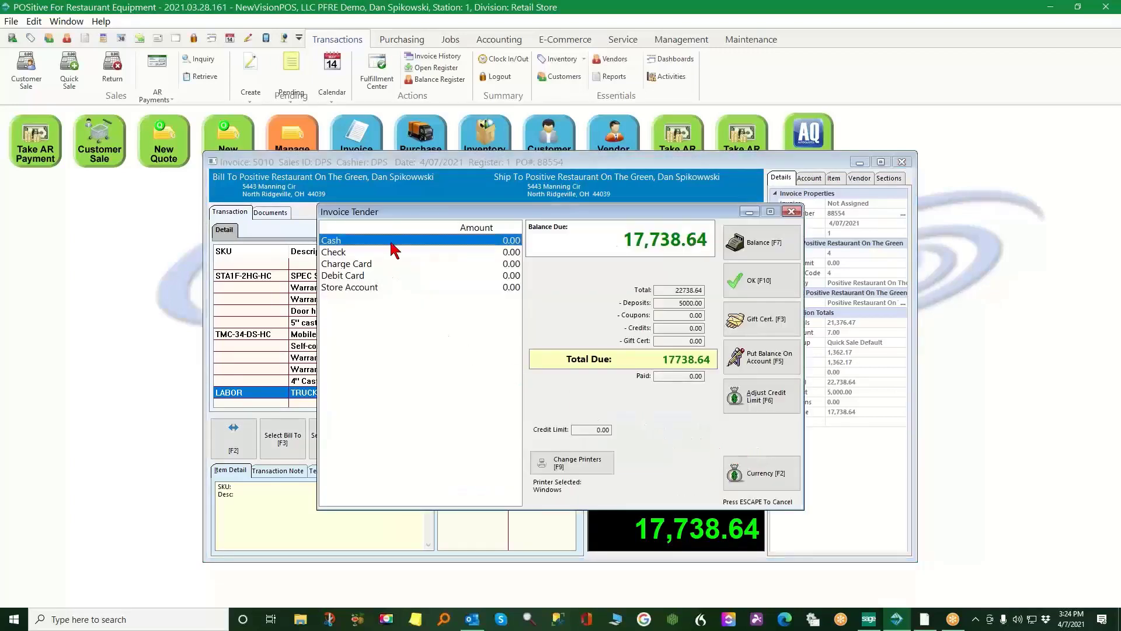
Try to put the full invoice balance of 17,738.64 on the customer's store account
double_click(354, 289)
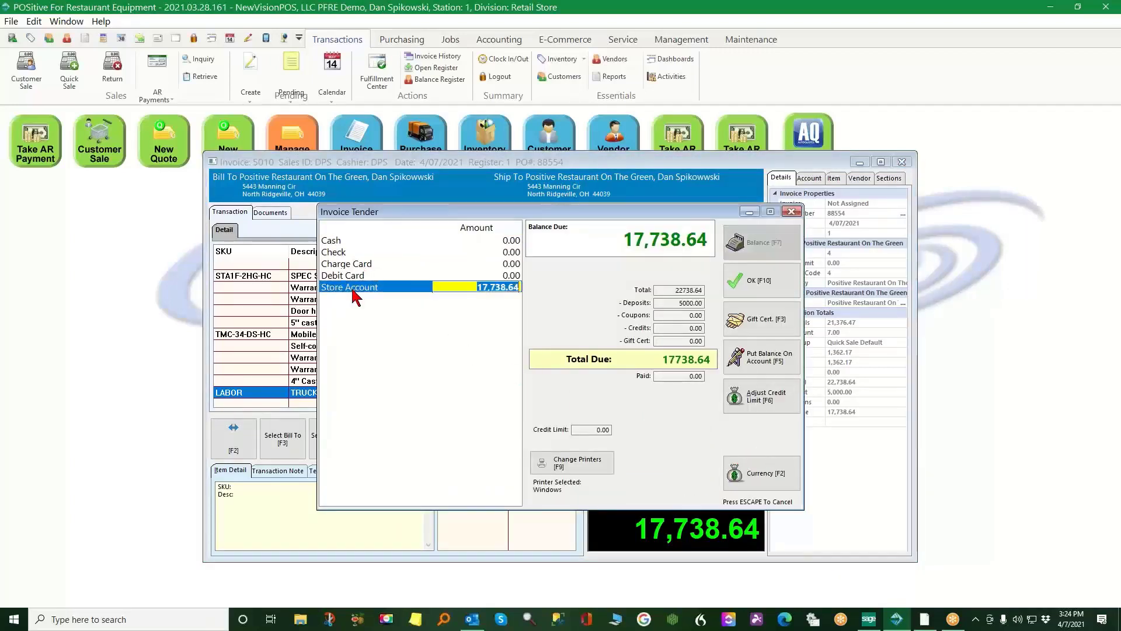
click(770, 282)
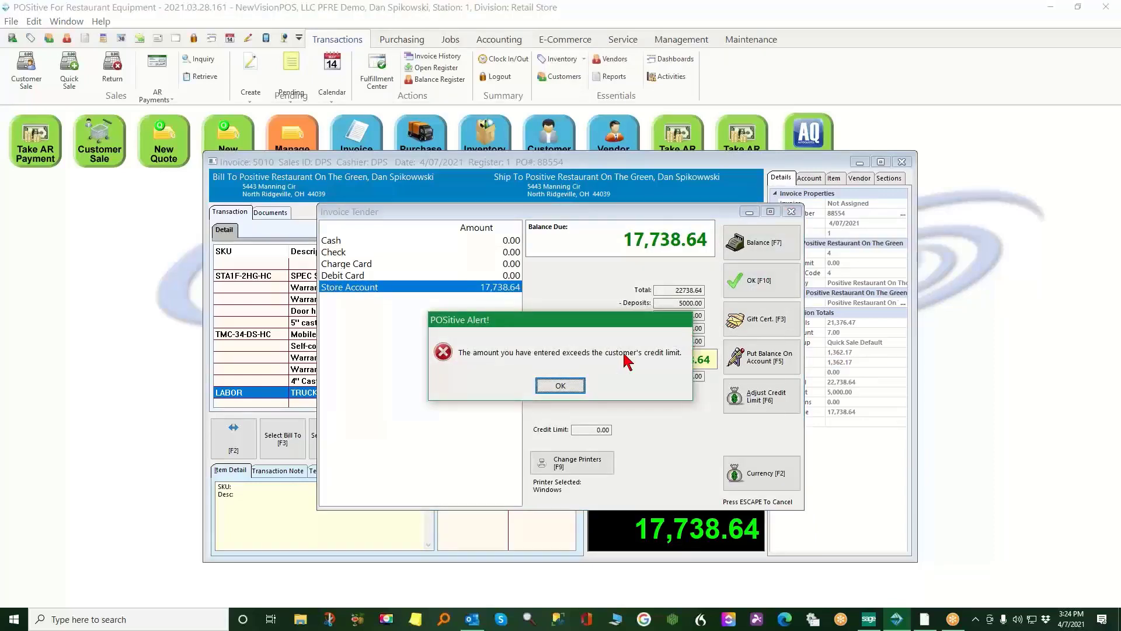
click(561, 386)
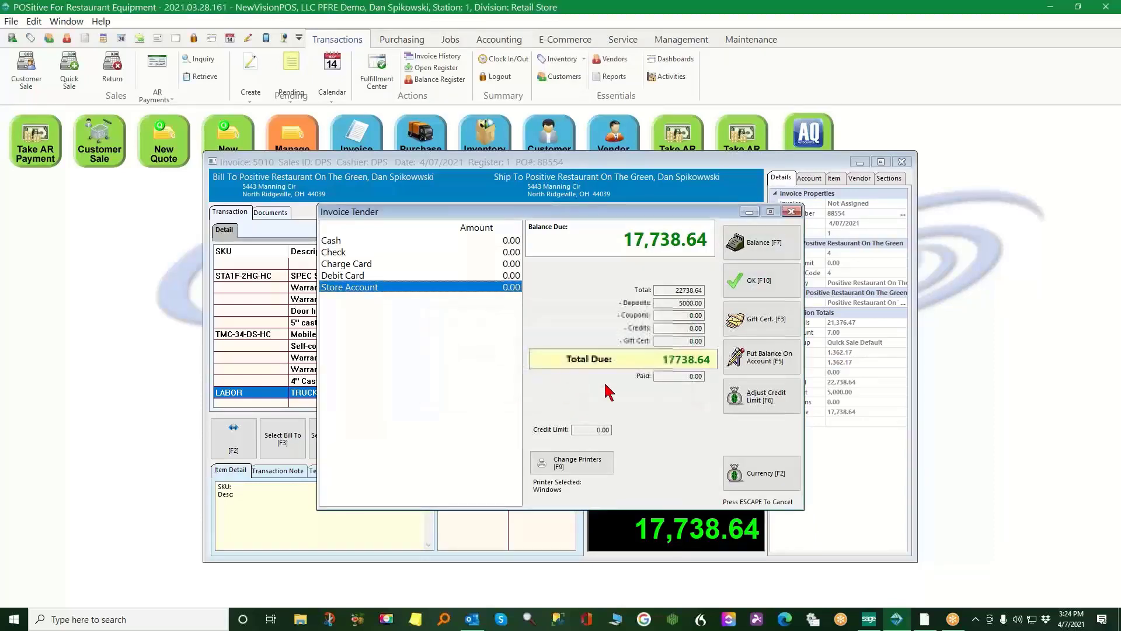
click(759, 365)
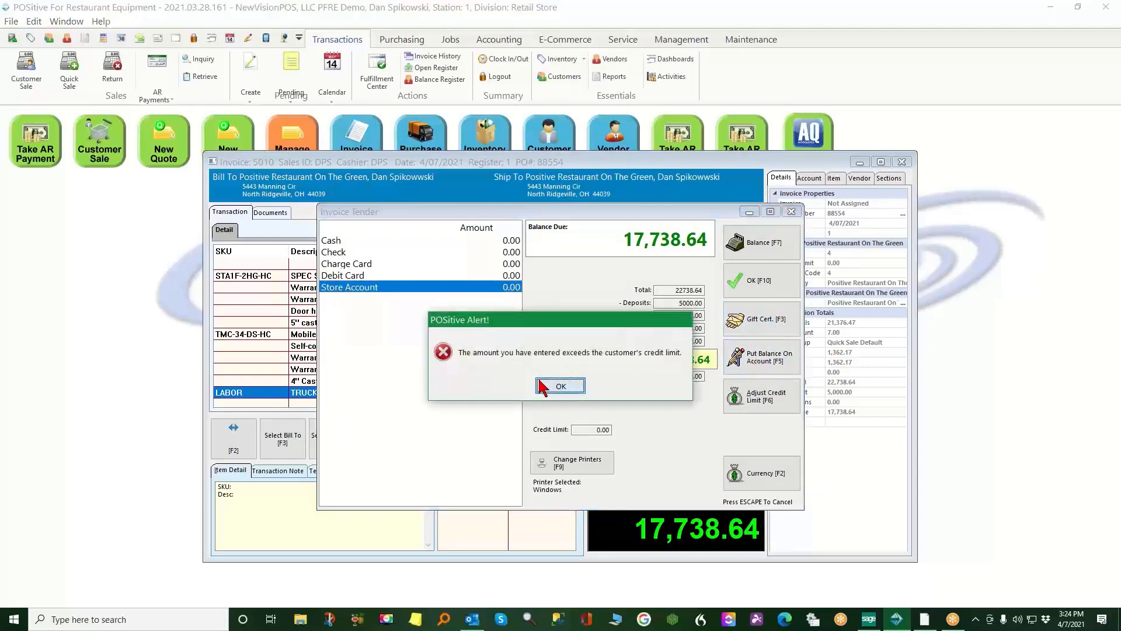
click(561, 386)
Allow this charge to exceed the credit limit without changing it, and tender 17,738.64 to Store Account
click(743, 400)
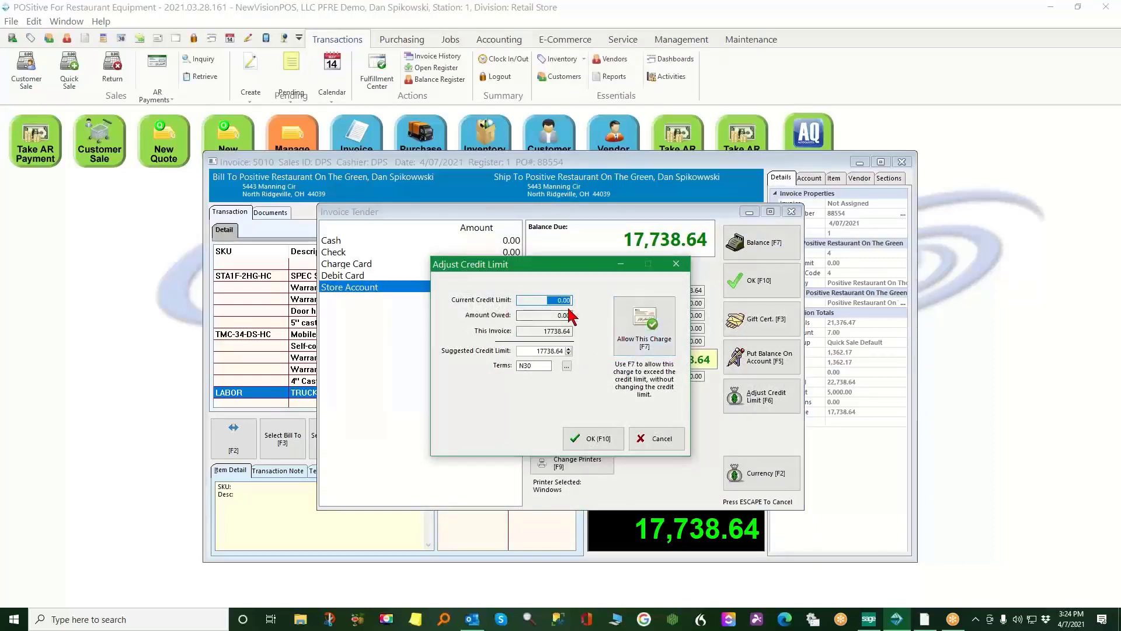
click(642, 321)
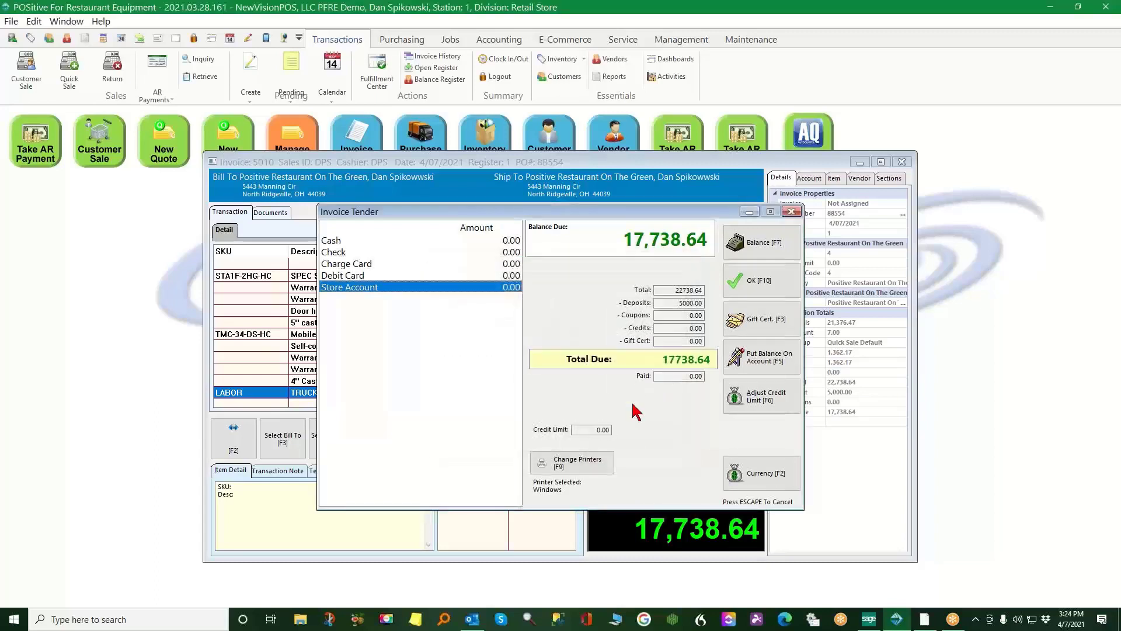
click(395, 288)
click(756, 275)
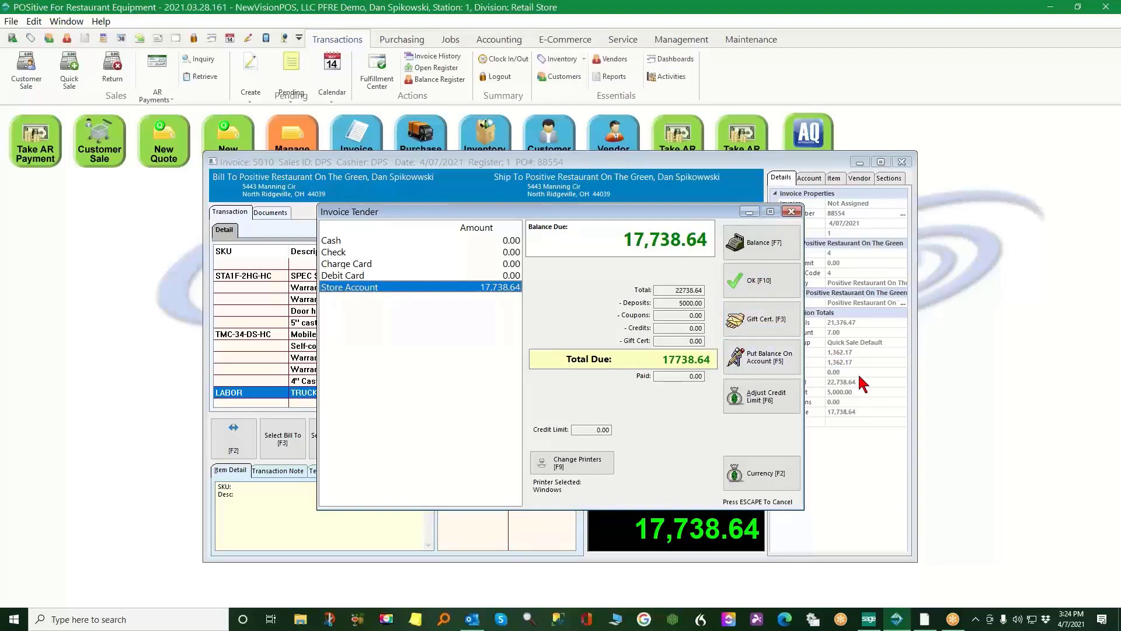
click(771, 282)
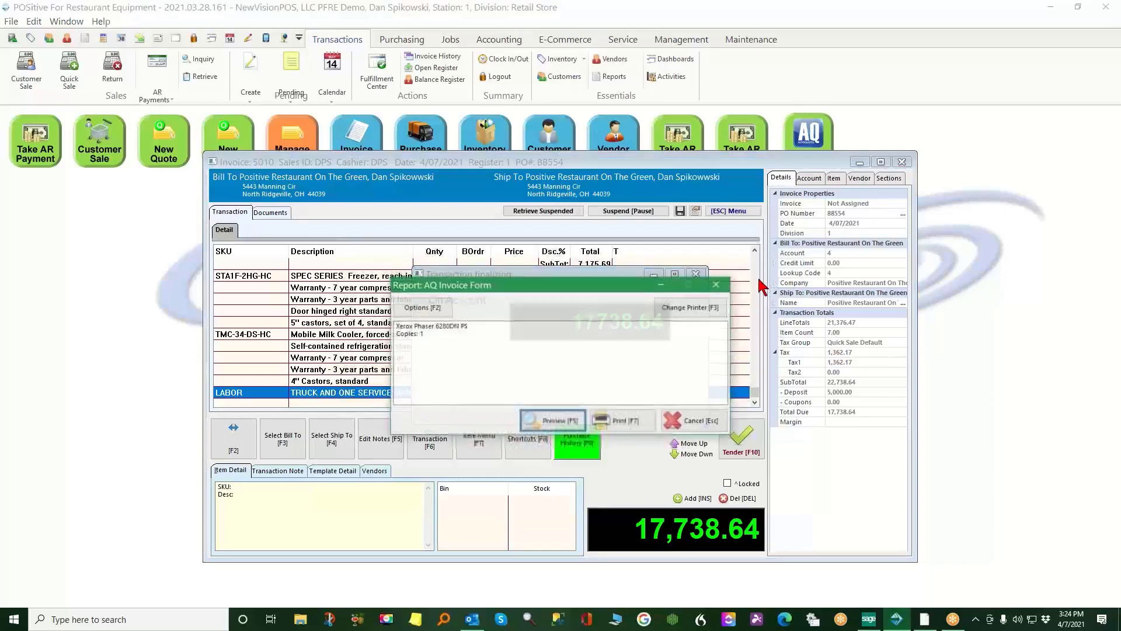
Preview the AQ Invoice Form and review the invoice's header, item descriptions, images and prices across both pages
click(556, 431)
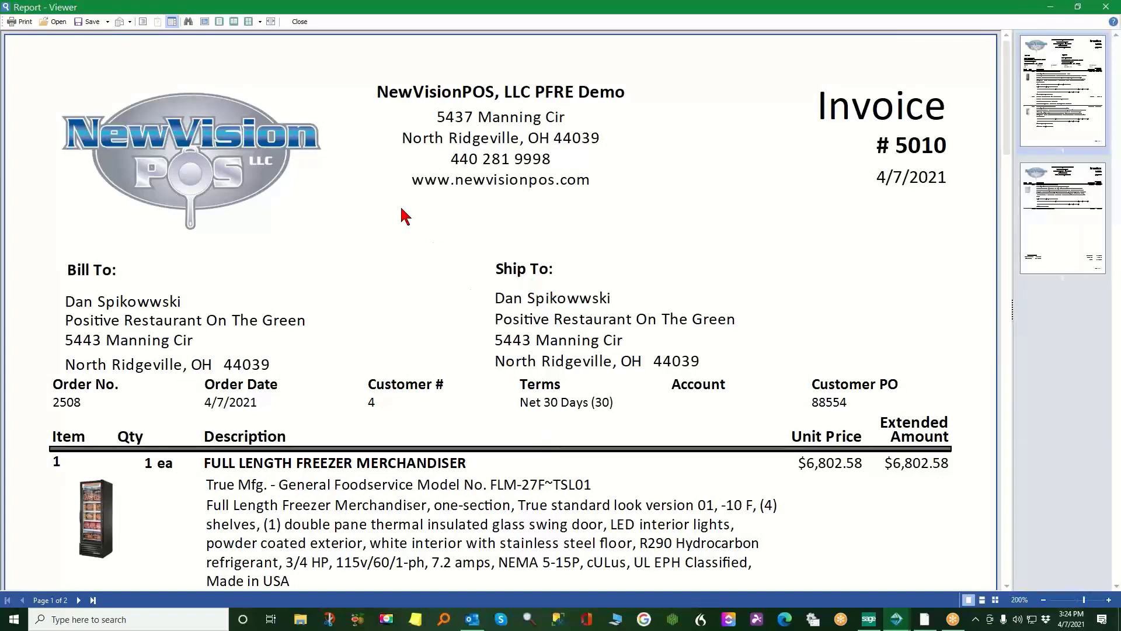
scroll(404, 217, down, 1)
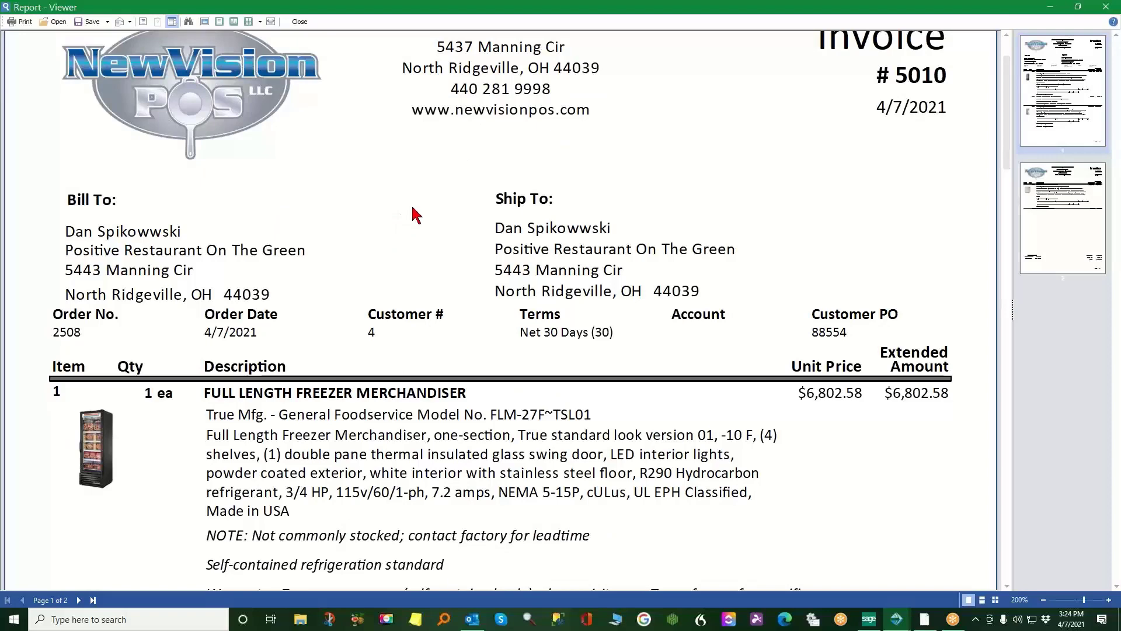
scroll(421, 215, down, 1)
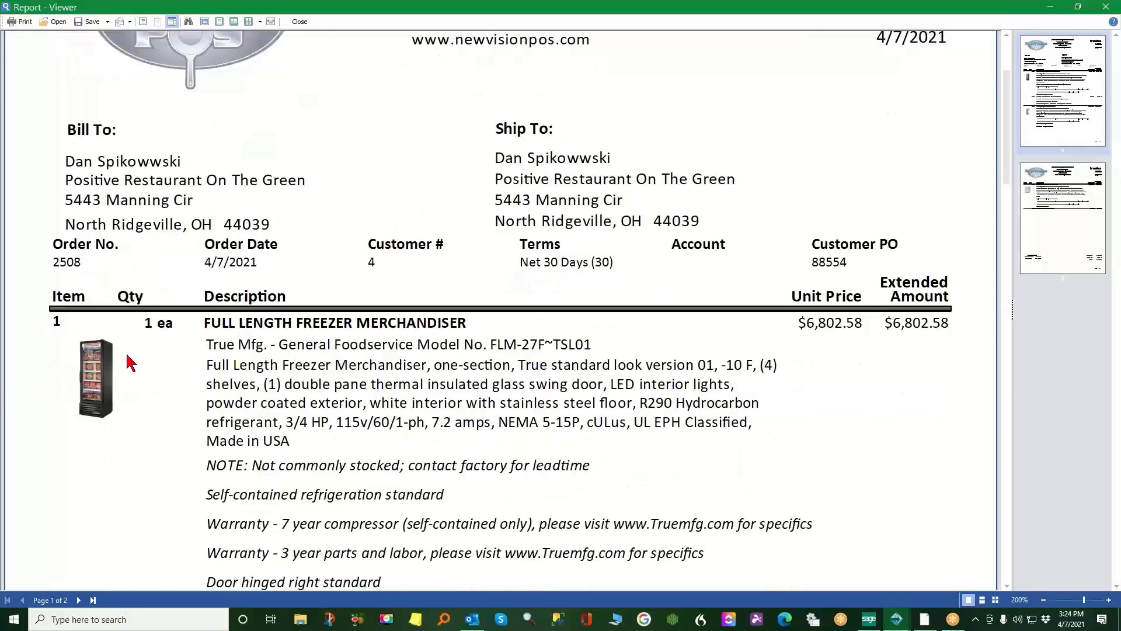
scroll(334, 385, down, 1)
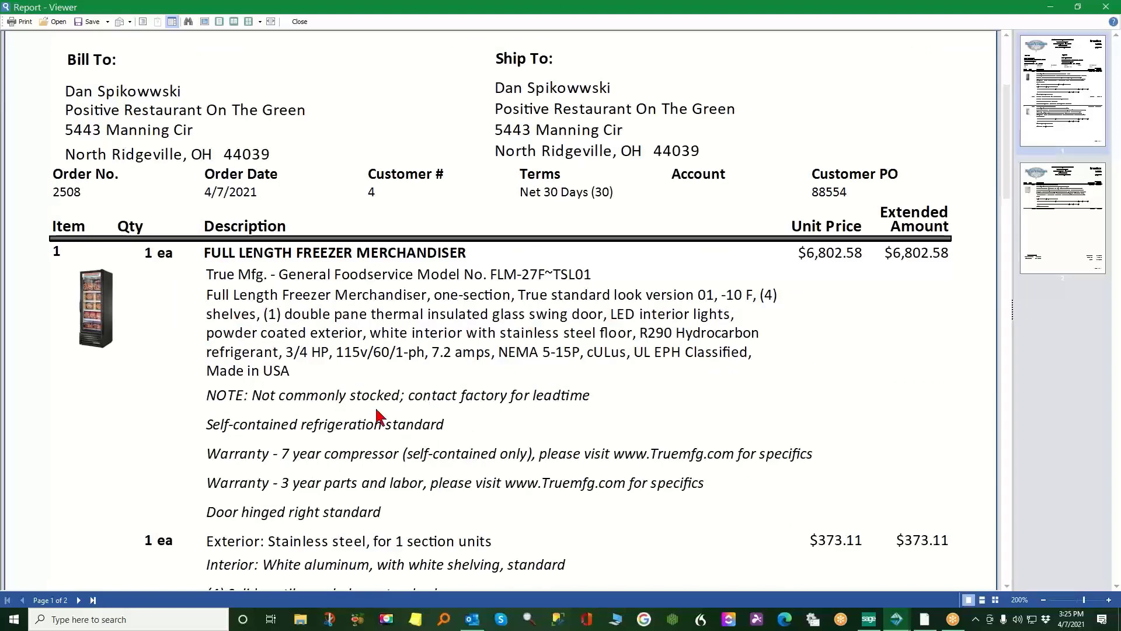
scroll(377, 416, down, 1)
scroll(354, 403, down, 2)
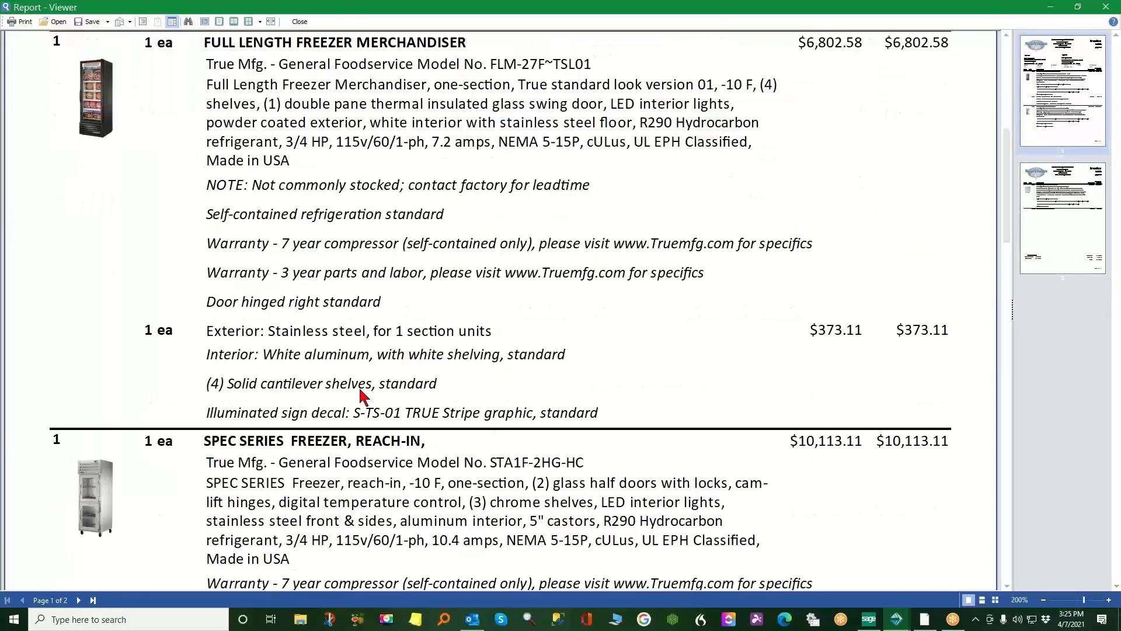
scroll(374, 386, down, 2)
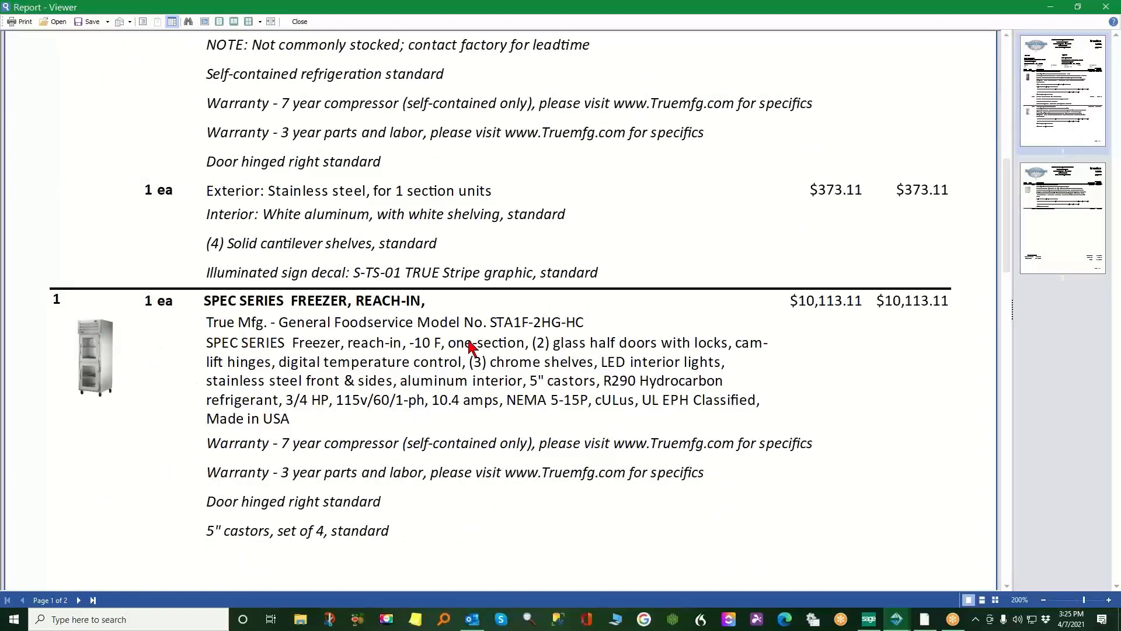
scroll(475, 351, down, 2)
scroll(472, 356, down, 9)
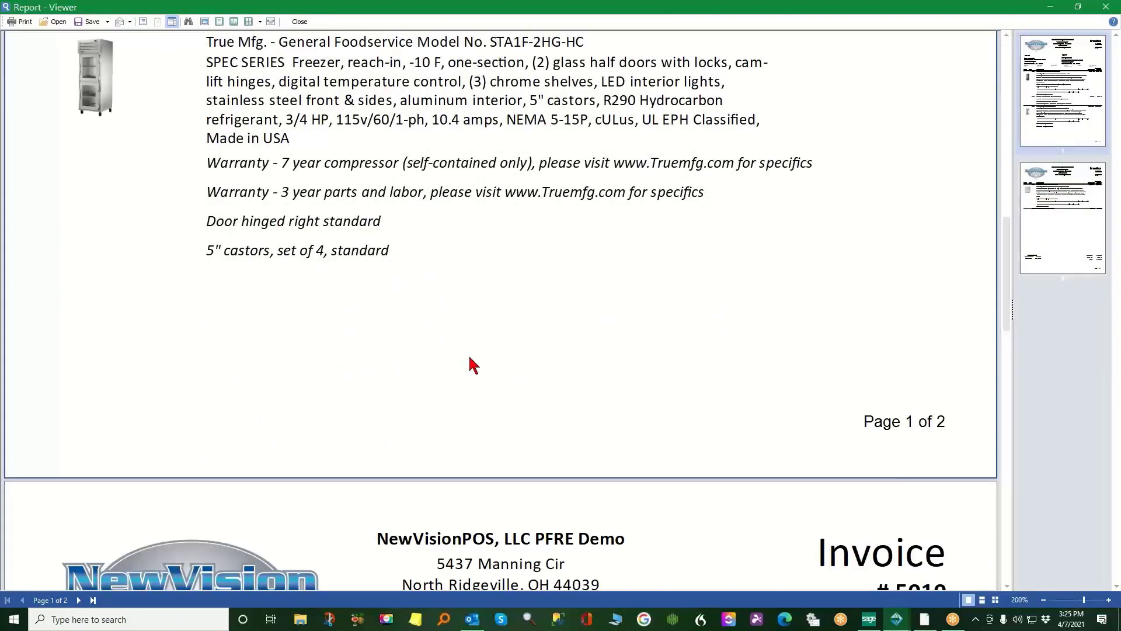
scroll(461, 402, down, 2)
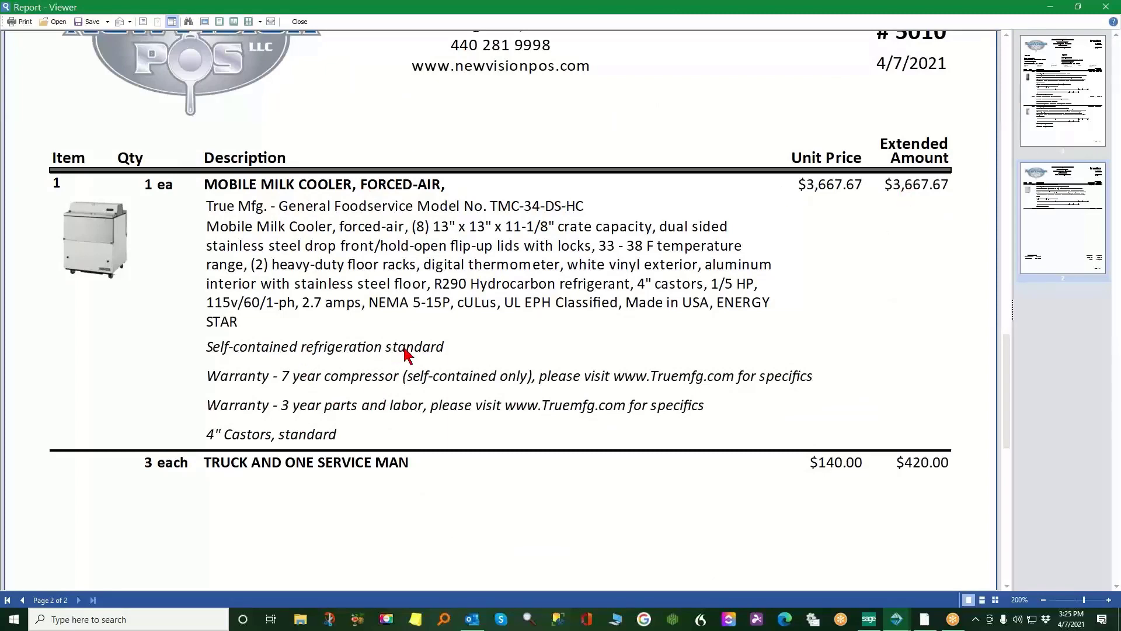
Check the rest of the invoice preview's second page, finalize the store account transaction and close the pending orders
scroll(409, 356, down, 3)
scroll(441, 381, down, 2)
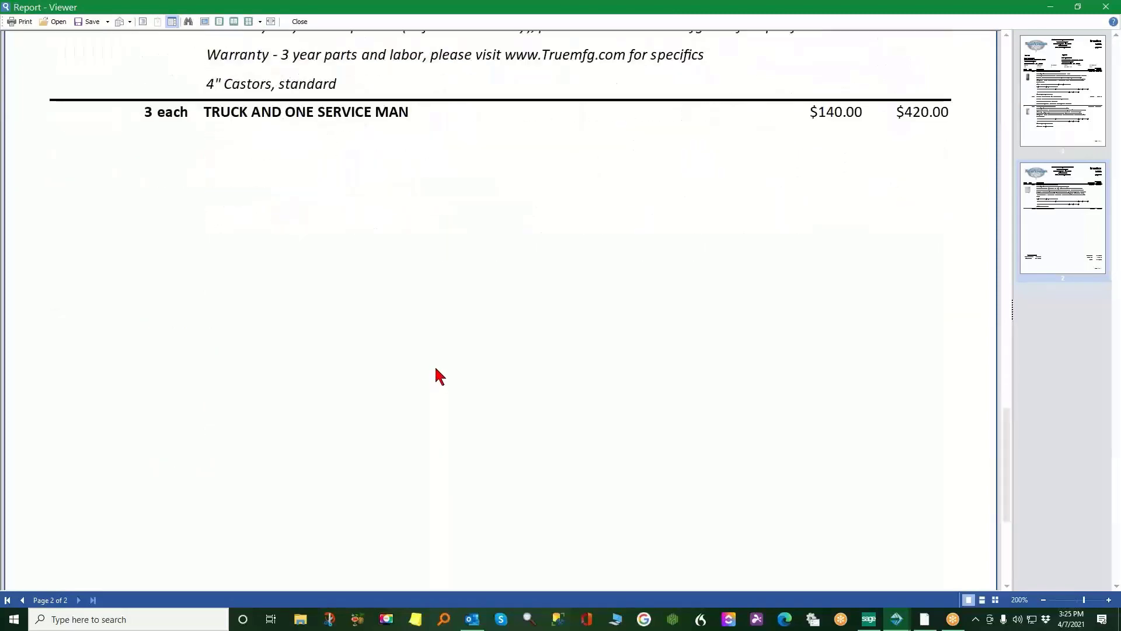
click(1106, 7)
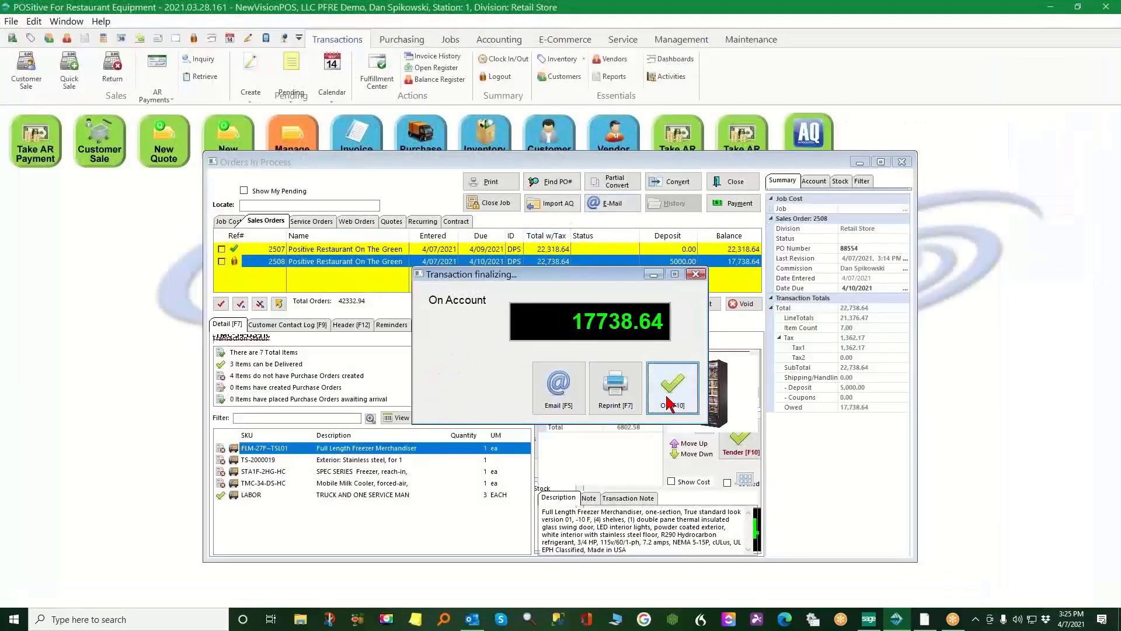
click(670, 402)
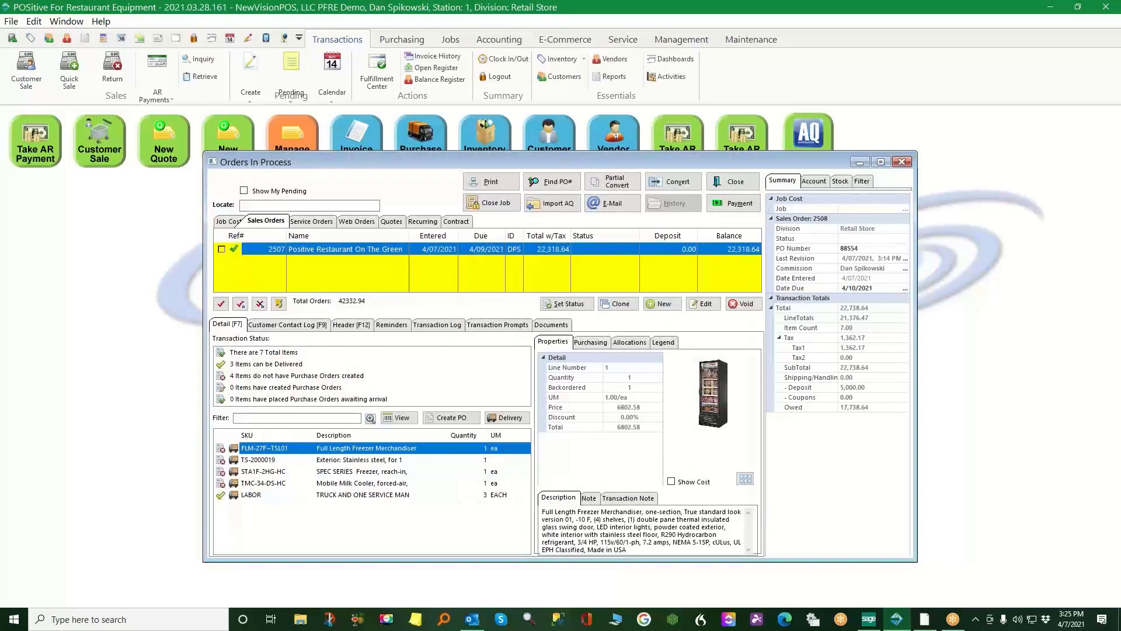
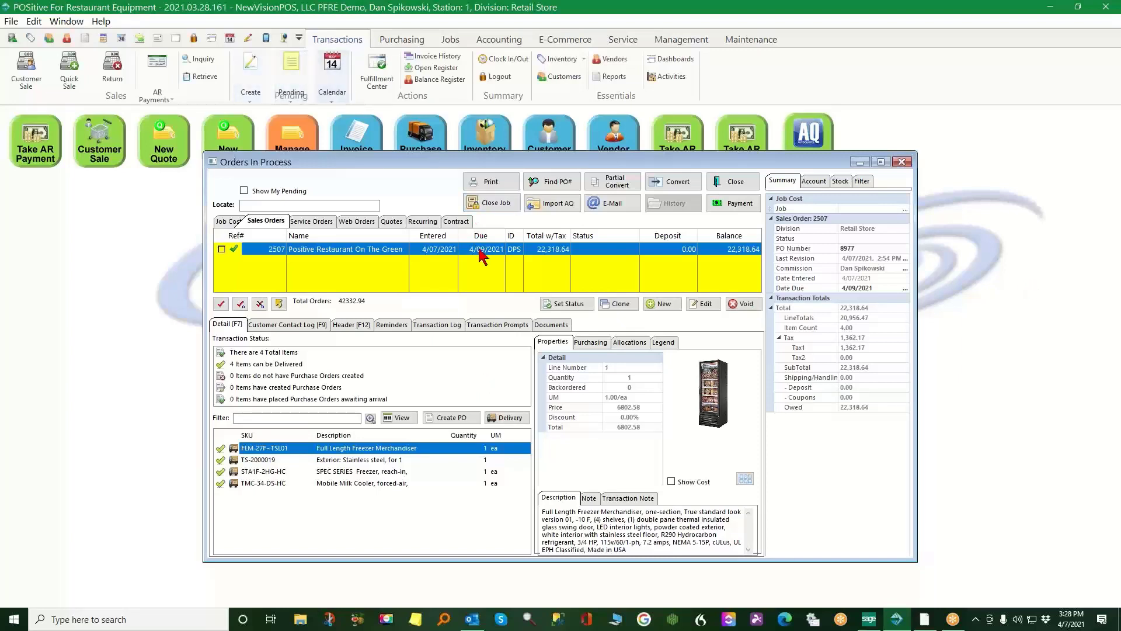
click(737, 184)
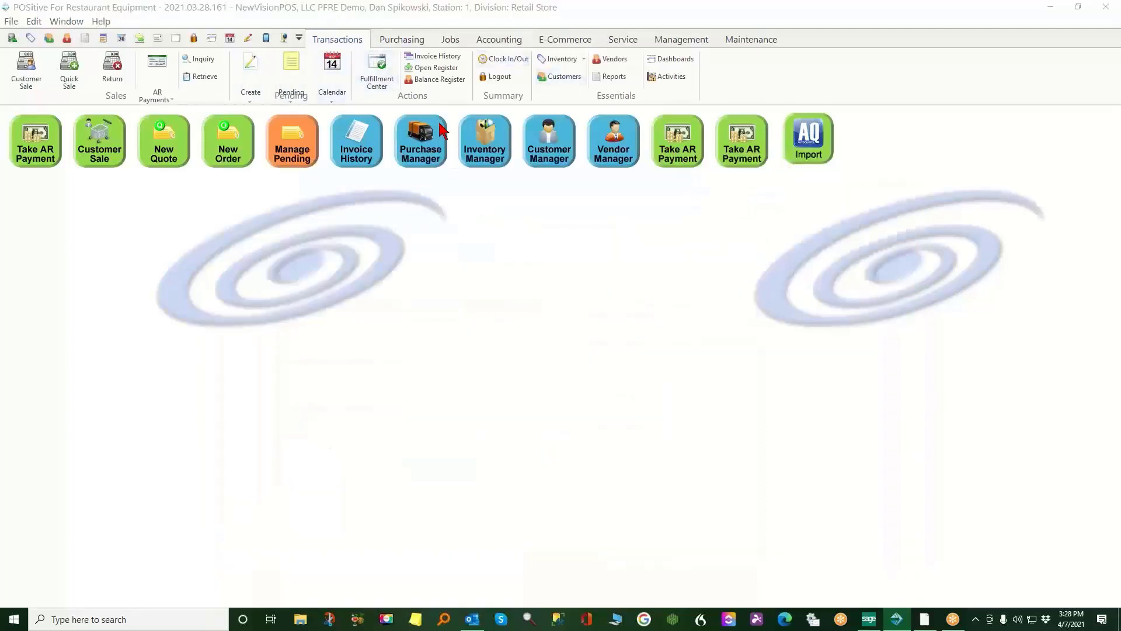
Review the accounts payable history of paid vendor invoices for all vendors
click(500, 41)
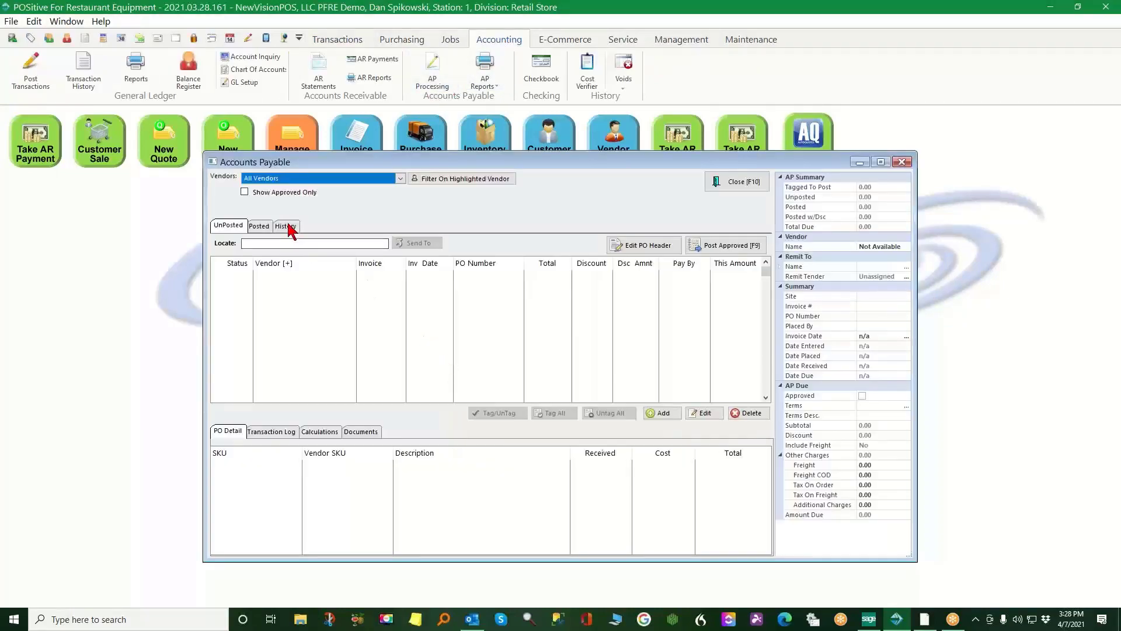
click(285, 225)
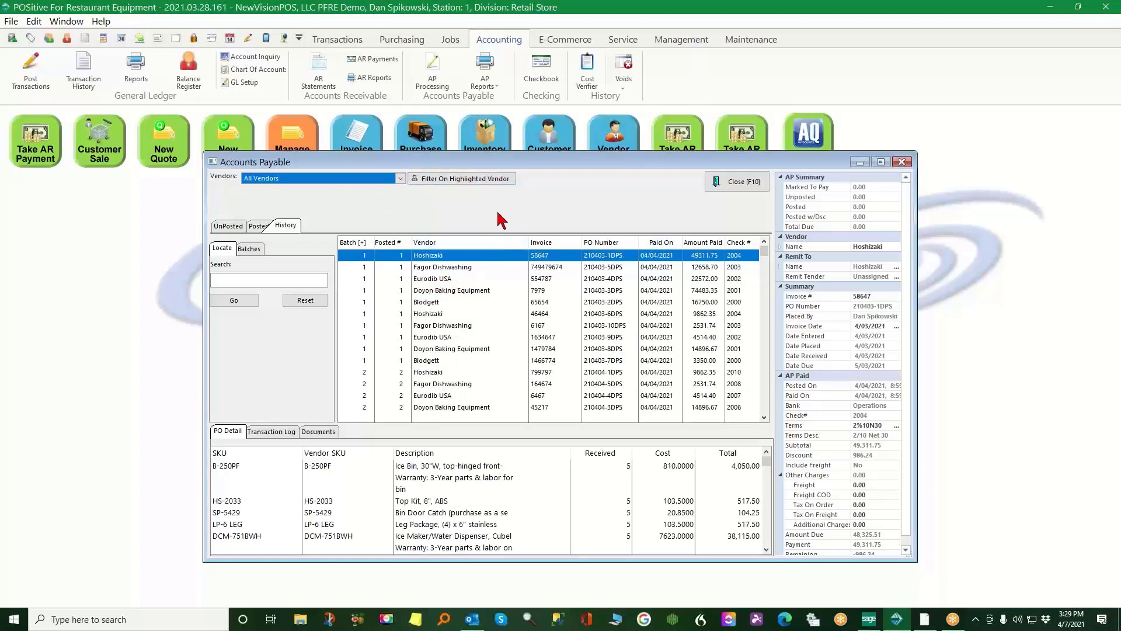
click(757, 185)
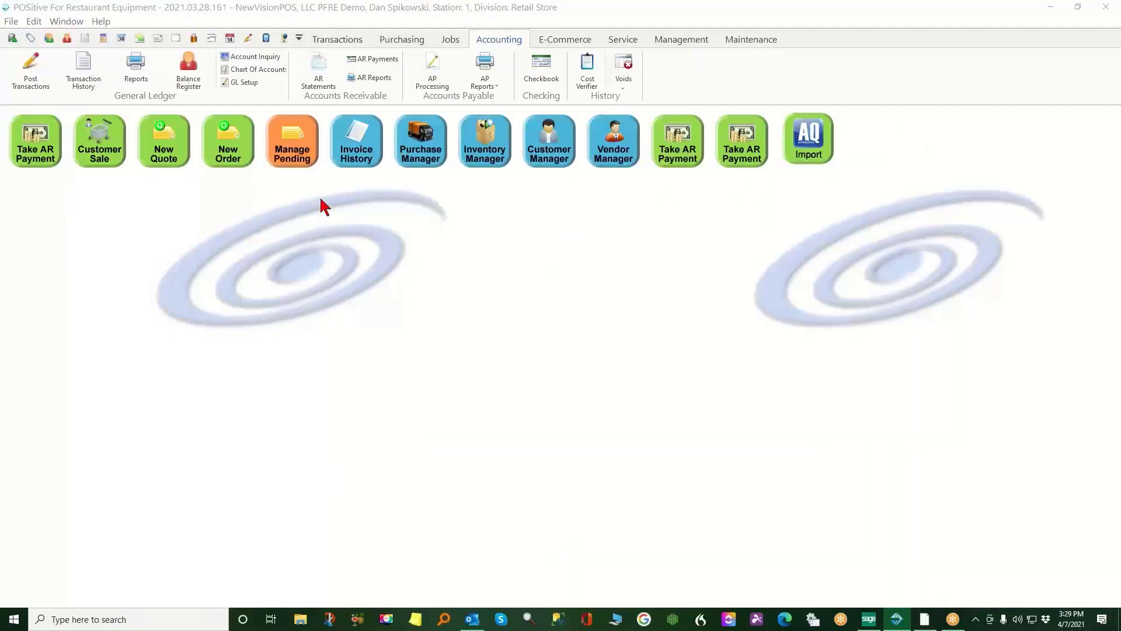
View the video document attached to inventory item 1T-2, the Artisan Stone double-deck oven
click(340, 39)
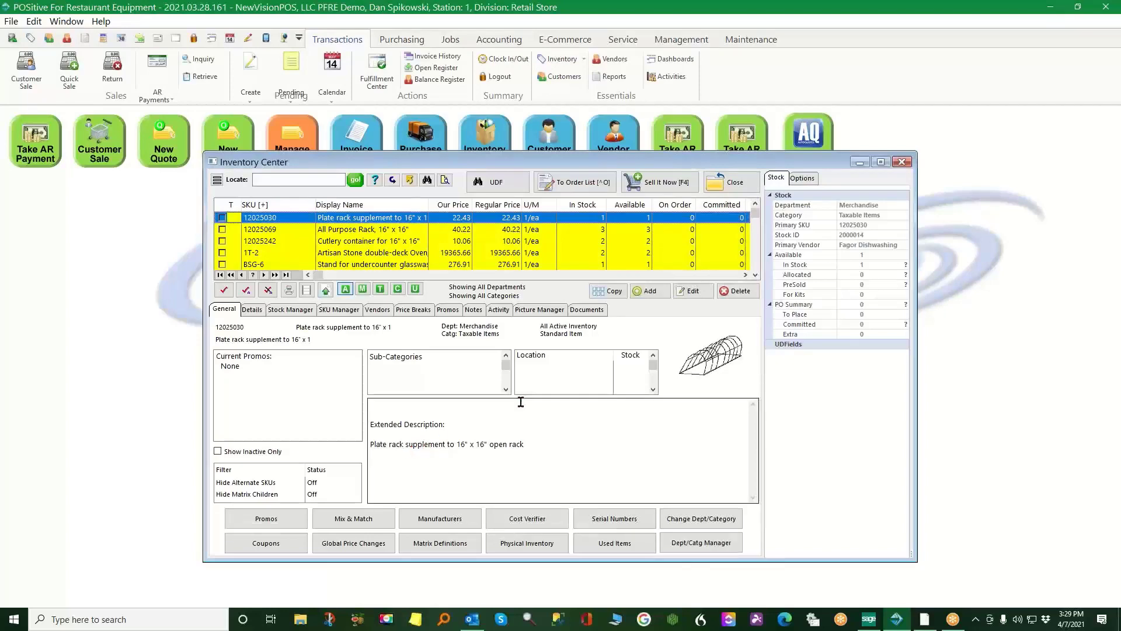
click(380, 256)
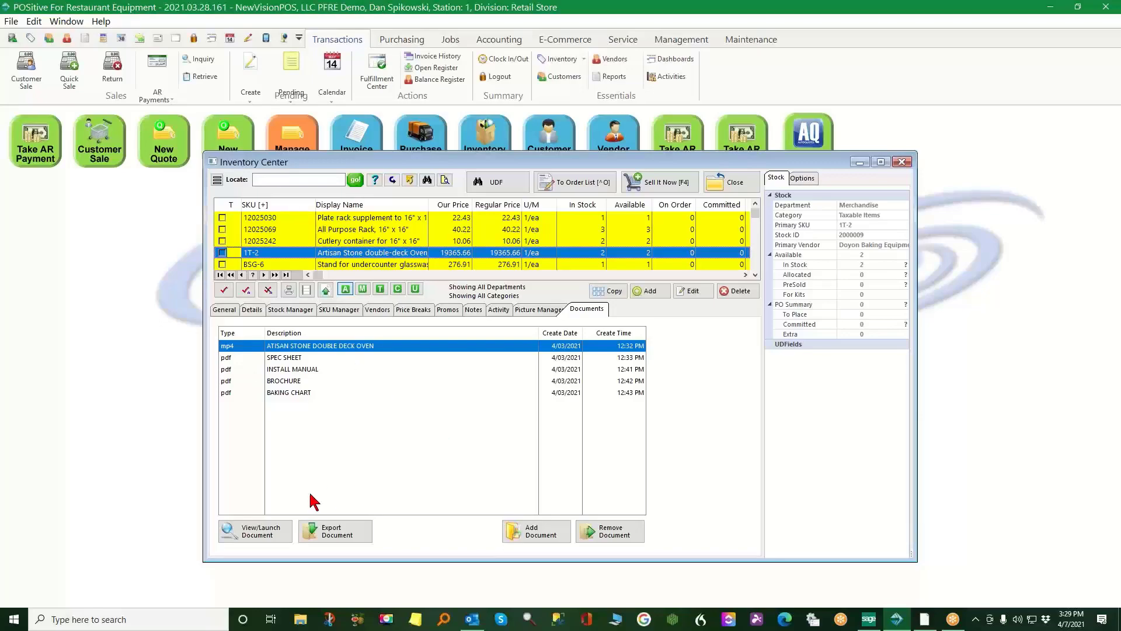
click(256, 536)
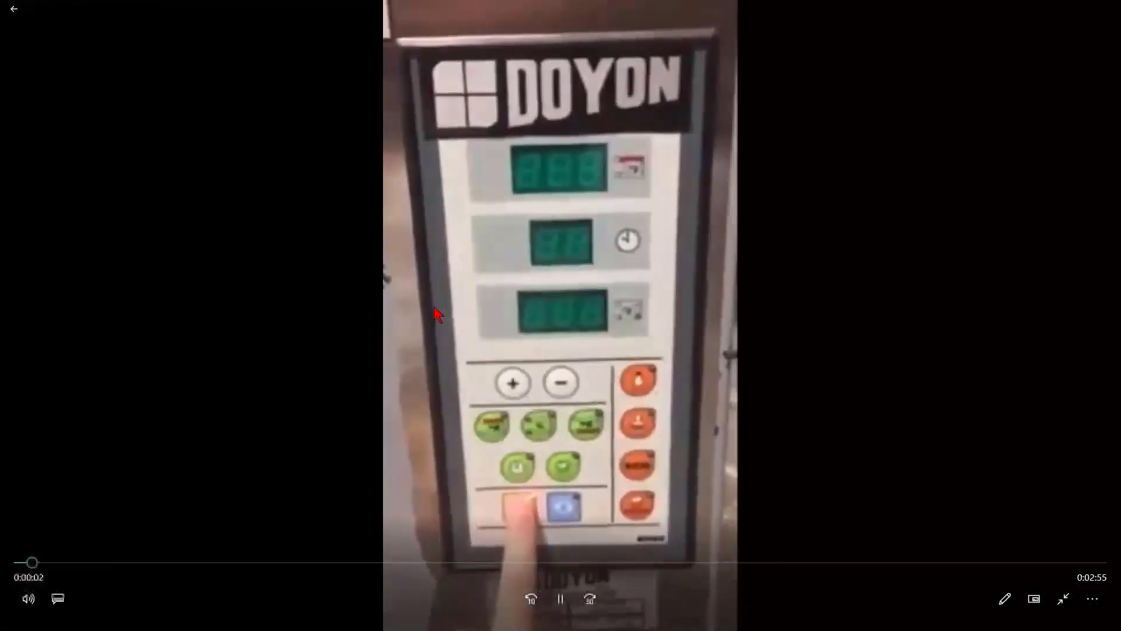
click(8, 8)
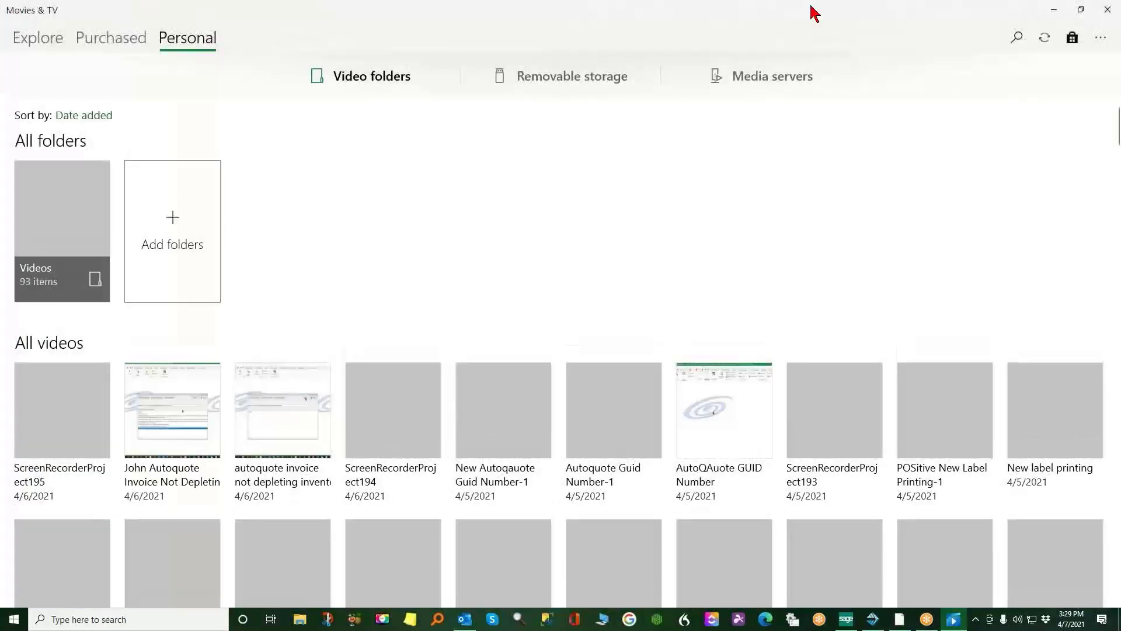
click(1108, 10)
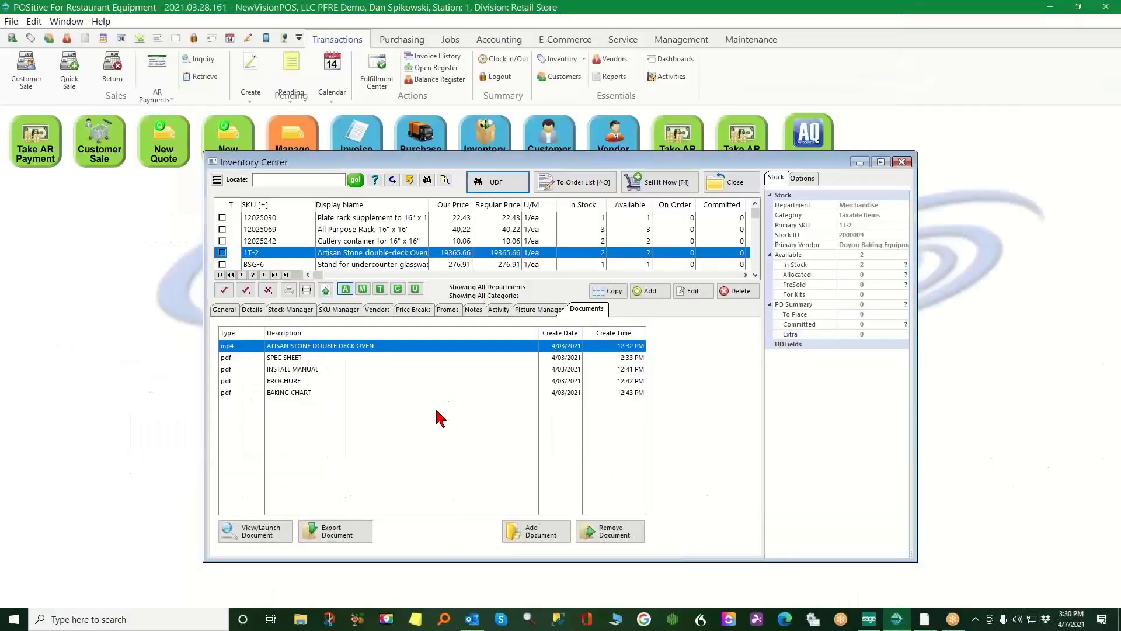
View the SPEC SHEET PDF attached to the 1T-2 oven and read through its specifications
click(285, 359)
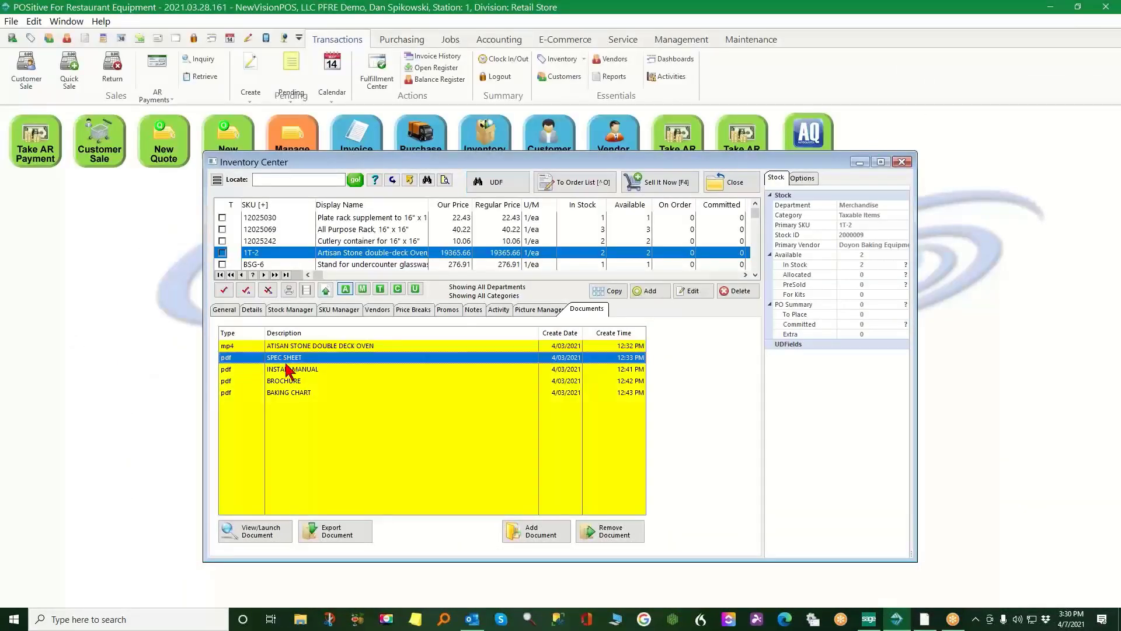
click(242, 532)
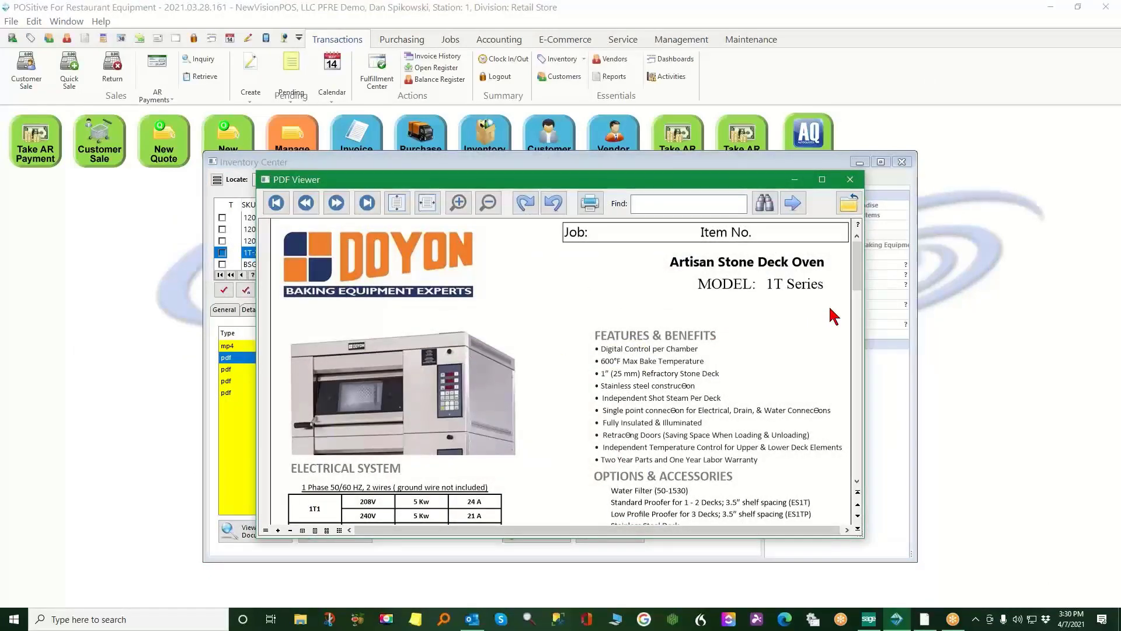
drag(857, 279, 854, 350)
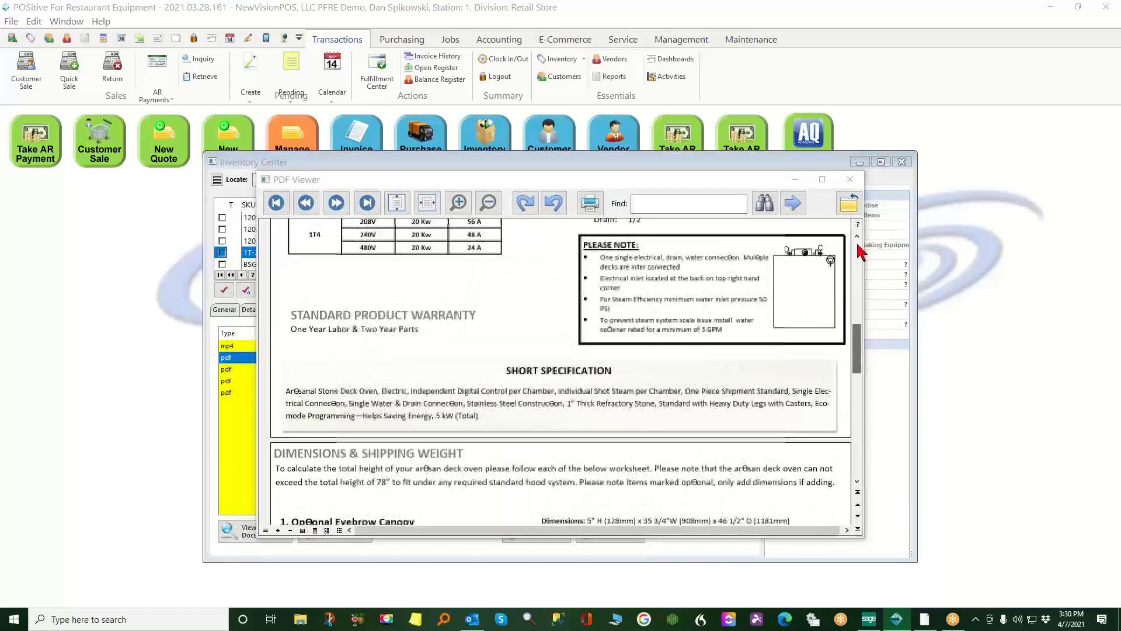
click(851, 180)
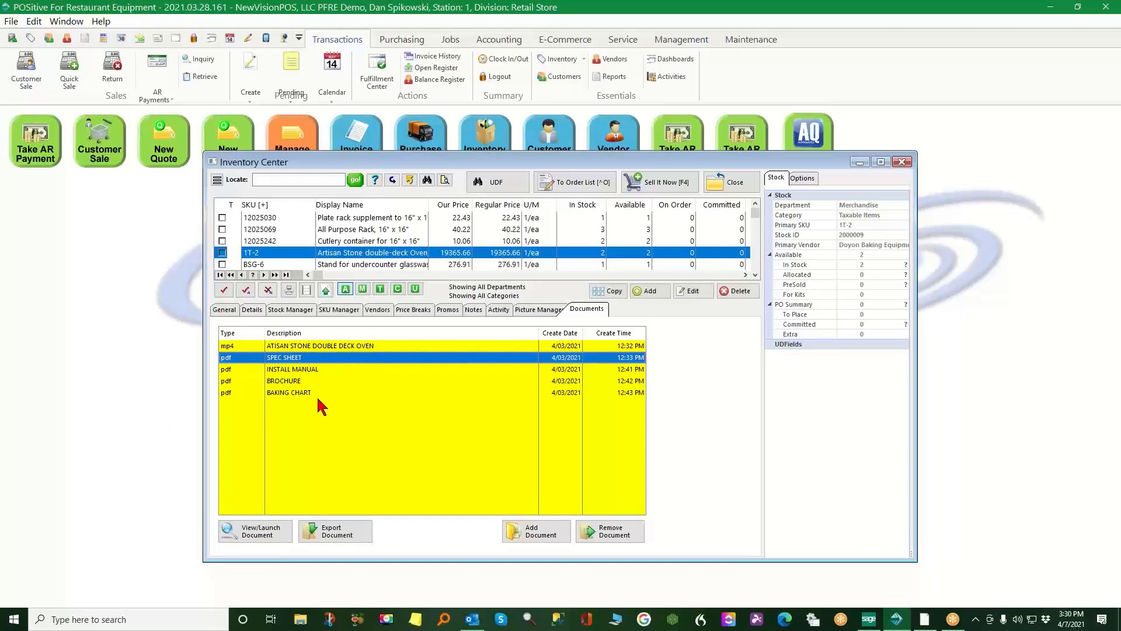
Put the 1T-2 oven record into edit mode and examine its details, SKU list and general information
click(652, 291)
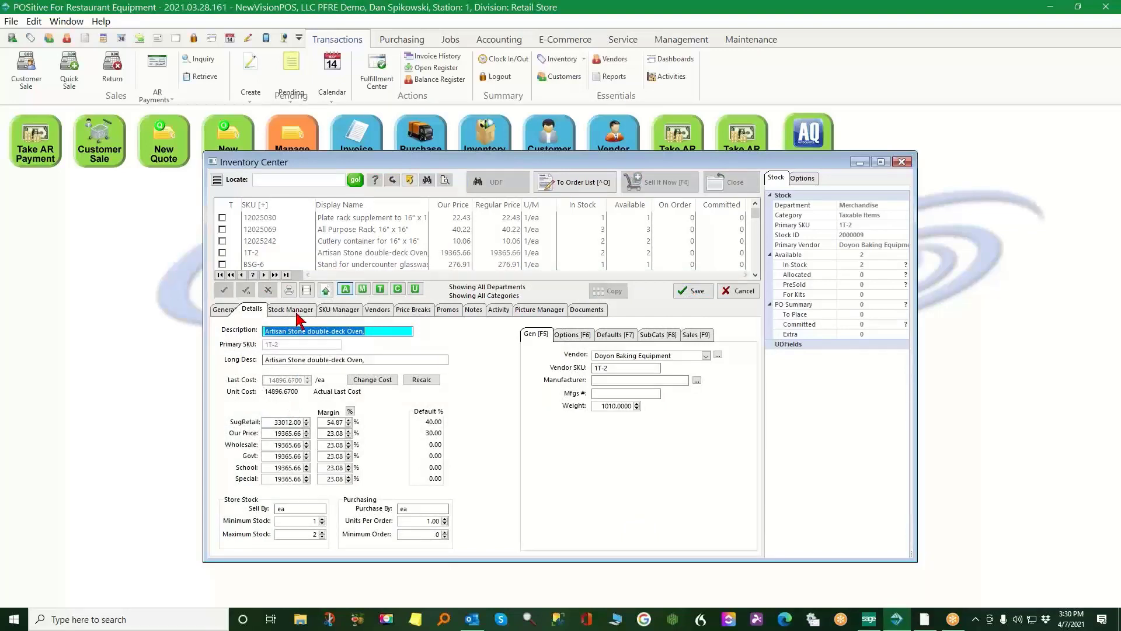
click(339, 312)
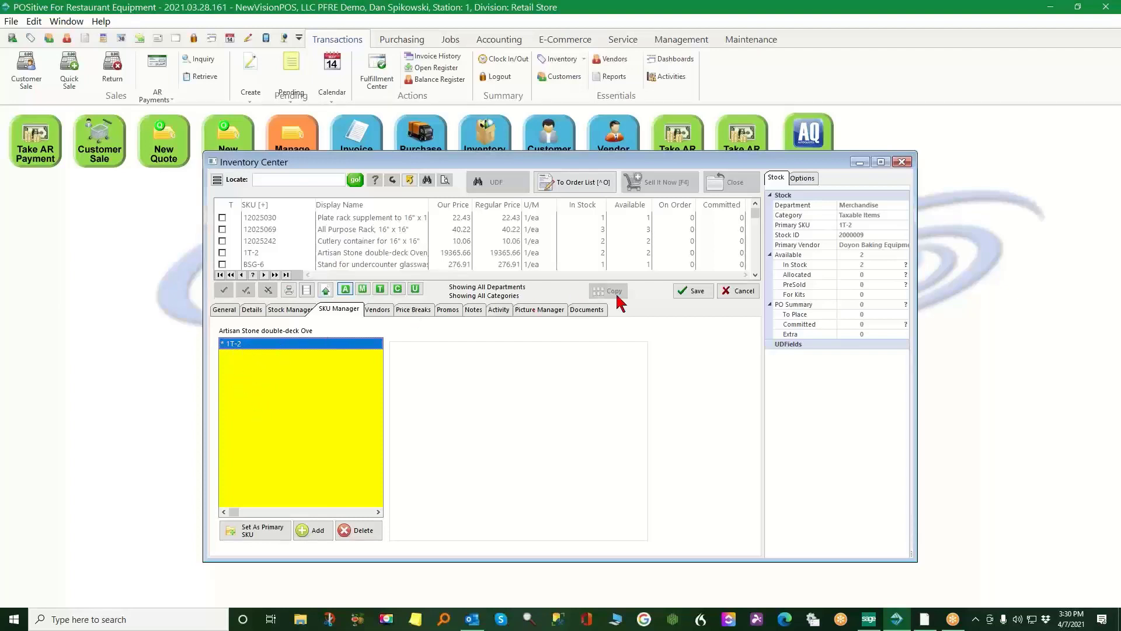
click(223, 311)
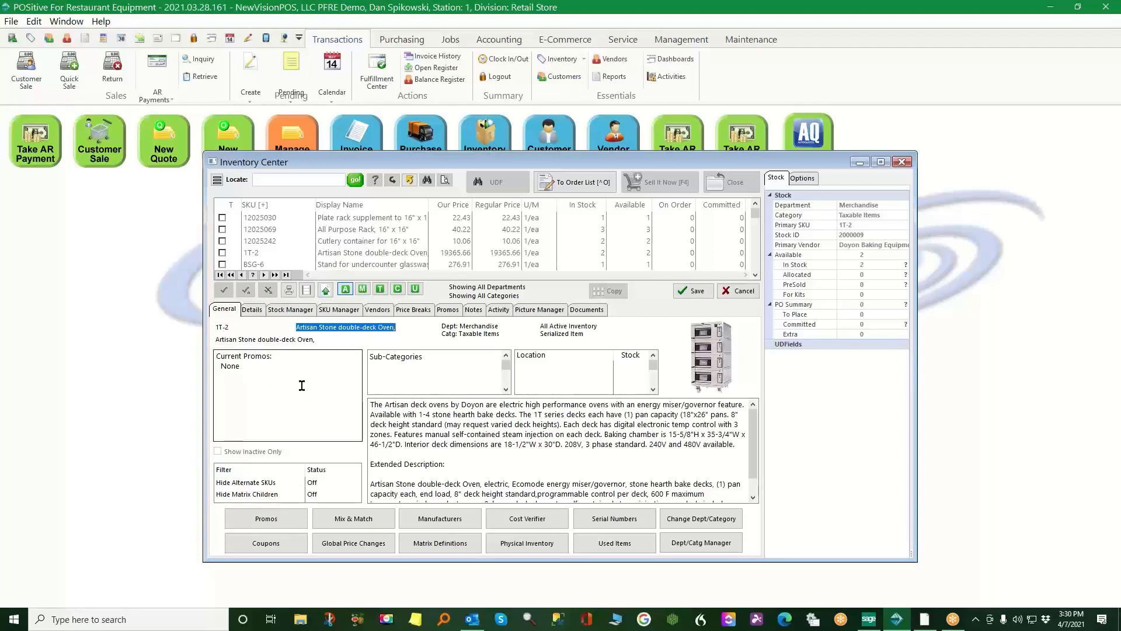
Look over the inventory tools for global price changes, physical inventory and used items without changing anything
click(365, 545)
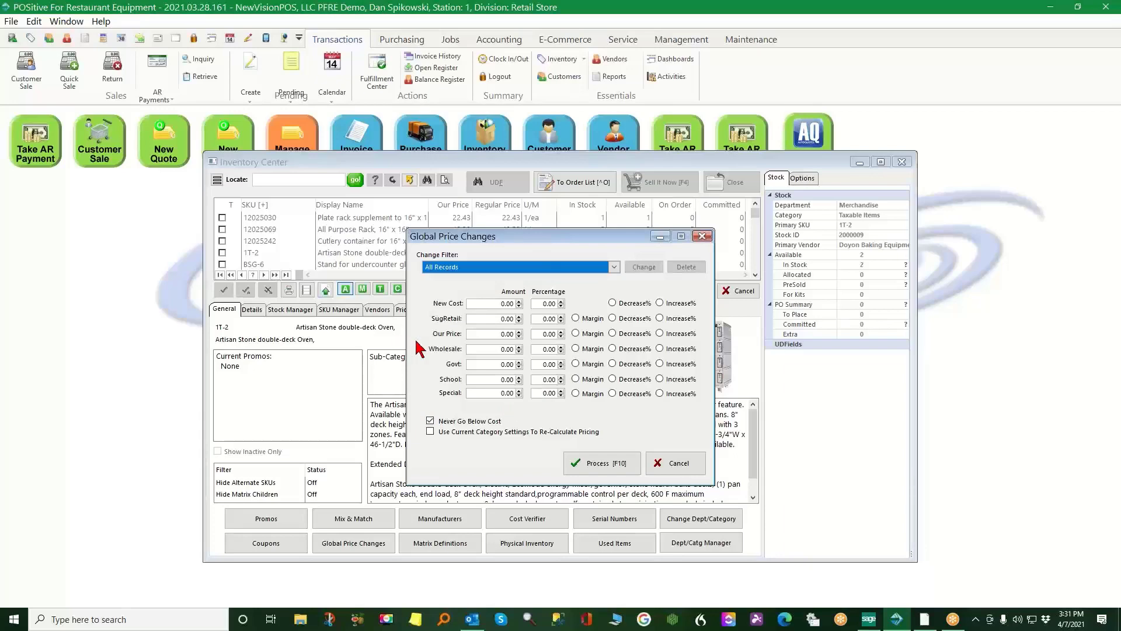
click(674, 465)
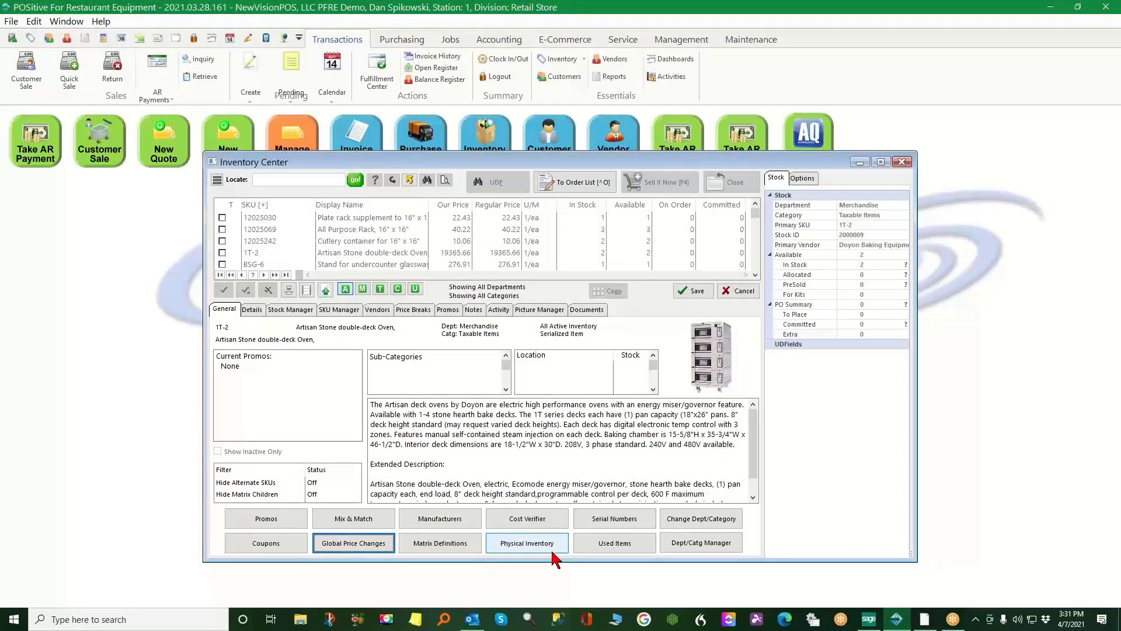
click(527, 544)
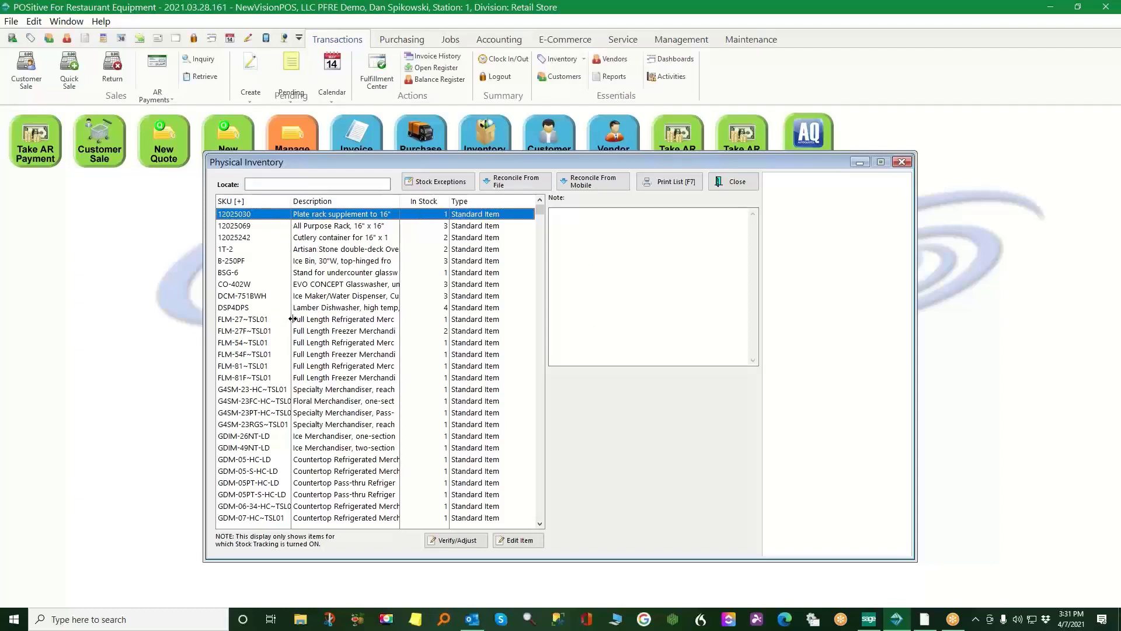
click(740, 183)
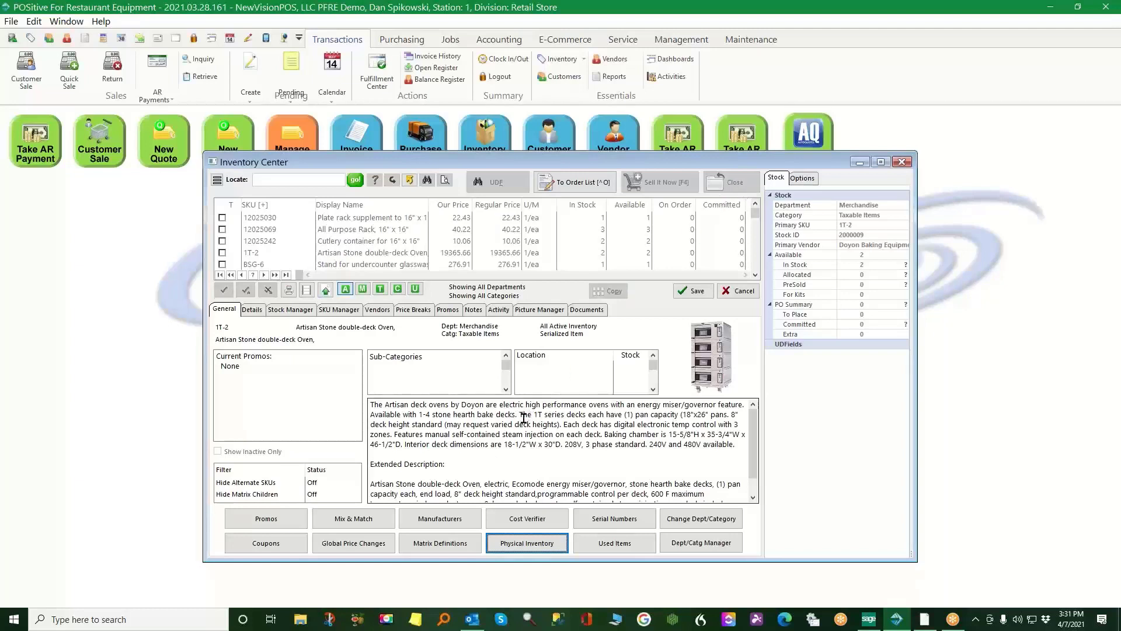
click(611, 545)
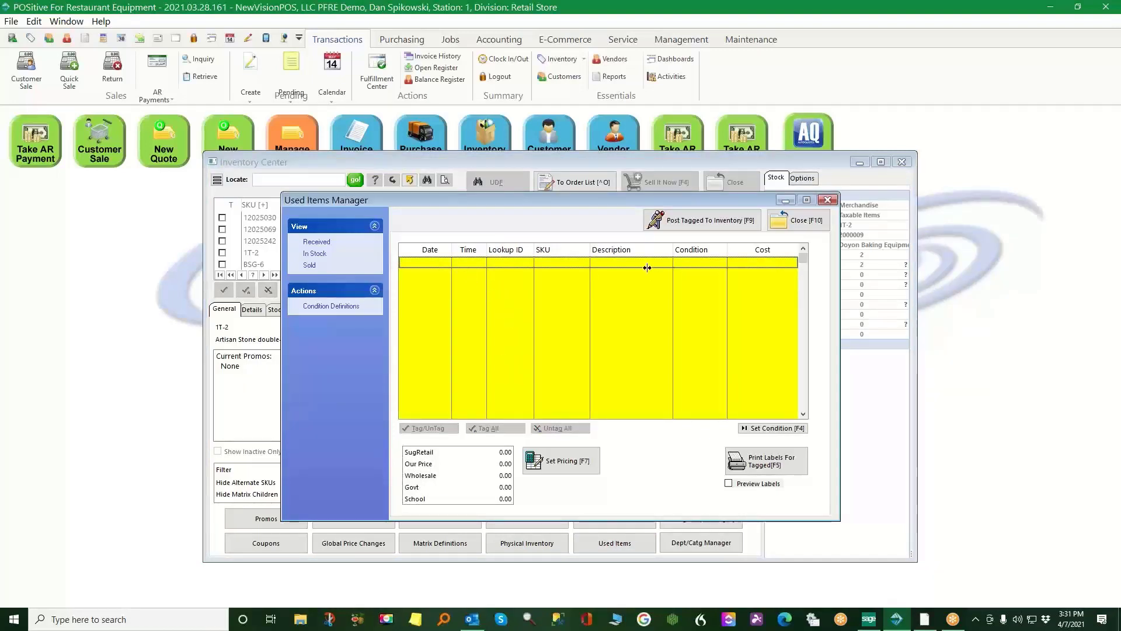
click(802, 222)
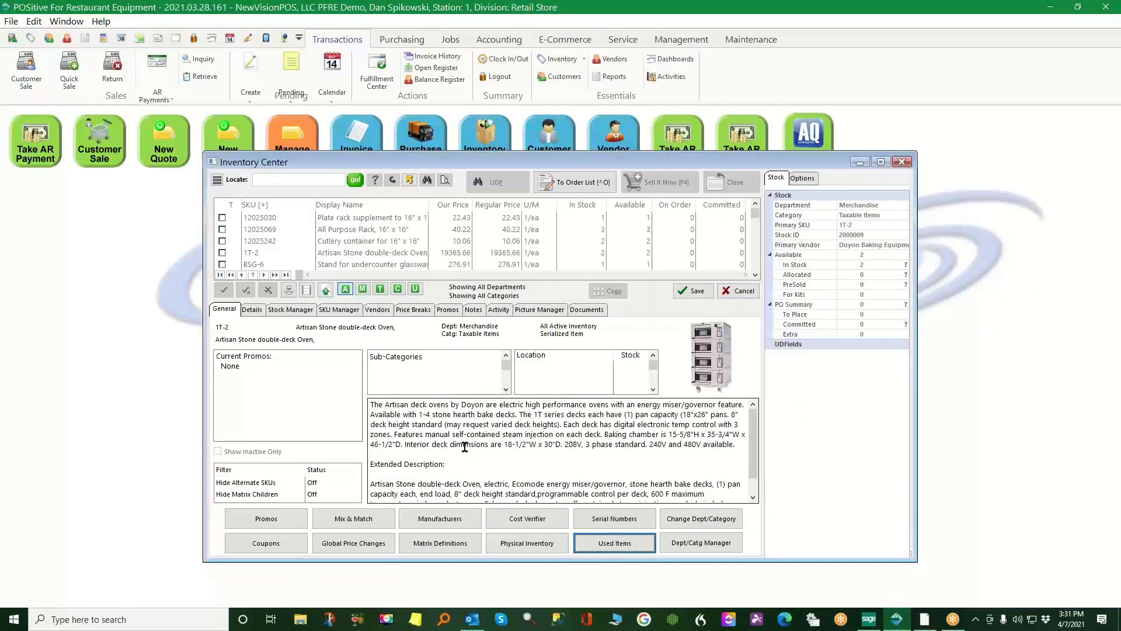
Review the 1T-2 oven's detail options, defaults and subcategories, and save the record
click(255, 311)
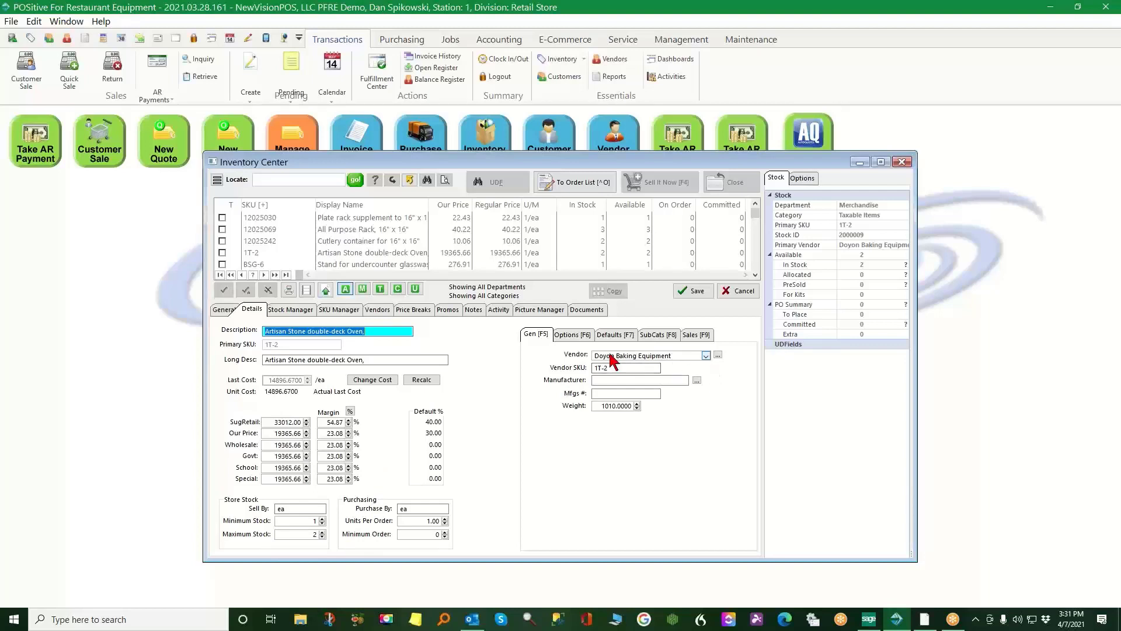
click(581, 336)
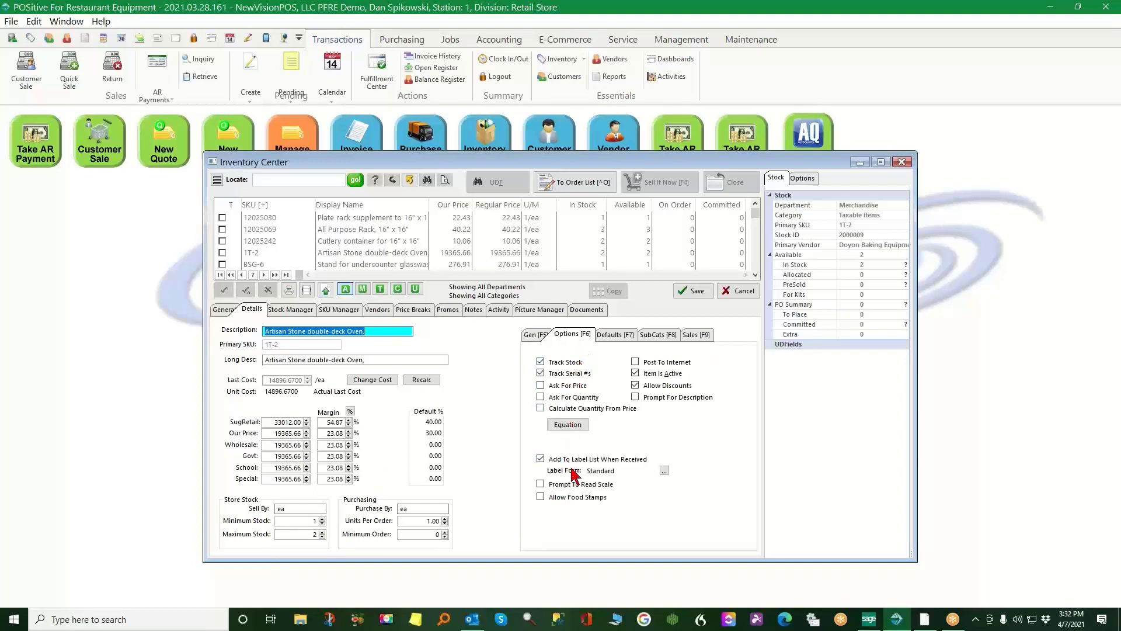
click(613, 337)
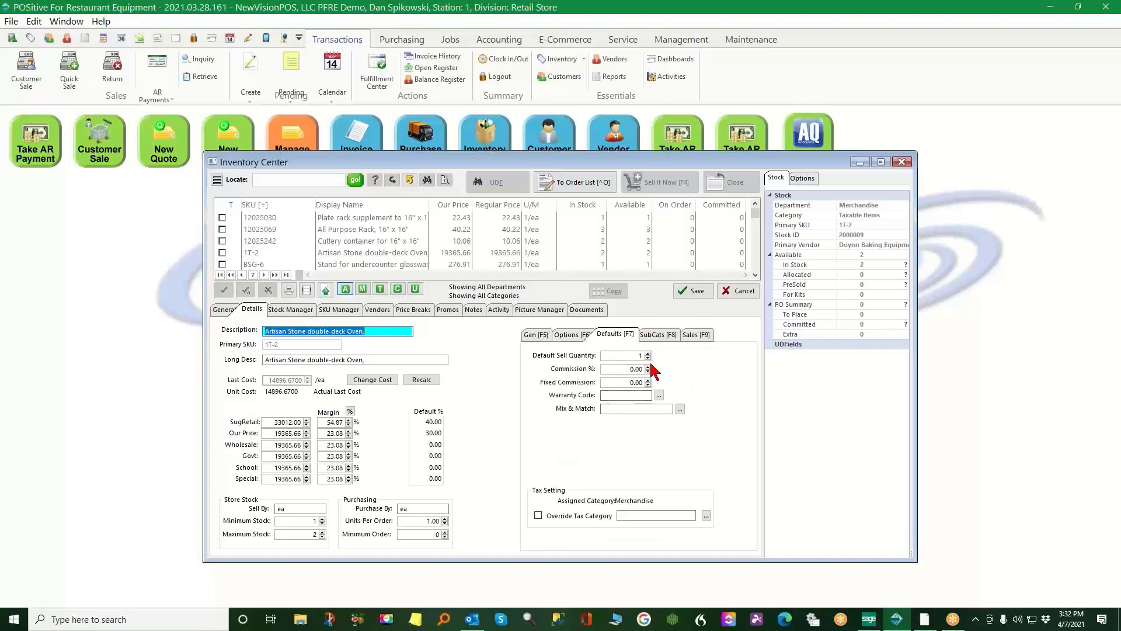
click(658, 335)
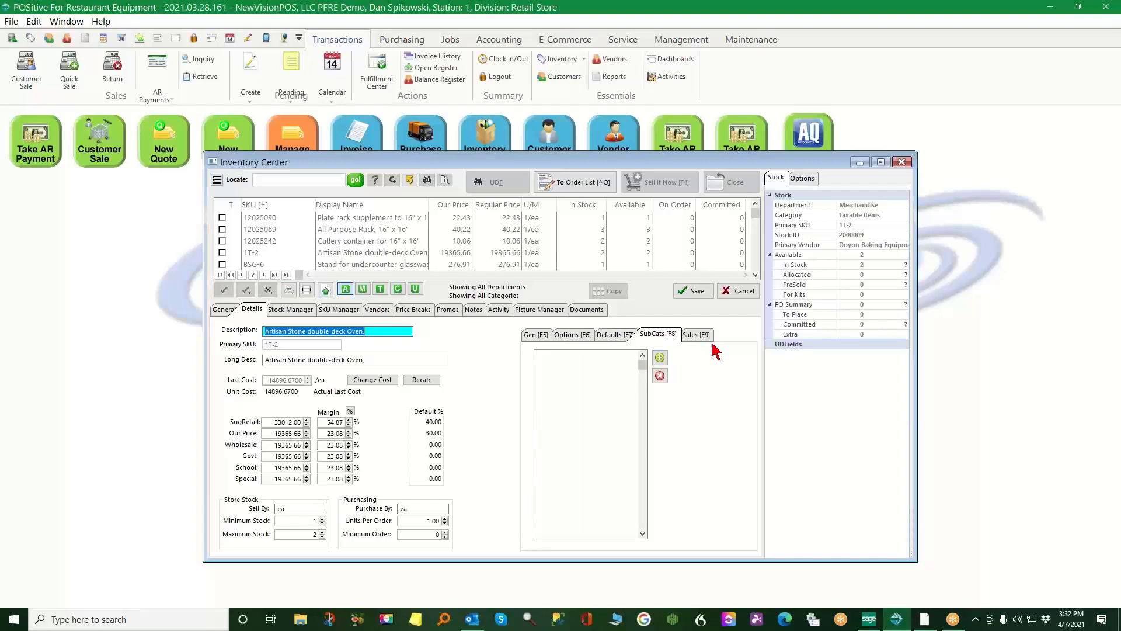
click(698, 292)
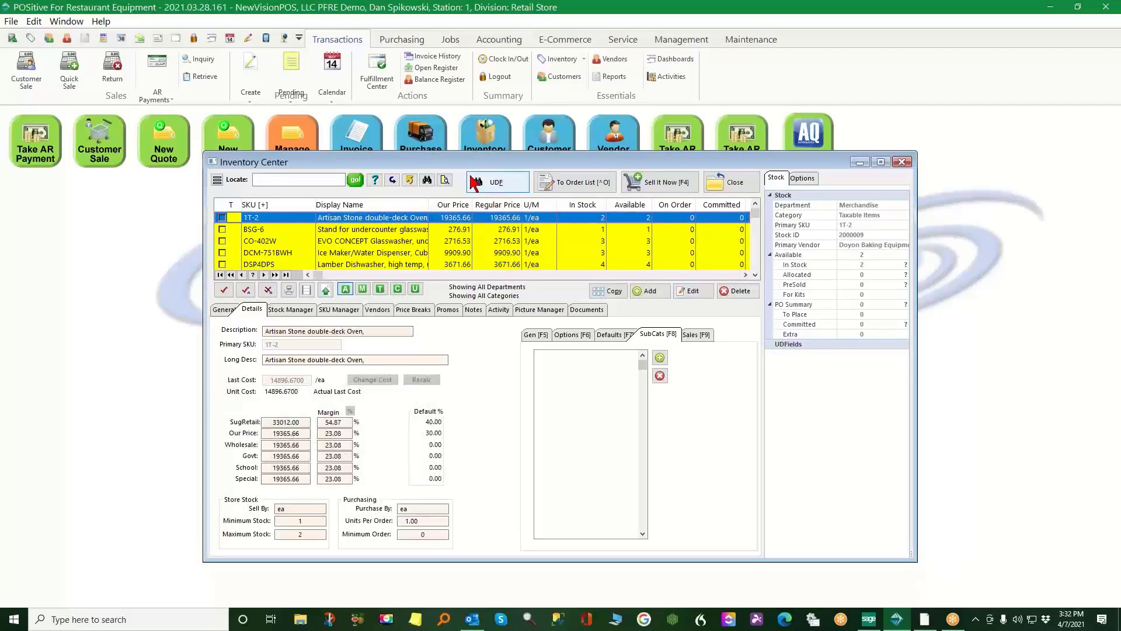
Filter the inventory list to the Draft Beer Cooler category of the Merchandise department
click(445, 180)
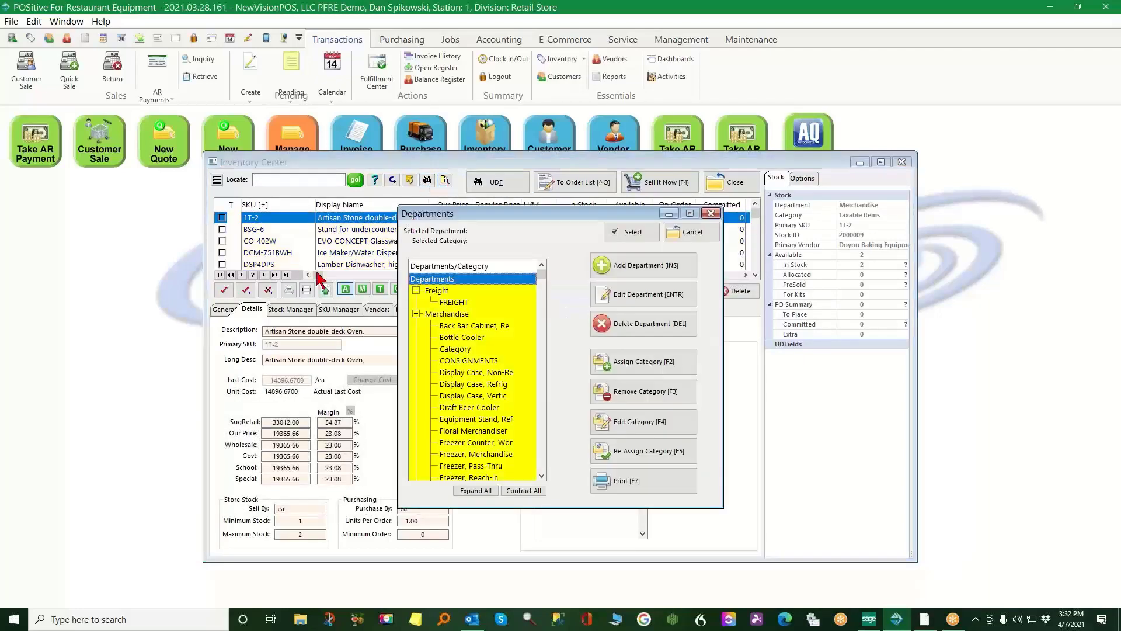
click(482, 408)
click(637, 236)
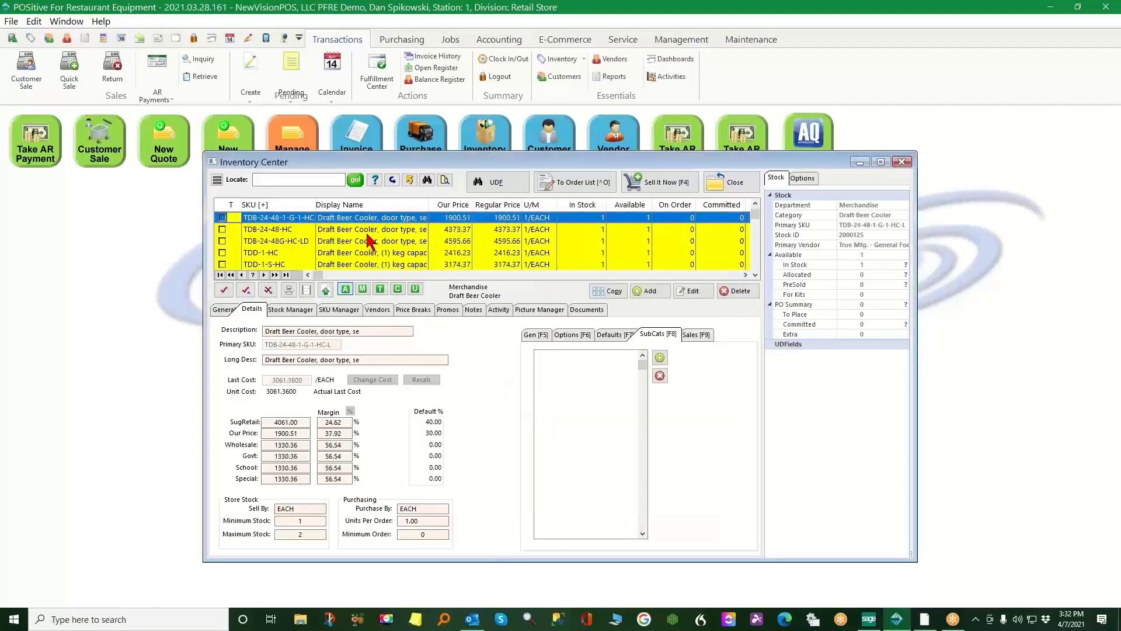
Browse down the filtered draft beer cooler items to the TDD-4CT-S-HC model
click(380, 253)
key(Down)
key(Down)
key(Down)
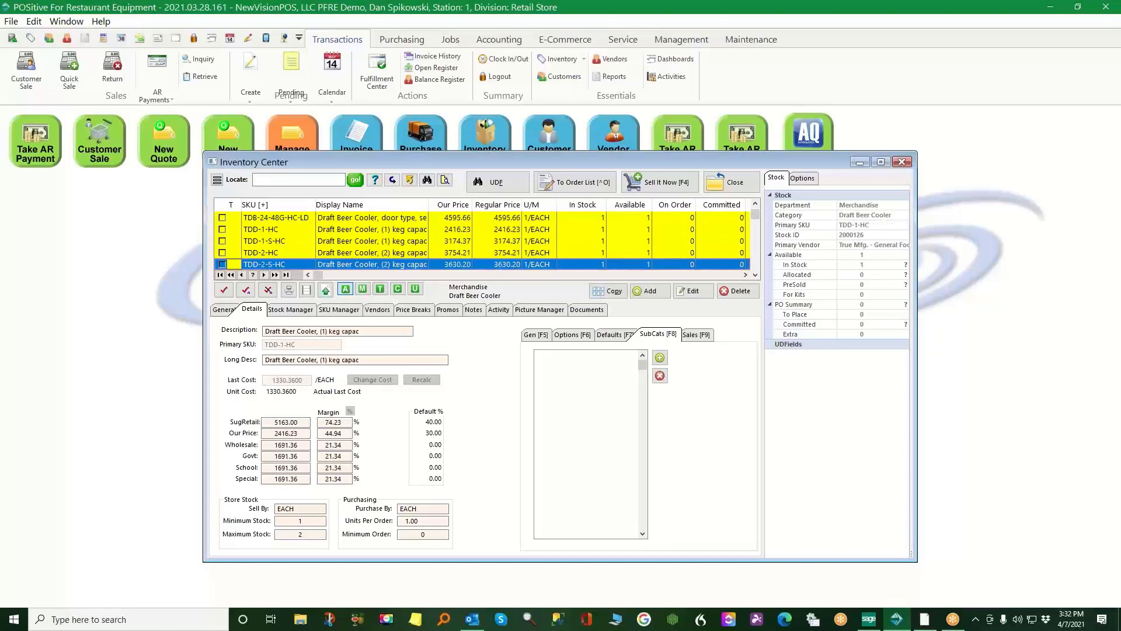
key(Down)
key(Down)
key(Down)
key(Down)
key(Down)
key(Down)
key(Down)
key(Down)
key(Down)
key(Down)
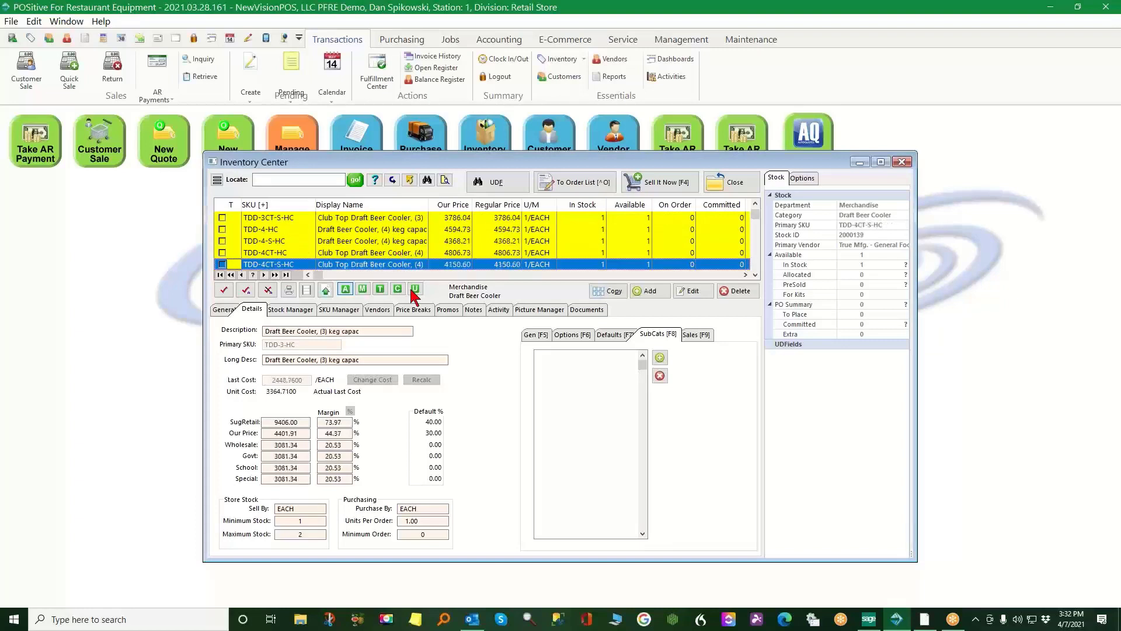
Check the current stock records of the draft beer coolers, including TDD-3-S-HC, and close the Inventory Center
click(288, 309)
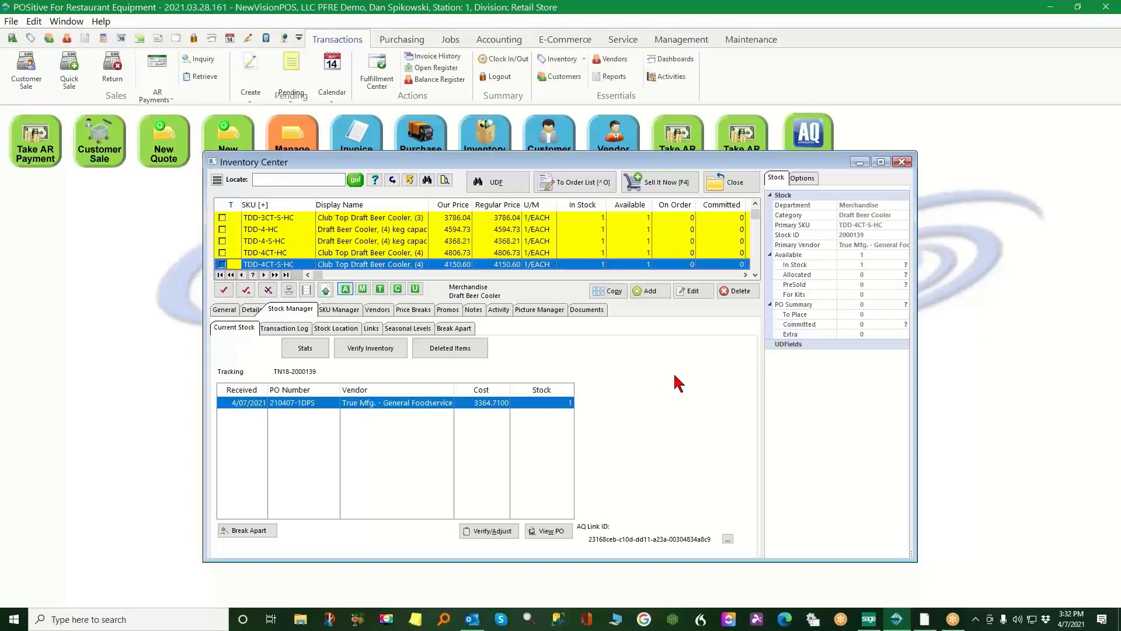
click(402, 233)
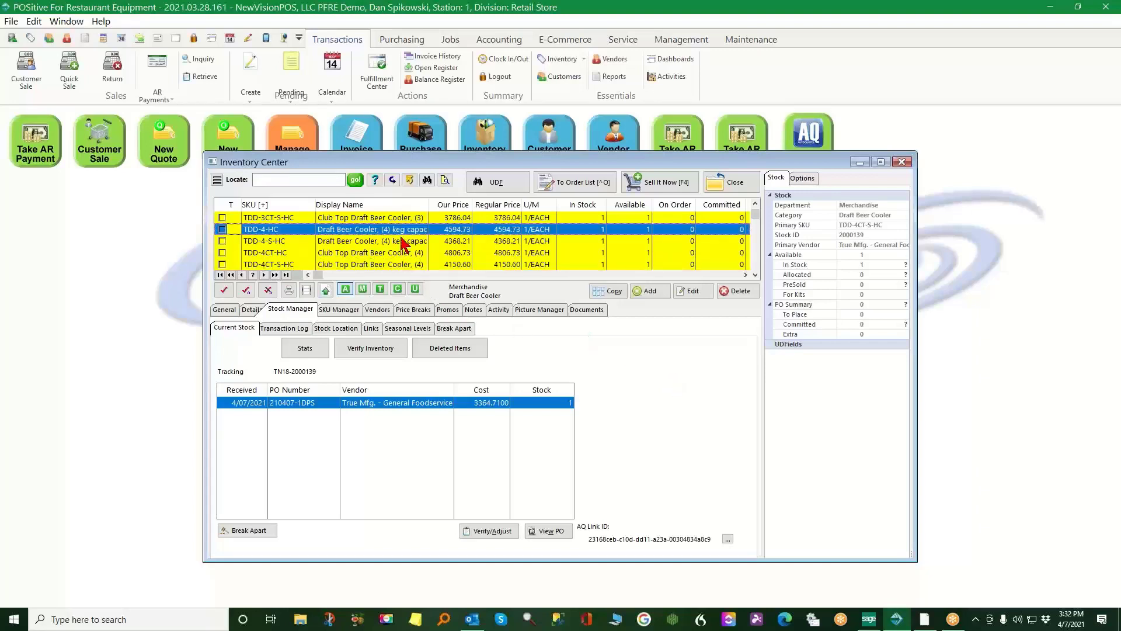
scroll(402, 232, up, 1)
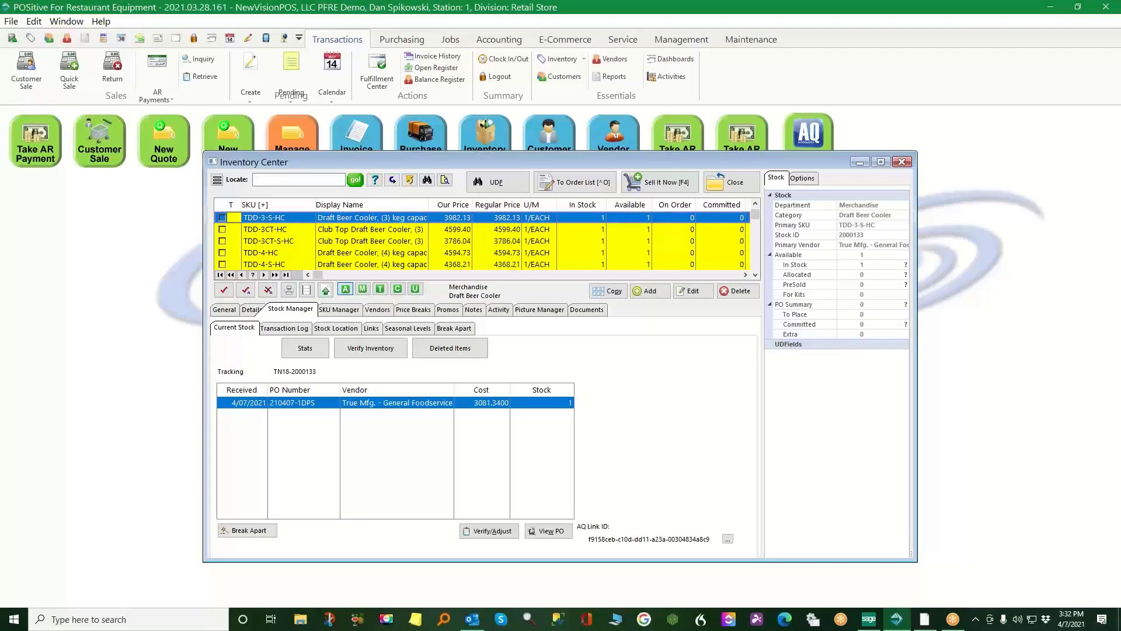
click(752, 183)
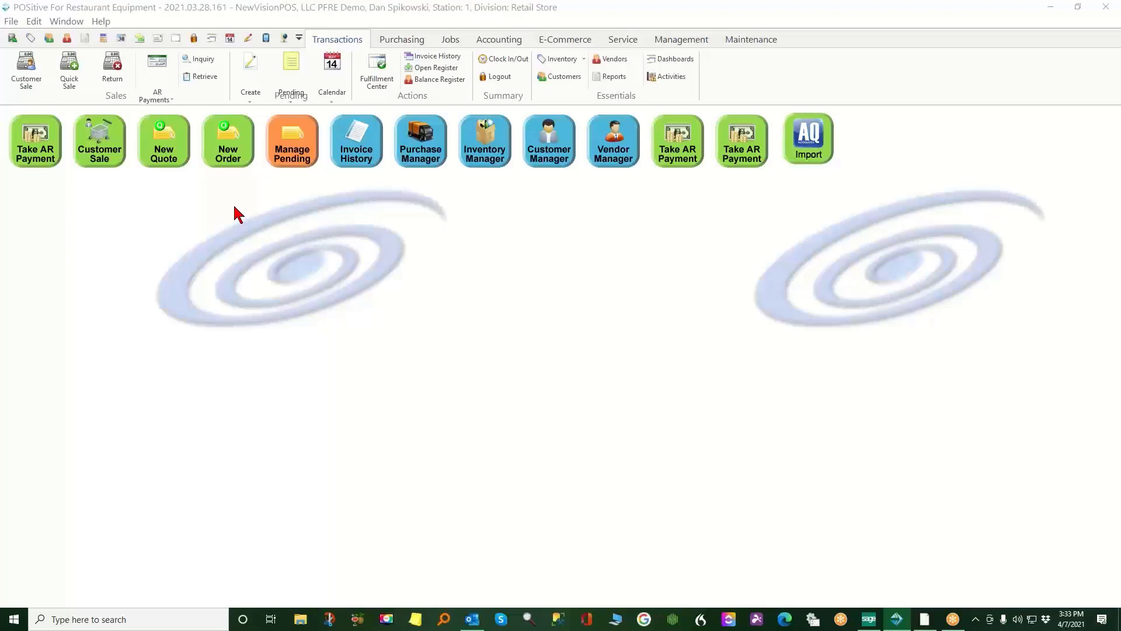
Reopen the Inventory Center and look over the 1T-2 oven's current stock and its serial number list without changes
click(554, 64)
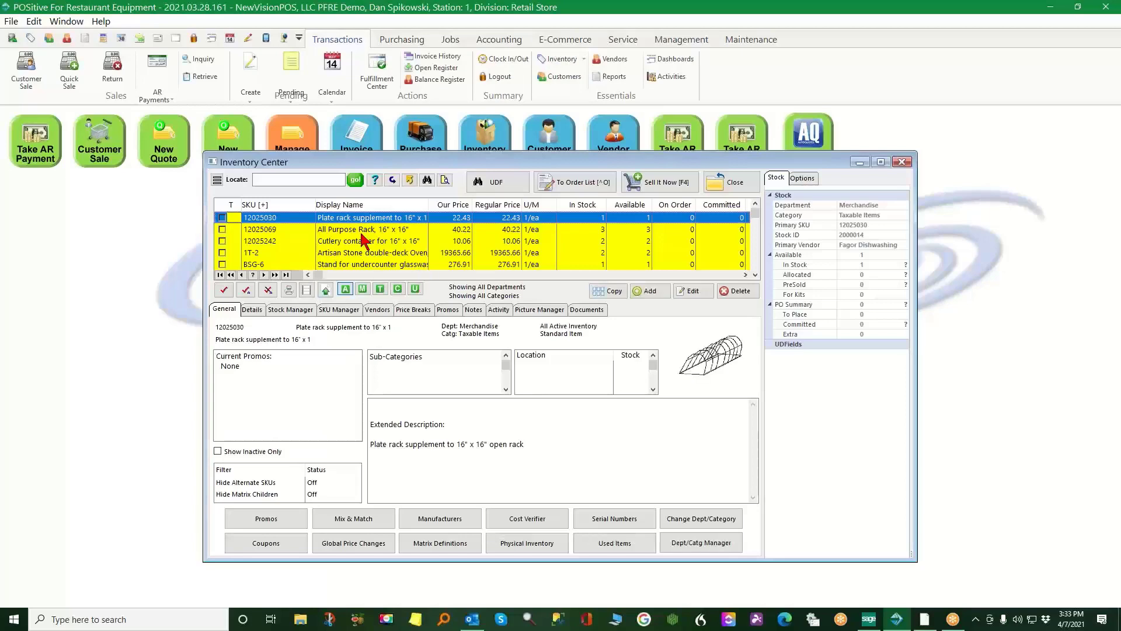
click(364, 254)
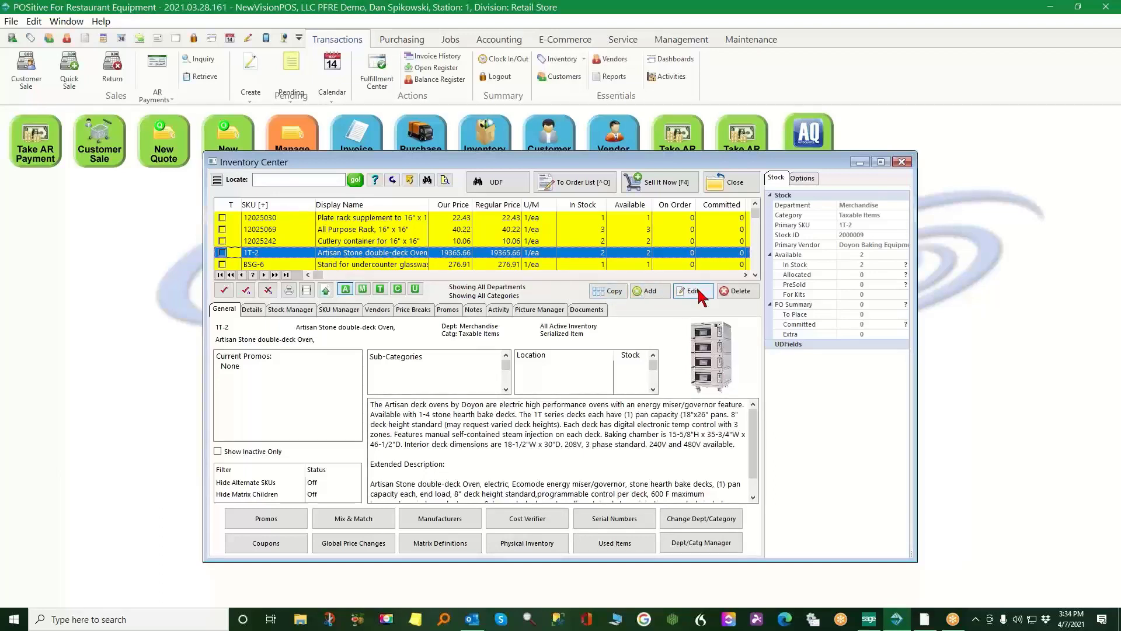
click(291, 312)
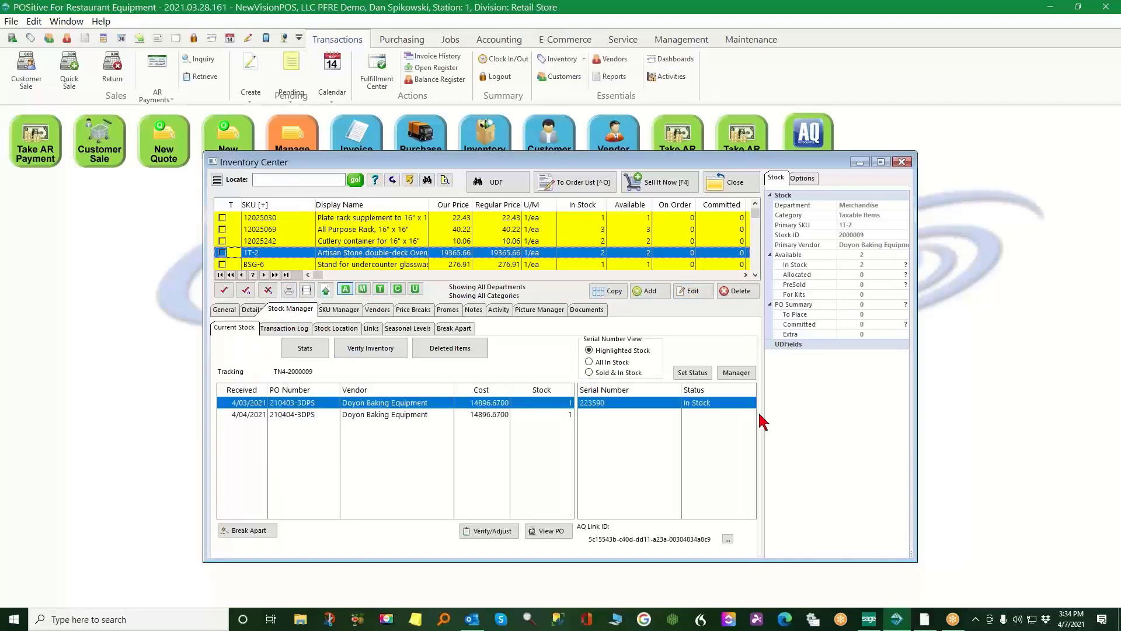
click(738, 373)
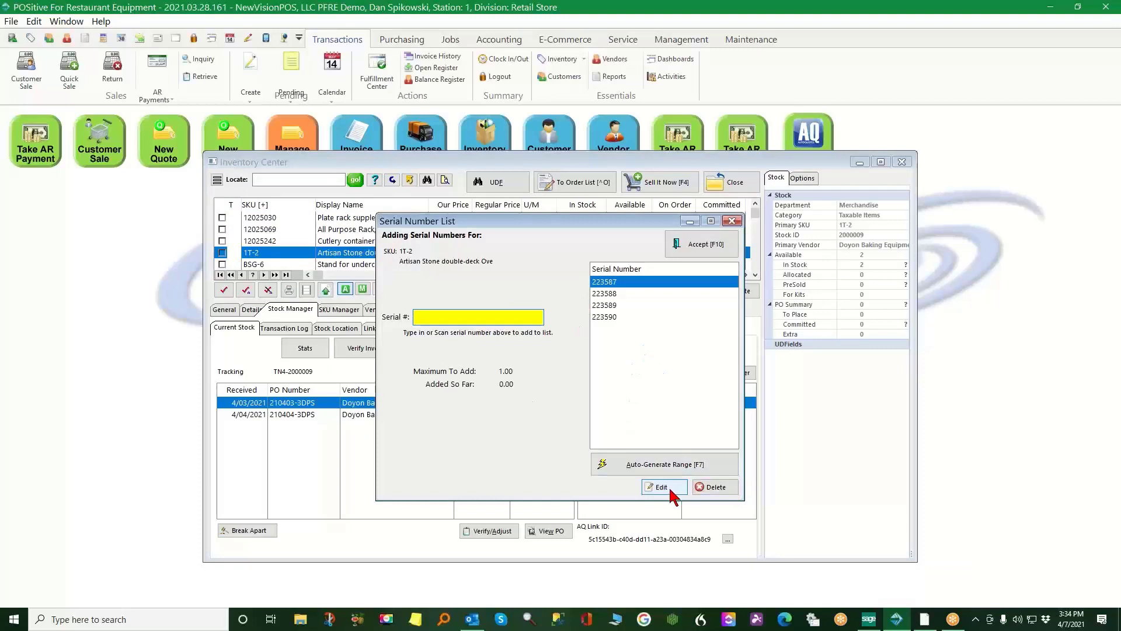
click(732, 222)
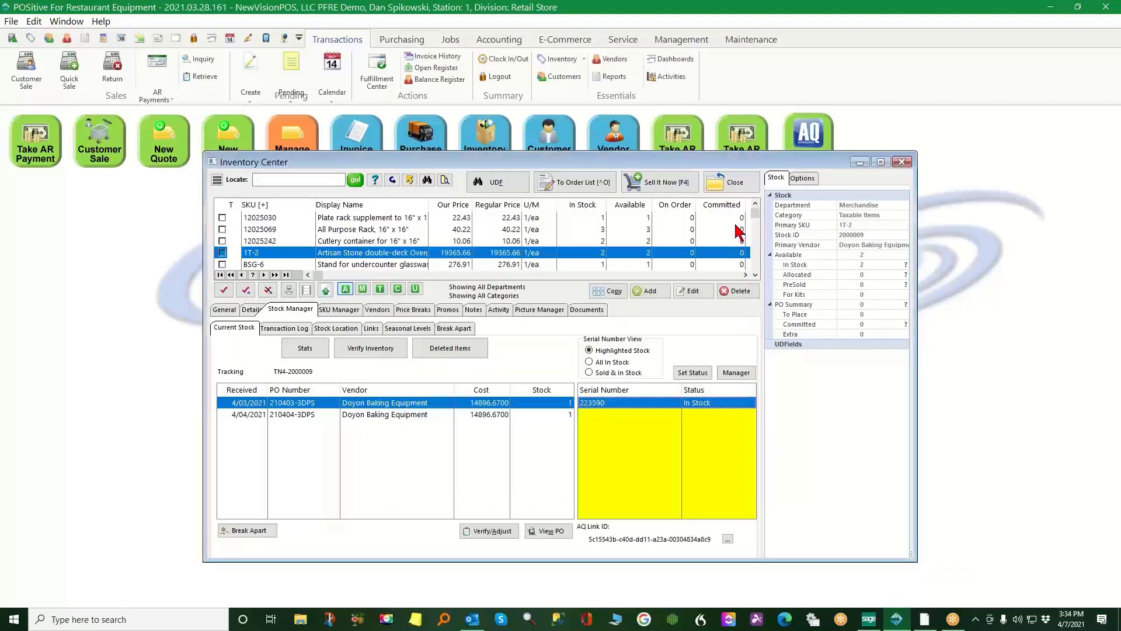
Set the status of the 1T-2 oven's serial number 223590 to Sold and save its details
click(696, 374)
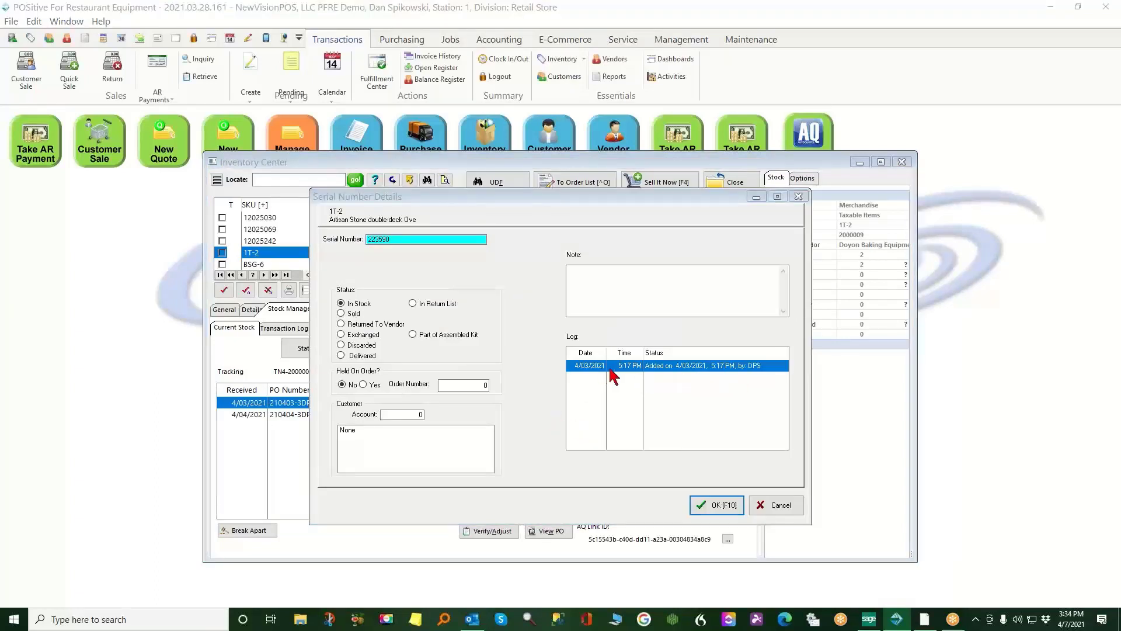
click(343, 314)
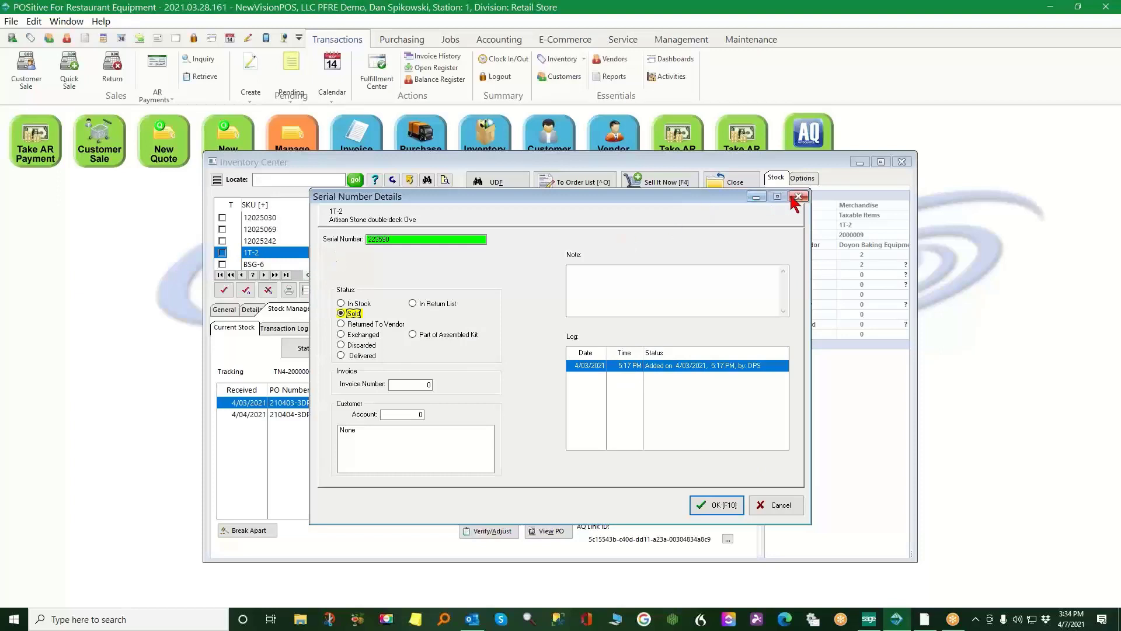
click(717, 504)
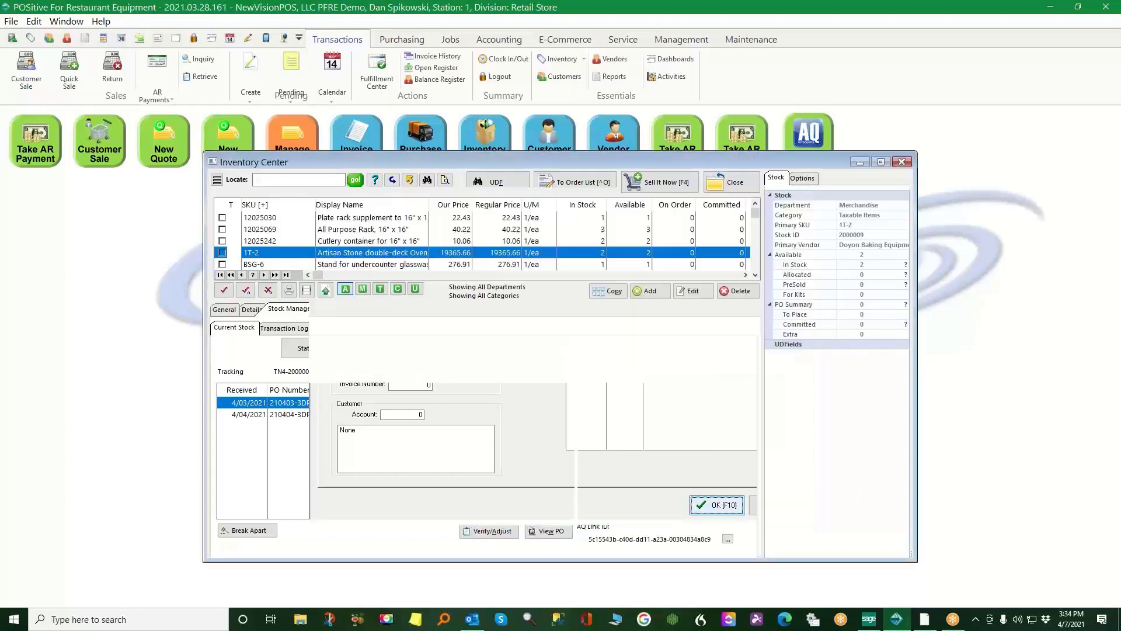
Start selling the 1T-2 oven and open a customer sale for Marble Room Steaks, accepting the default sales ID and shipping address
click(672, 183)
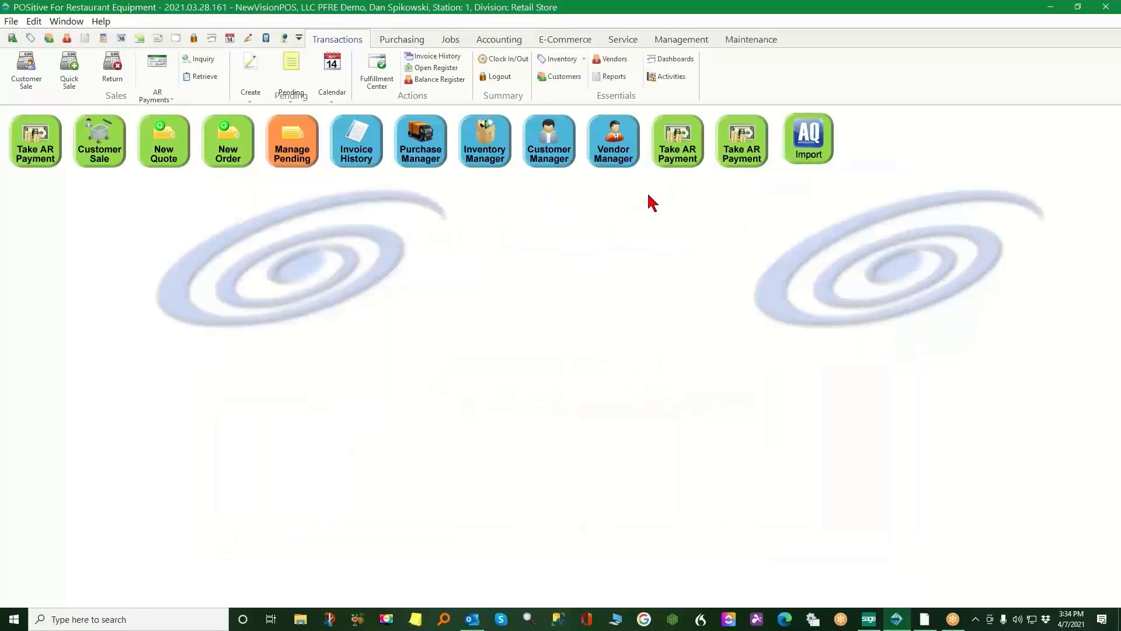
click(99, 153)
key(Return)
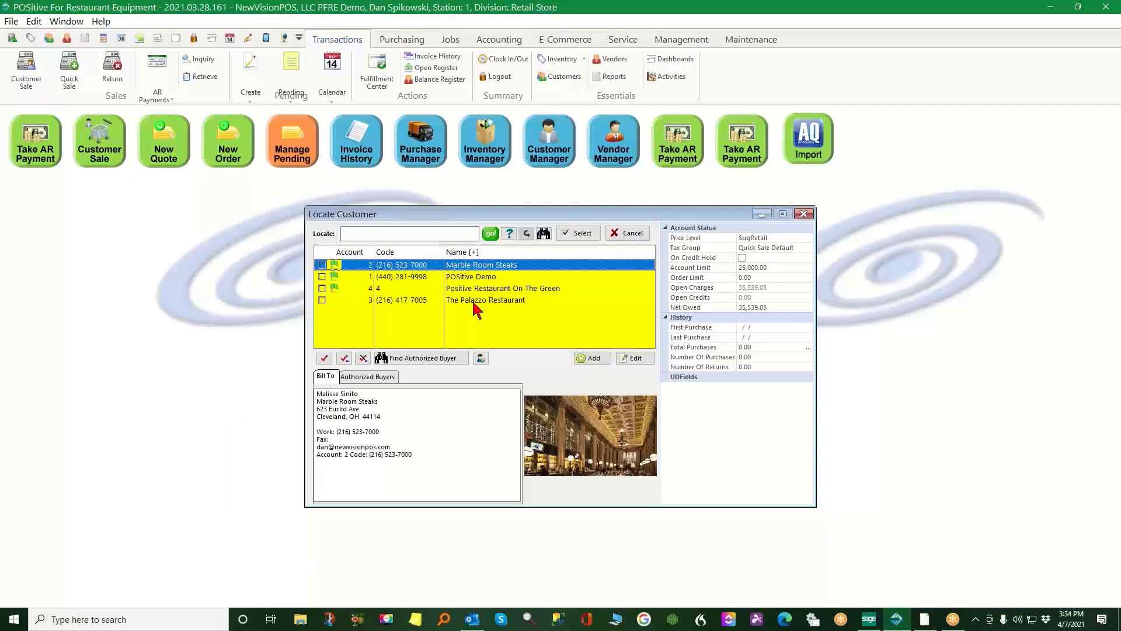
click(578, 233)
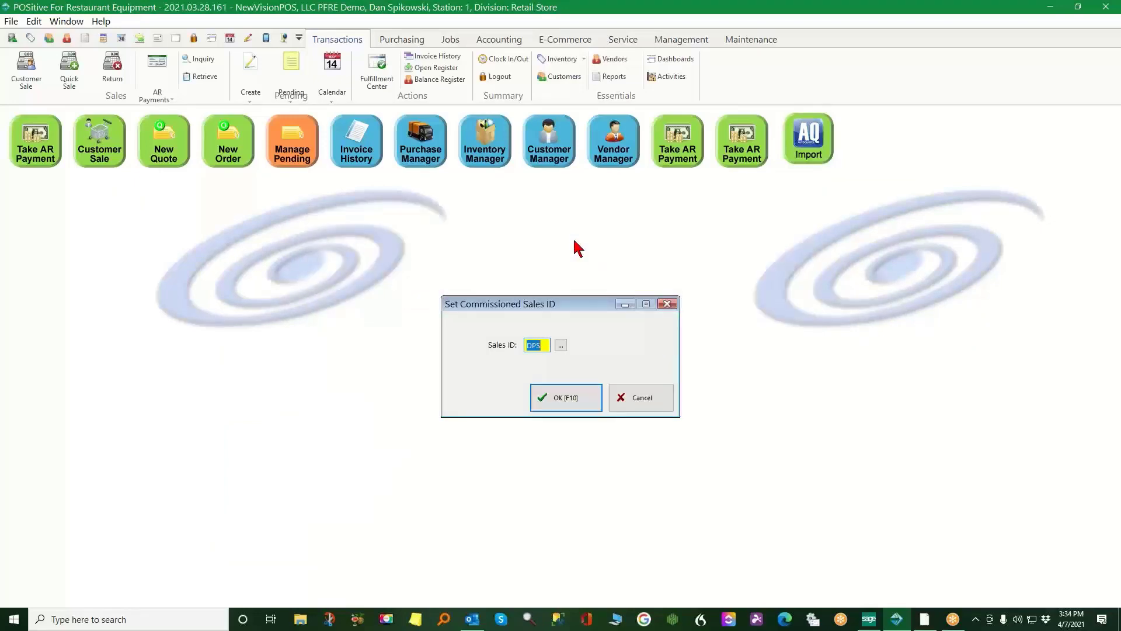
click(567, 398)
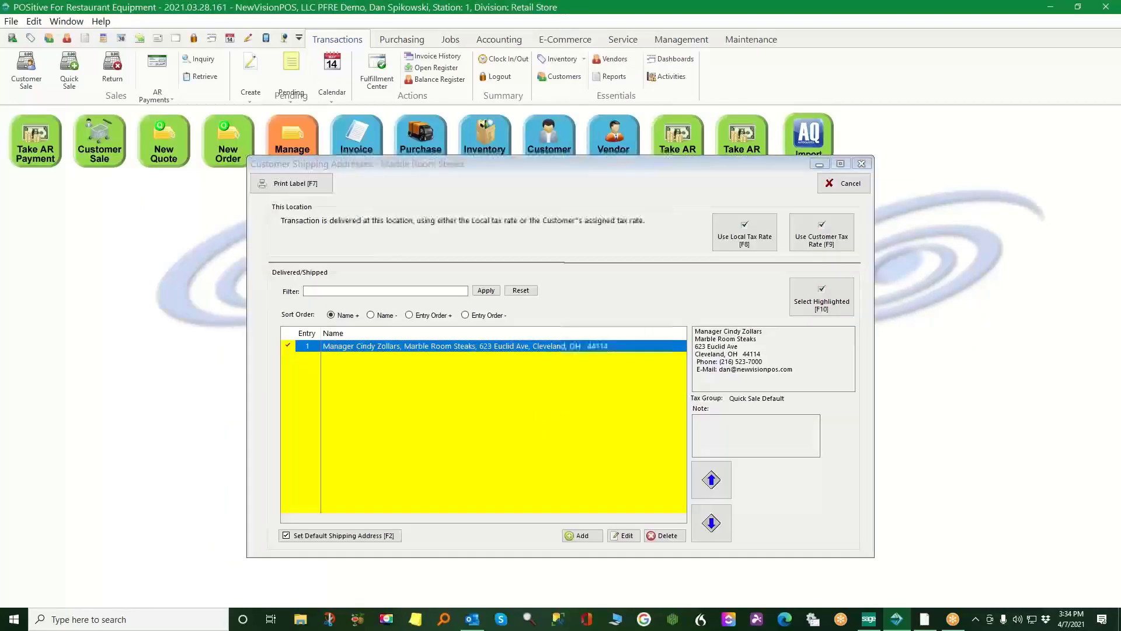
click(842, 301)
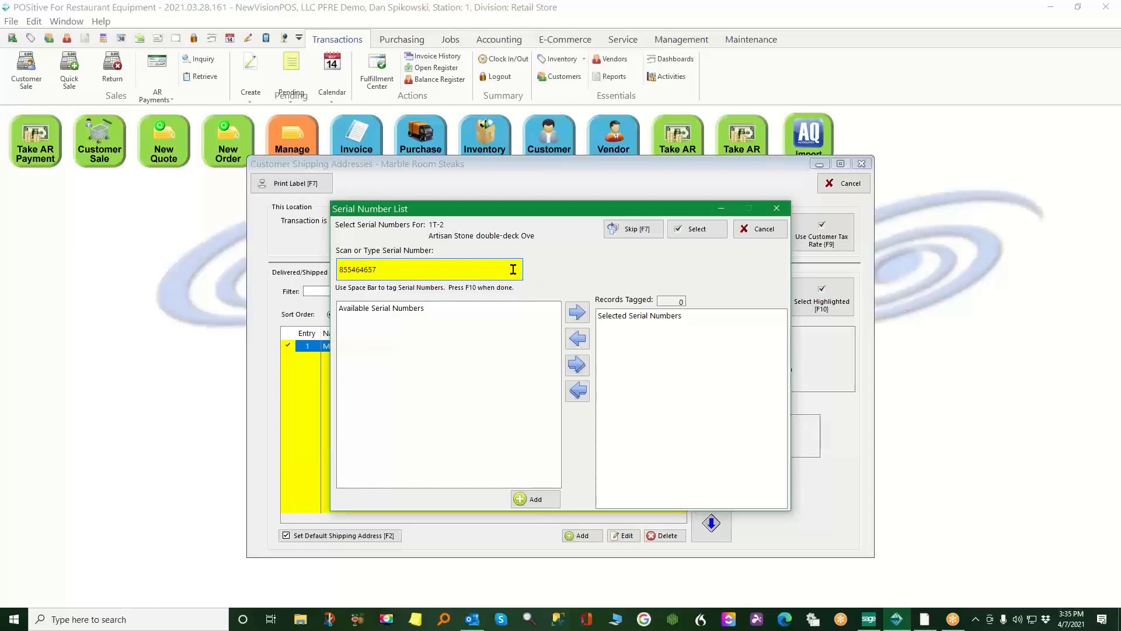
Enter serial number 855464657 for the 1T-2 oven, agree to add it to the list, and select it for the sale
key(Return)
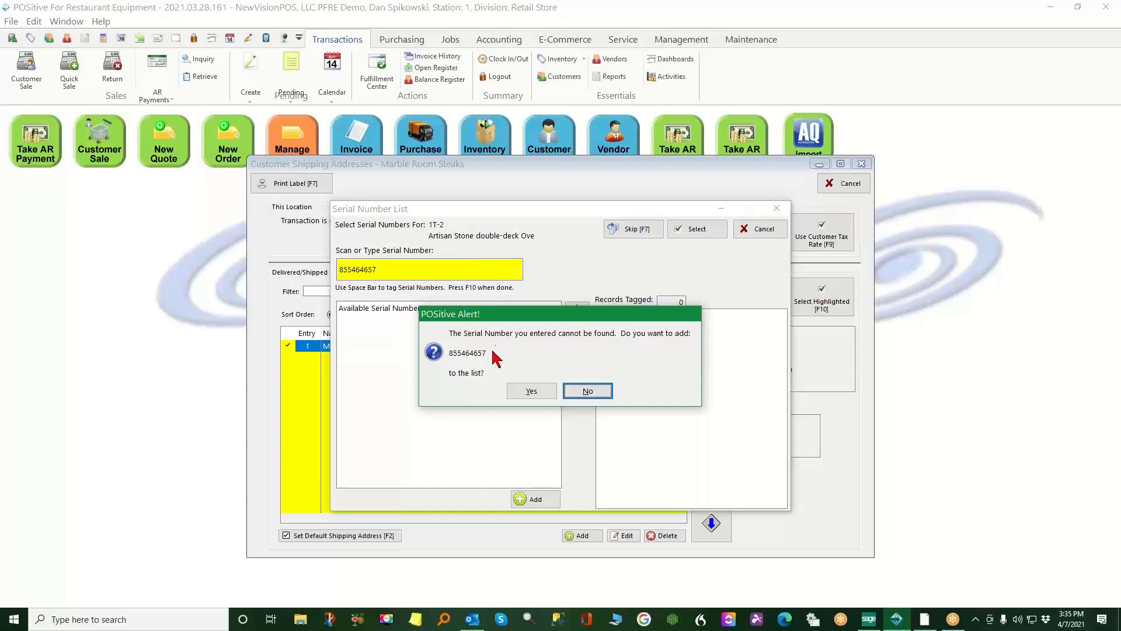
click(525, 391)
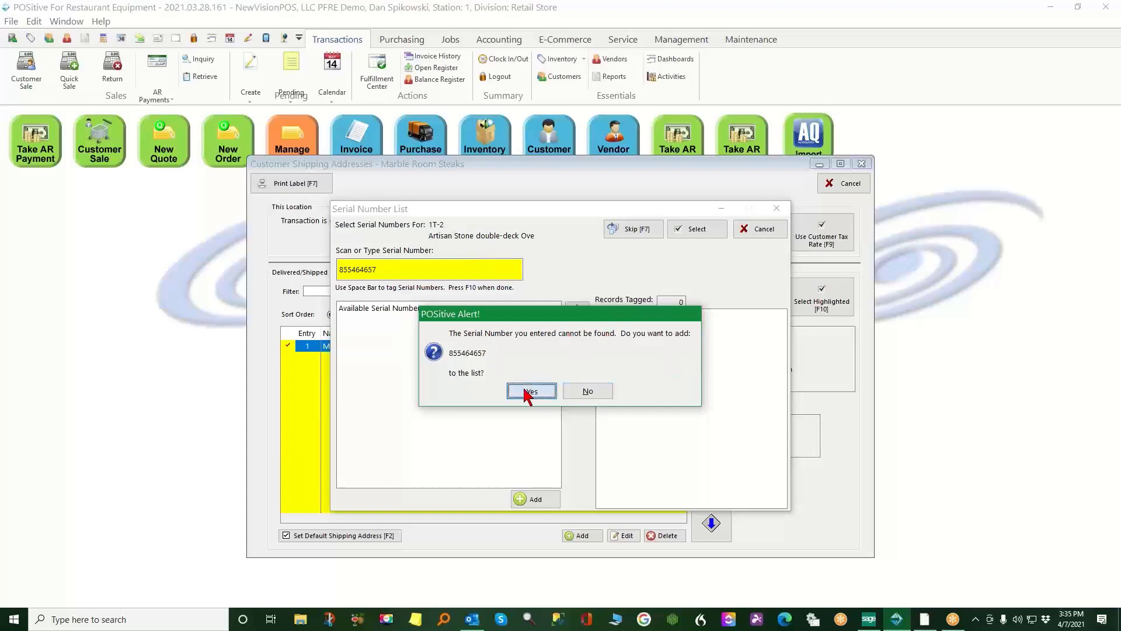
click(700, 231)
click(839, 314)
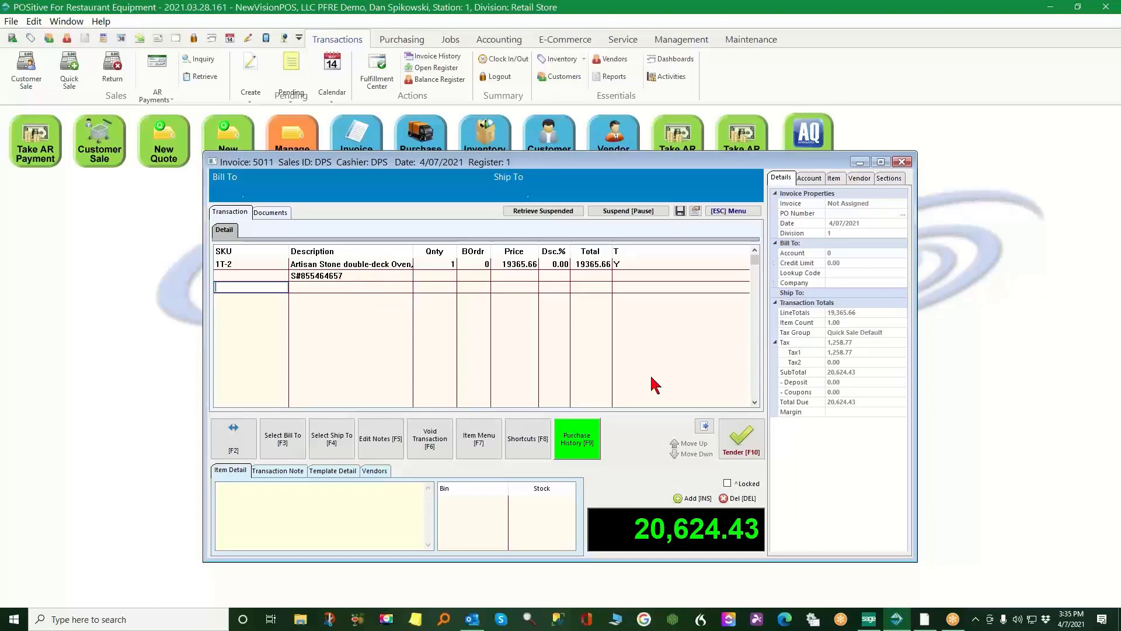
Tender the oven invoice's full balance of 20,624.43 as cash, skip the invoice printout, and finalize the transaction
click(743, 442)
click(743, 442)
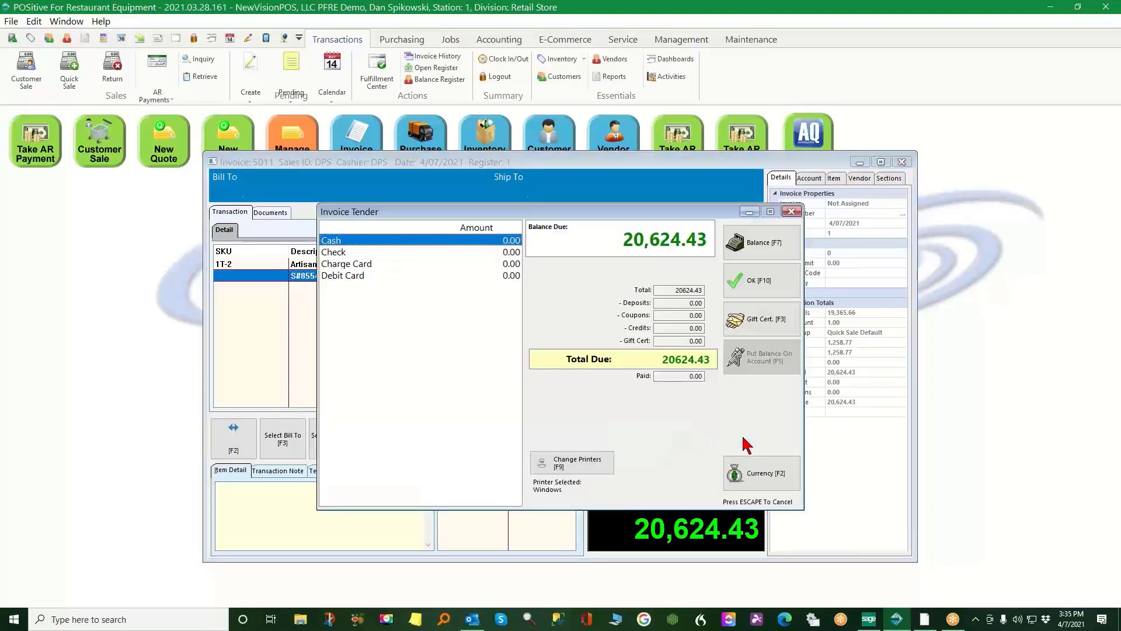
click(429, 244)
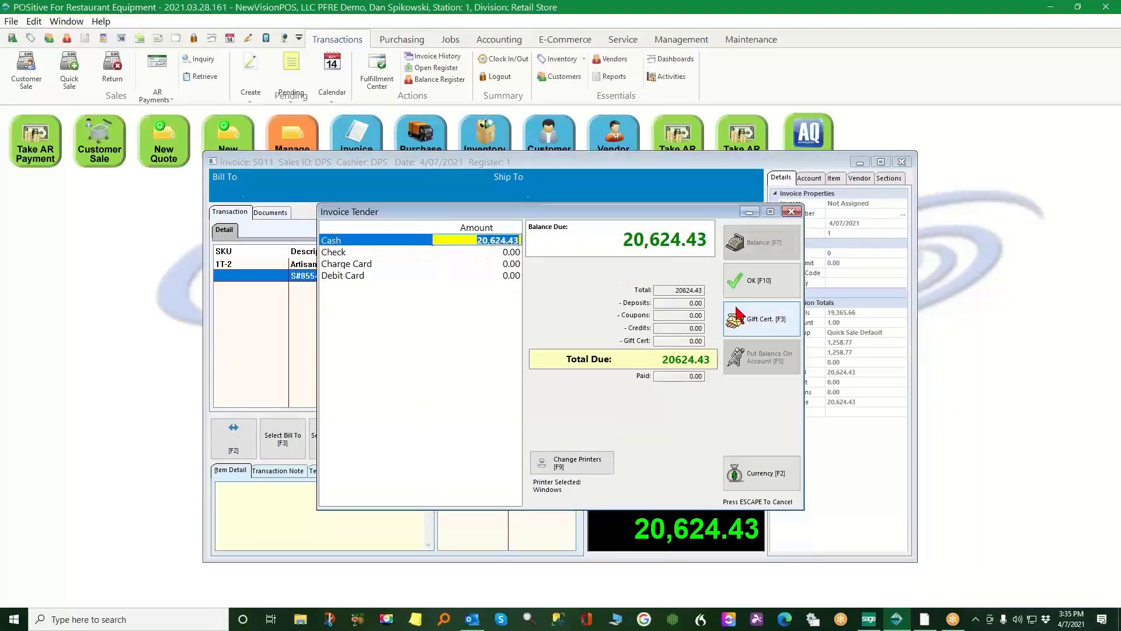
click(759, 283)
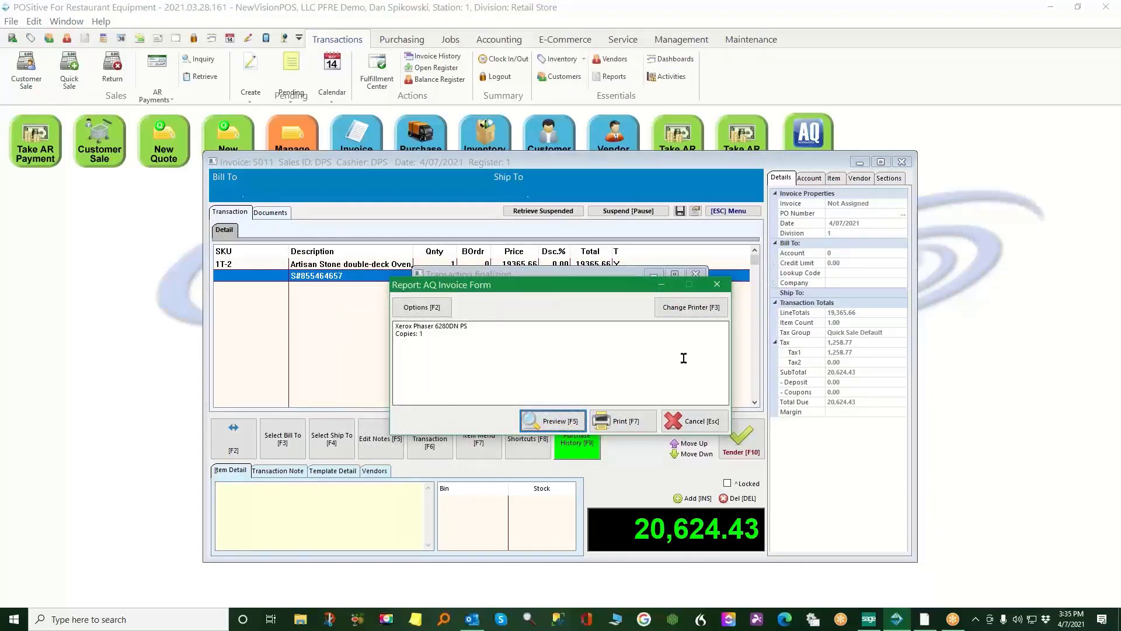
click(701, 421)
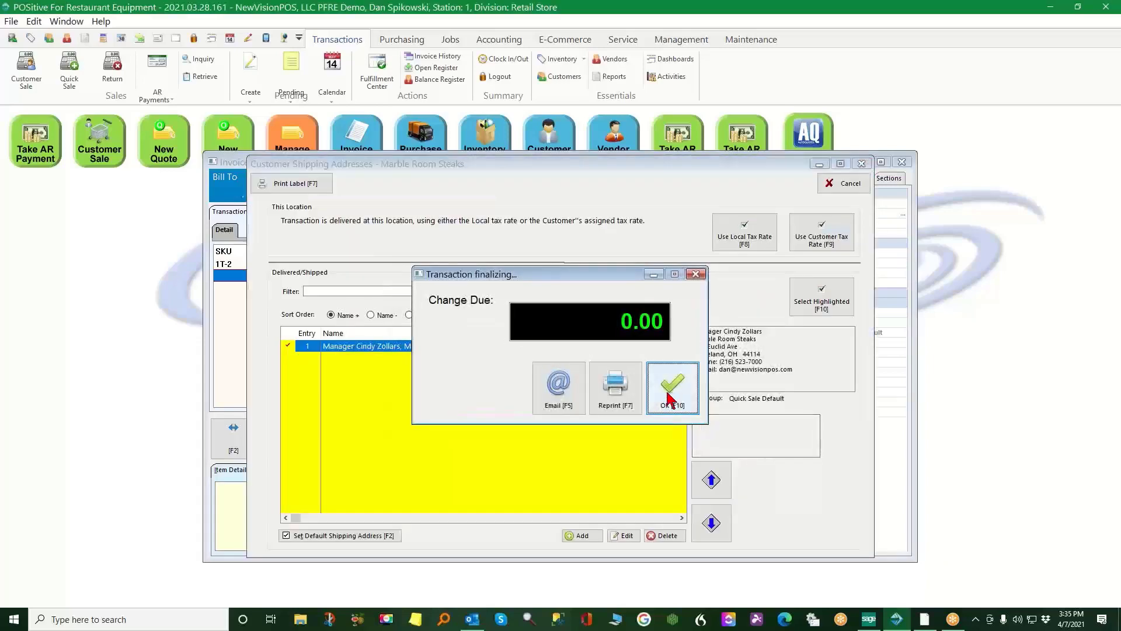
click(671, 390)
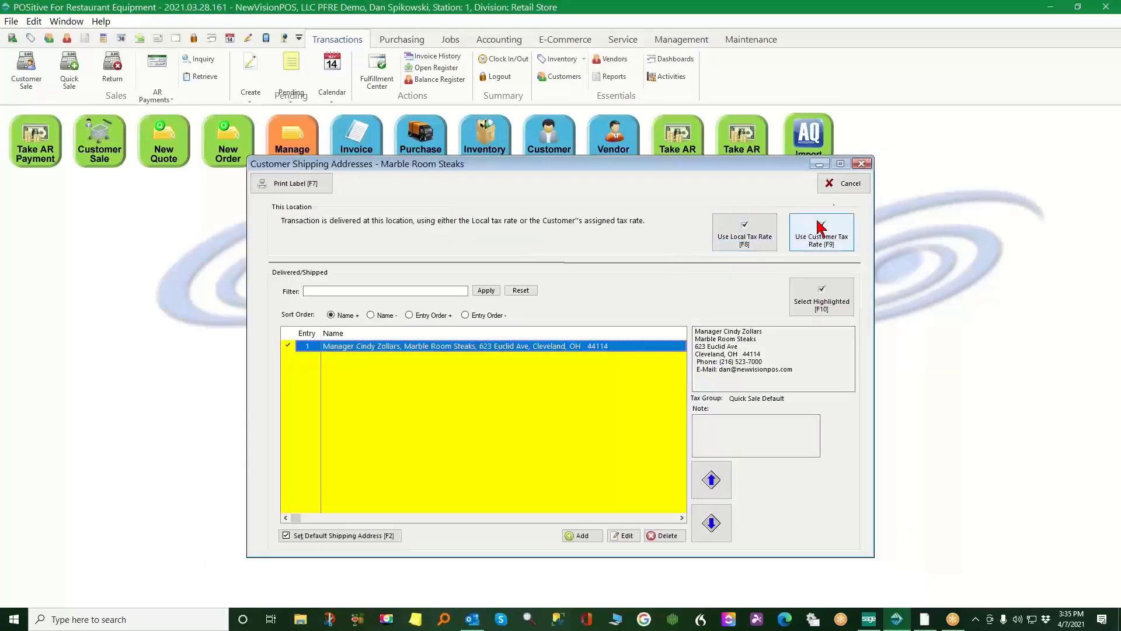
Back out of the pending customer sale and void the empty Marble Room Steaks invoice
click(853, 182)
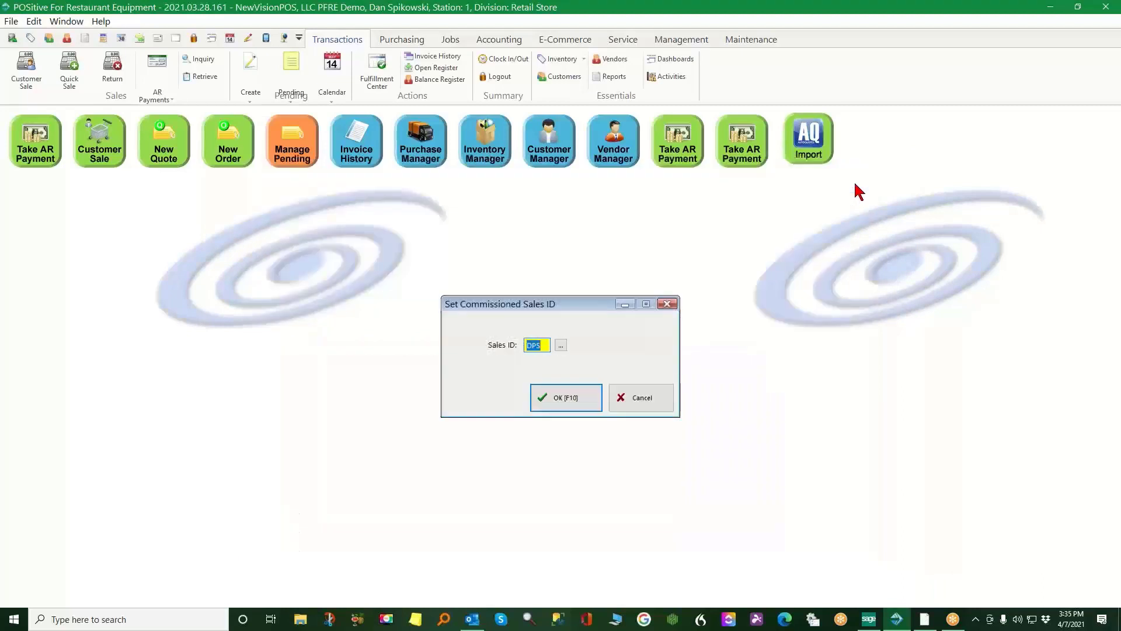
click(636, 402)
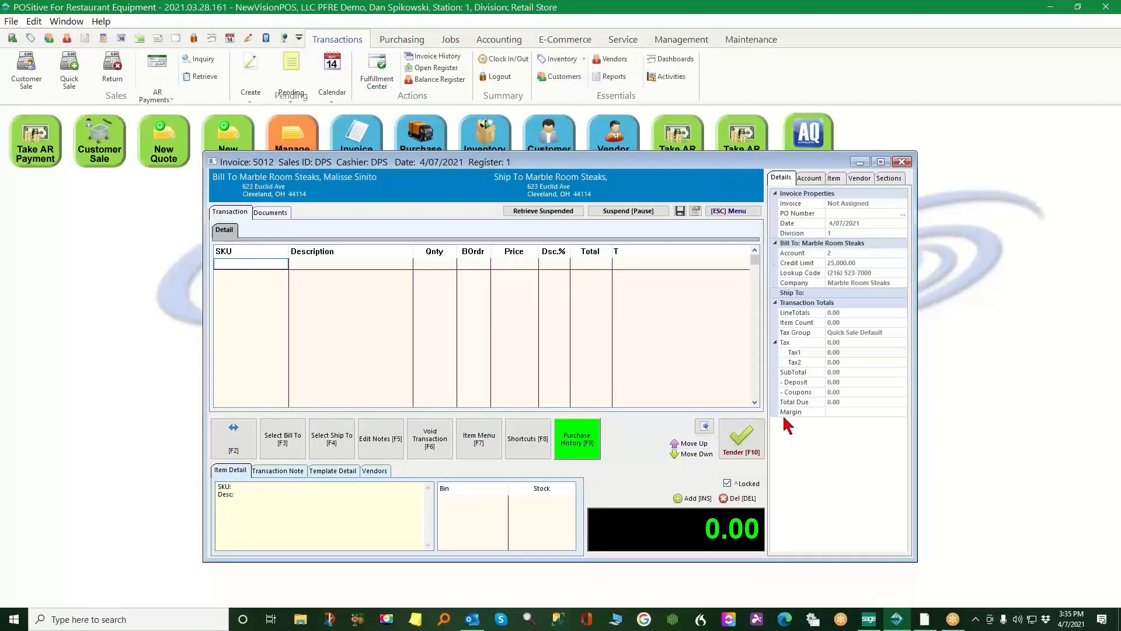
click(902, 162)
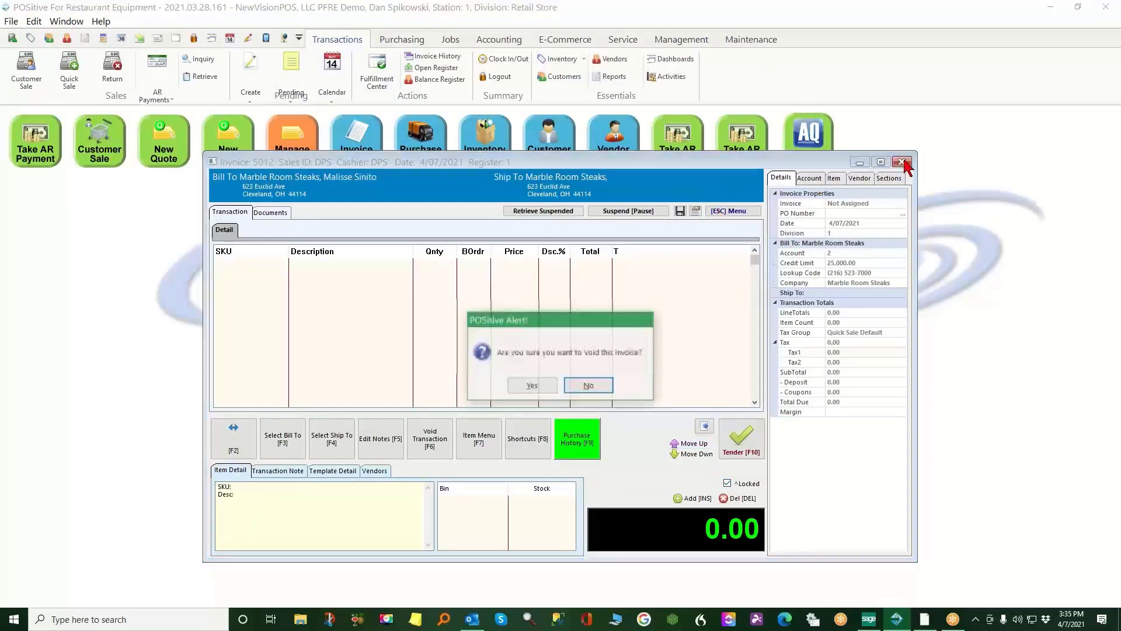
click(531, 385)
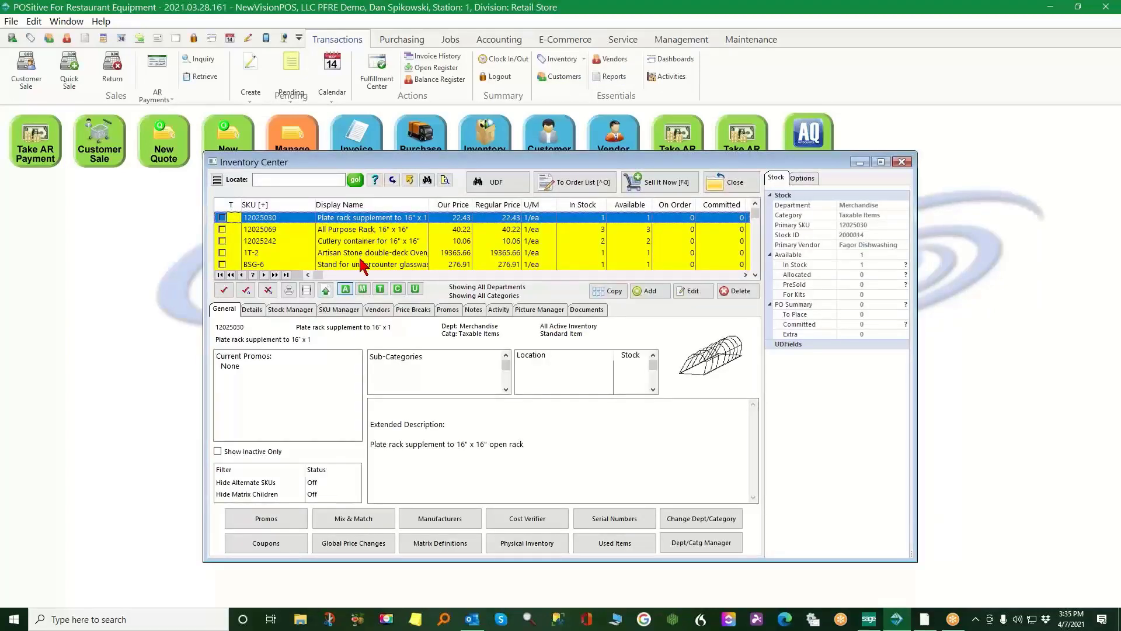
Select the 1T-2 Artisan Stone double-deck oven in the Inventory Center to check its stock
click(367, 254)
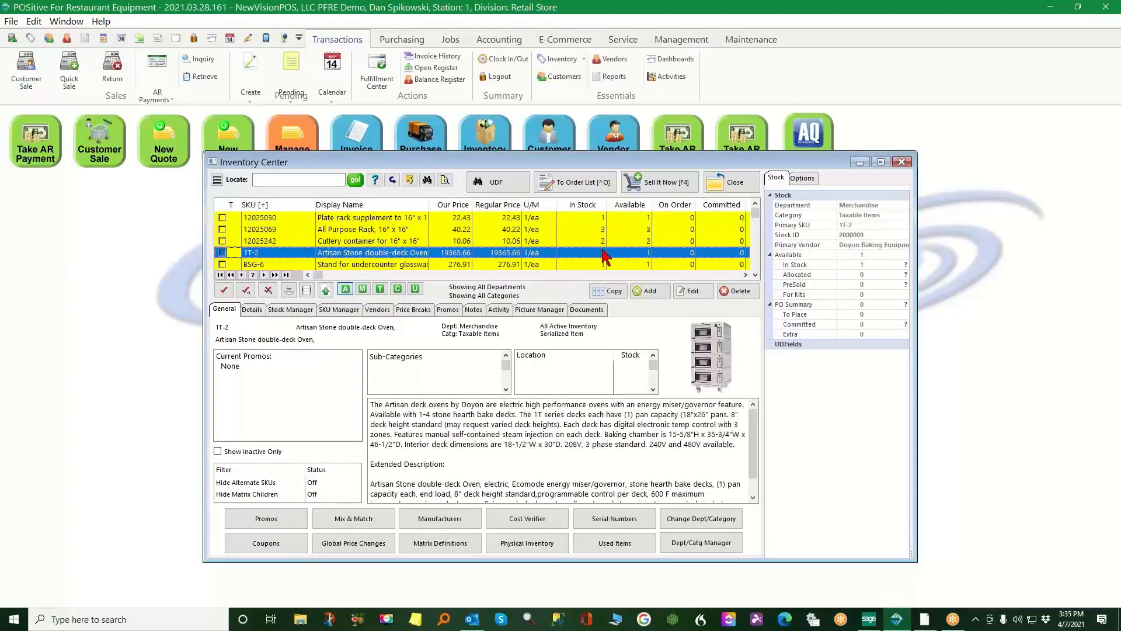
Show all sold and in-stock serial numbers for the 1T-2 Artisan Stone double-deck oven
click(294, 313)
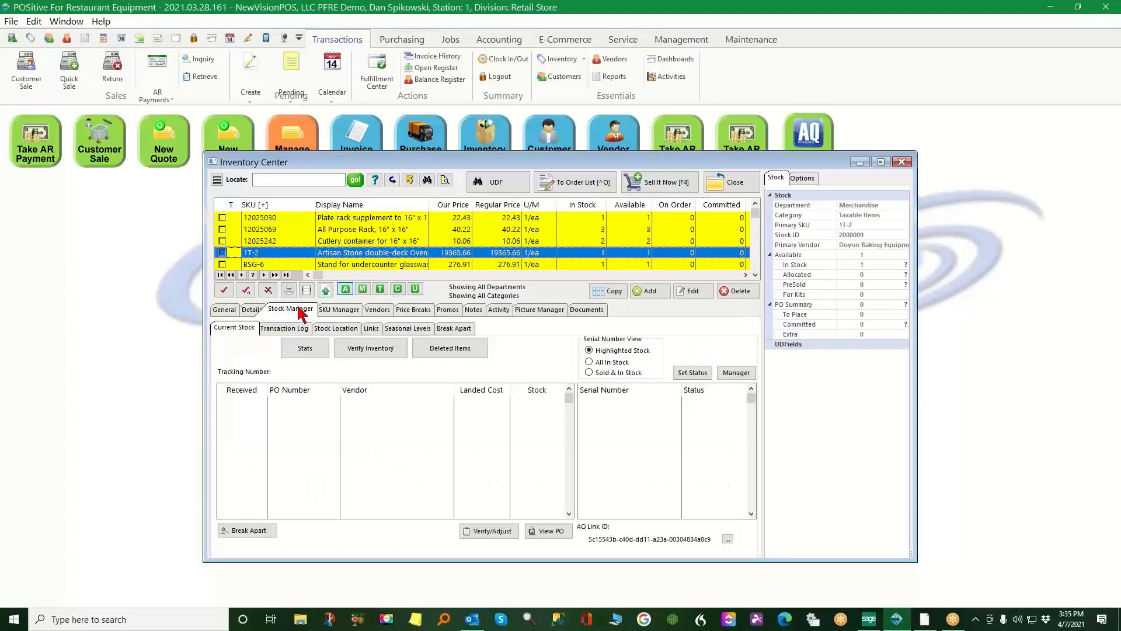
click(693, 373)
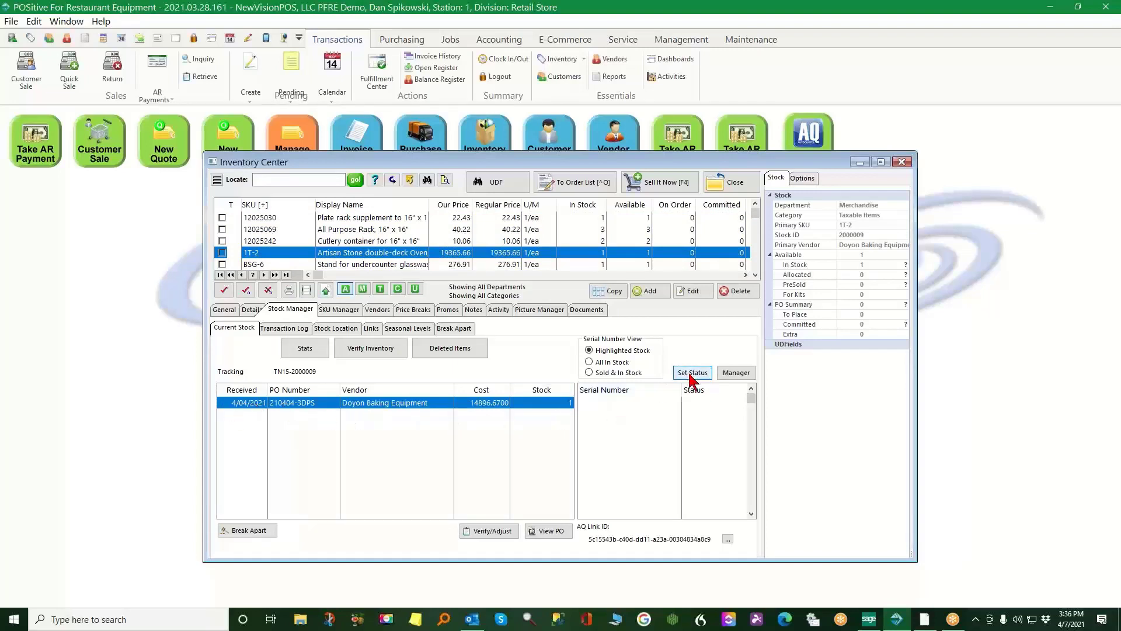
click(591, 363)
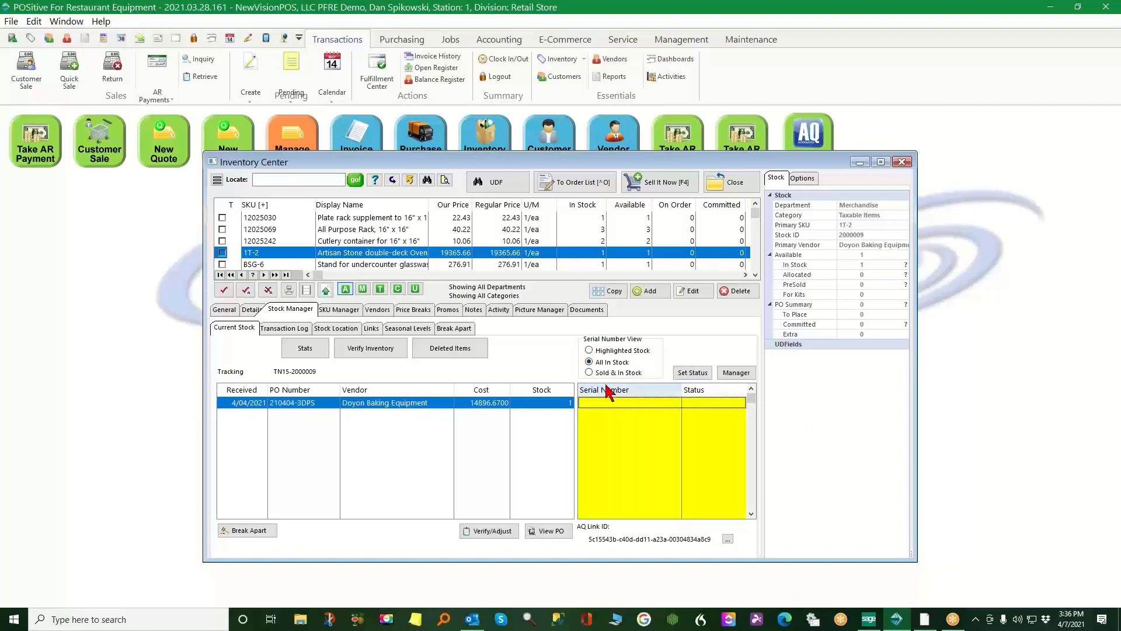
click(589, 373)
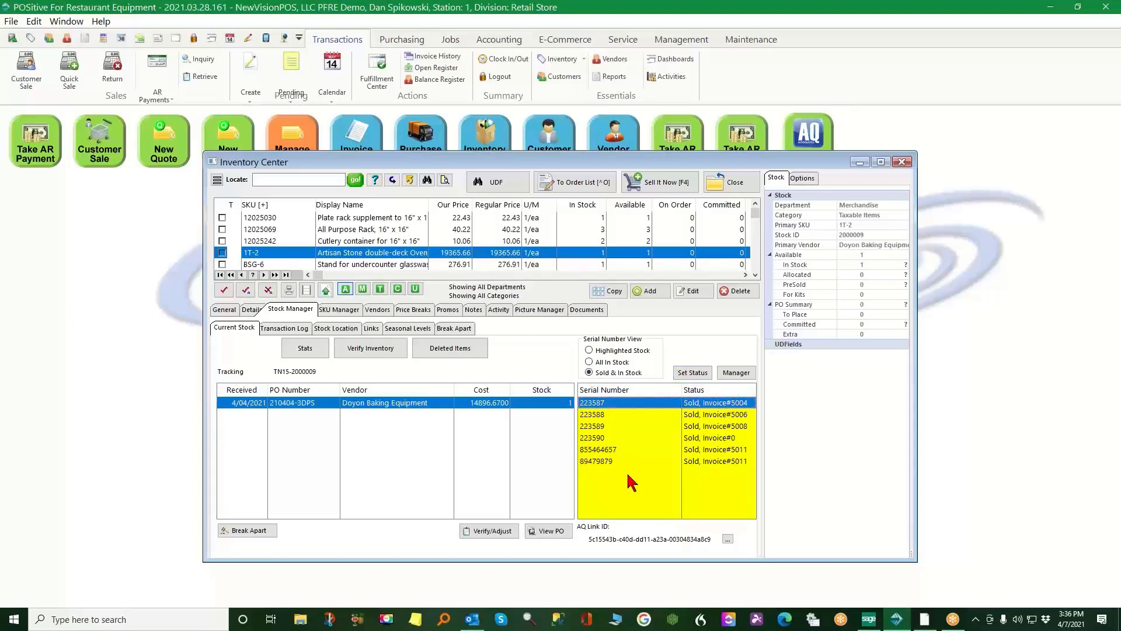
Review the status details of the oven's serial number 223589, including its customer account field, and leave without saving
click(596, 440)
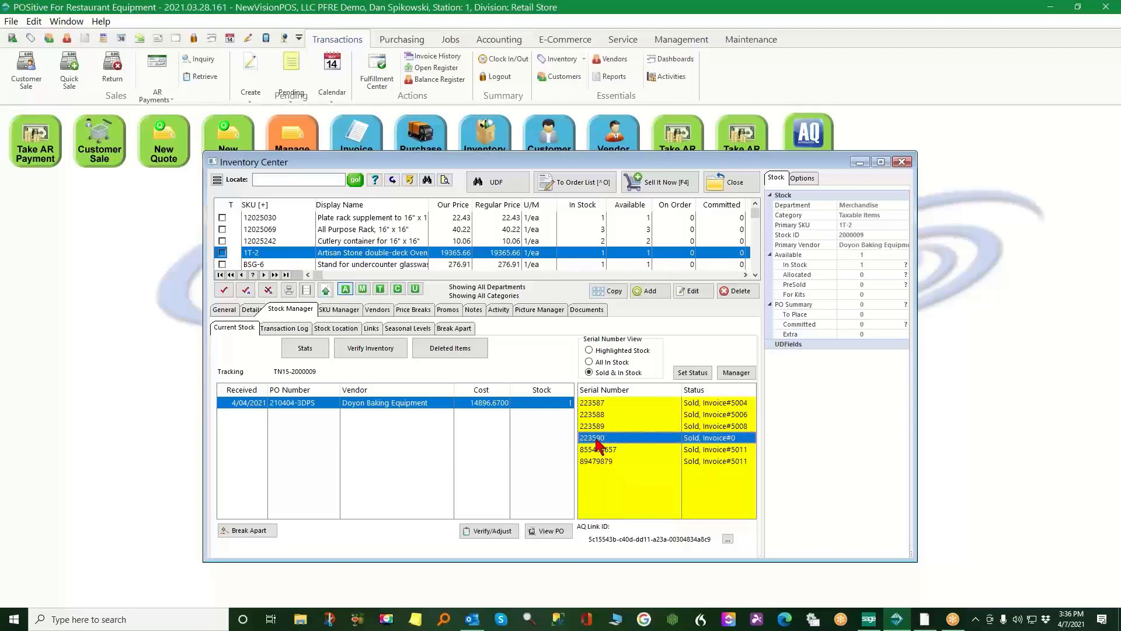
click(591, 427)
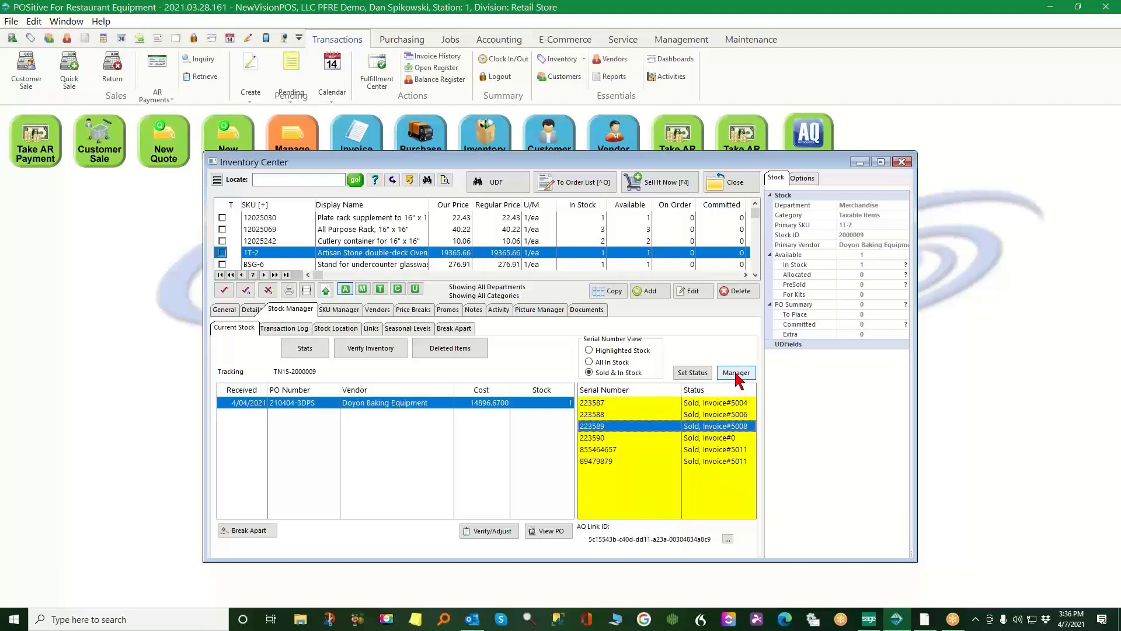
click(691, 374)
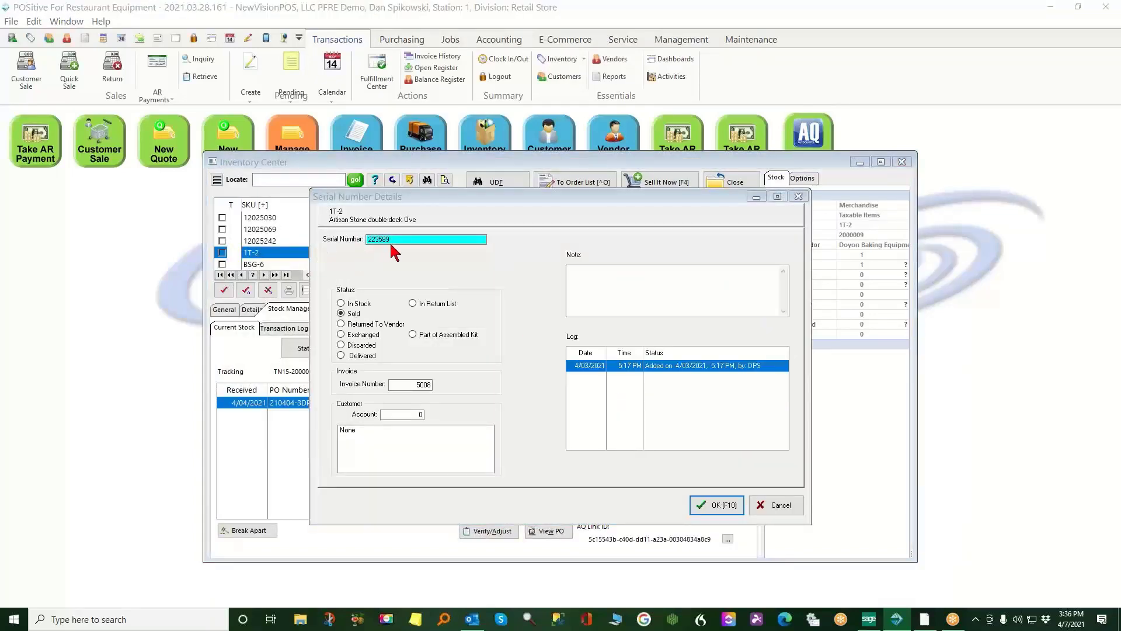
click(403, 417)
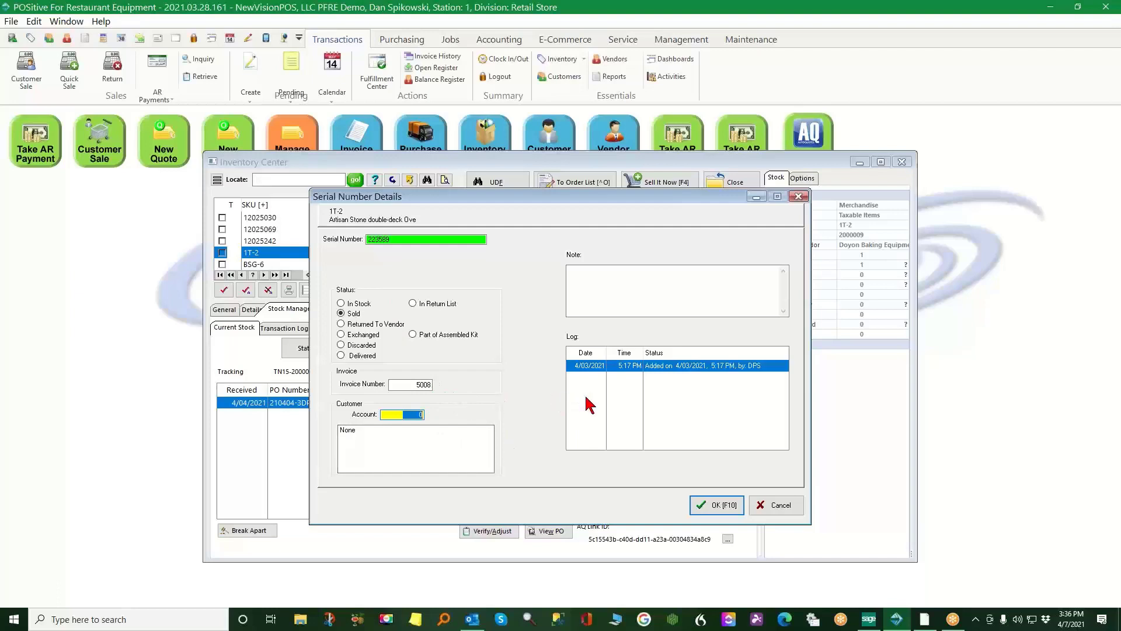
click(794, 508)
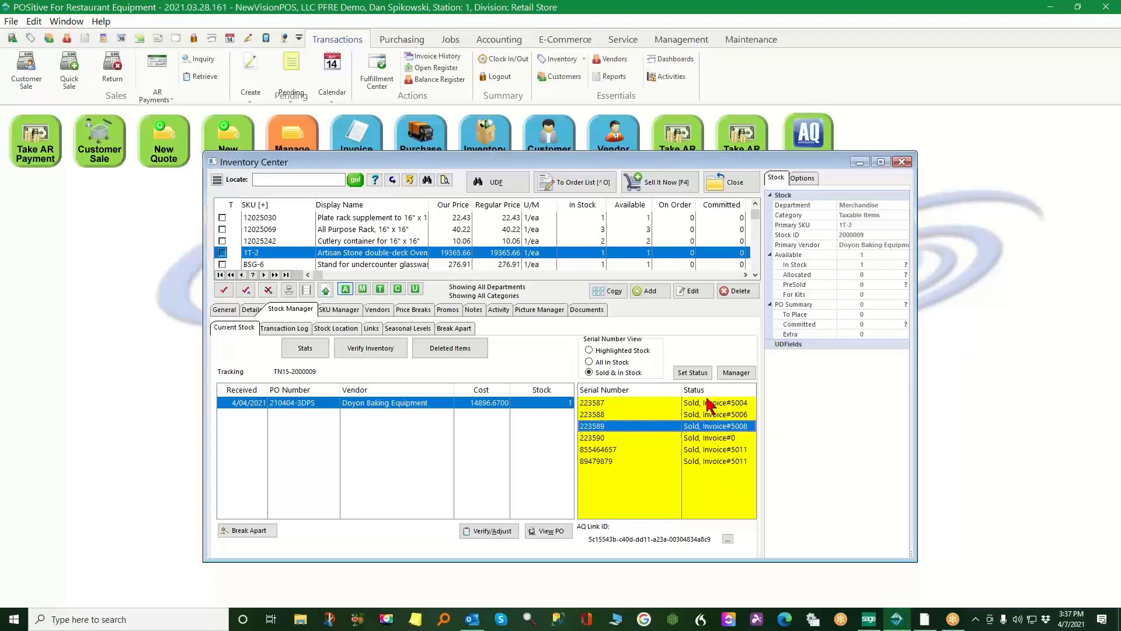
Check the status and log of the oven's serial number 89479879 and close the details without saving
click(709, 462)
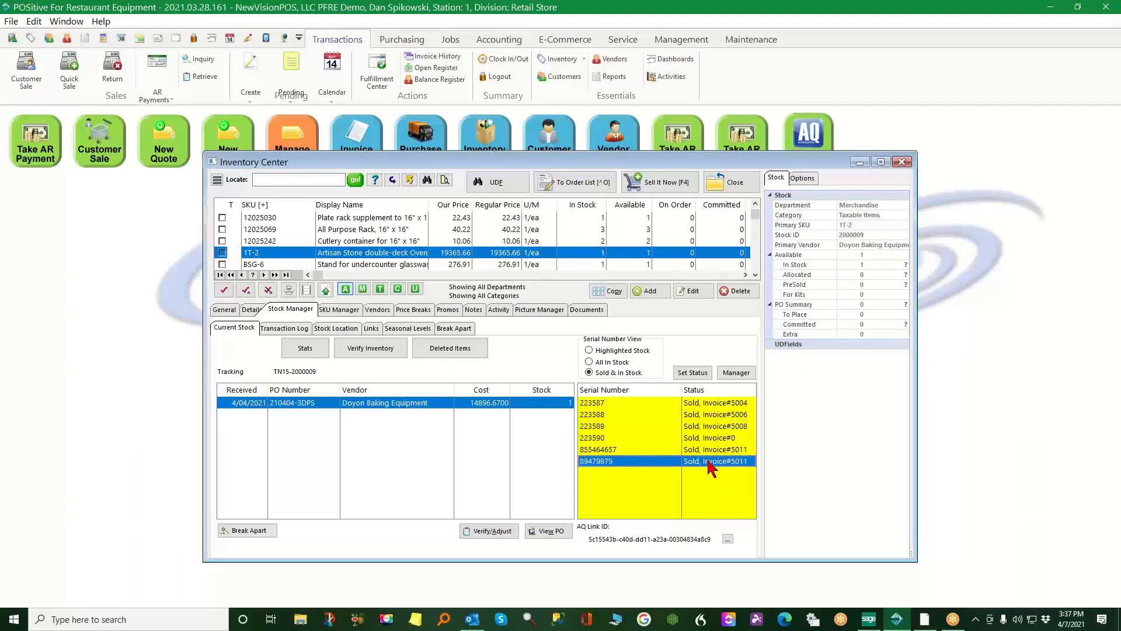
click(700, 375)
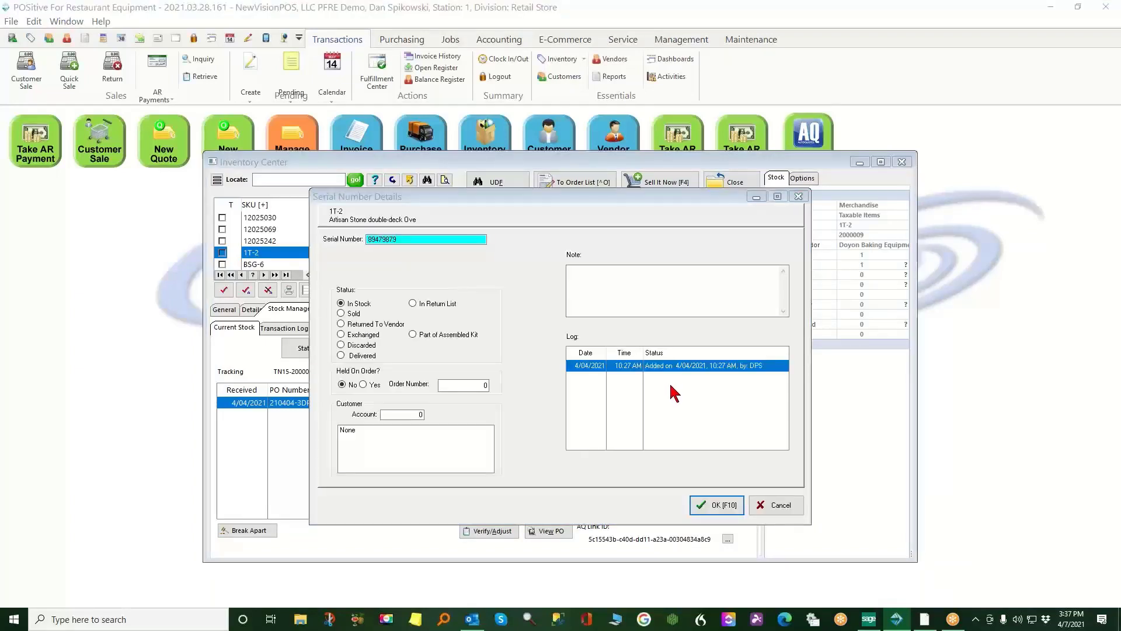
click(777, 507)
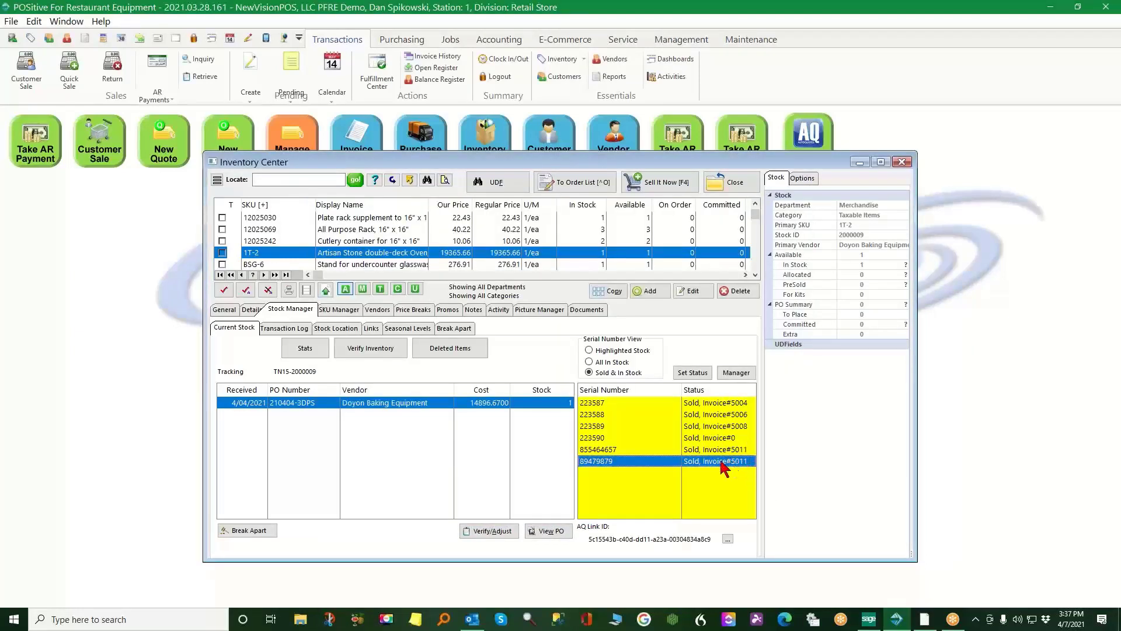
Review and accept the status details of serial number 855464657, and look at the form for adding serial numbers
click(620, 450)
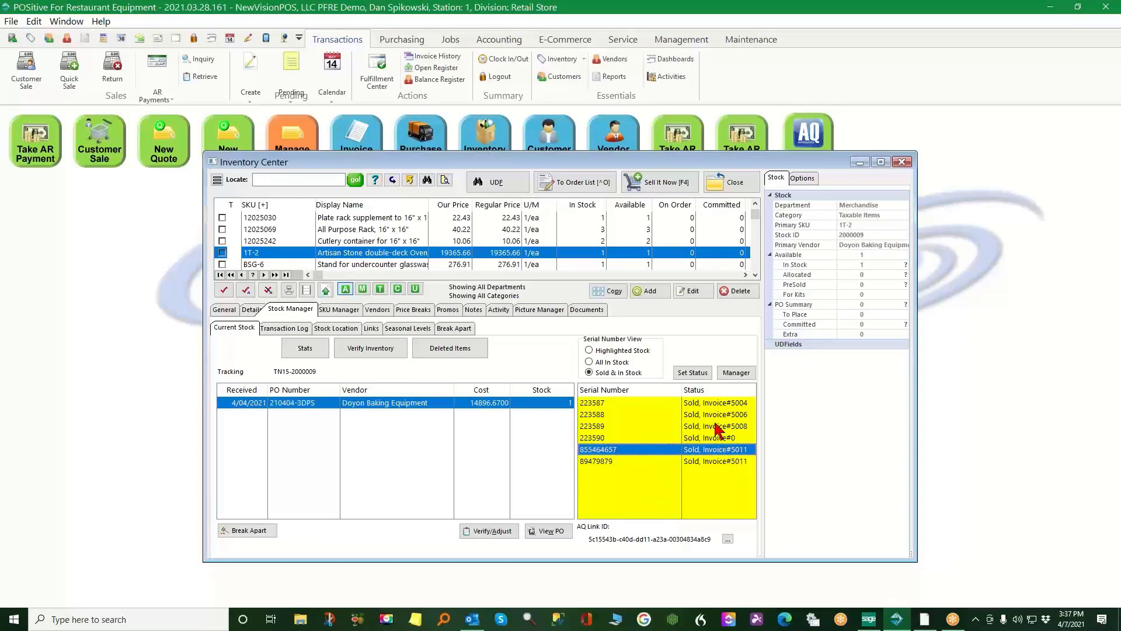
click(693, 372)
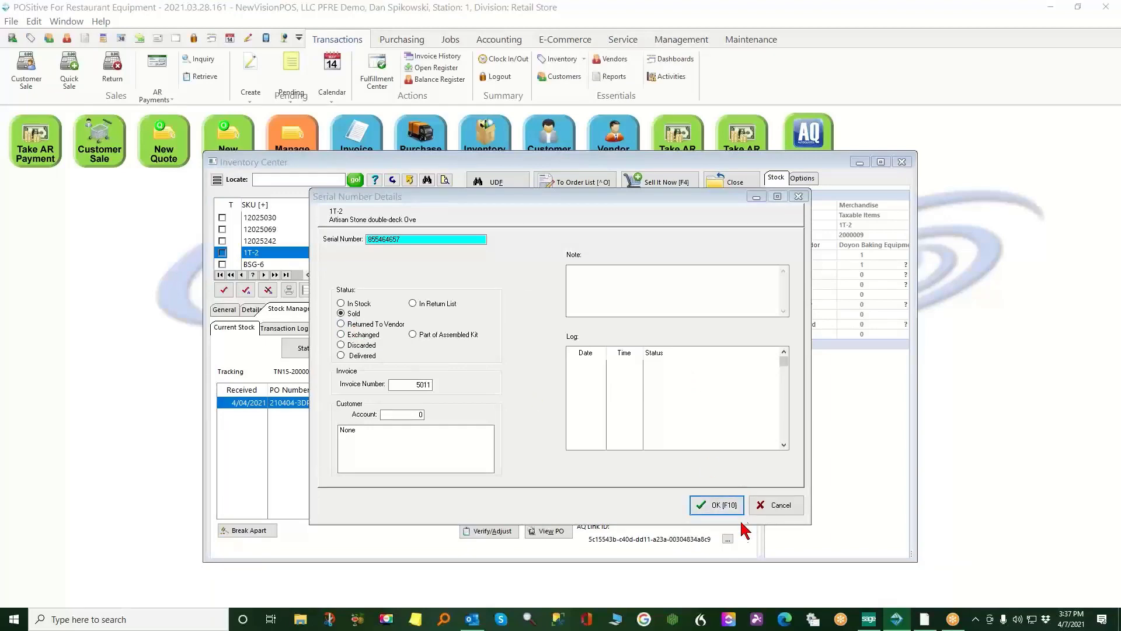
click(718, 504)
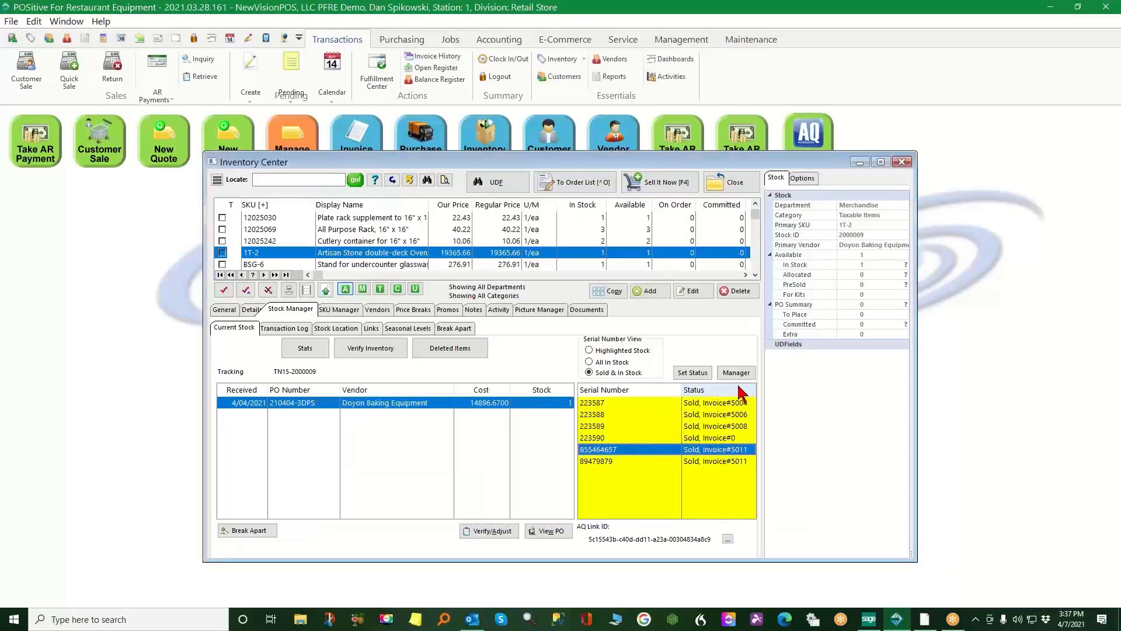
click(737, 372)
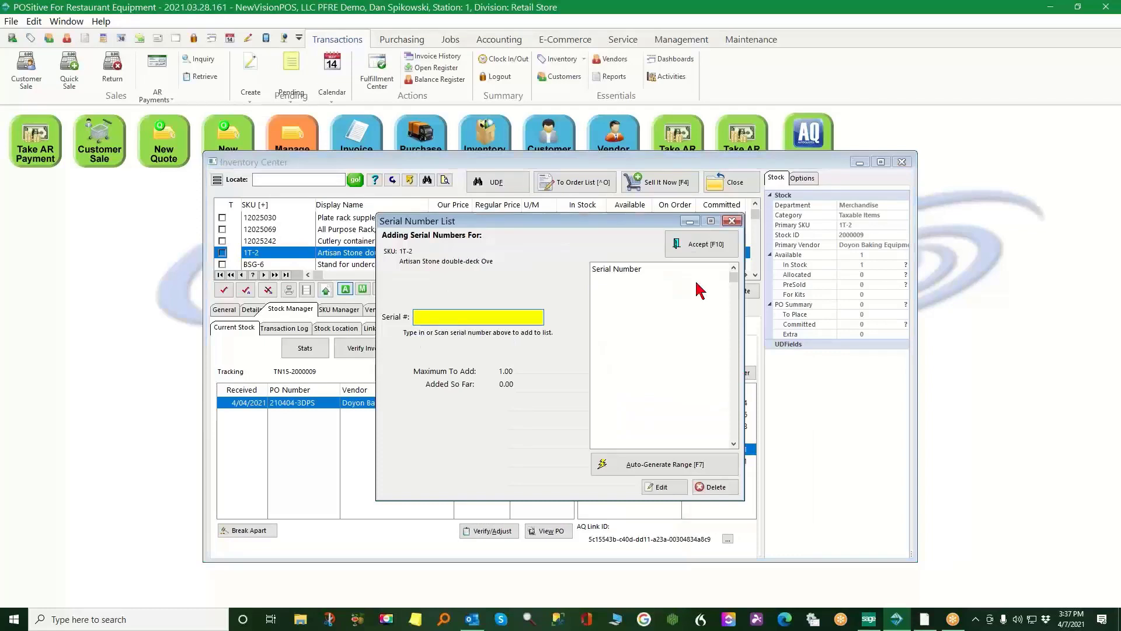
click(732, 220)
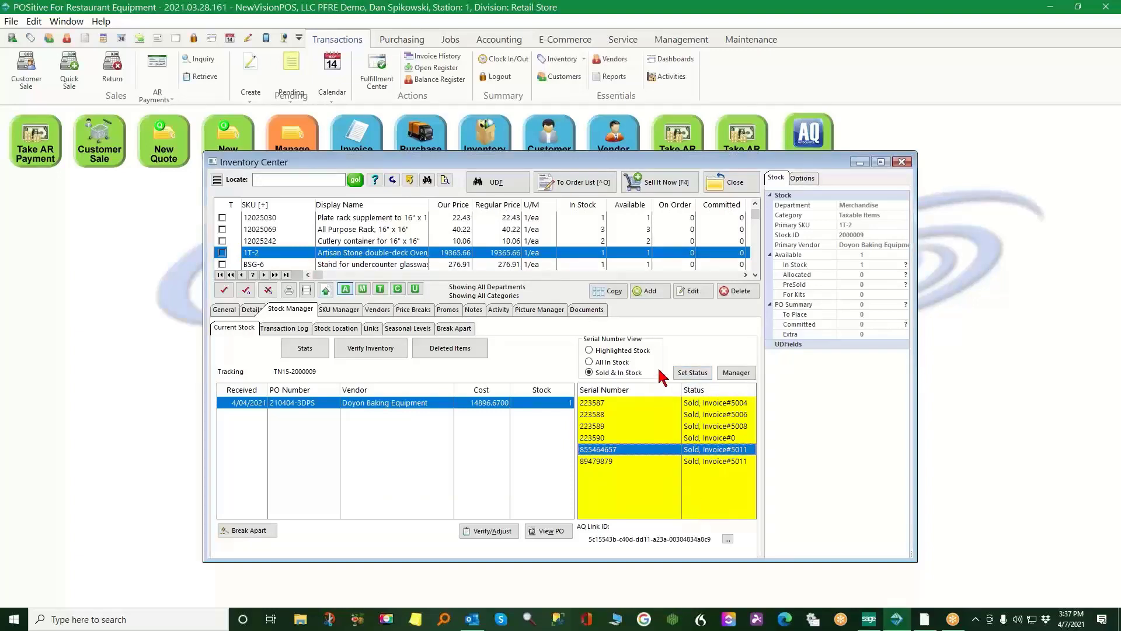
Reopen the details of serial number 855464657 and inspect its customer information and note fields
click(693, 373)
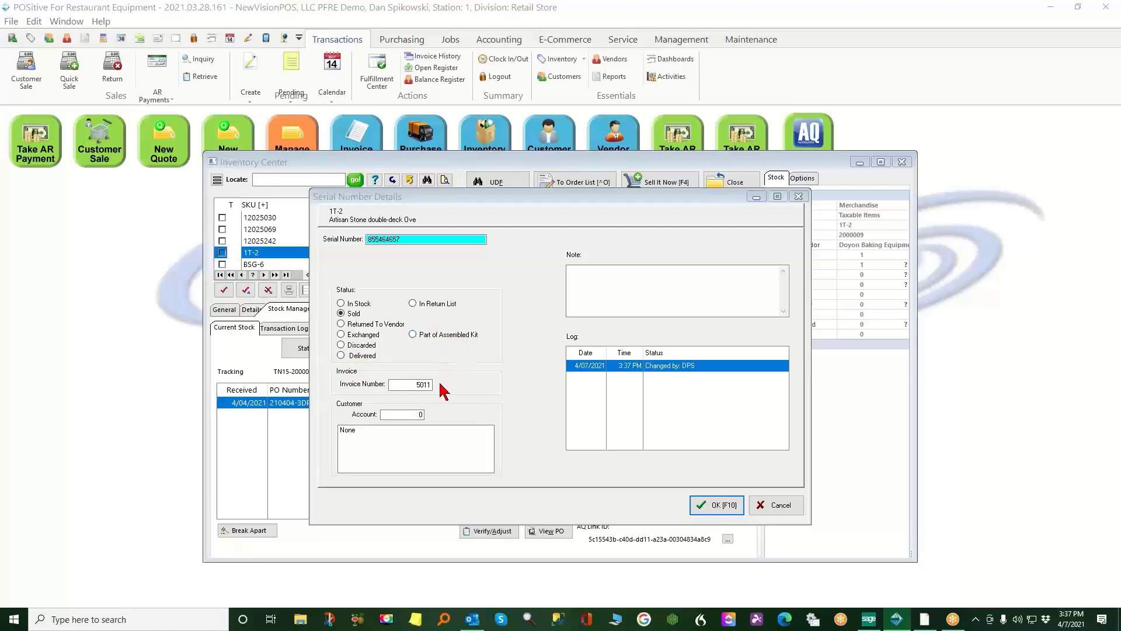
click(407, 438)
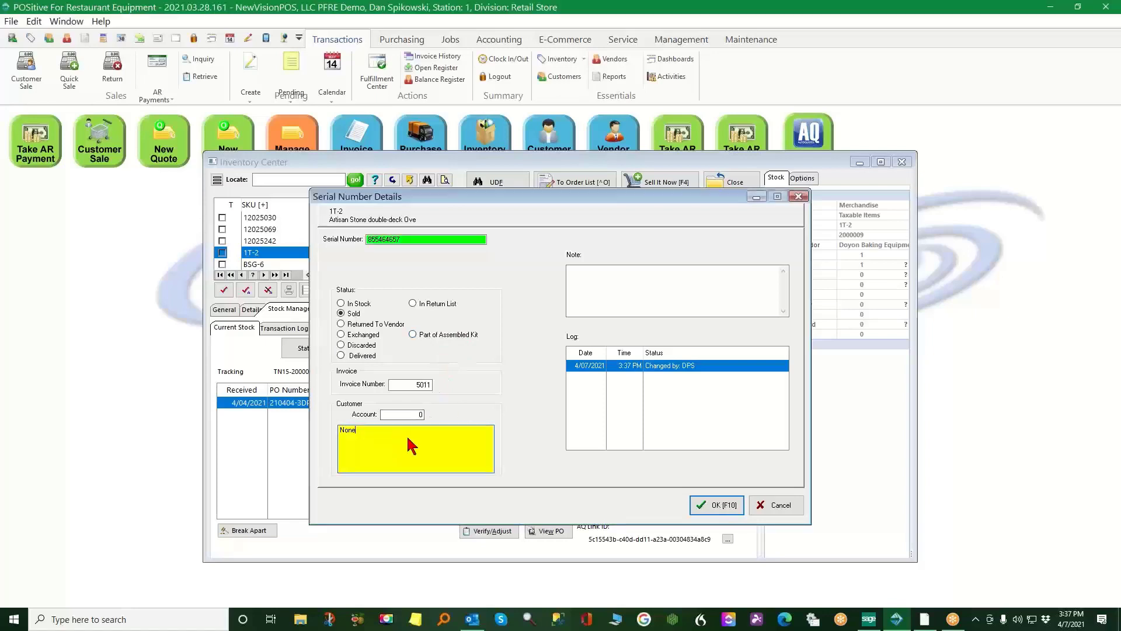
click(657, 290)
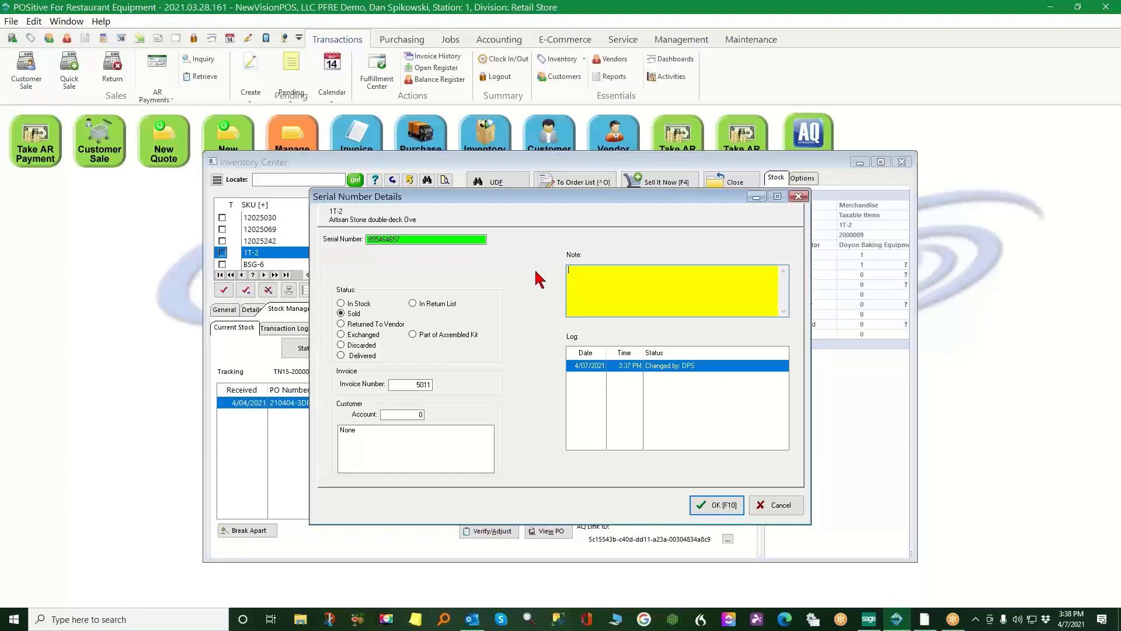
Compare the Quick Sale and Positive Restaurant On The Green invoices in the invoice history, and close the serial number details unsaved
click(444, 56)
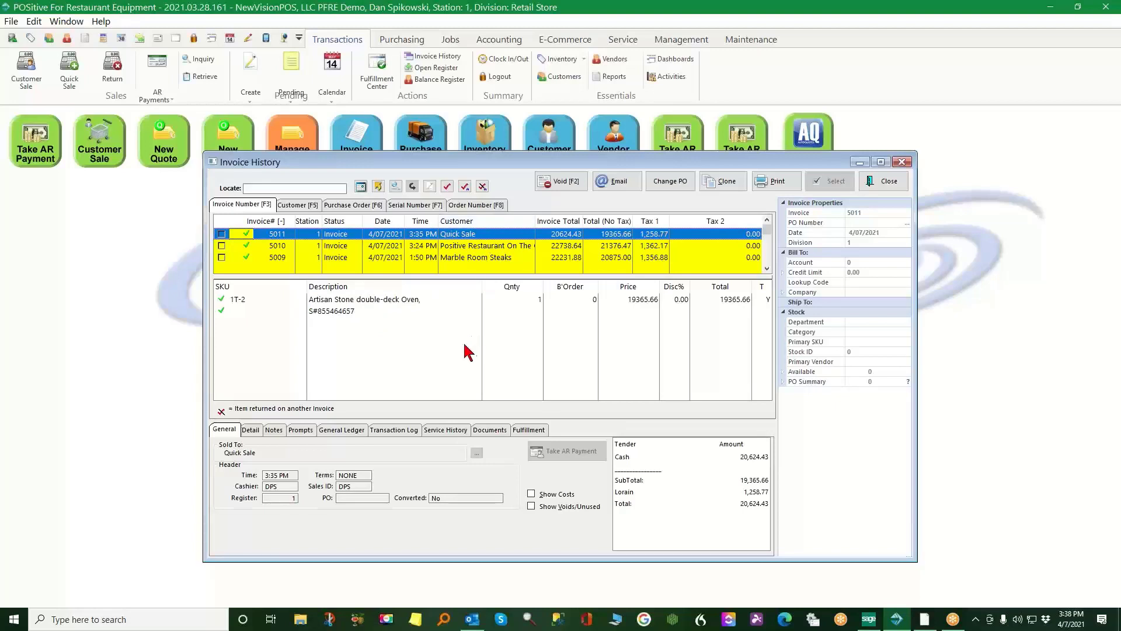
click(488, 245)
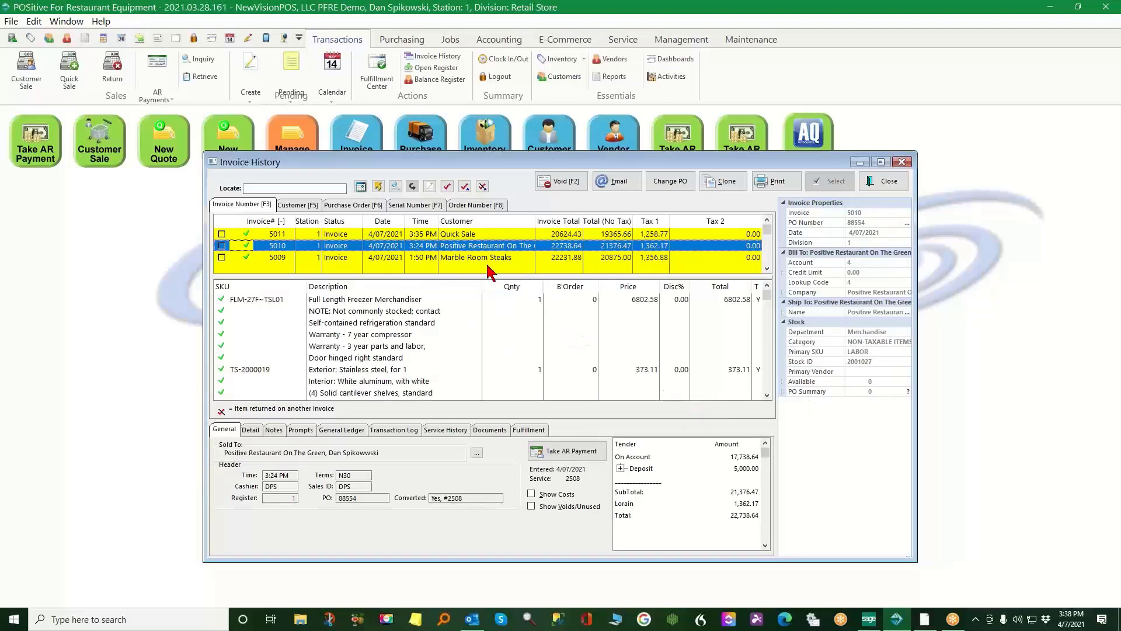
click(467, 234)
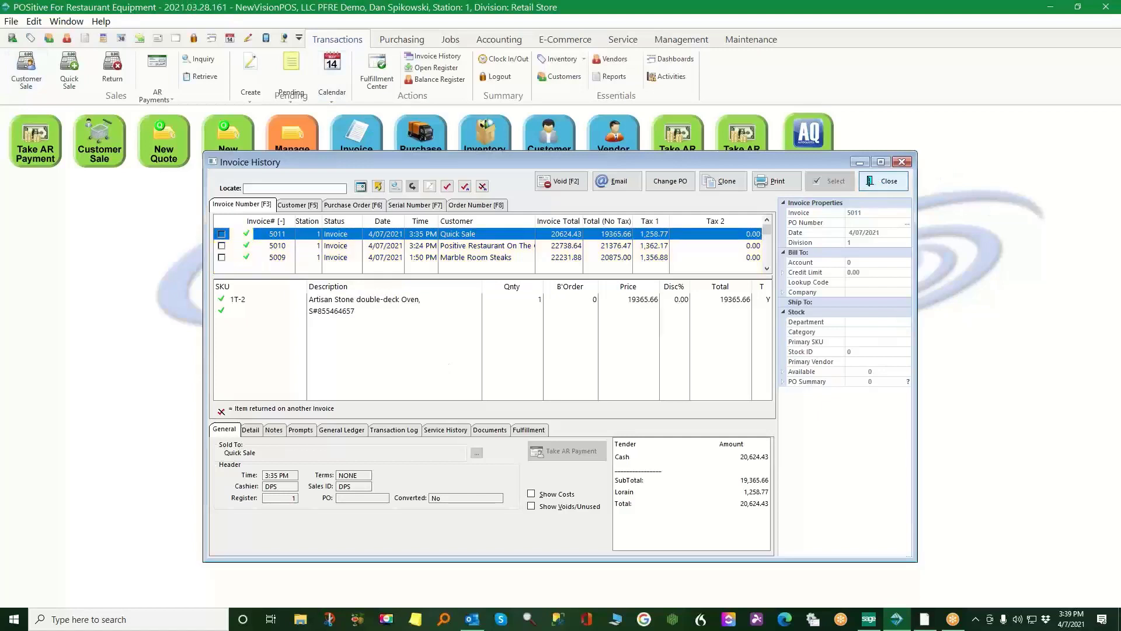
click(881, 181)
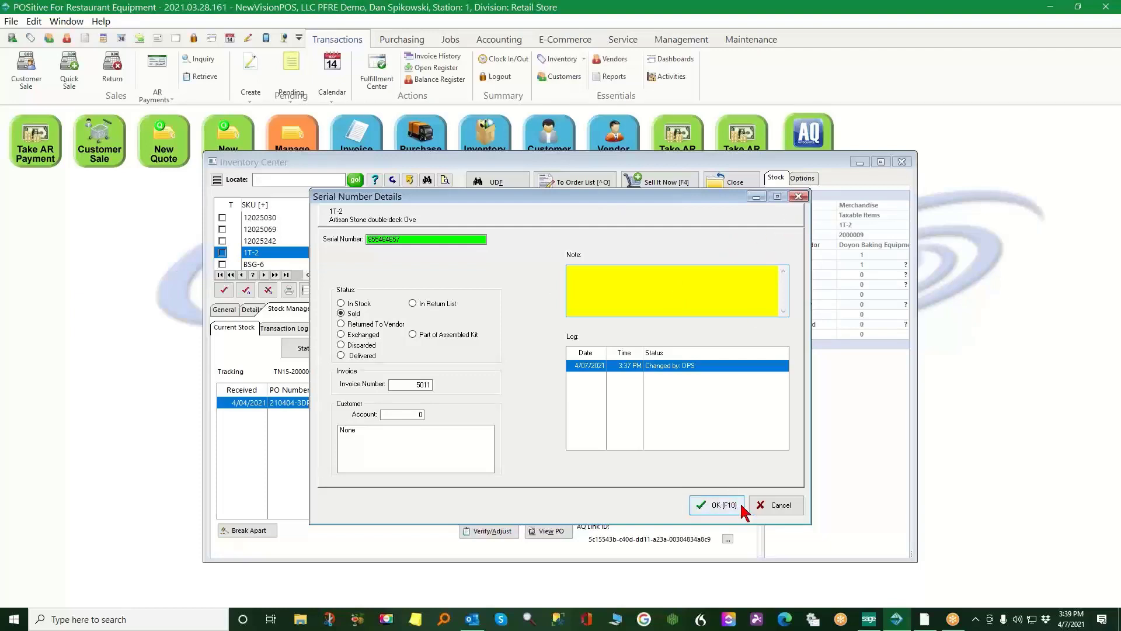
click(786, 509)
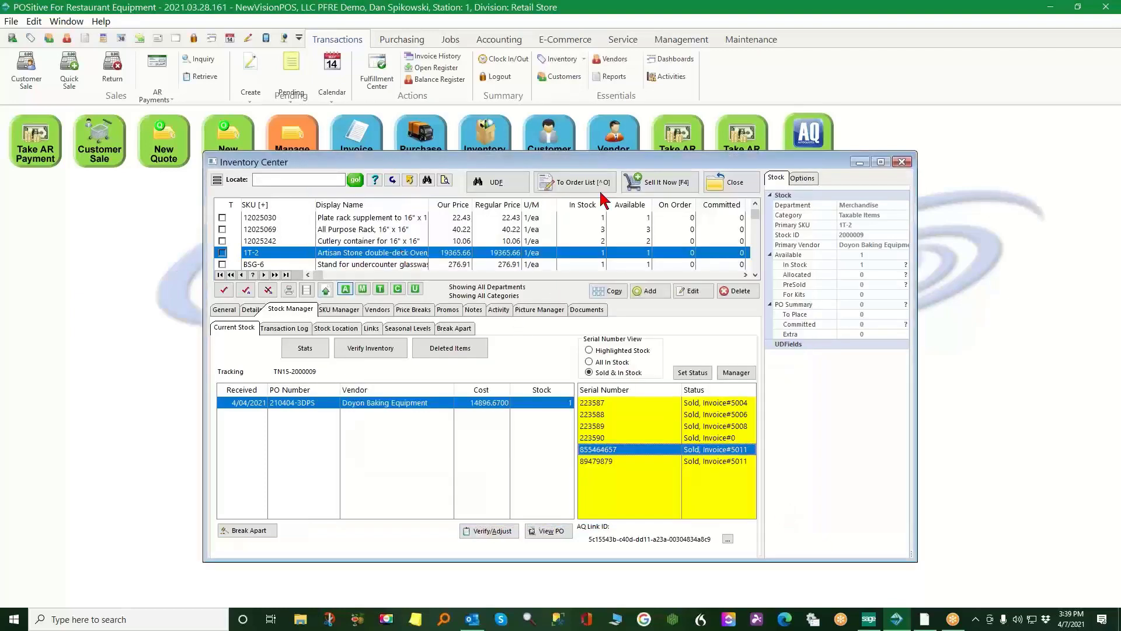
Start a customer sale for The Palazzo Restaurant, using its default shipping address and the preset sales ID
click(733, 182)
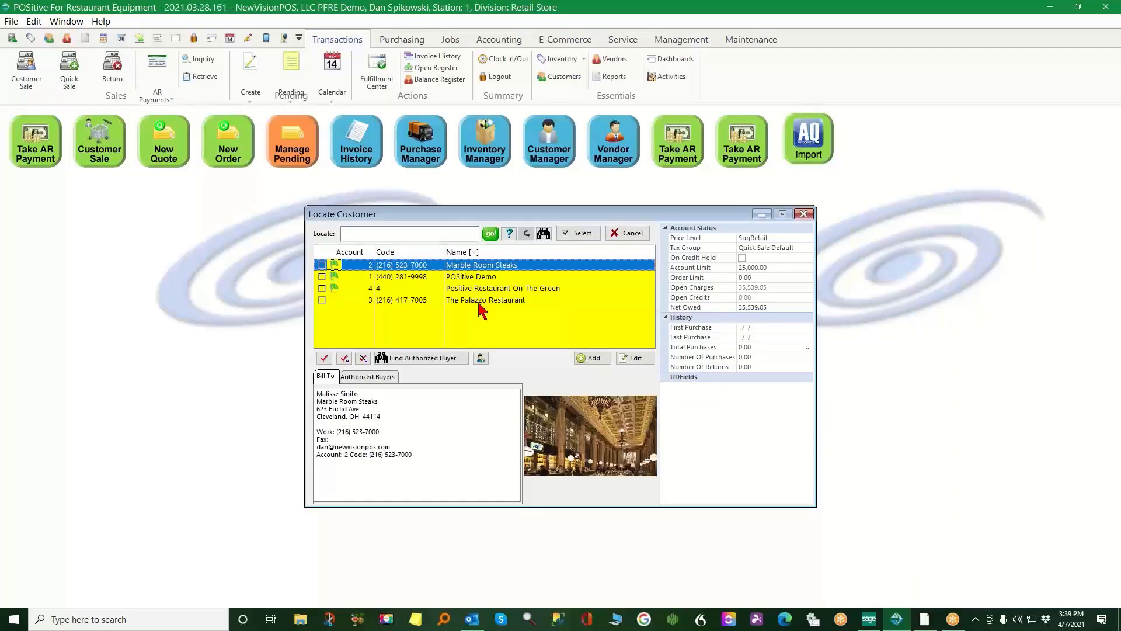
click(479, 299)
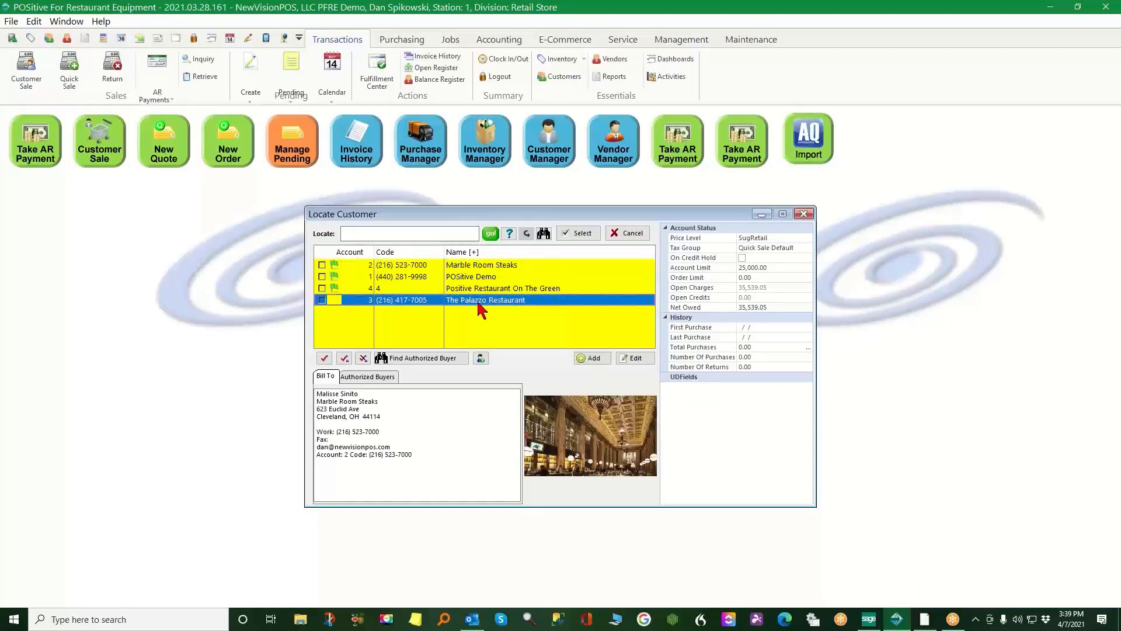
click(580, 236)
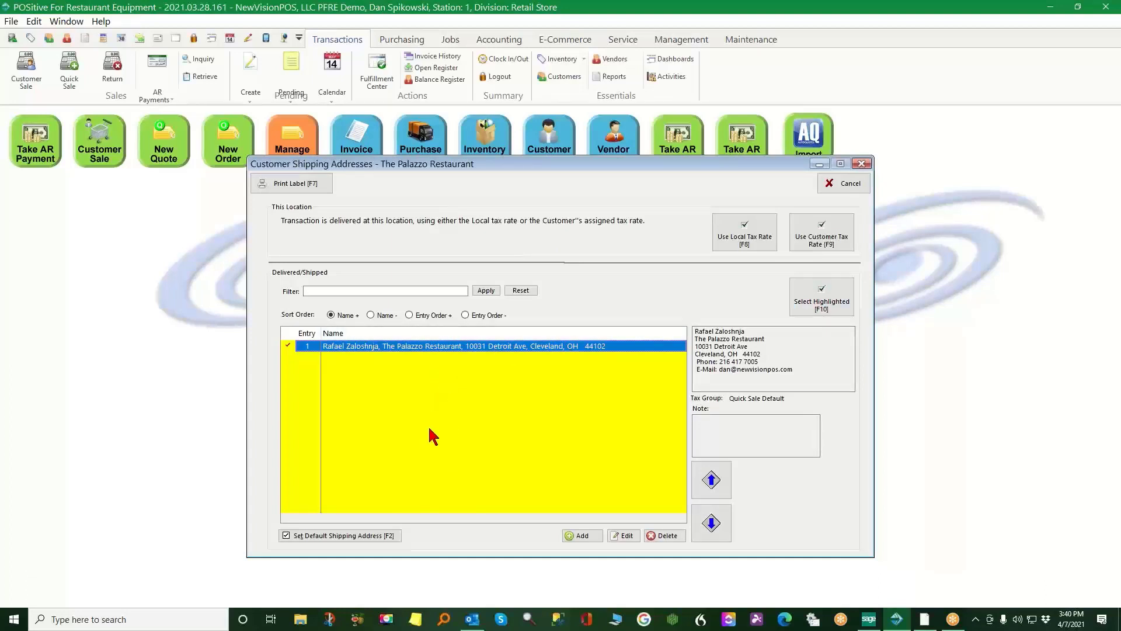
click(809, 295)
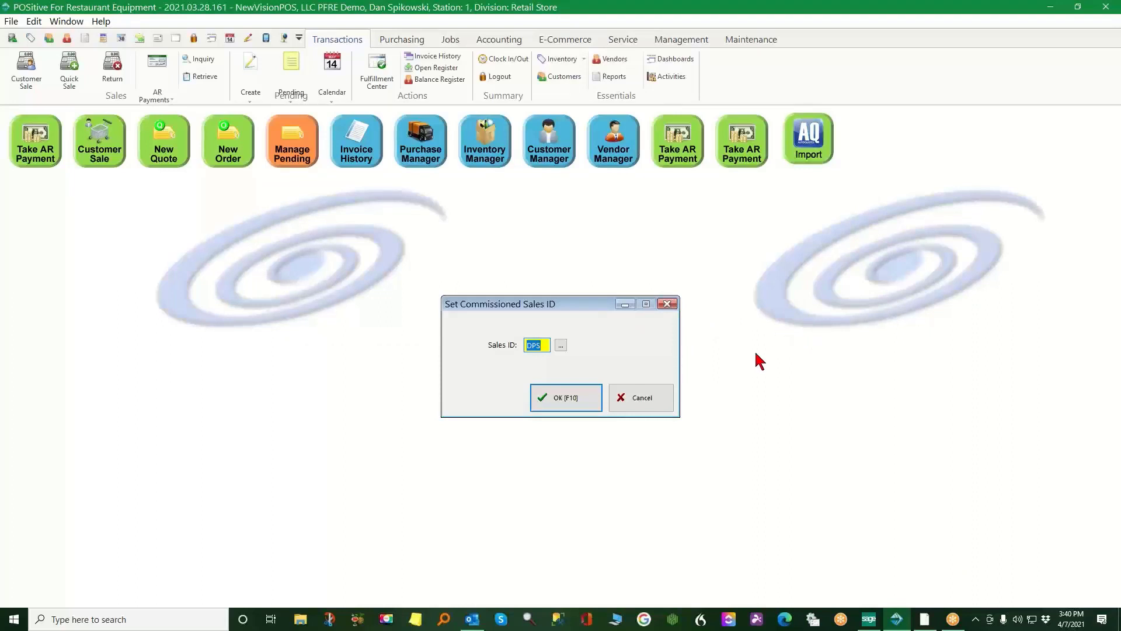
click(573, 400)
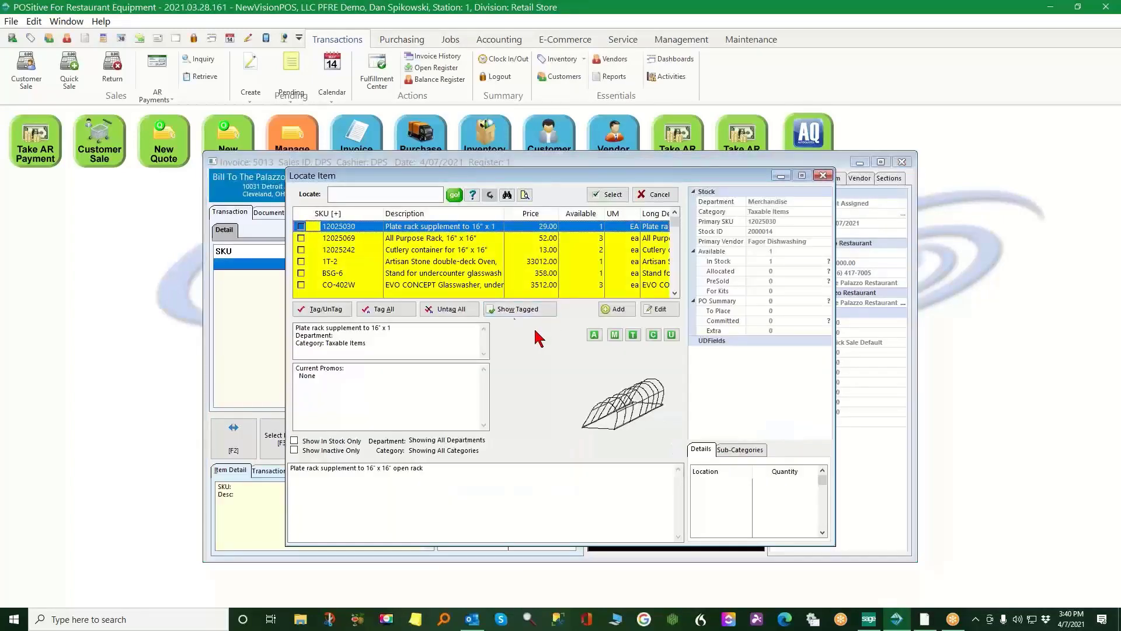
Add the 1T-2 Artisan Stone double-deck oven to the invoice with the new serial number 4564674
click(459, 263)
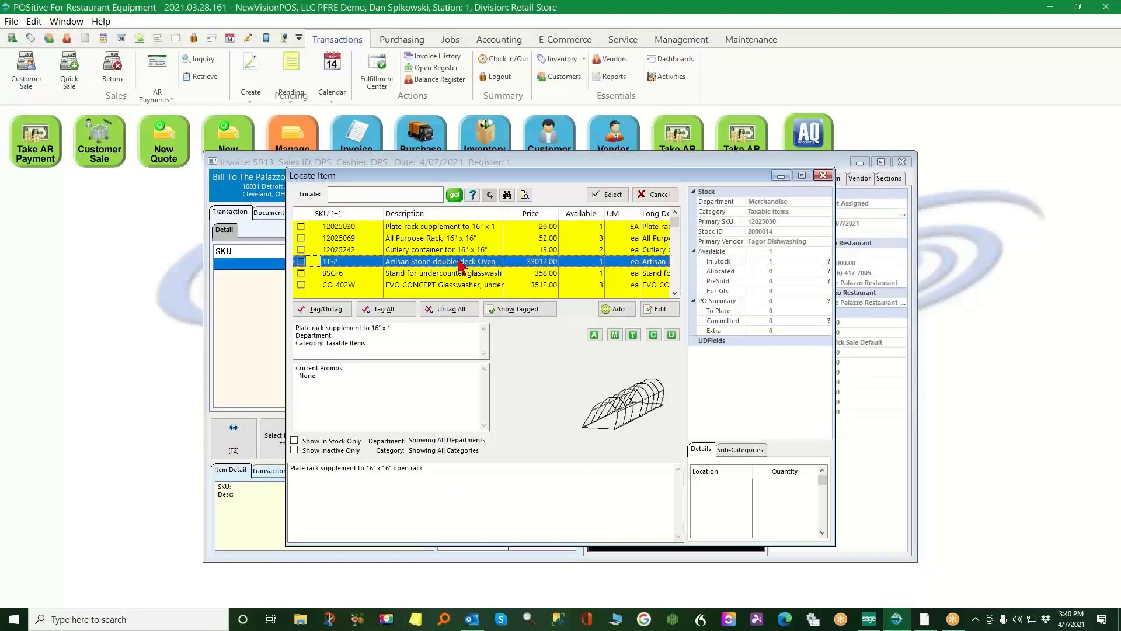
click(613, 196)
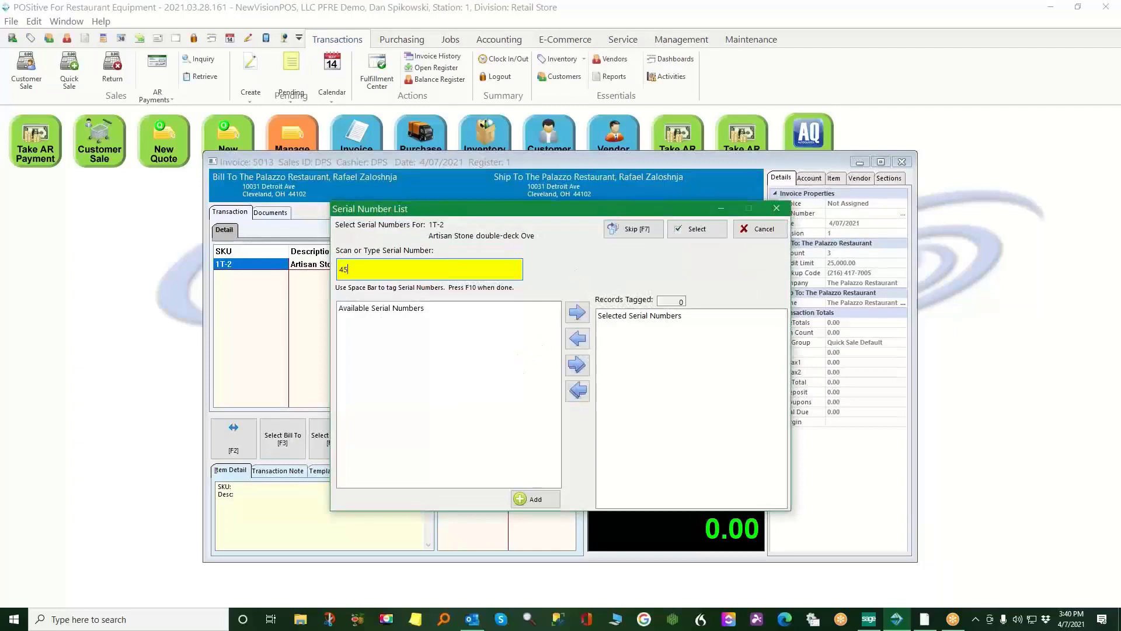
text(4564674)
key(Return)
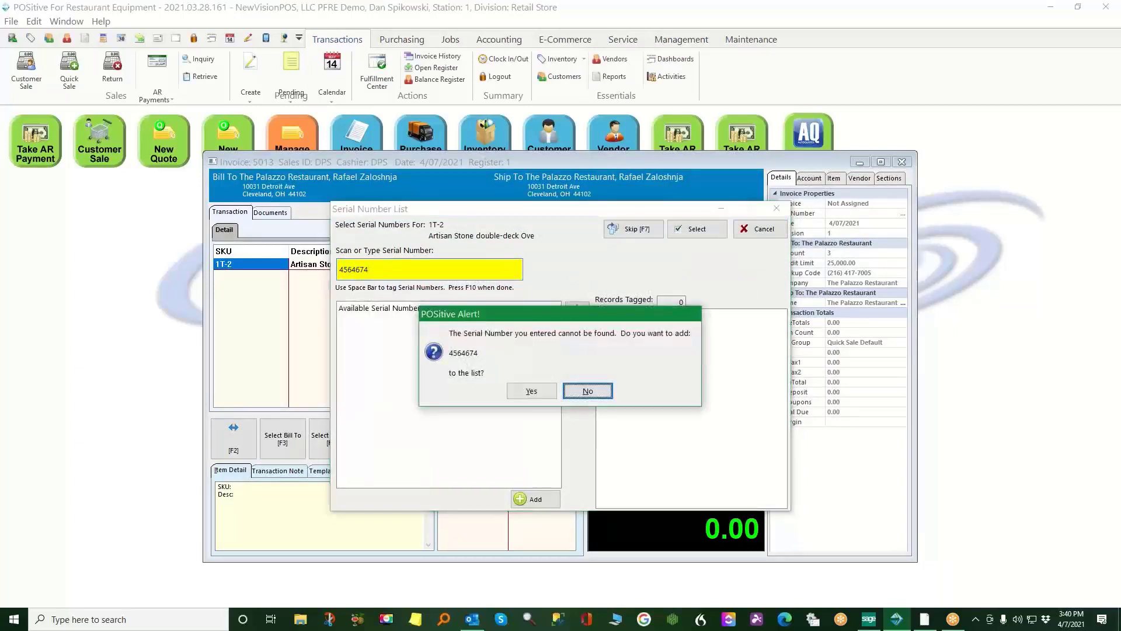
click(532, 391)
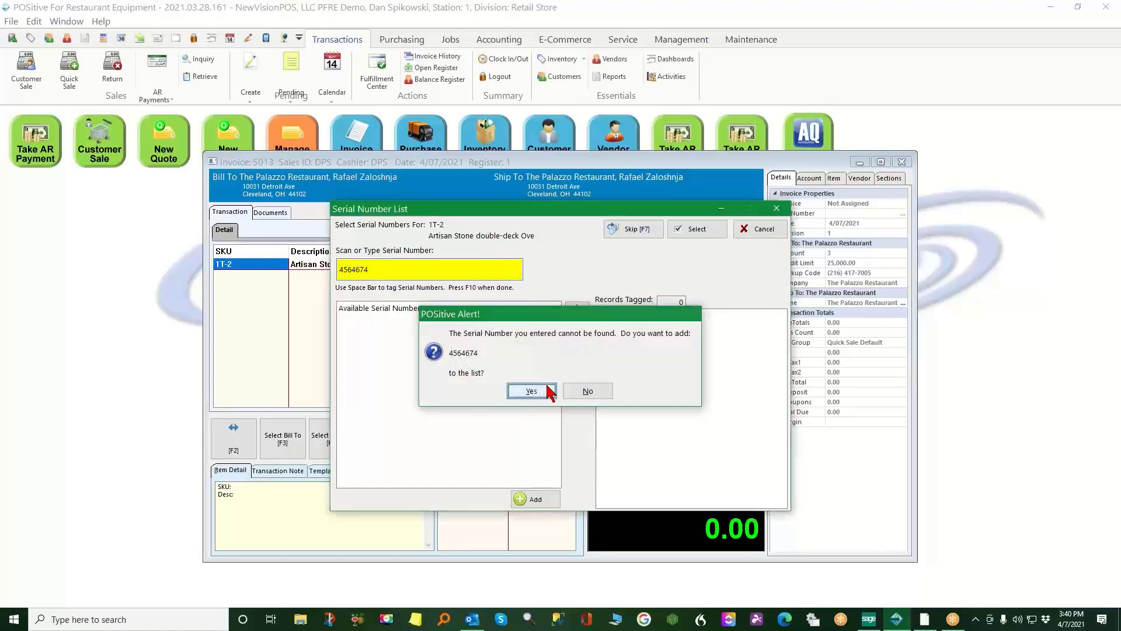
click(698, 230)
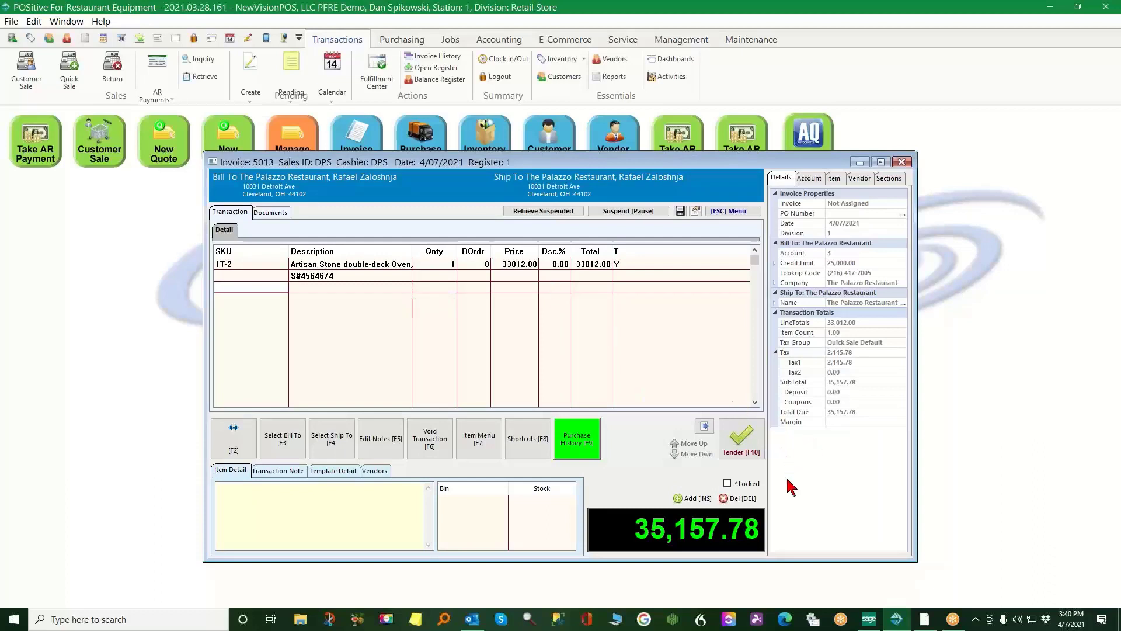
Tender the invoice without typing a purchase order number, pay the full balance with check number 564, and finalize it without printing
click(753, 456)
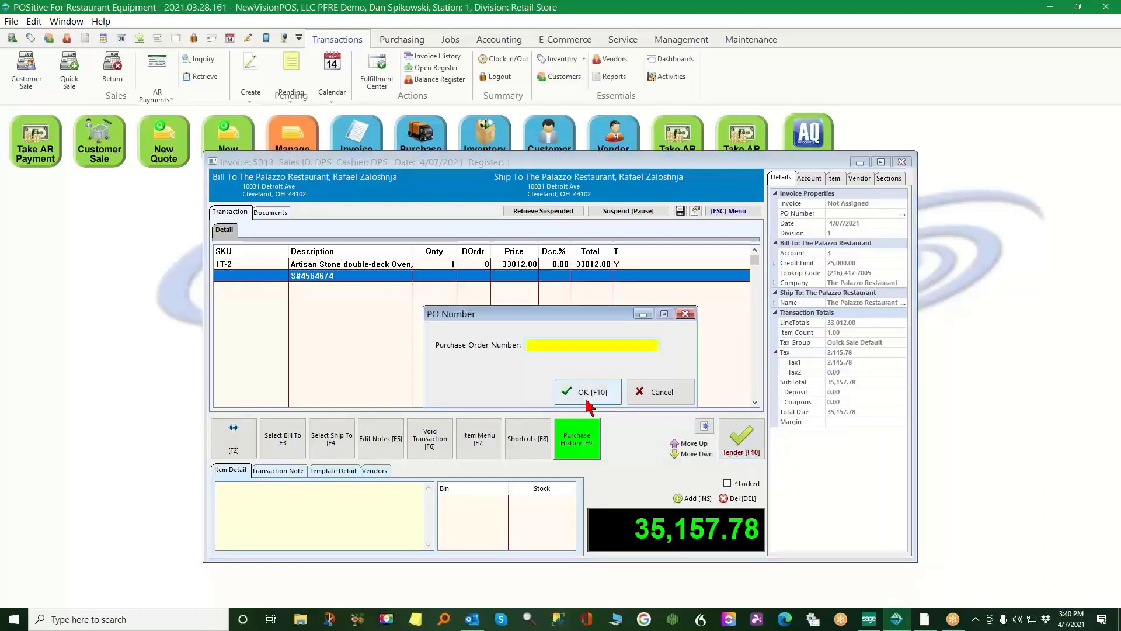
click(582, 393)
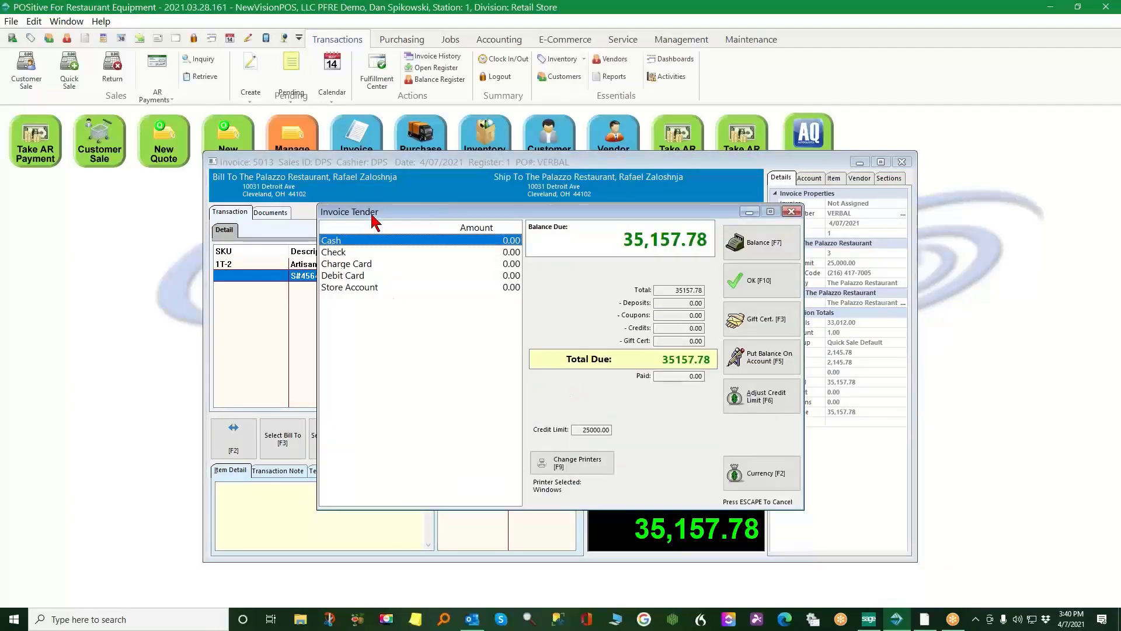
click(355, 254)
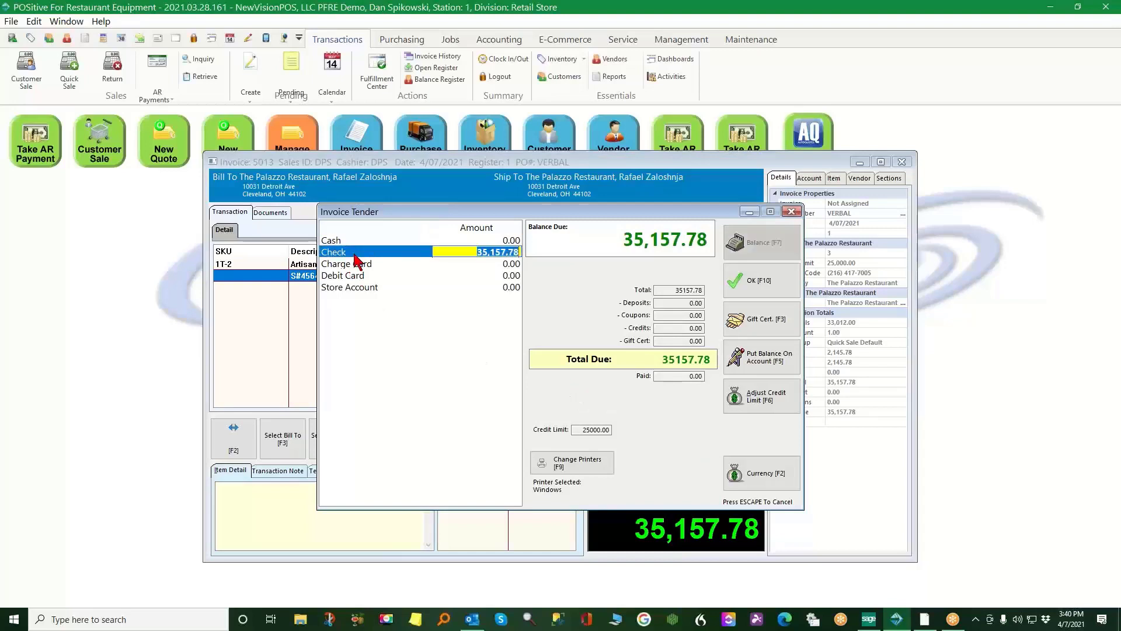
click(750, 285)
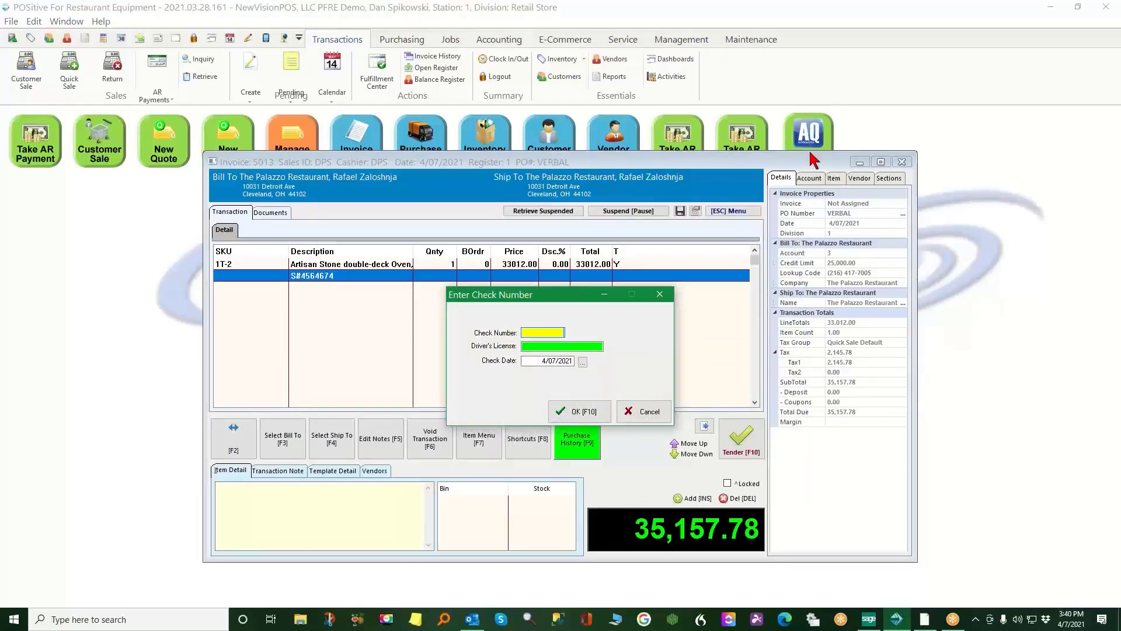
text(564)
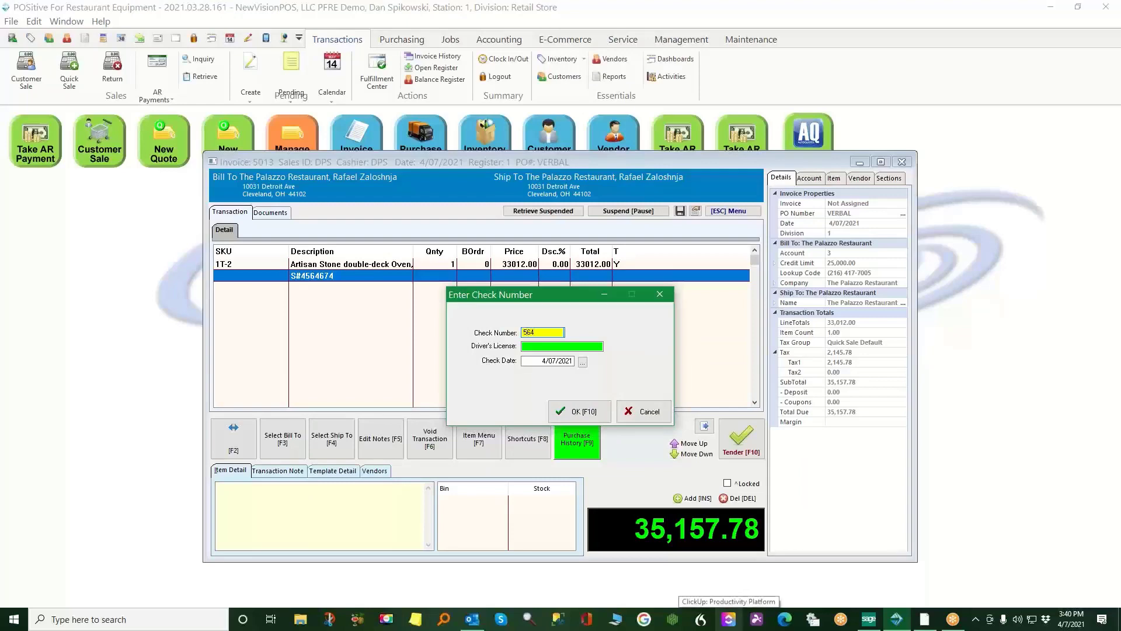
click(569, 411)
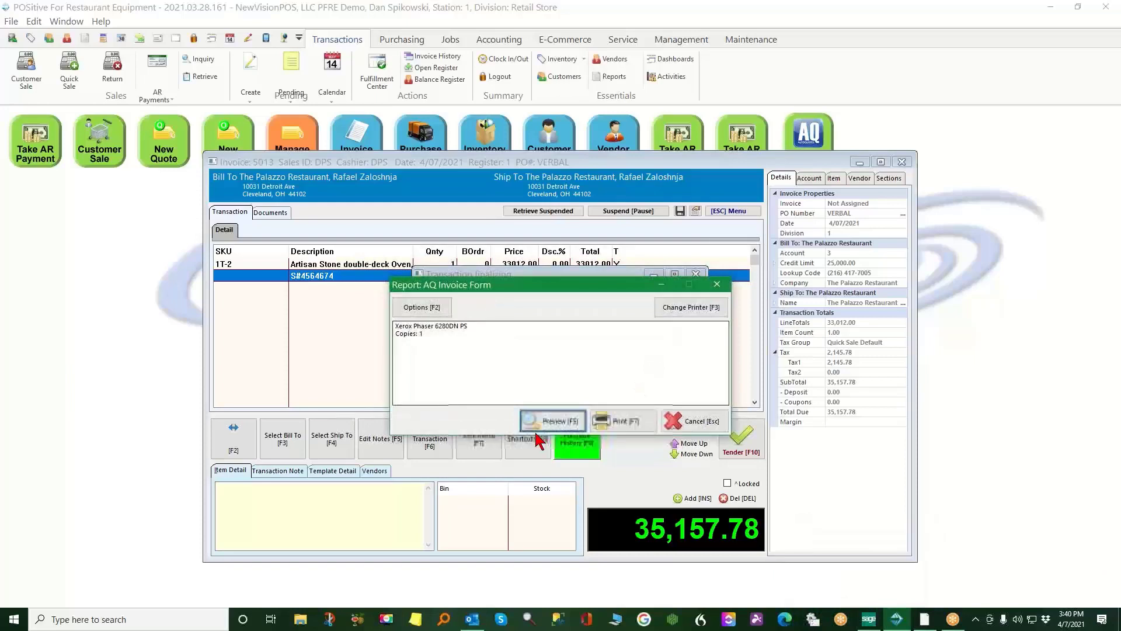
click(713, 424)
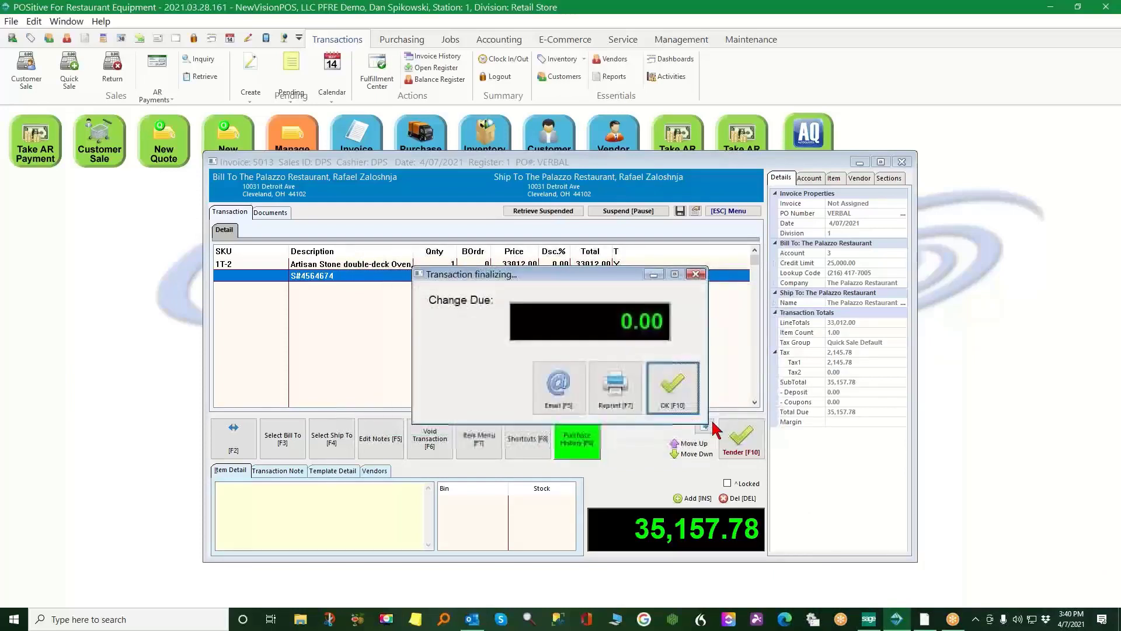
click(683, 392)
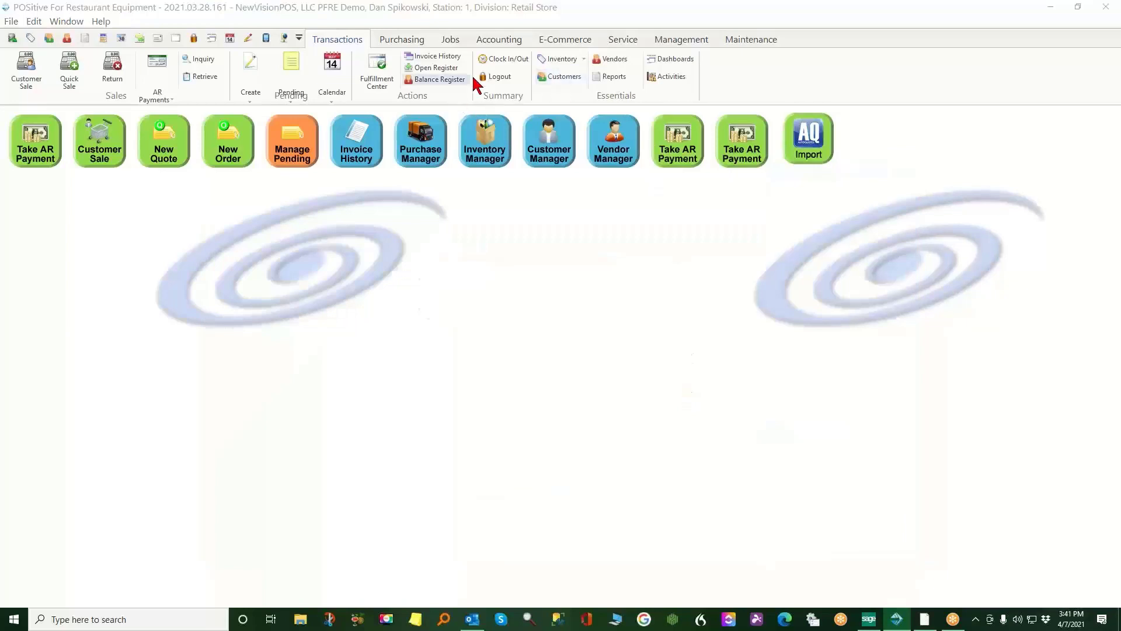
List the sold and in-stock serial numbers of the 1T-2 Artisan Stone double-deck oven in the inventory stock records
click(551, 61)
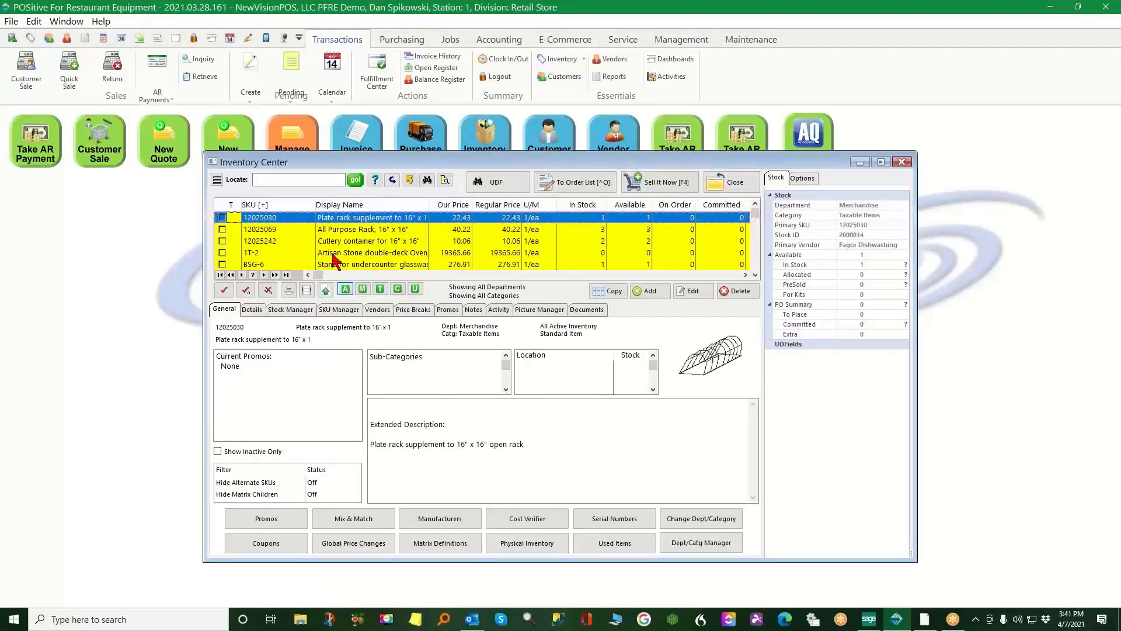
click(334, 254)
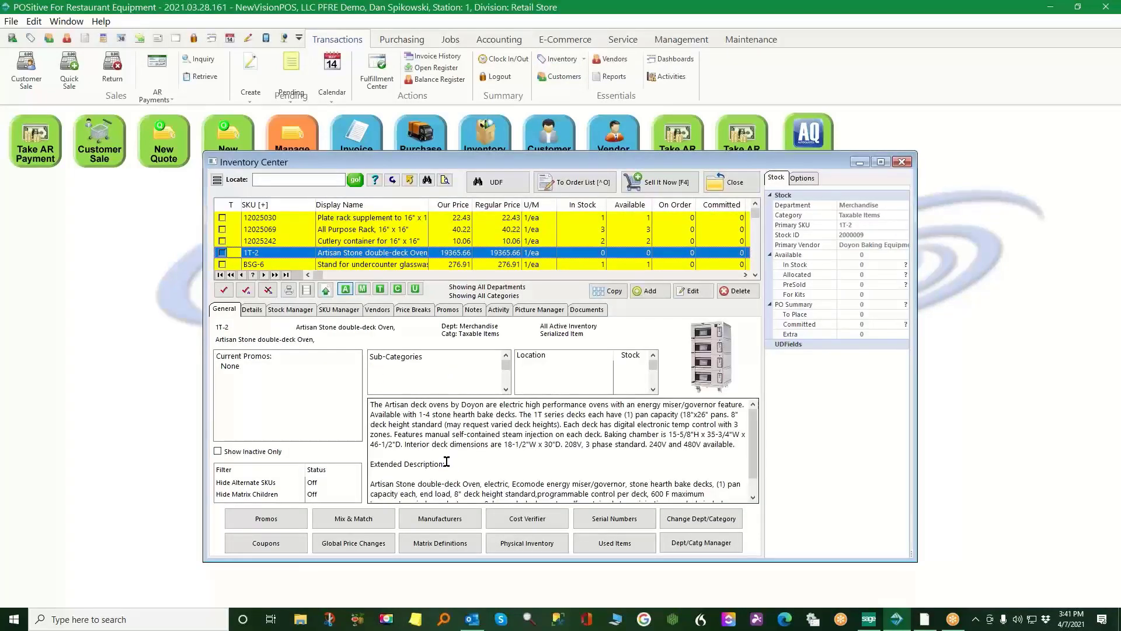
click(287, 310)
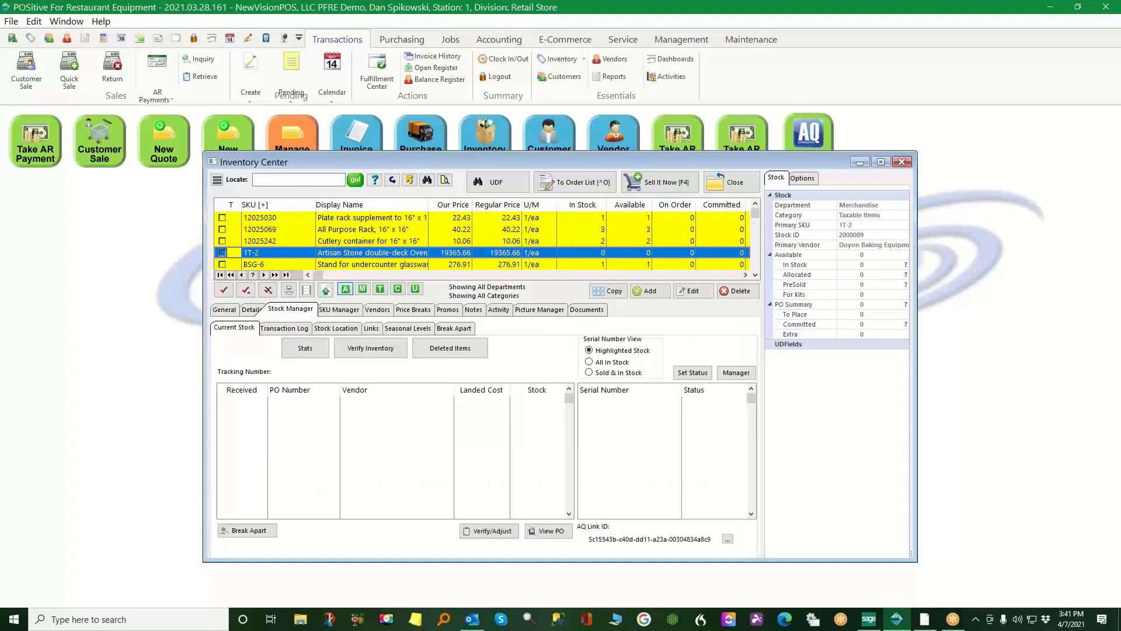
click(590, 373)
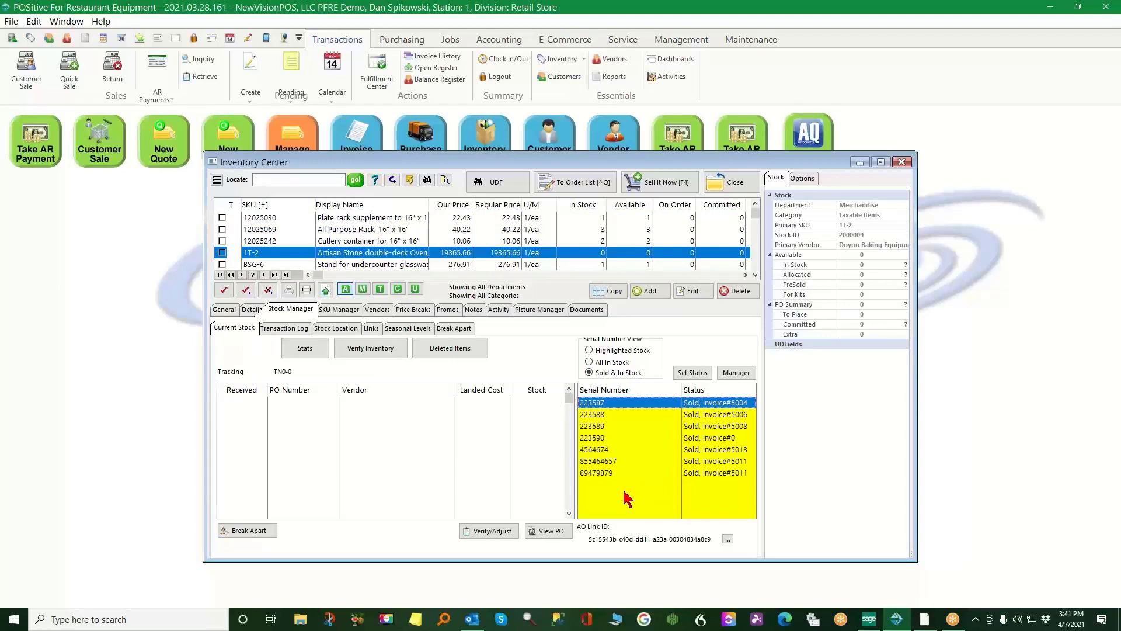
Inspect the status, invoice and customer details of serial number 4564674, and close the inventory
click(599, 452)
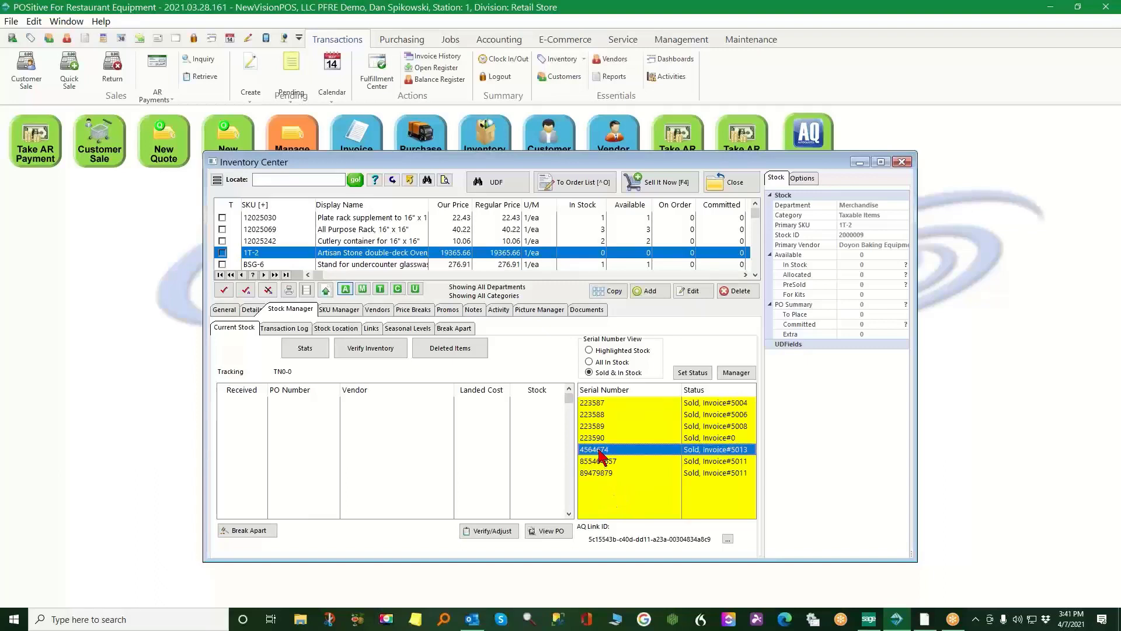
click(736, 373)
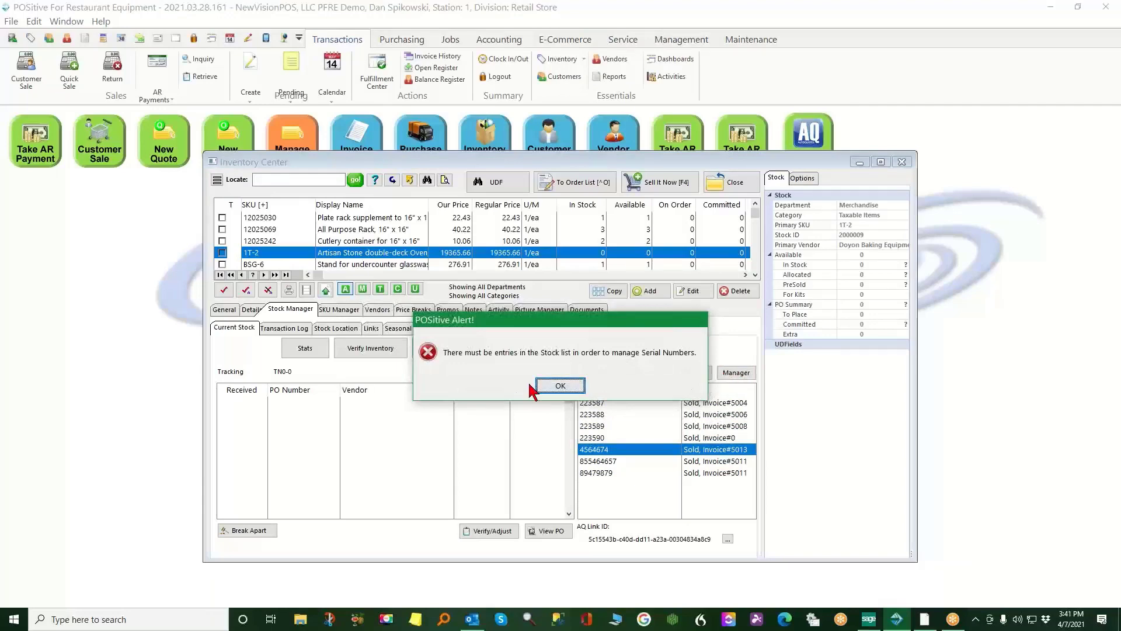
click(558, 386)
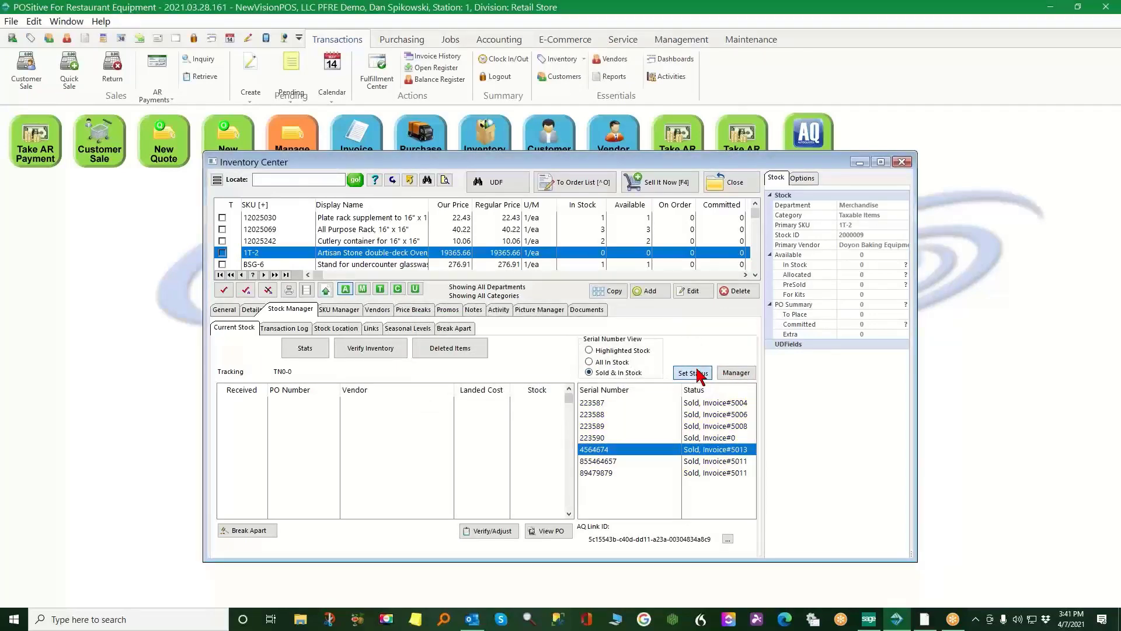
click(695, 373)
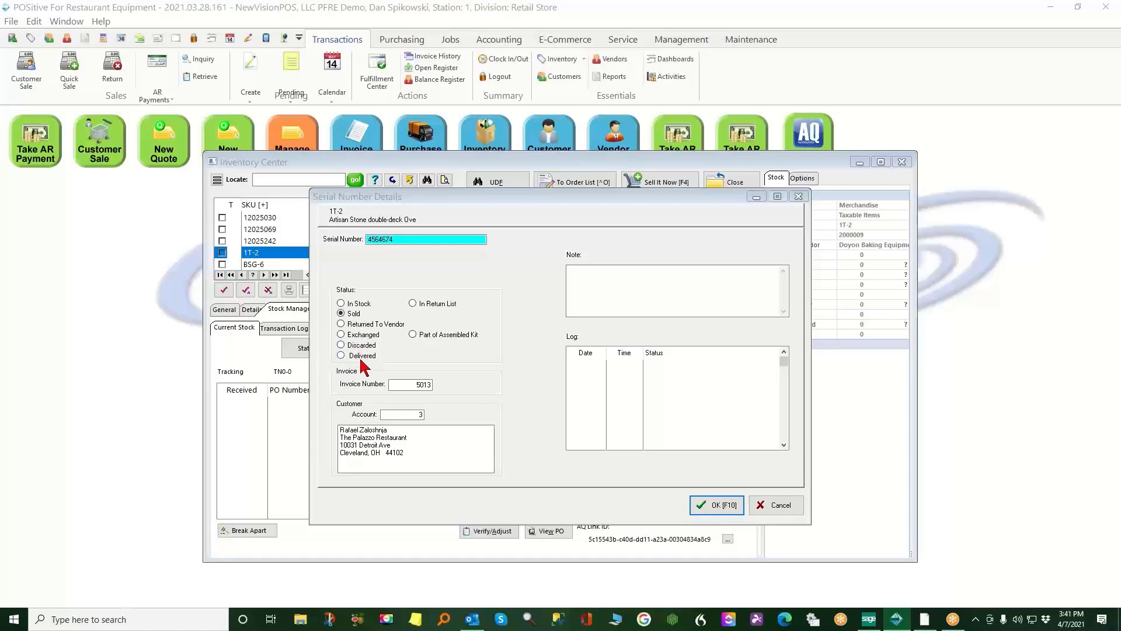
click(727, 506)
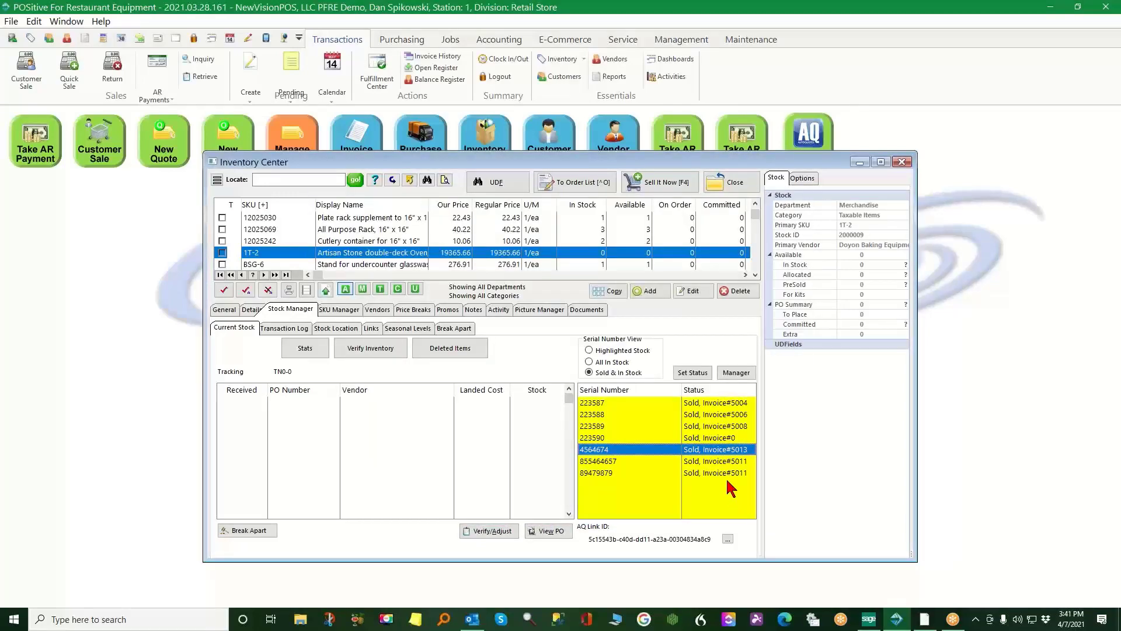
click(732, 179)
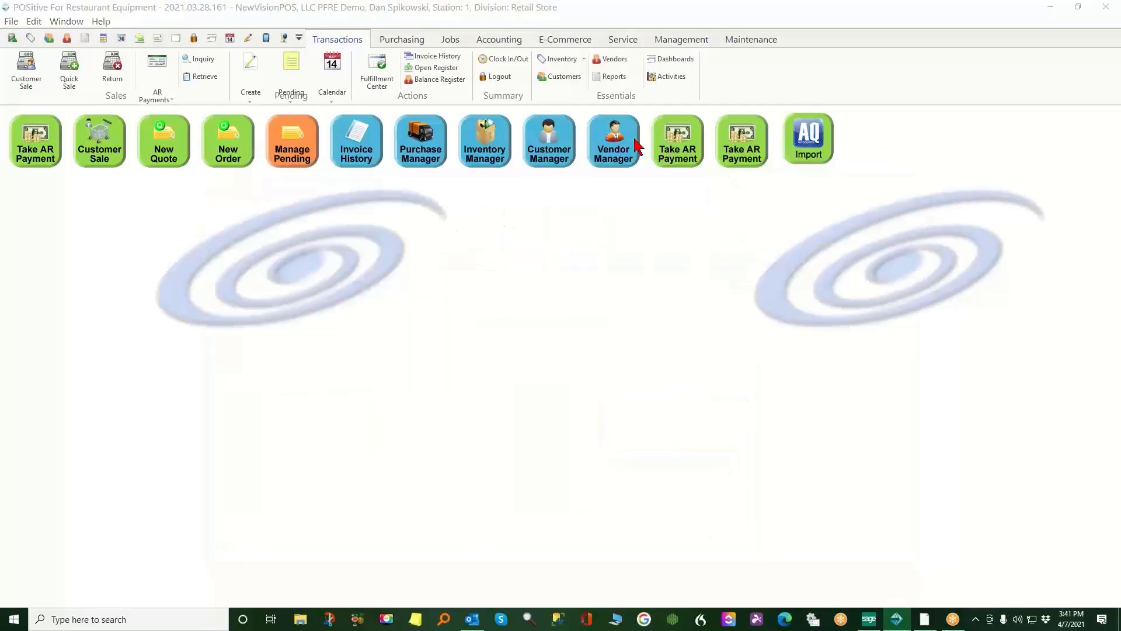
click(623, 40)
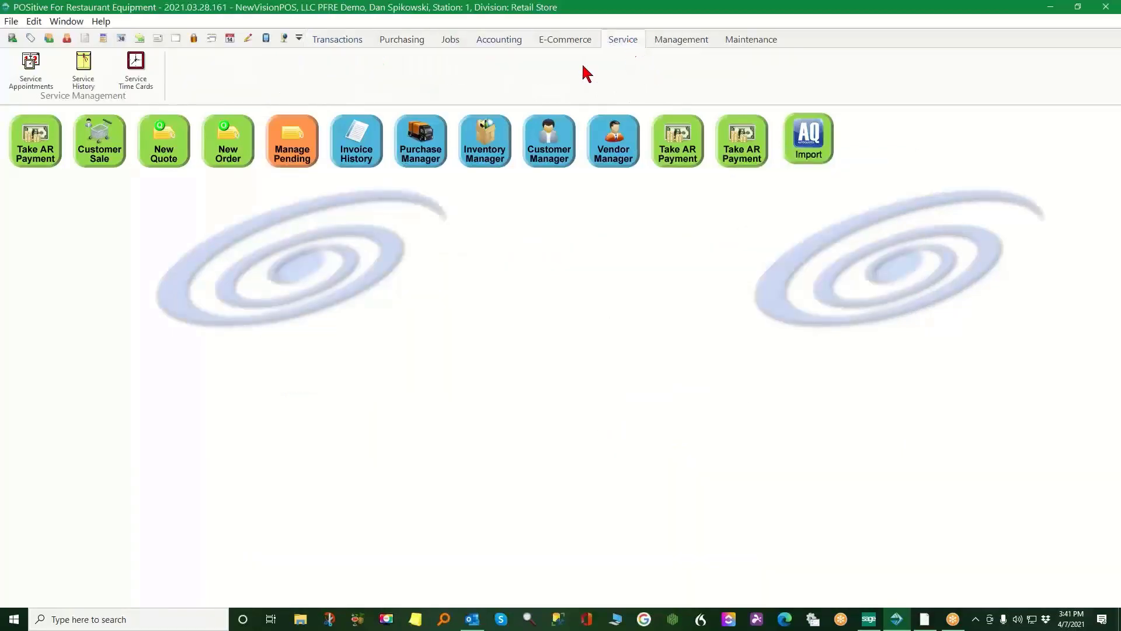
click(229, 134)
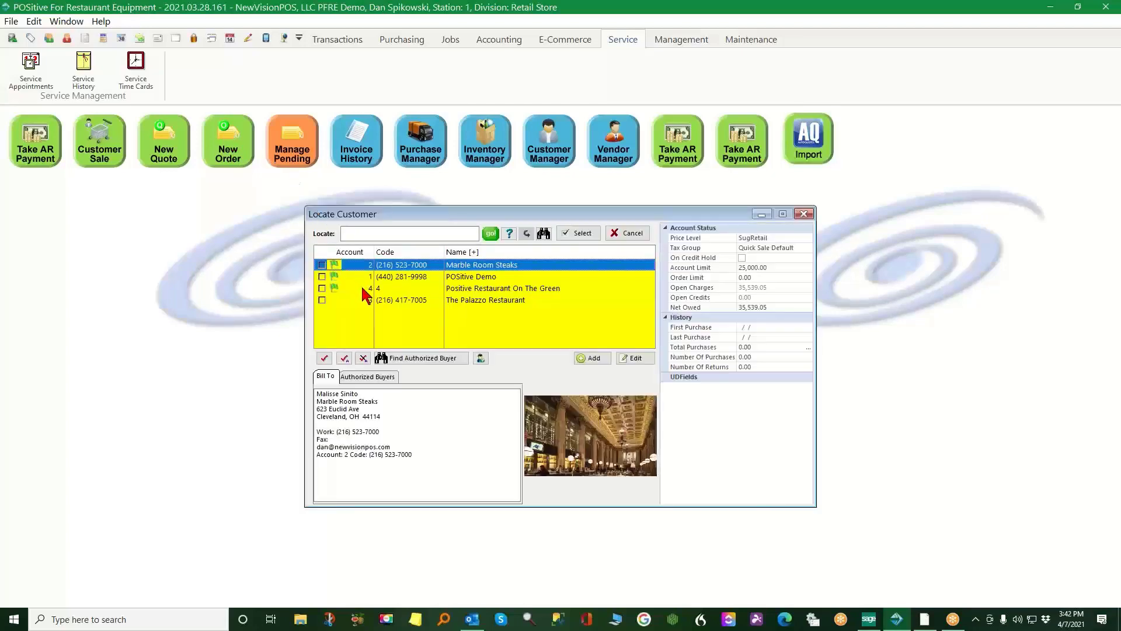
click(482, 301)
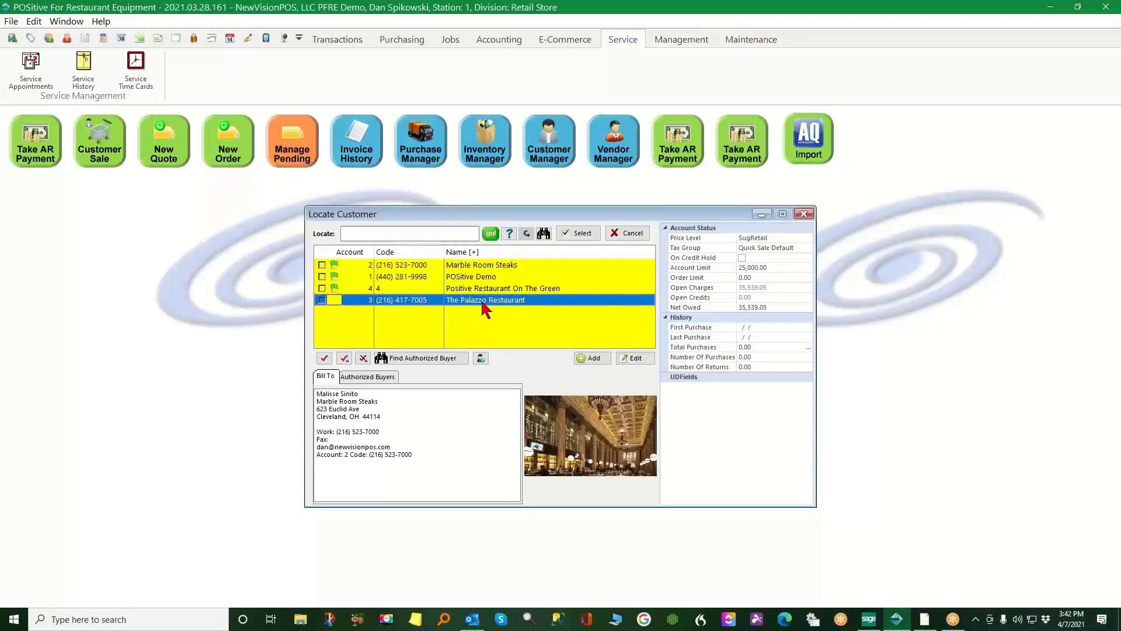
click(580, 233)
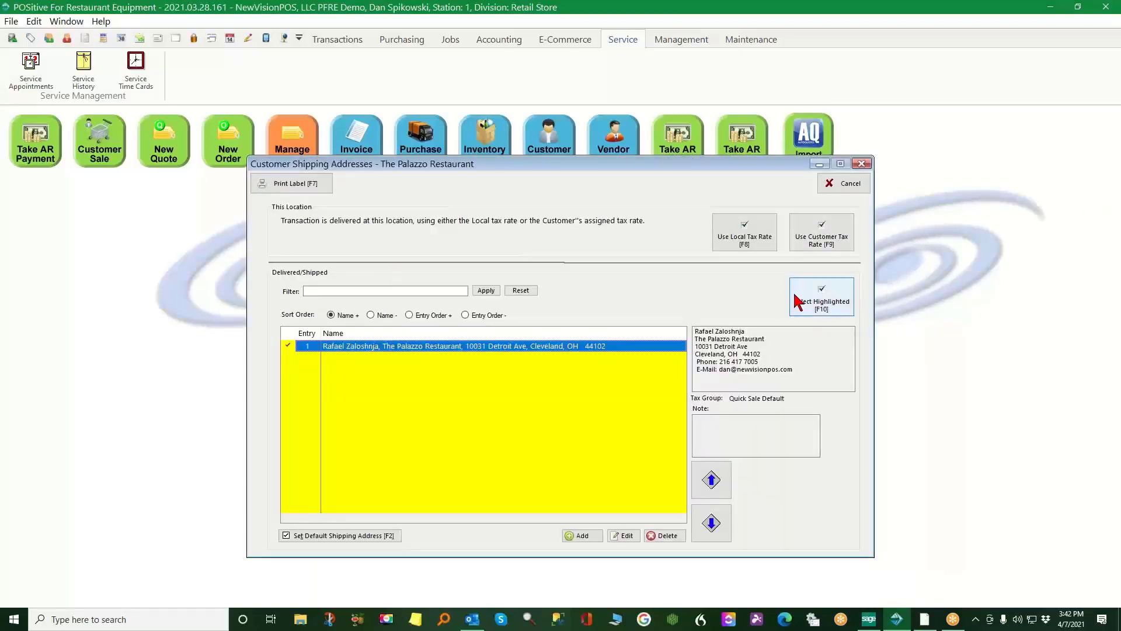
click(820, 305)
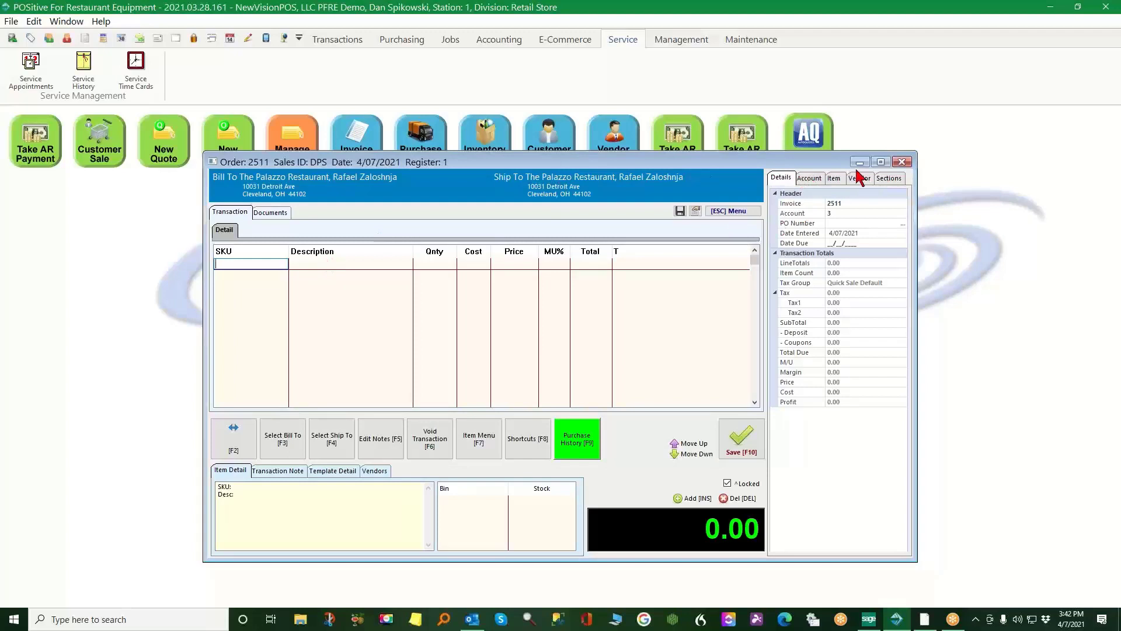
click(902, 163)
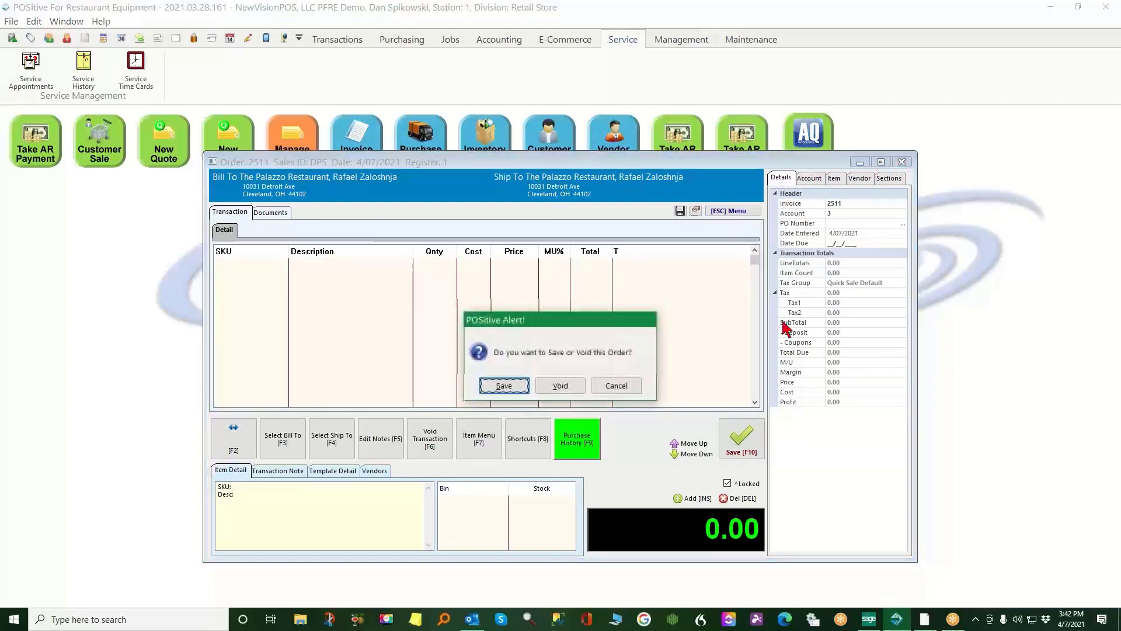
click(514, 386)
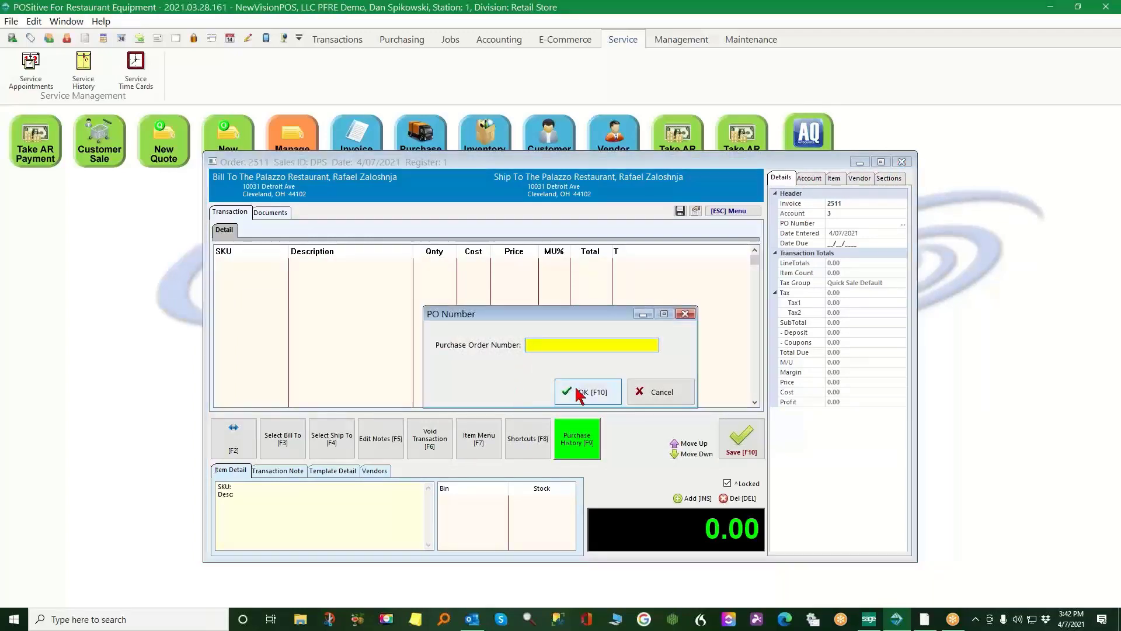
click(583, 394)
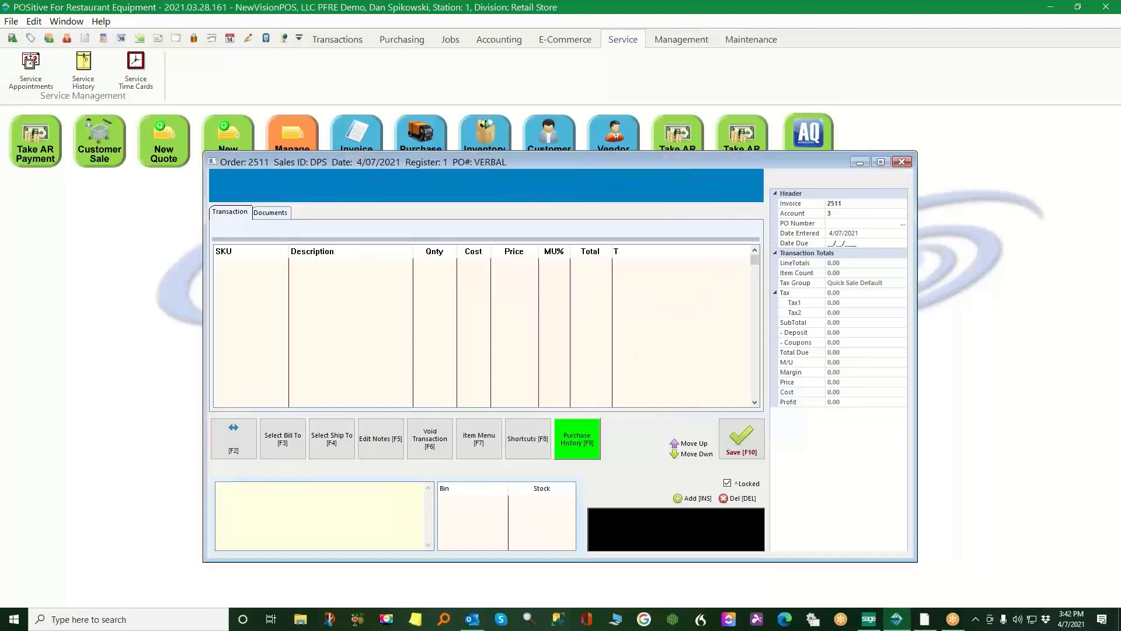
click(902, 164)
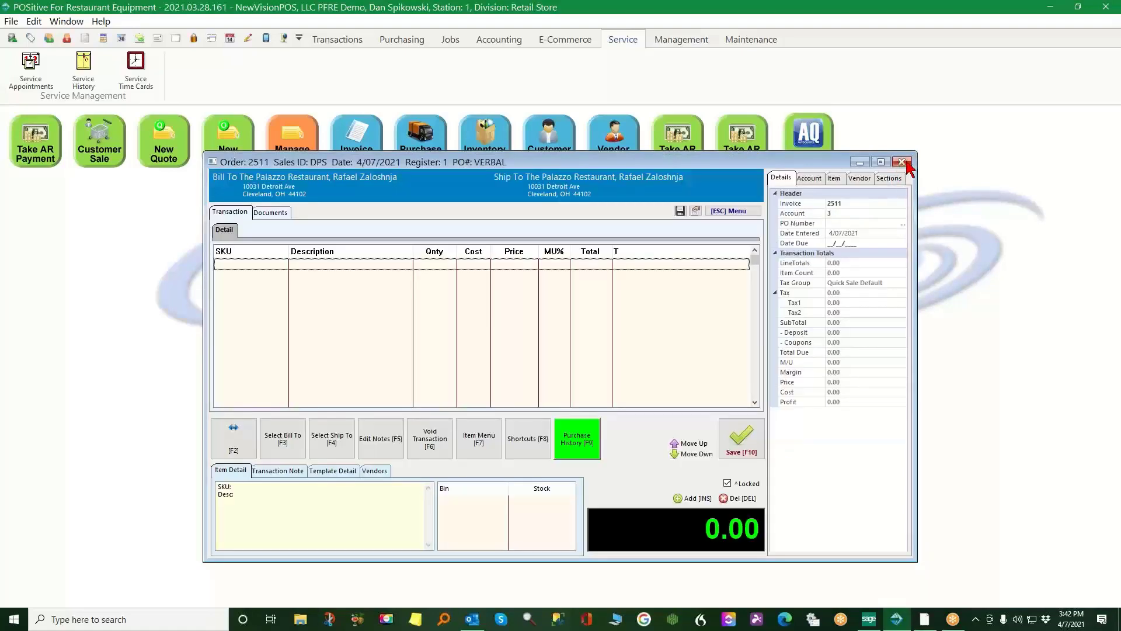
click(902, 163)
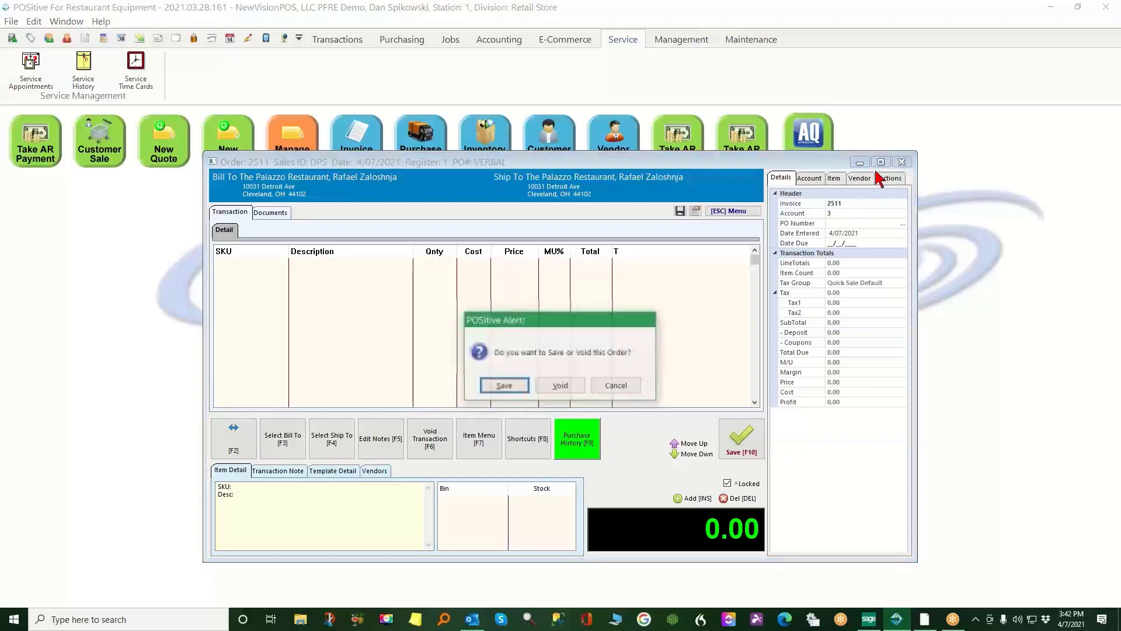
click(555, 391)
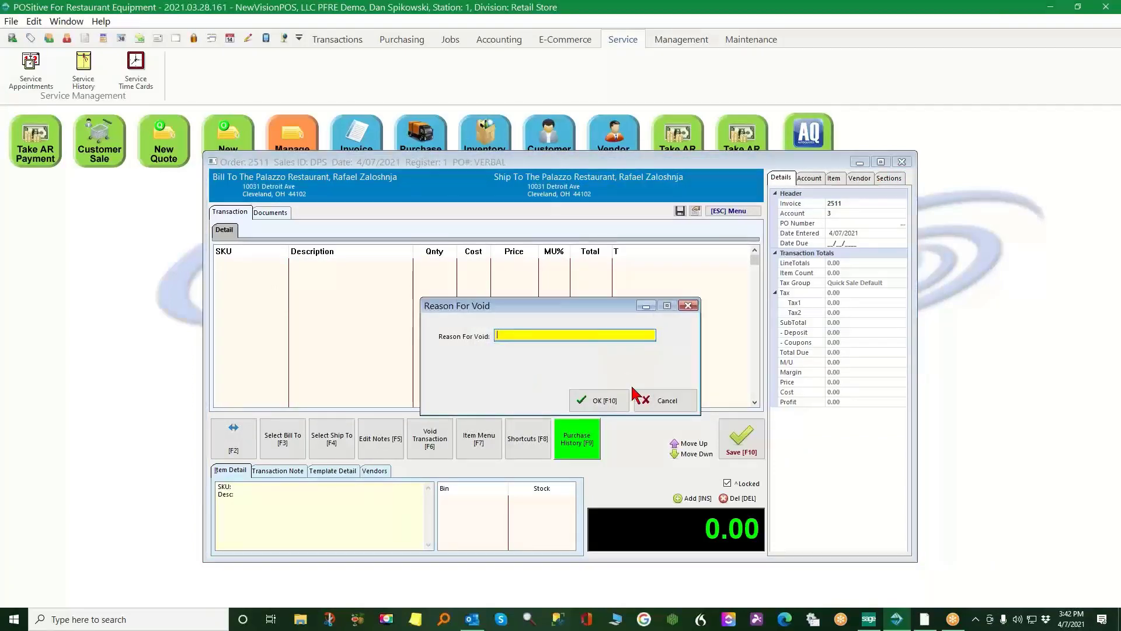
click(597, 402)
click(589, 386)
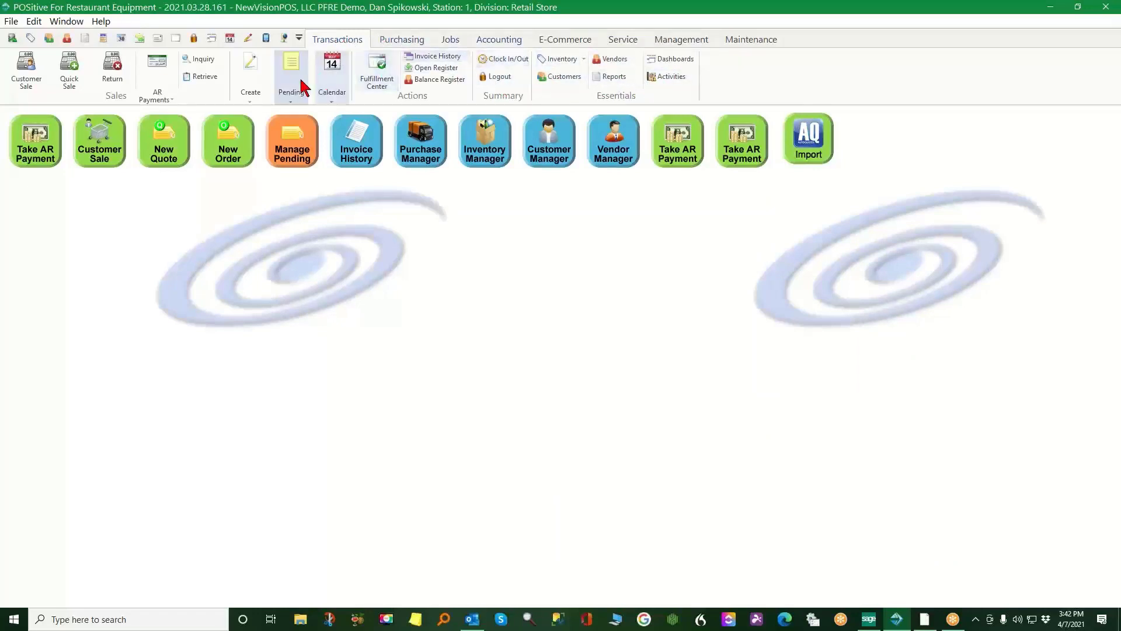
Start a service order for The Palazzo Restaurant and open the service history of its oven with serial number 4564674
click(248, 71)
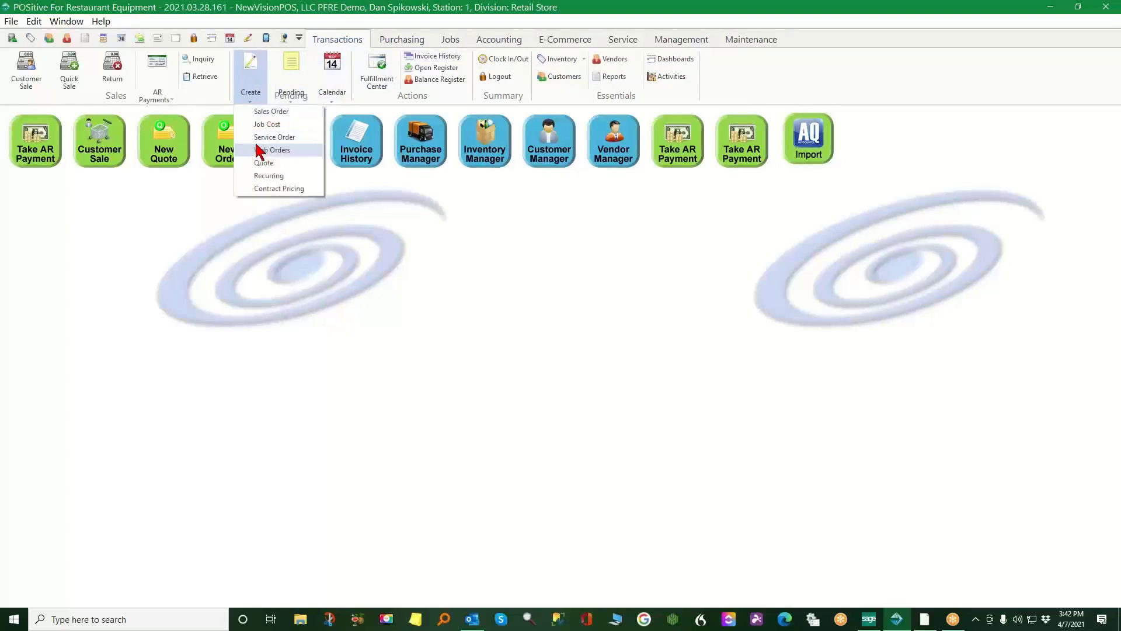
click(275, 138)
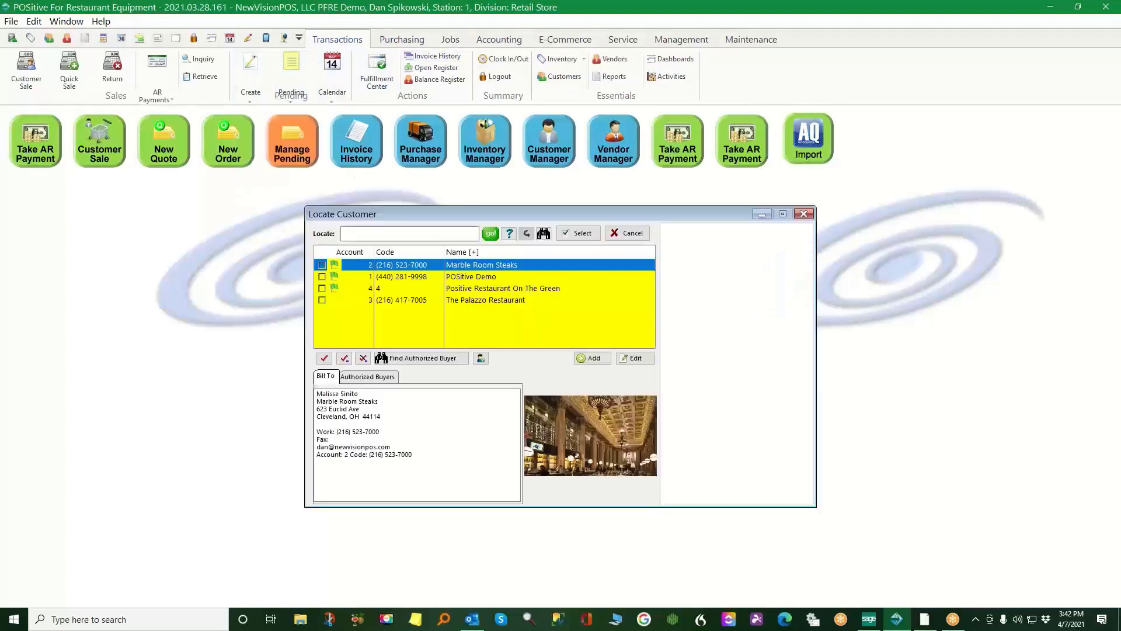
click(497, 300)
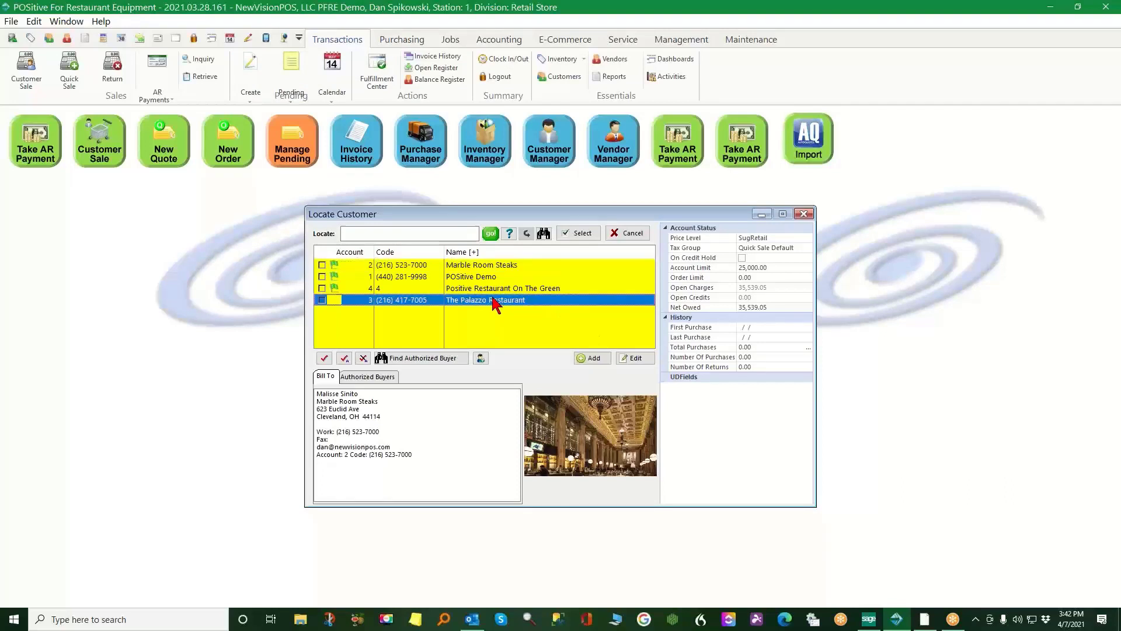
click(583, 233)
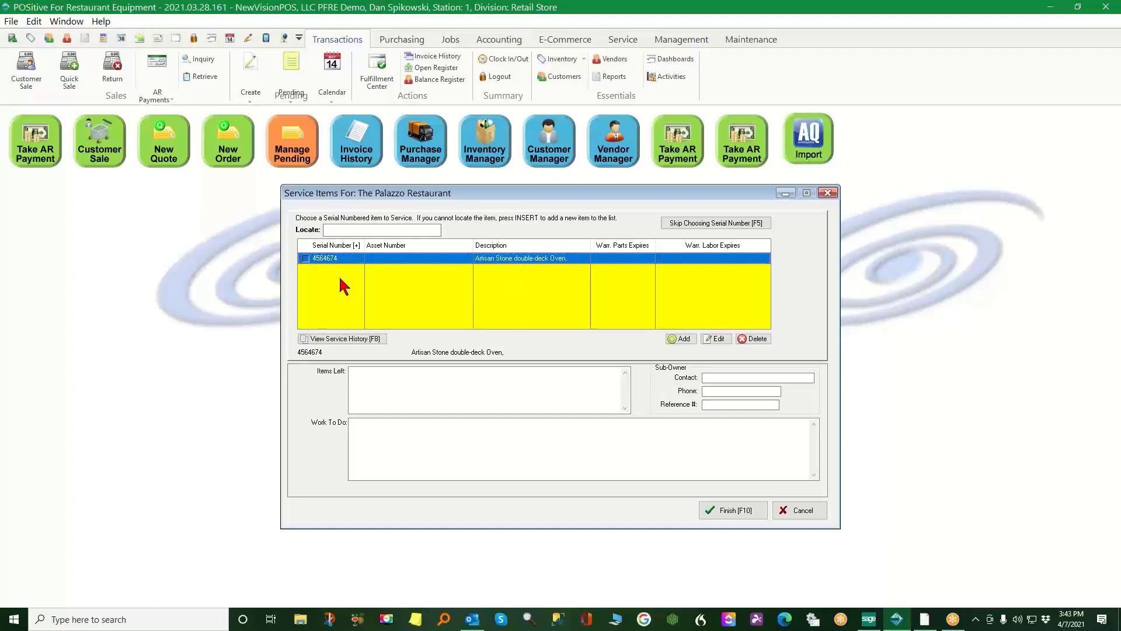
click(306, 258)
click(334, 340)
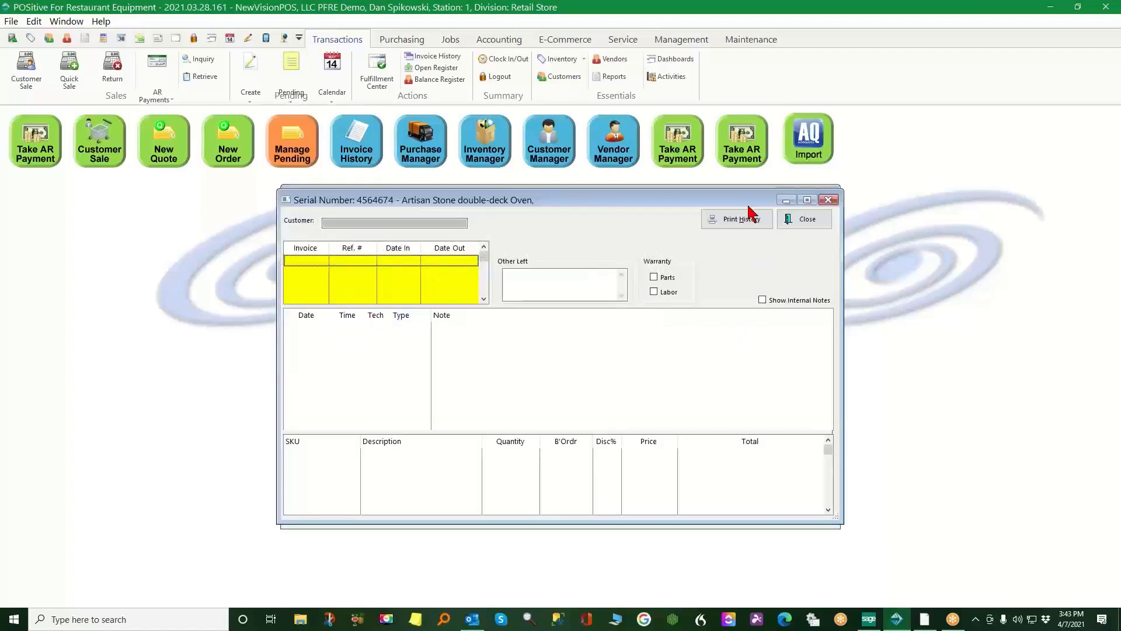
Add the oven with serial number 4564674 to the service order with New elements as the work to do, using the customer's default shipping address
click(806, 219)
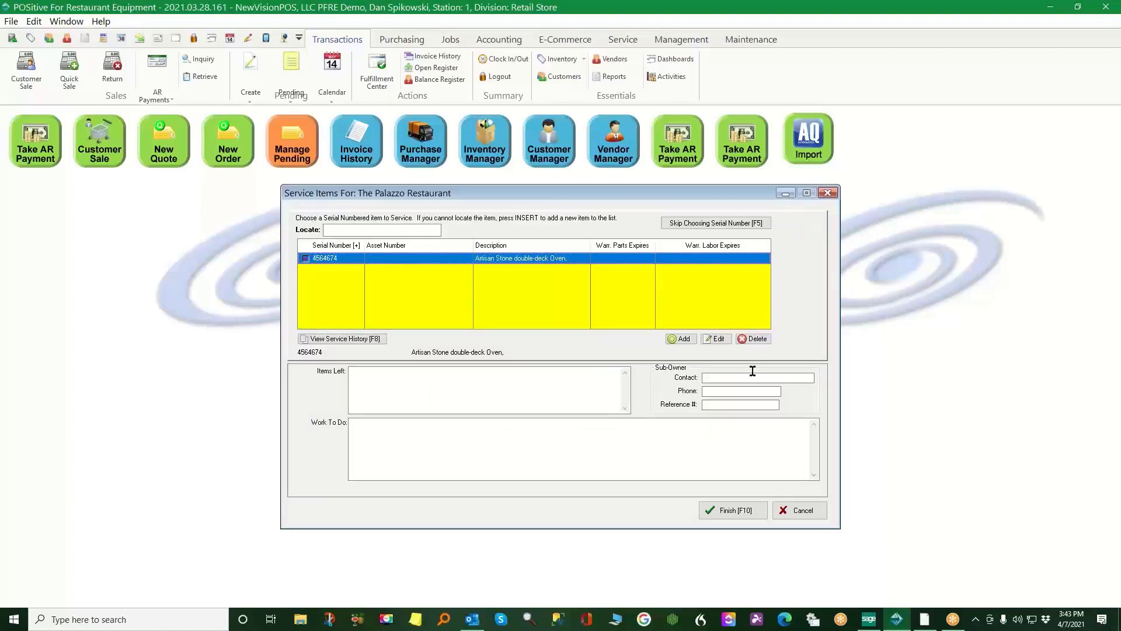
click(734, 511)
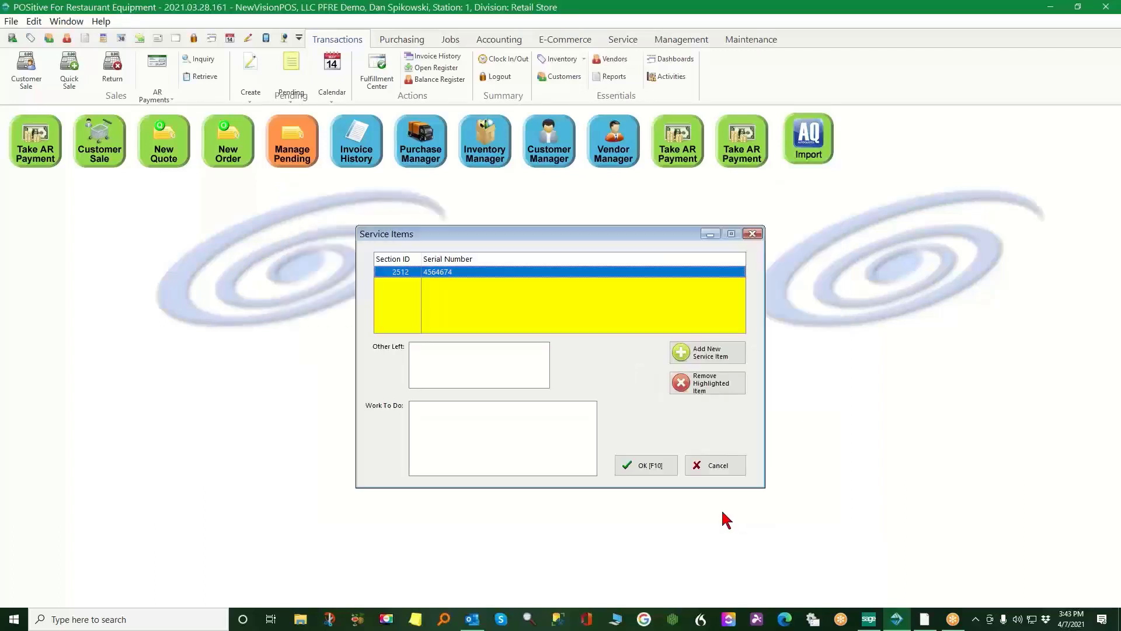
click(451, 356)
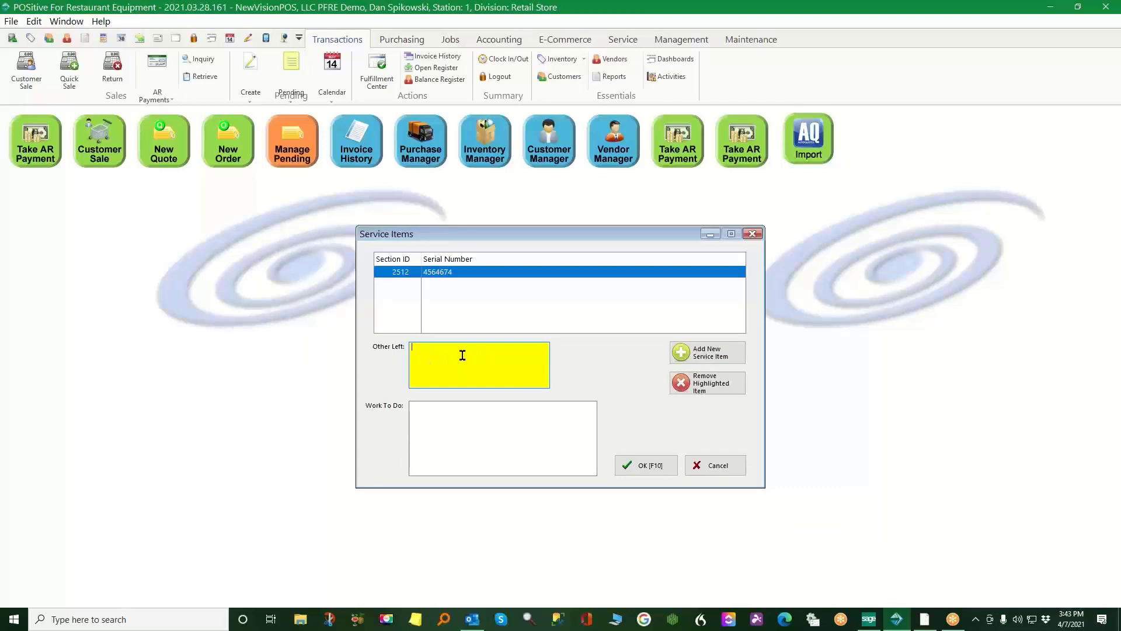
click(447, 422)
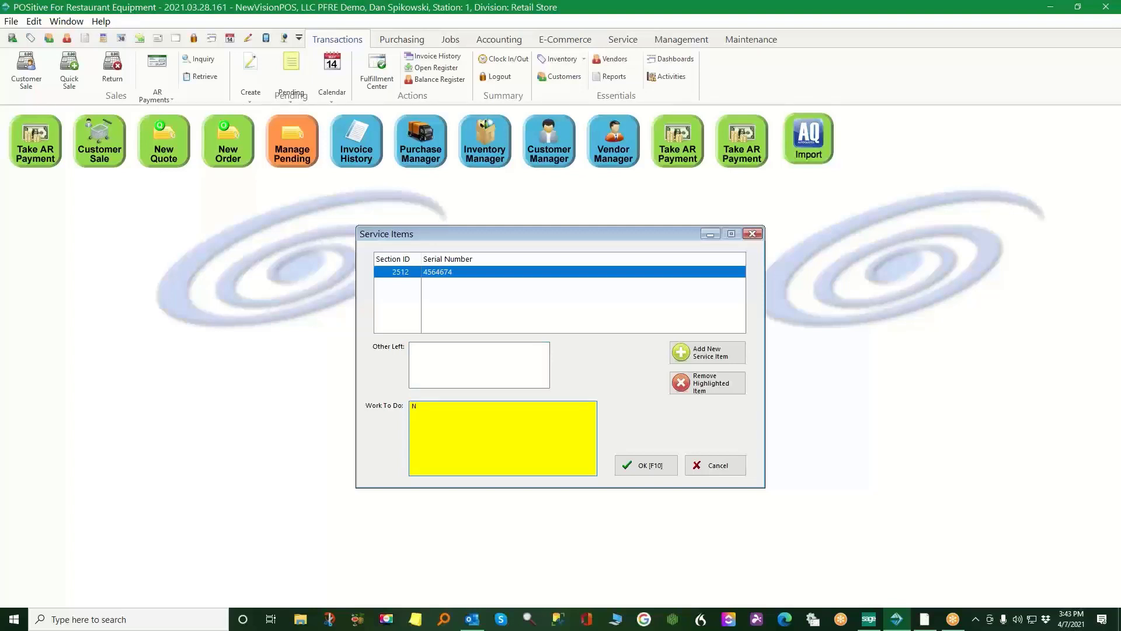
text(New elements)
click(654, 465)
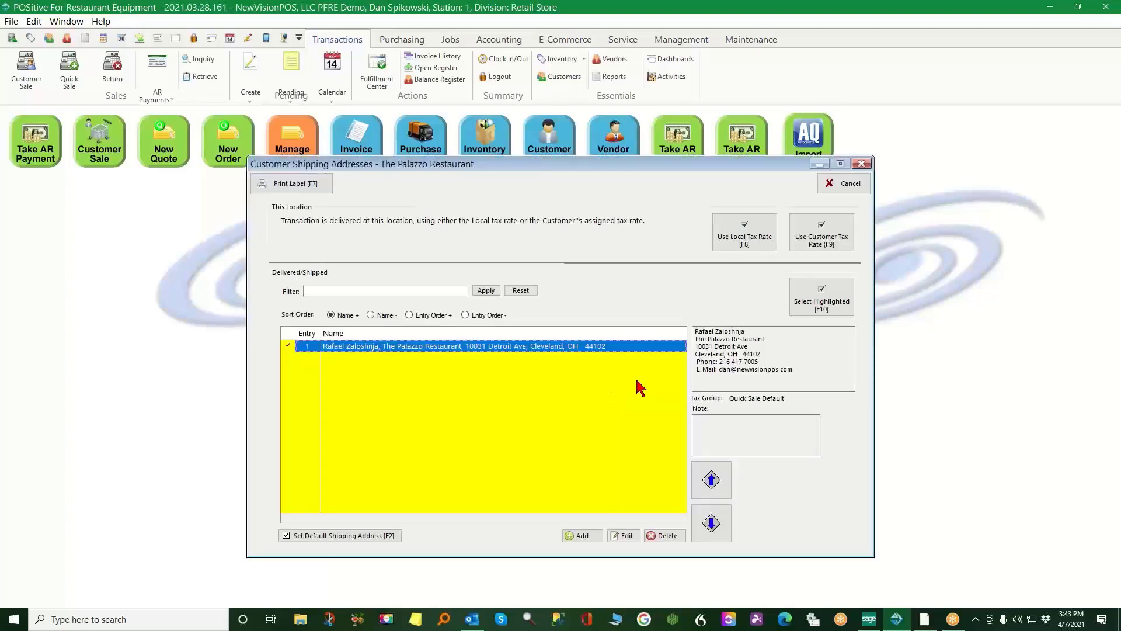
click(836, 297)
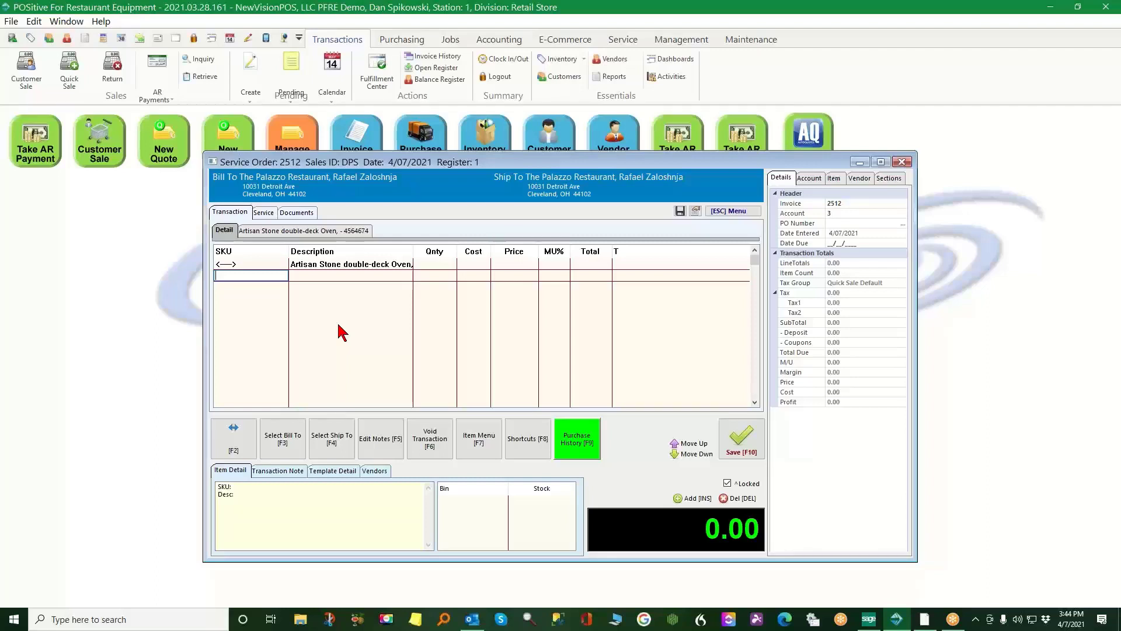
Add the LABOR item for a truck and one service man to the service order with a quantity of 3
text(LAZ)
text(BO)
text(R)
key(BackSpace)
key(BackSpace)
key(BackSpace)
key(BackSpace)
text(BOR)
key(Return)
text(3)
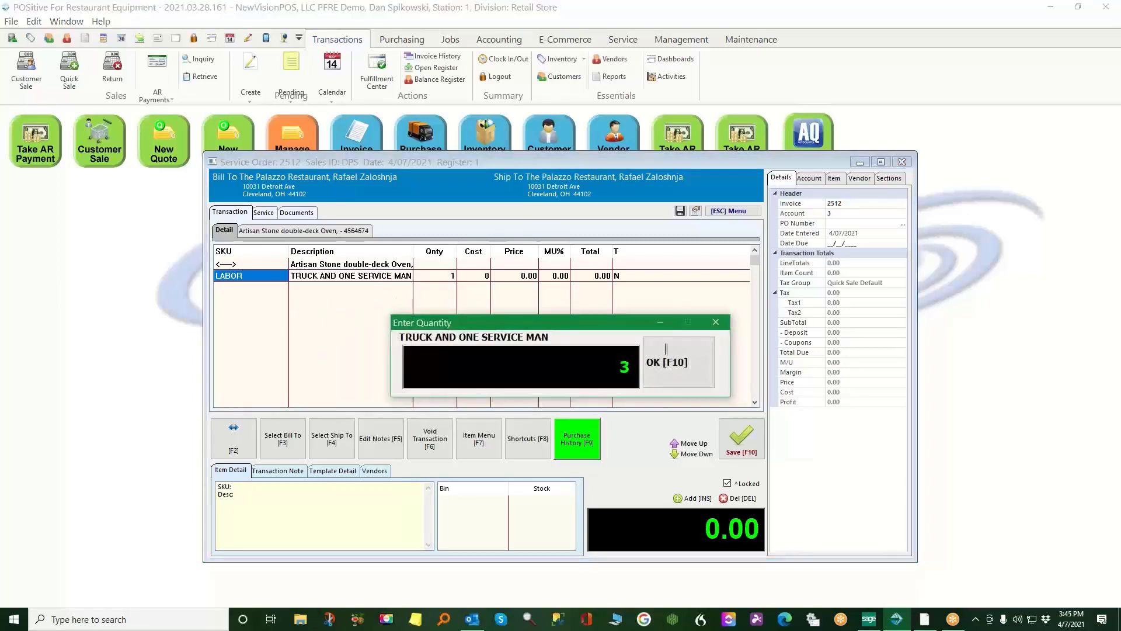
key(Return)
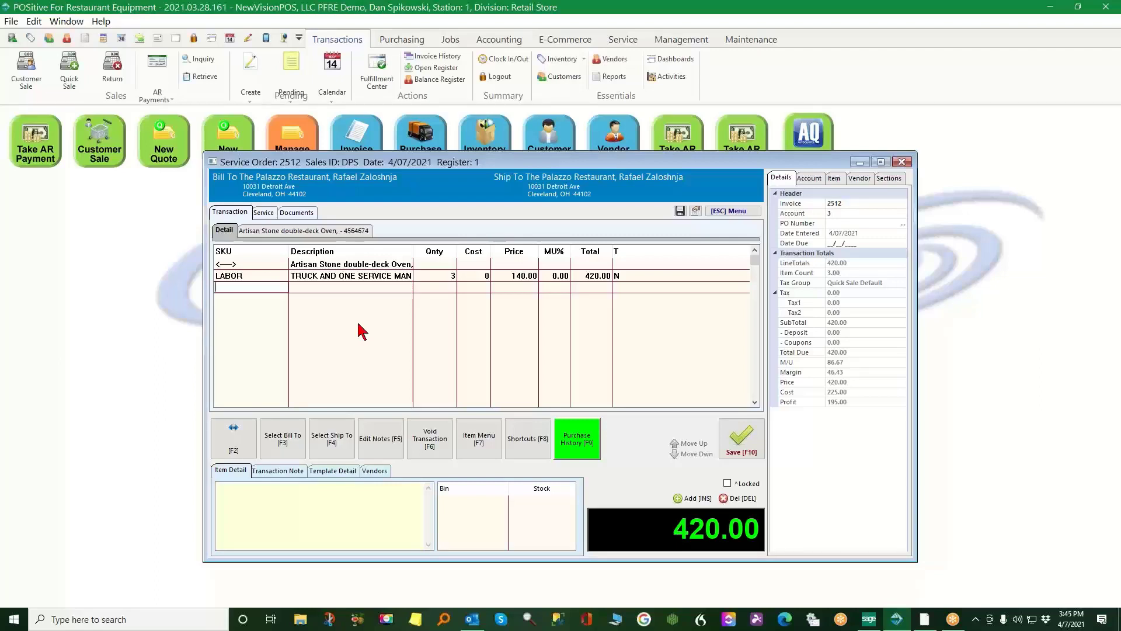
Save the service order with purchase order VERBAL and due date 4/07/2021, without applying a payment or printing
click(750, 439)
text(VERBAL)
click(590, 392)
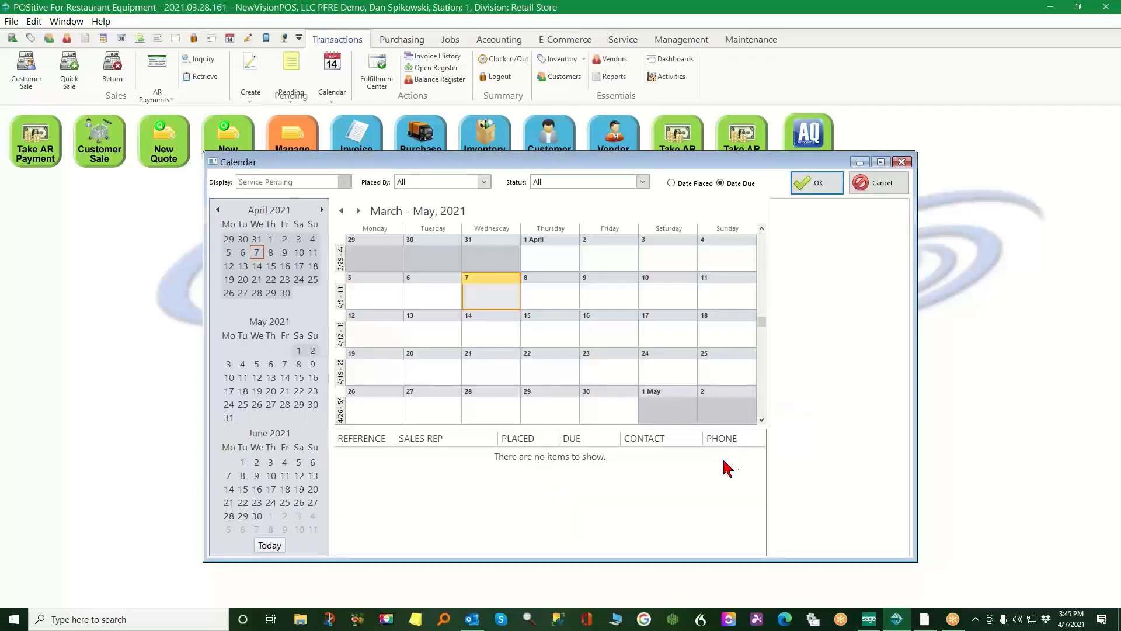
click(819, 184)
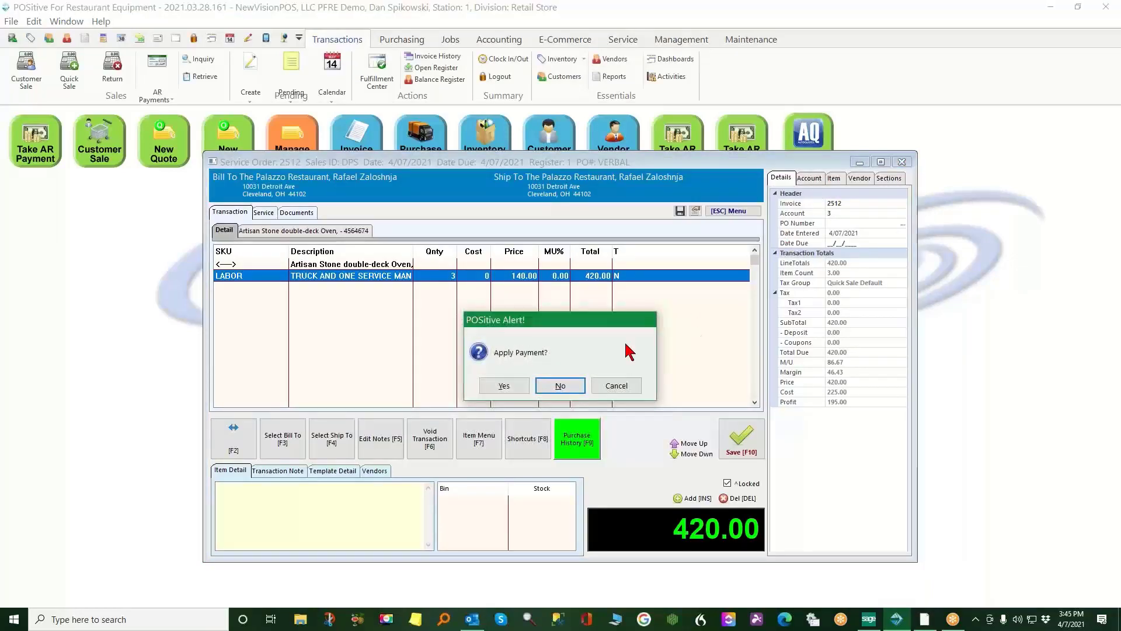
click(559, 386)
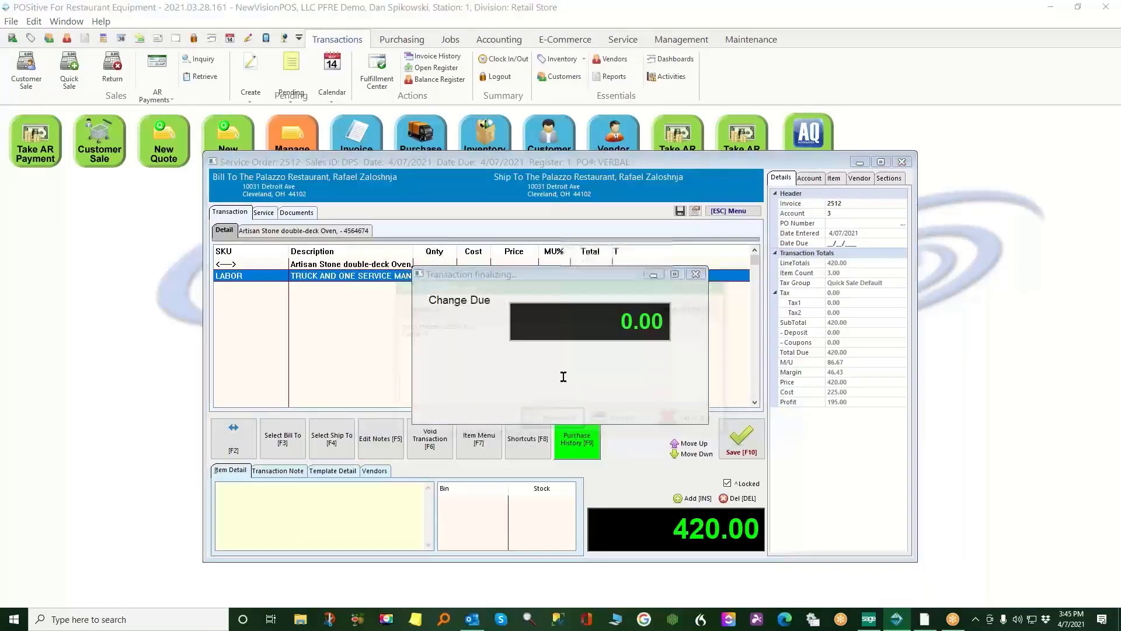
click(694, 420)
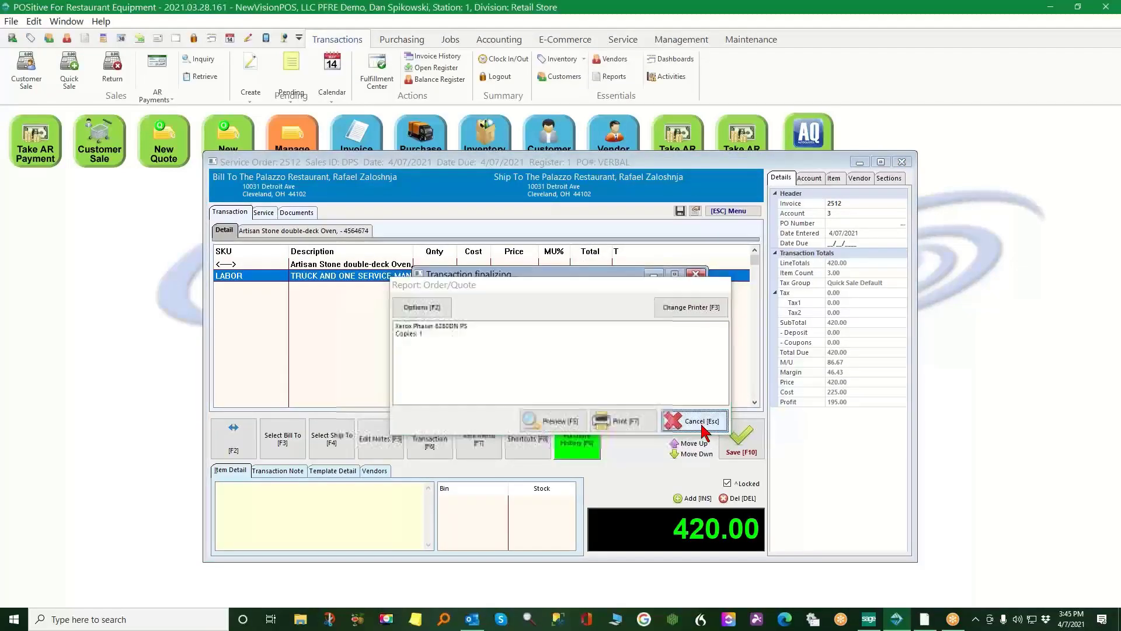
click(668, 387)
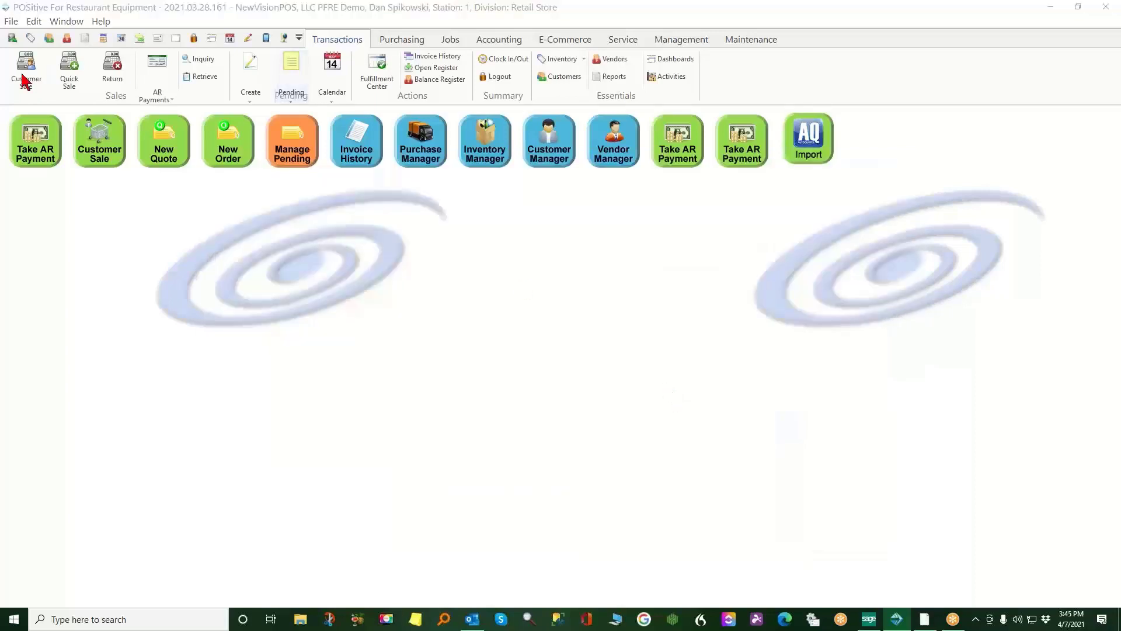
Open the SKU price and stock inquiry and close it without looking up an item
click(201, 59)
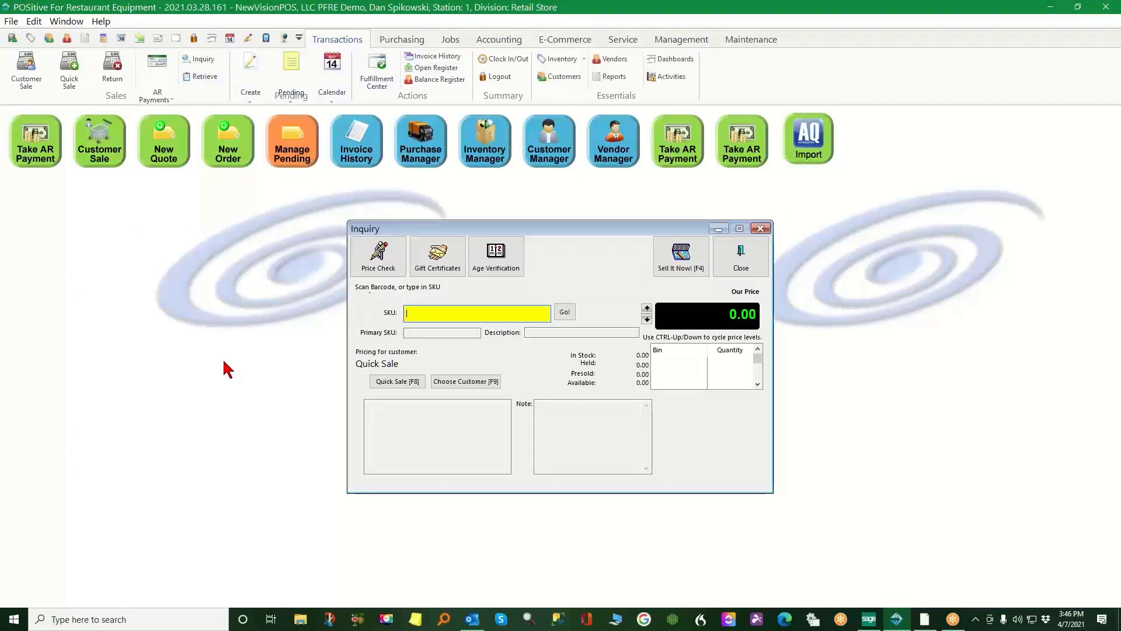
click(744, 256)
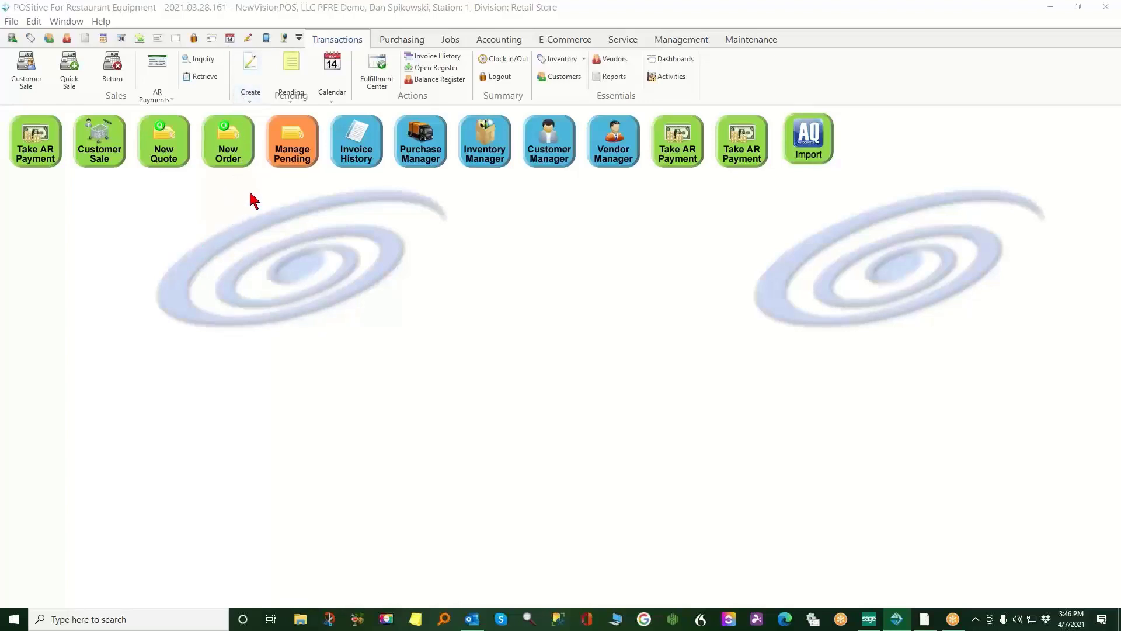
Review the serial numbers of all inventory items, inspect the log of serial number 22257, and close the inventory
click(566, 53)
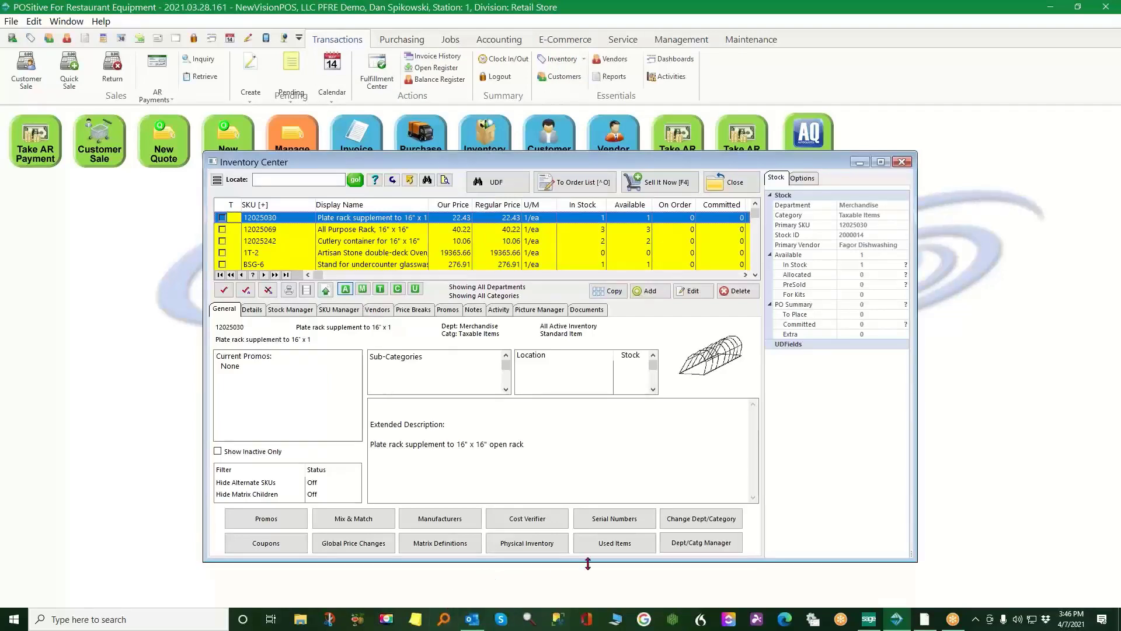
click(630, 518)
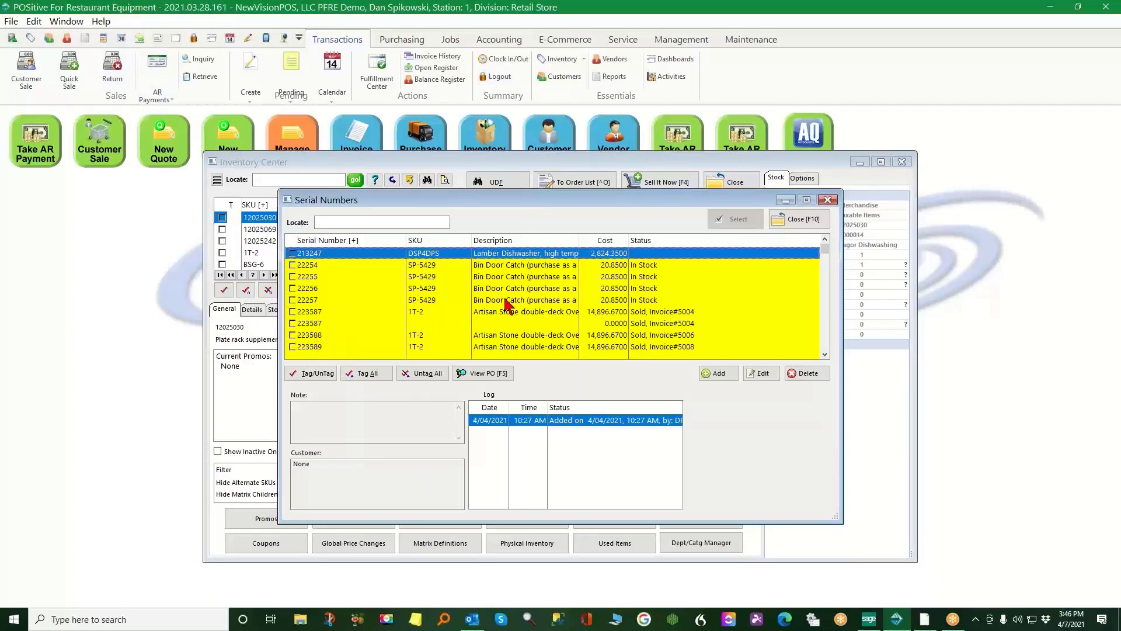
click(307, 301)
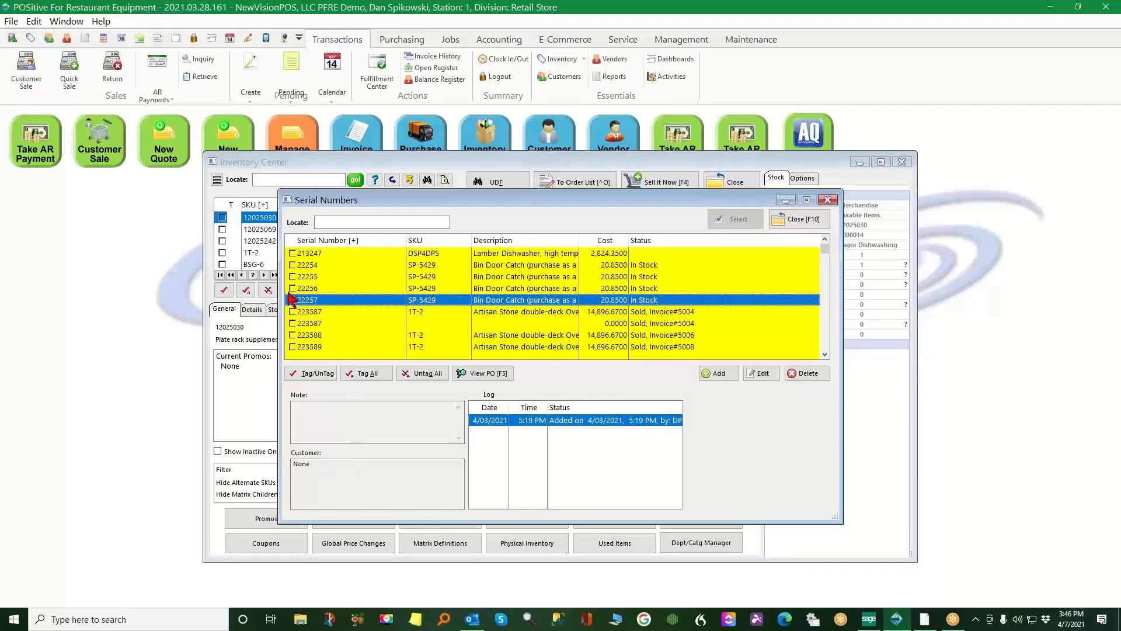
click(293, 300)
click(798, 219)
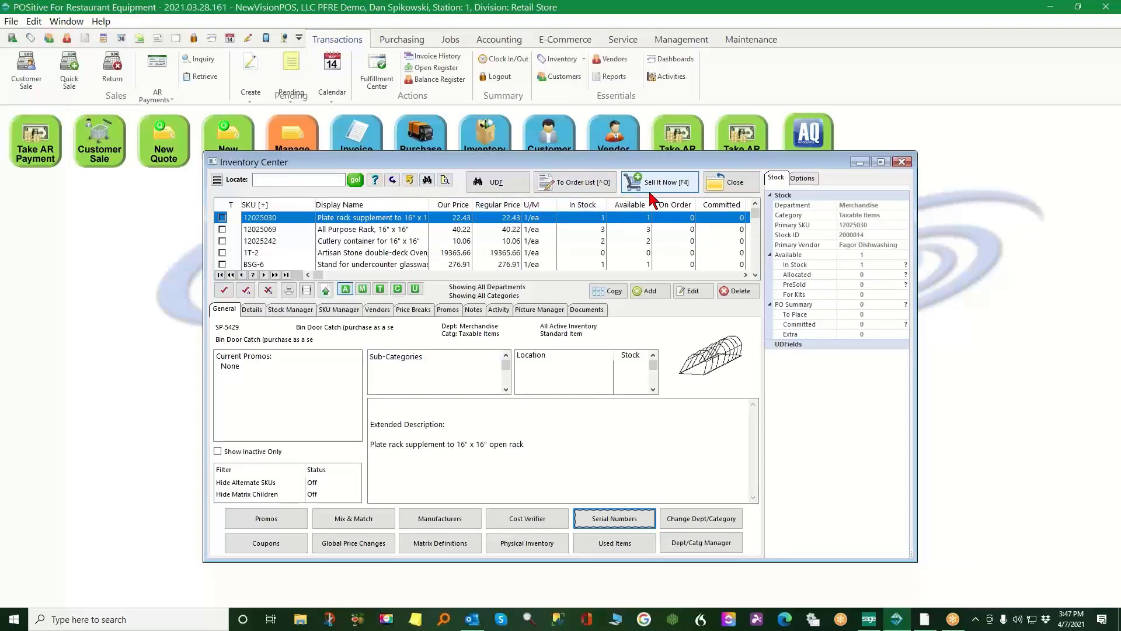
click(745, 183)
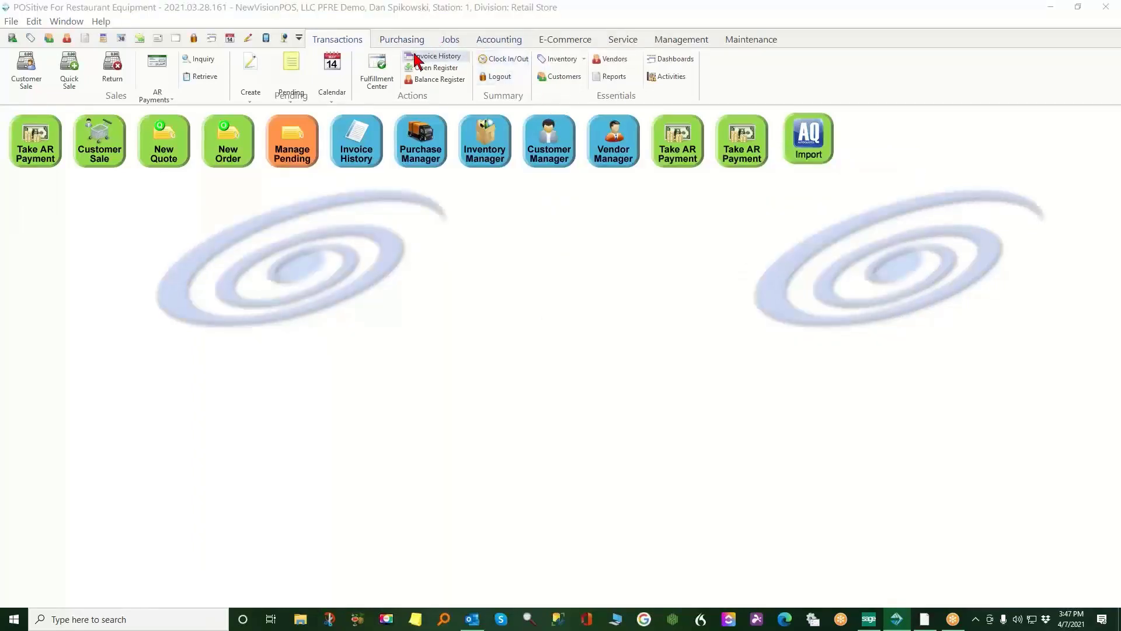
List the past invoices by serial number, inspect the invoice for serial number 223588, and close the invoice history
click(415, 57)
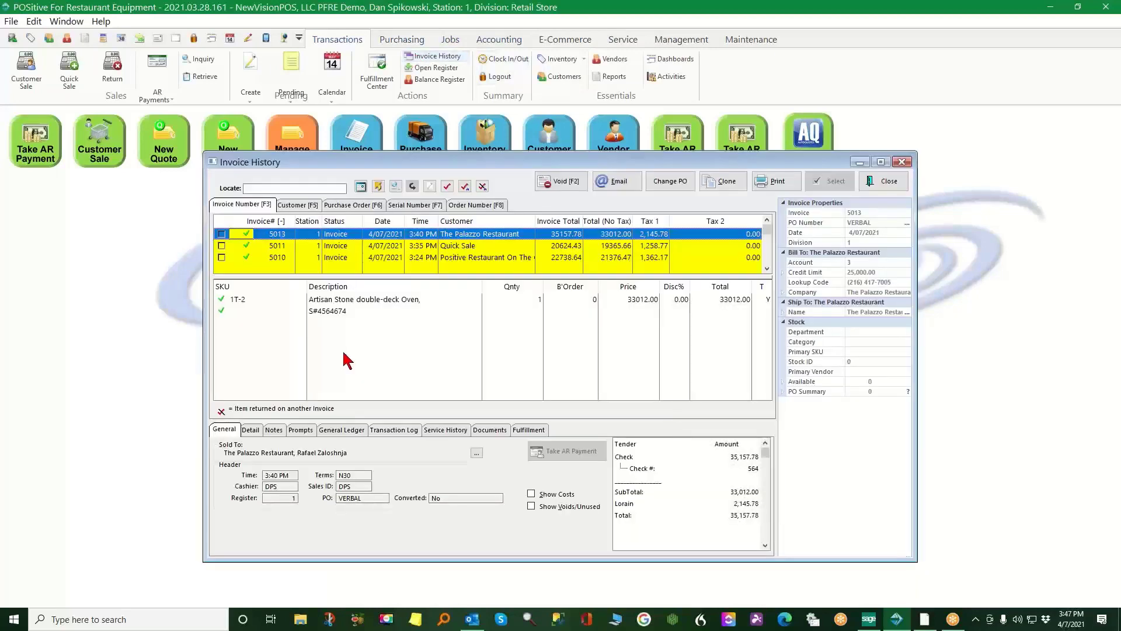
click(417, 206)
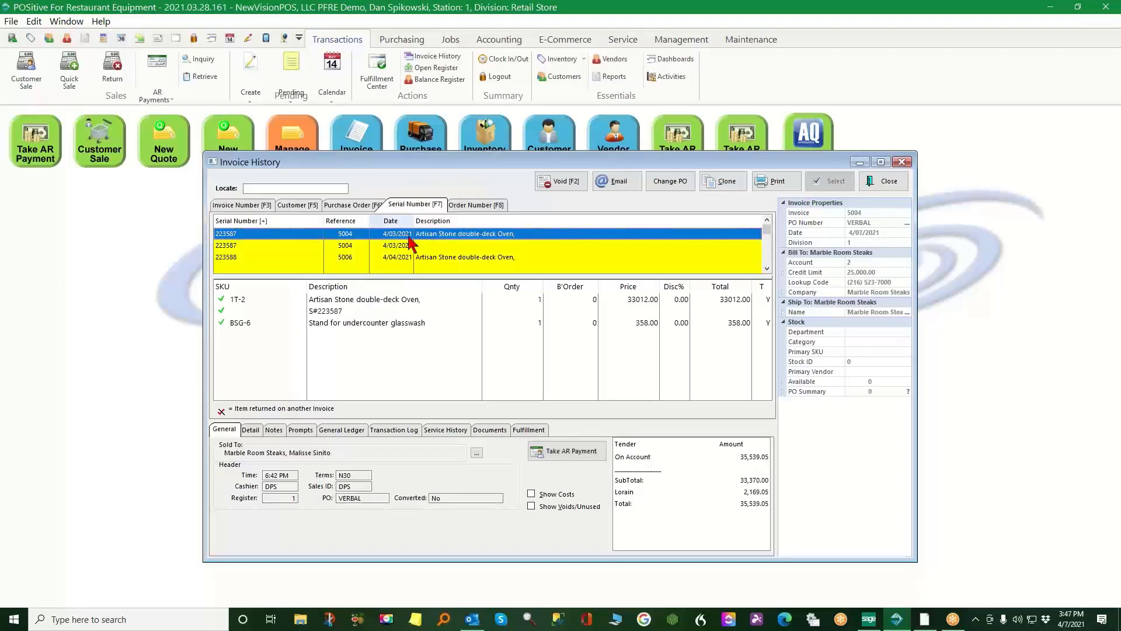
click(455, 260)
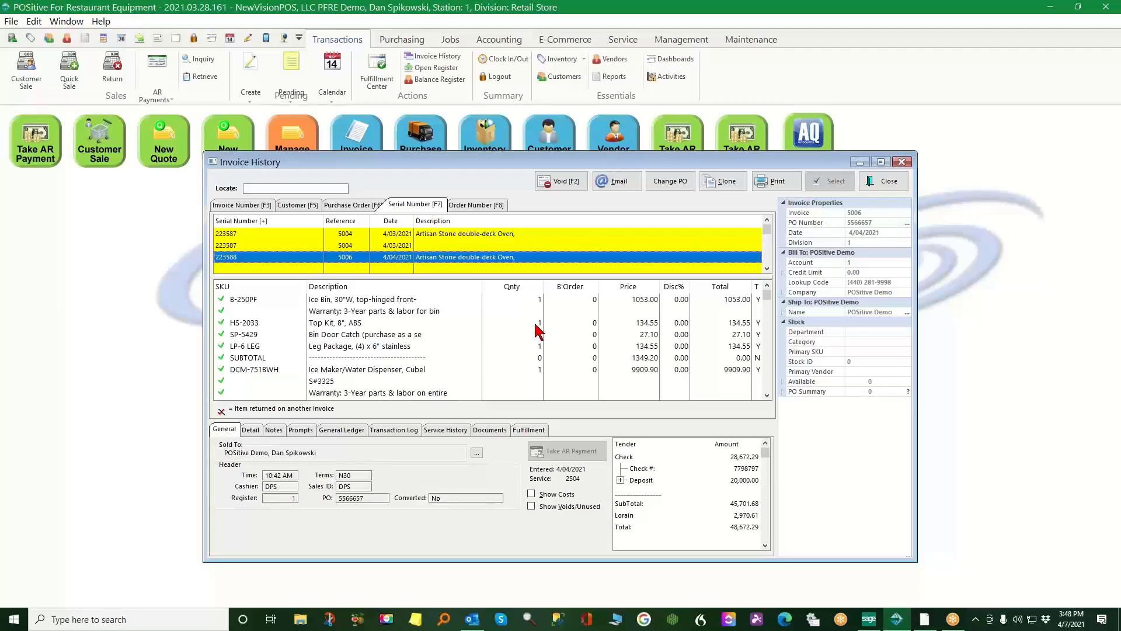
click(891, 180)
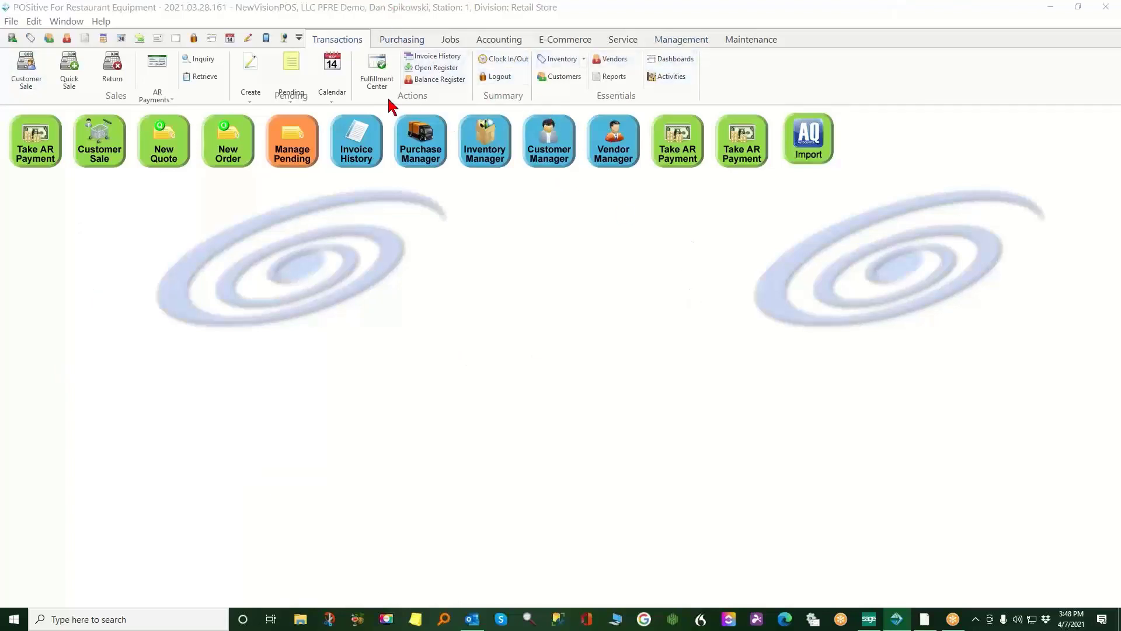
Start balancing Register 1 with an empty coin count, and enter counts of 20624.43 for cash and 40157.78 for checks
click(433, 80)
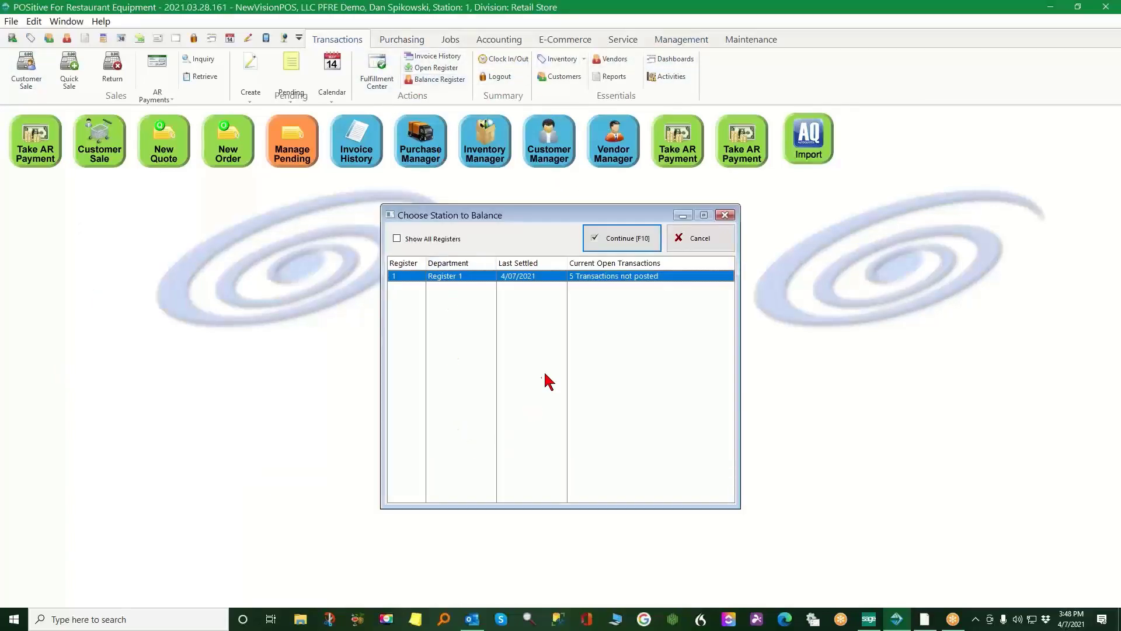
click(642, 236)
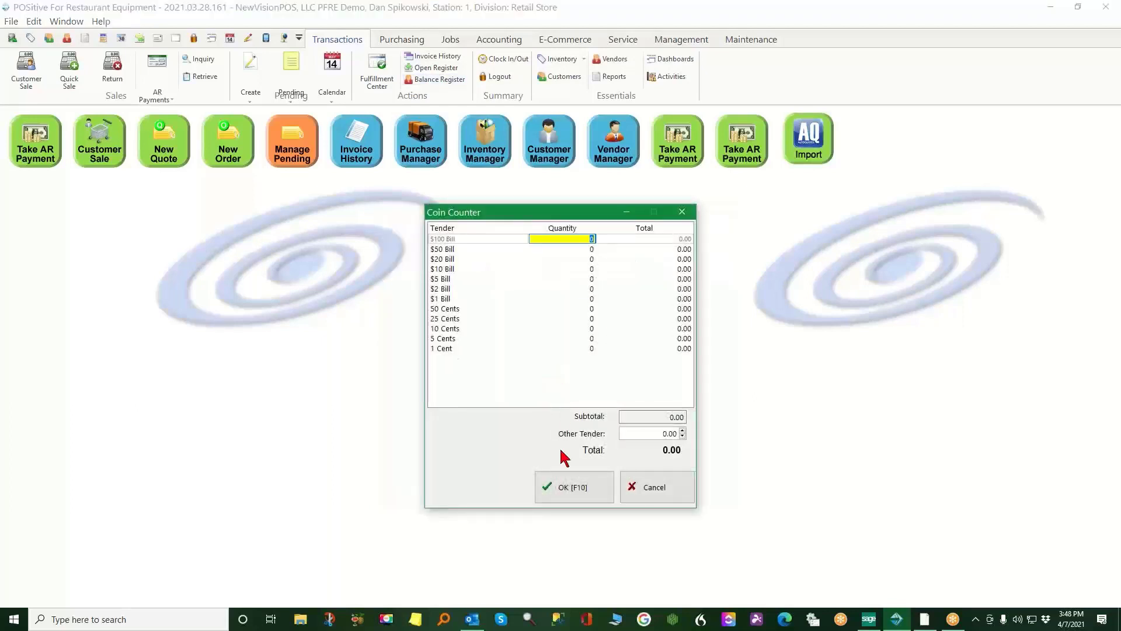
click(564, 495)
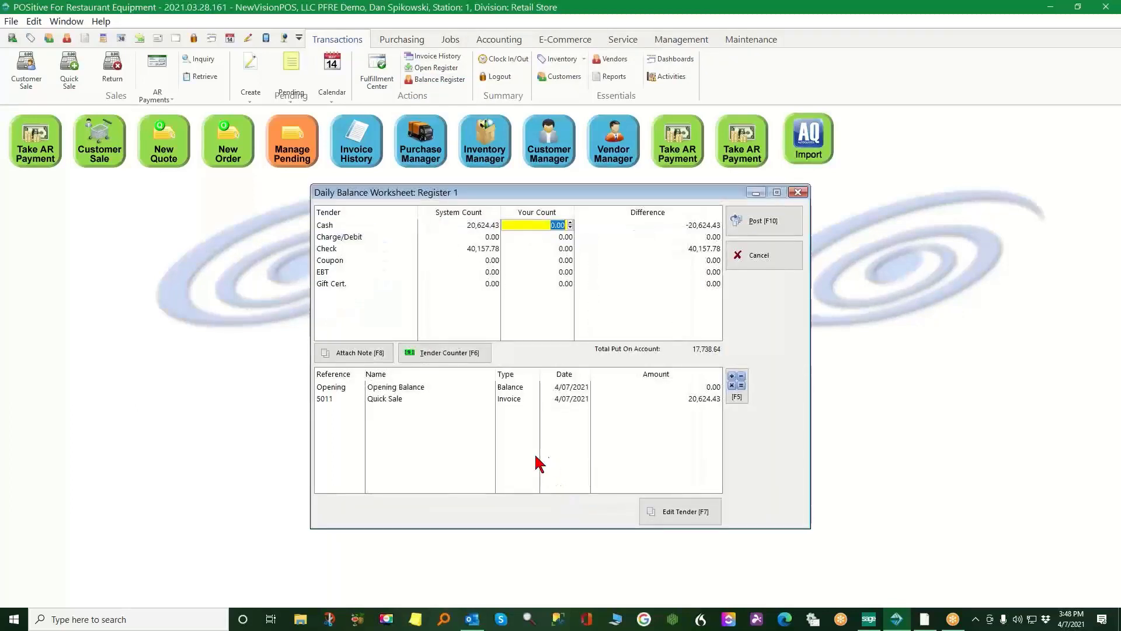
text(20624.43)
key(Return)
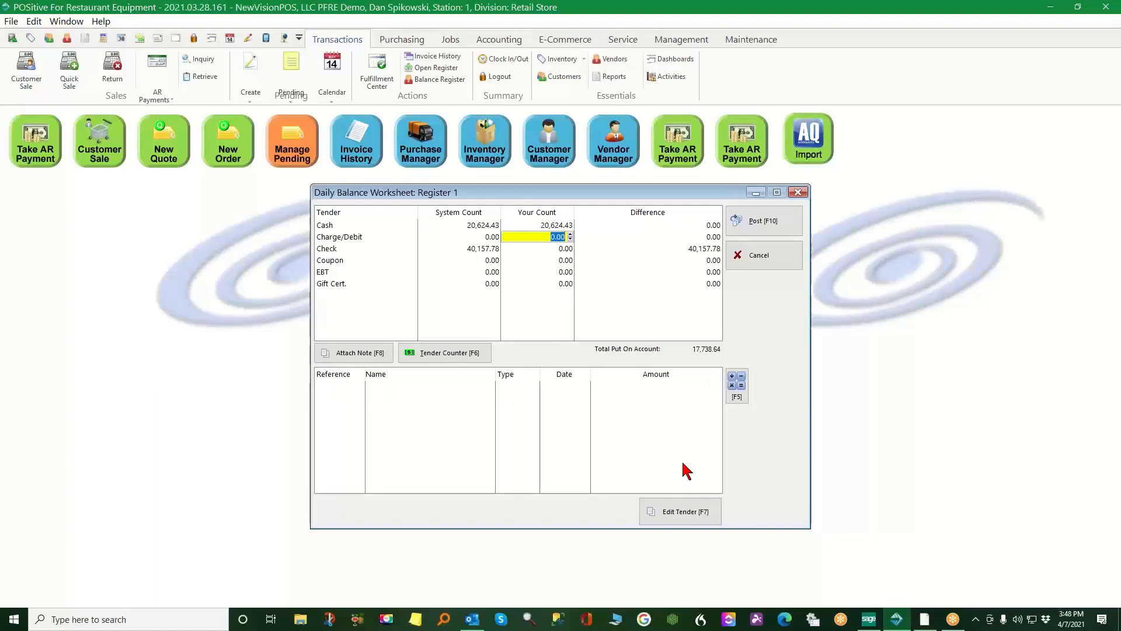
key(Return)
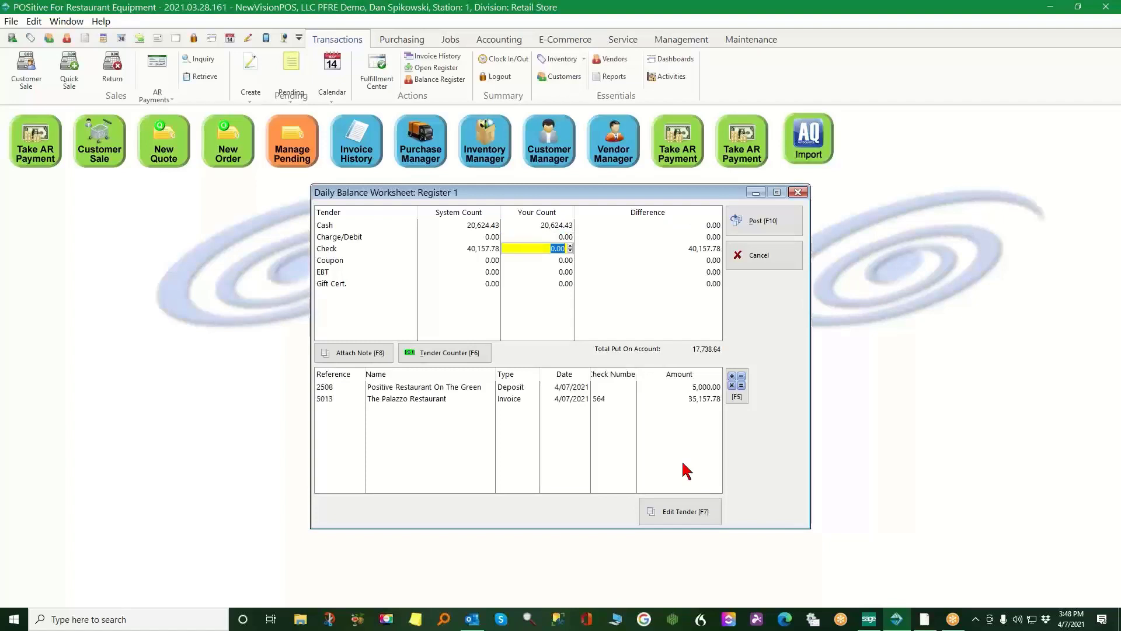
text(40157.78)
key(Return)
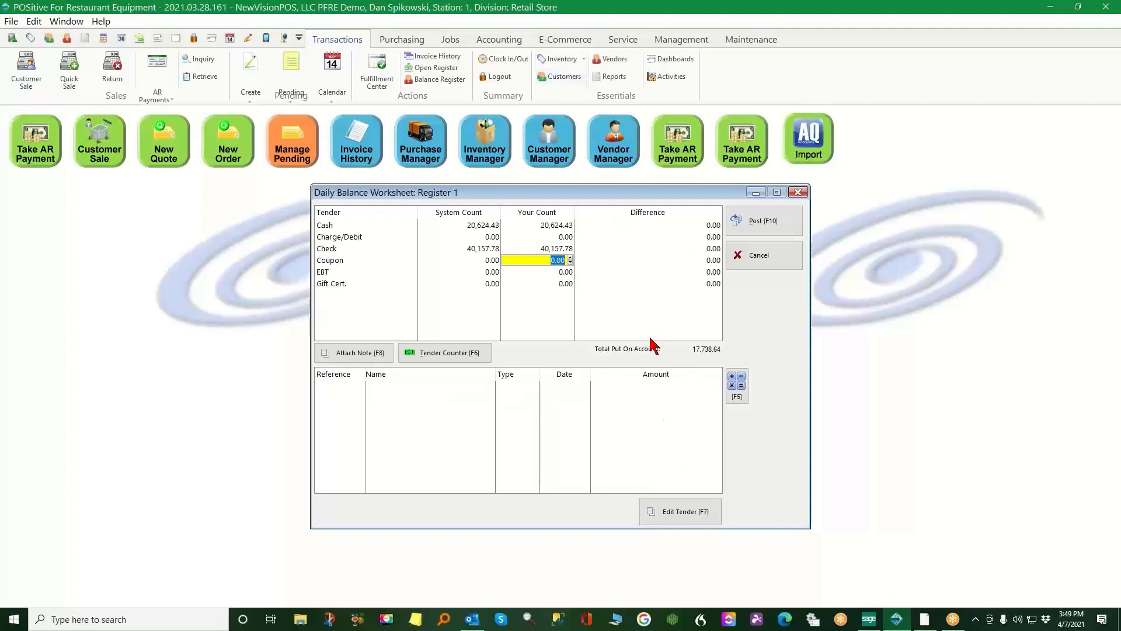
Post the register balance to history with 0.00 left in the register, and enlarge the Register Balance Report preview
click(767, 226)
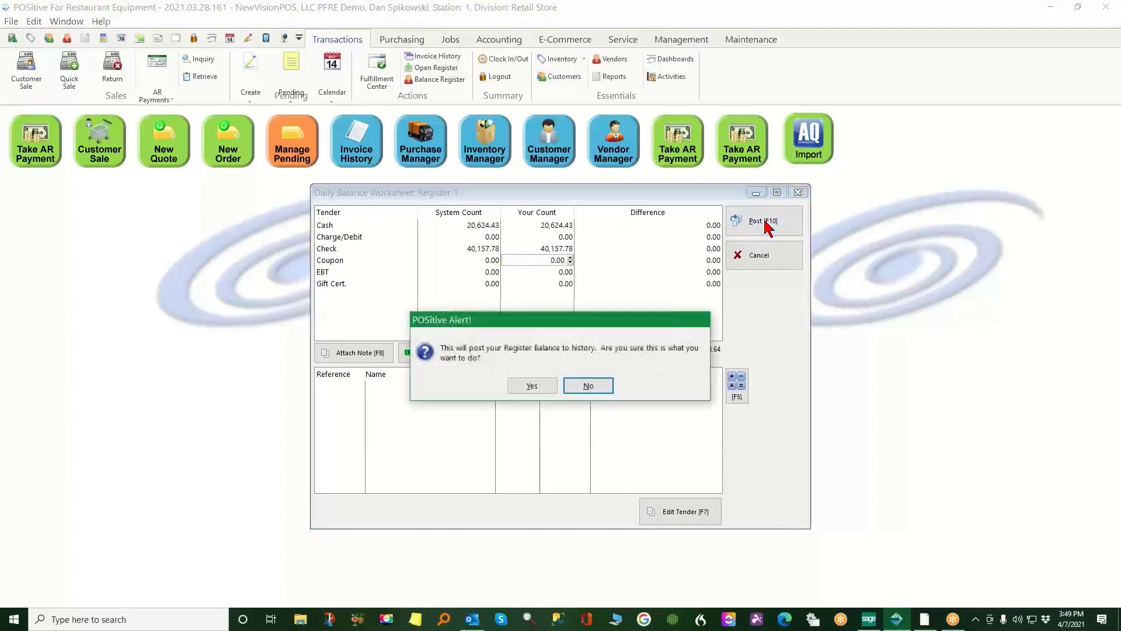
click(529, 390)
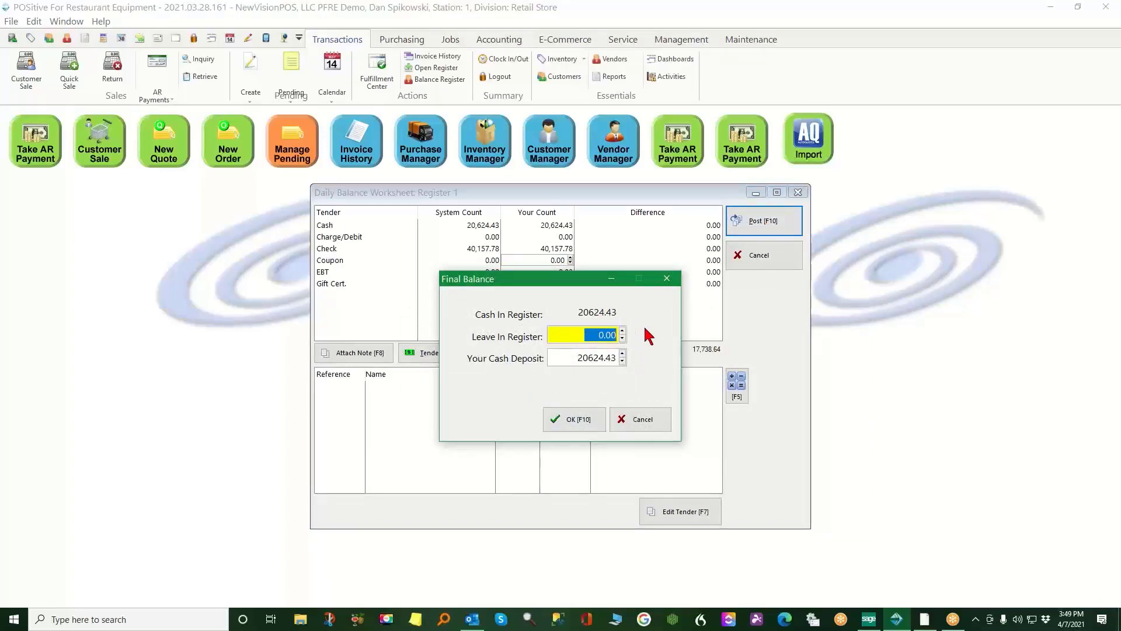
click(581, 420)
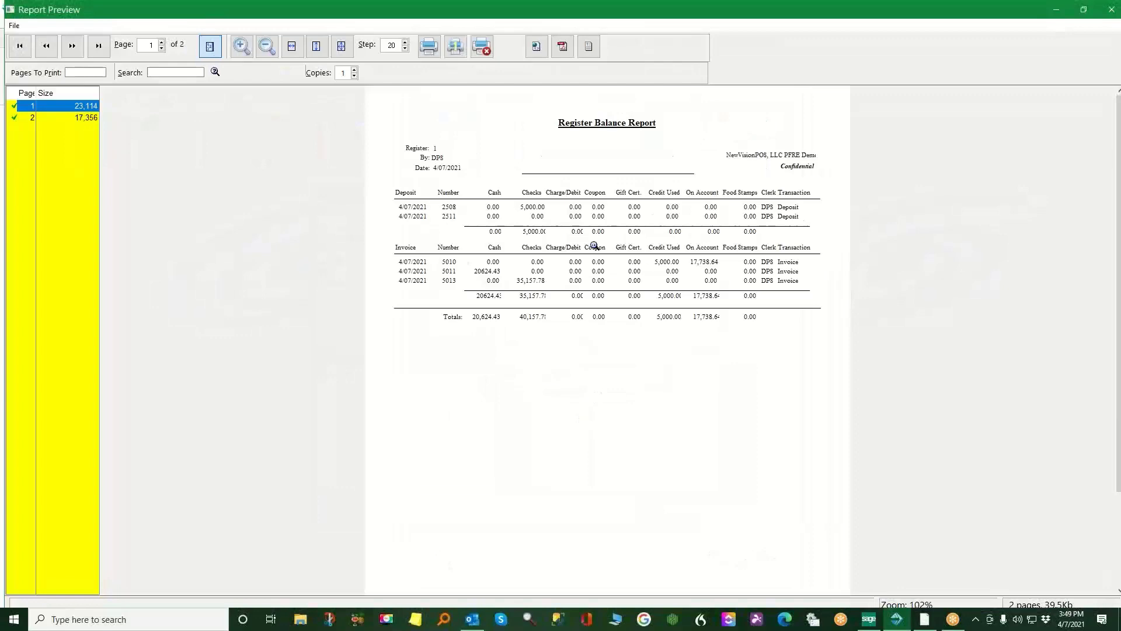
click(610, 485)
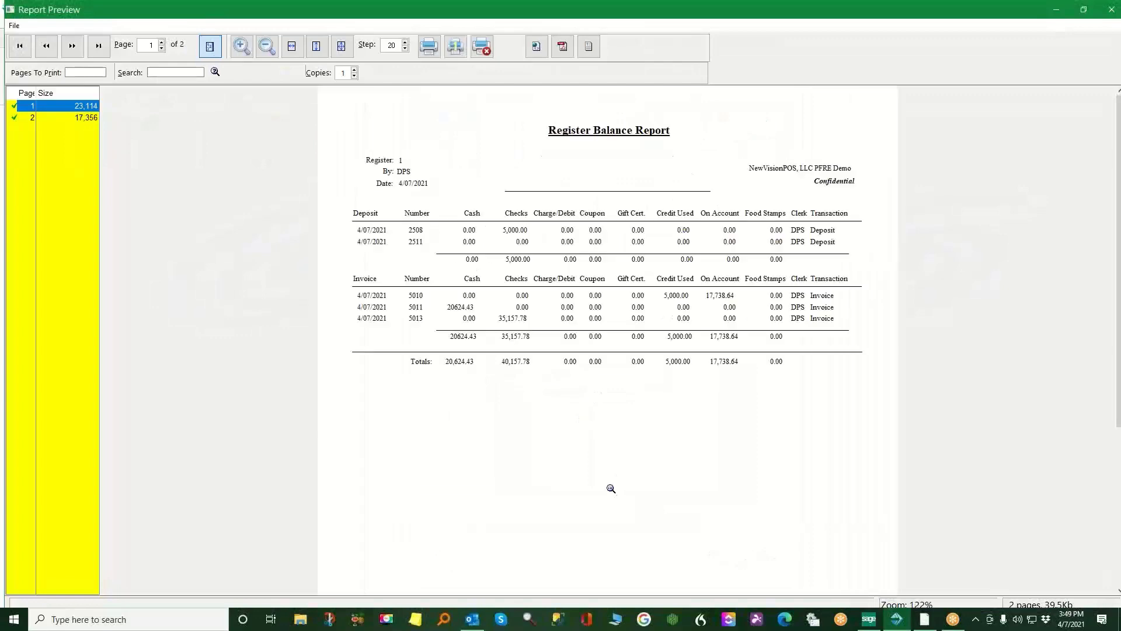
click(605, 485)
click(602, 511)
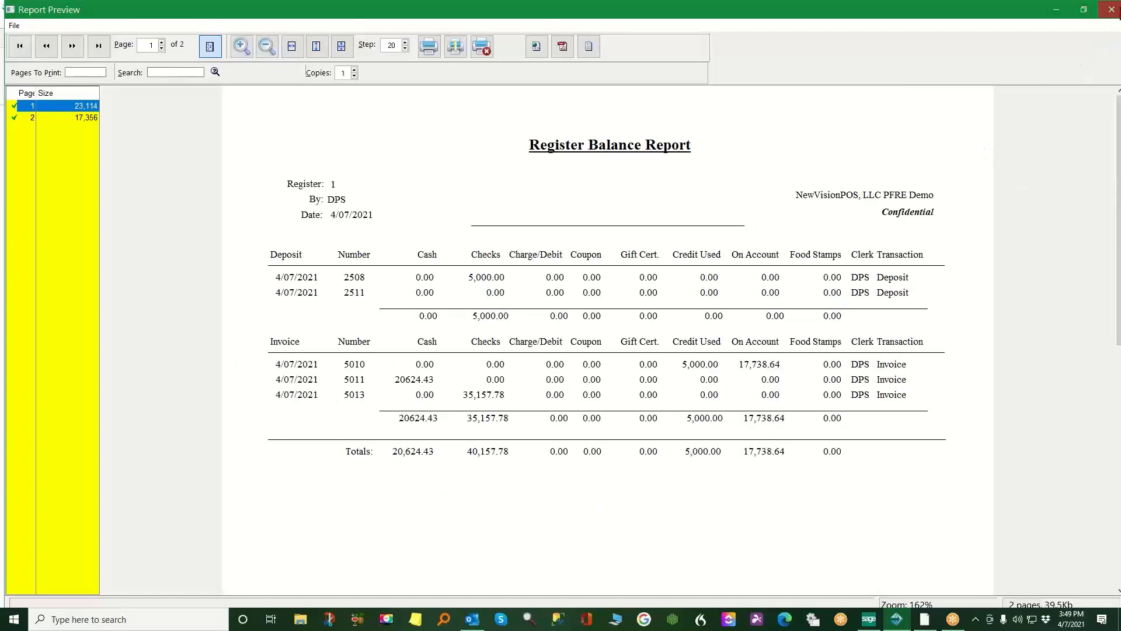
Close the register balance report and its posting confirmation, and review the transactions in the accounting Journal Entry Transaction Table
click(1112, 10)
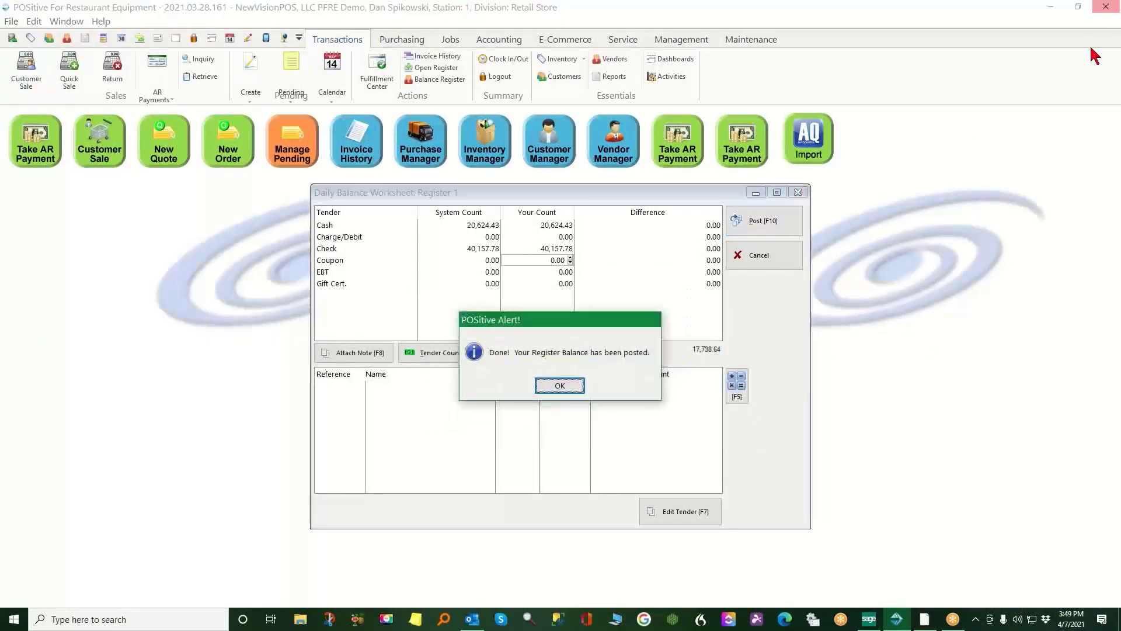
click(560, 386)
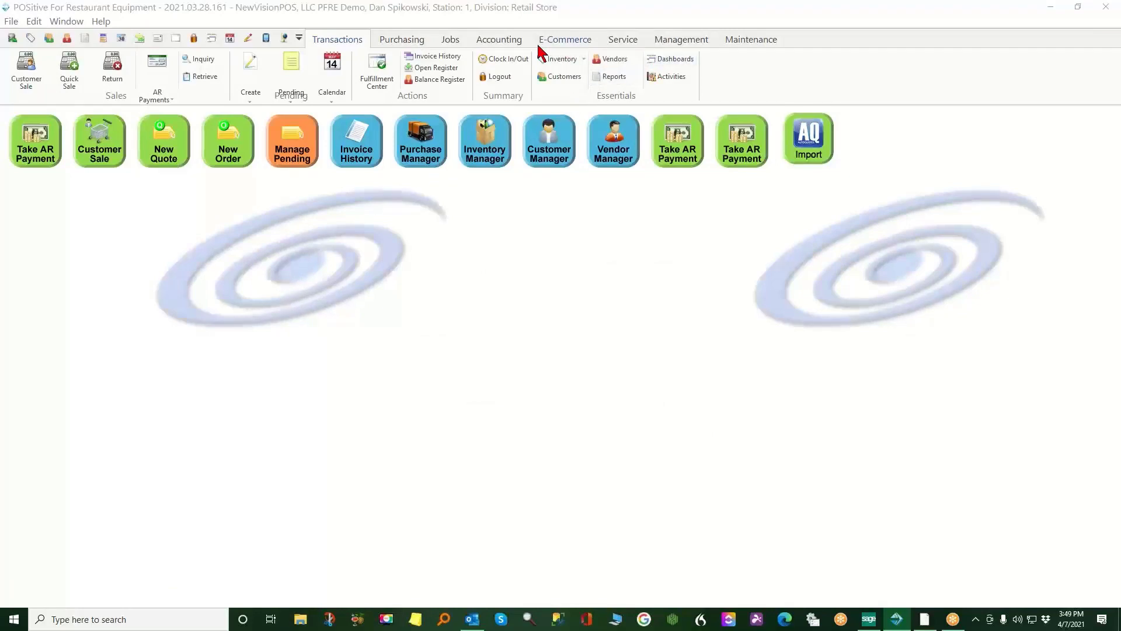
click(501, 40)
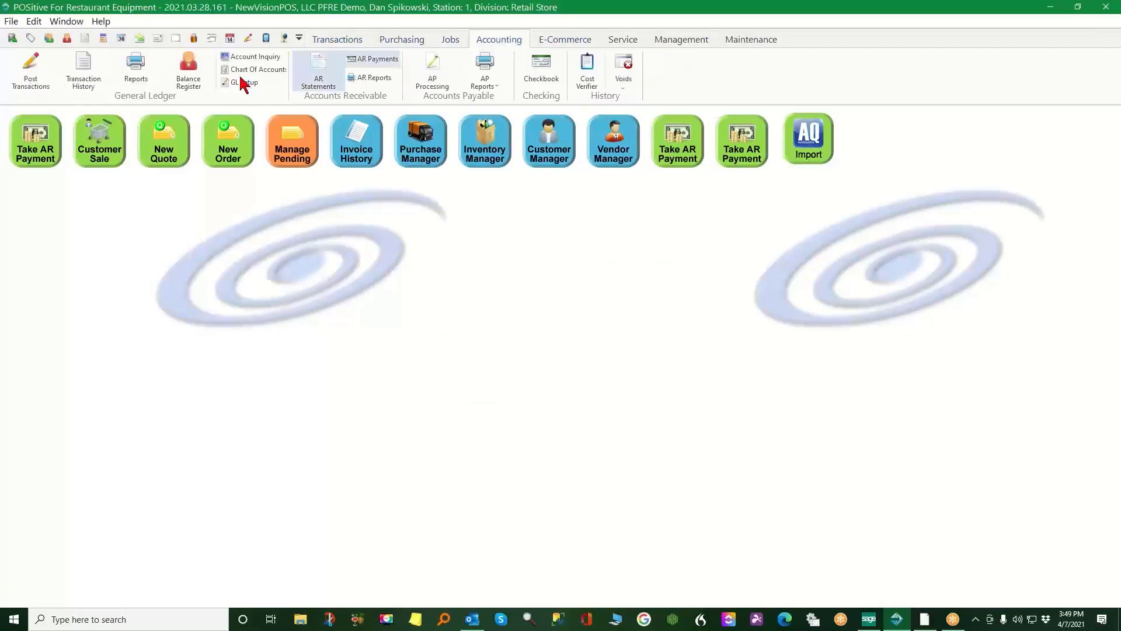
click(29, 69)
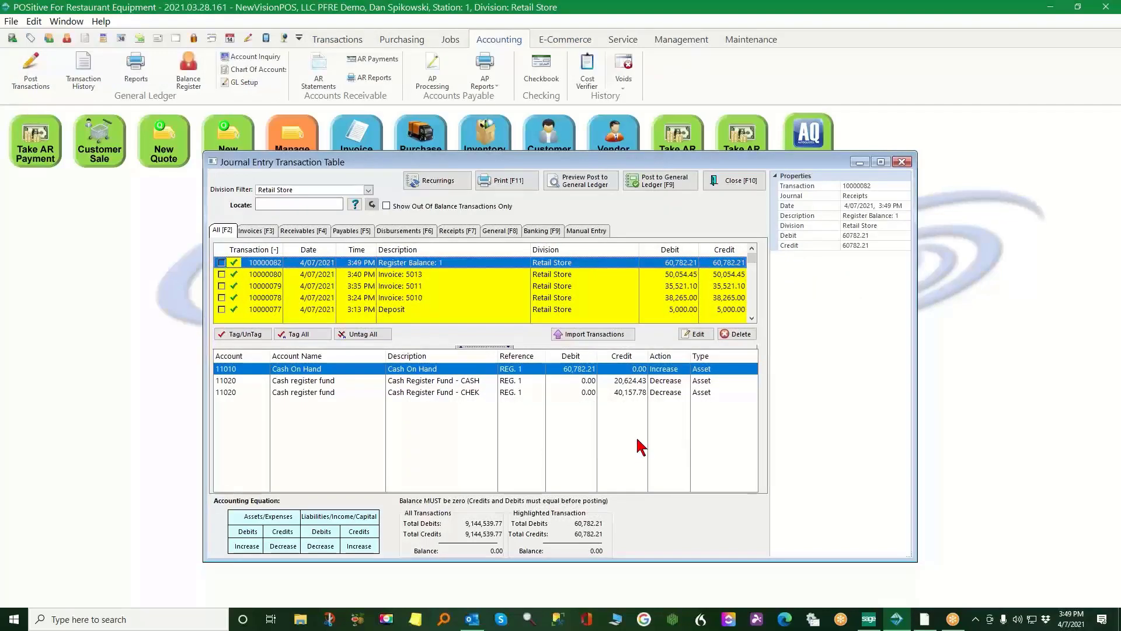
scroll(471, 273, down, 2)
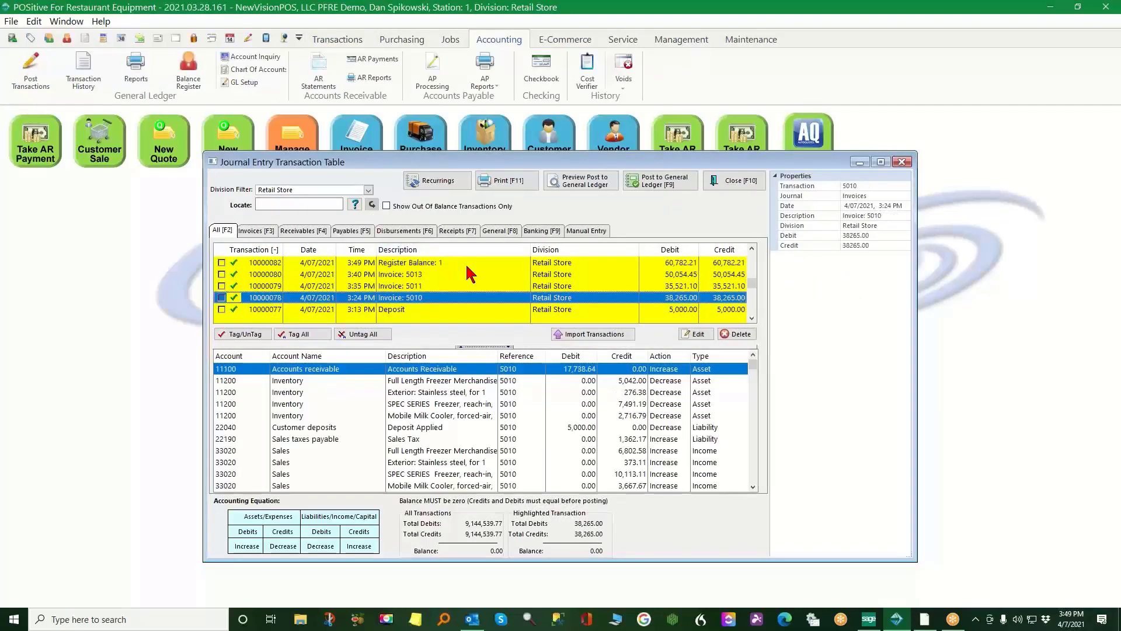
scroll(474, 269, down, 2)
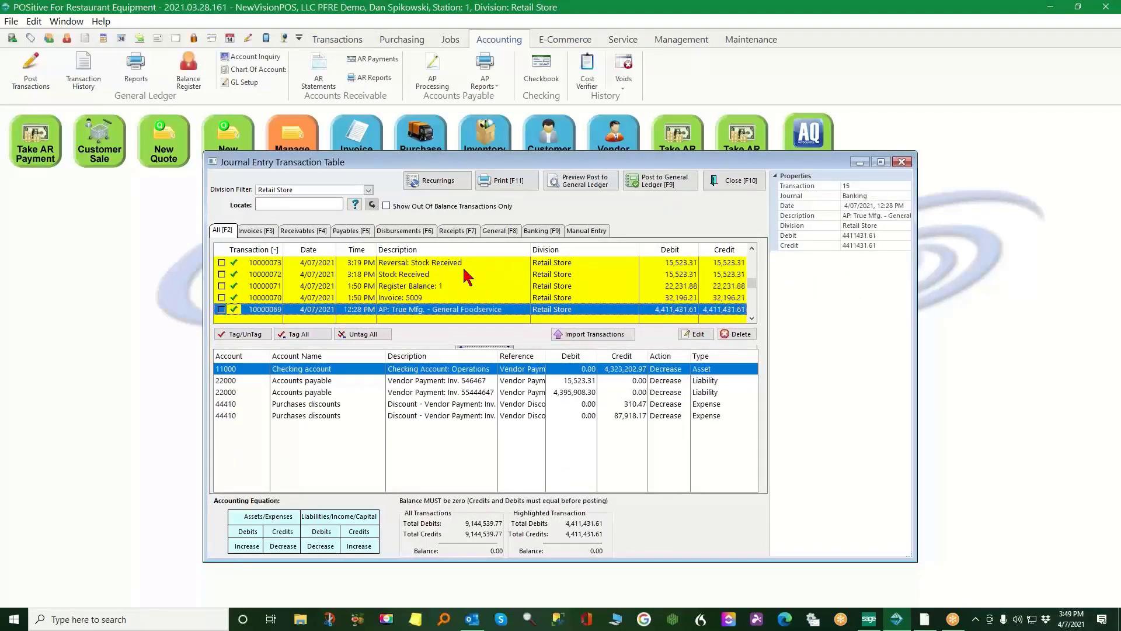
scroll(506, 282, down, 1)
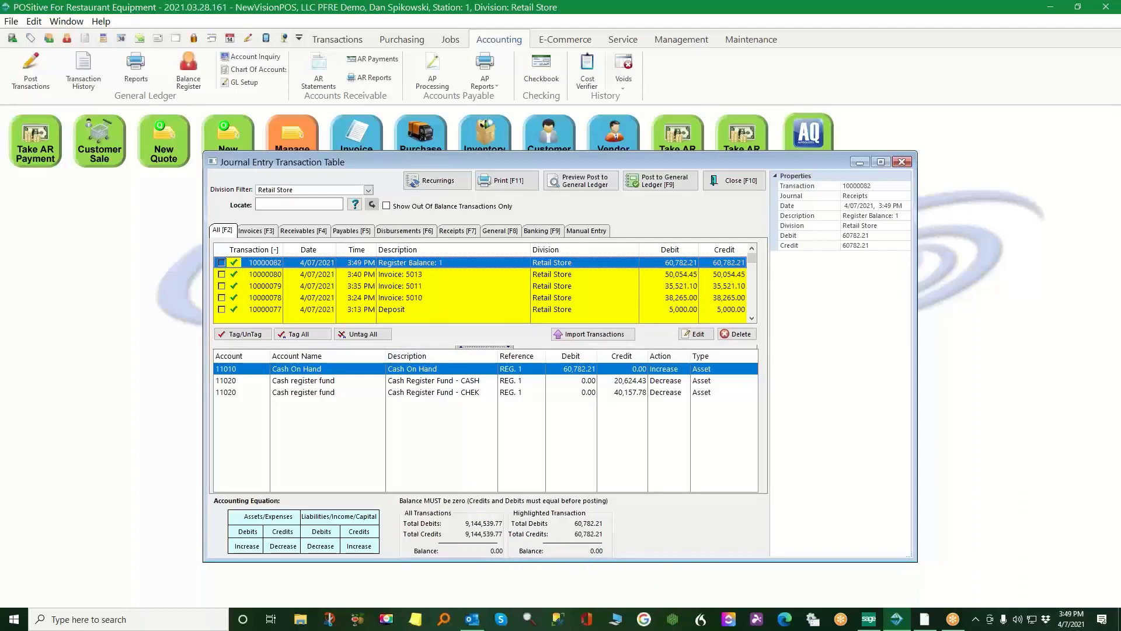
Switch to Sage 100 and run the GLIMPORT job to import records into company PSC, skipping the job log
click(869, 619)
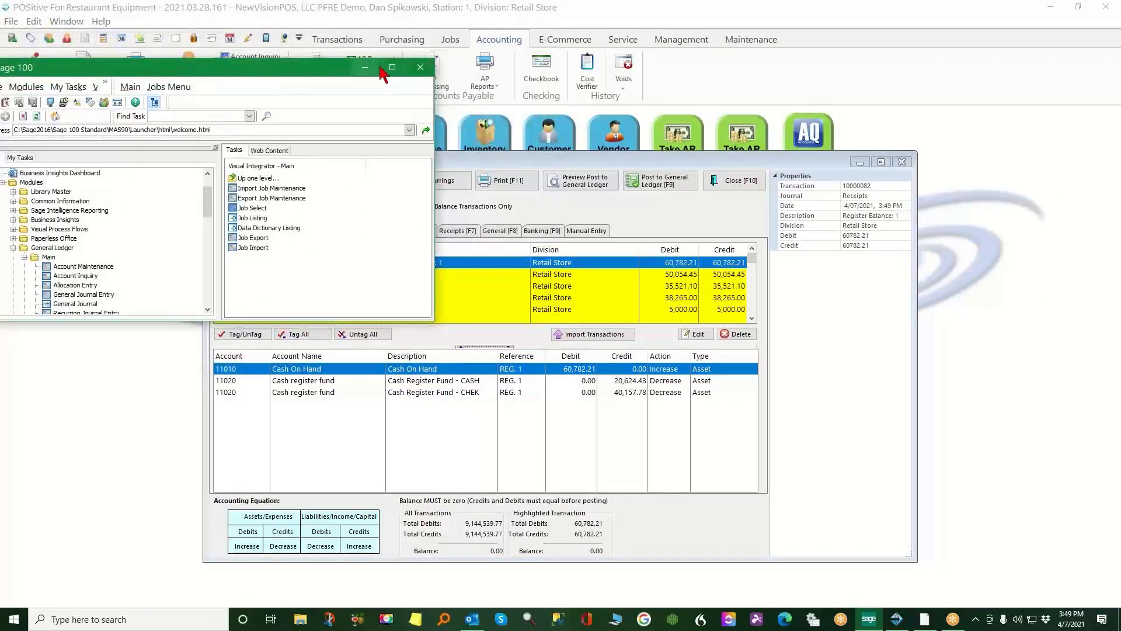
click(392, 67)
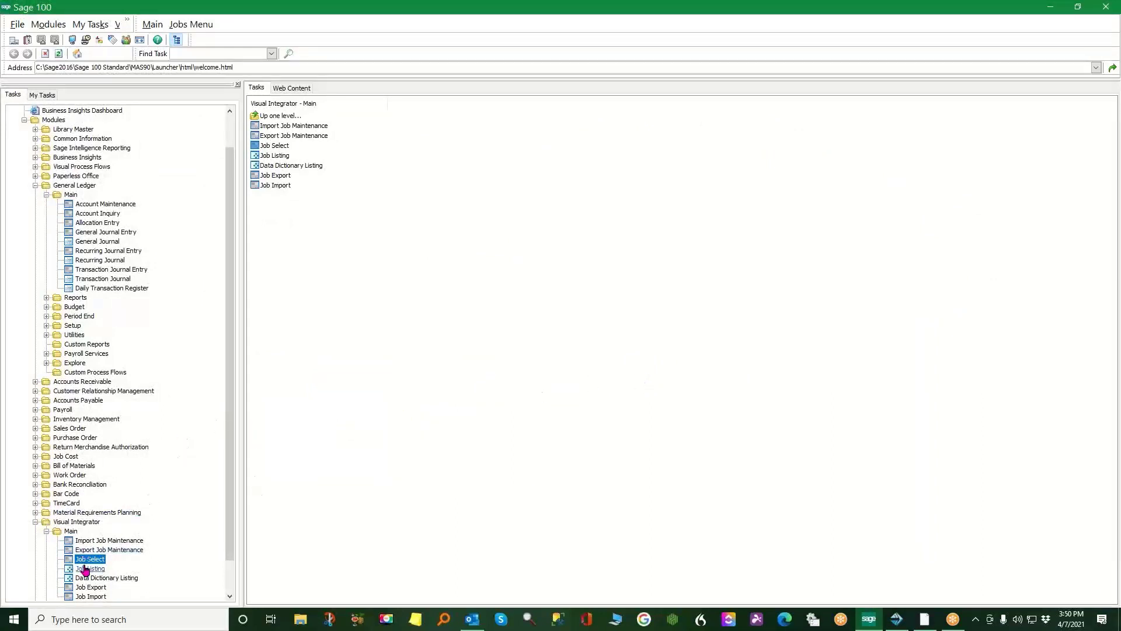
click(274, 146)
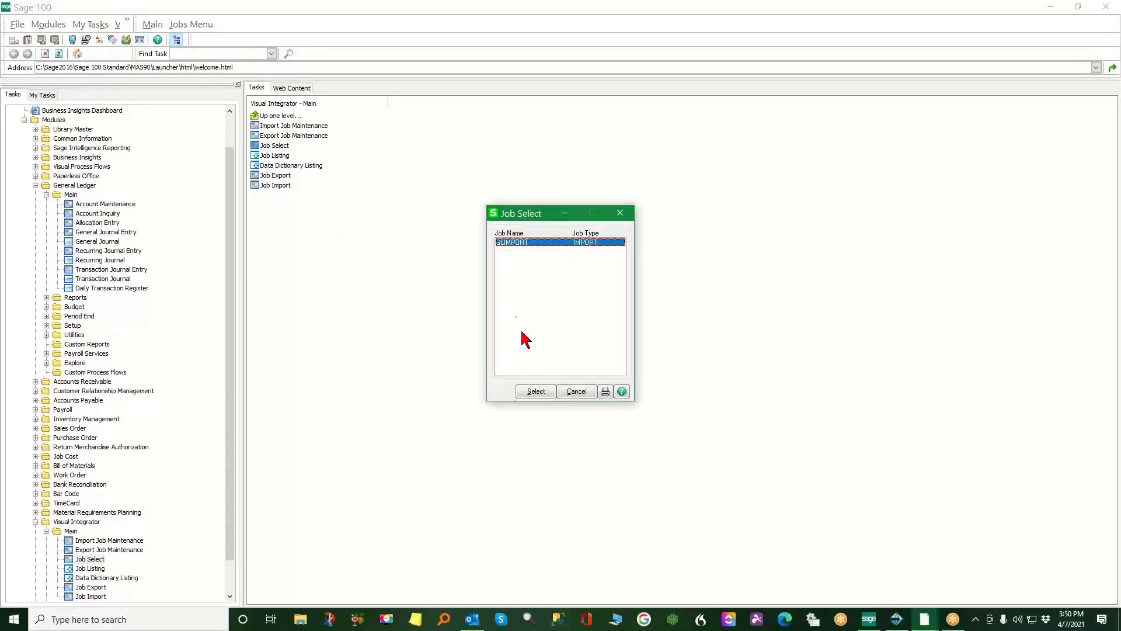
click(536, 391)
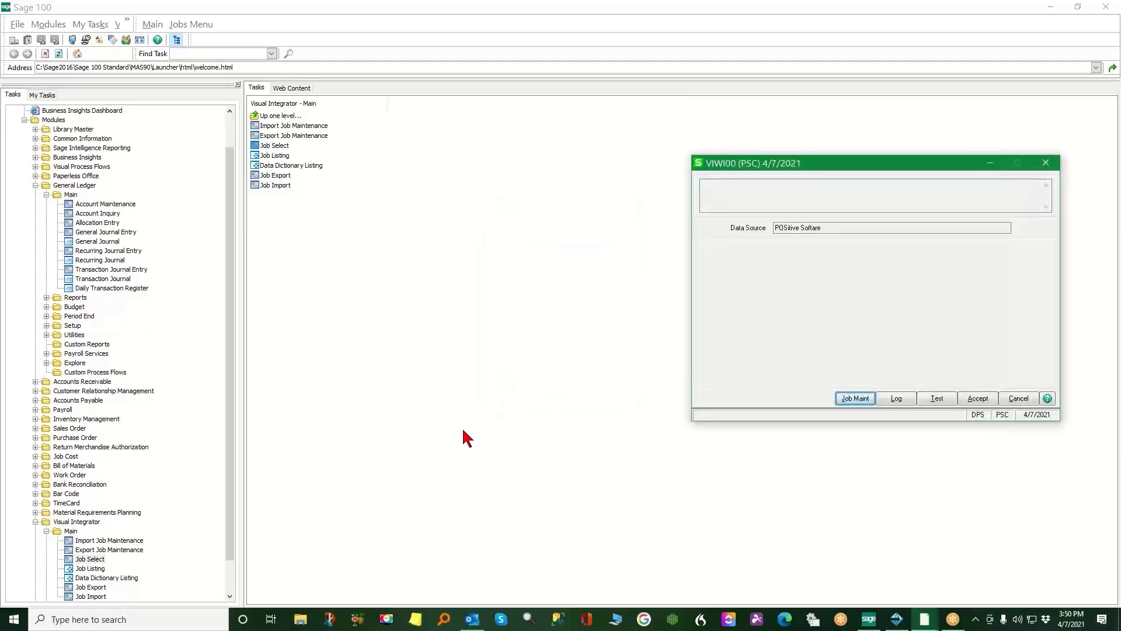
click(981, 399)
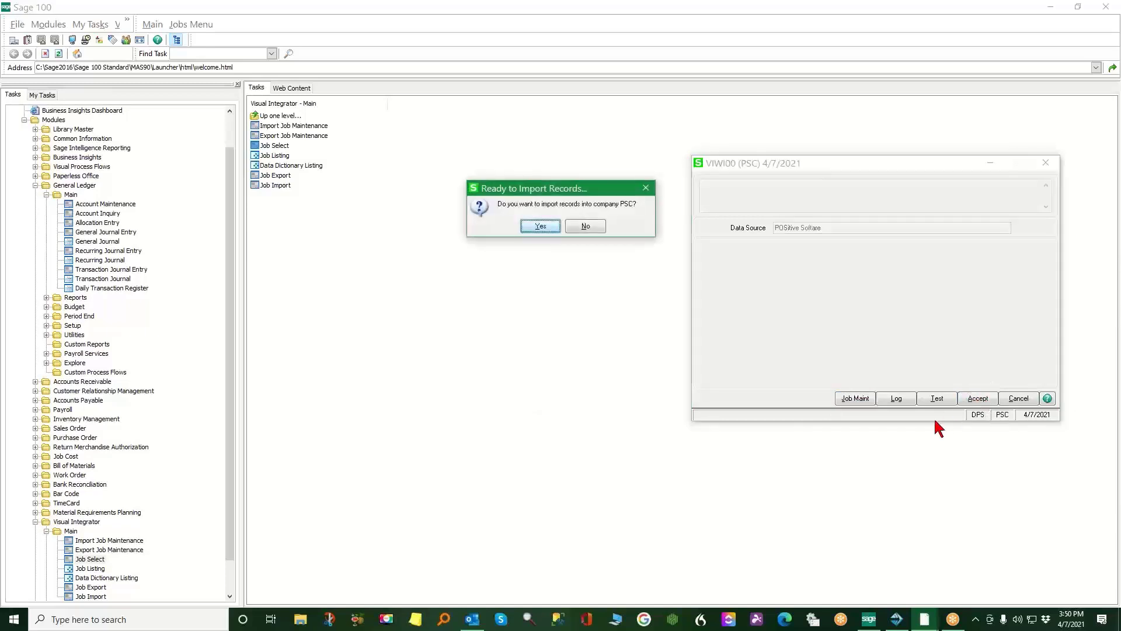
click(541, 227)
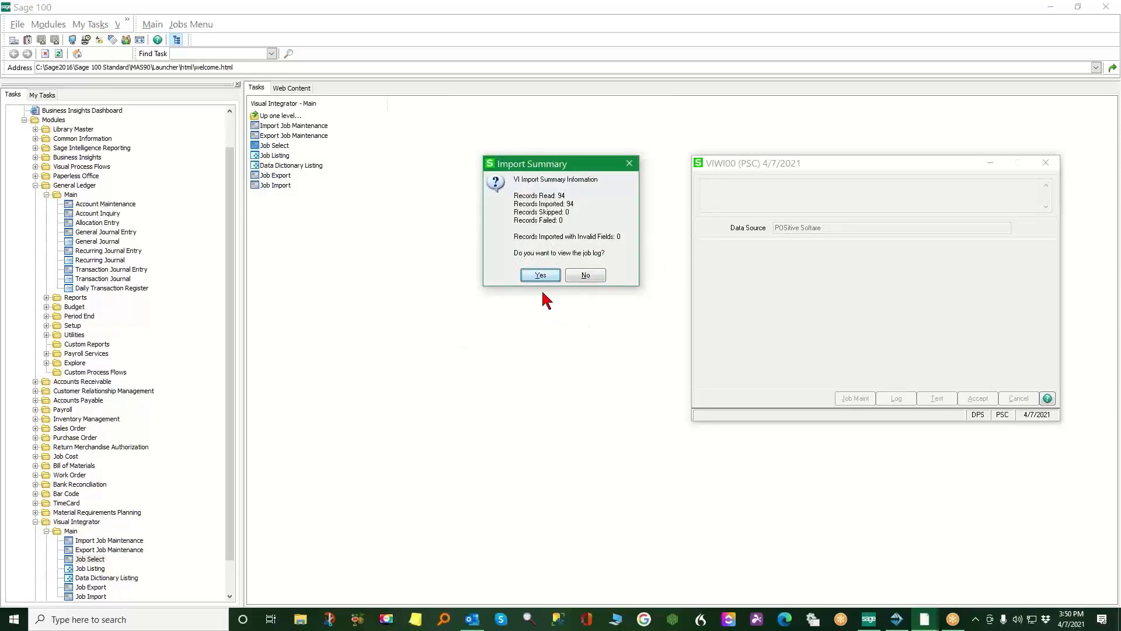
click(587, 278)
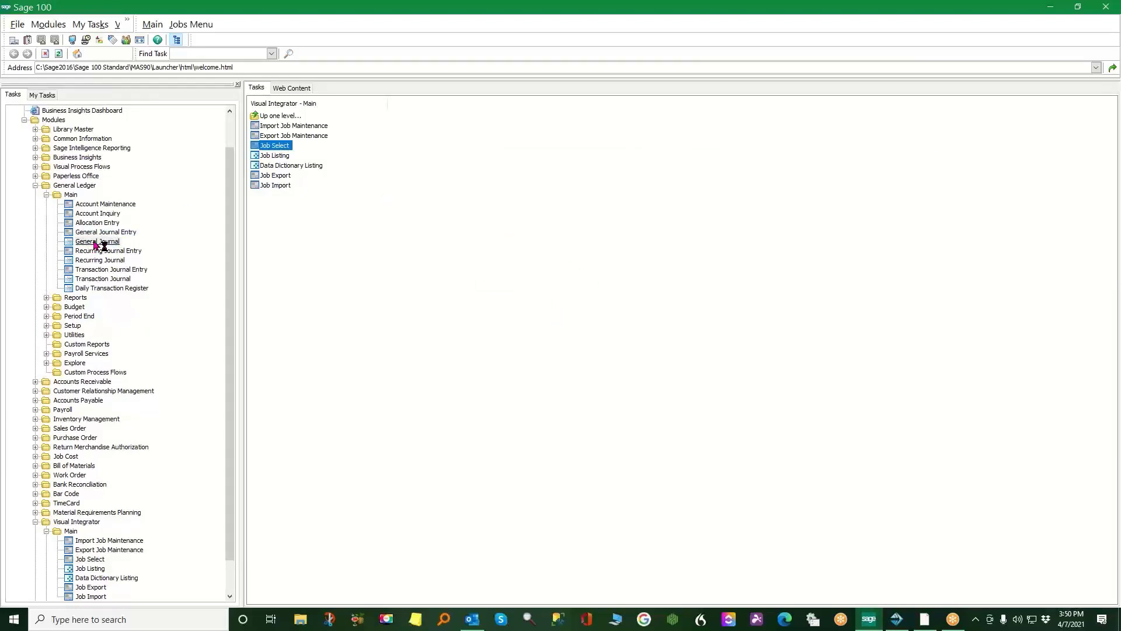
Preview the General Journal report in the General Ledger module at 200% in a maximized window
click(98, 243)
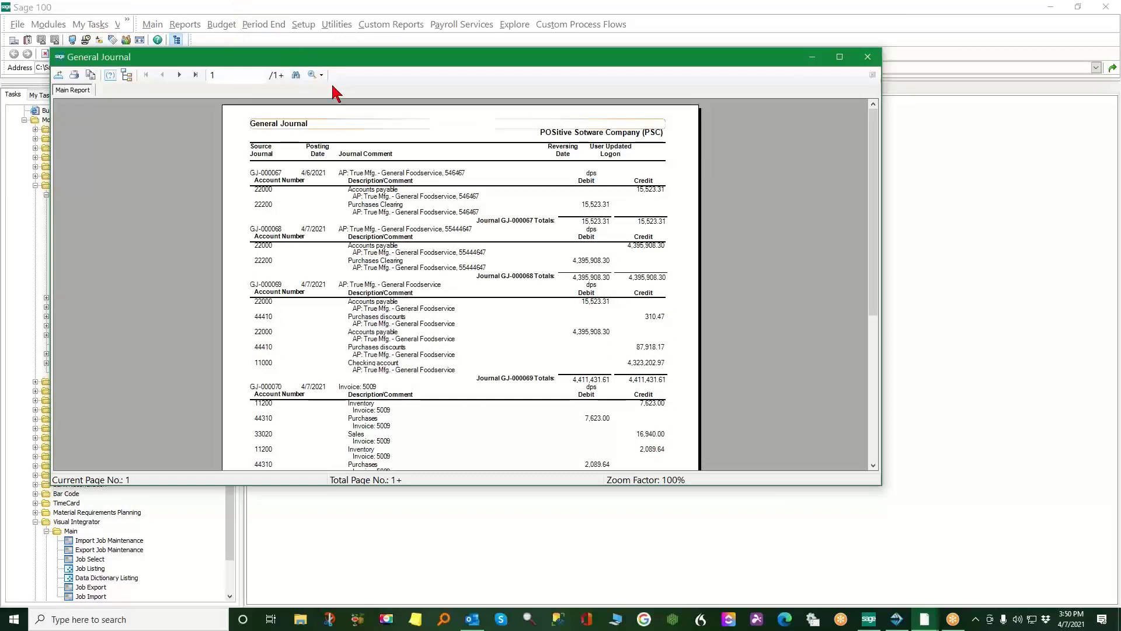
click(316, 75)
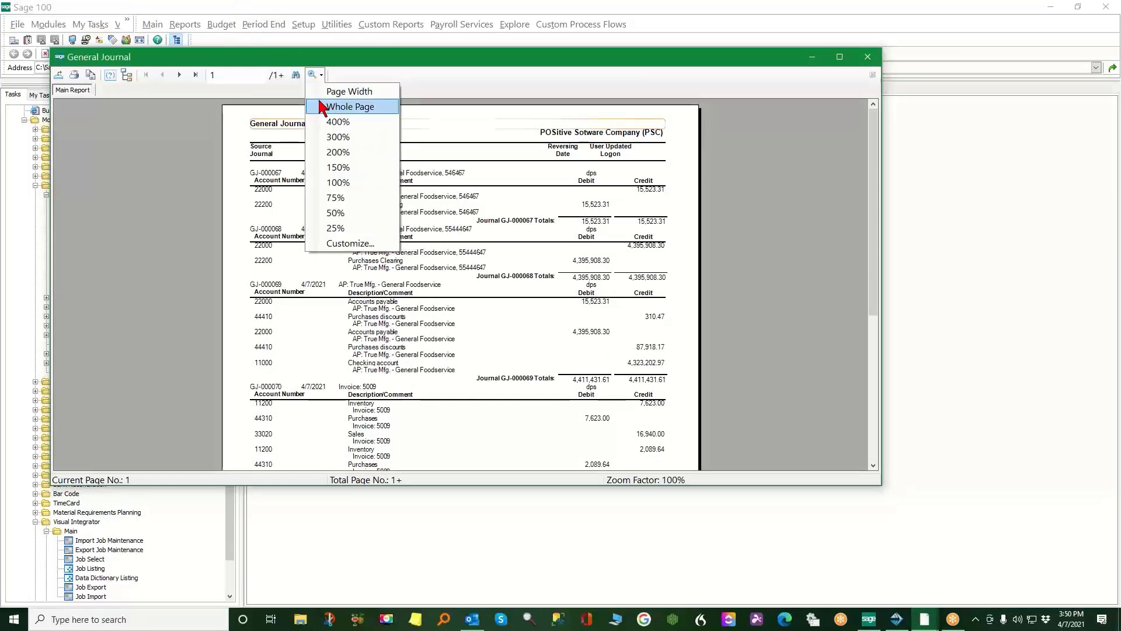
click(316, 74)
click(316, 75)
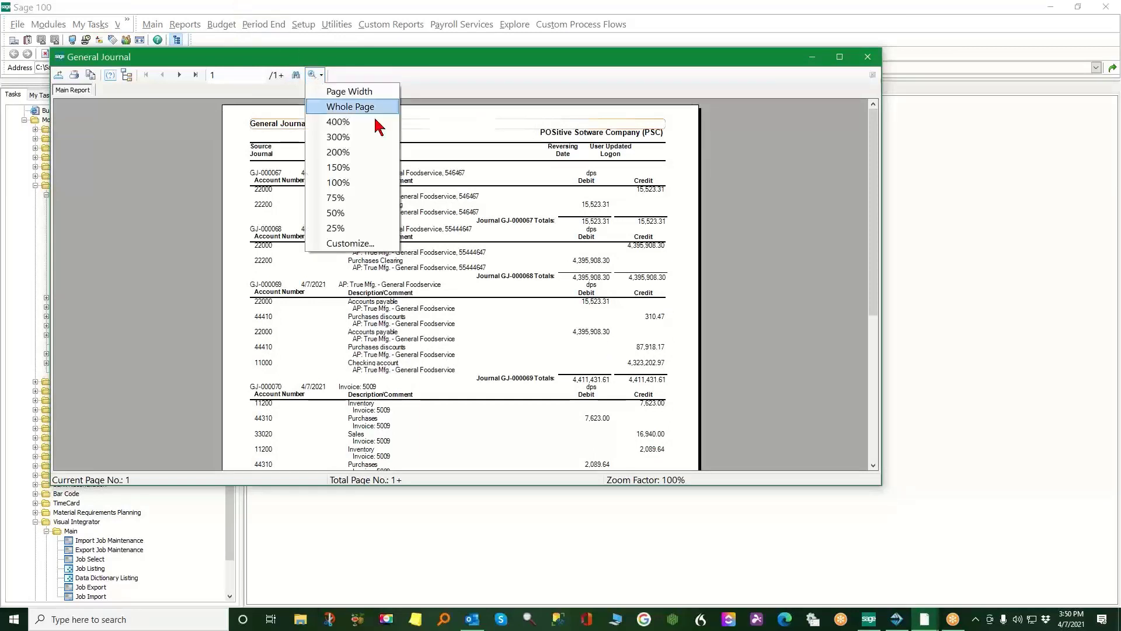
click(339, 153)
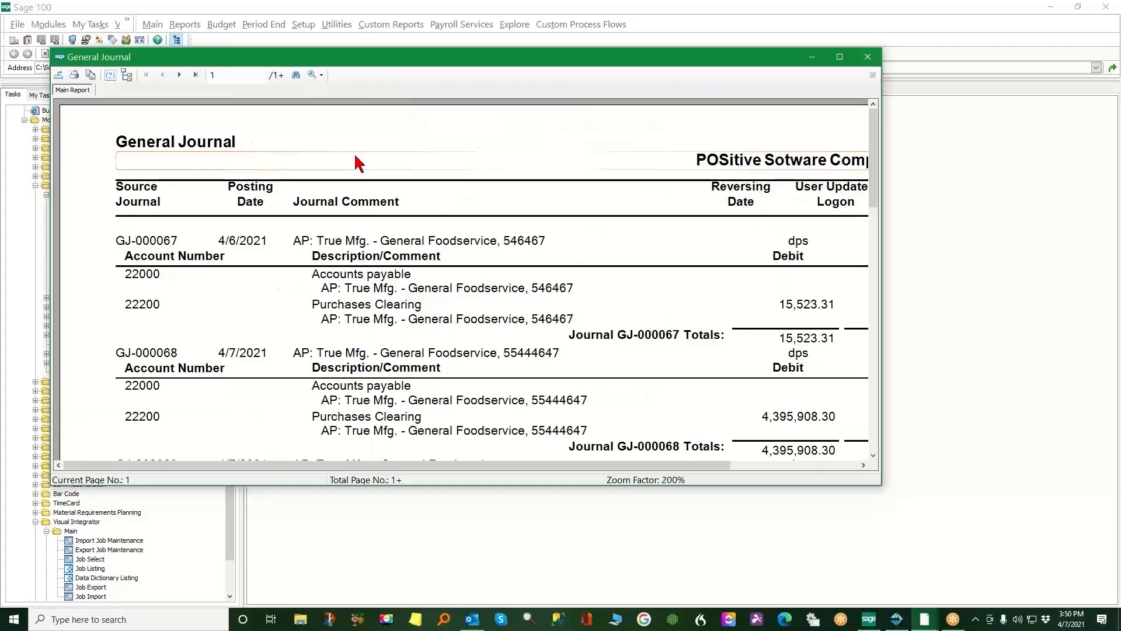
click(840, 57)
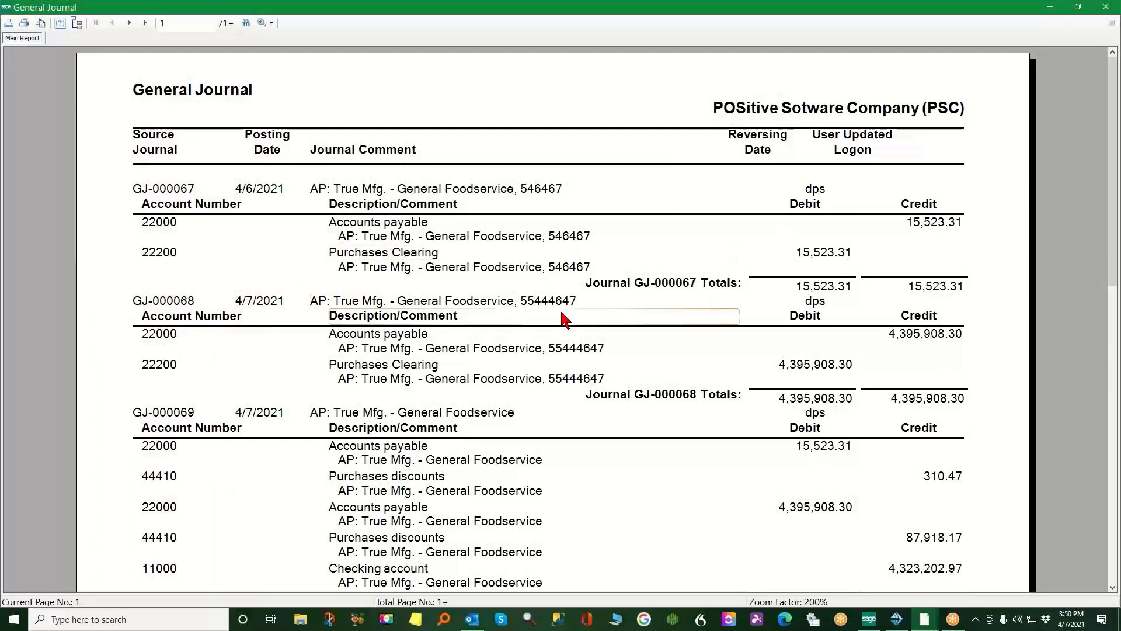
Examine the General Journal entries from the first page through to the report totals on the last page
scroll(561, 318, down, 3)
scroll(591, 370, down, 3)
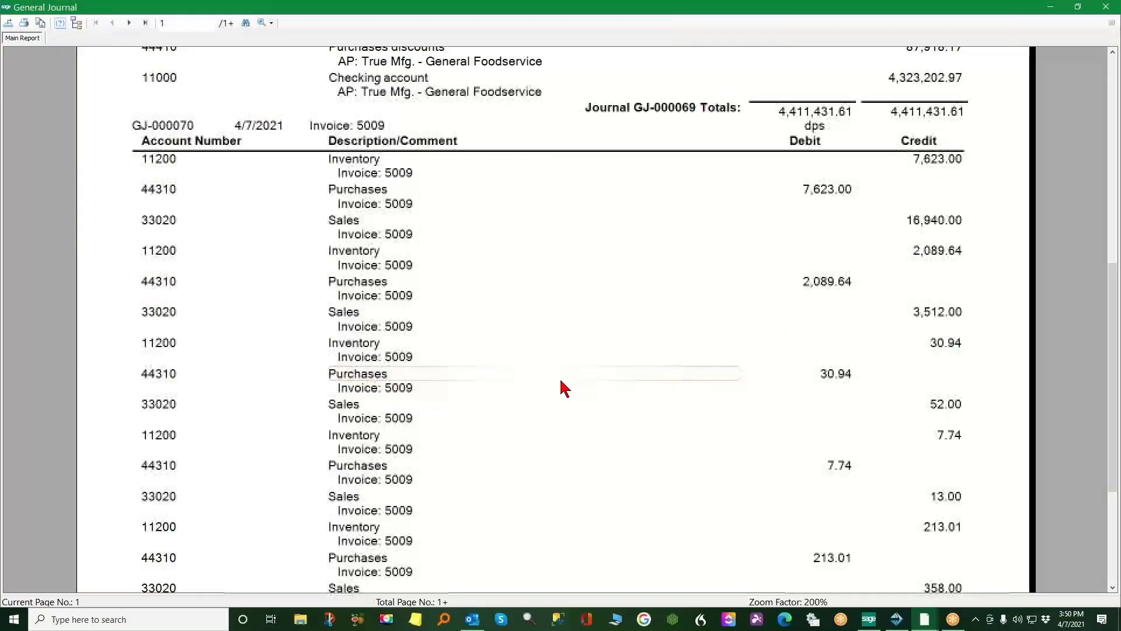
scroll(565, 388, down, 3)
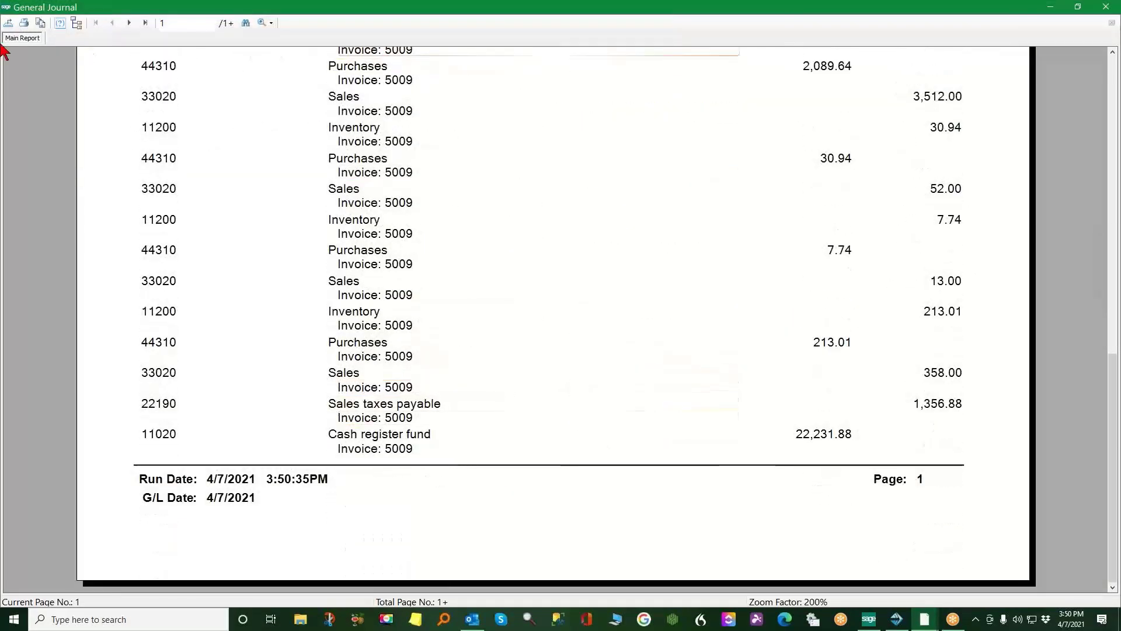
click(129, 24)
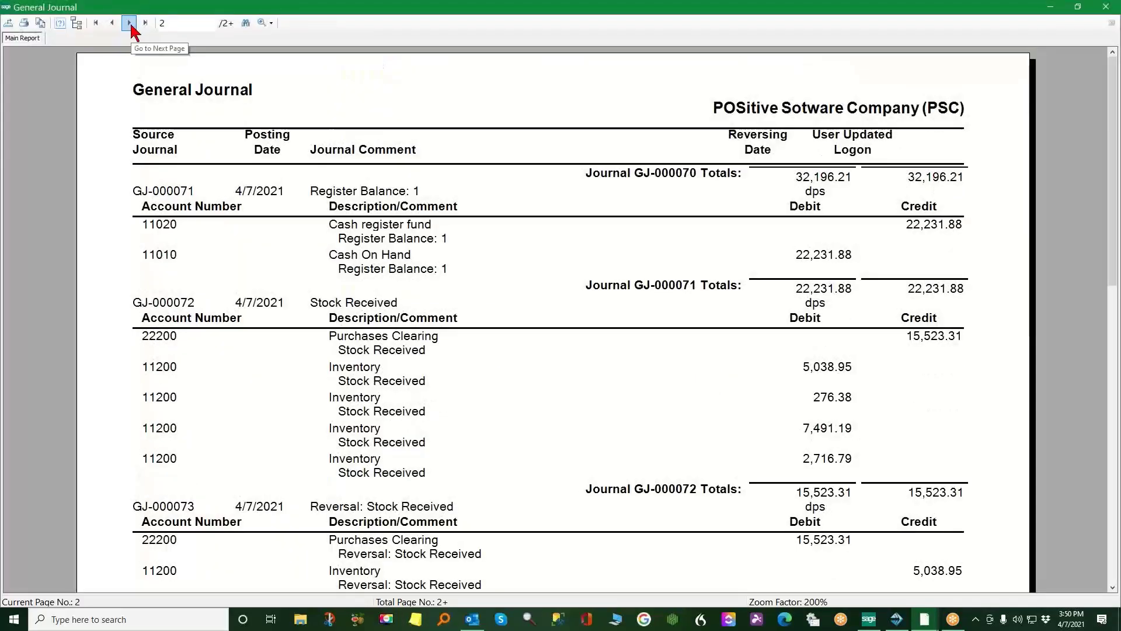
click(128, 24)
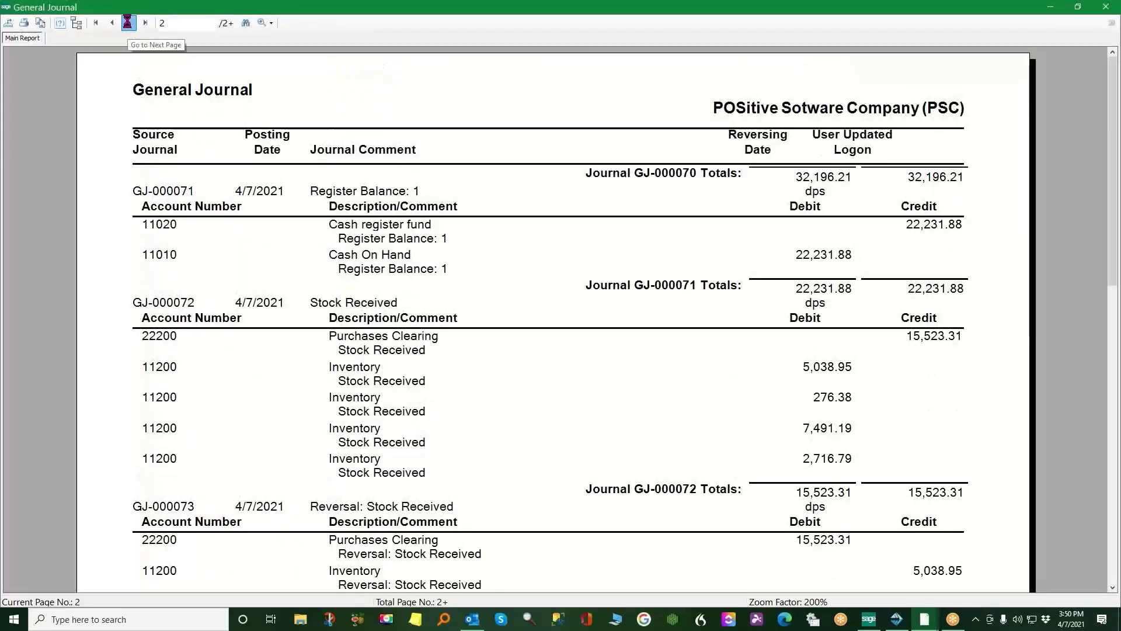
click(130, 25)
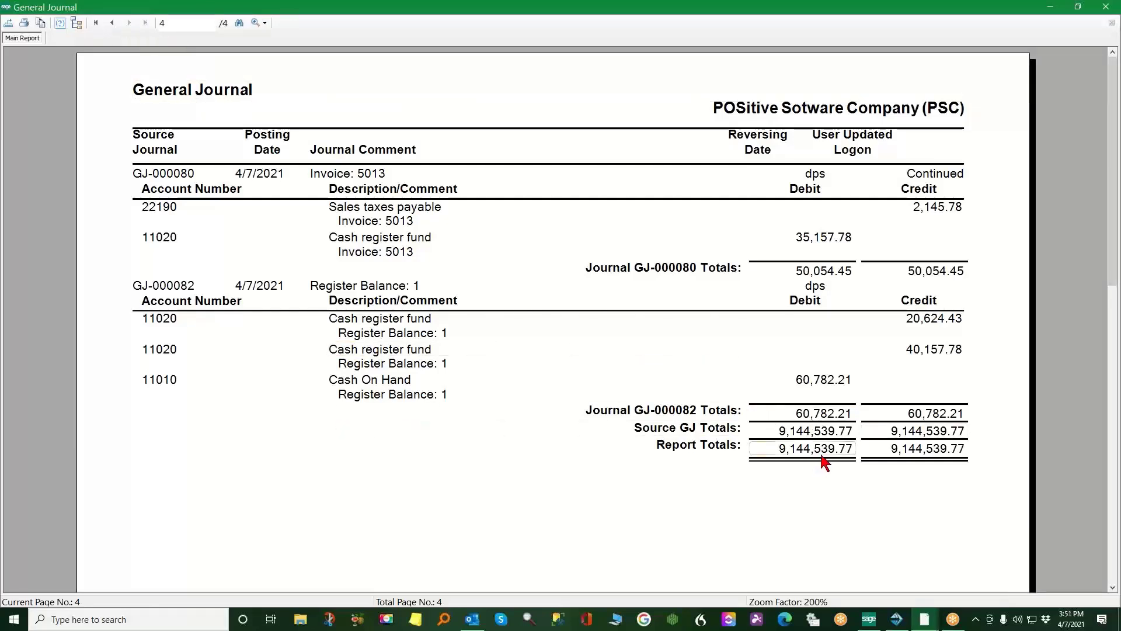
Switch back to POSitive For Restaurant Equipment and close the Journal Entry Transaction Table
click(898, 622)
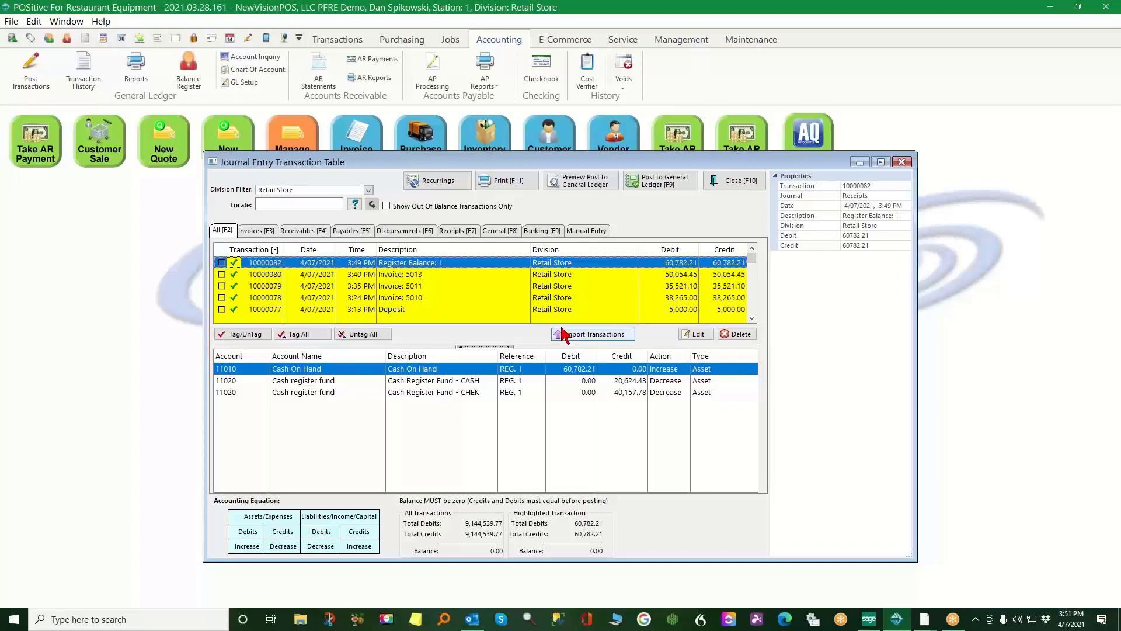
click(750, 184)
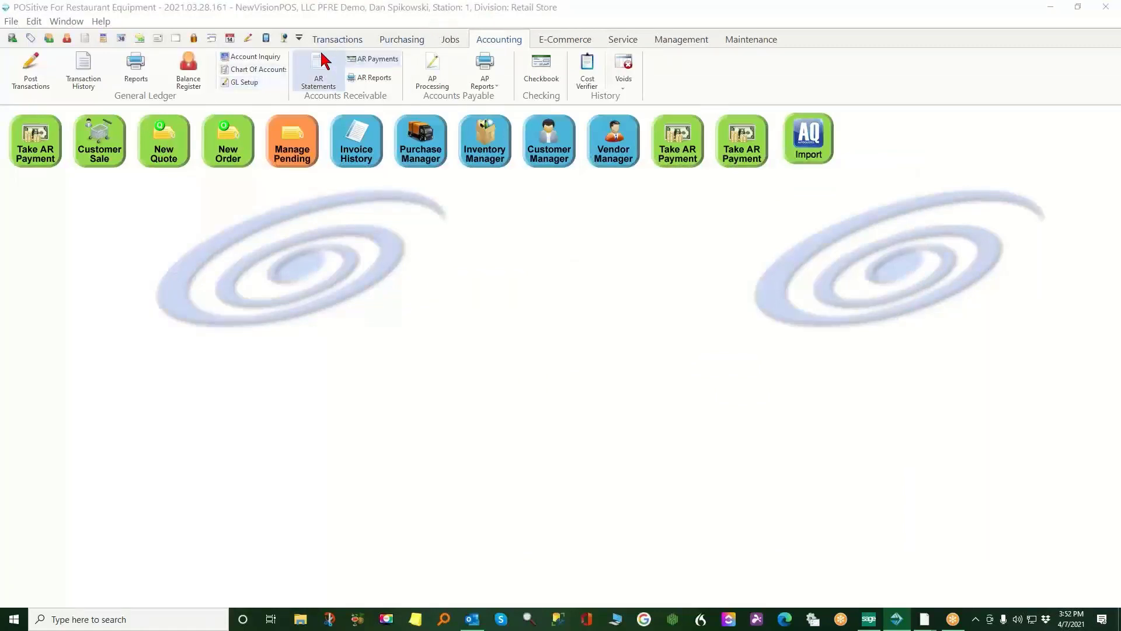
click(493, 38)
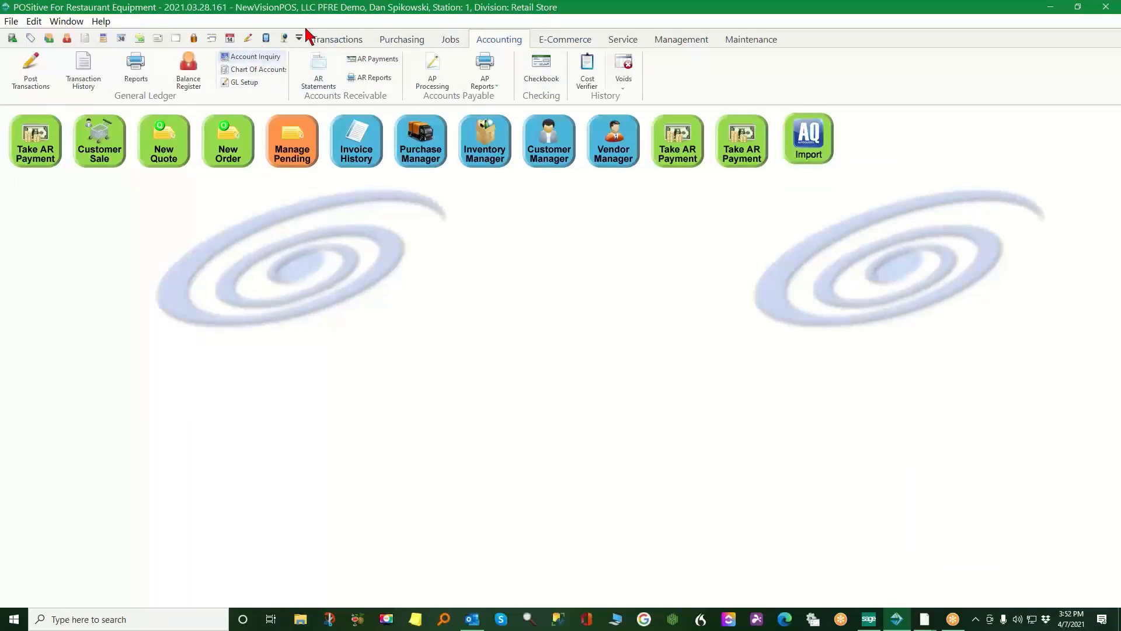
Open the AR Payment Center, look over its payment options and aging chart, and close it
click(338, 38)
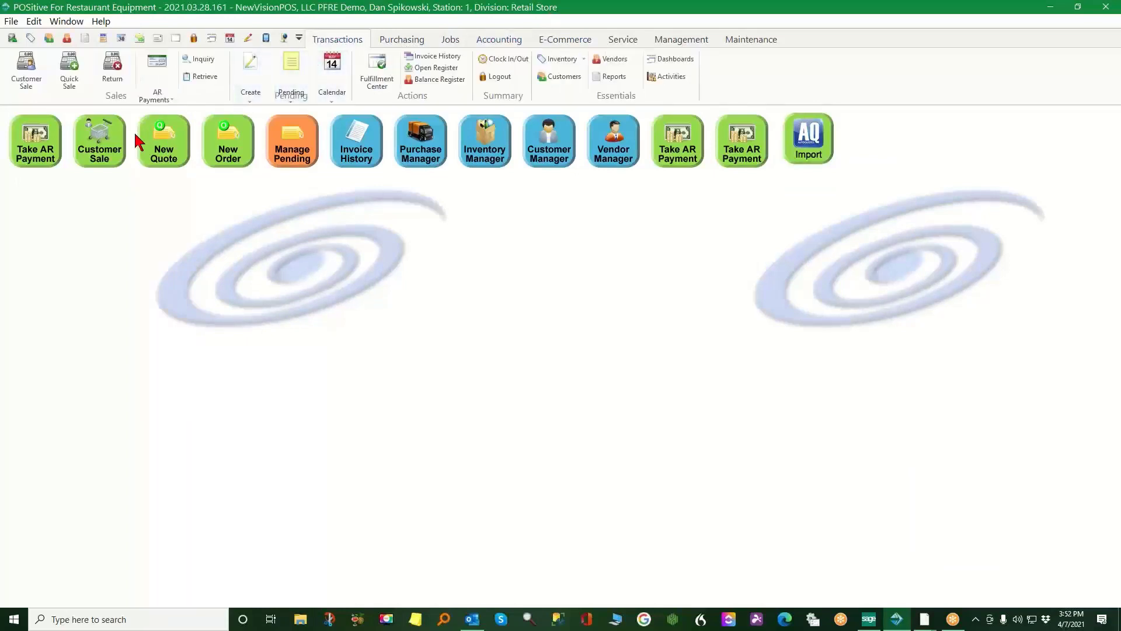
click(161, 95)
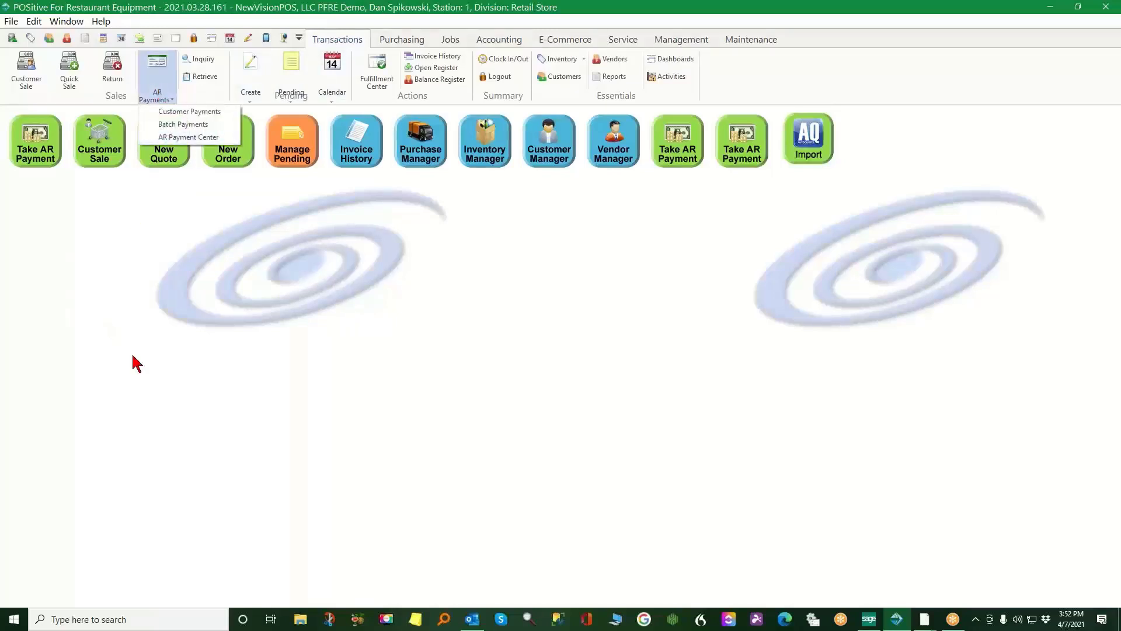
click(207, 138)
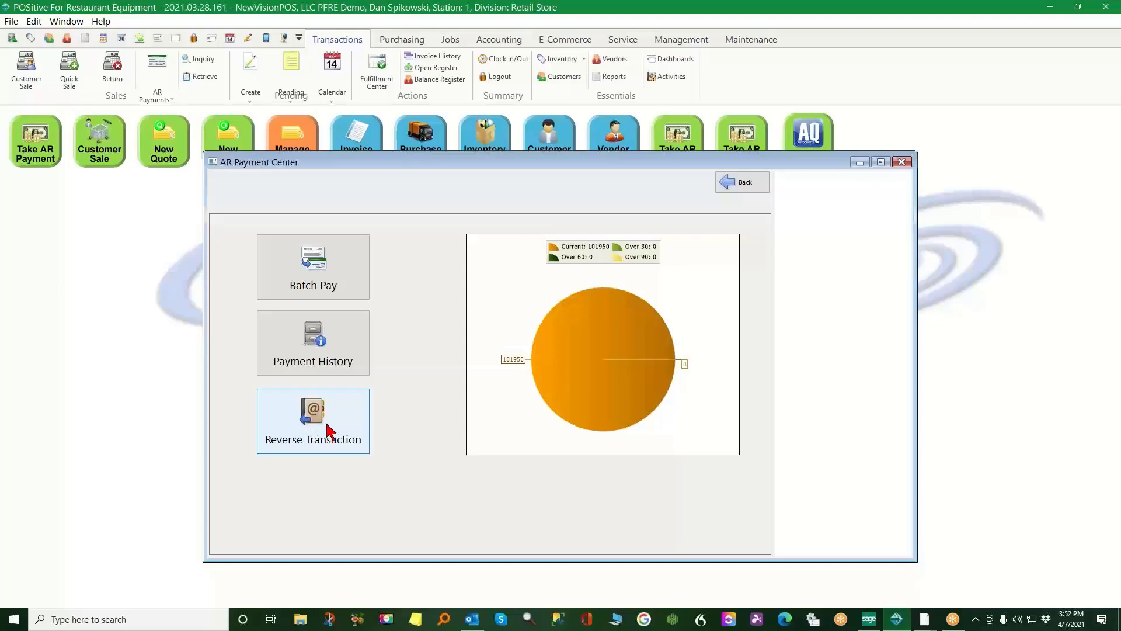
click(753, 178)
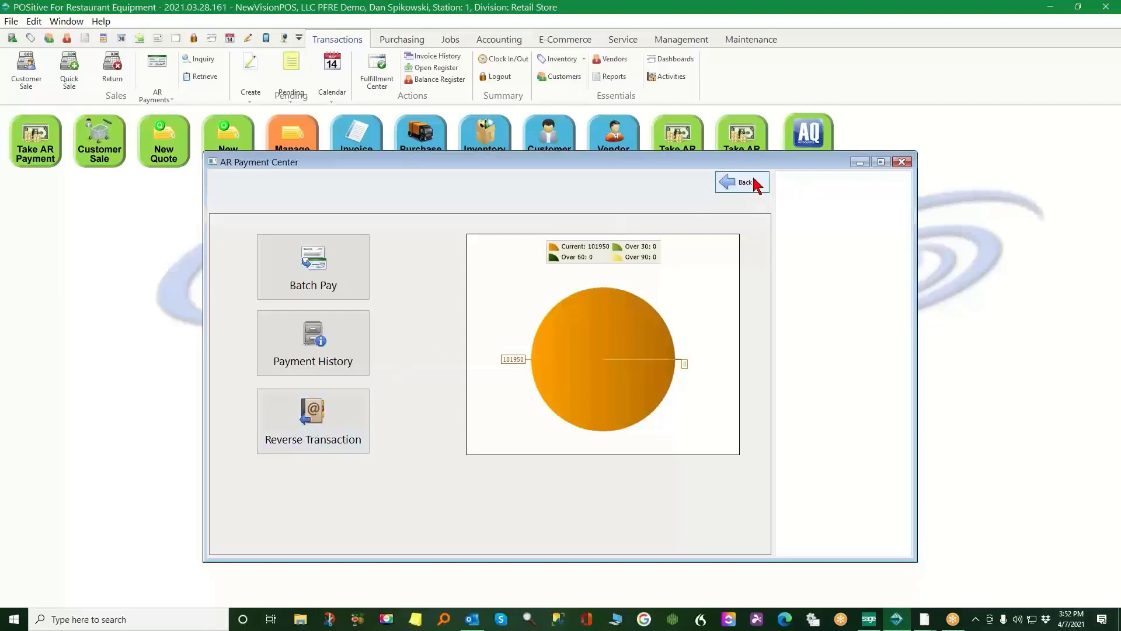
click(903, 162)
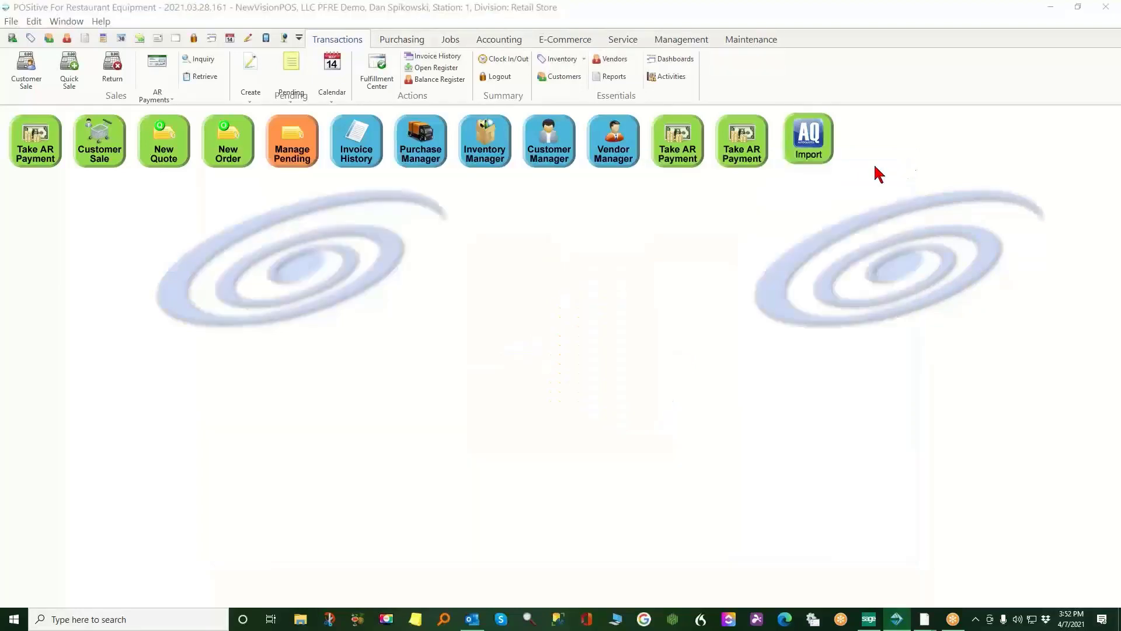
Open Batch AR Payments and go to the list for entering paid invoice numbers
click(158, 76)
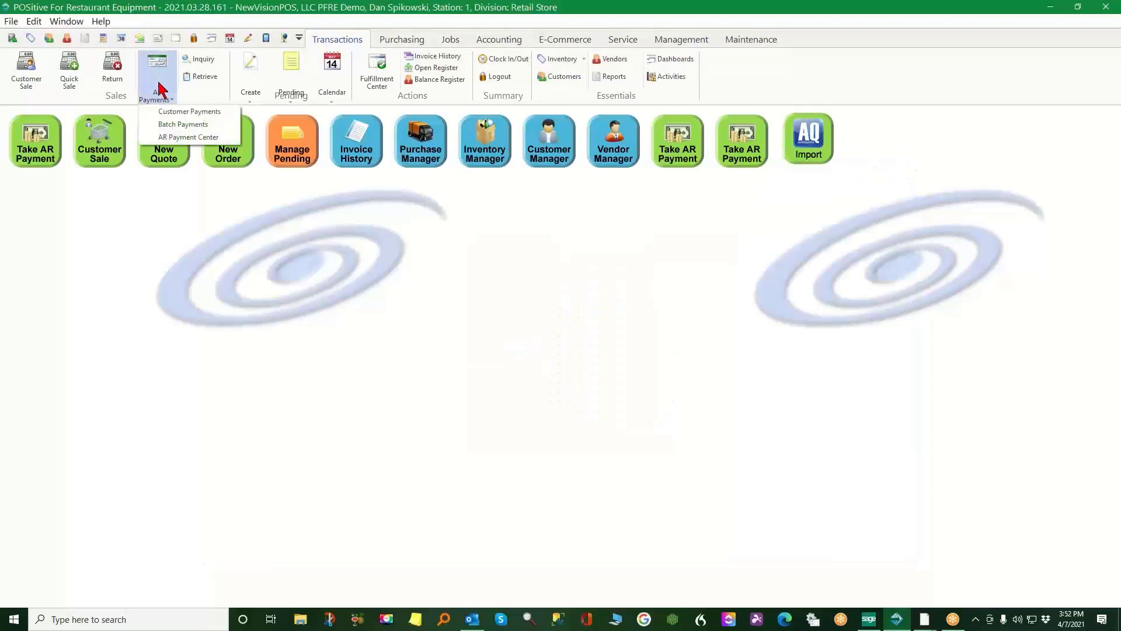
click(196, 125)
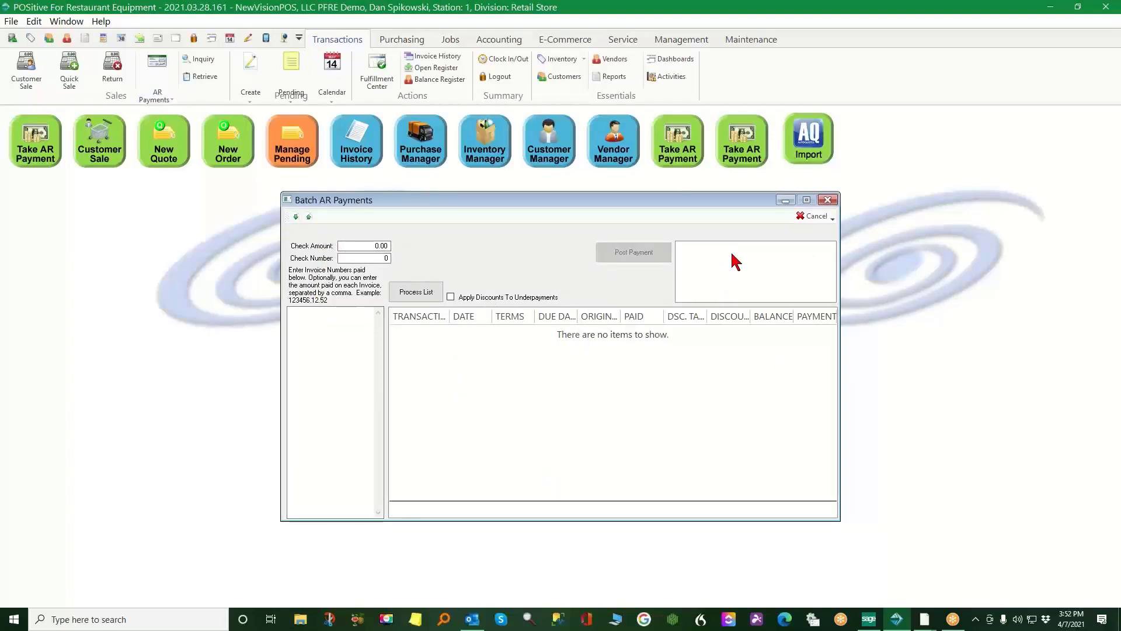
click(311, 350)
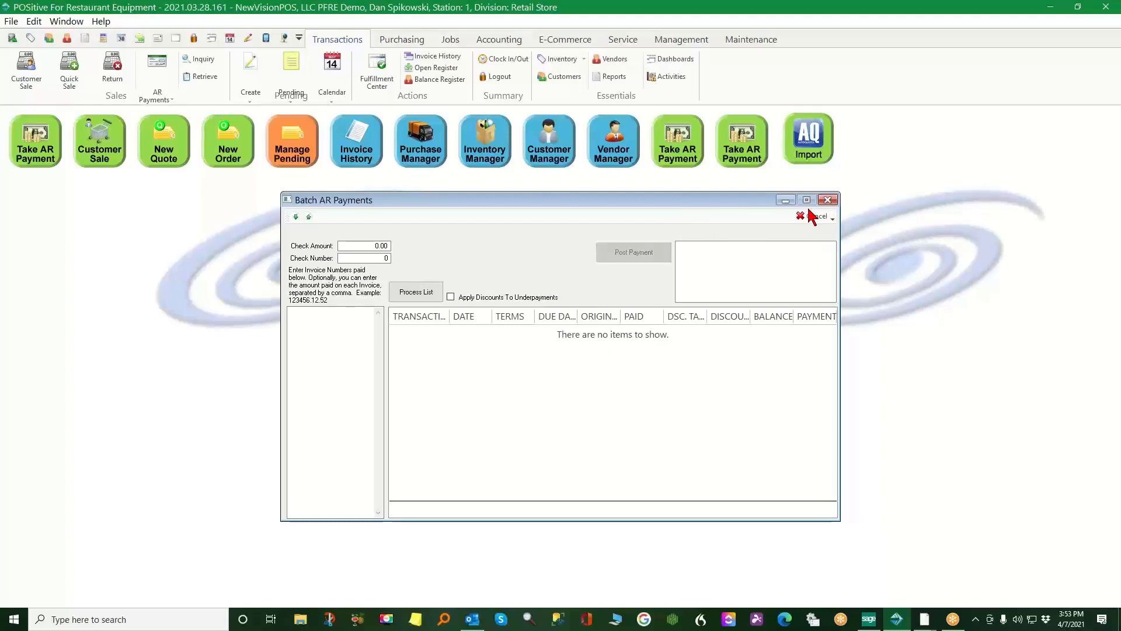
Close Batch AR Payments and enter a customer payment of 20,000.00 against the open invoice of Marble Room Steaks
click(827, 201)
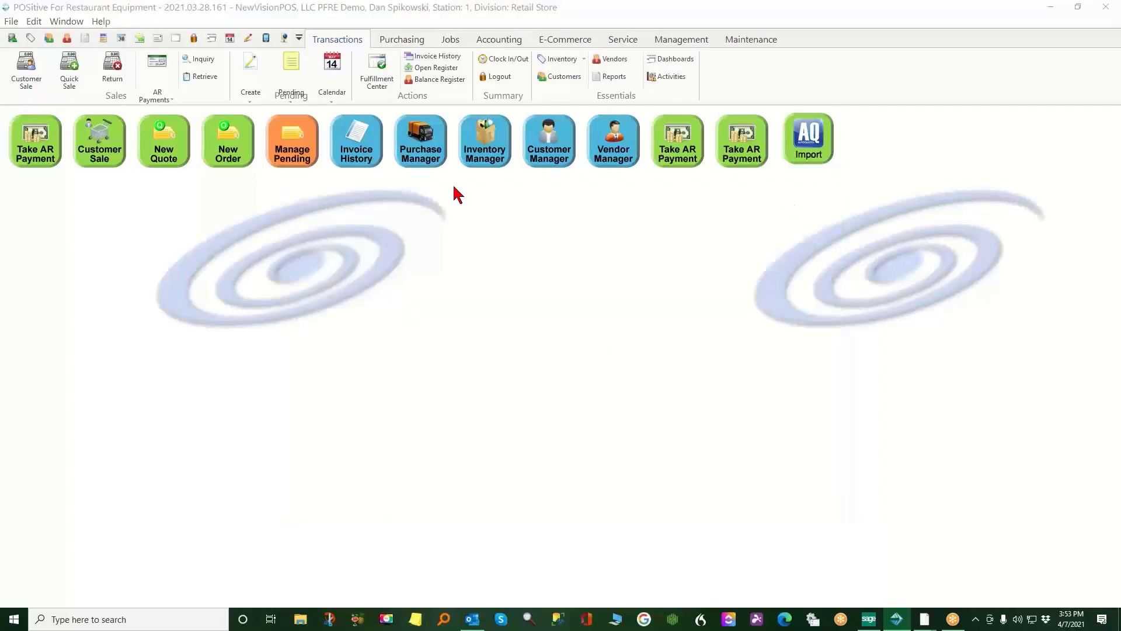
click(150, 87)
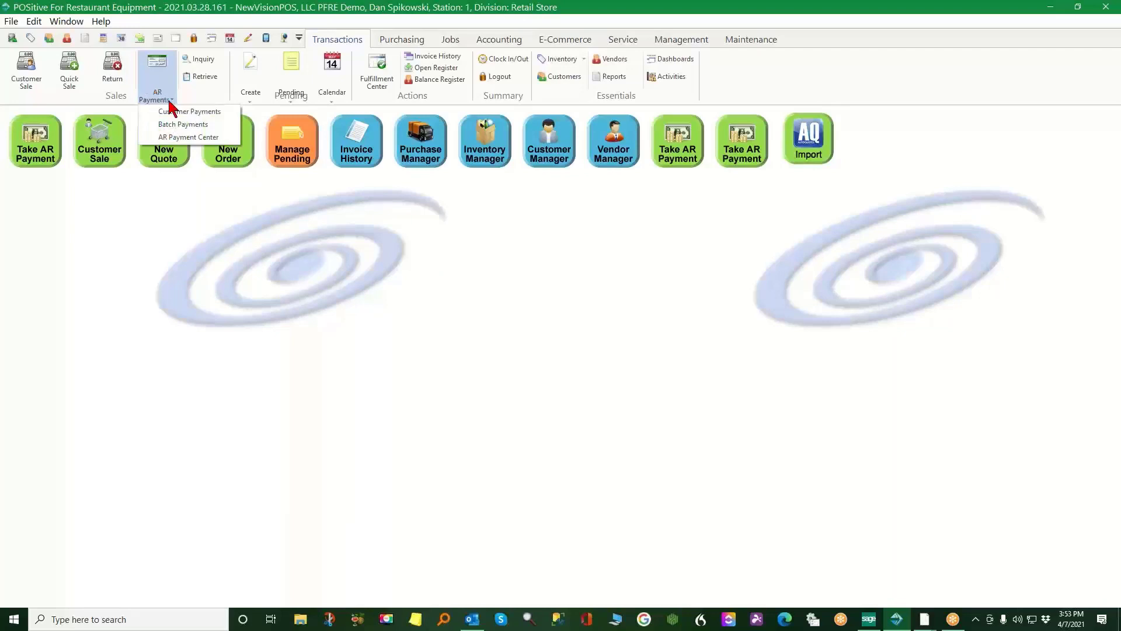
click(193, 112)
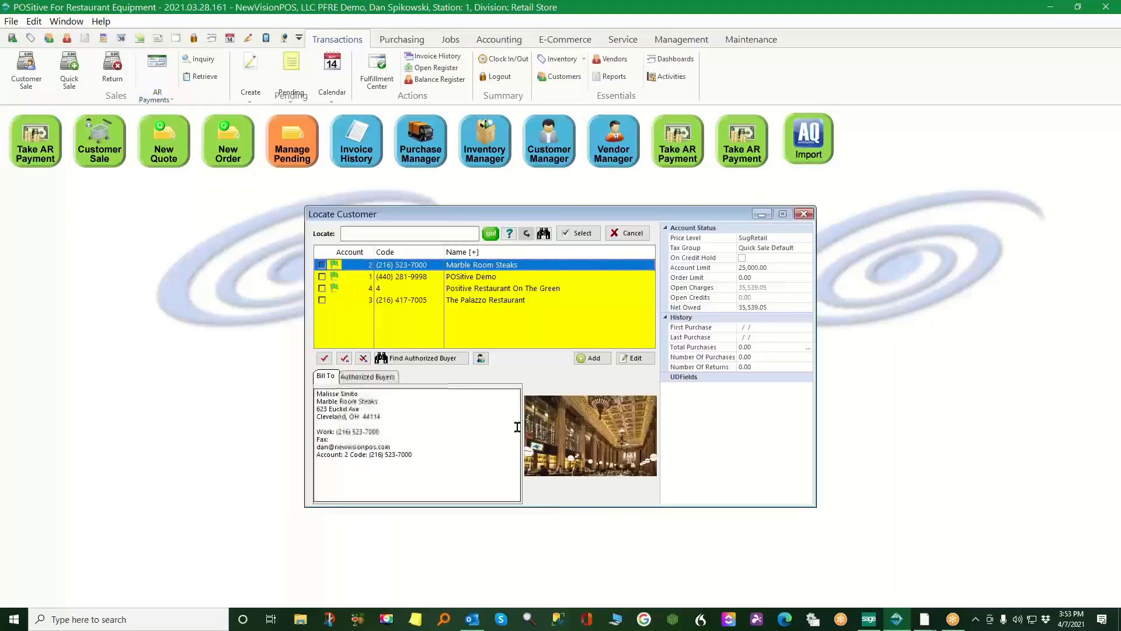
click(580, 233)
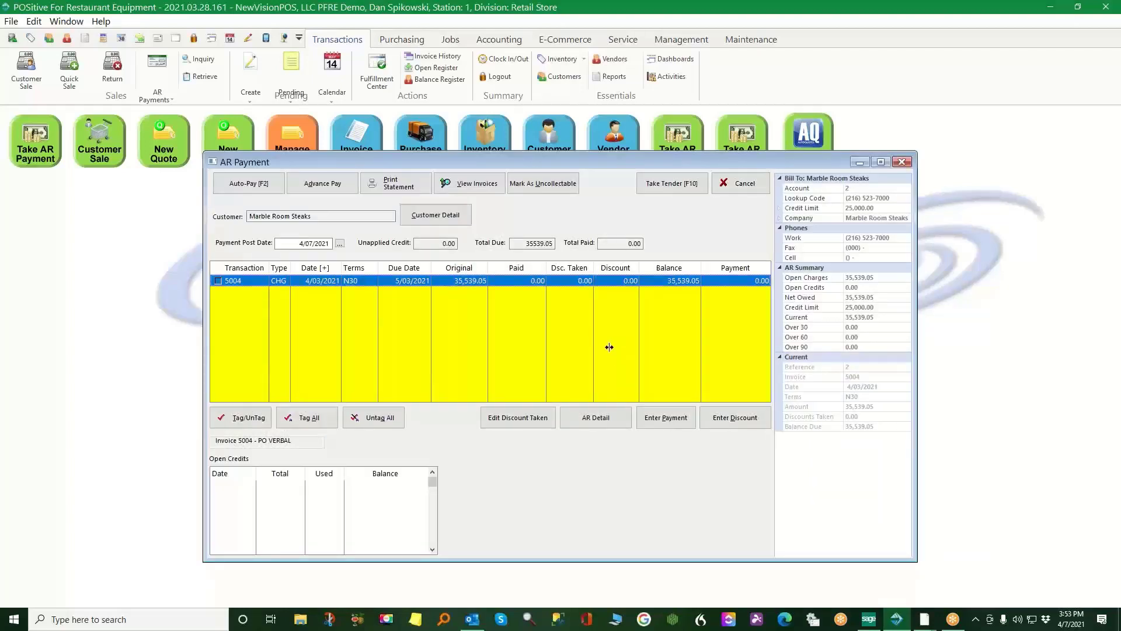
click(660, 422)
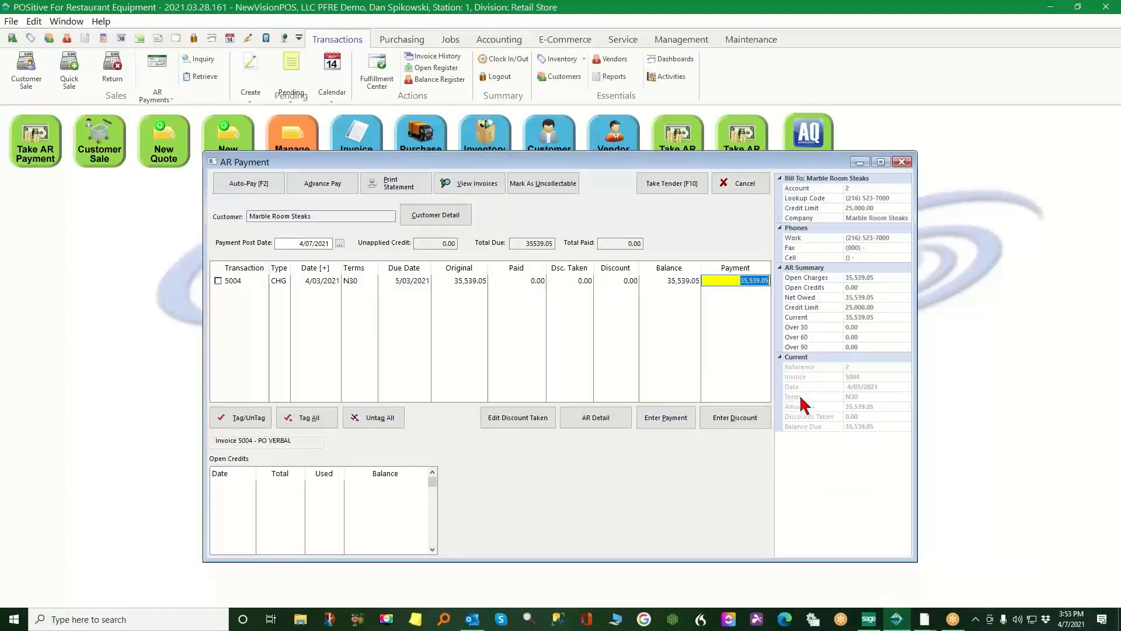
text(20000)
key(Return)
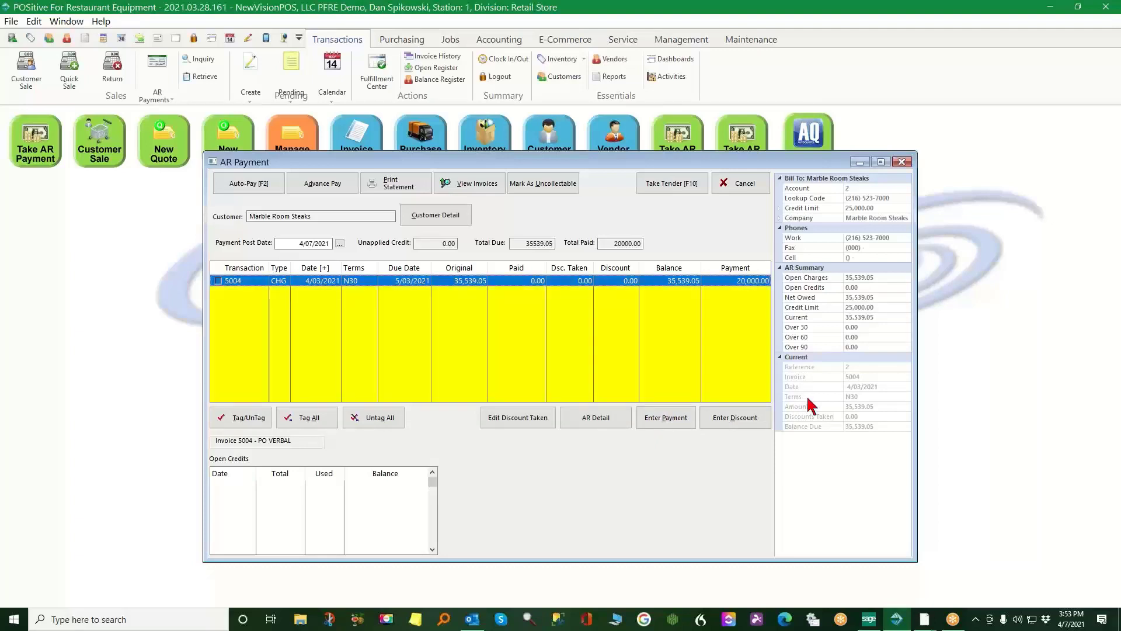
Tender the 20,000.00 AR payment by check, entering the check number, and decline both the receipt and selecting another customer
click(674, 182)
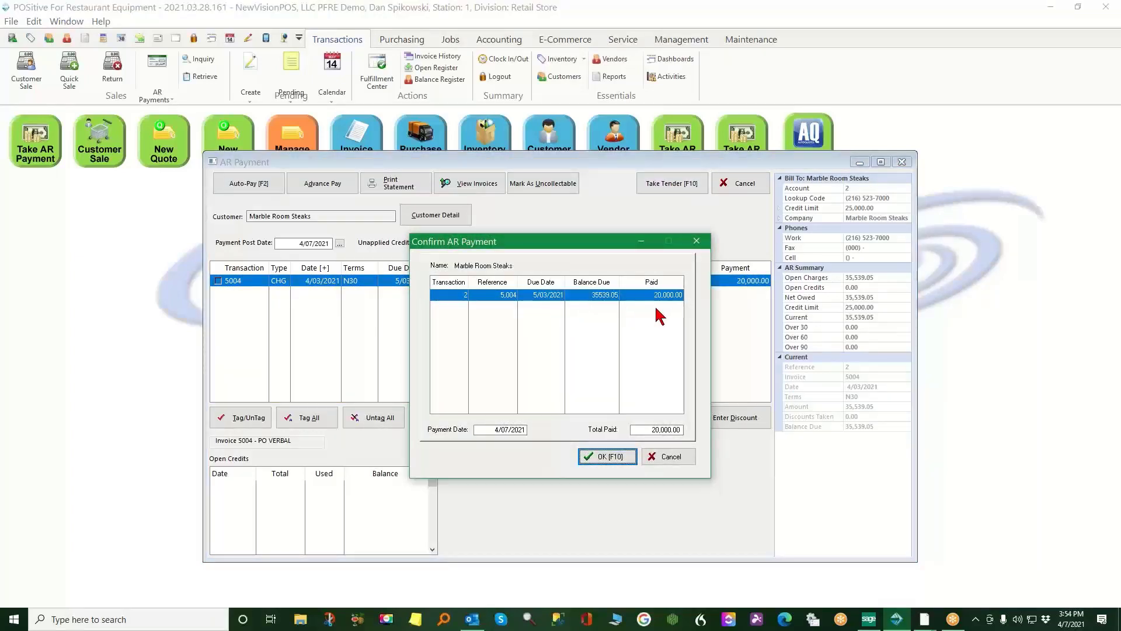
click(608, 460)
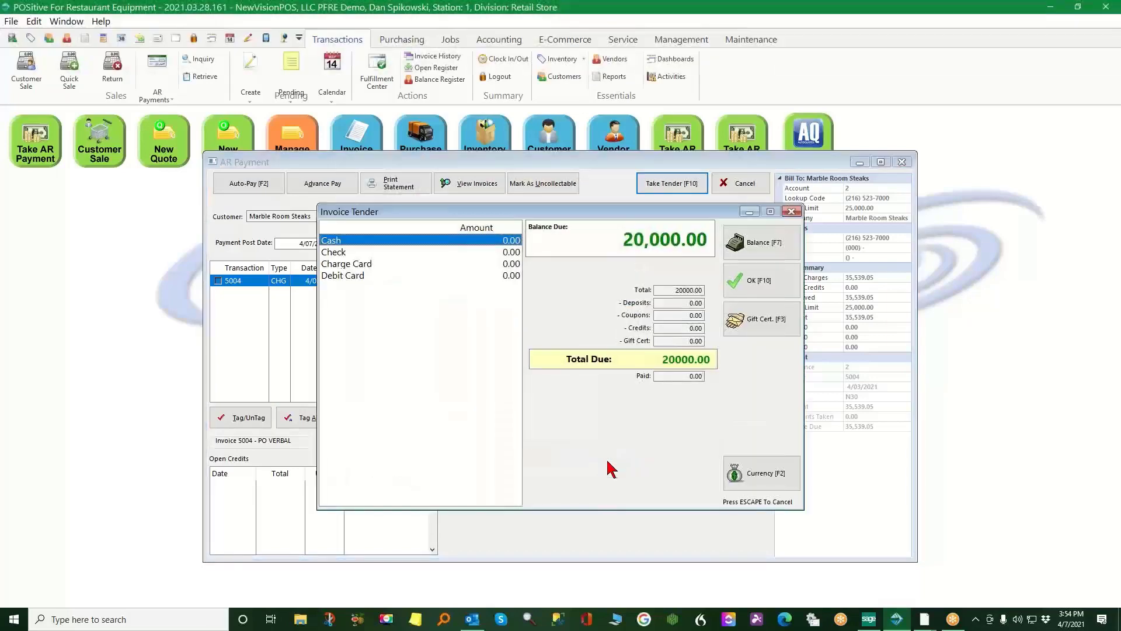
click(345, 253)
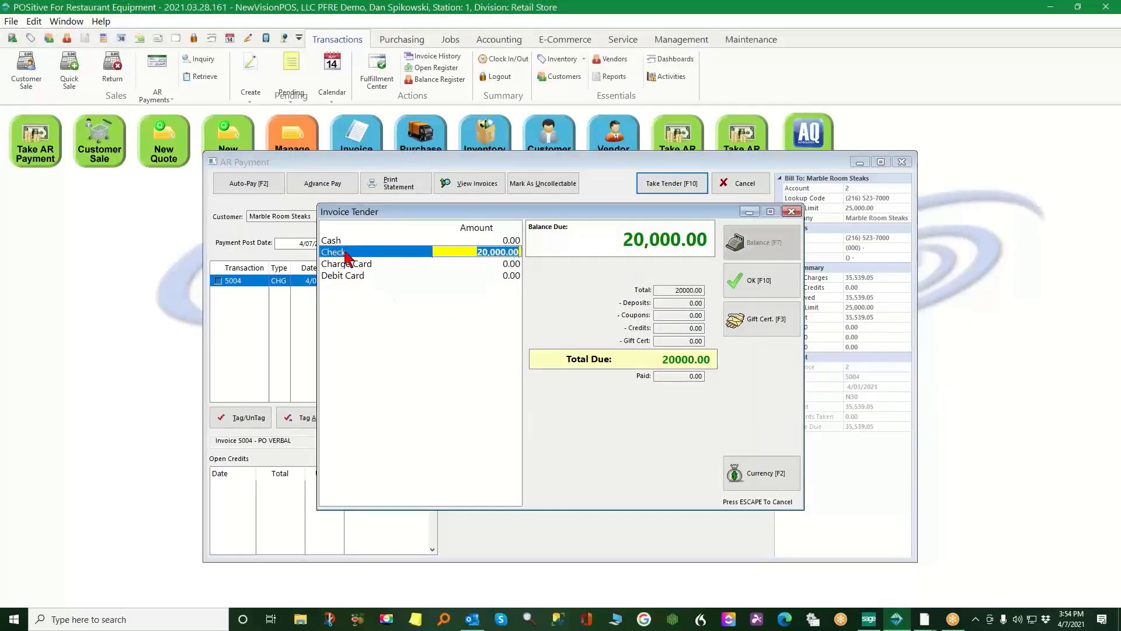
click(764, 275)
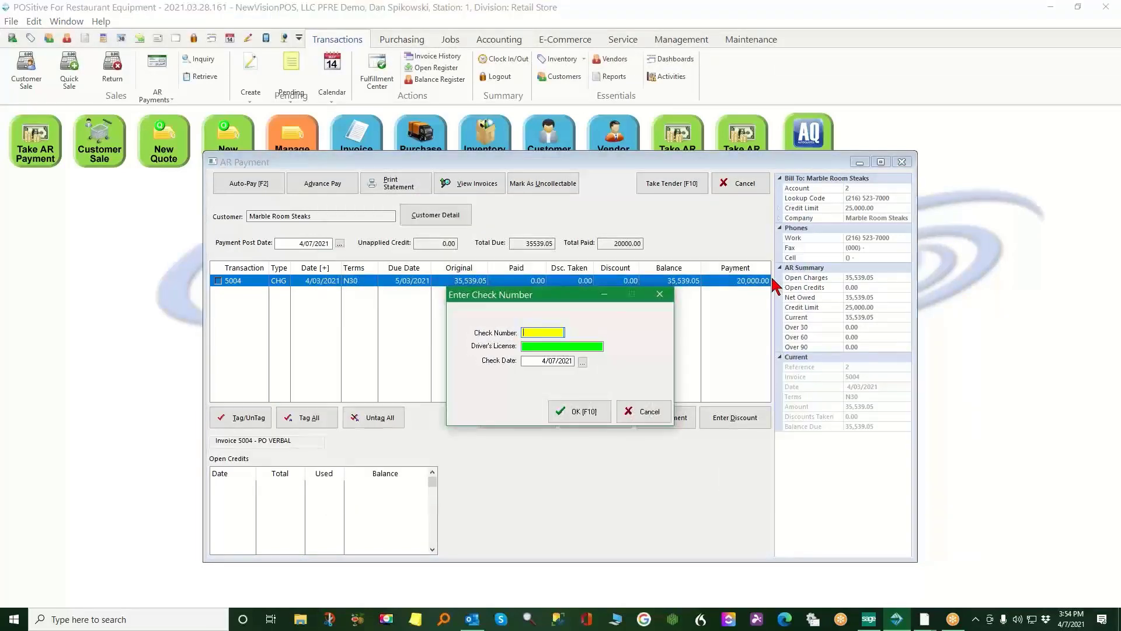
text(5554474)
click(579, 412)
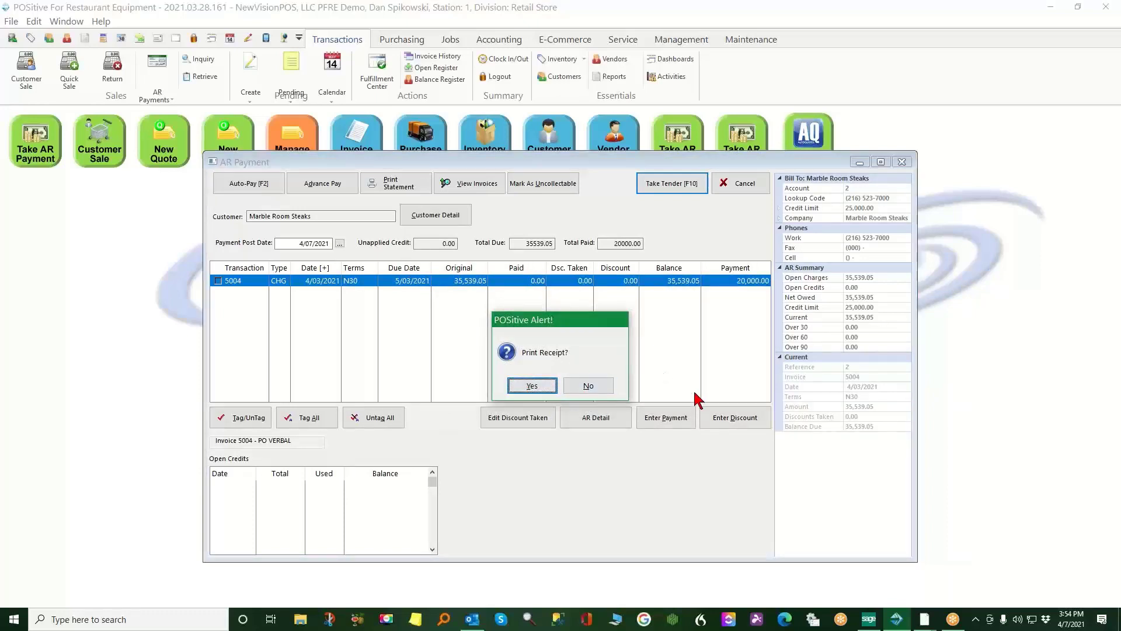
click(588, 387)
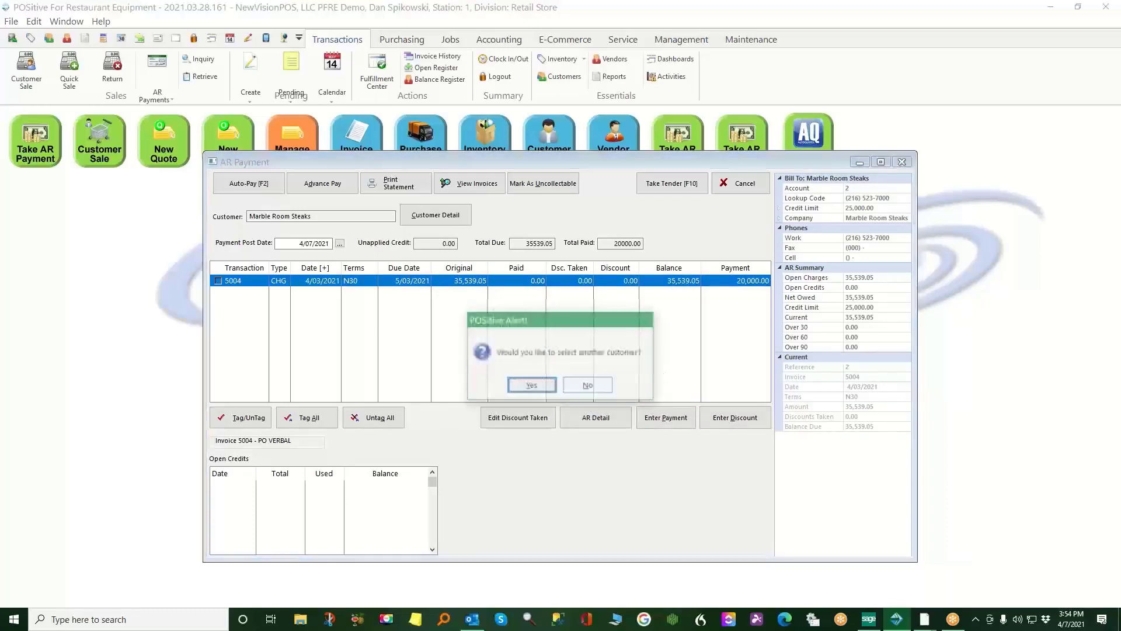
click(596, 383)
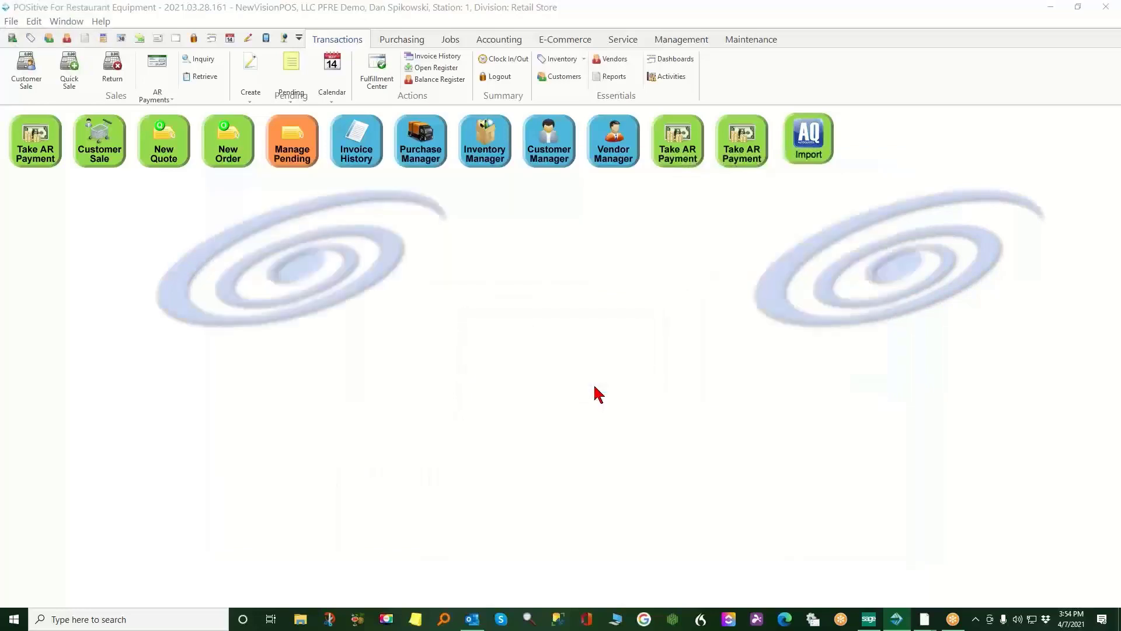
Examine the AR detail of Marble Room Steaks in the Customer Center, viewing open, closed and all transactions, and close it
click(541, 139)
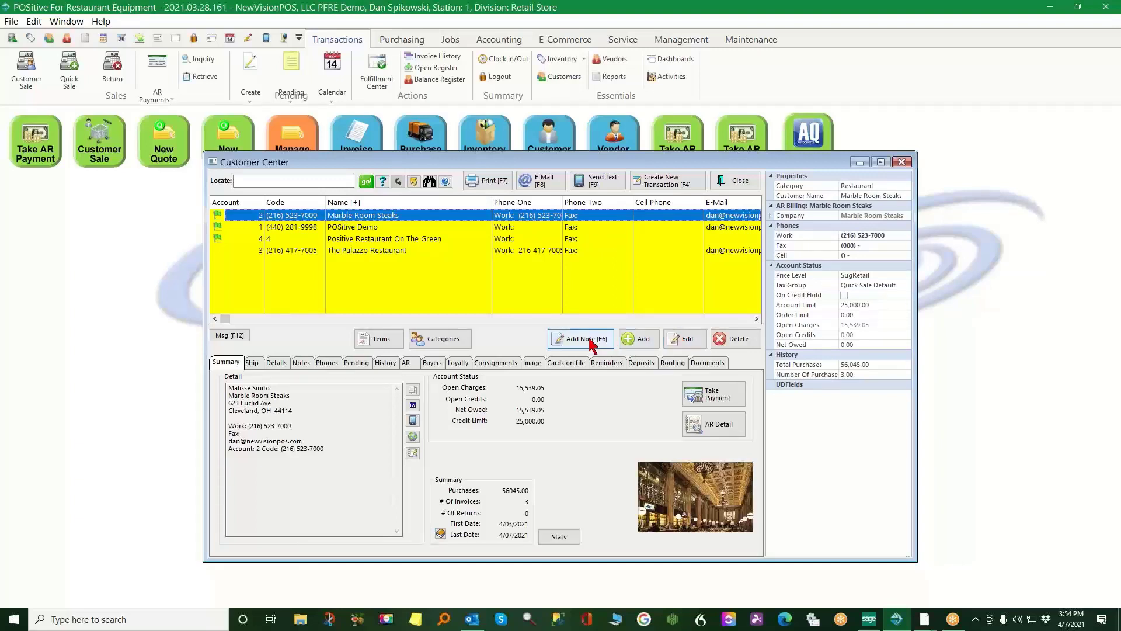
click(723, 423)
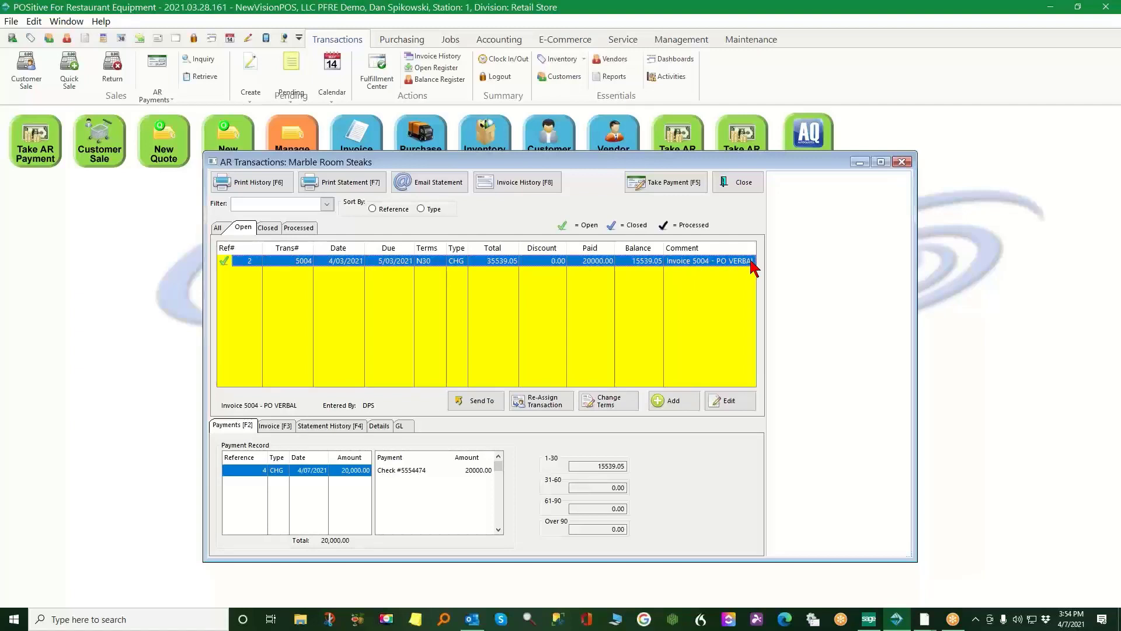
click(278, 229)
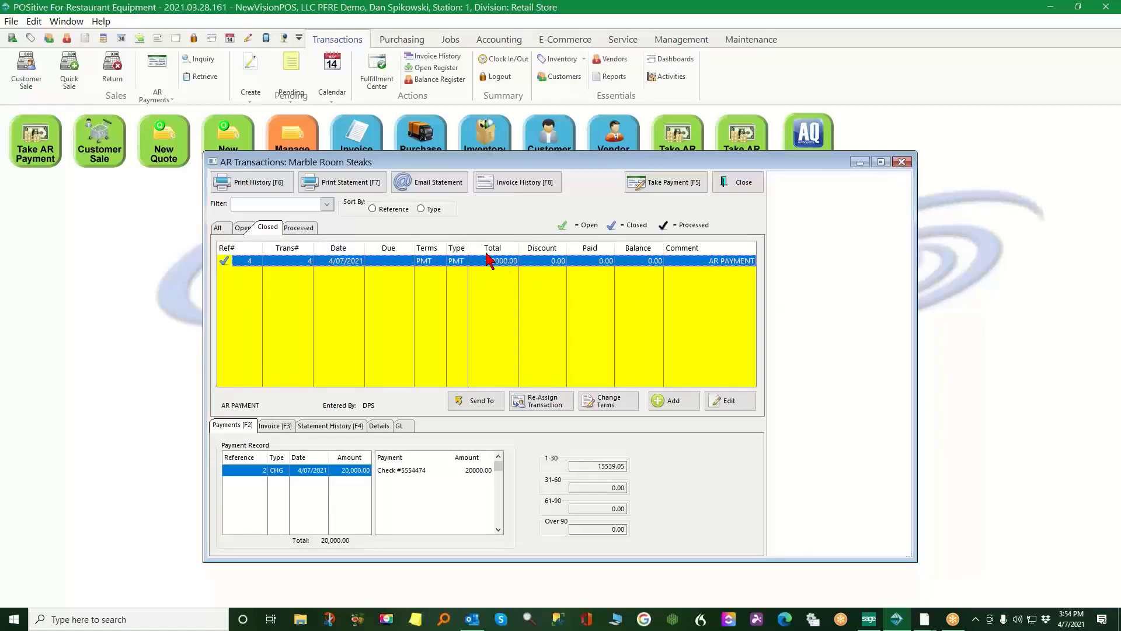
click(220, 229)
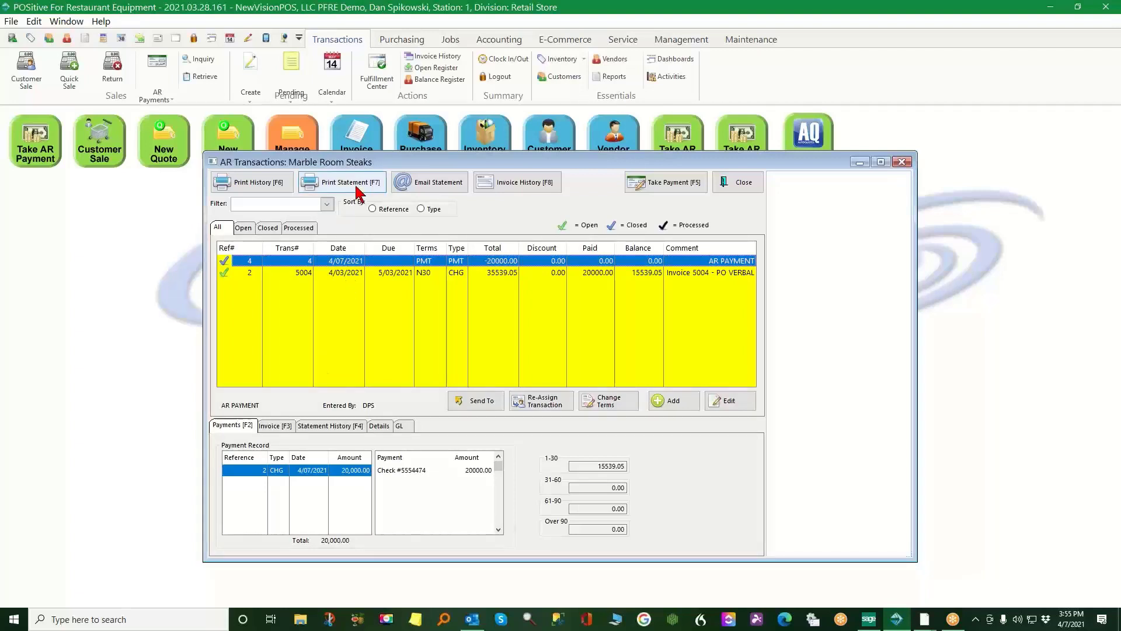
click(749, 183)
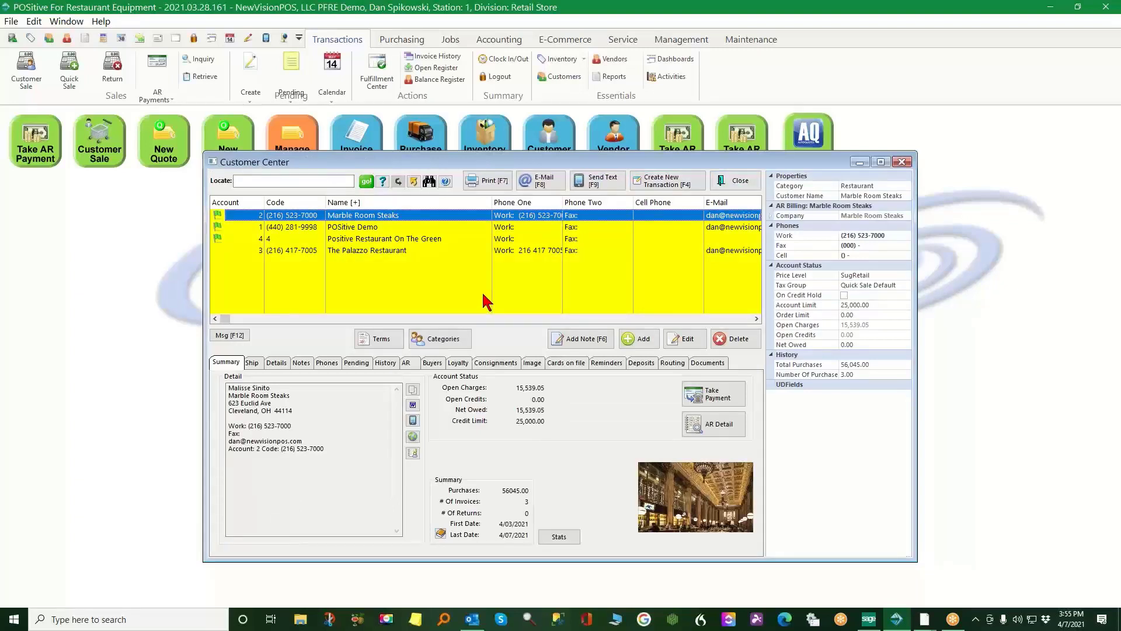
click(740, 182)
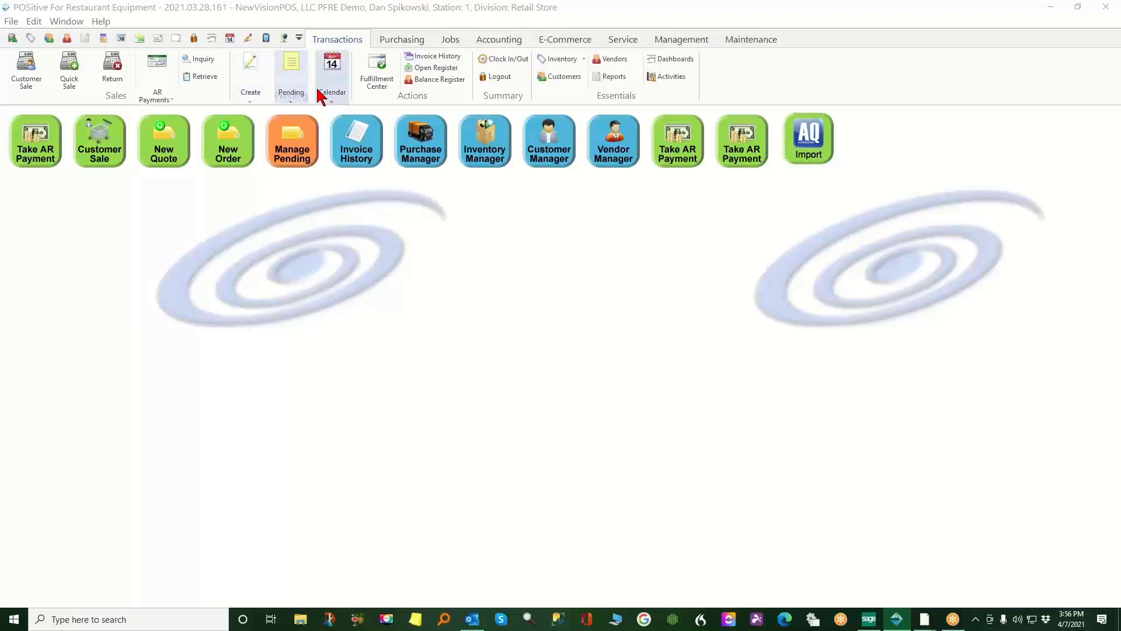
Look over the setup and period maintenance settings in the General Ledger Management Center, leaving without changes
click(498, 39)
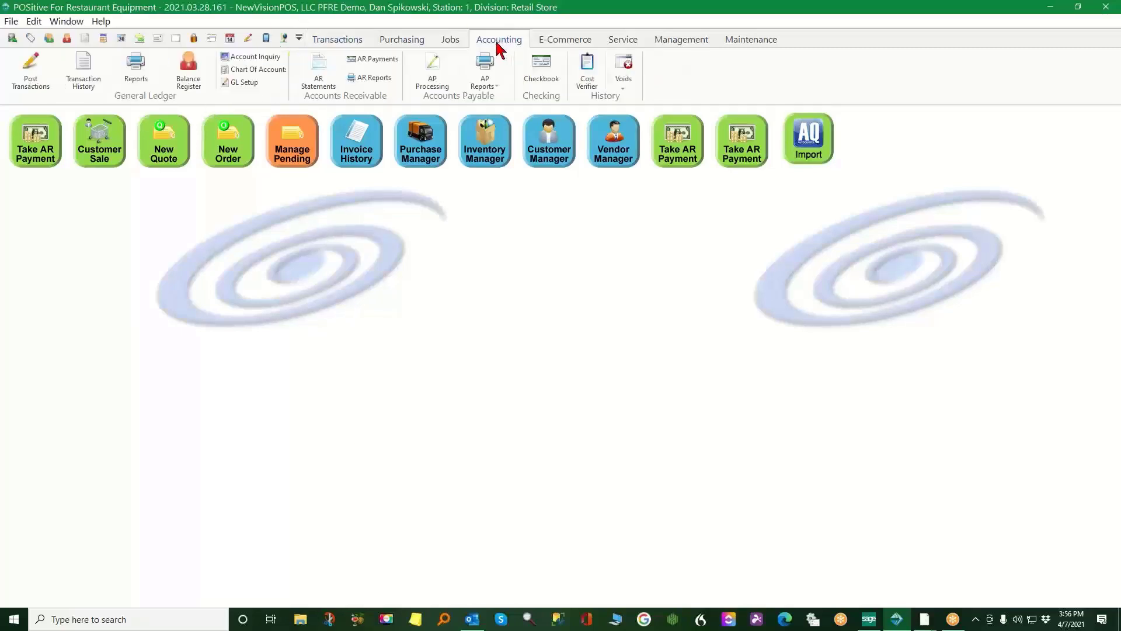
click(244, 82)
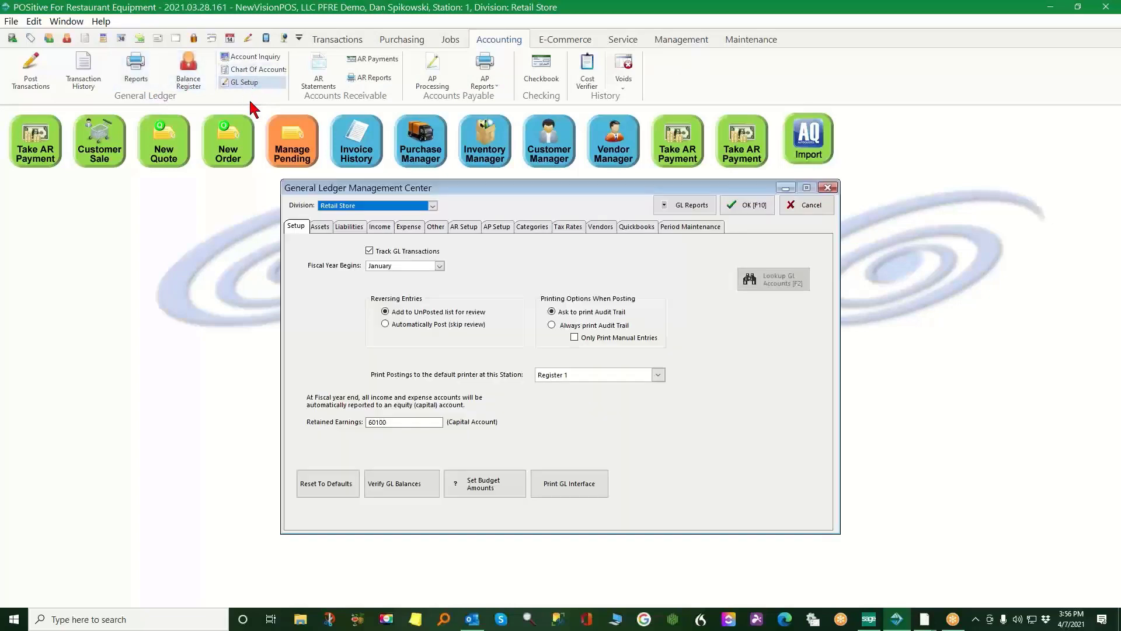
click(691, 227)
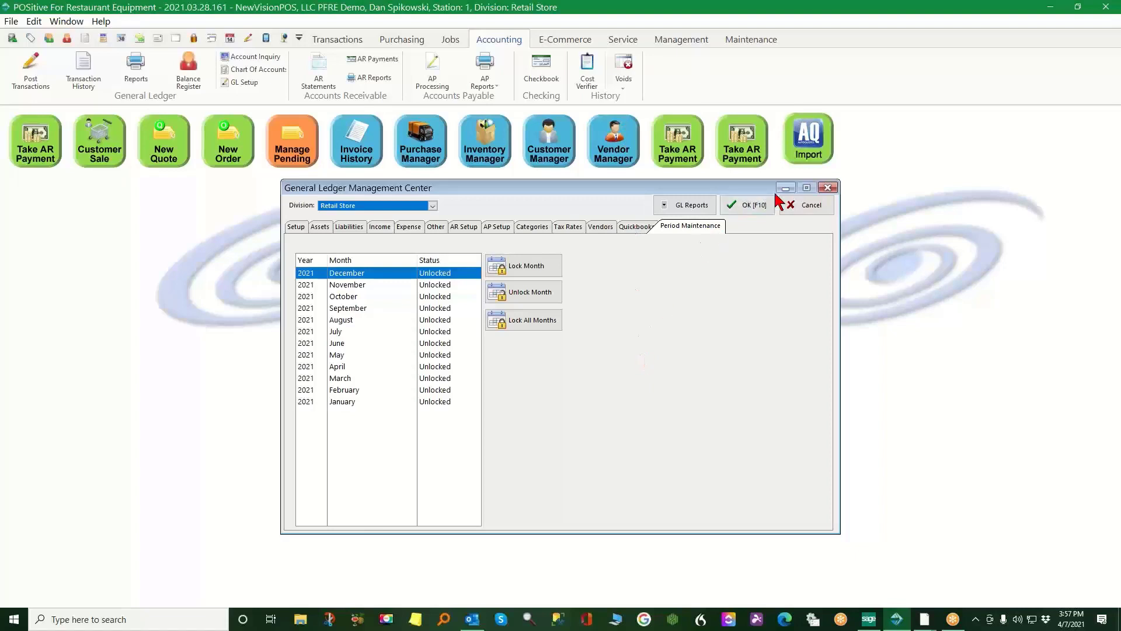
click(817, 208)
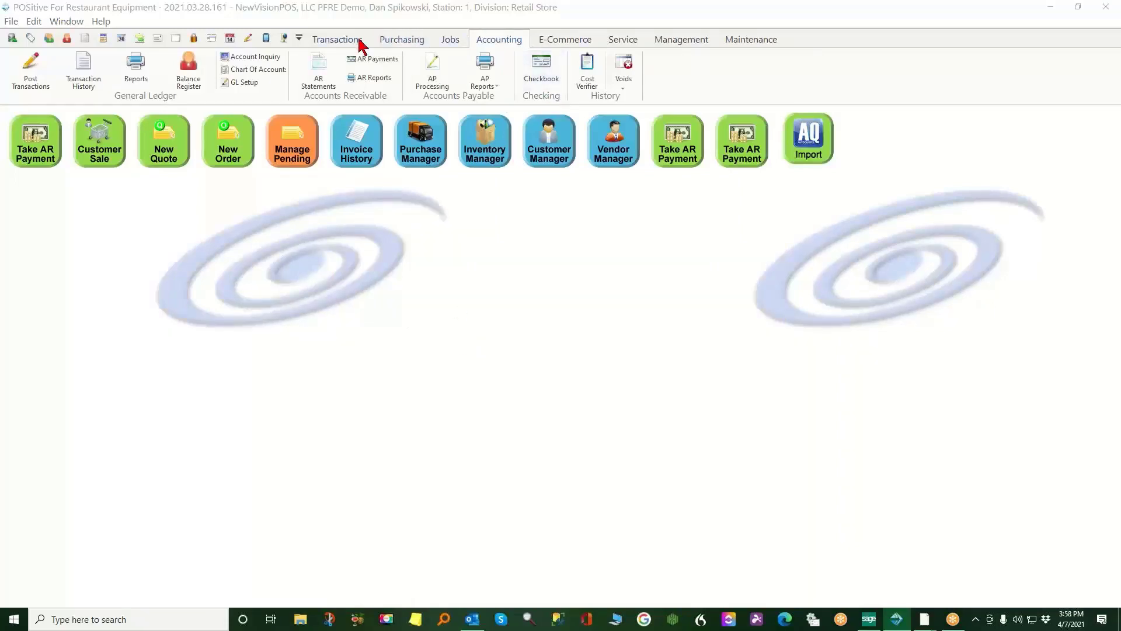
Look over the available report types in the Report Center and close it
click(330, 39)
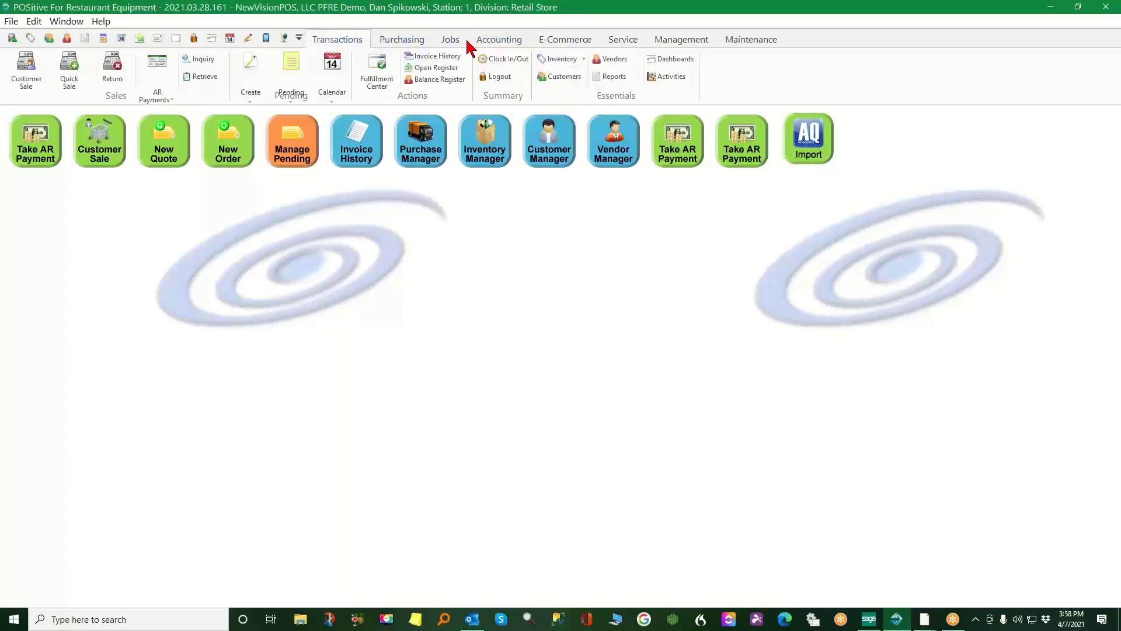
click(607, 74)
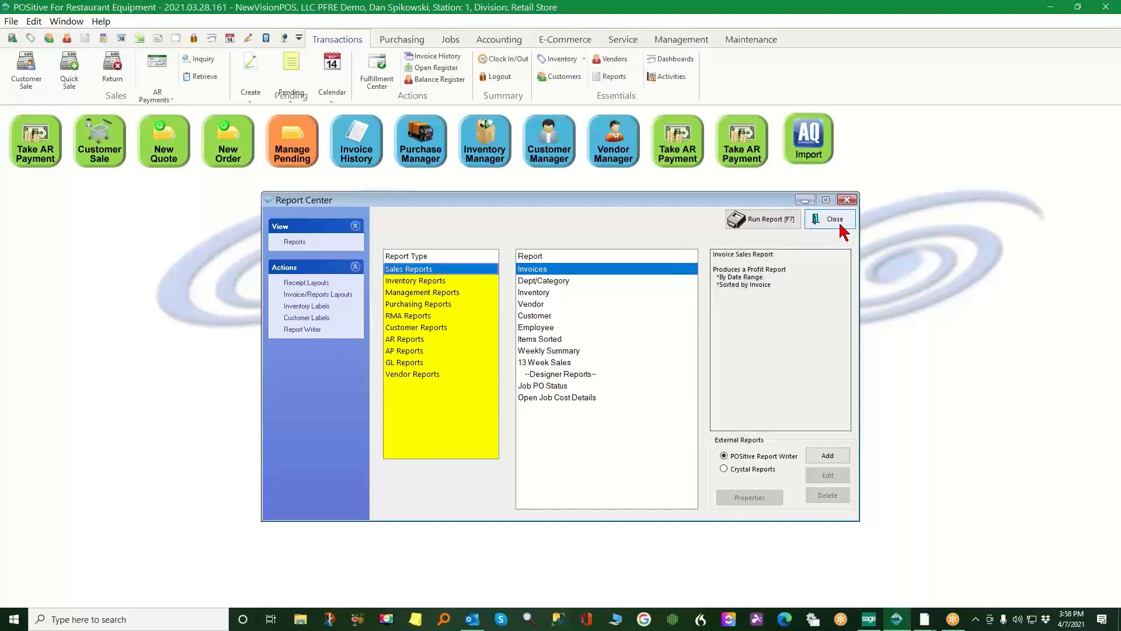
click(839, 222)
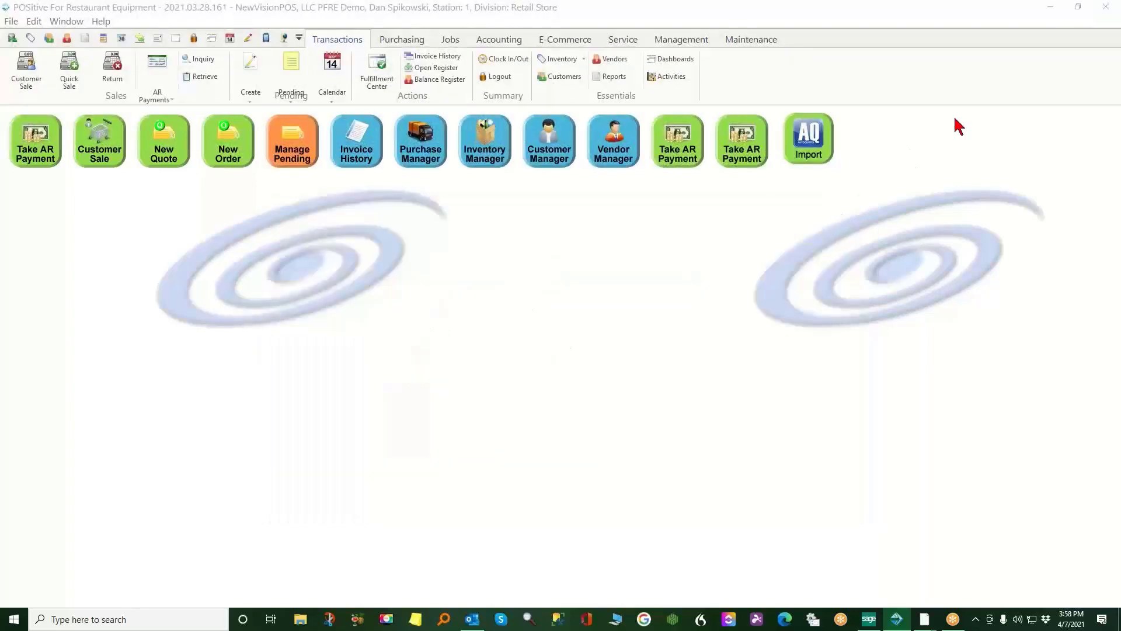
Exit POSitive For Restaurant Equipment and close the Sage 100 General Journal preview without updating the journal
click(1115, 8)
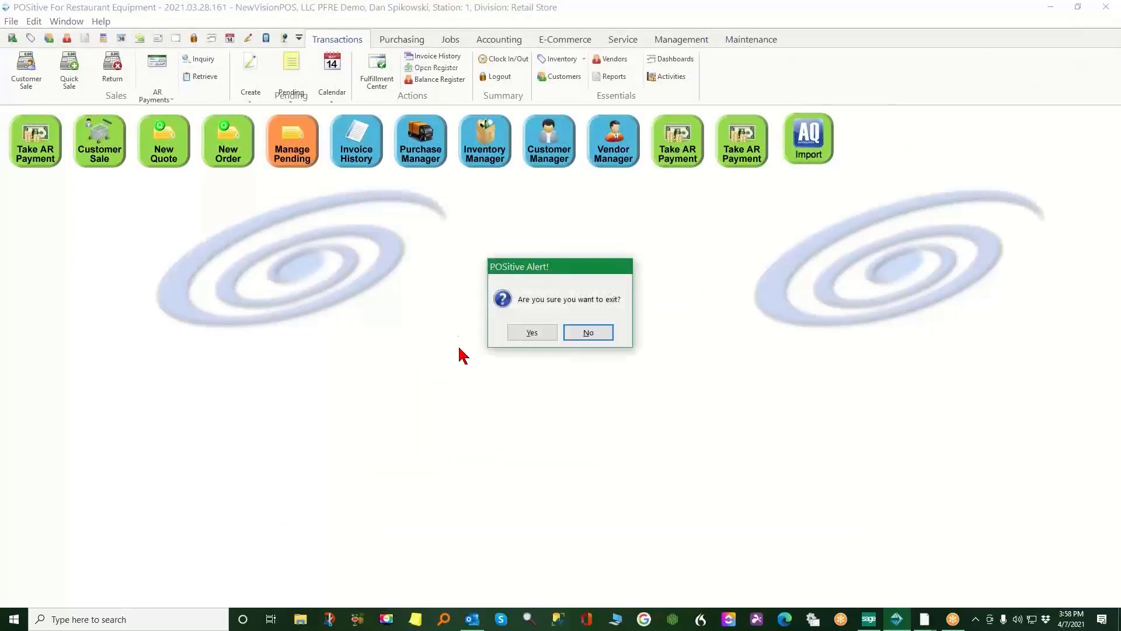
click(532, 333)
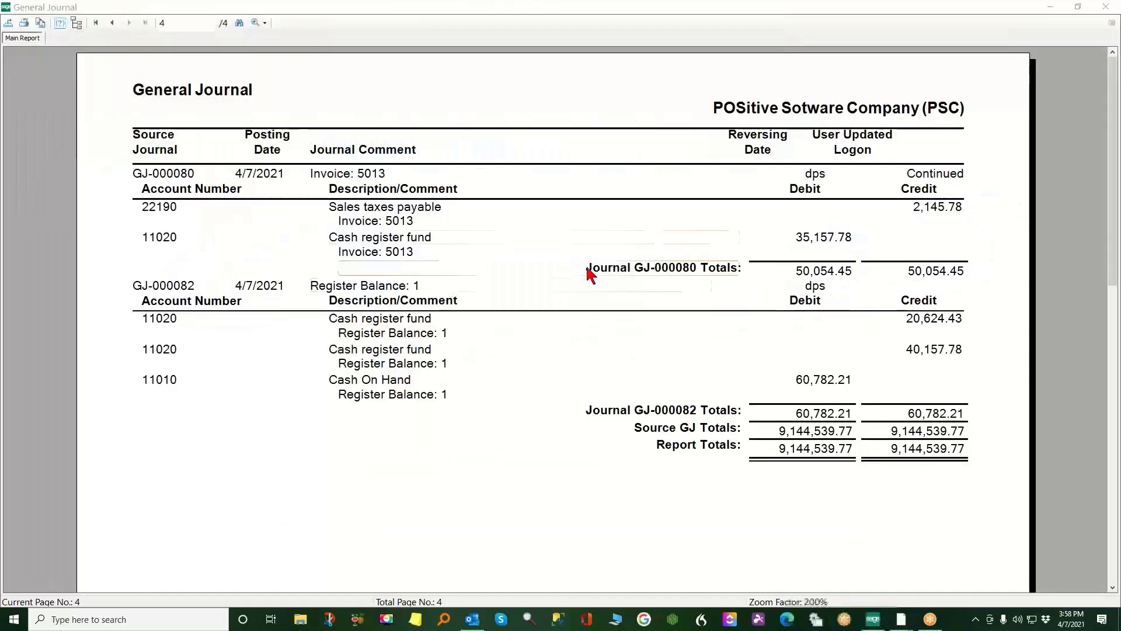
click(1115, 14)
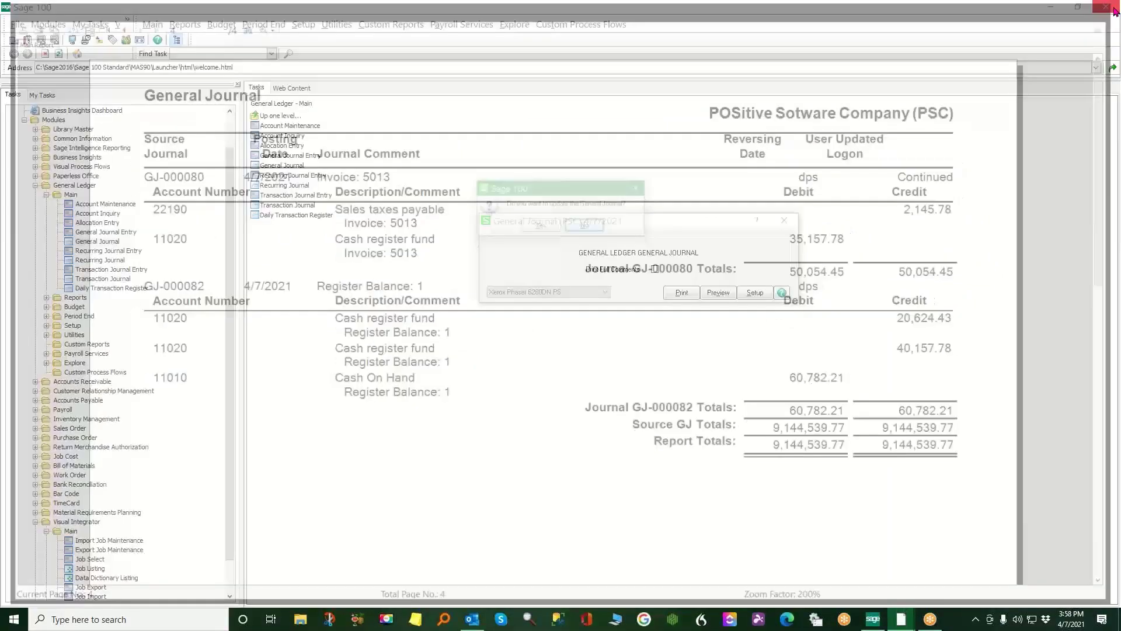
click(584, 226)
Try to exit Sage 100, decline the exit confirmation, and minimize its window to show the desktop
click(1105, 9)
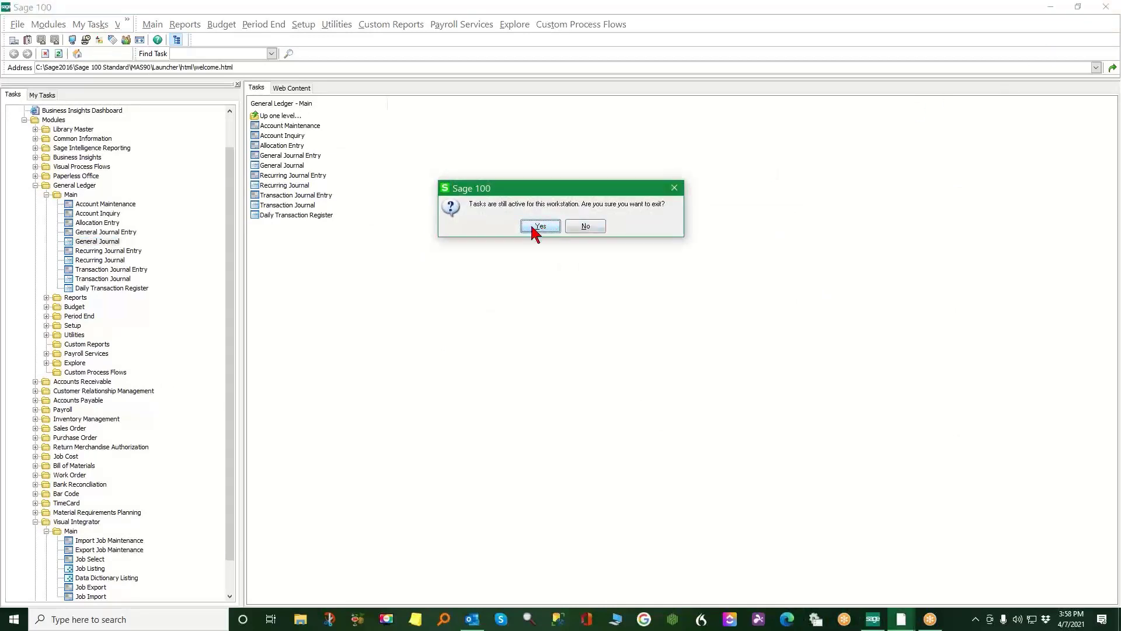
click(584, 228)
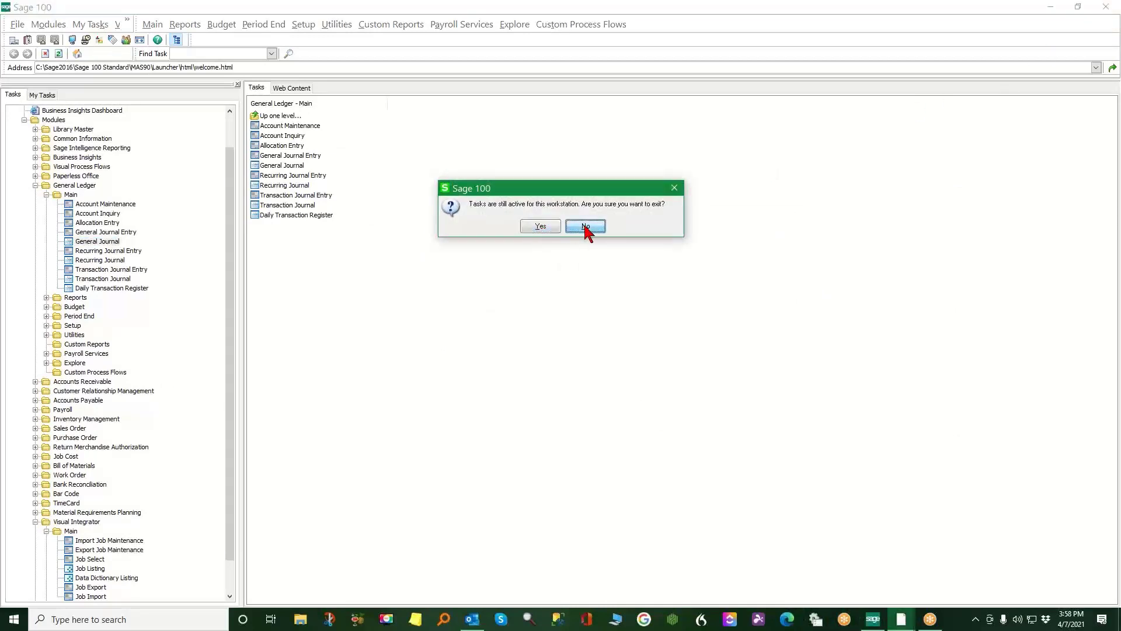
click(1051, 8)
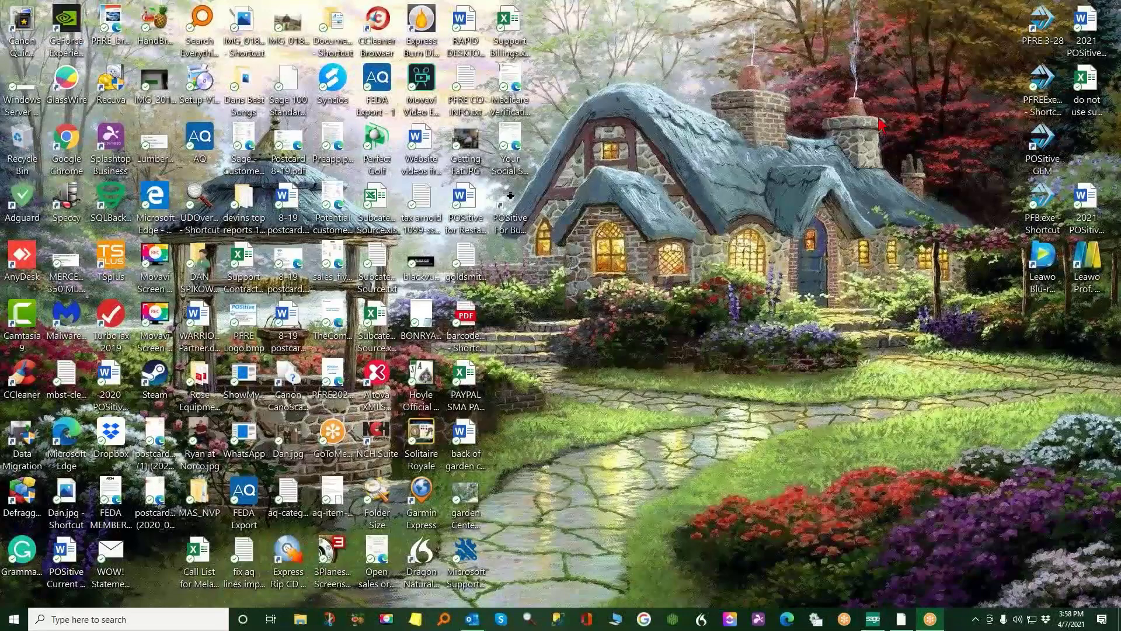
Open the POSitive For Restaurant Equipment company "March 21 2021 Testing" and log on with the sales ID and password
double_click(1043, 22)
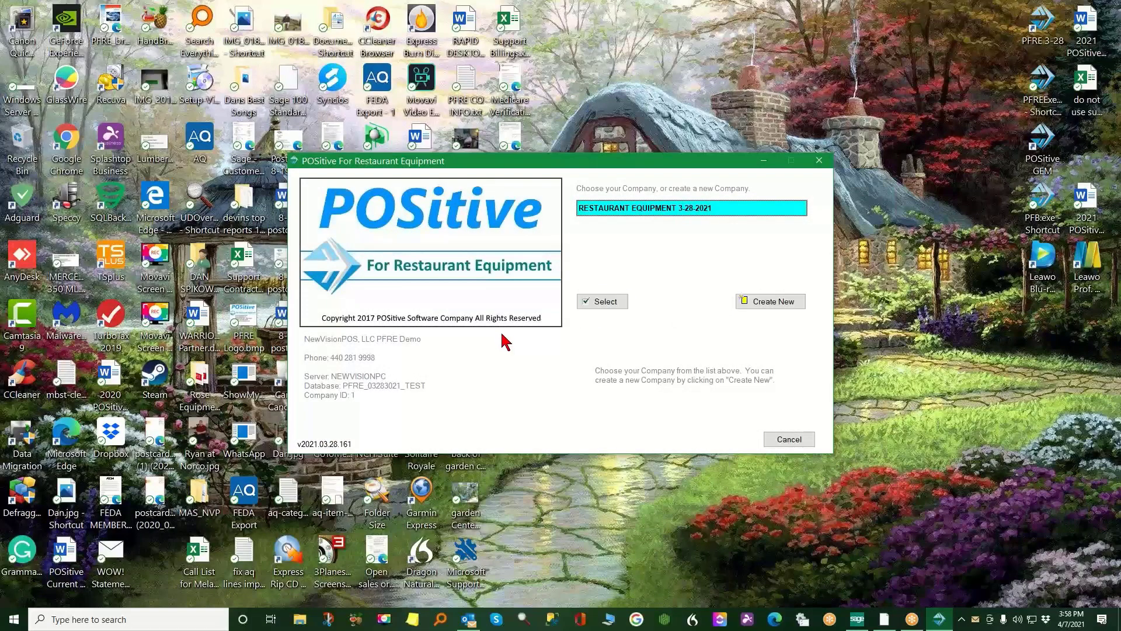
click(790, 439)
double_click(1034, 89)
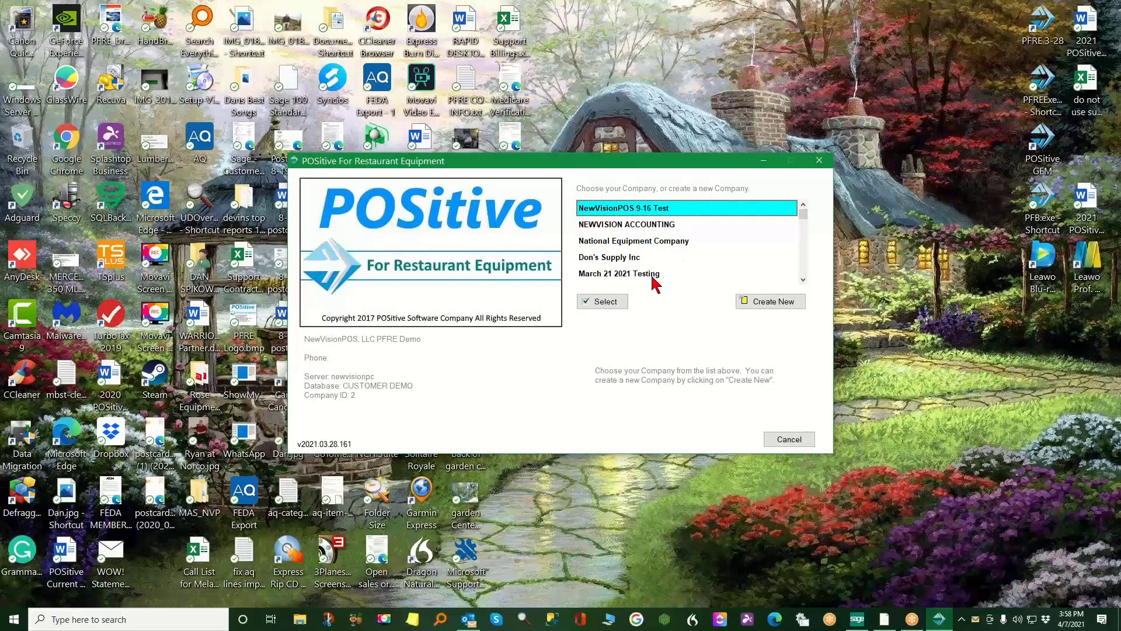
click(630, 274)
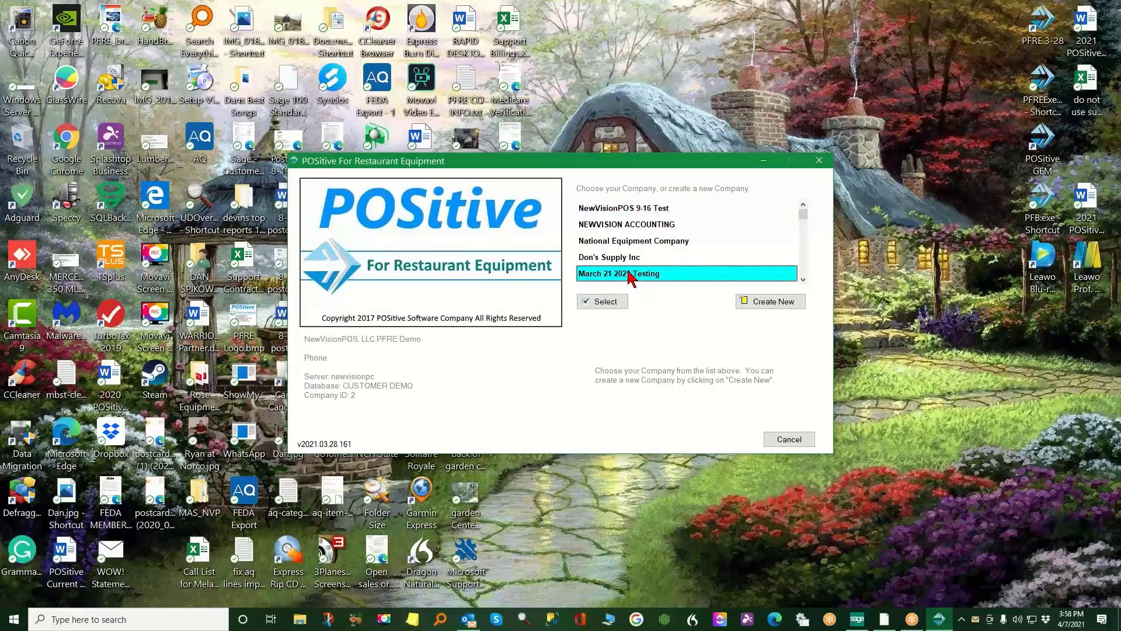
click(602, 302)
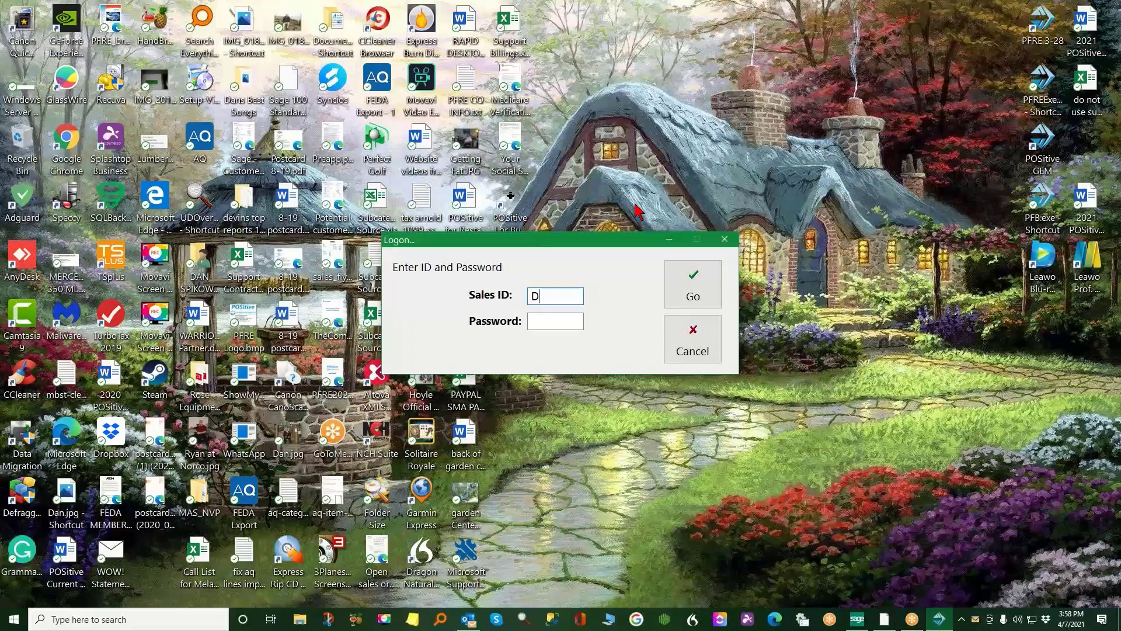
key(Tab)
key(Return)
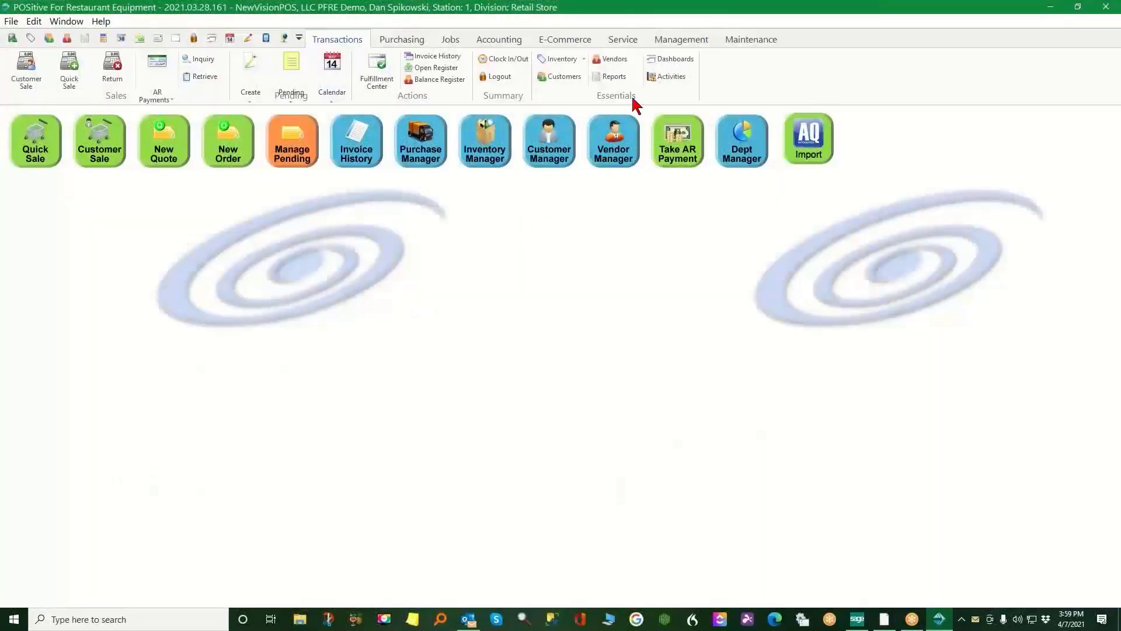
Preview the Customer Invoice Profit Report for this year for Augusta National Golf Club, review its invoices and totals, and close it
click(618, 78)
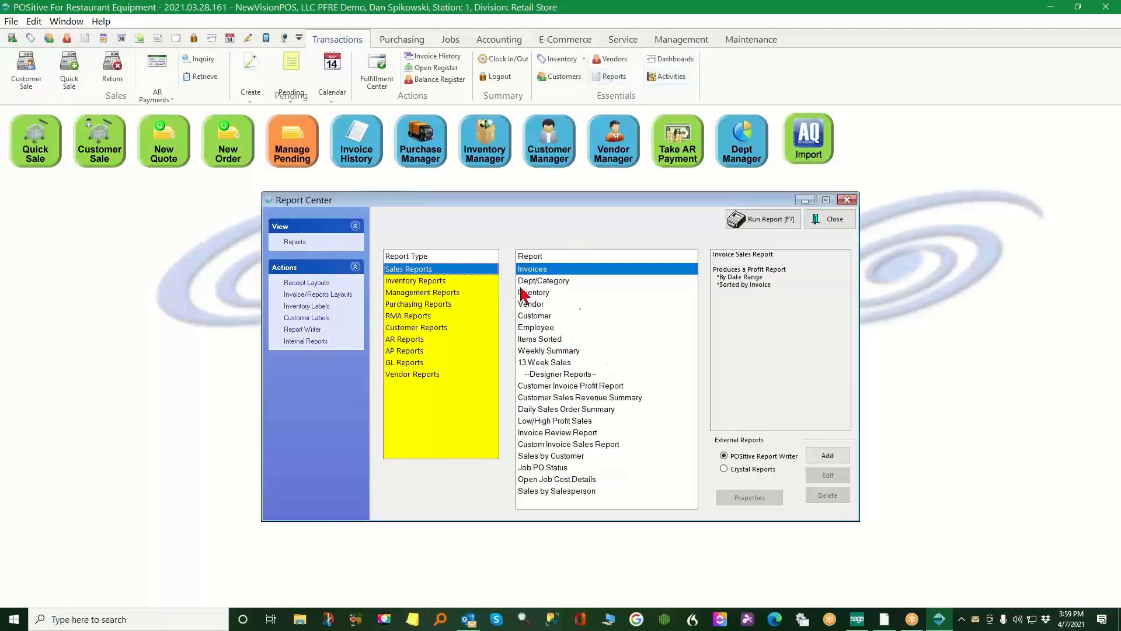
click(609, 387)
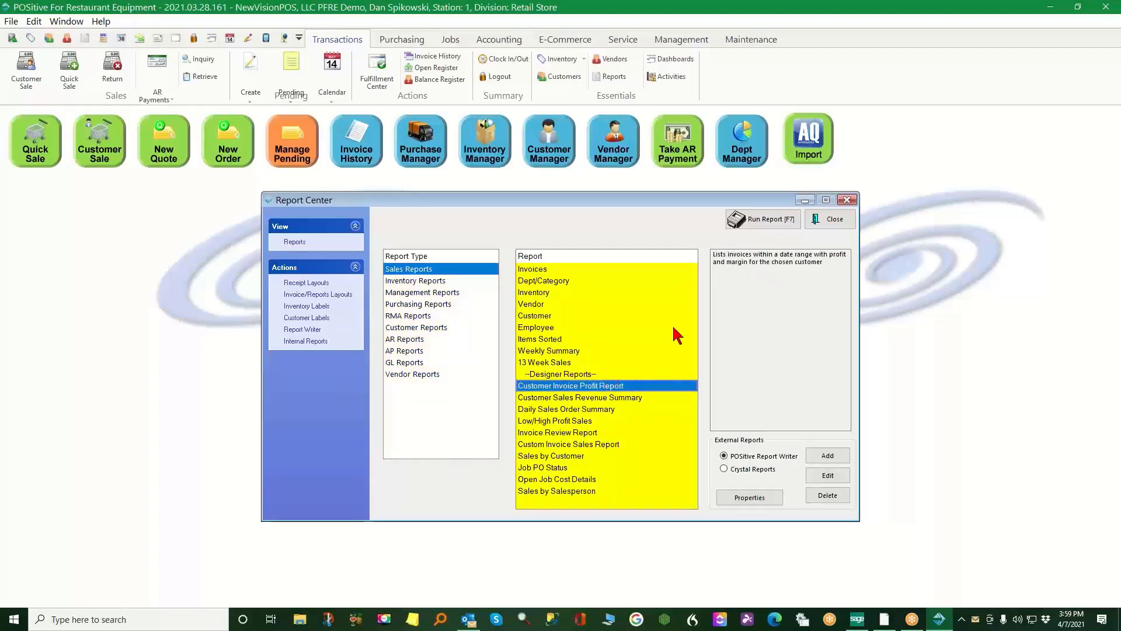
click(770, 221)
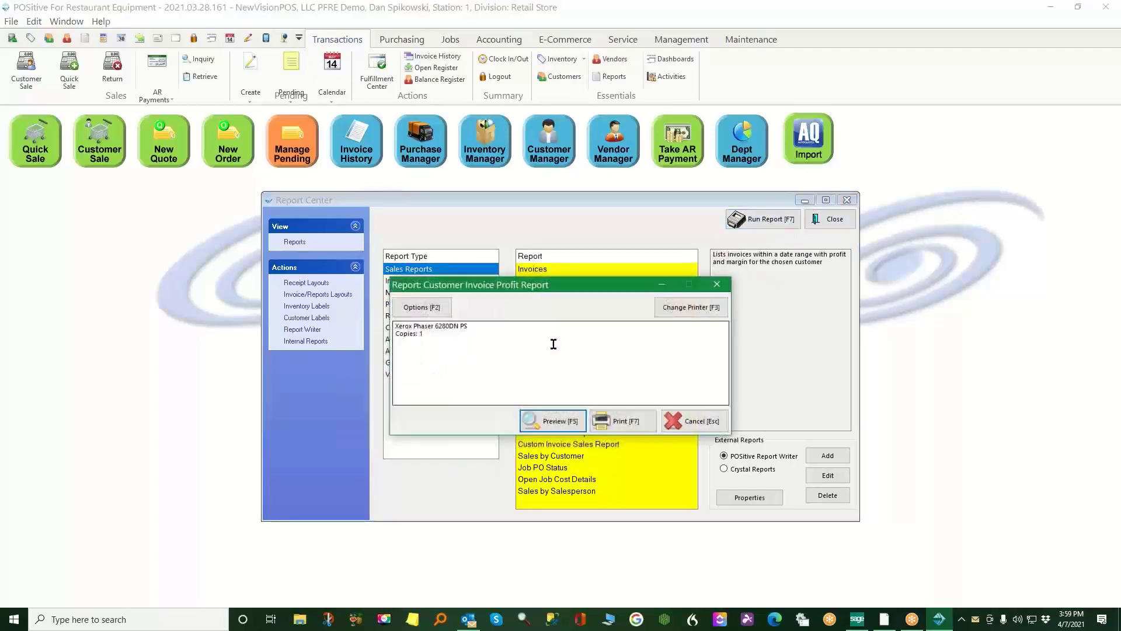
click(547, 422)
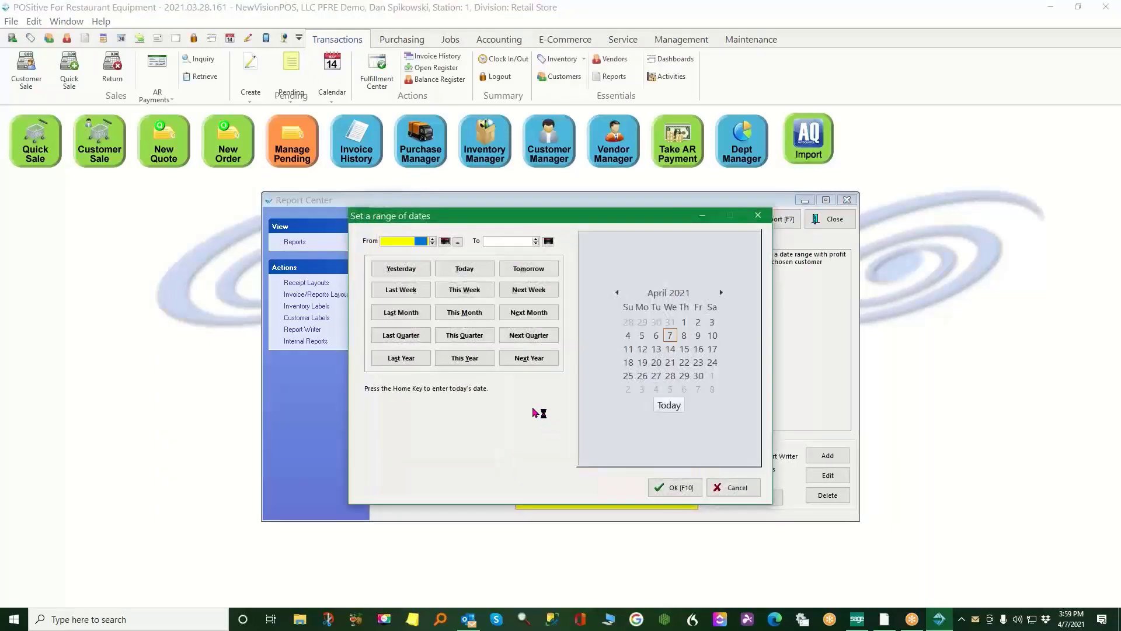
click(464, 358)
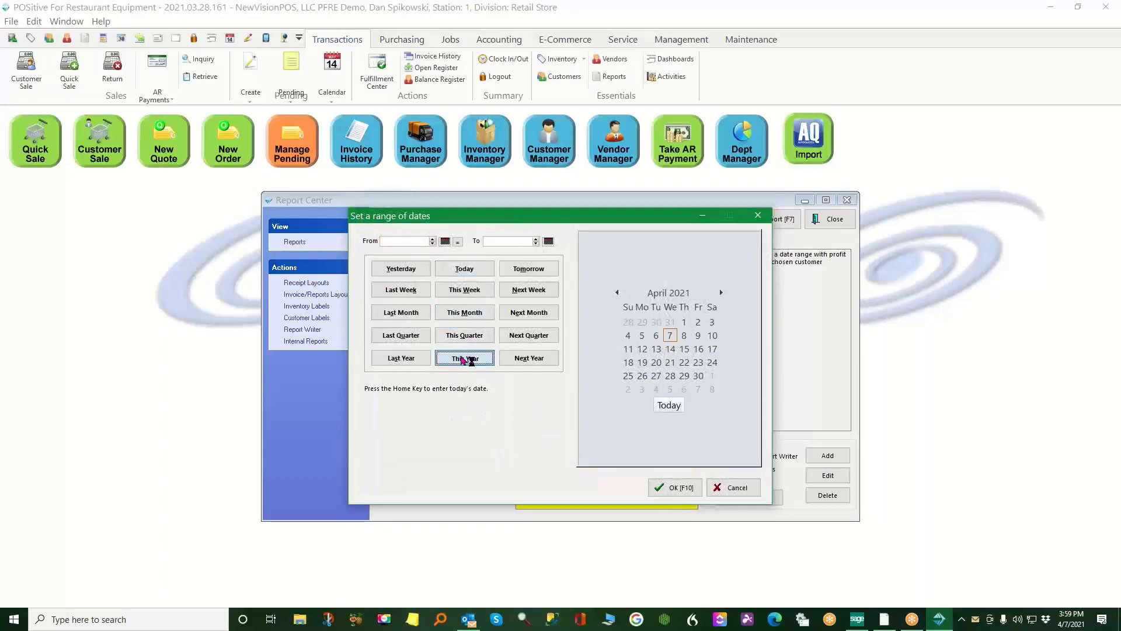
click(676, 488)
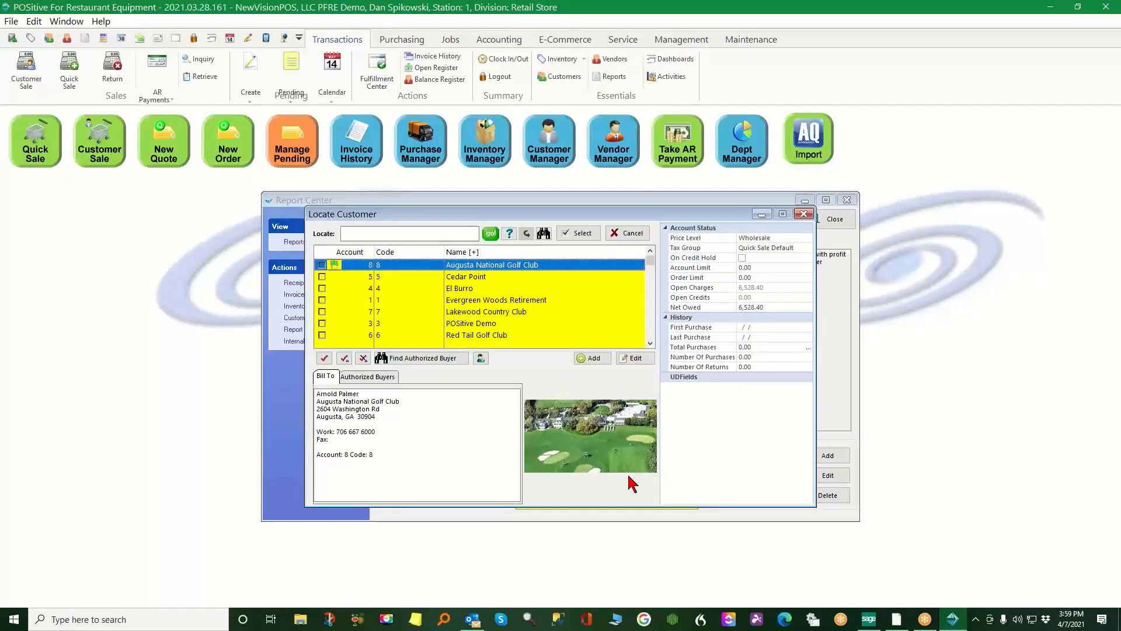
click(582, 233)
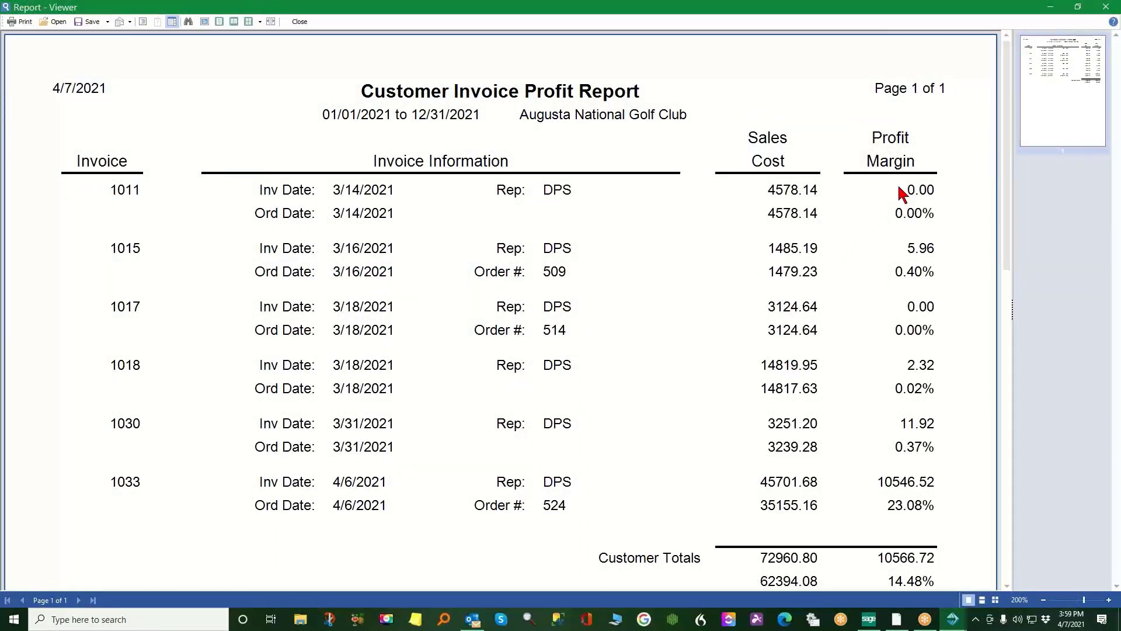
scroll(841, 309, down, 5)
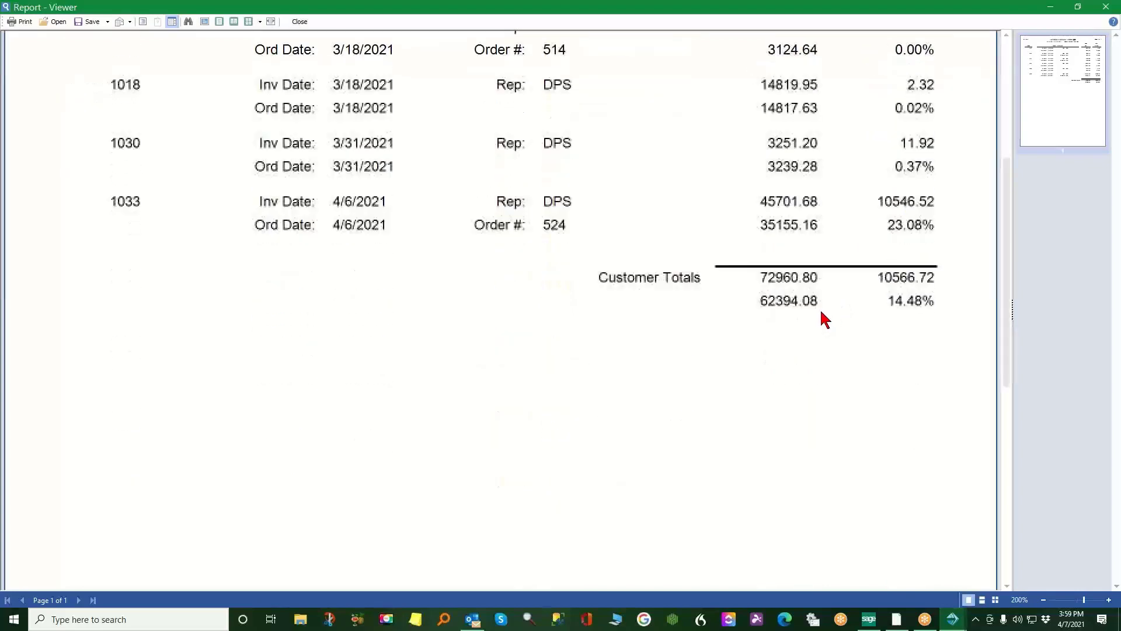
scroll(847, 368, up, 2)
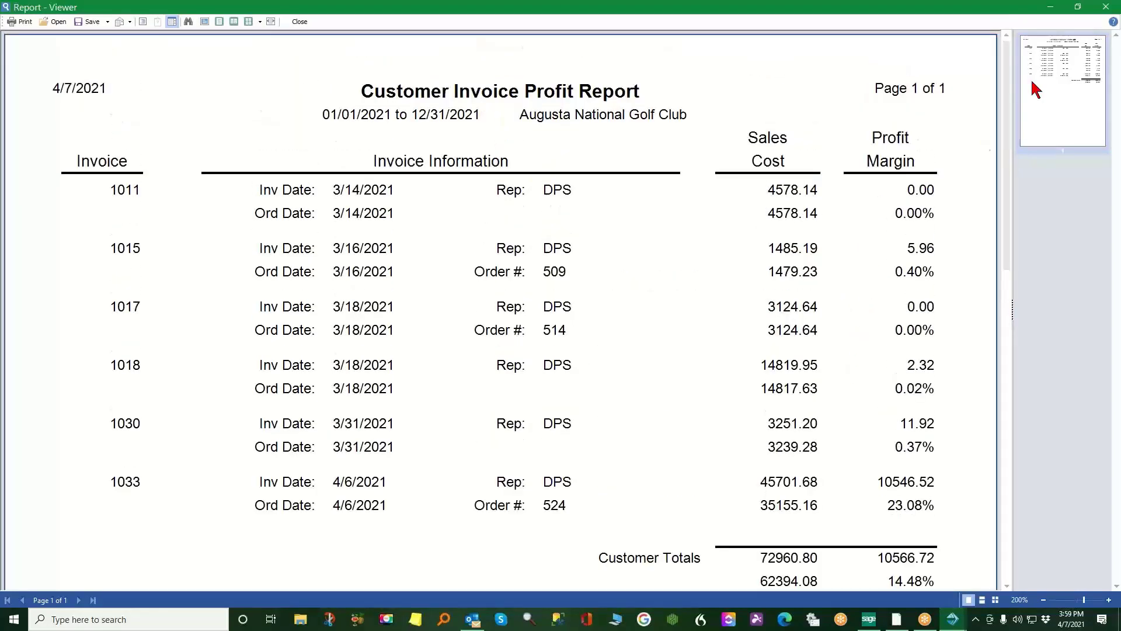
click(1106, 7)
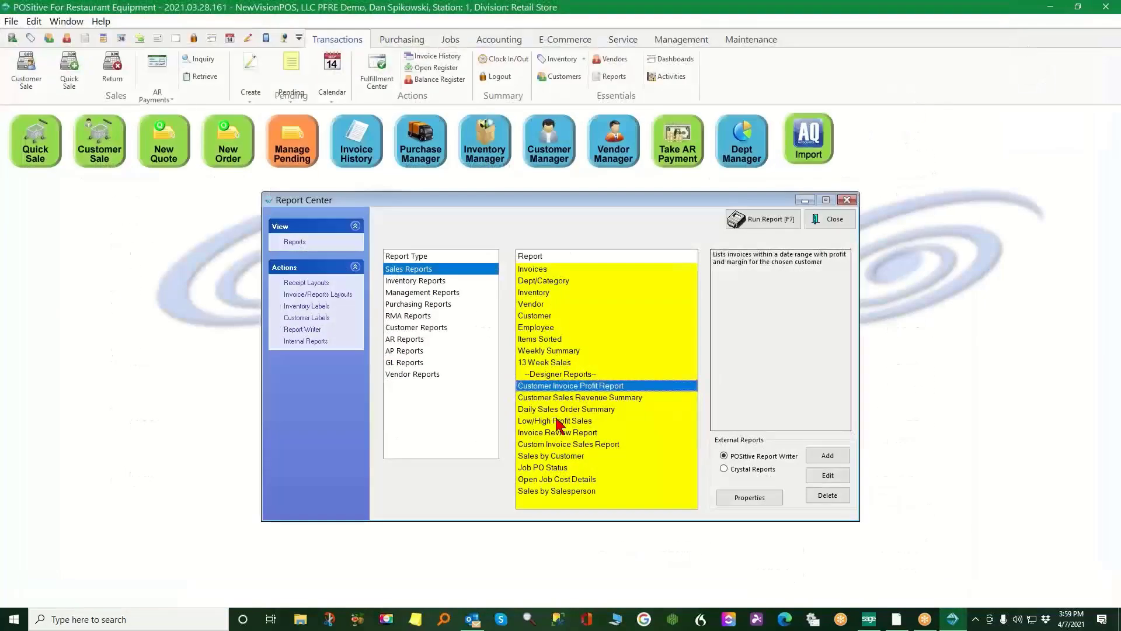
Preview the Customer Sales Revenue Summary for this year, 1/01/2021 to 12/31/2021, and close it
click(584, 398)
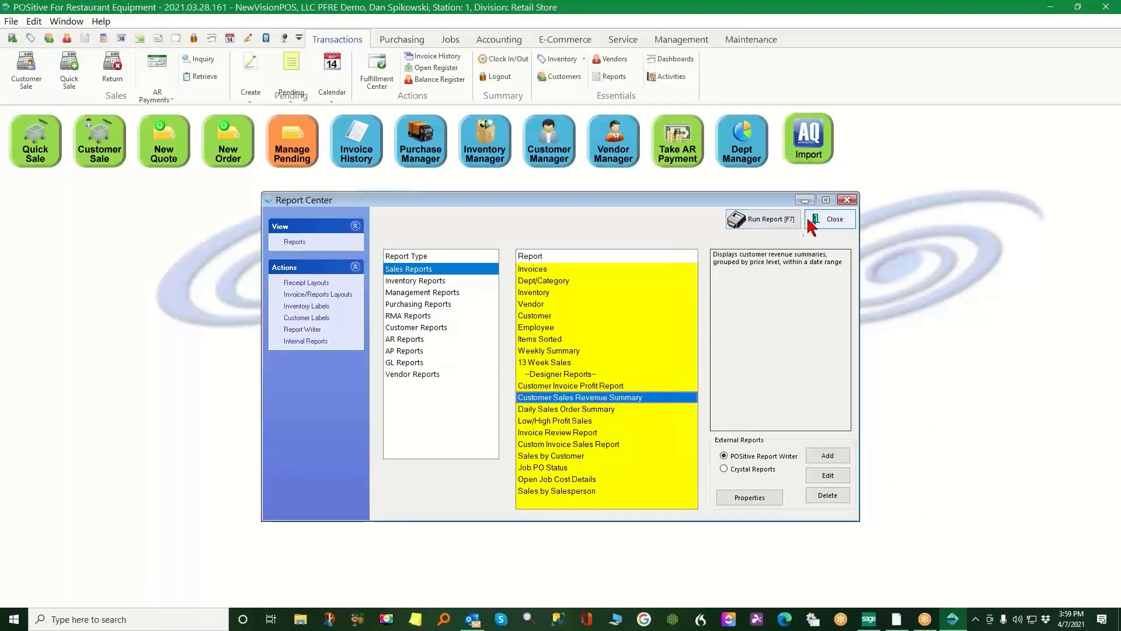
click(767, 219)
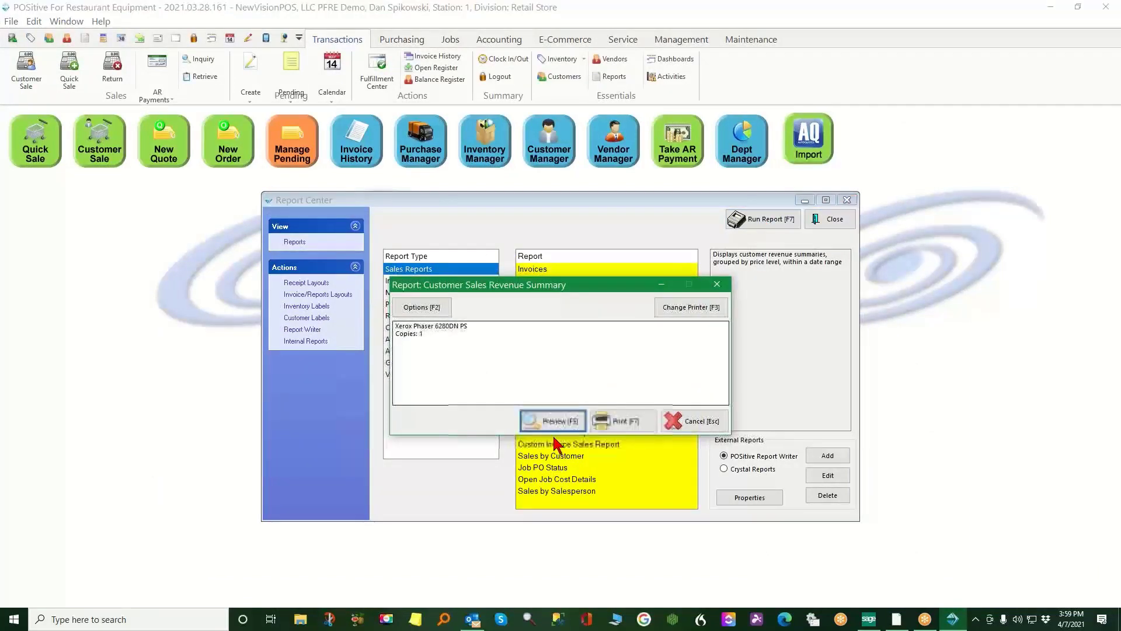
click(540, 421)
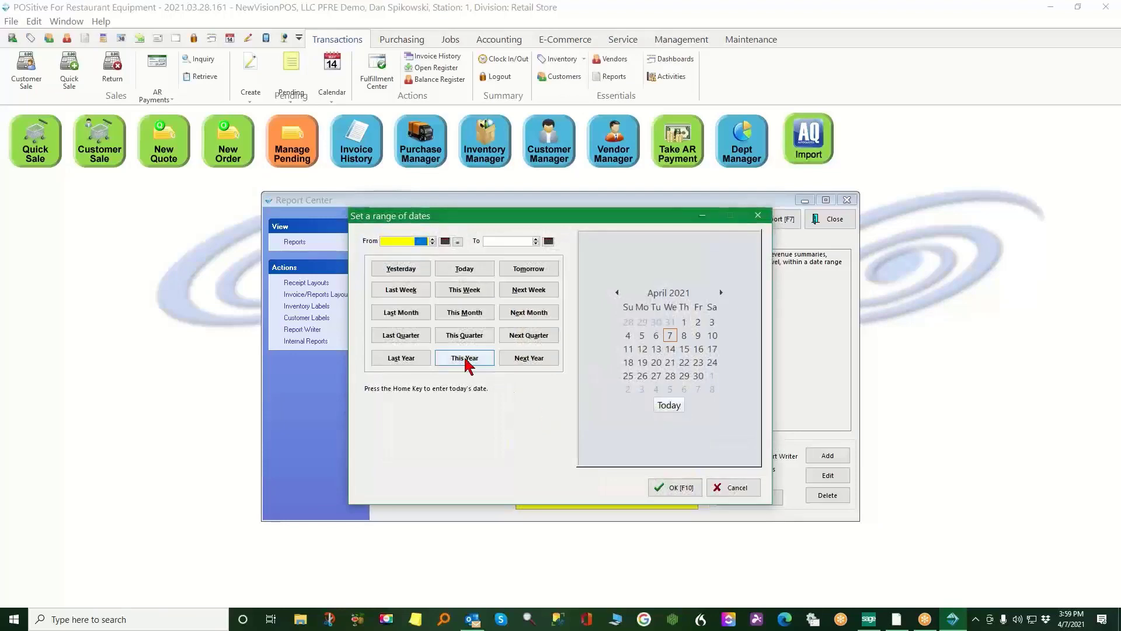
click(467, 366)
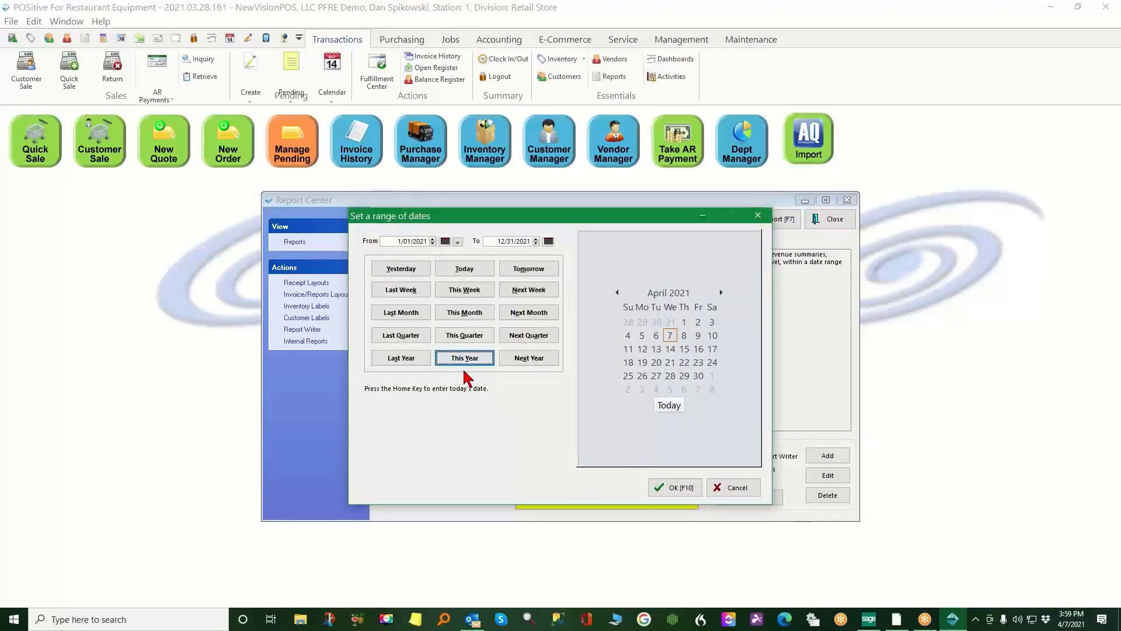
click(672, 488)
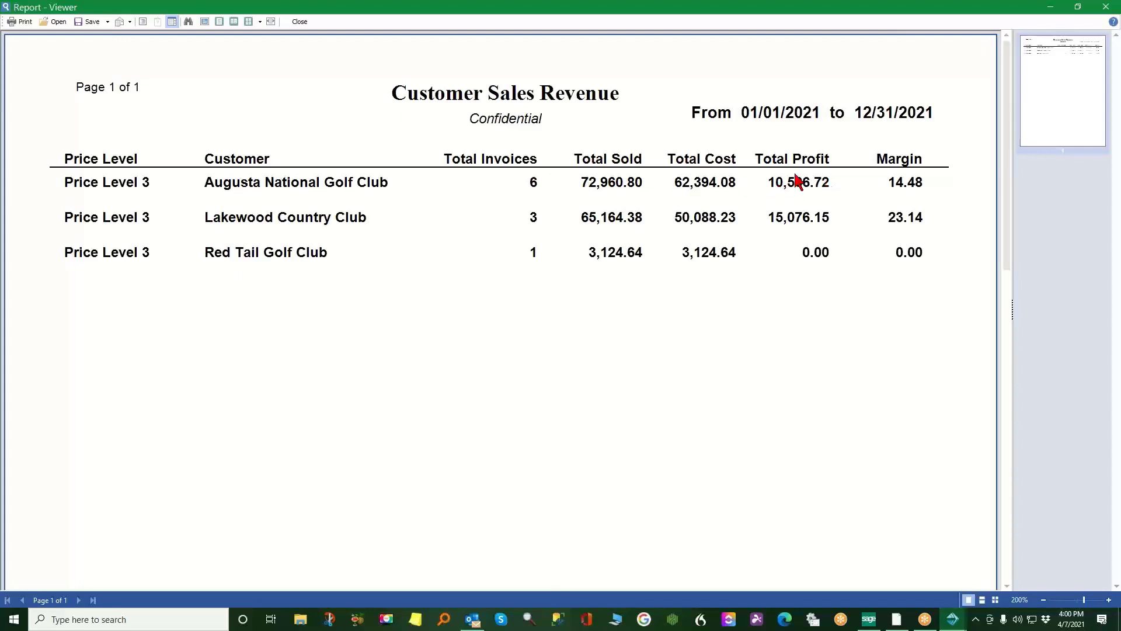
click(1112, 7)
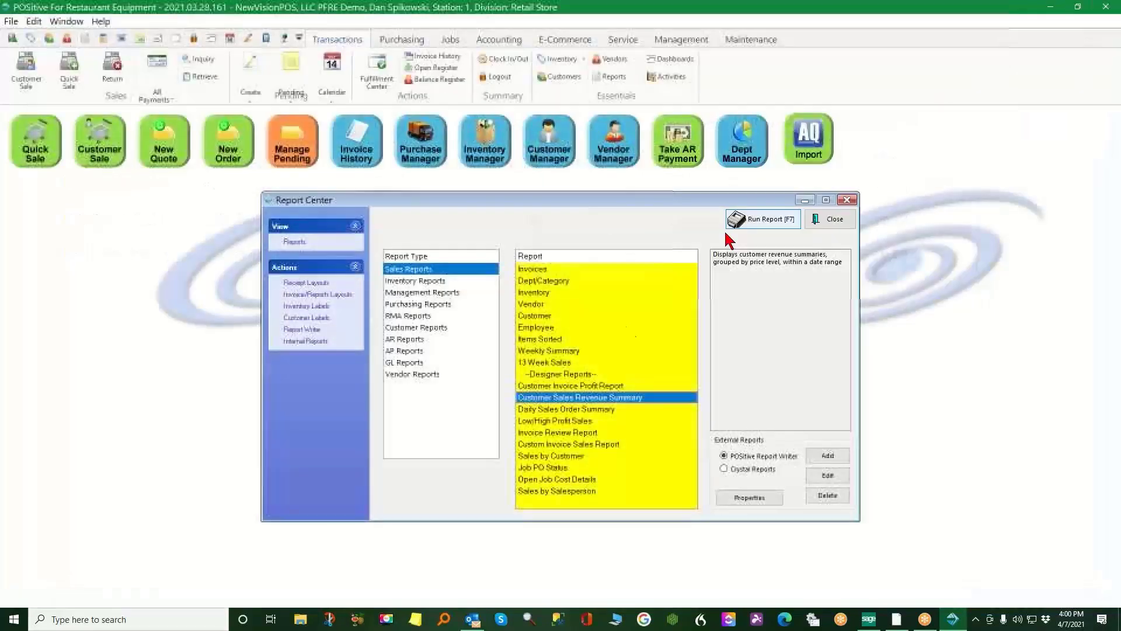
Preview the Daily Sales Order Summary for April 7, 2021 with site $$$$, and close it
click(591, 409)
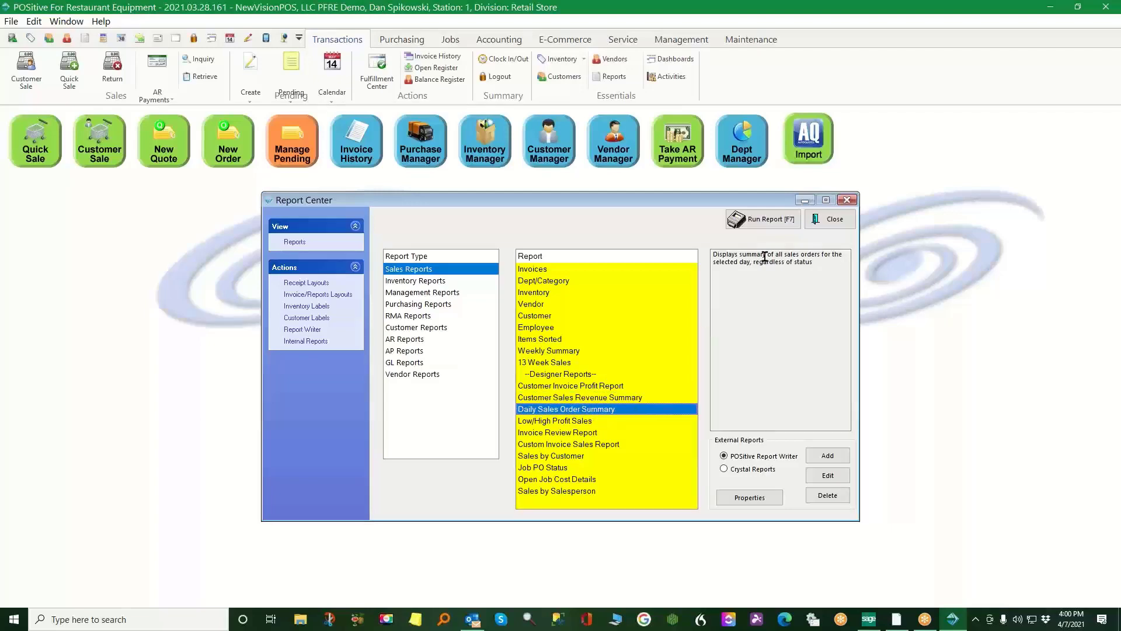
click(753, 219)
click(553, 421)
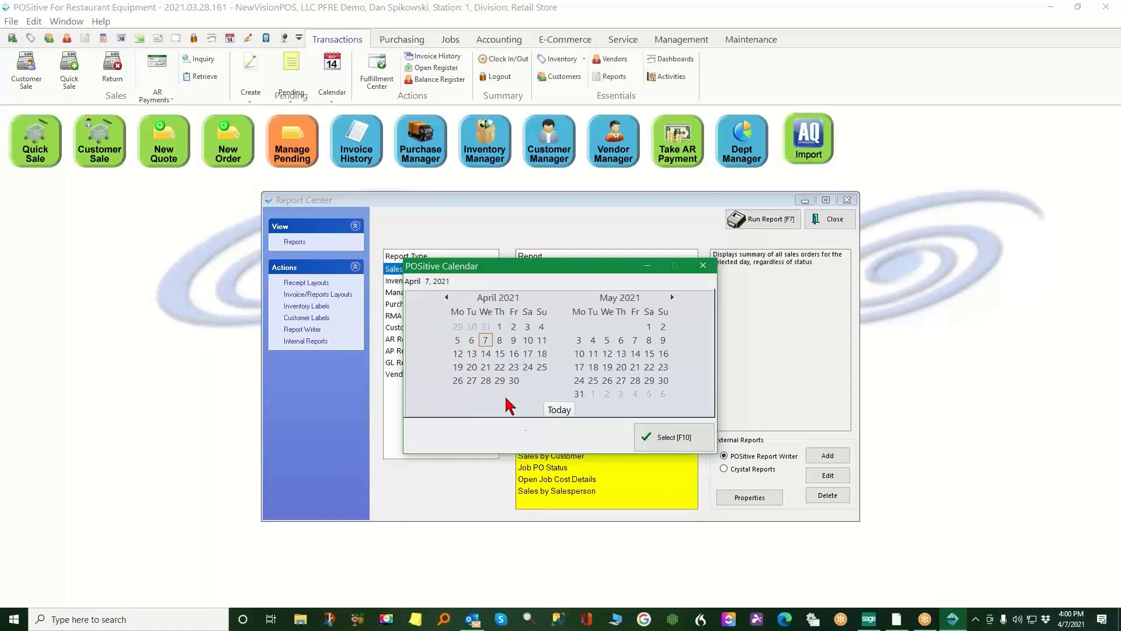
click(667, 437)
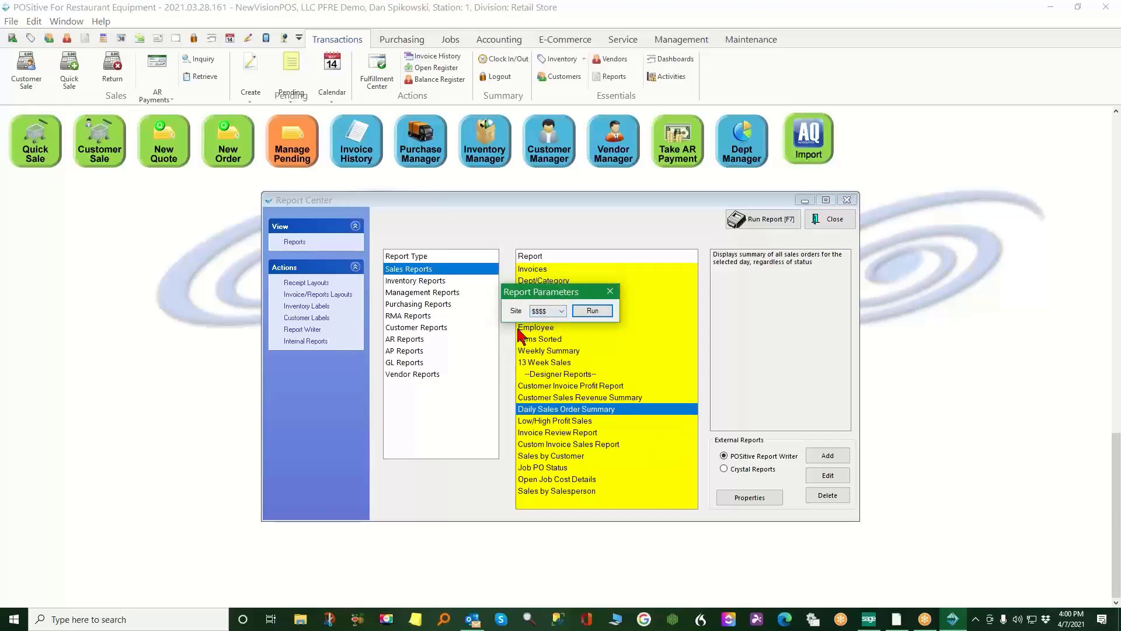
click(584, 310)
click(600, 312)
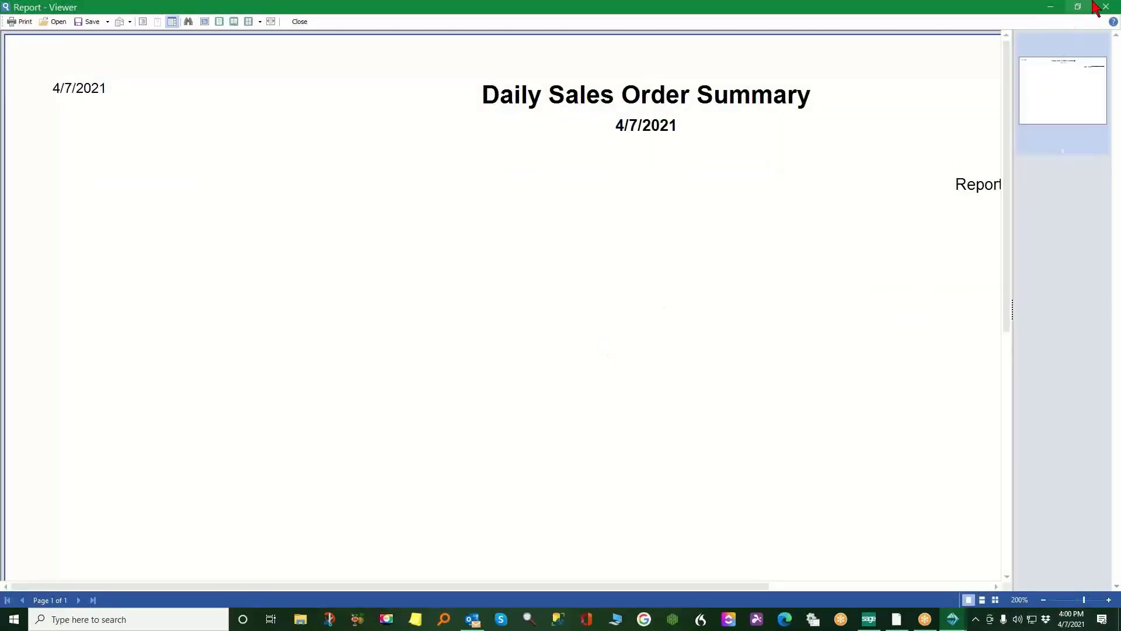
click(1105, 7)
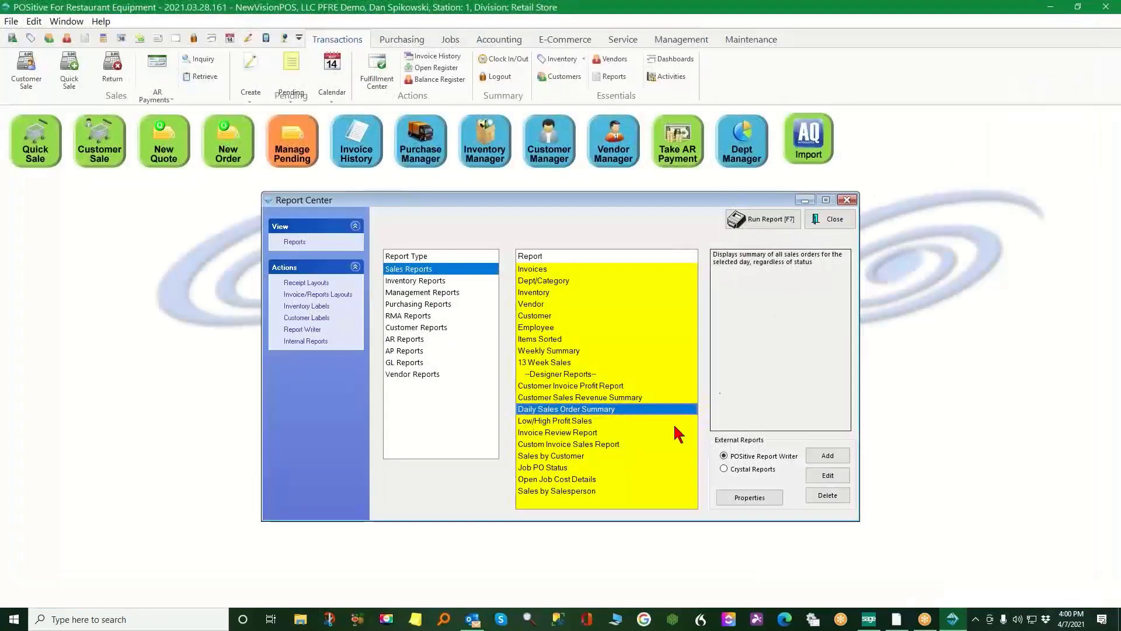
Preview the Low/High Profit Sales report for this year with profits less than 10%, and look over the listed items
click(562, 422)
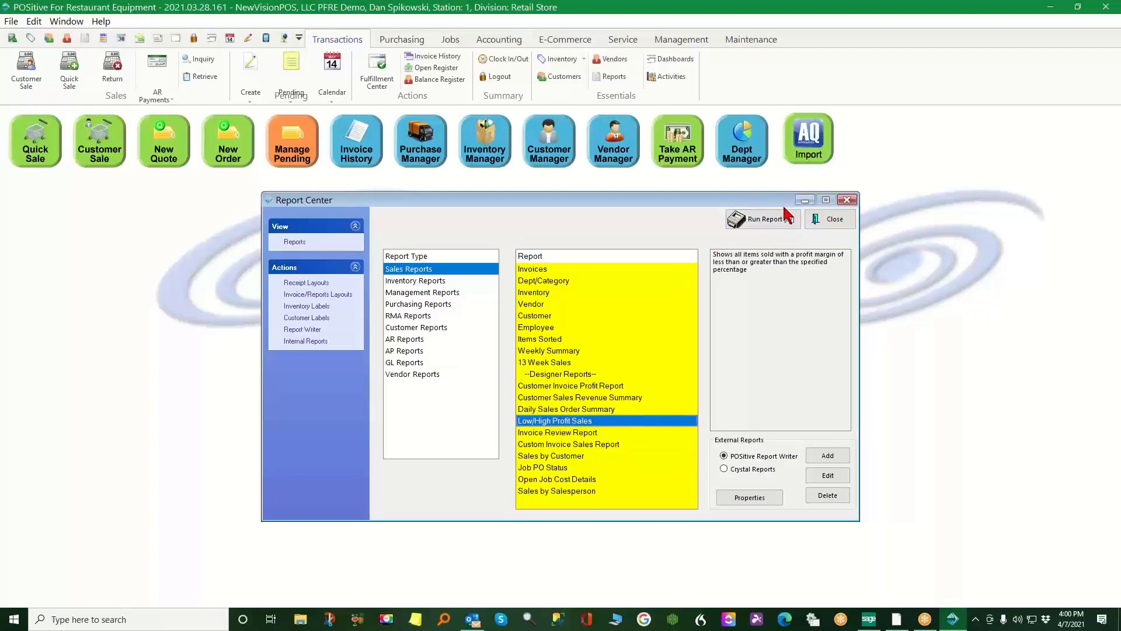
click(777, 228)
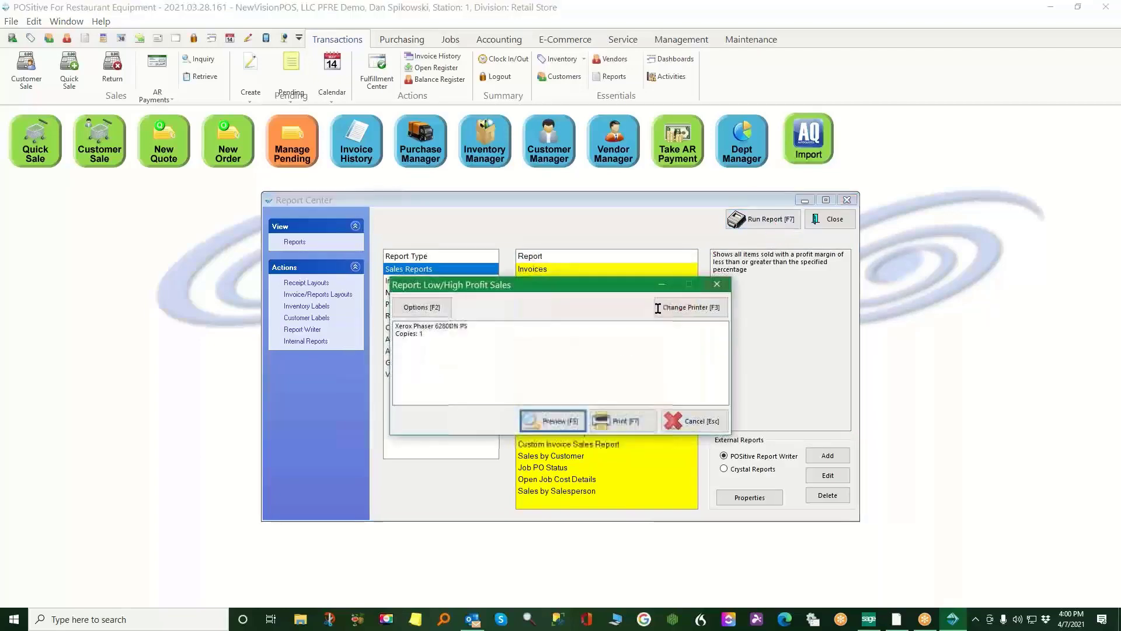
click(540, 420)
click(464, 357)
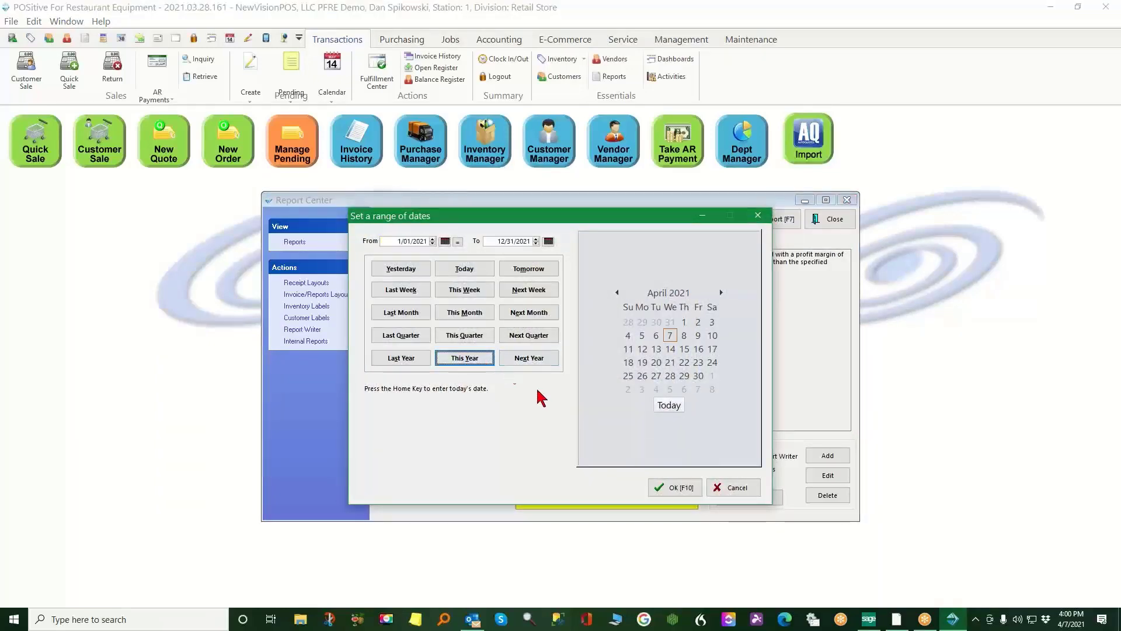
click(659, 484)
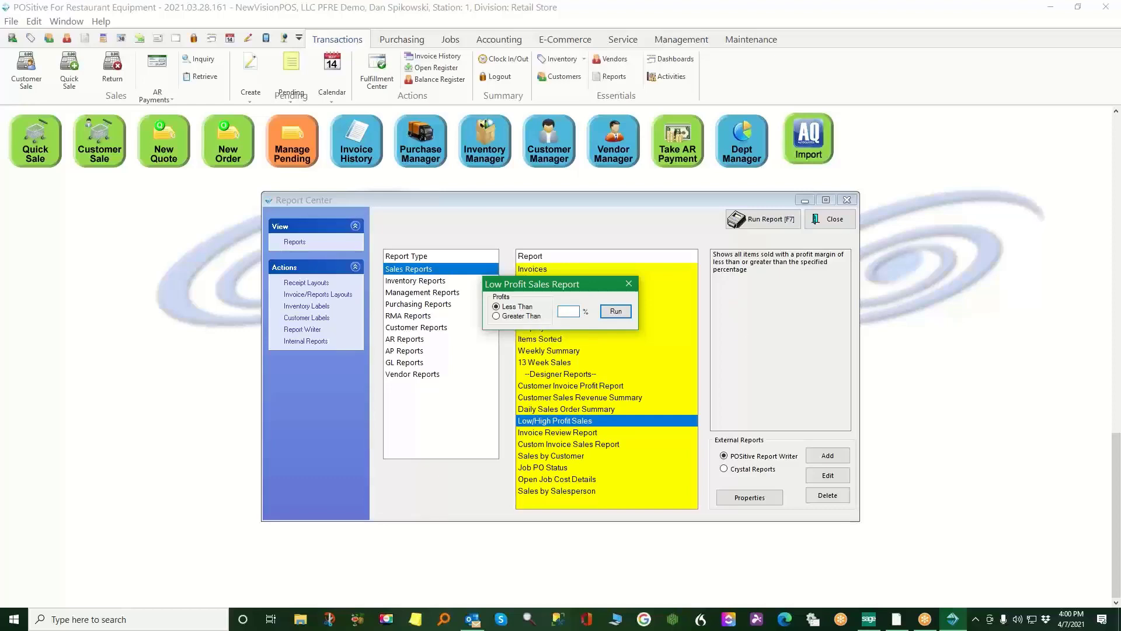
key(Return)
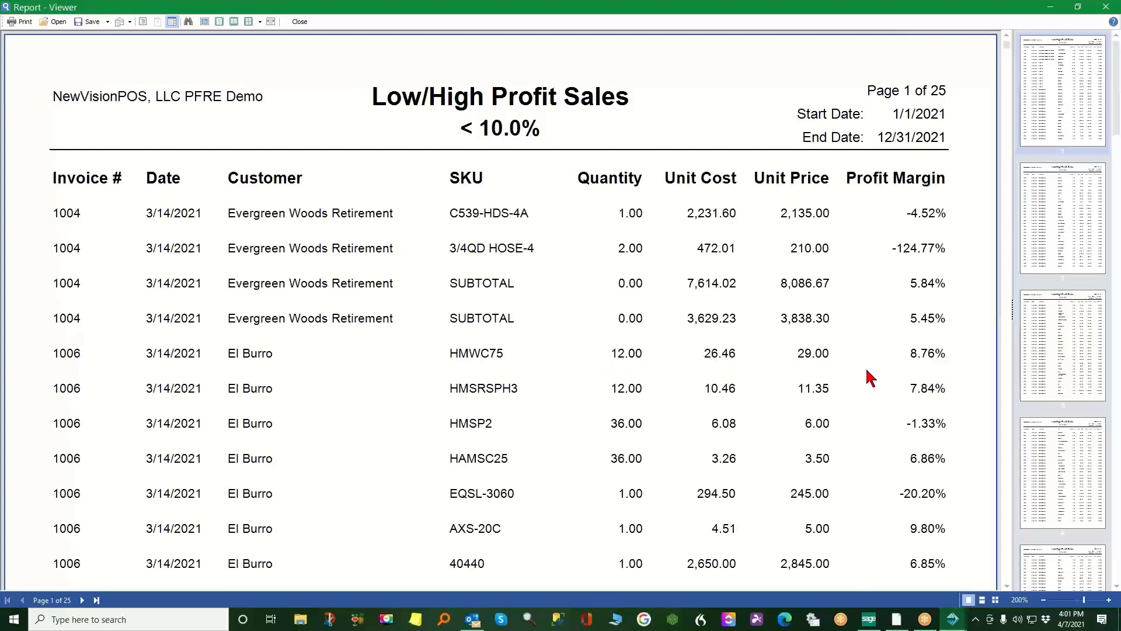
scroll(833, 380, down, 4)
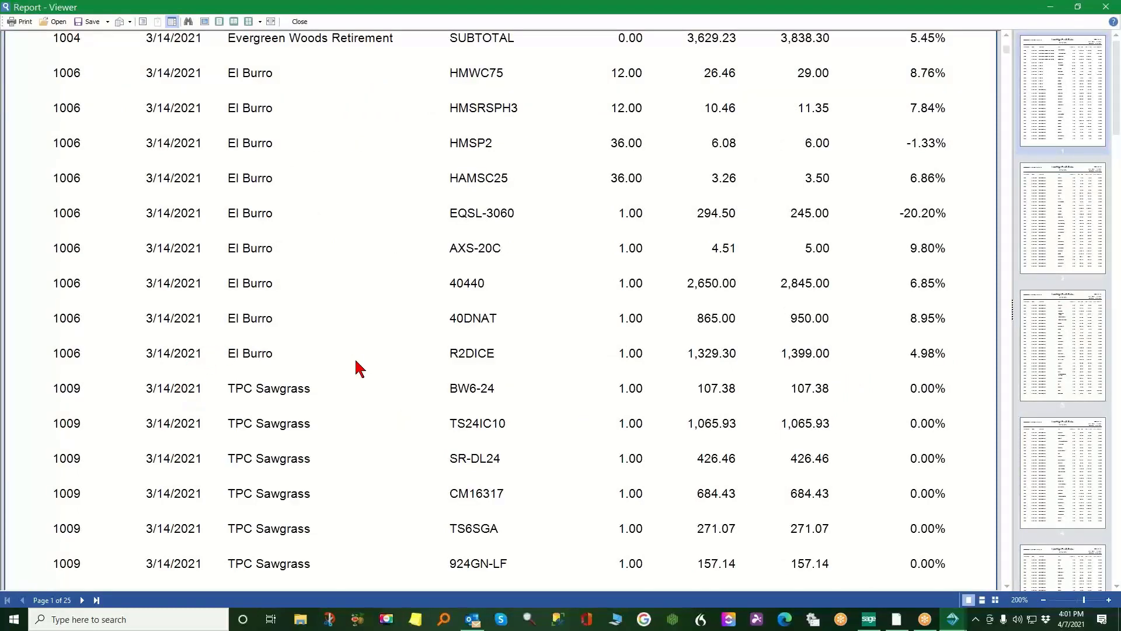
scroll(355, 361, up, 2)
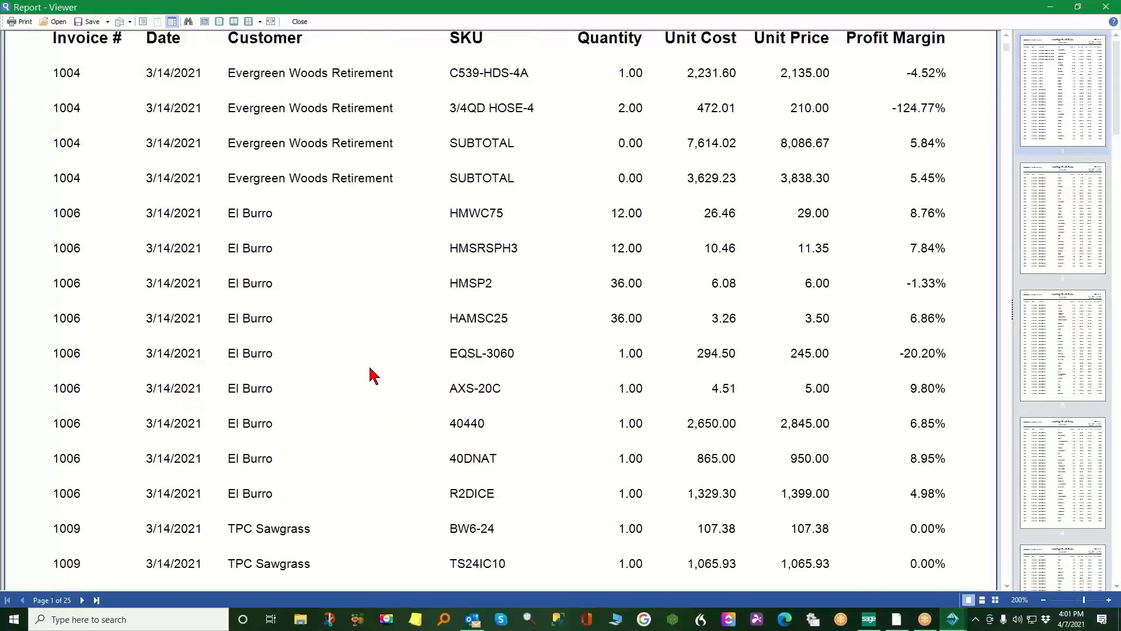
scroll(615, 450, down, 2)
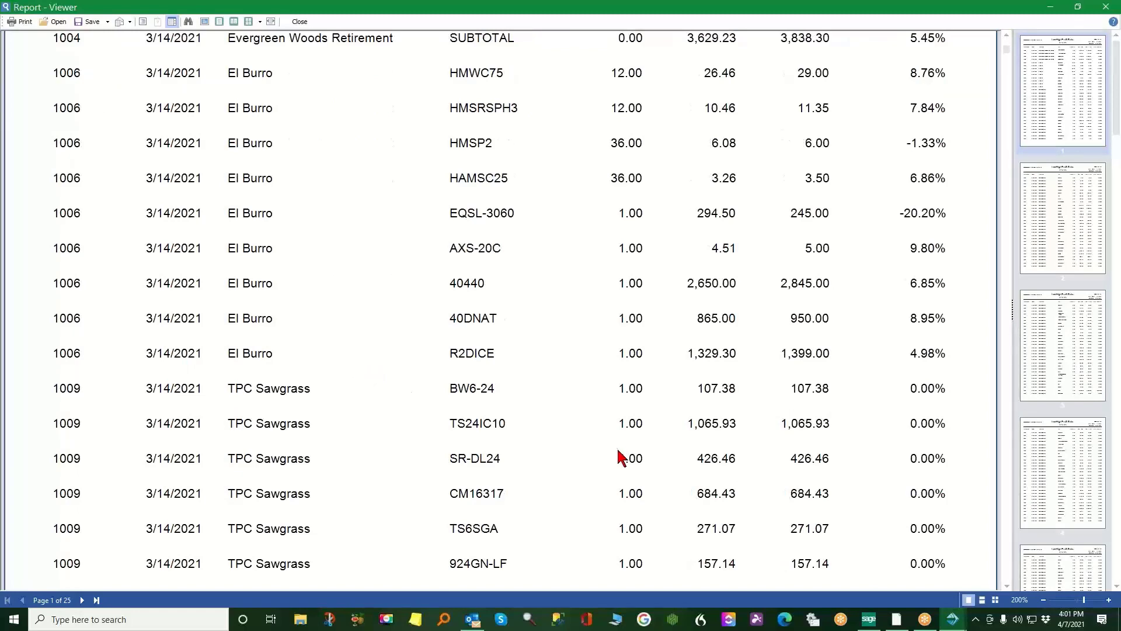
scroll(621, 455, down, 6)
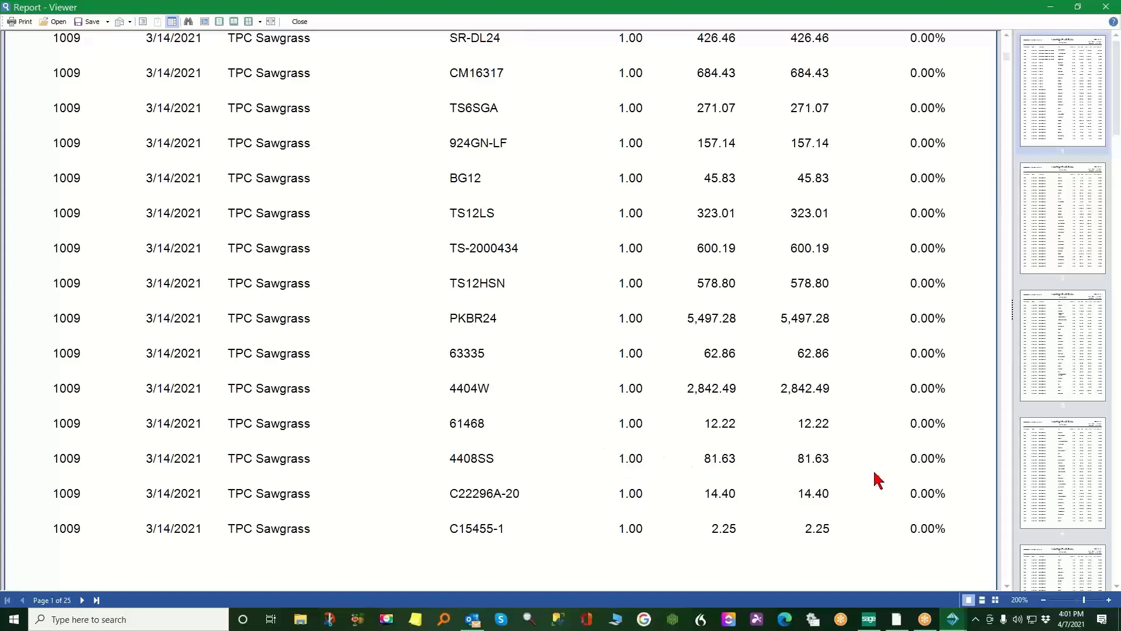
Finish looking over the Low/High Profit Sales report's first page and close the report
scroll(777, 464, down, 2)
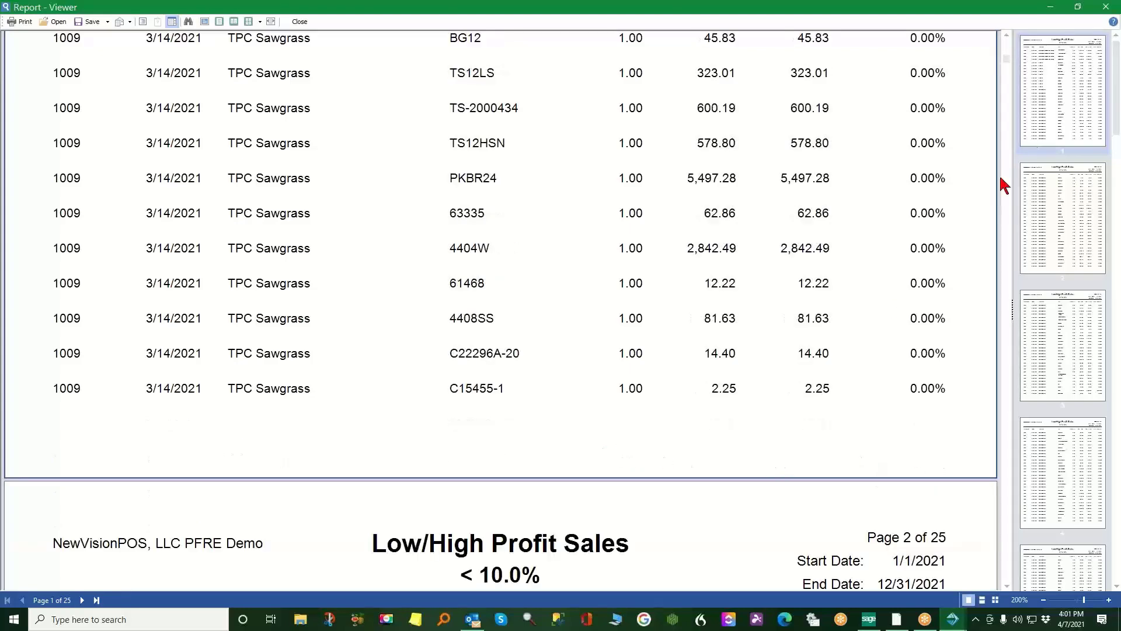
click(1105, 7)
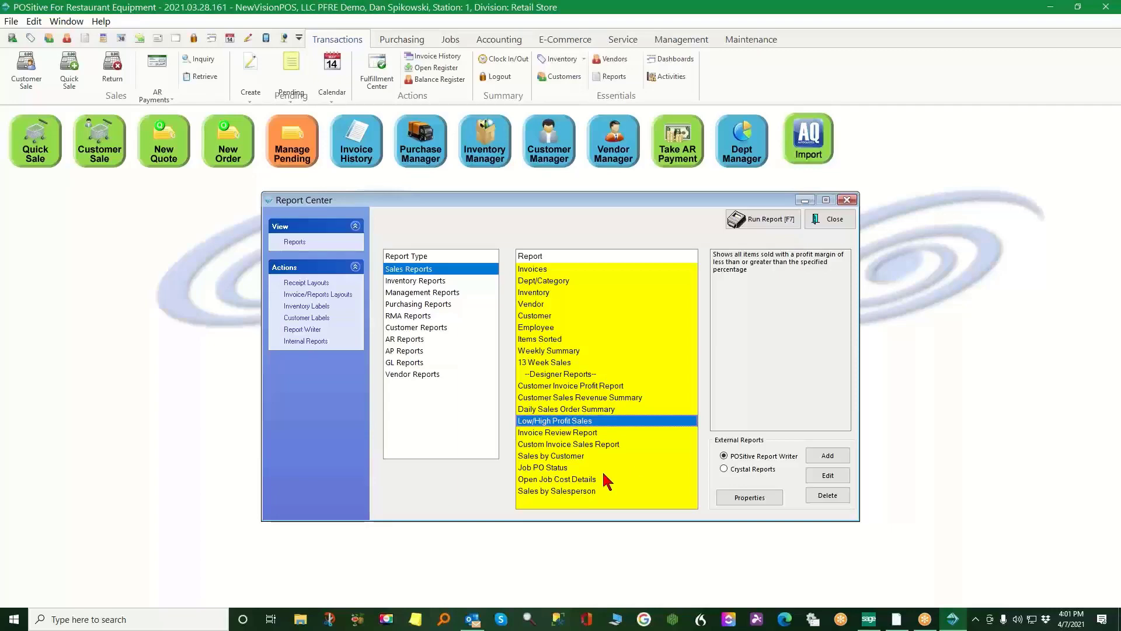
Preview the Custom Invoice Sales Report for this year, look through its invoice items and profits, and close it
click(590, 450)
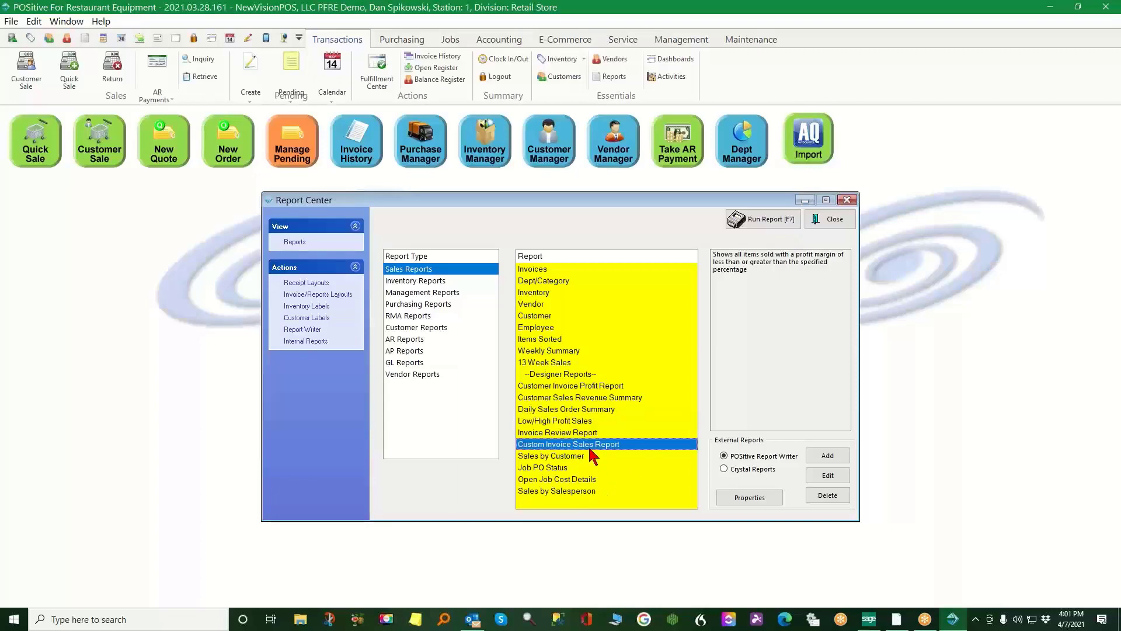
click(769, 218)
click(555, 418)
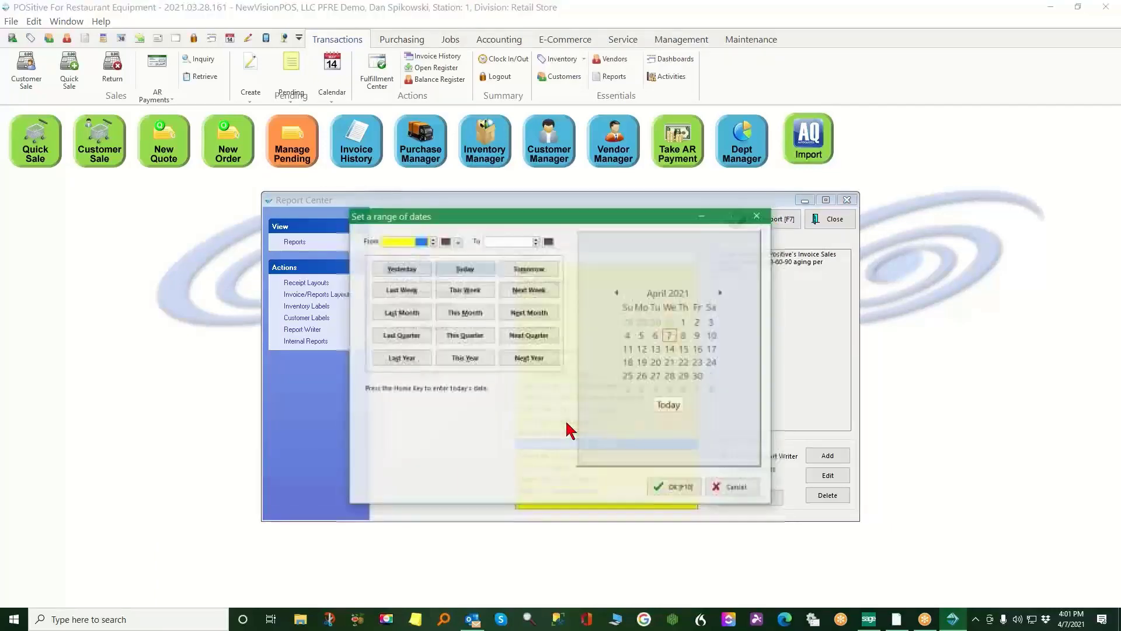
click(464, 358)
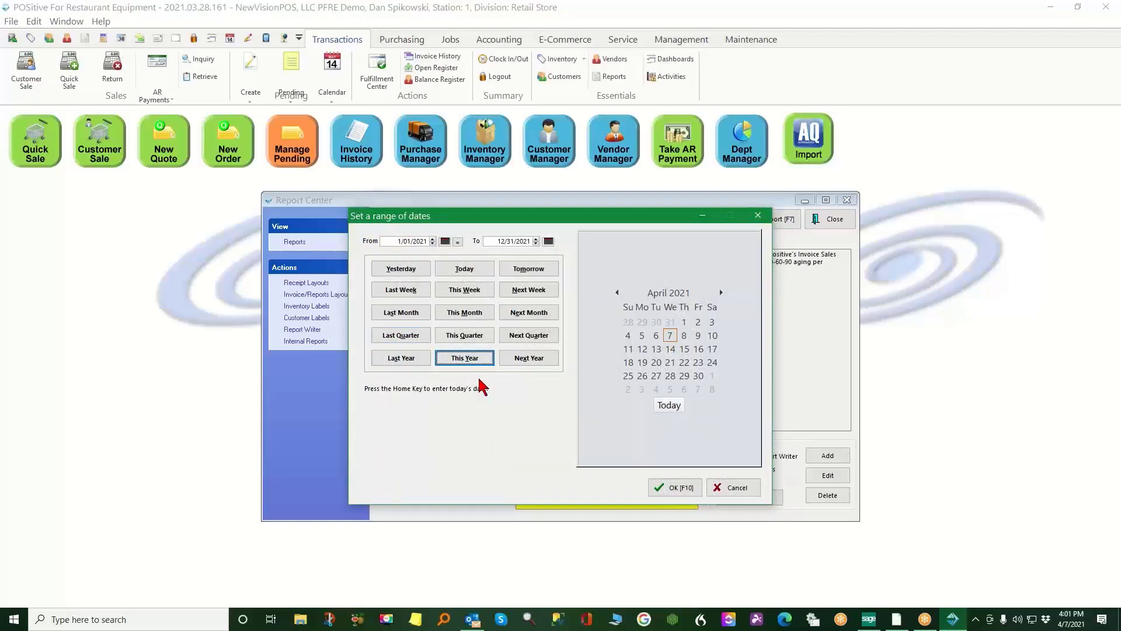
click(671, 489)
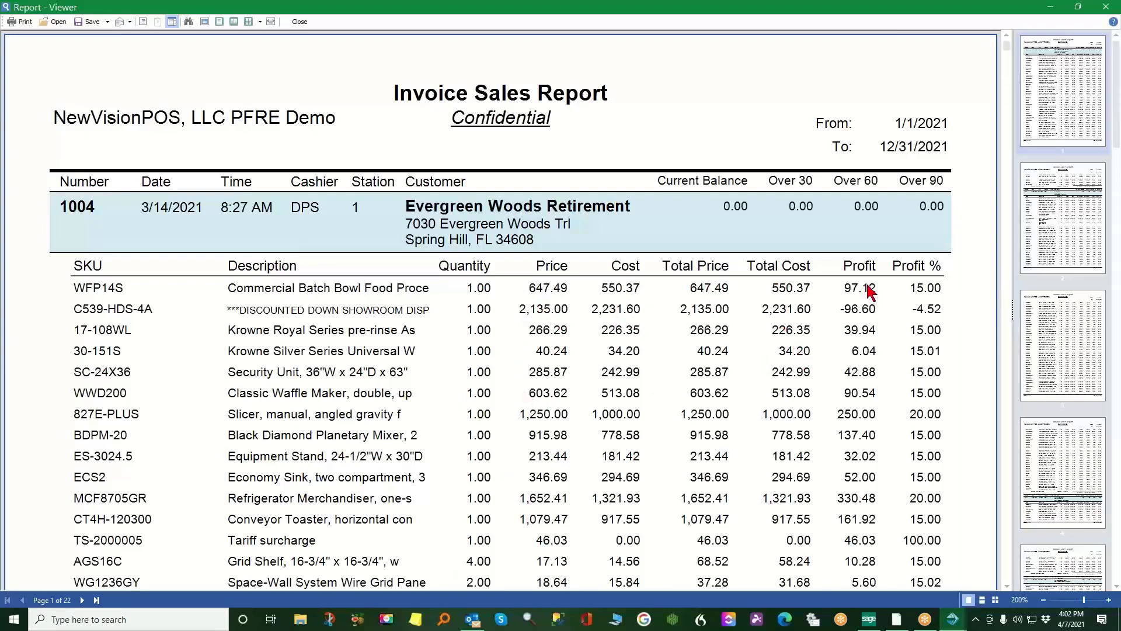
scroll(705, 407, down, 10)
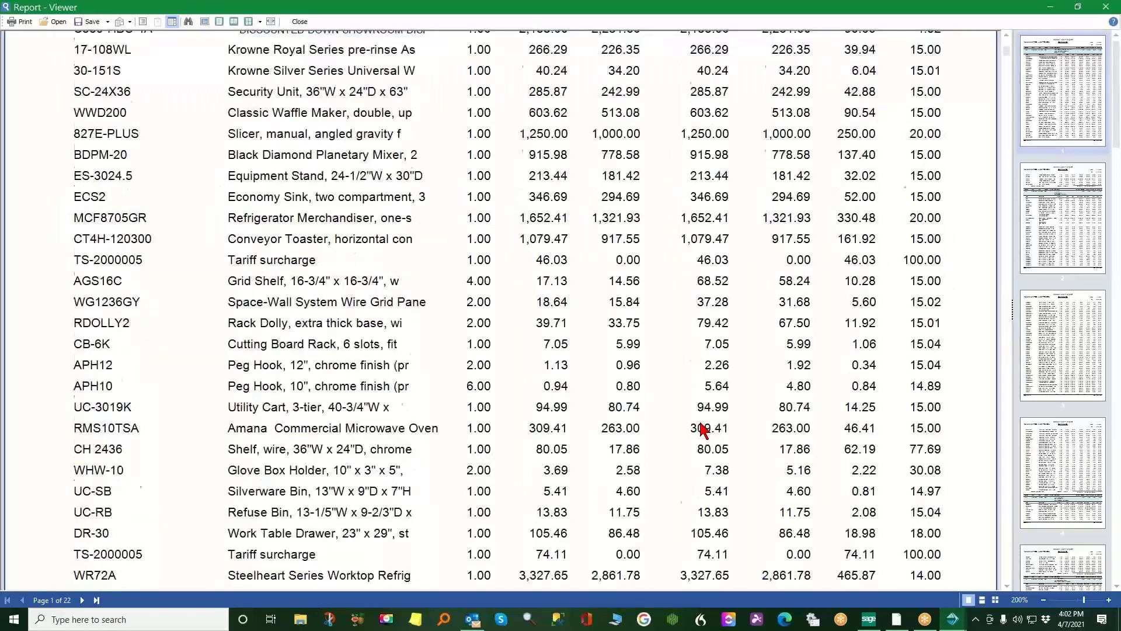
scroll(709, 441, down, 10)
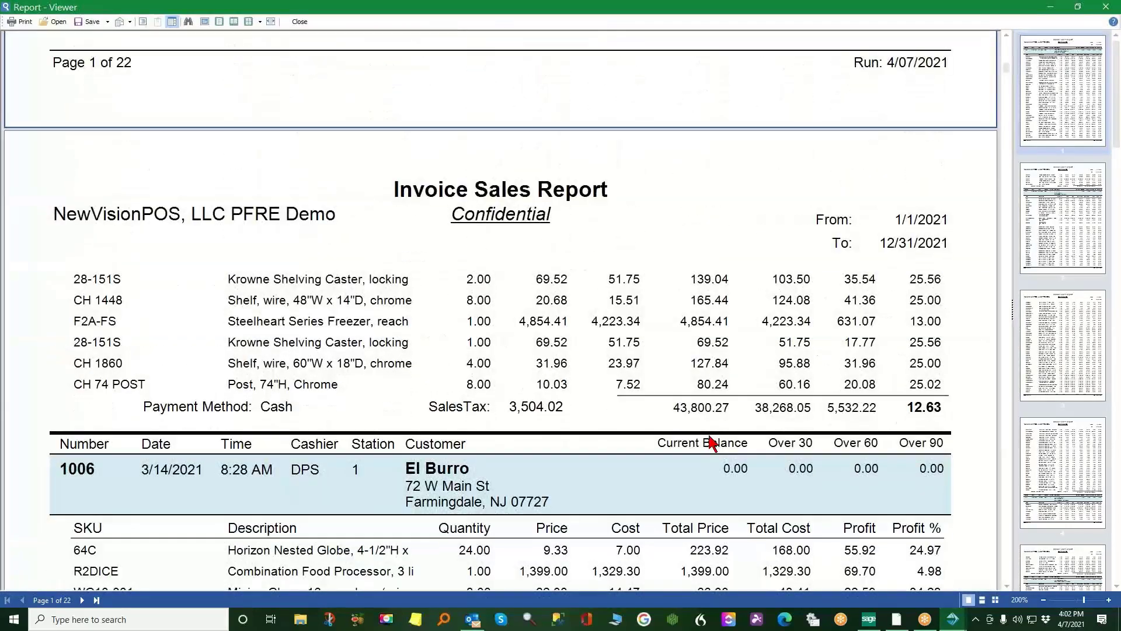
scroll(707, 444, down, 7)
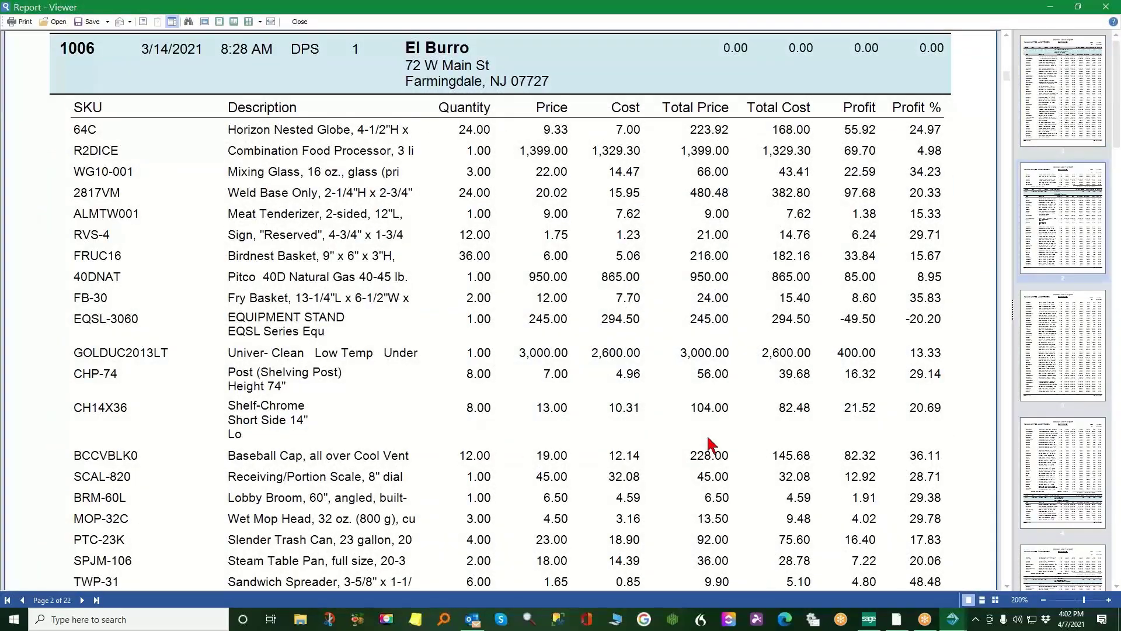
scroll(713, 444, down, 10)
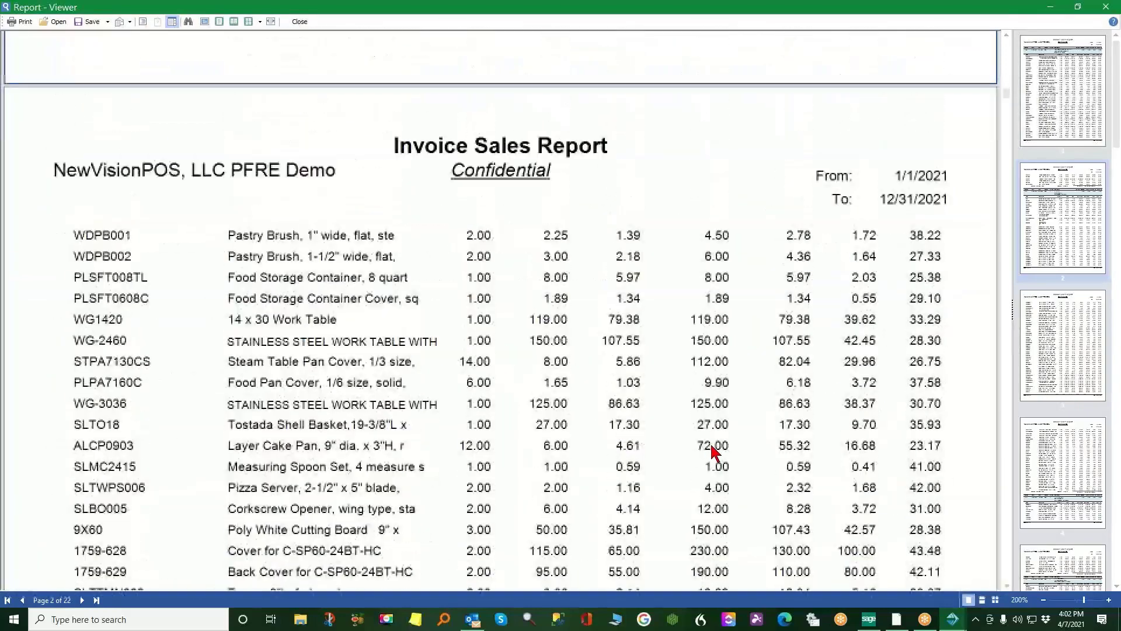
click(1108, 7)
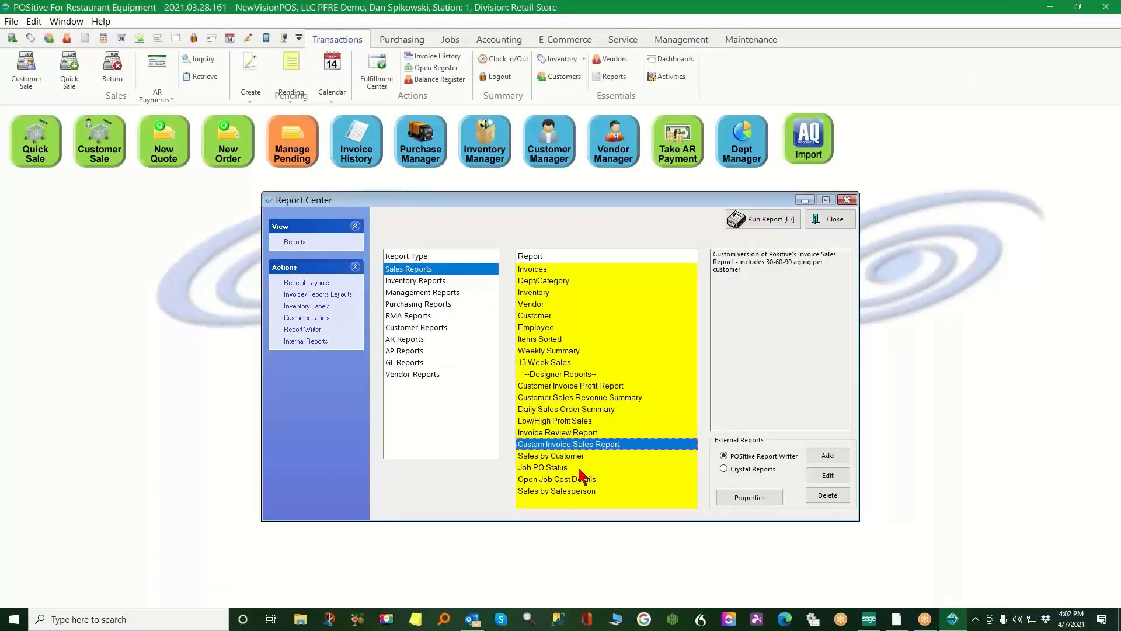
Preview the Sales by Salesperson report for this year with all salespeople and invoice detail shown, review its cost and margin columns, and close it
click(559, 492)
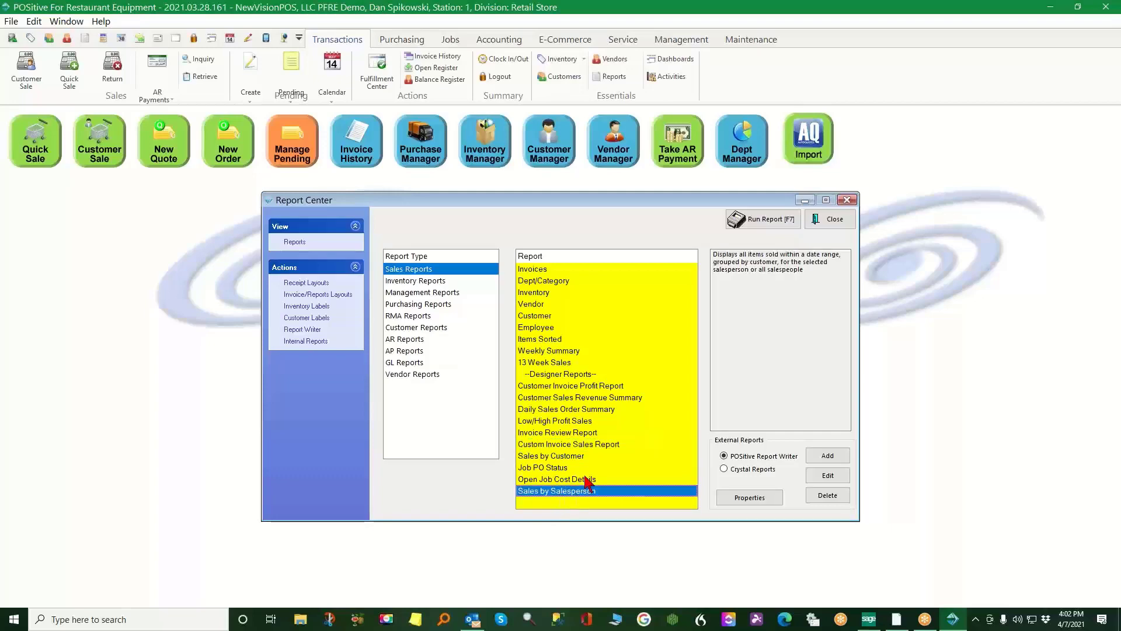
click(764, 219)
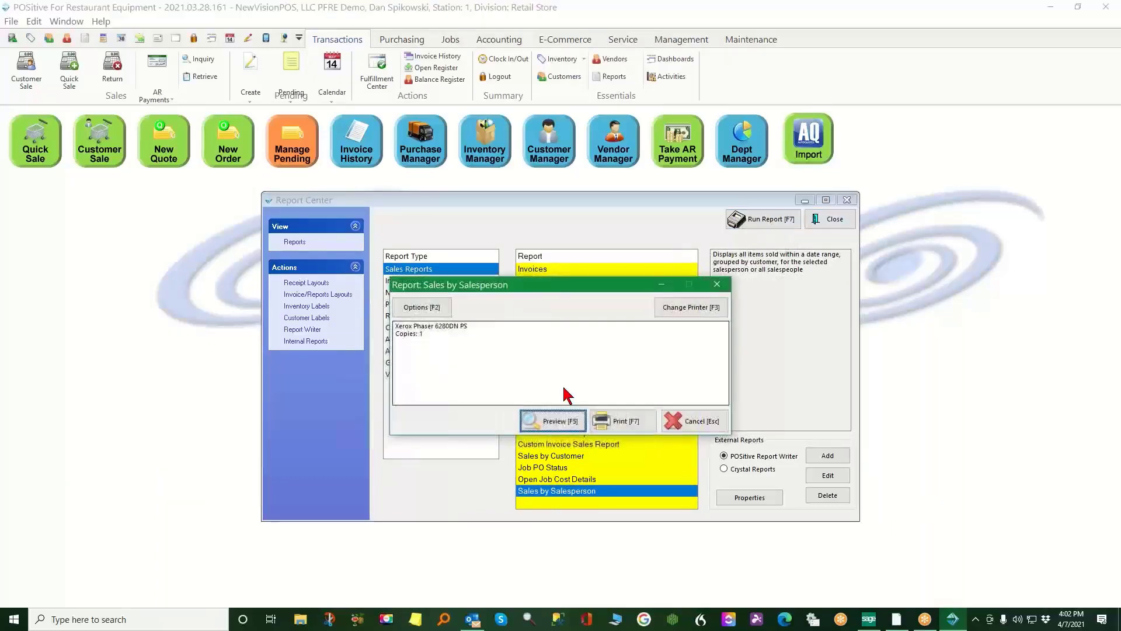
click(550, 419)
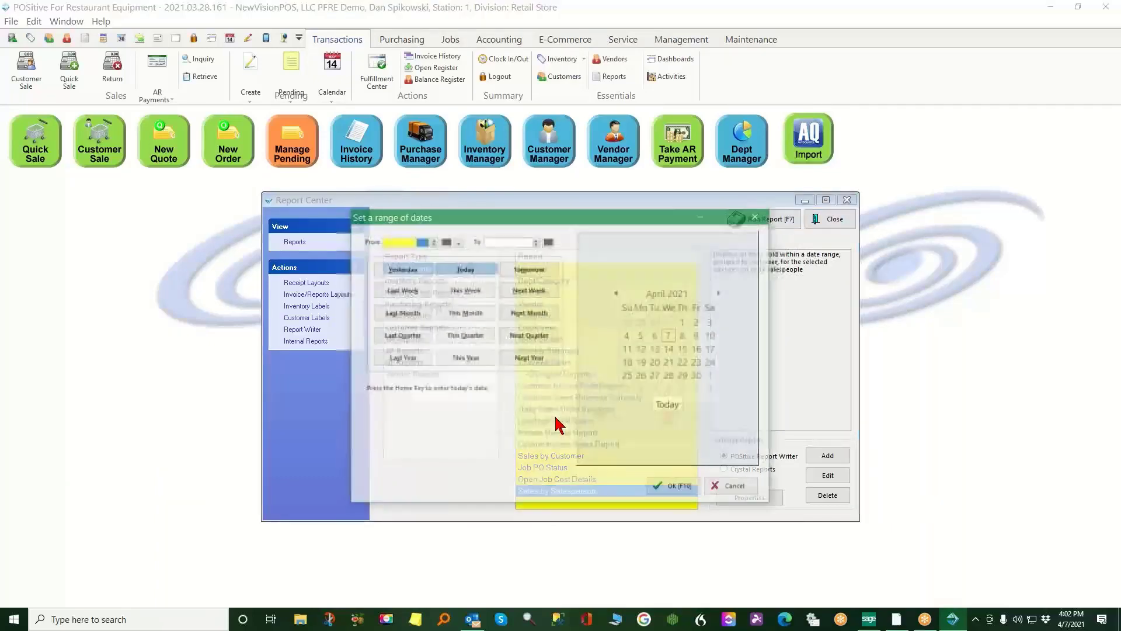
click(465, 358)
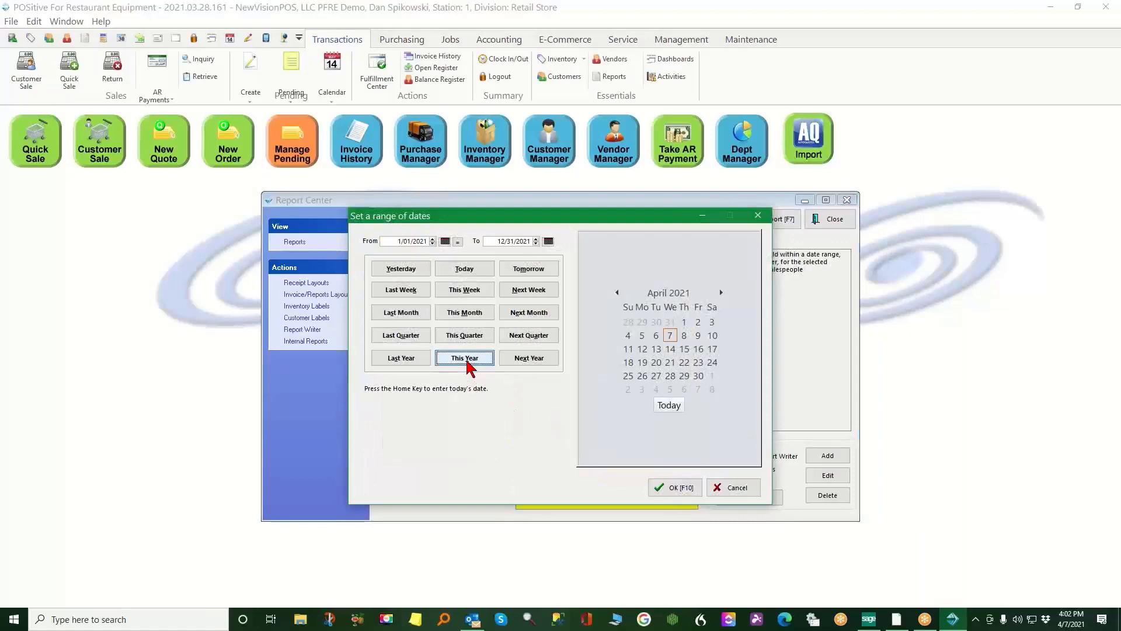
click(664, 486)
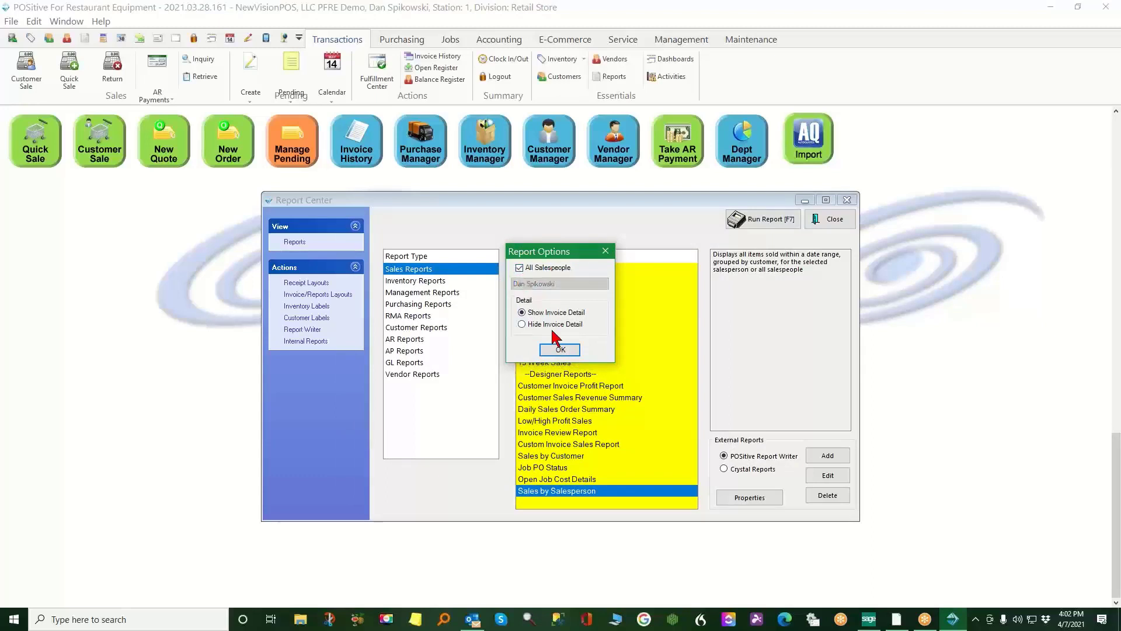
click(560, 350)
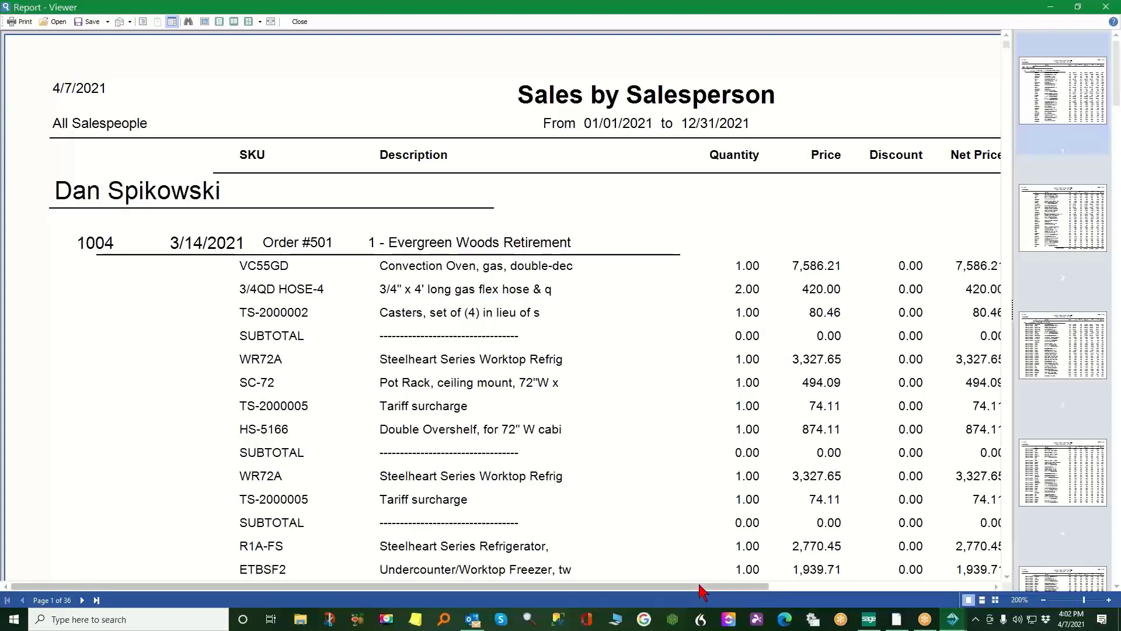
drag(701, 586, 934, 585)
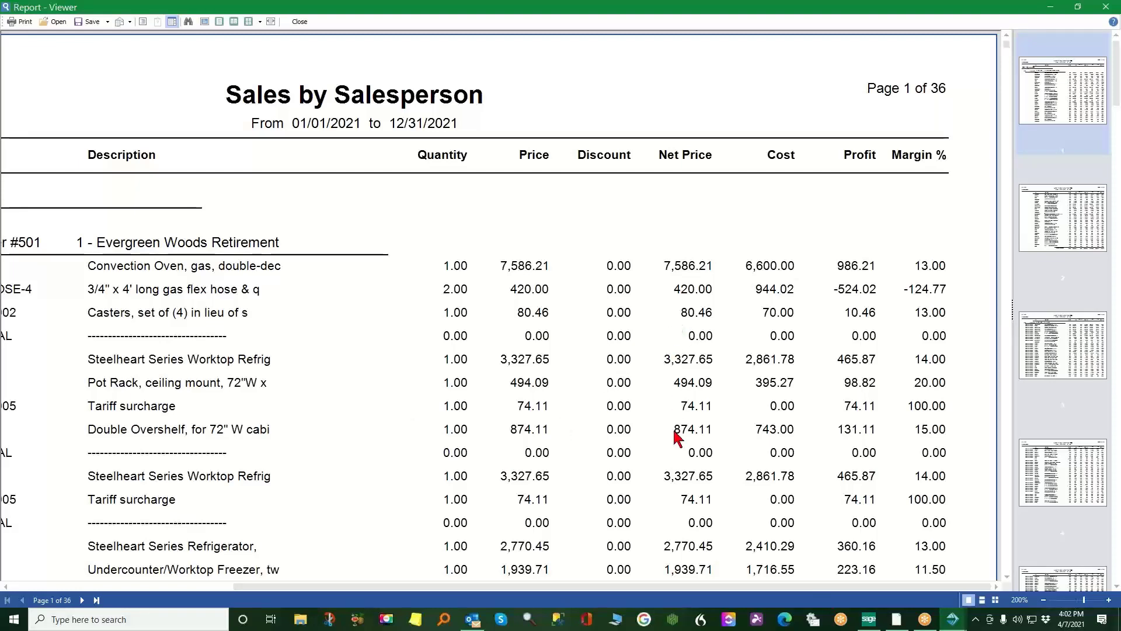
scroll(713, 471, down, 3)
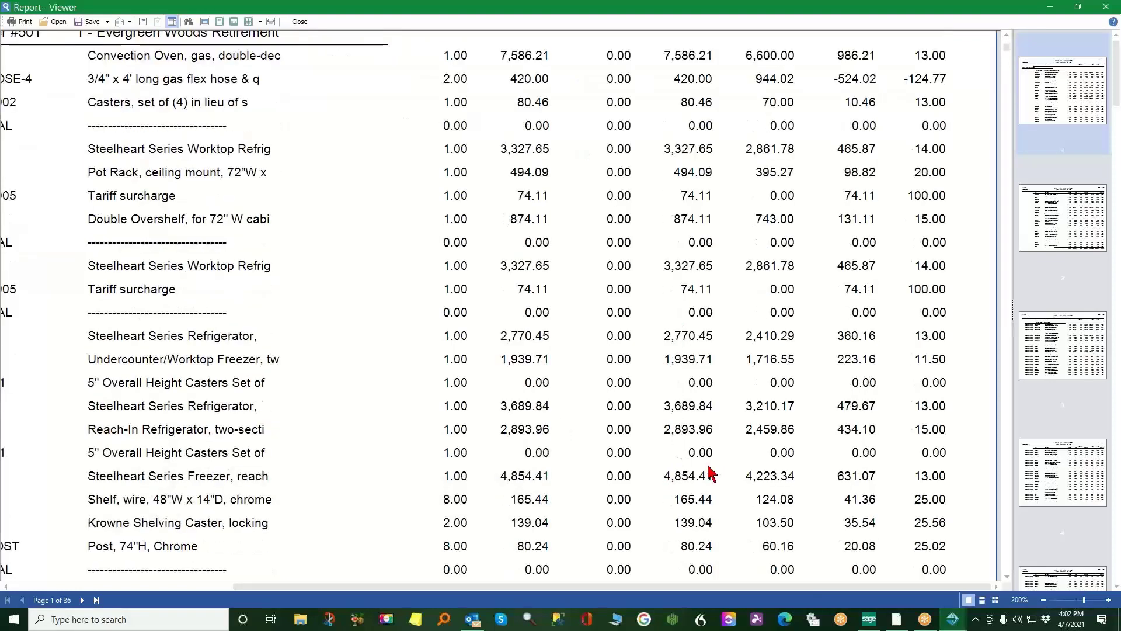
scroll(727, 471, down, 10)
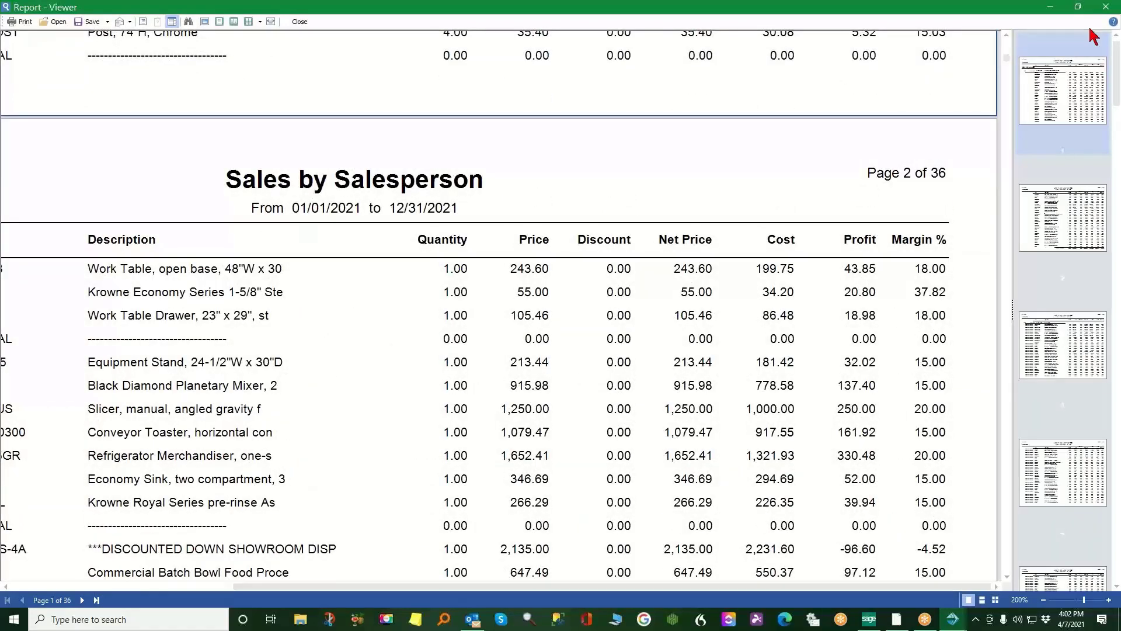
click(1110, 9)
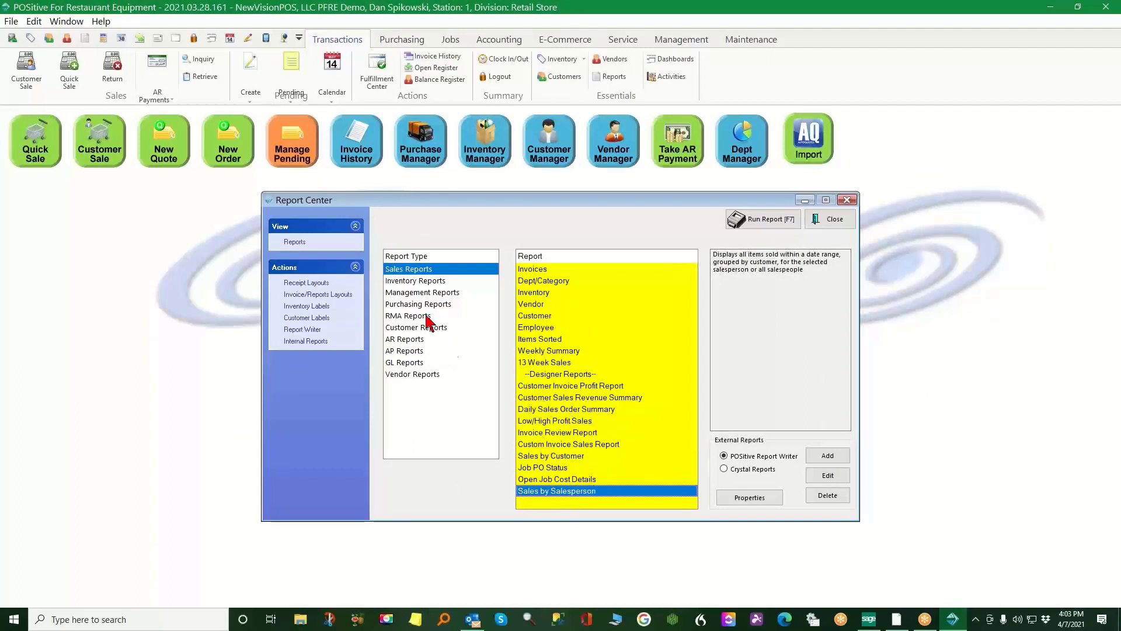
Look over the available inventory, management, purchasing, RMA, customer and AR reports in the Report Center
click(442, 281)
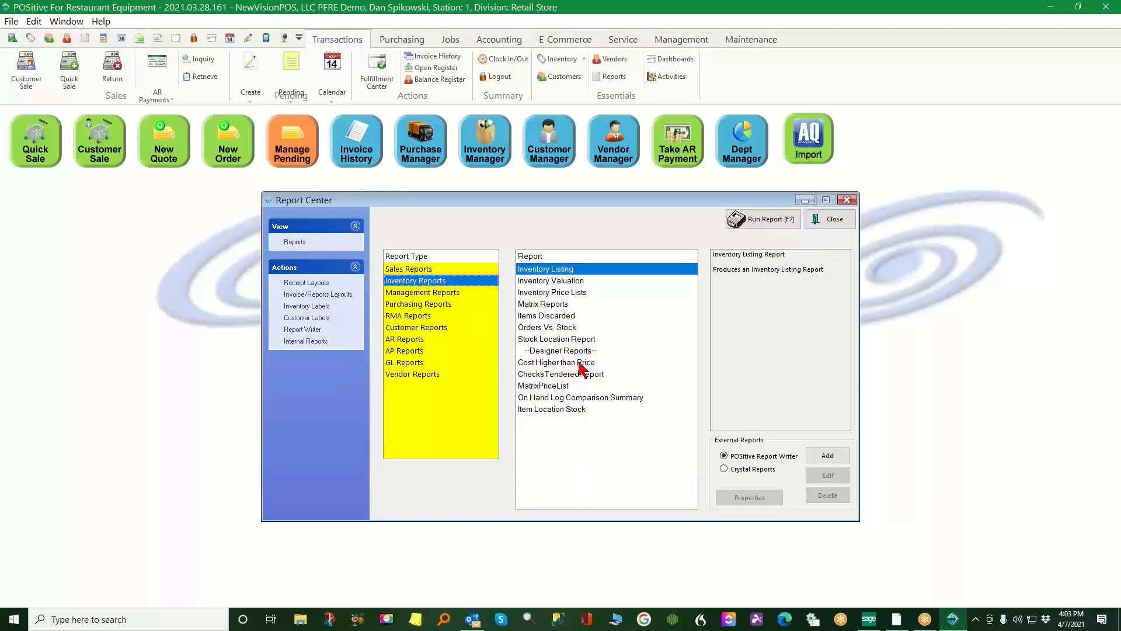
click(437, 292)
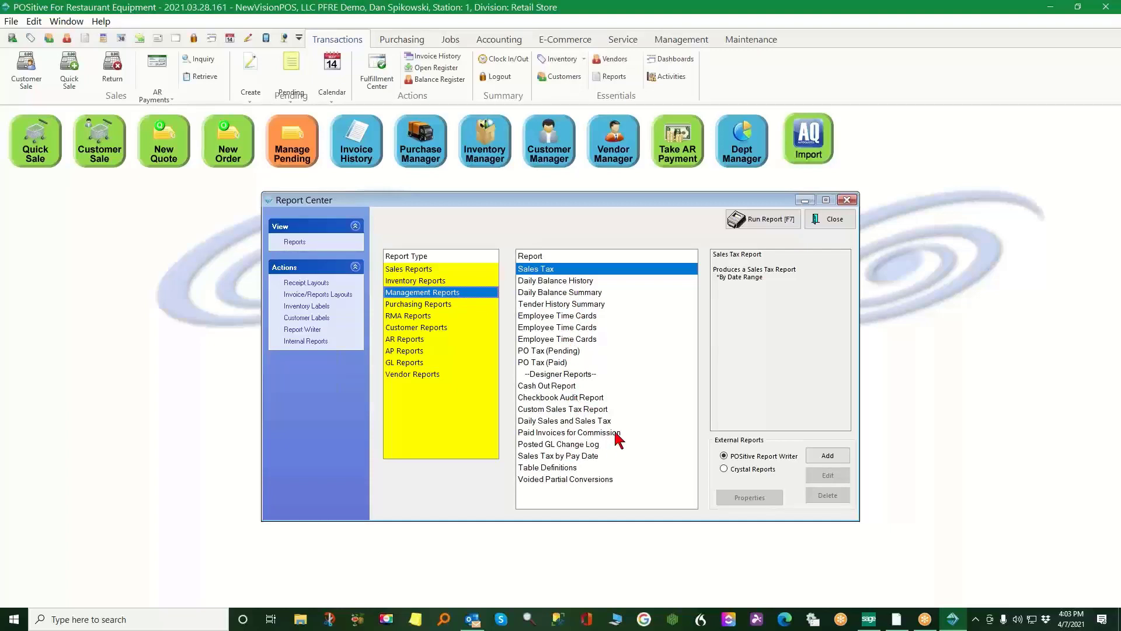
click(420, 305)
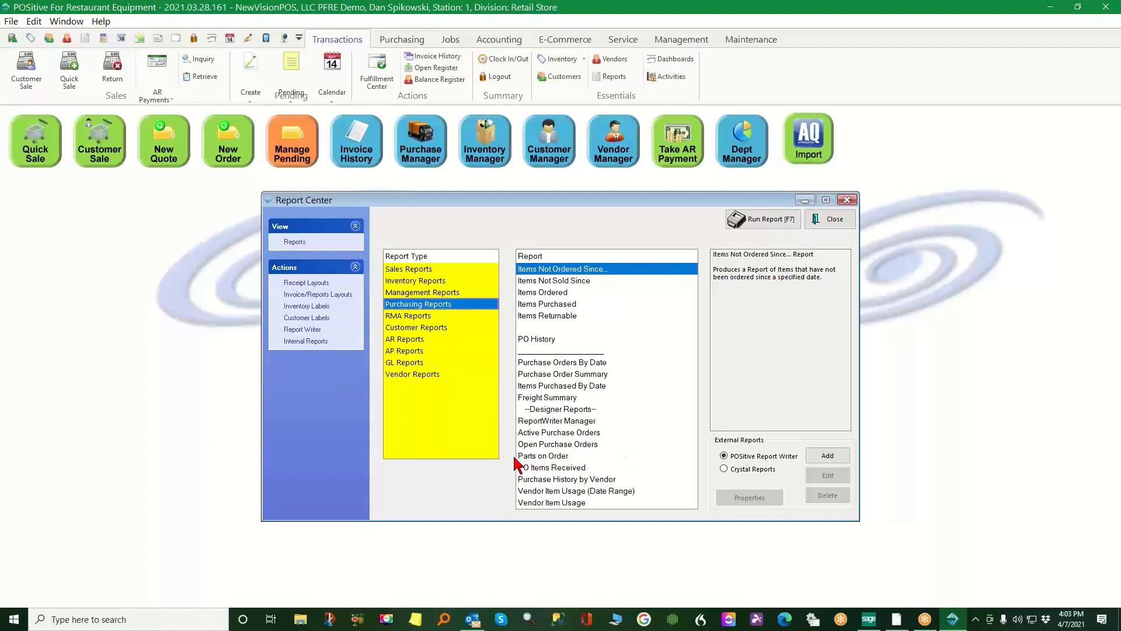
click(404, 316)
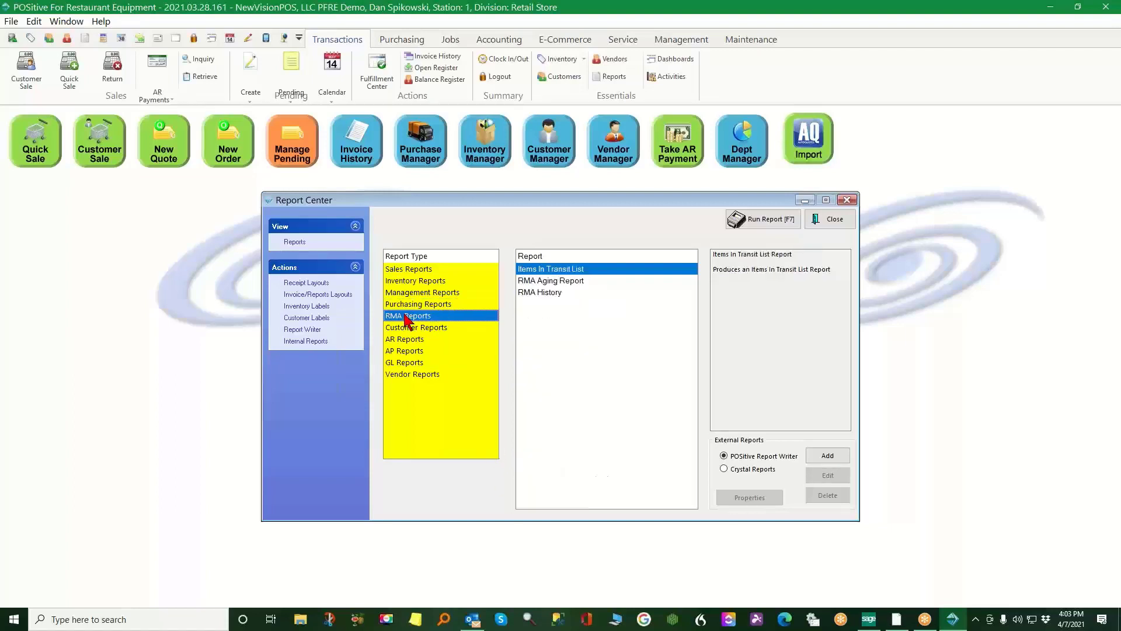
click(413, 328)
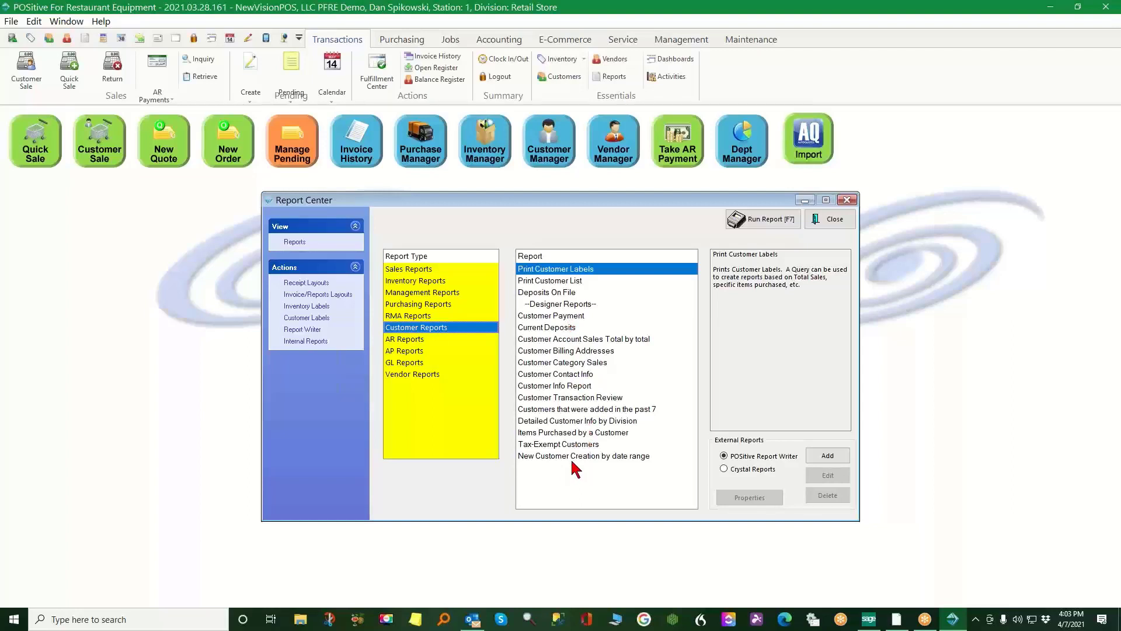
click(411, 339)
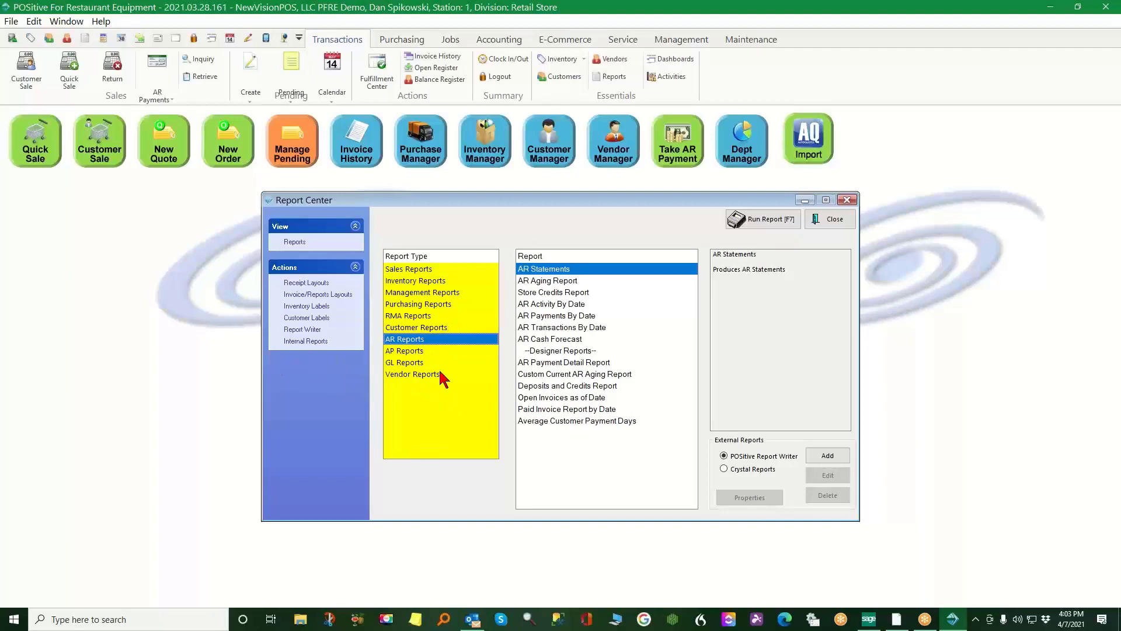
Preview the GL Income Statement for all divisions, January to April of fiscal year 2021, enlarge it to read, and close it
click(402, 364)
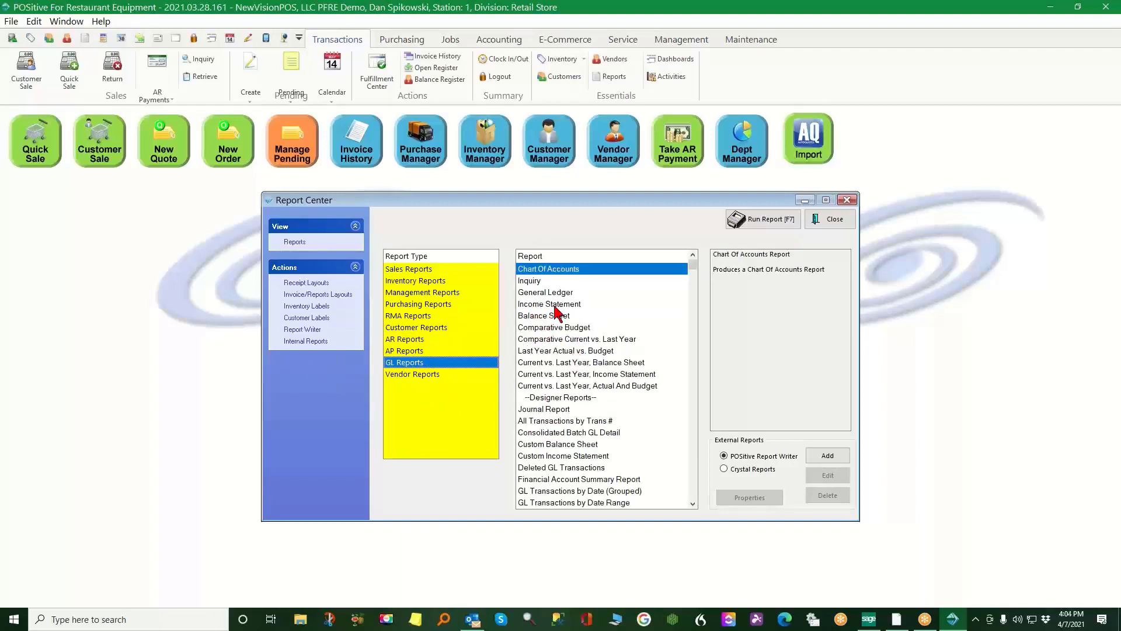
click(555, 305)
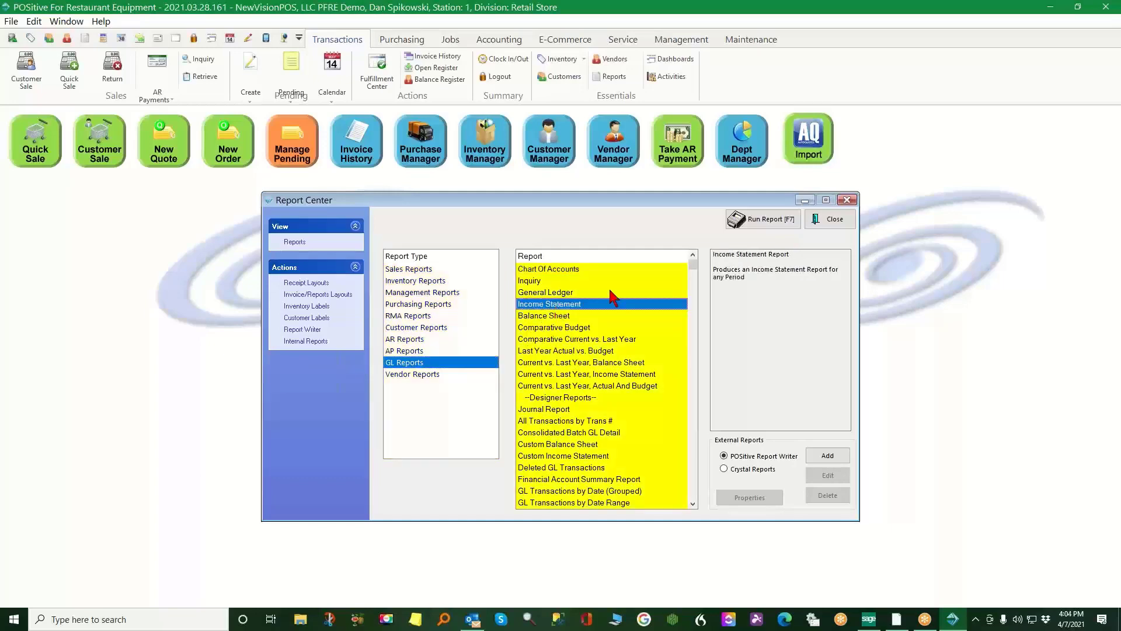
click(761, 219)
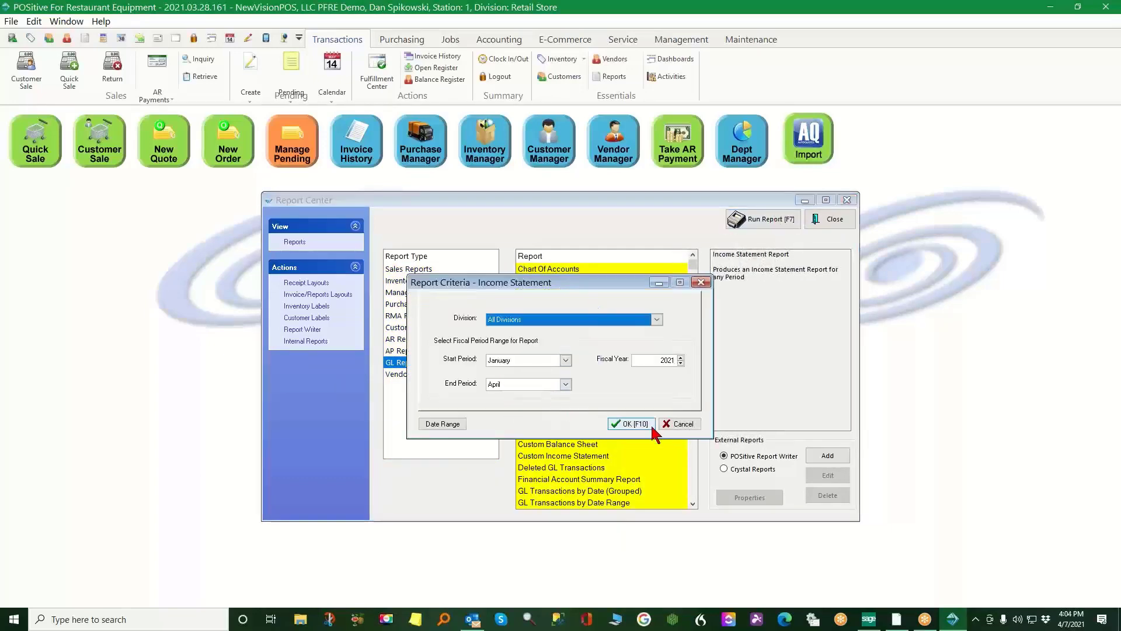
click(628, 423)
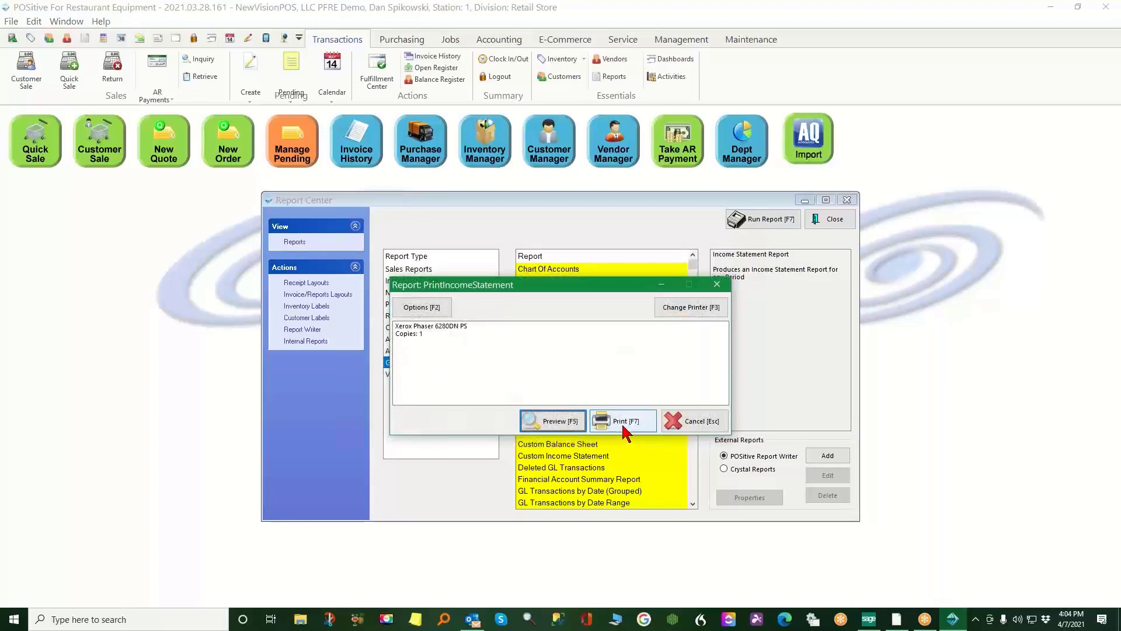
click(551, 423)
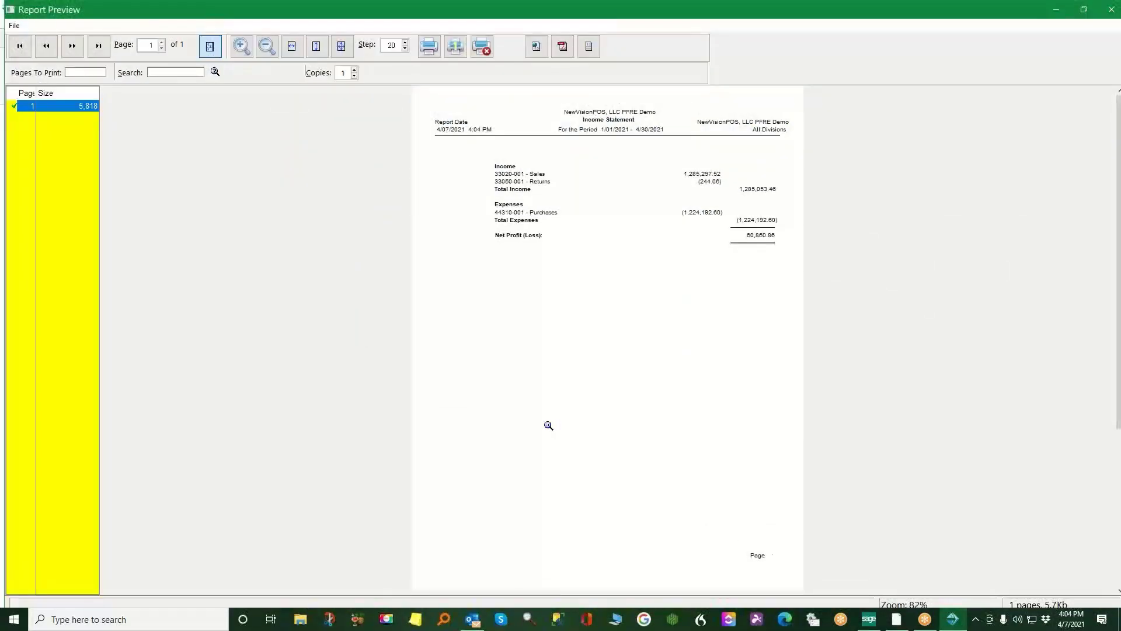
click(538, 425)
click(529, 428)
click(654, 396)
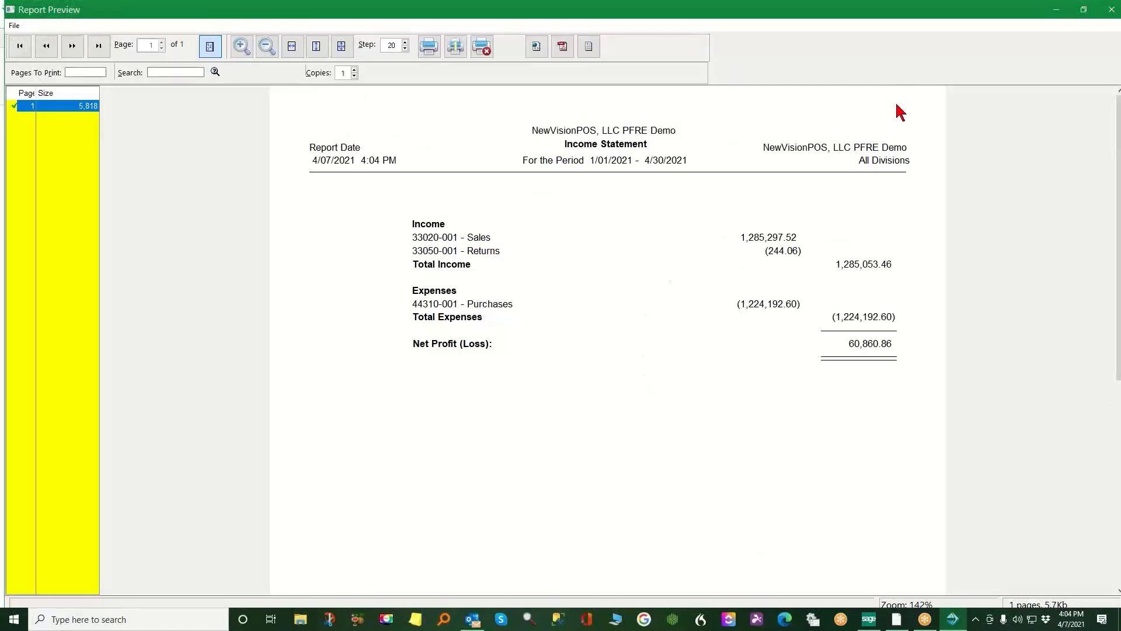
click(1112, 11)
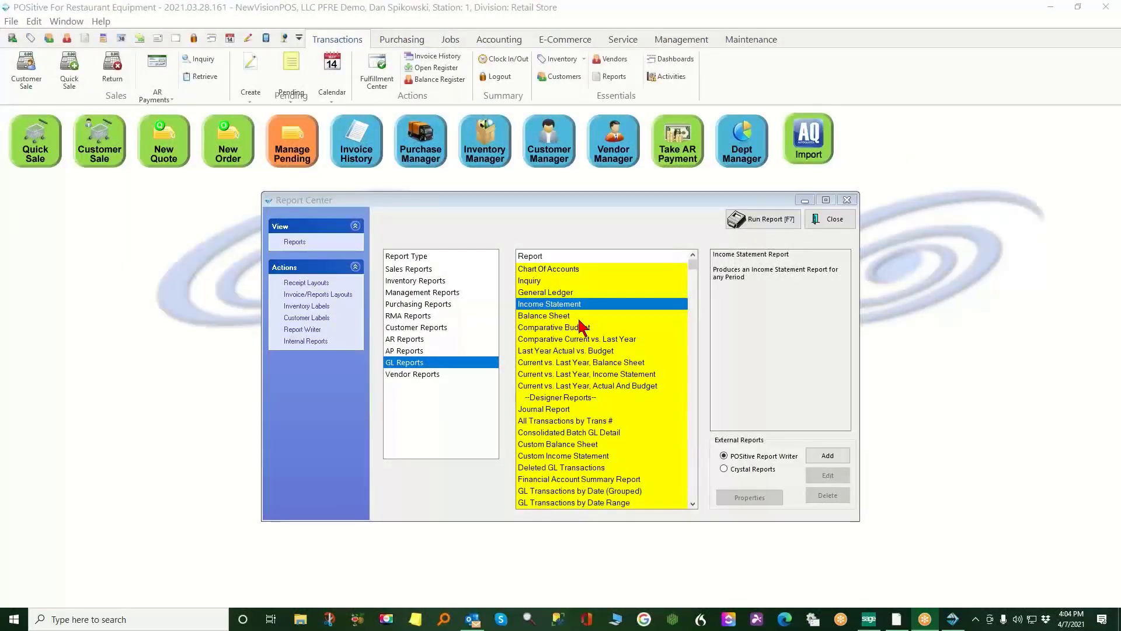
Preview the GL Custom Balance Sheet for this year and all divisions, read it through, and close it along with the Report Center
click(582, 447)
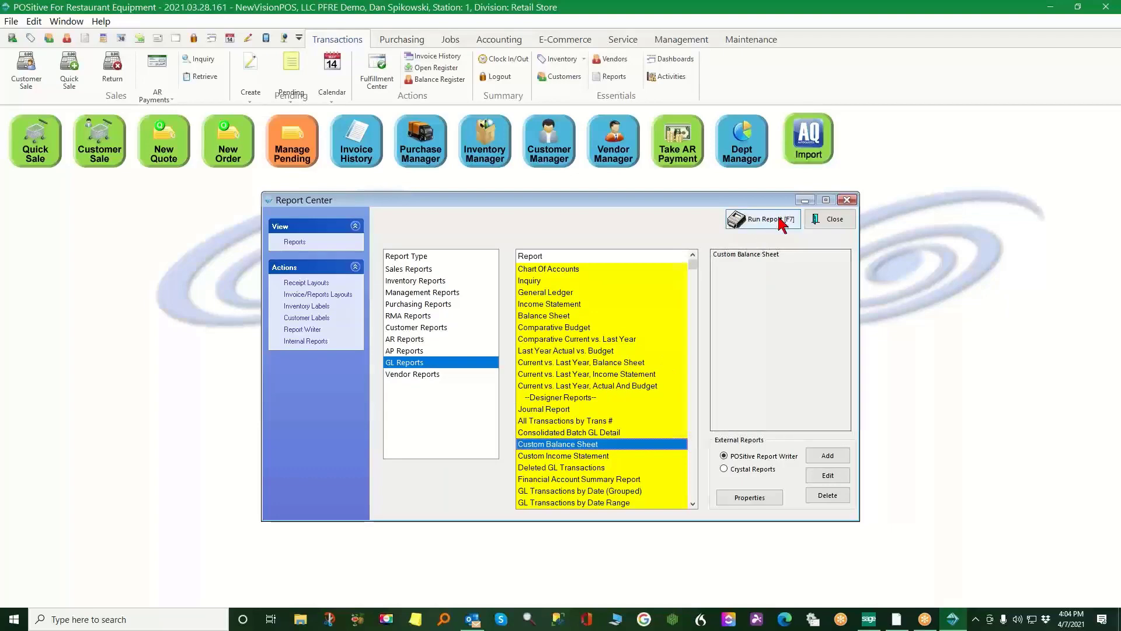
click(759, 219)
click(575, 423)
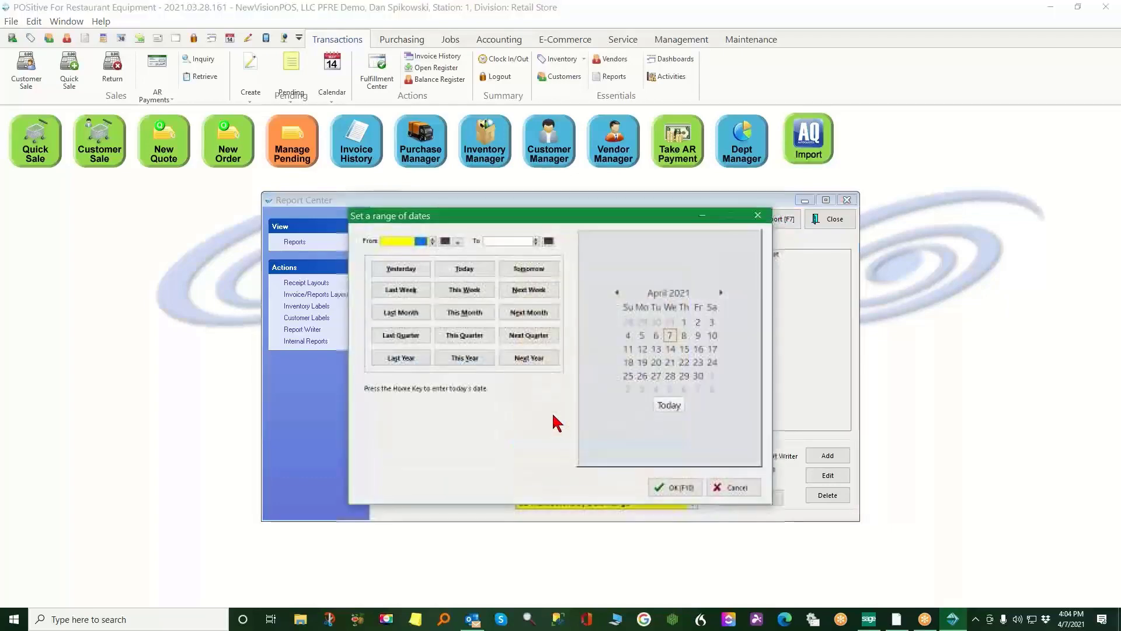
click(465, 363)
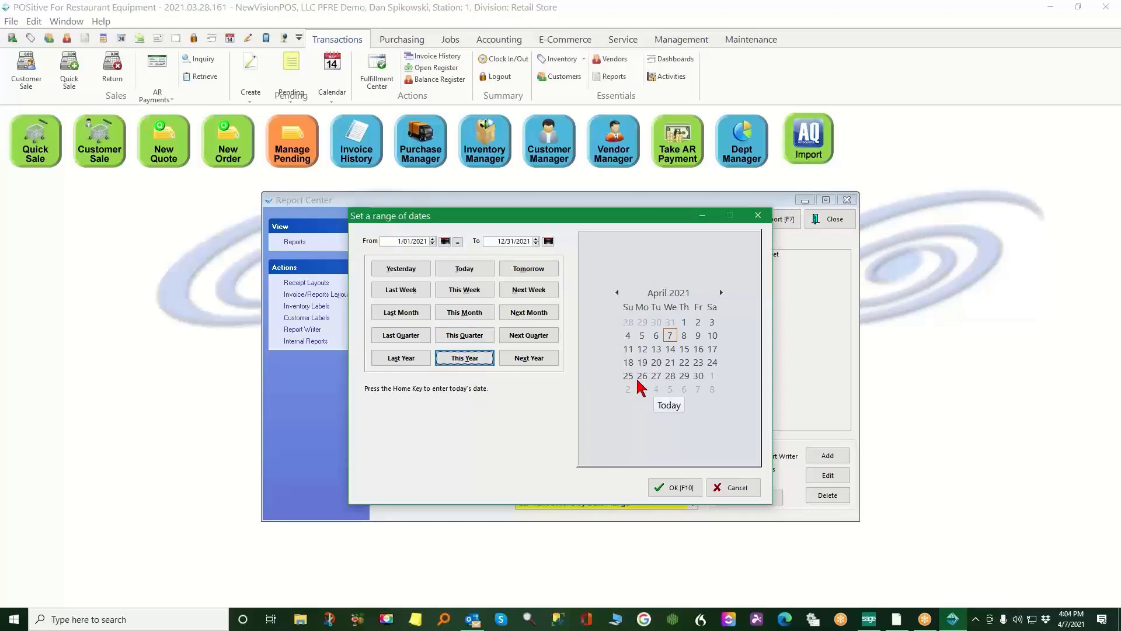
click(679, 488)
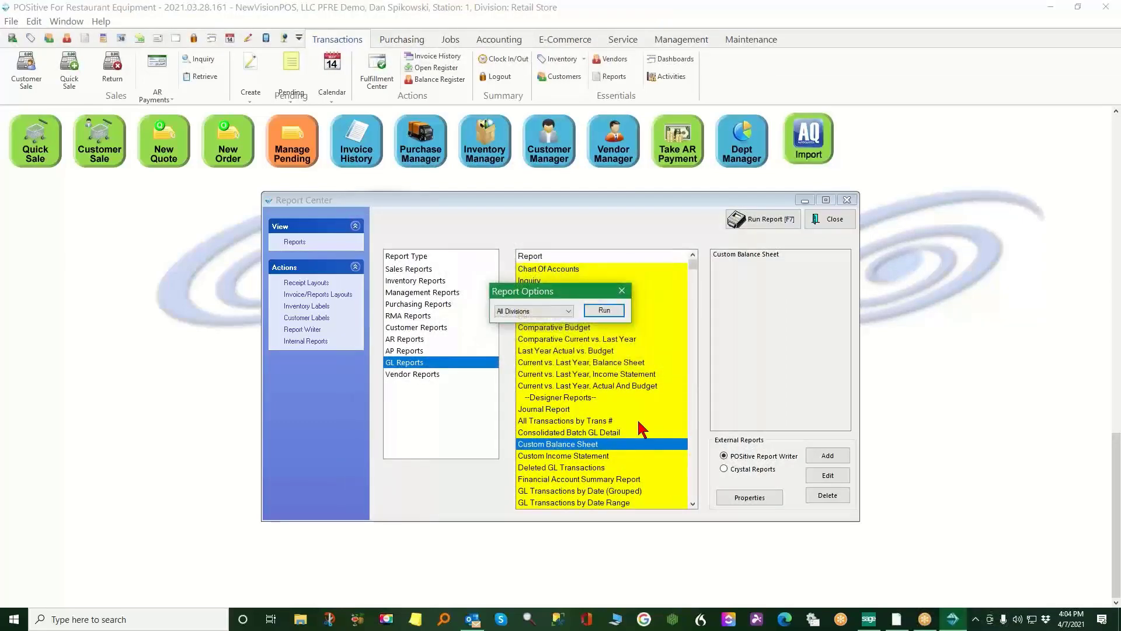
click(593, 315)
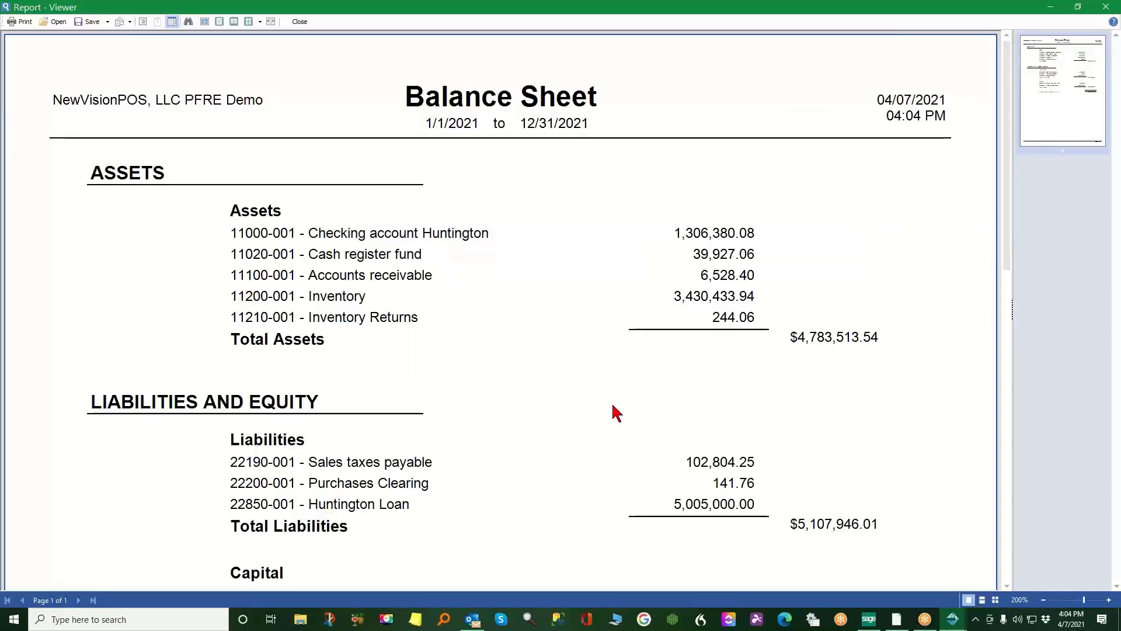
scroll(622, 410, down, 5)
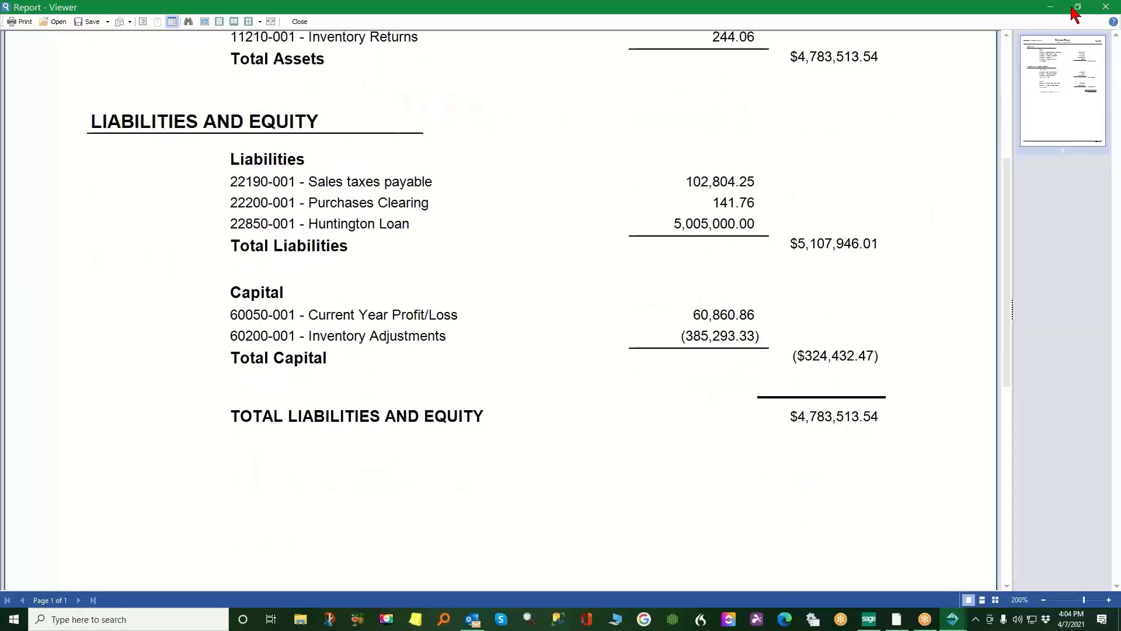
click(1105, 6)
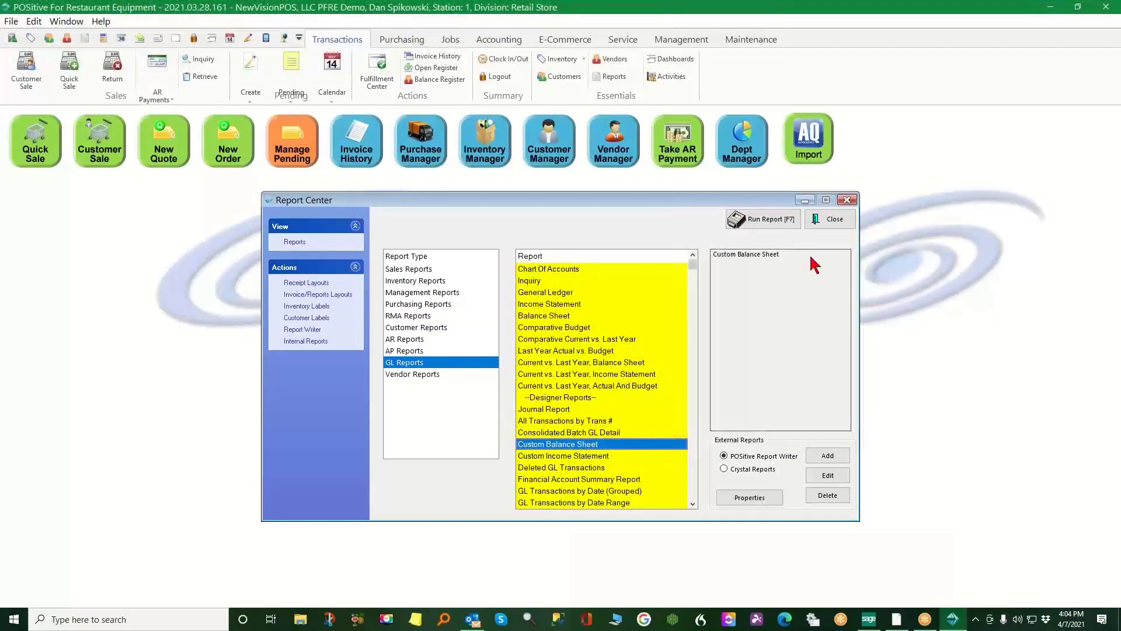
click(835, 220)
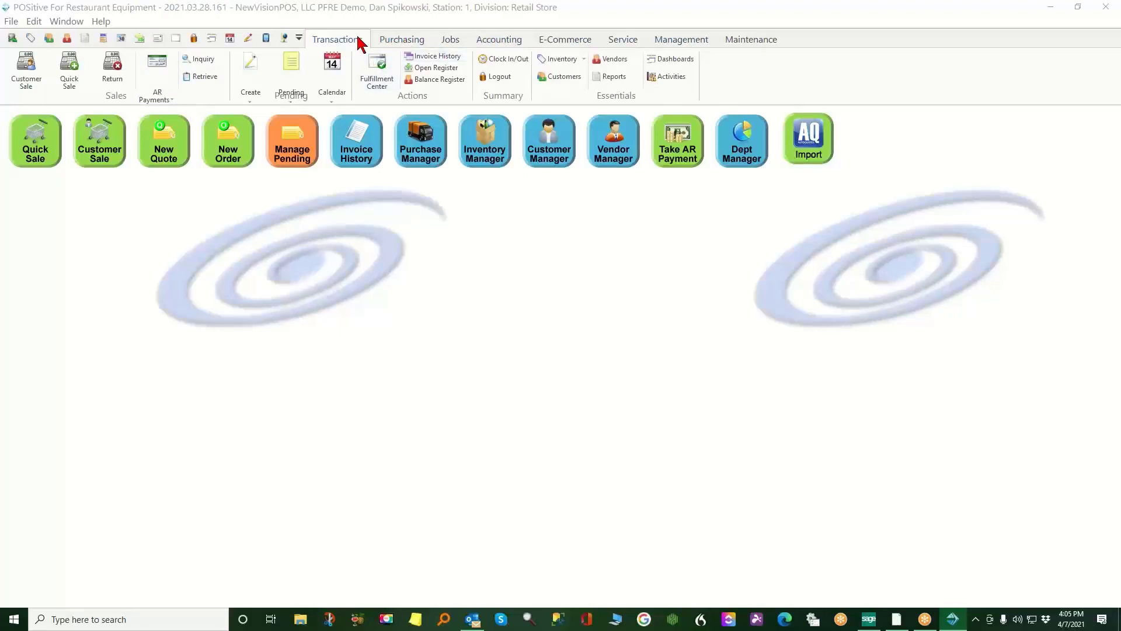
View the employee Commissions window, close it, and look over the available e-commerce functions
click(684, 42)
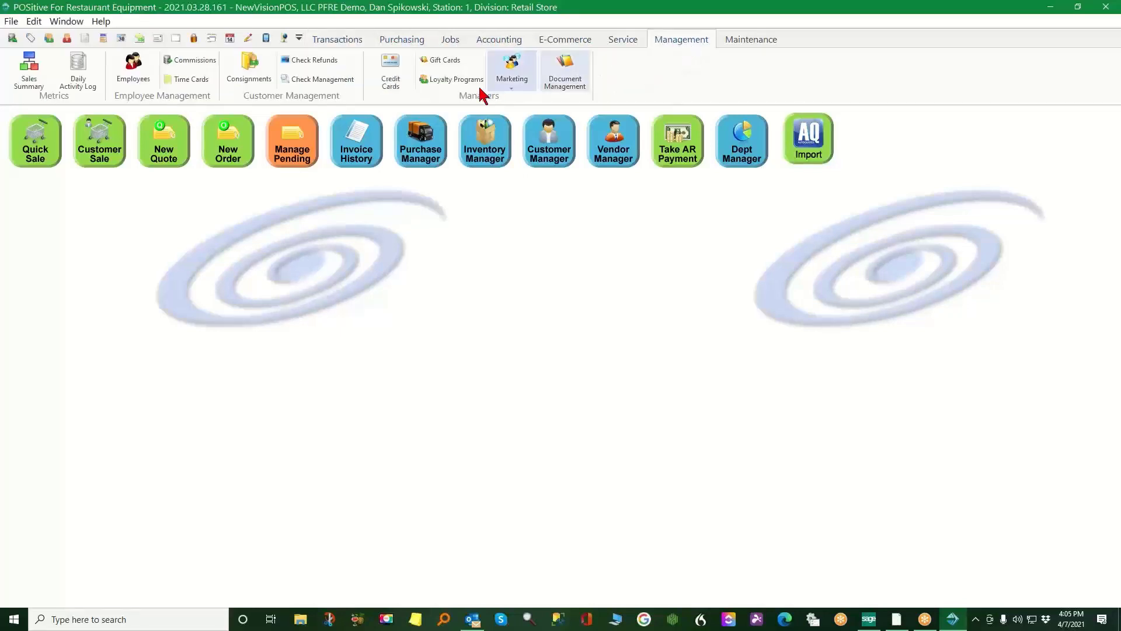
click(181, 60)
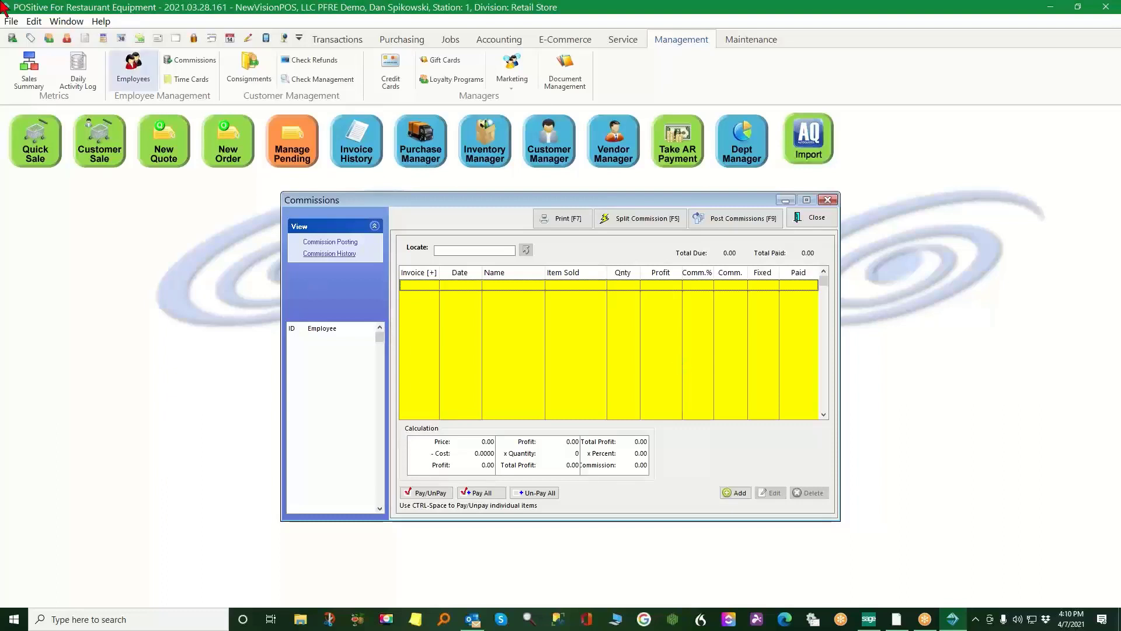
click(582, 44)
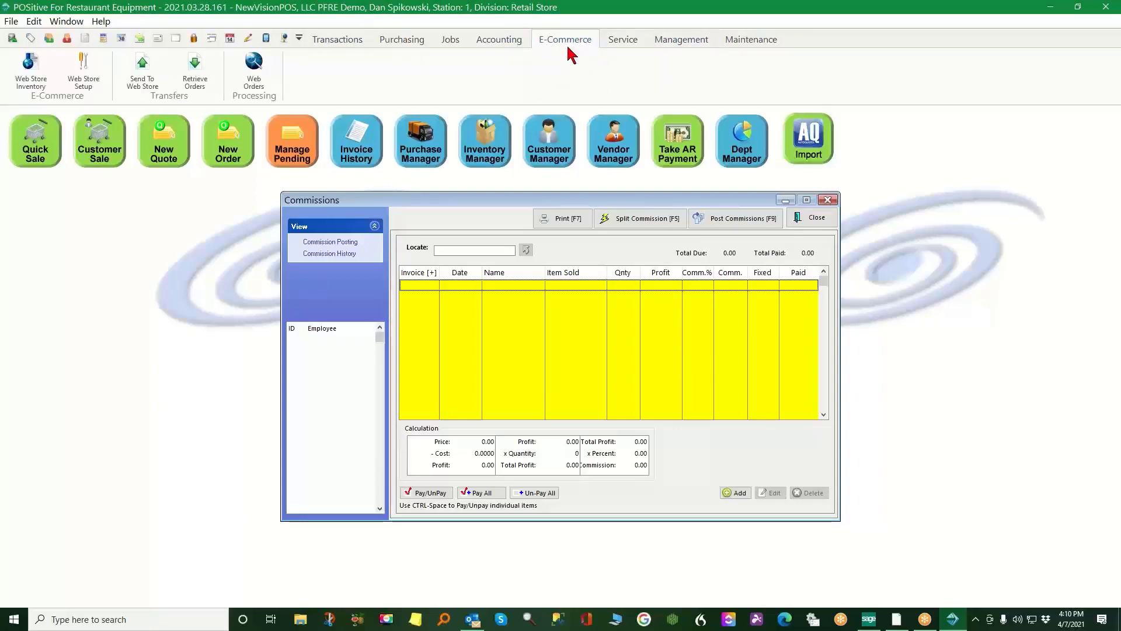
click(829, 219)
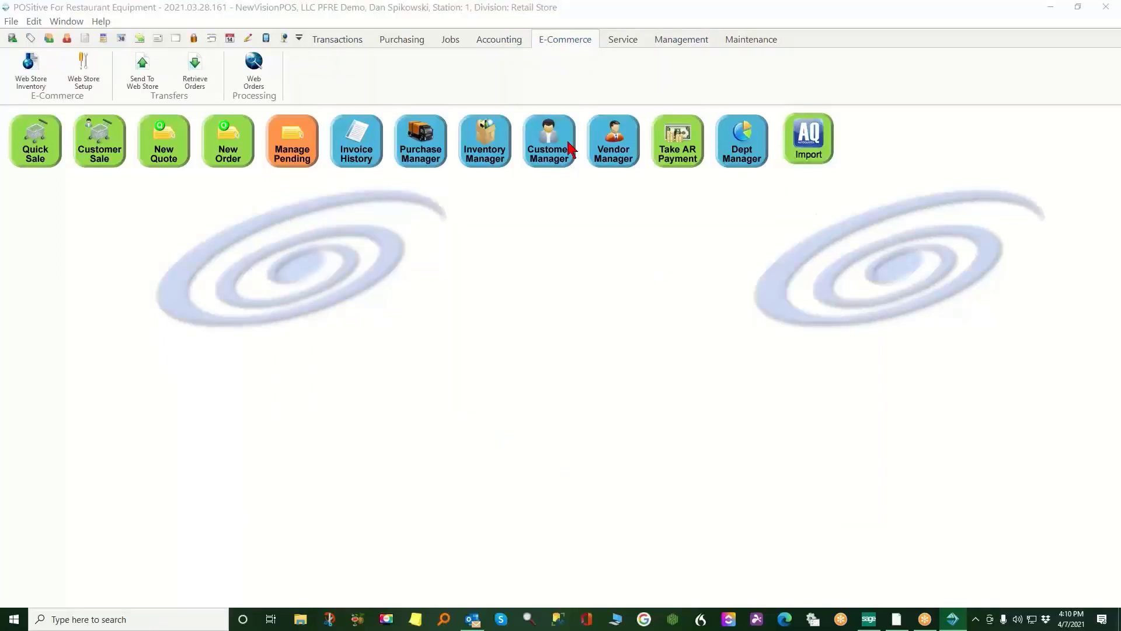
click(560, 44)
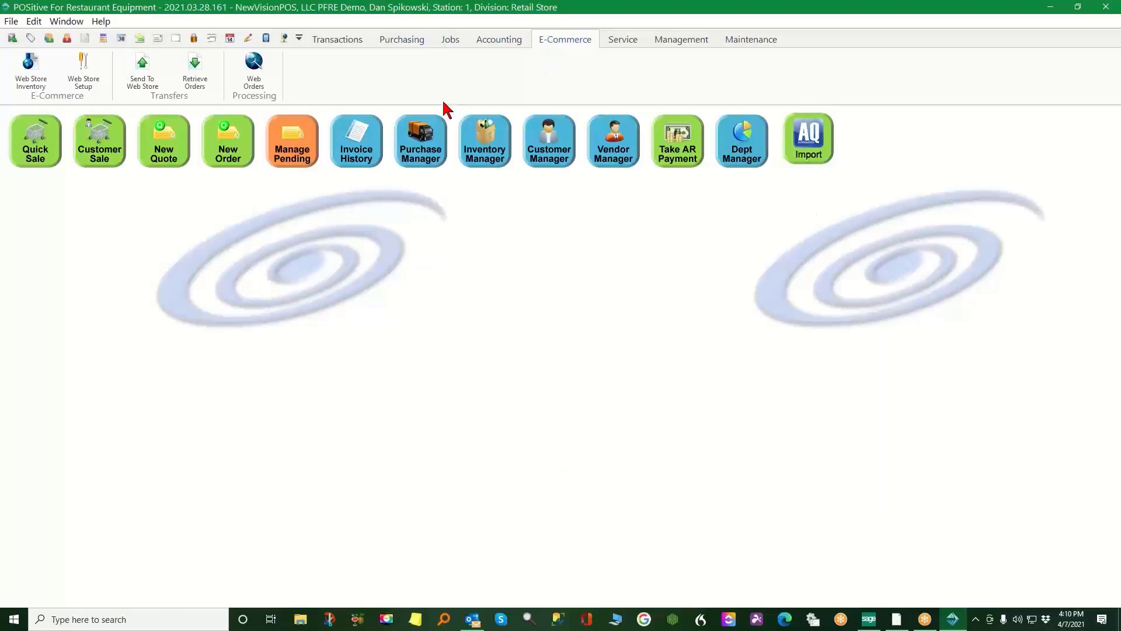
Create a new web order for Augusta National Golf Club, bypassing its pending sales order and using the default shipping address
click(325, 39)
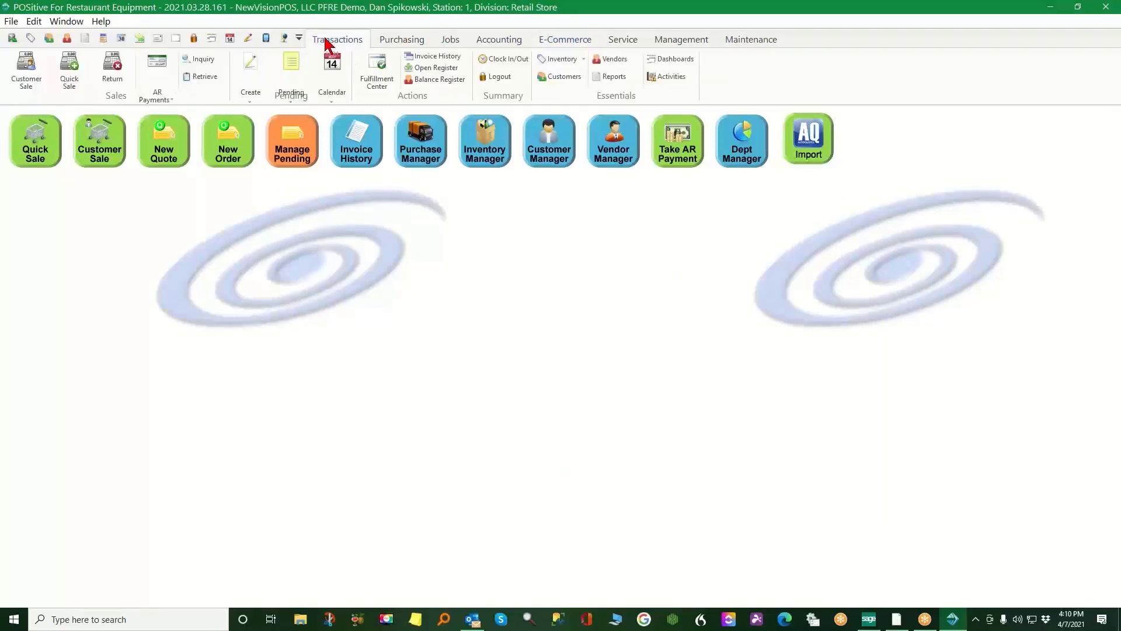
click(246, 87)
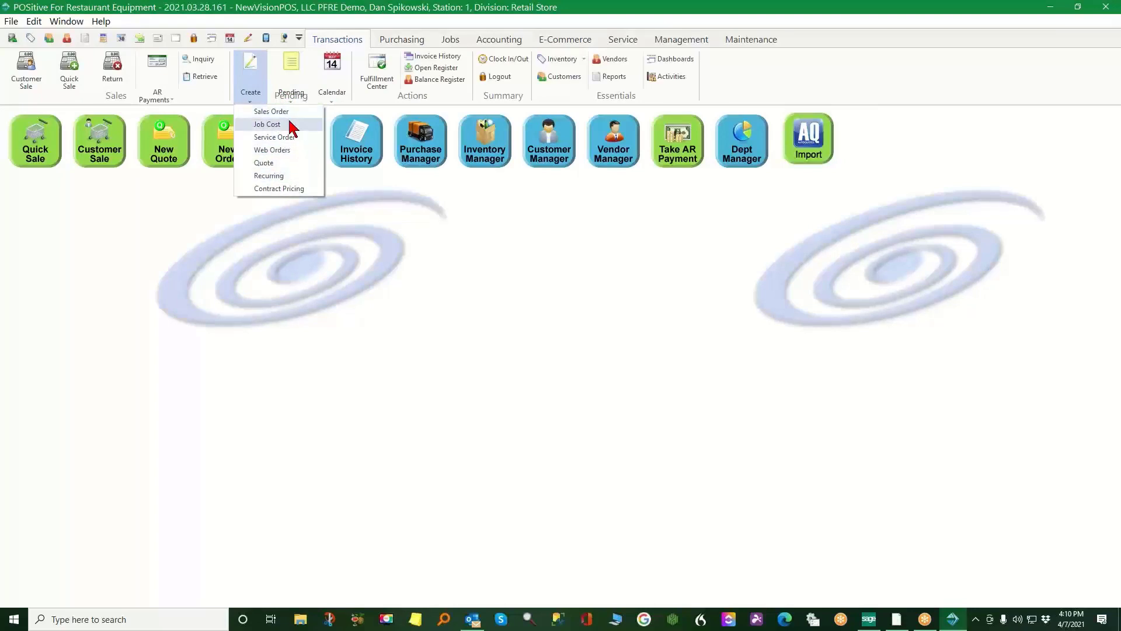
click(272, 150)
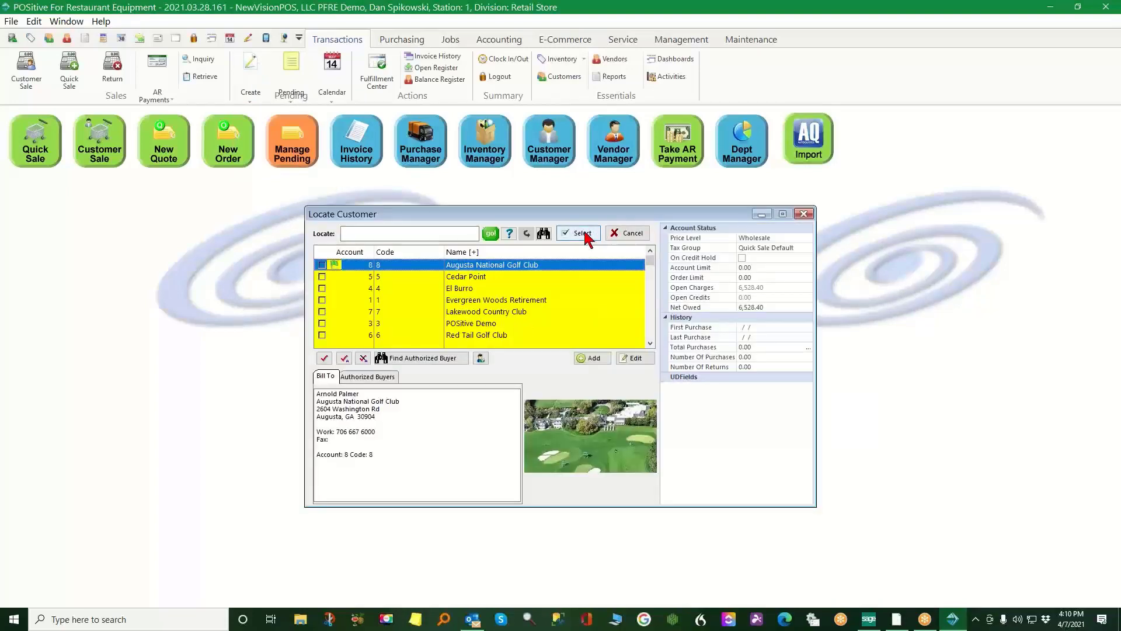
click(586, 235)
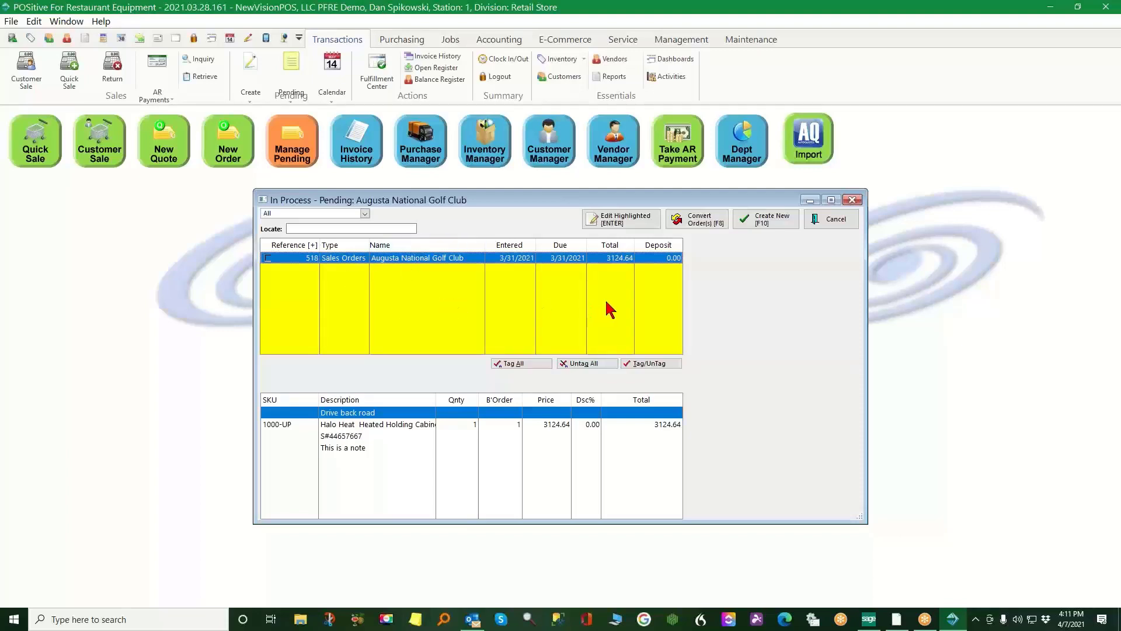
click(834, 223)
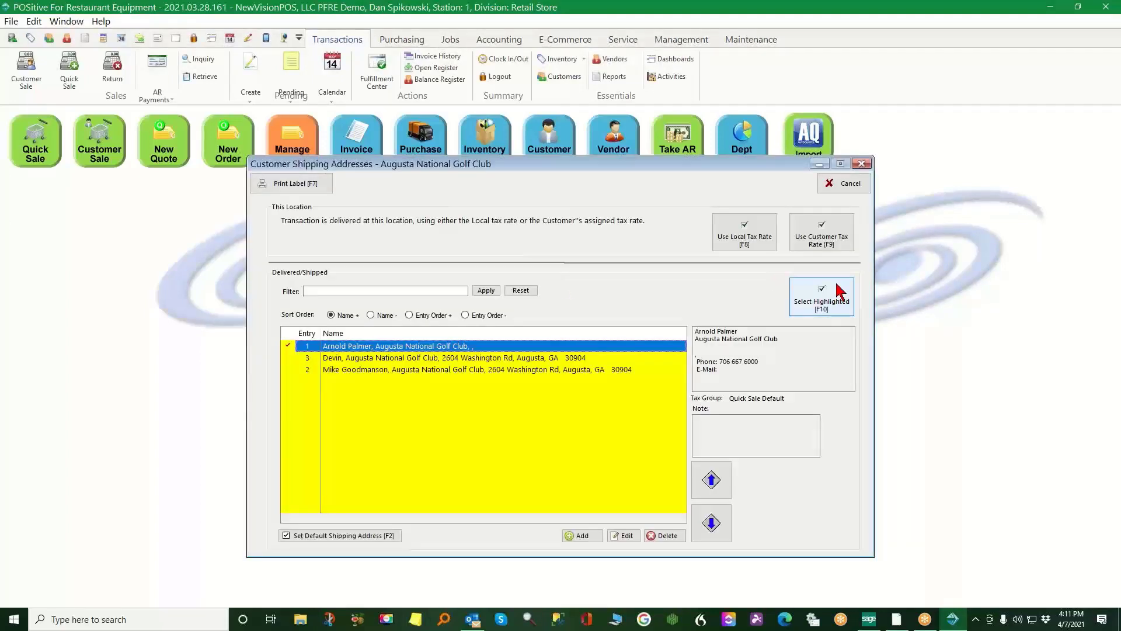
click(838, 292)
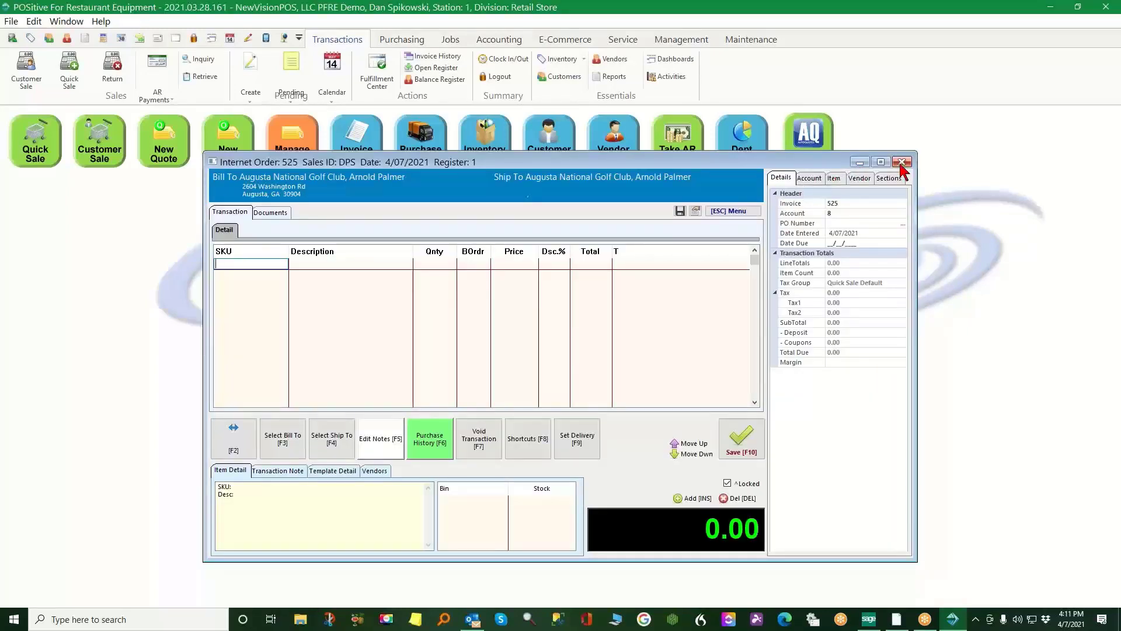
click(902, 162)
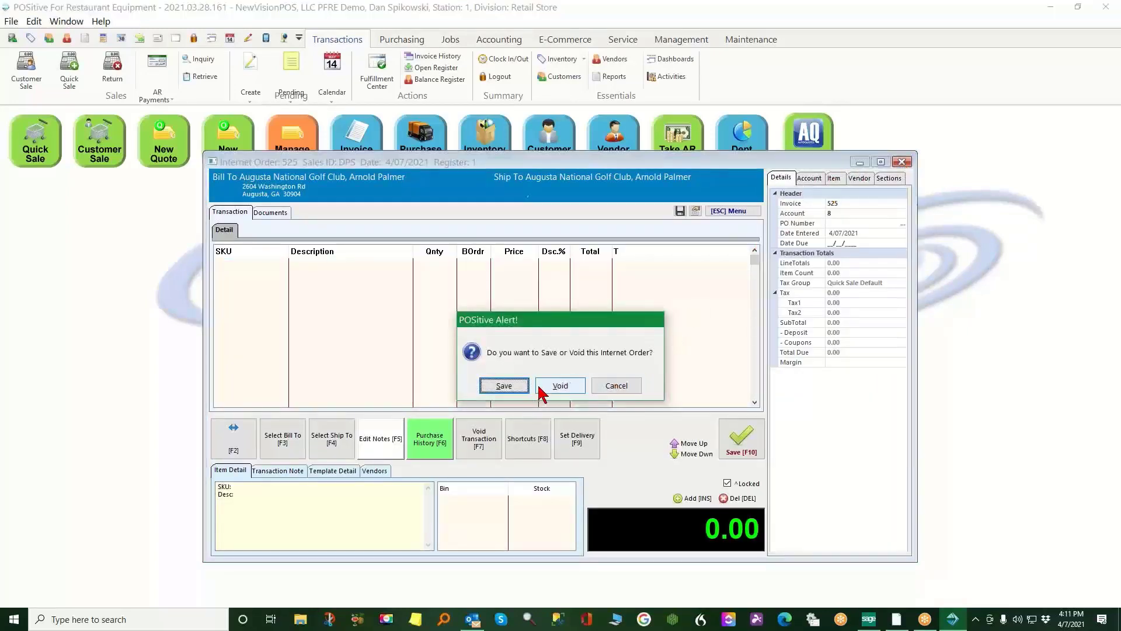
click(541, 390)
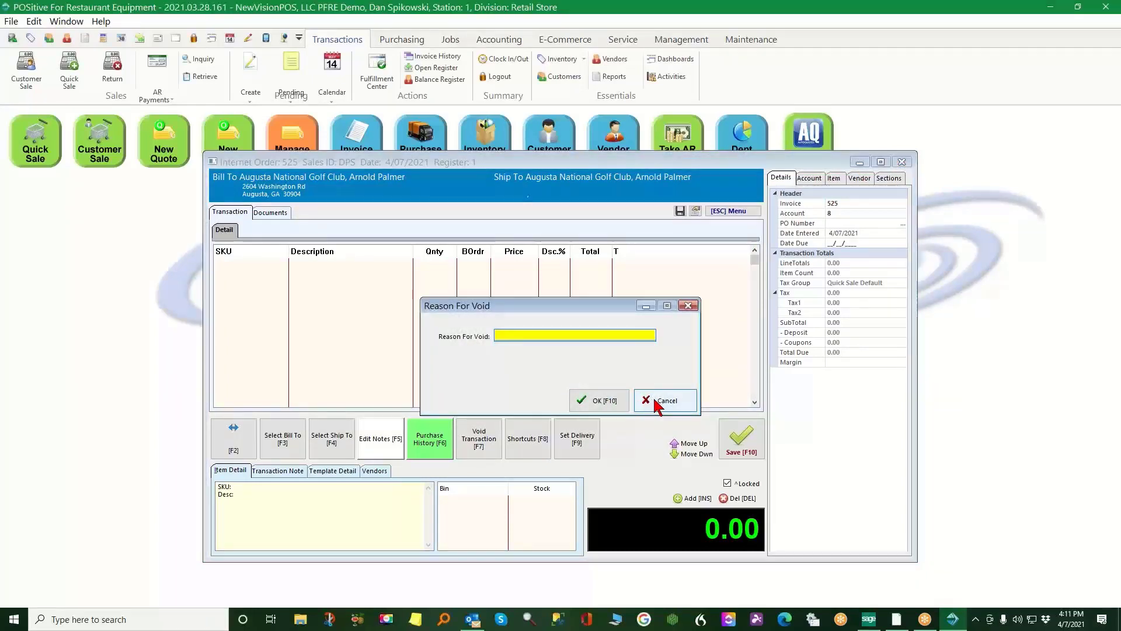
click(658, 403)
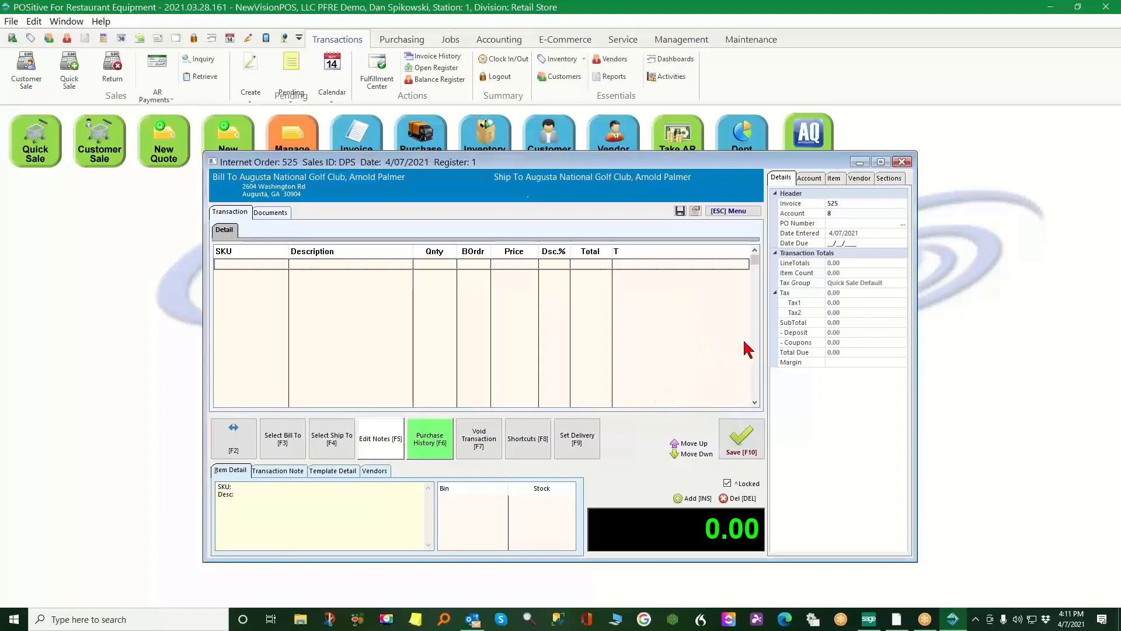
Void the empty internet order with the void reason left blank, and cancel printing a copy of the void
click(901, 162)
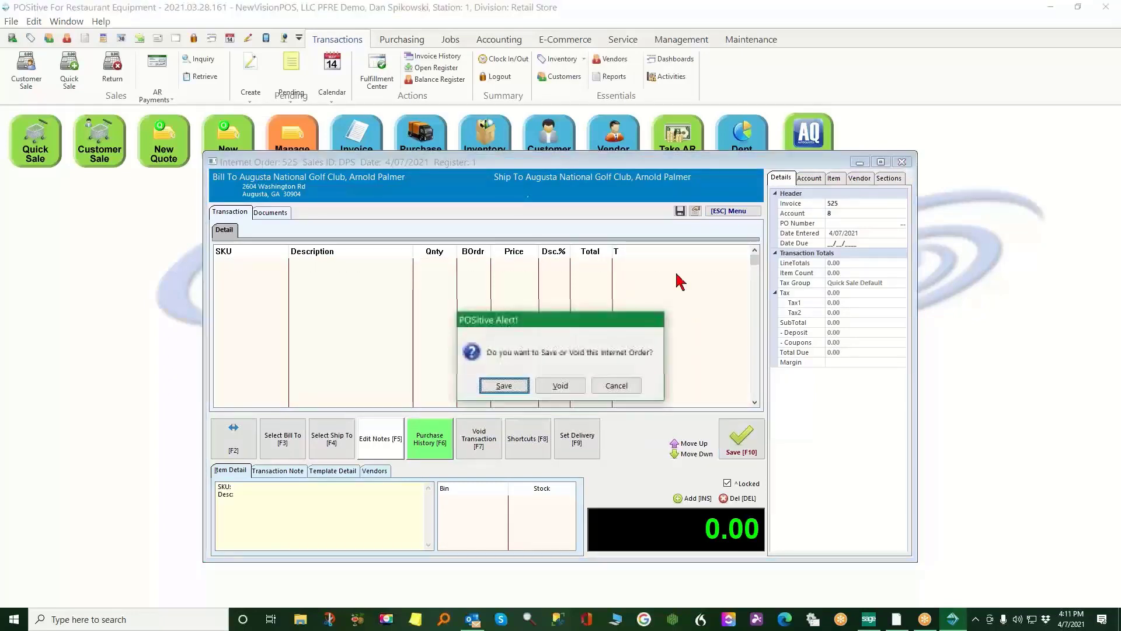
click(563, 387)
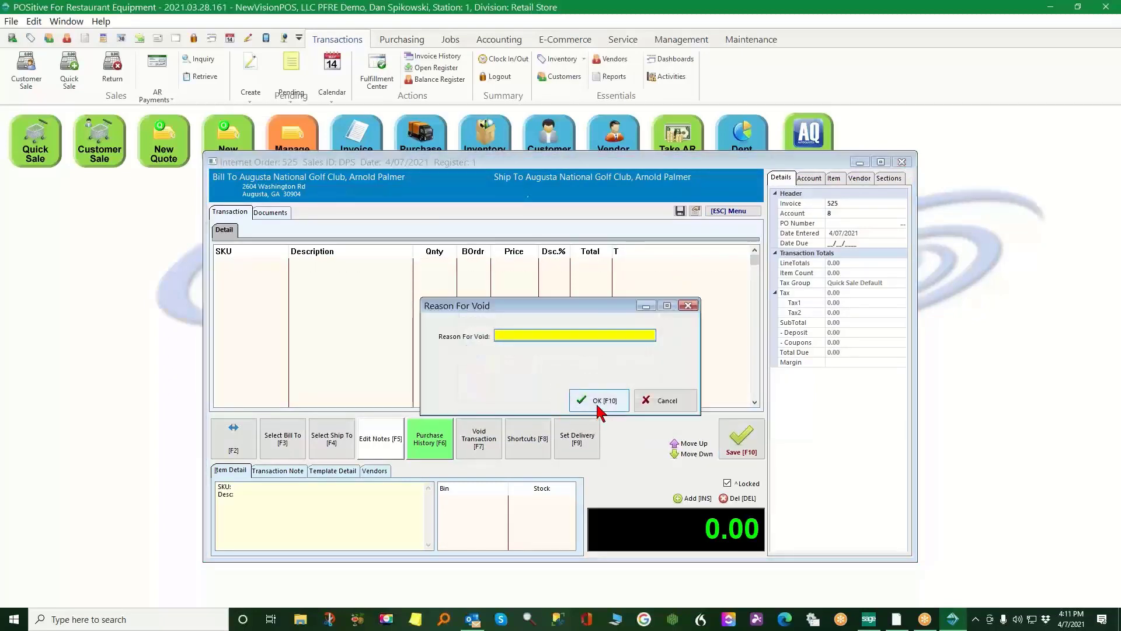
click(598, 403)
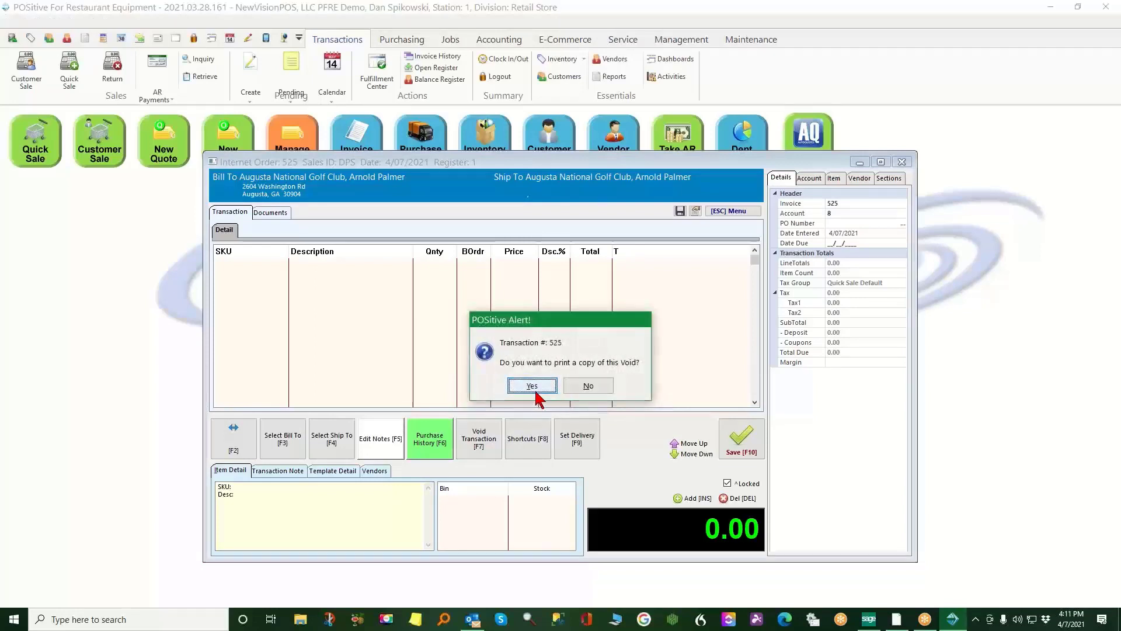
click(535, 390)
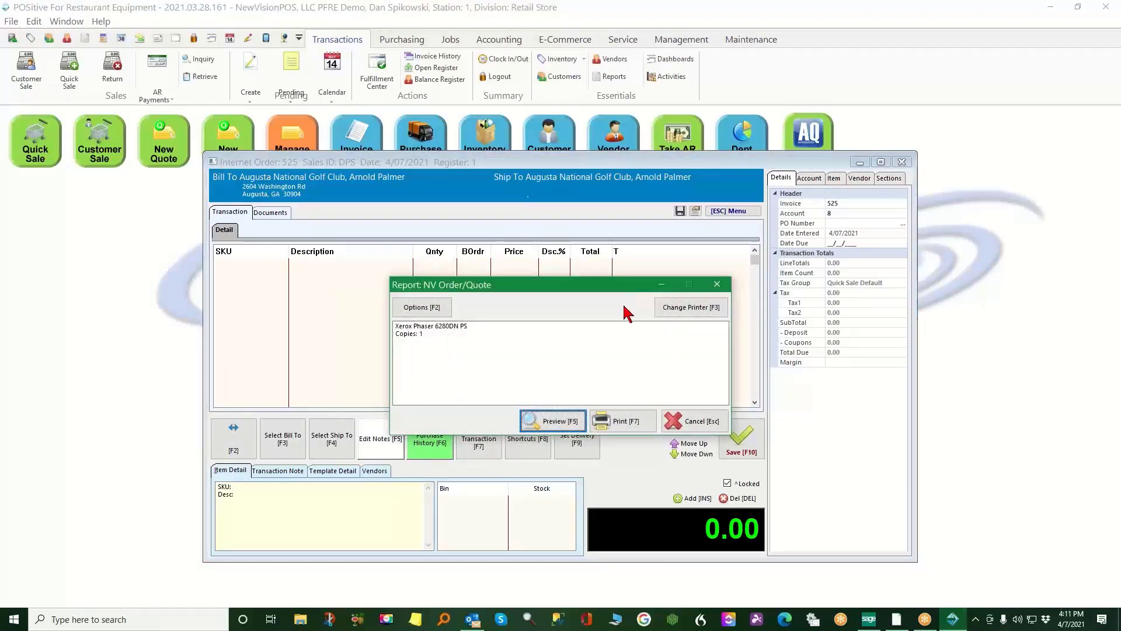
click(708, 420)
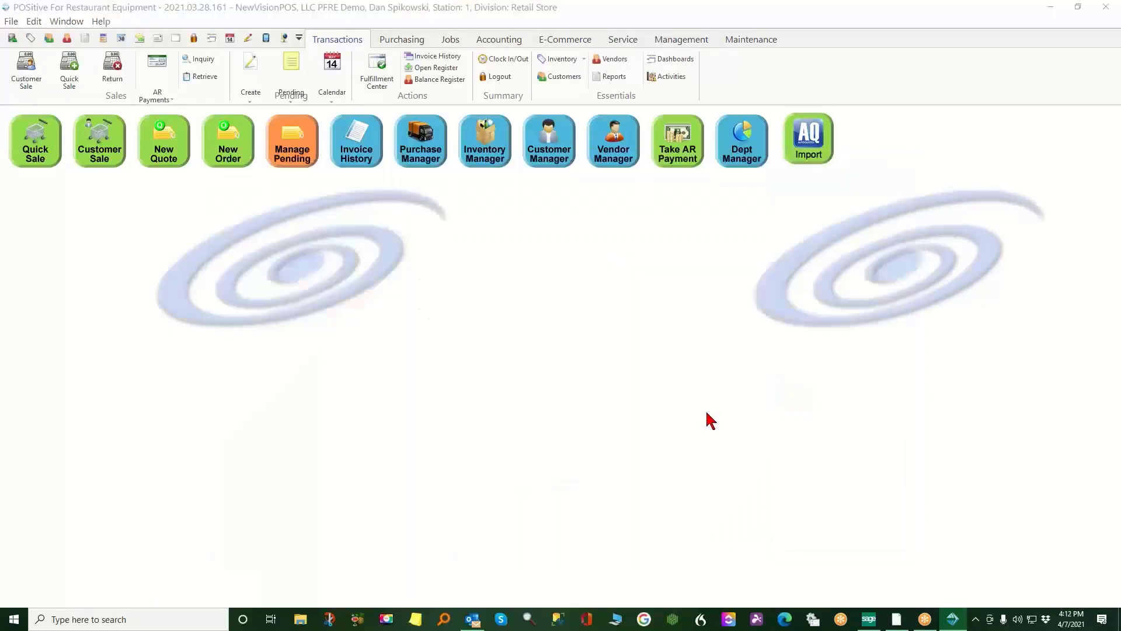